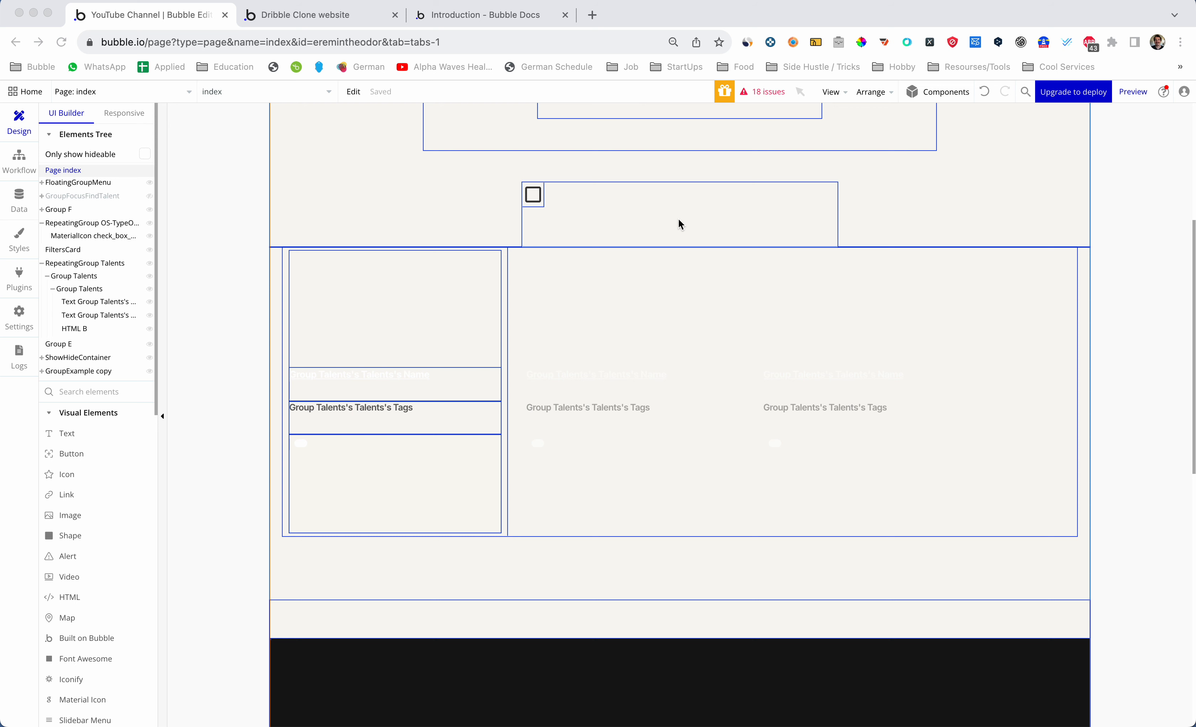
Look over the index page's sections from the checkbox repeating group down to the tag area
scroll(642, 279, "down", 5)
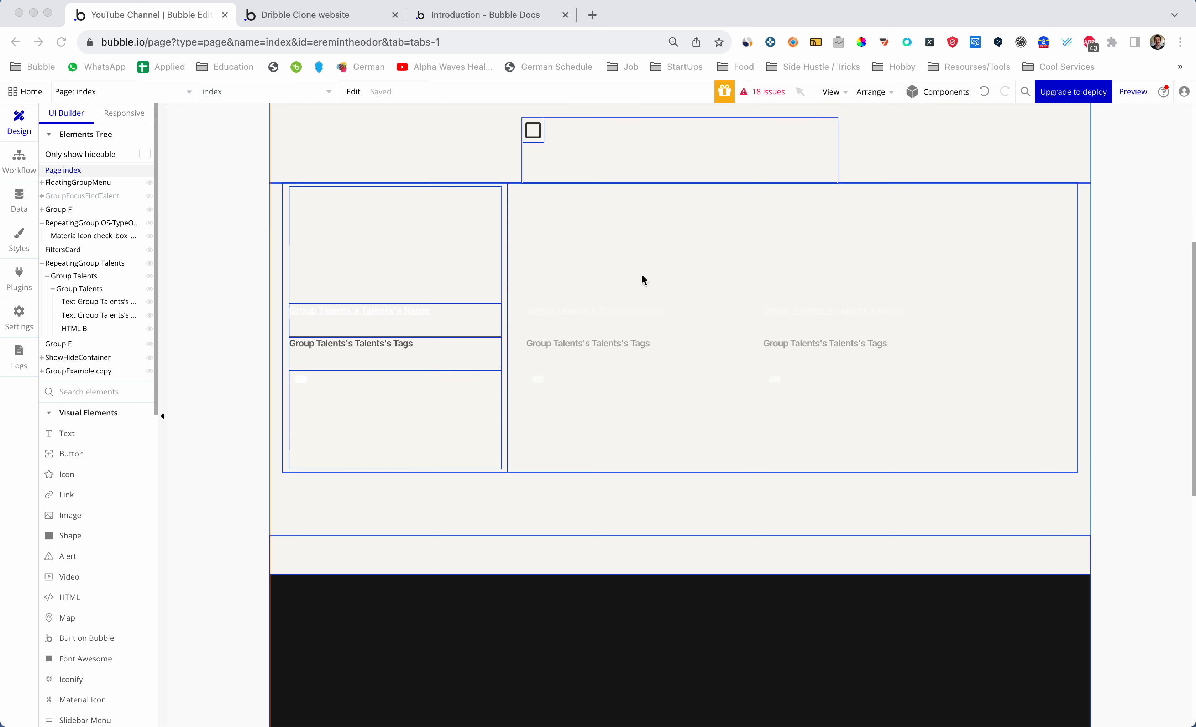
scroll(643, 279, "down", 1)
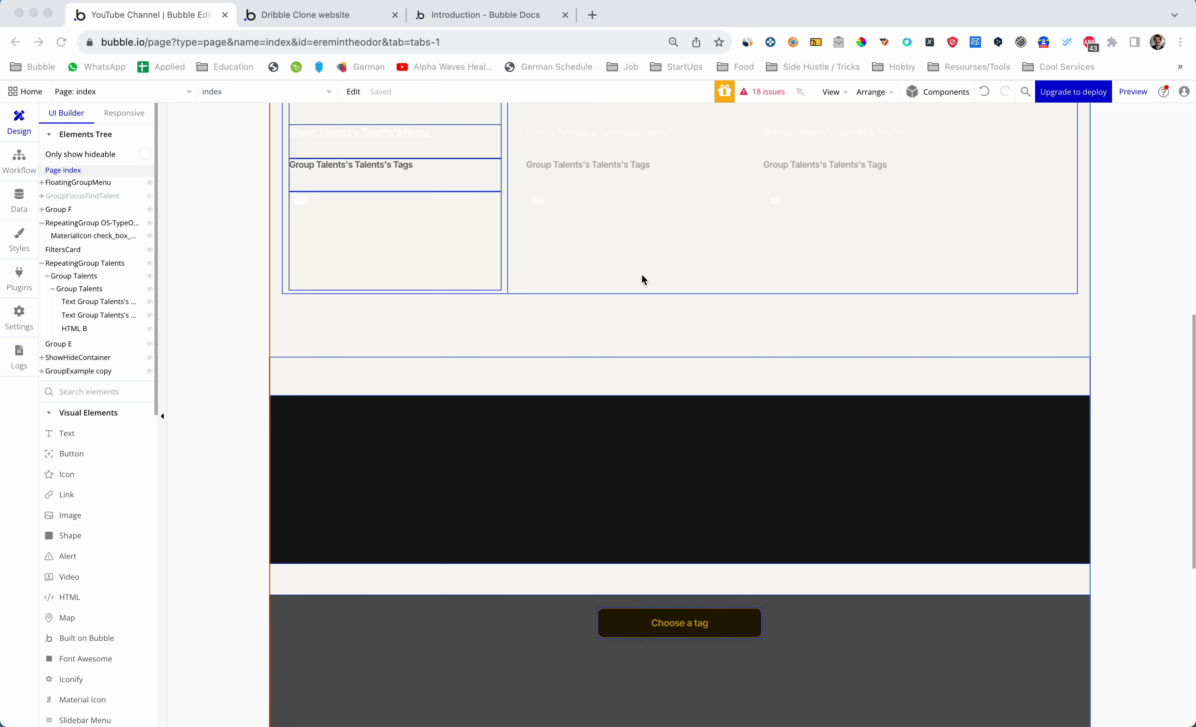
scroll(642, 280, "down", 2)
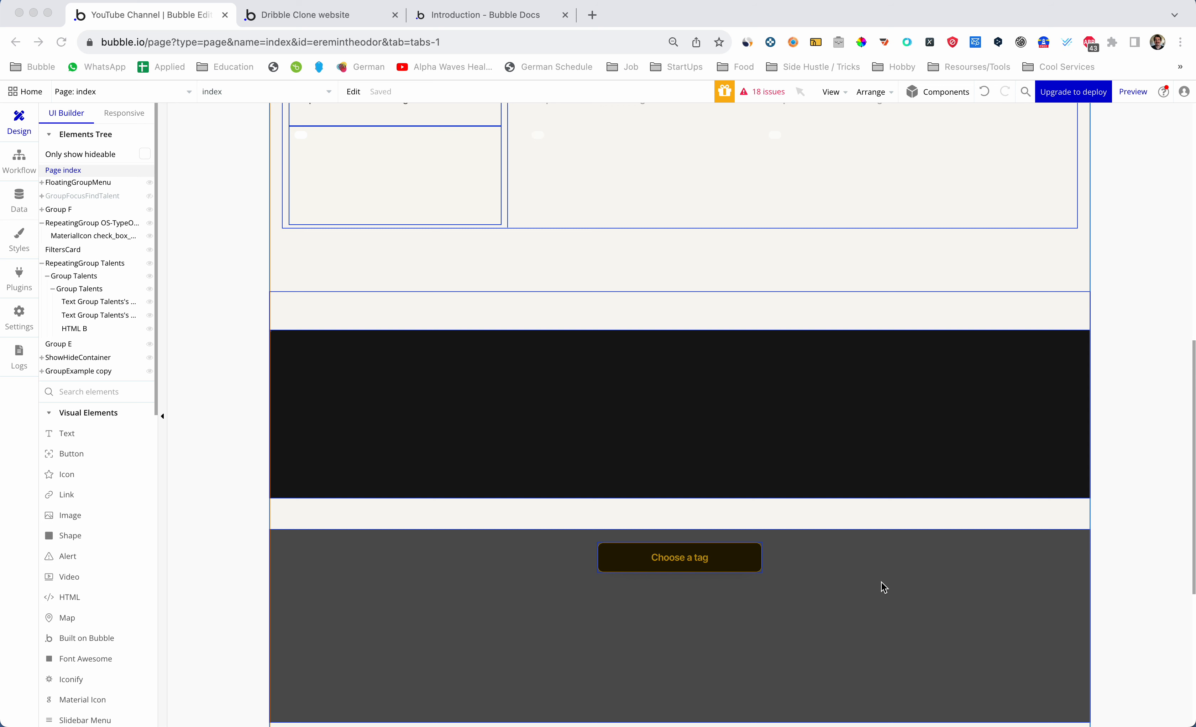
scroll(883, 587, "up", 1)
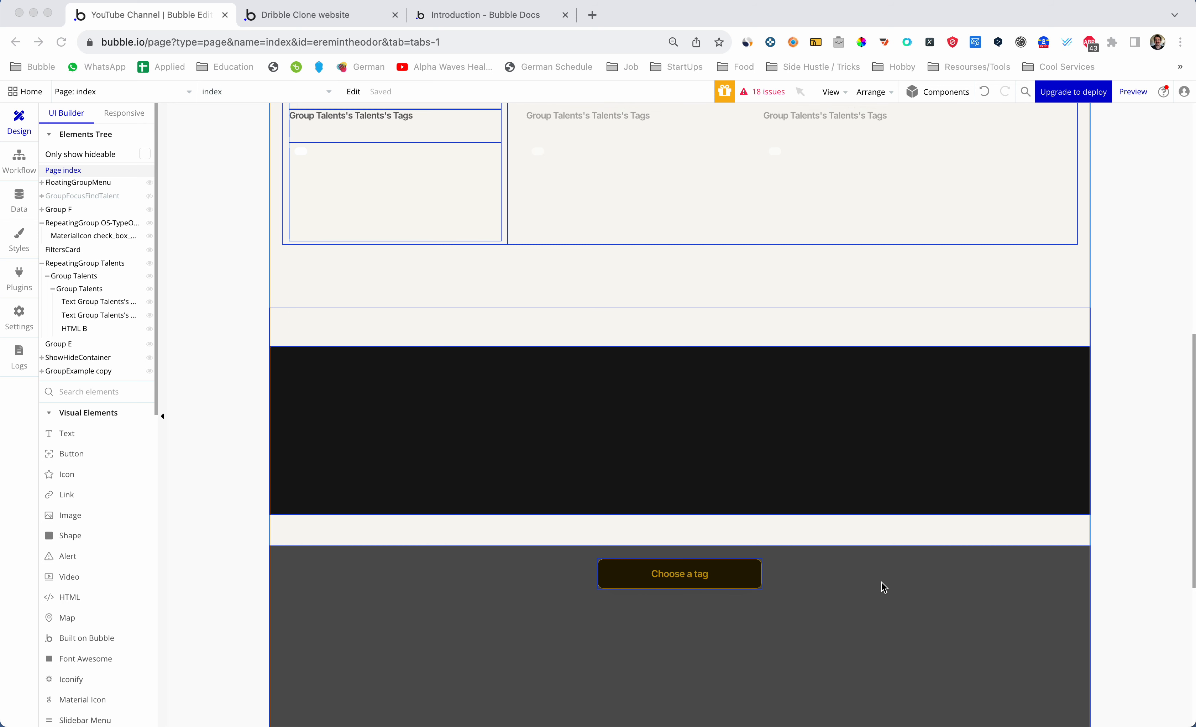
scroll(641, 441, "down", 1)
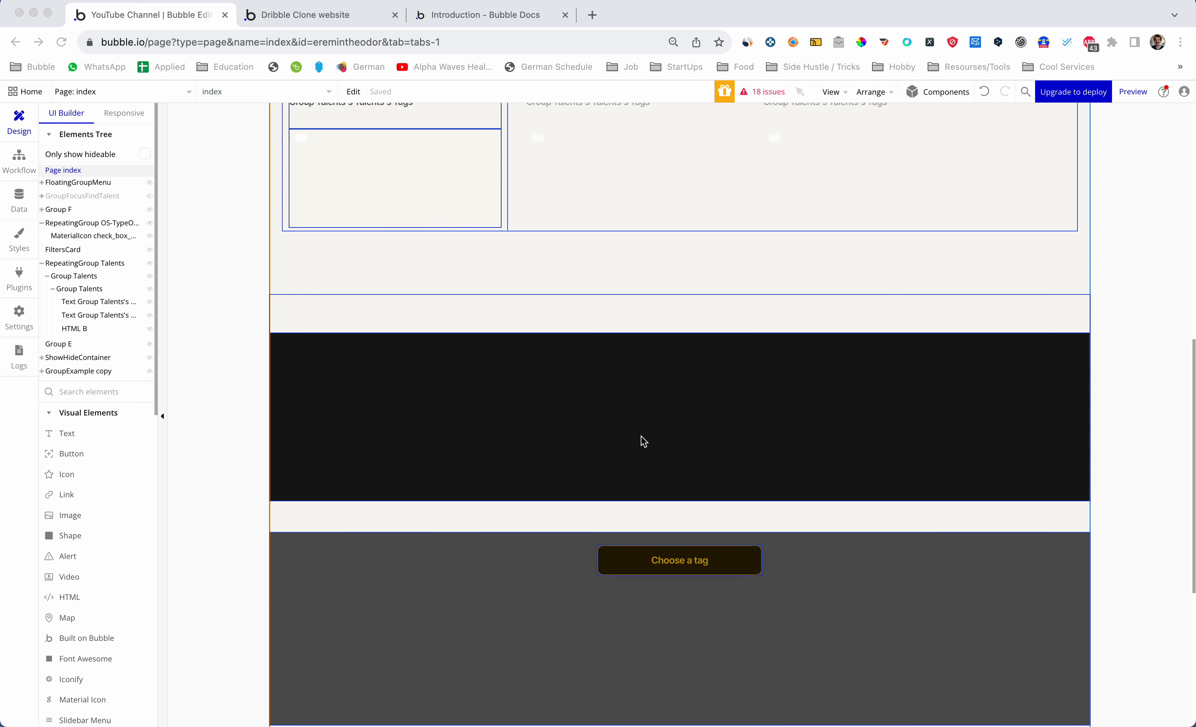
scroll(643, 440, "down", 1)
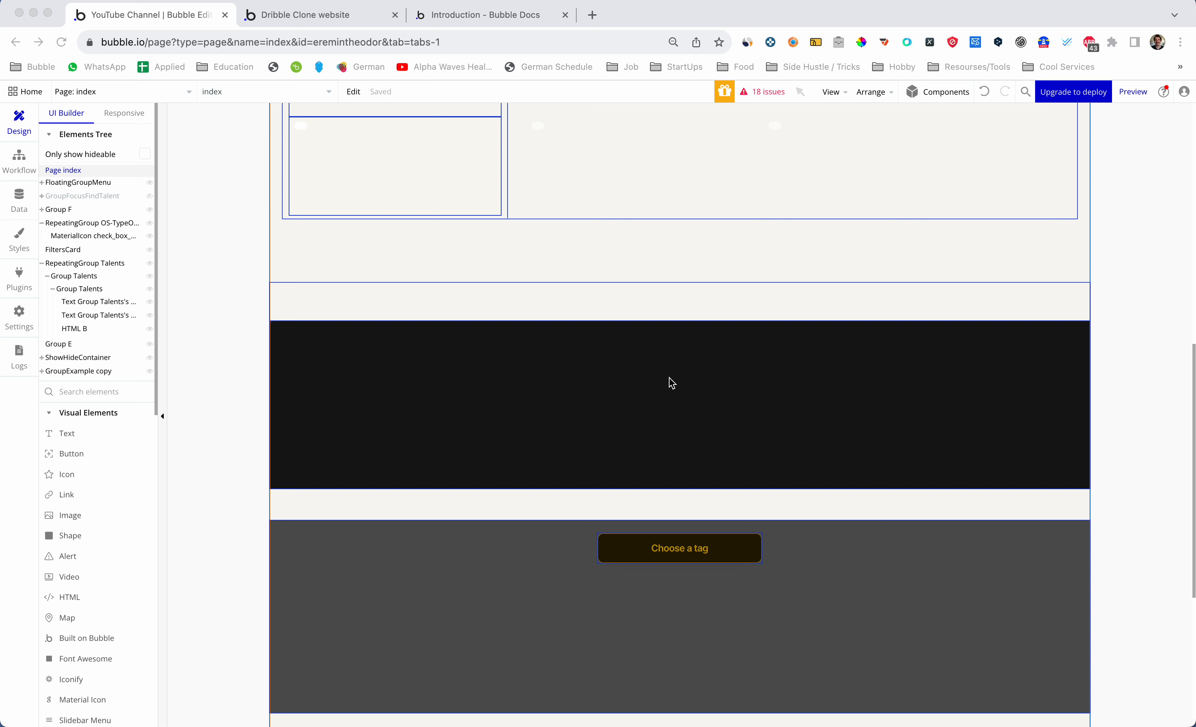
scroll(671, 383, "up", 6)
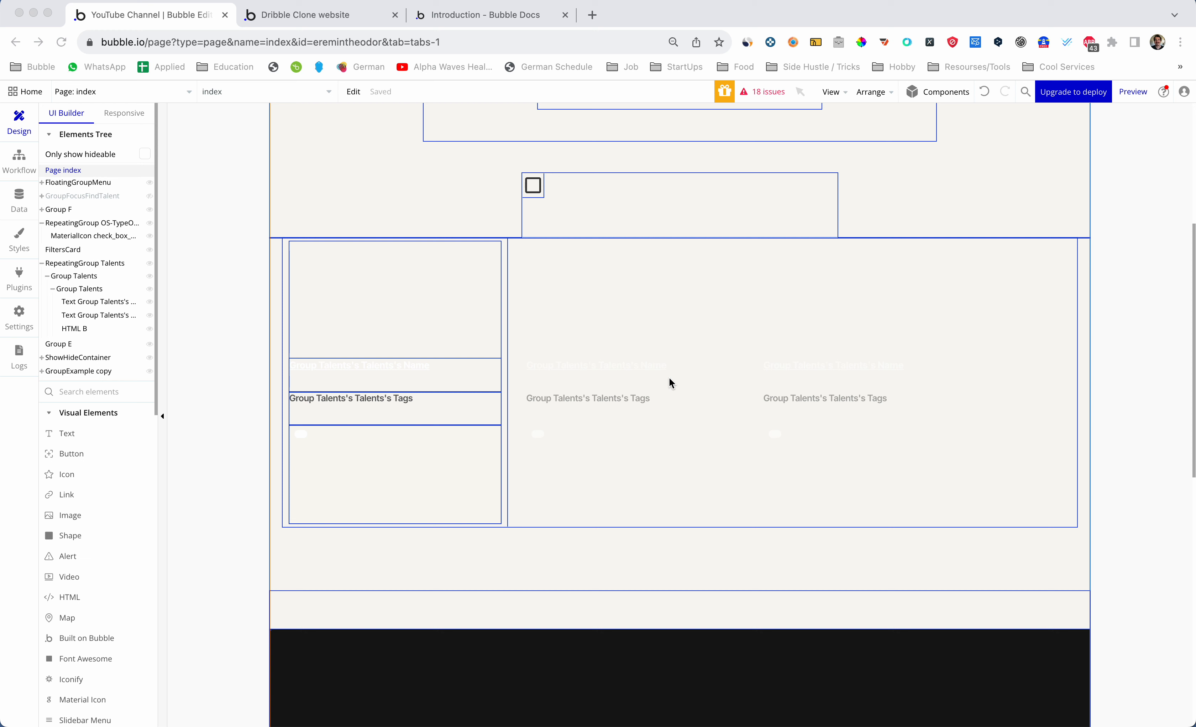
Inspect the OS-TypeOfCard repeating group's layout and data source settings, and the options in its option set
left_click(599, 212)
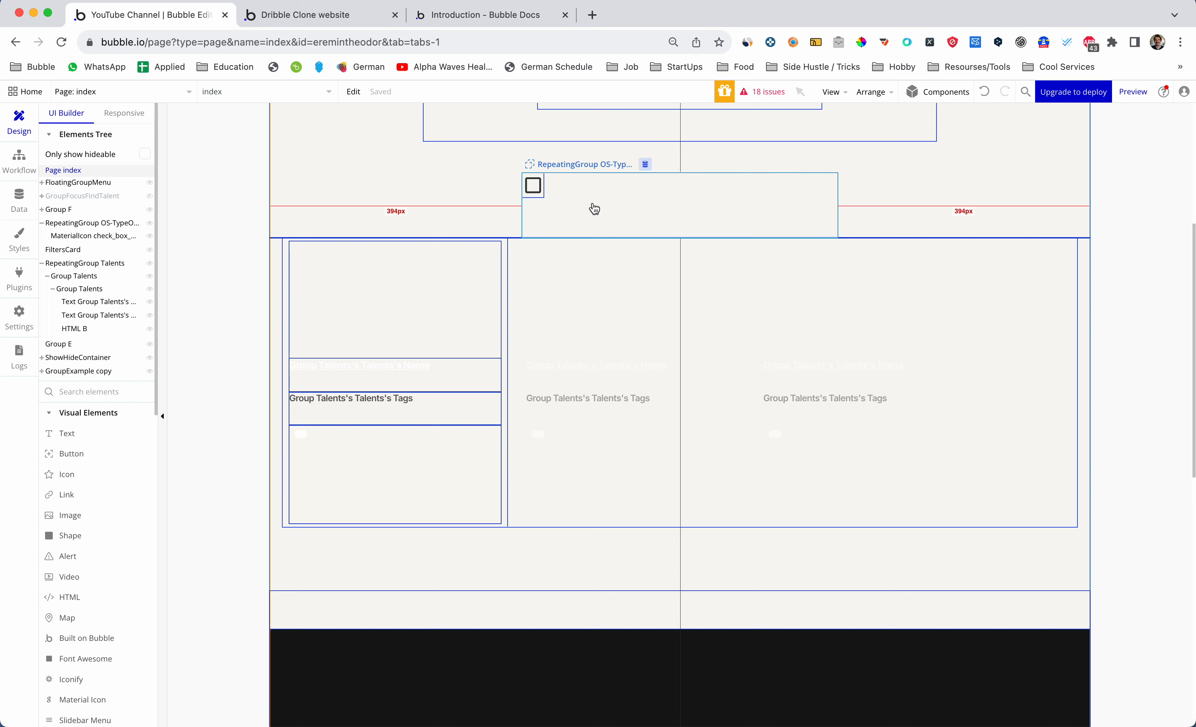
left_click(599, 201)
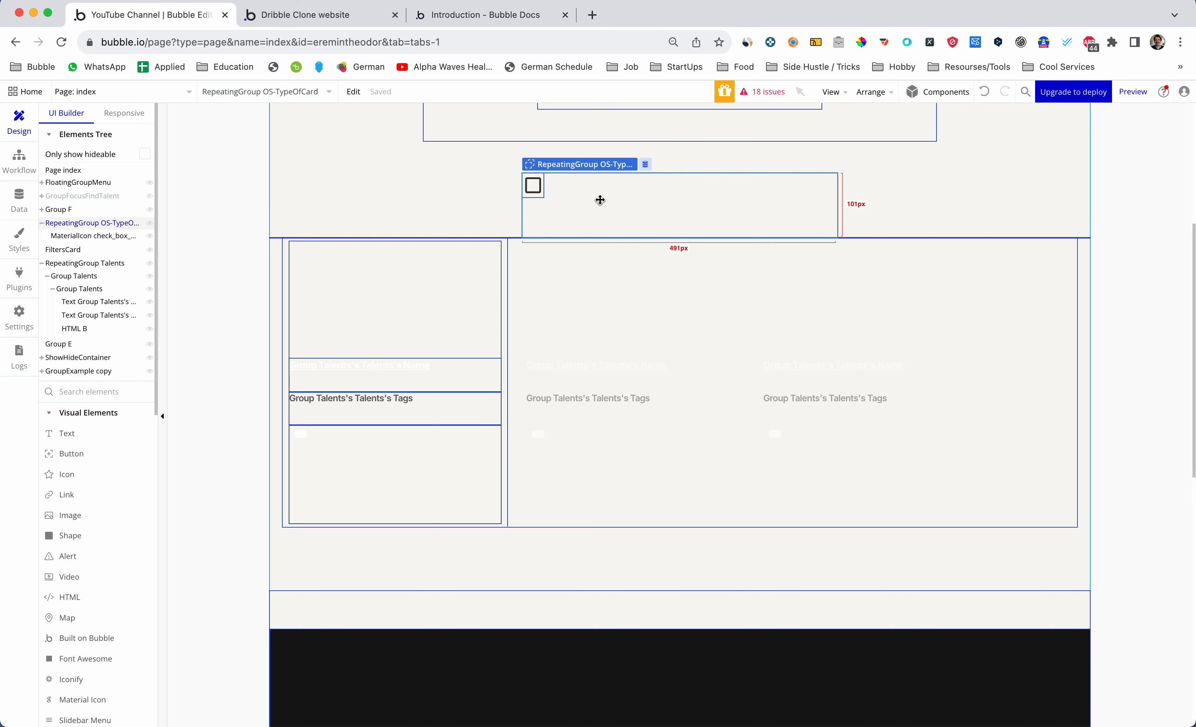
left_click(533, 186)
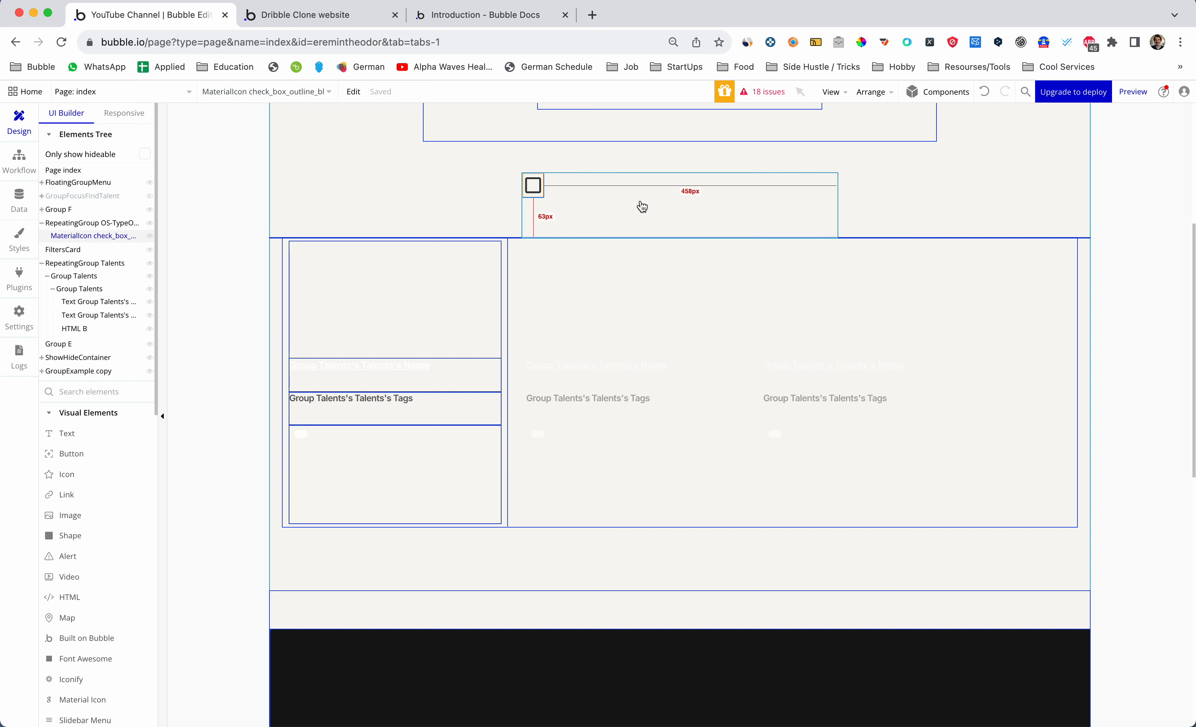
double_click(641, 202)
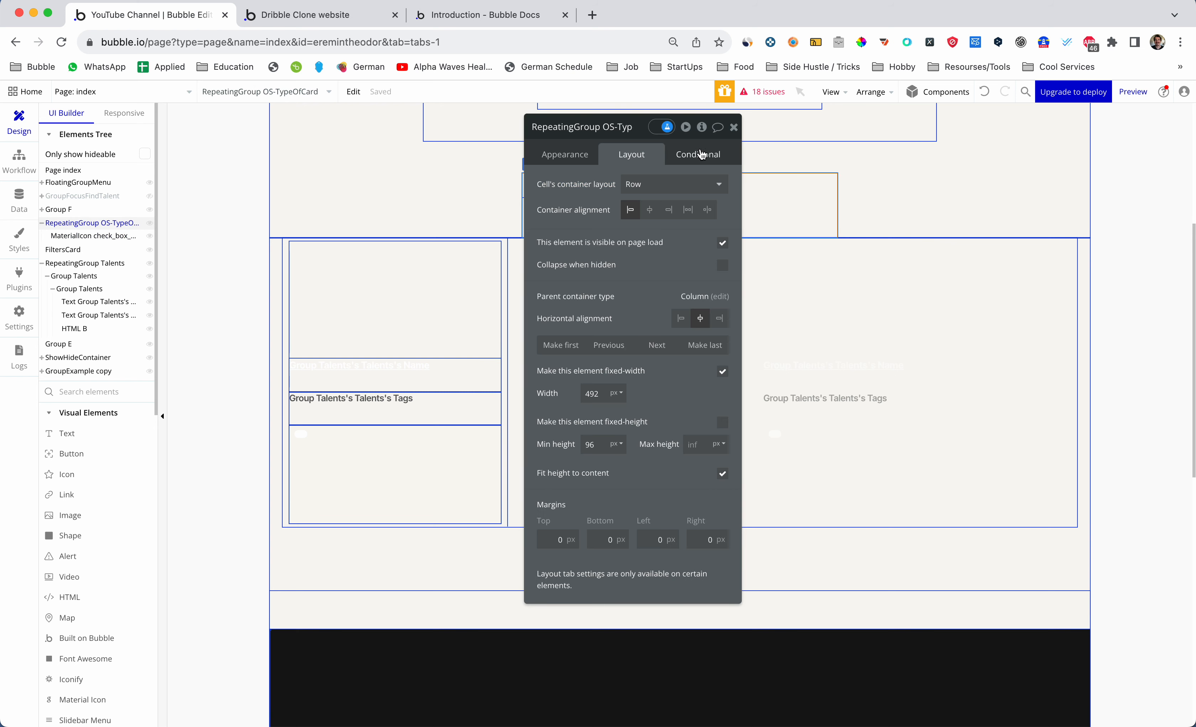
left_click(735, 128)
double_click(646, 213)
left_click(580, 161)
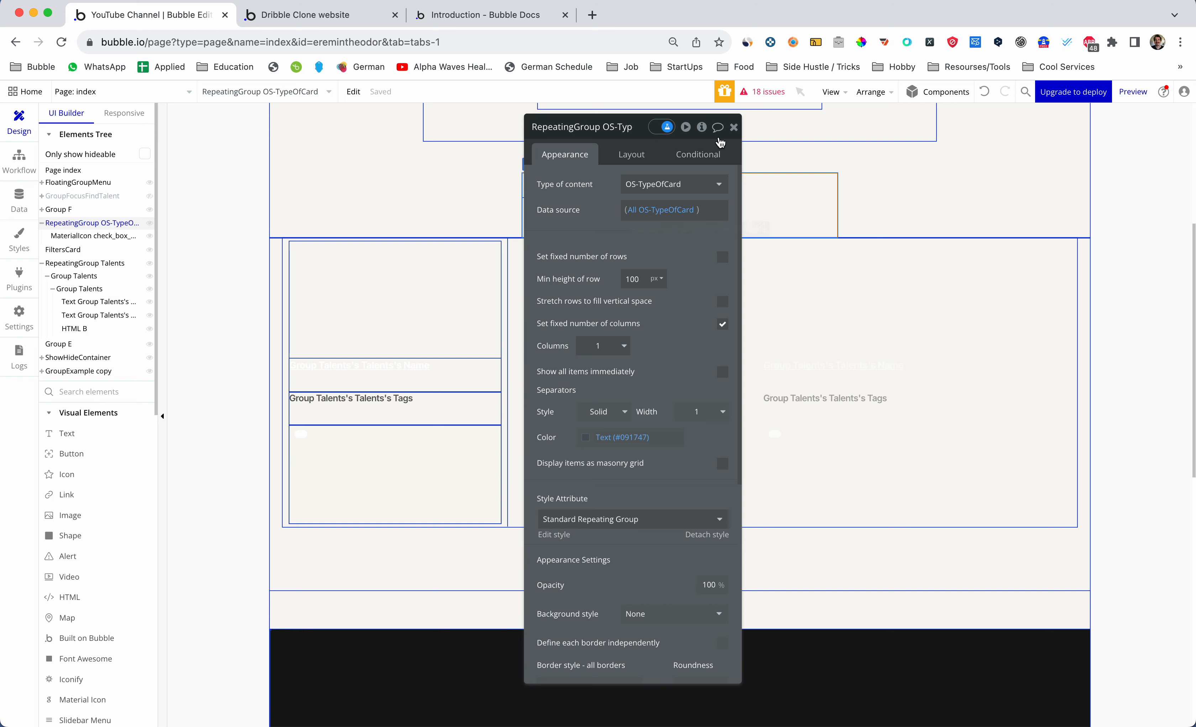
left_click(734, 126)
left_click(27, 206)
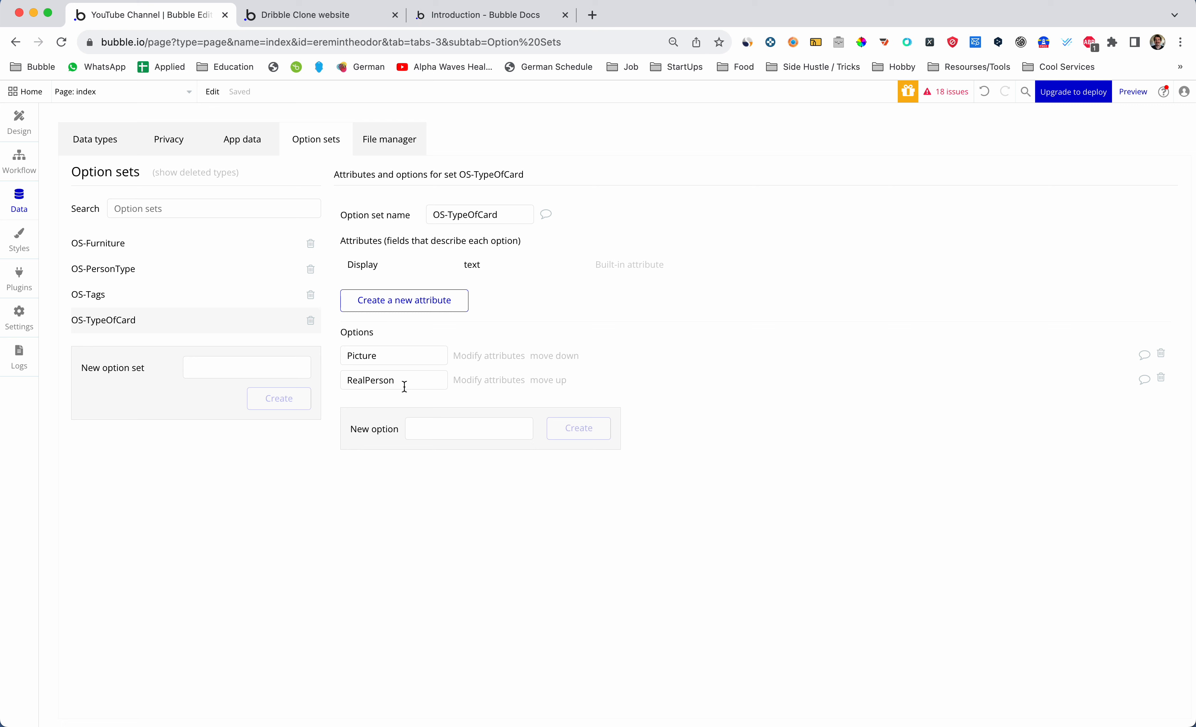
left_click(30, 125)
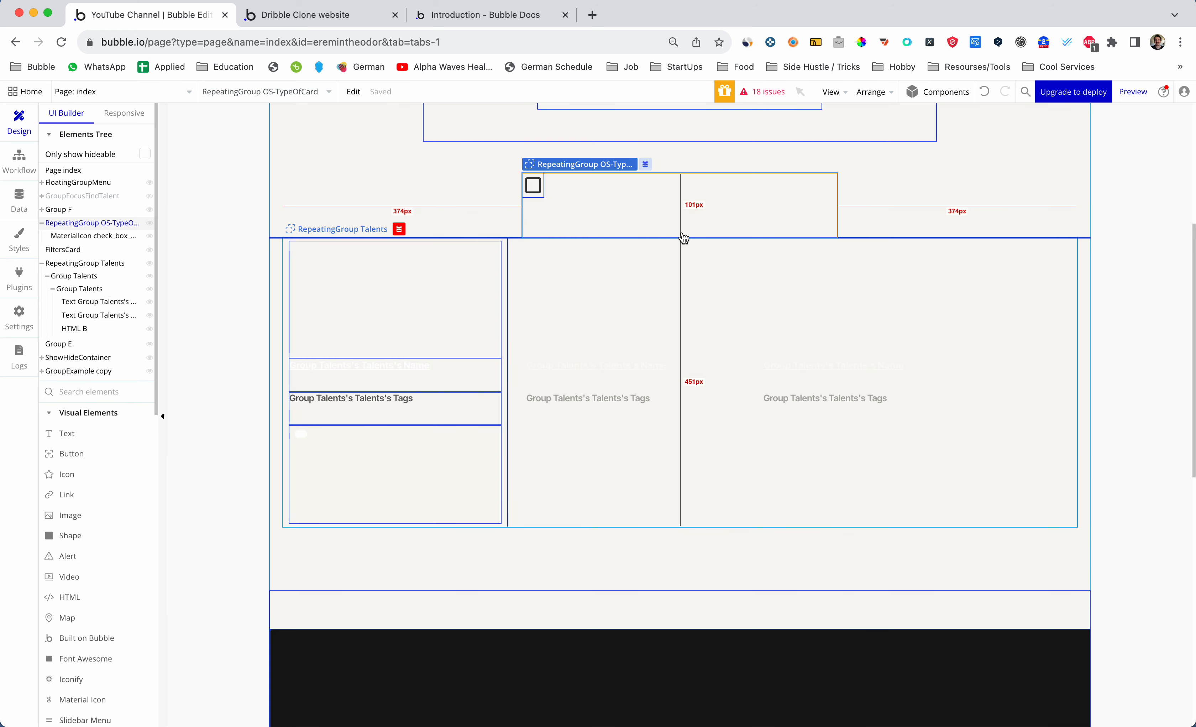
Browse the row of talent cards on the Dribble Clone website preview, and return to the page editor
left_click(309, 14)
scroll(829, 401, "right", 10)
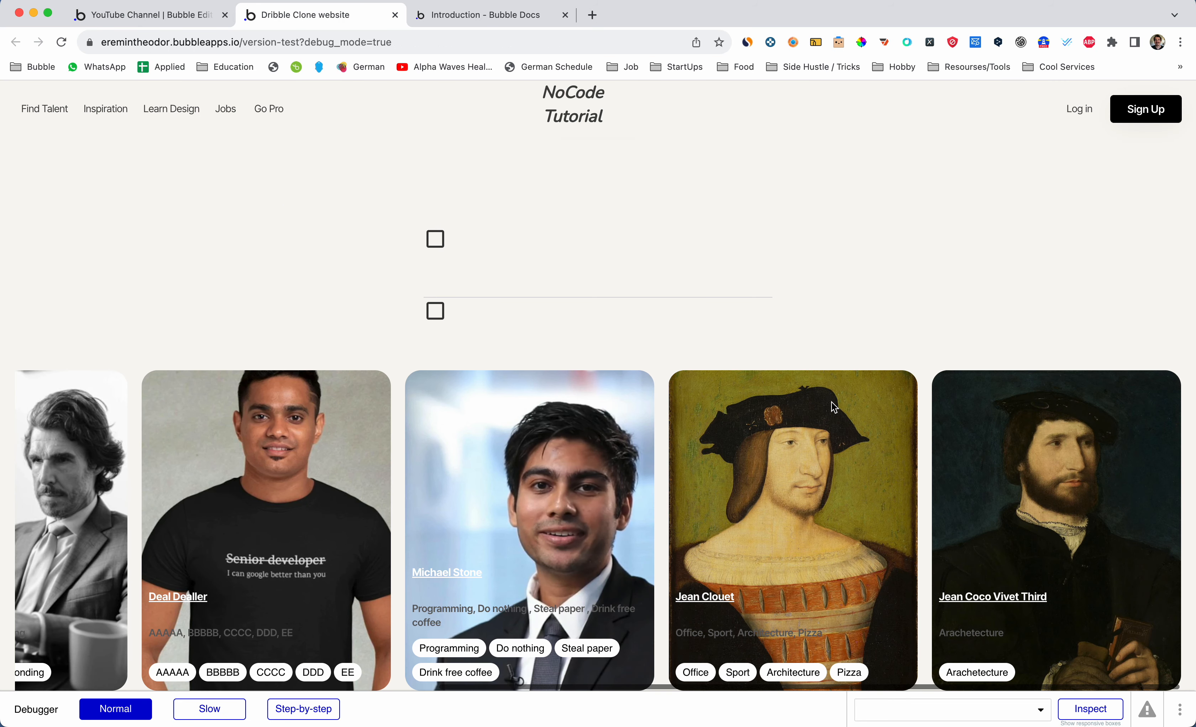
scroll(709, 480, "left", 5)
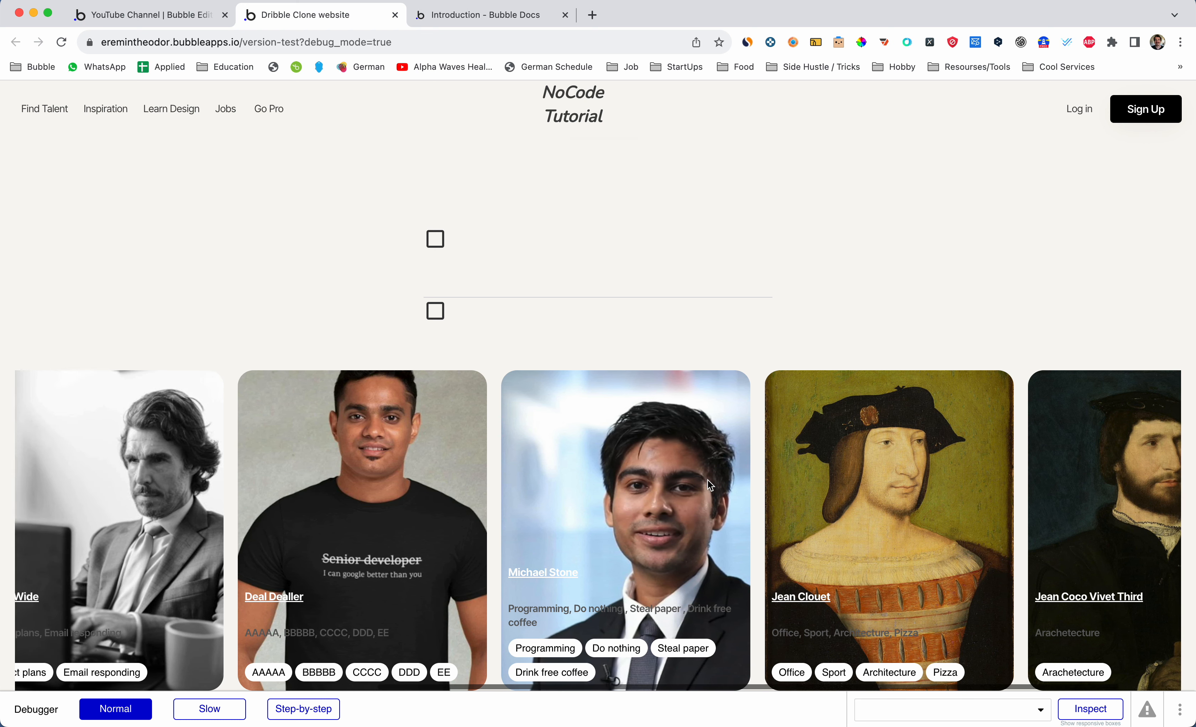
scroll(708, 485, "left", 2)
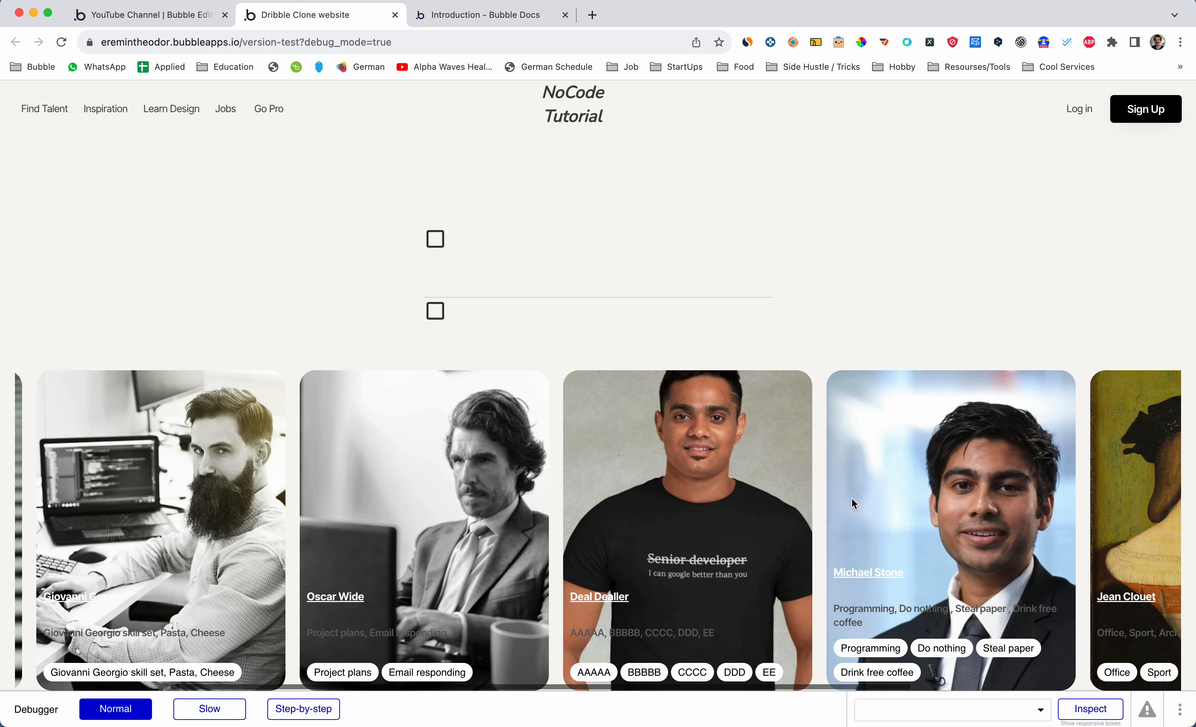
scroll(852, 500, "left", 5)
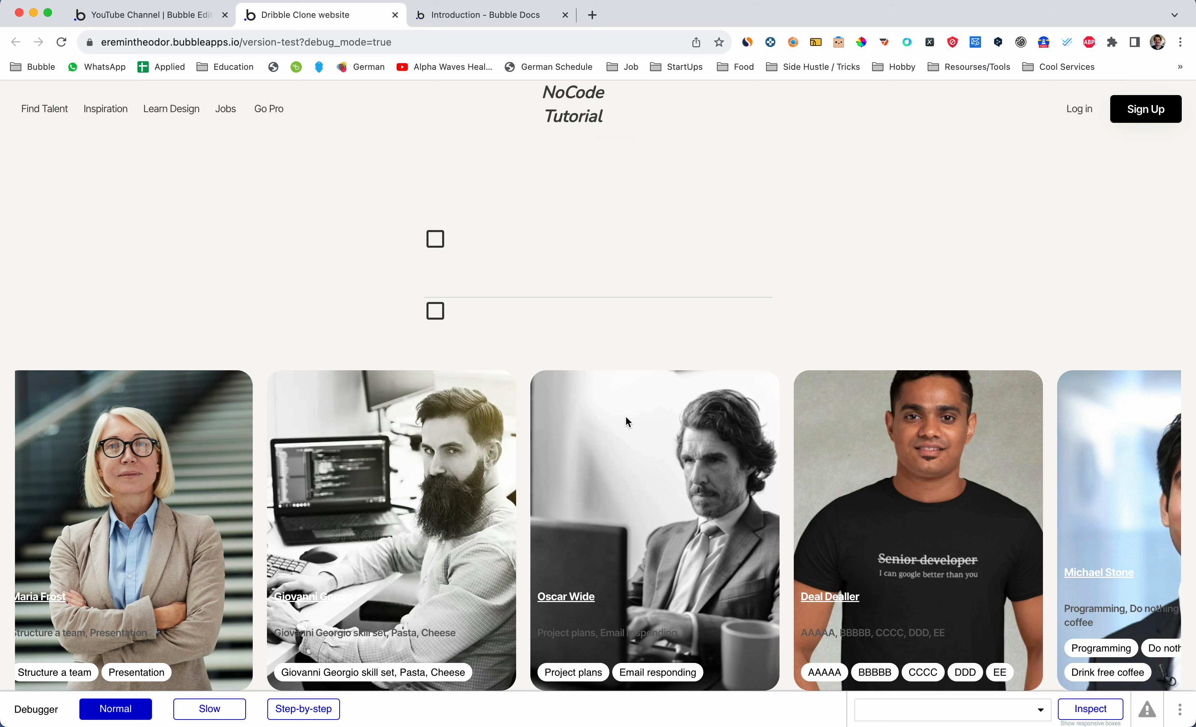
key("ctrl+shift+Tab")
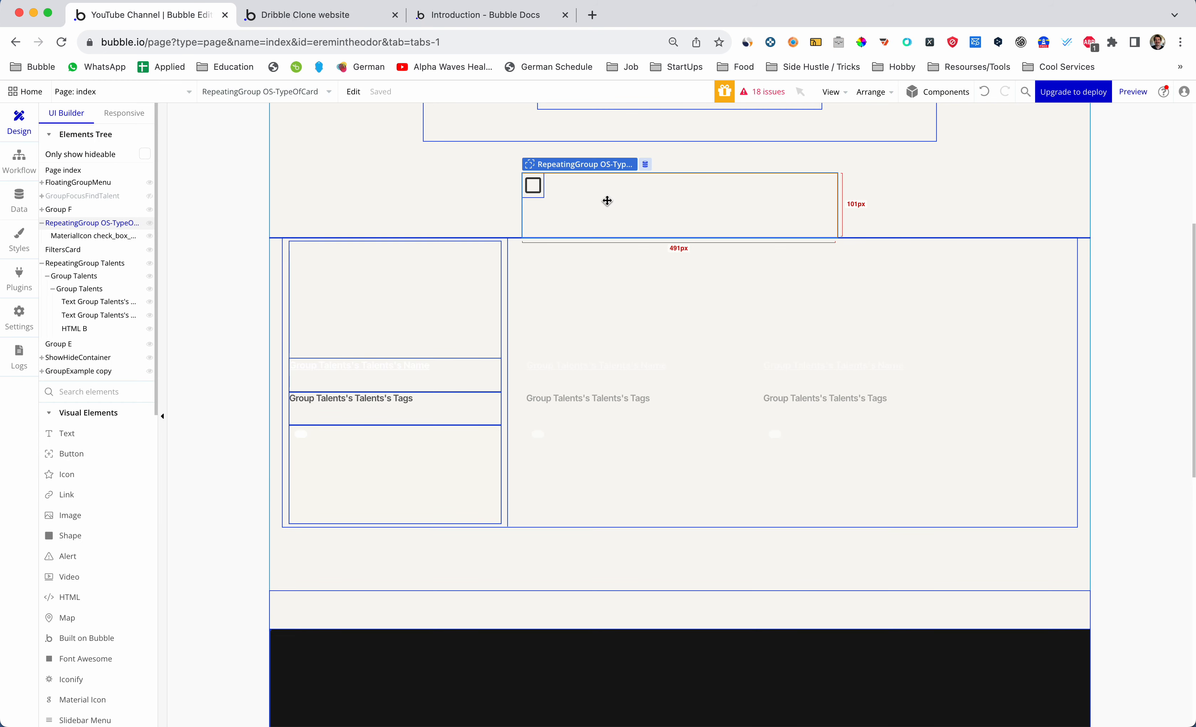
Add a text element beside the checkbox icon inside the OS-TypeOfCard repeating group
left_click(83, 391)
type("tet")
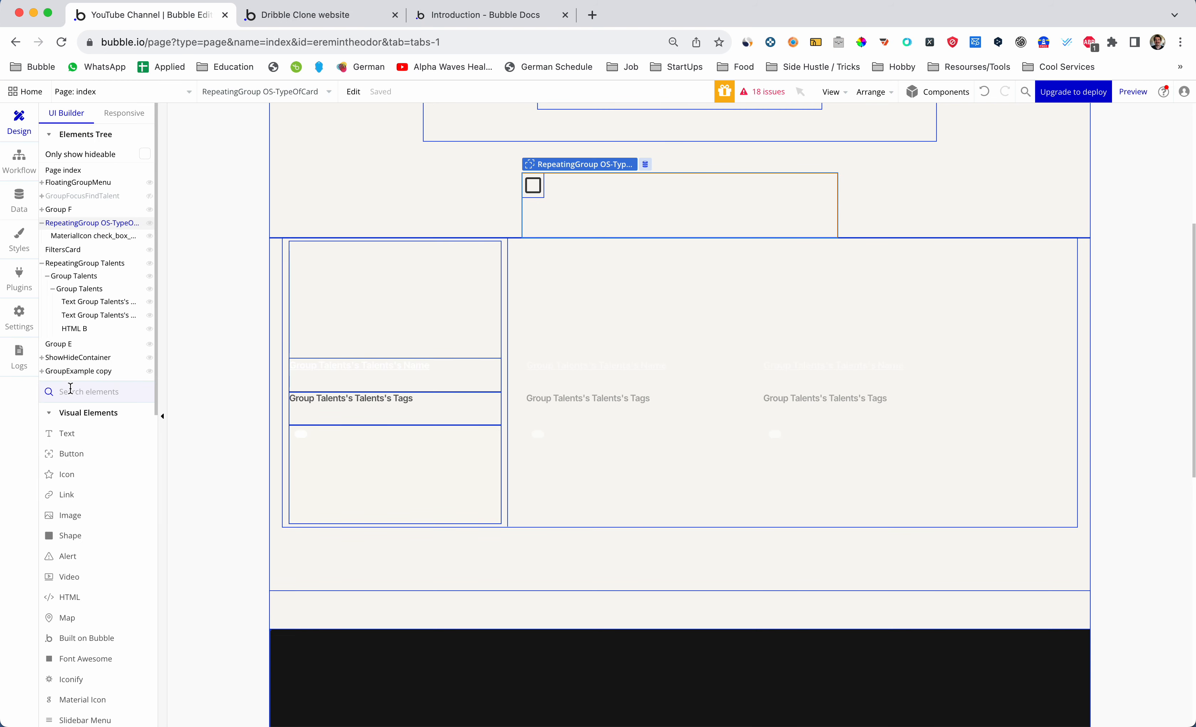
key("BackSpace")
type("xt")
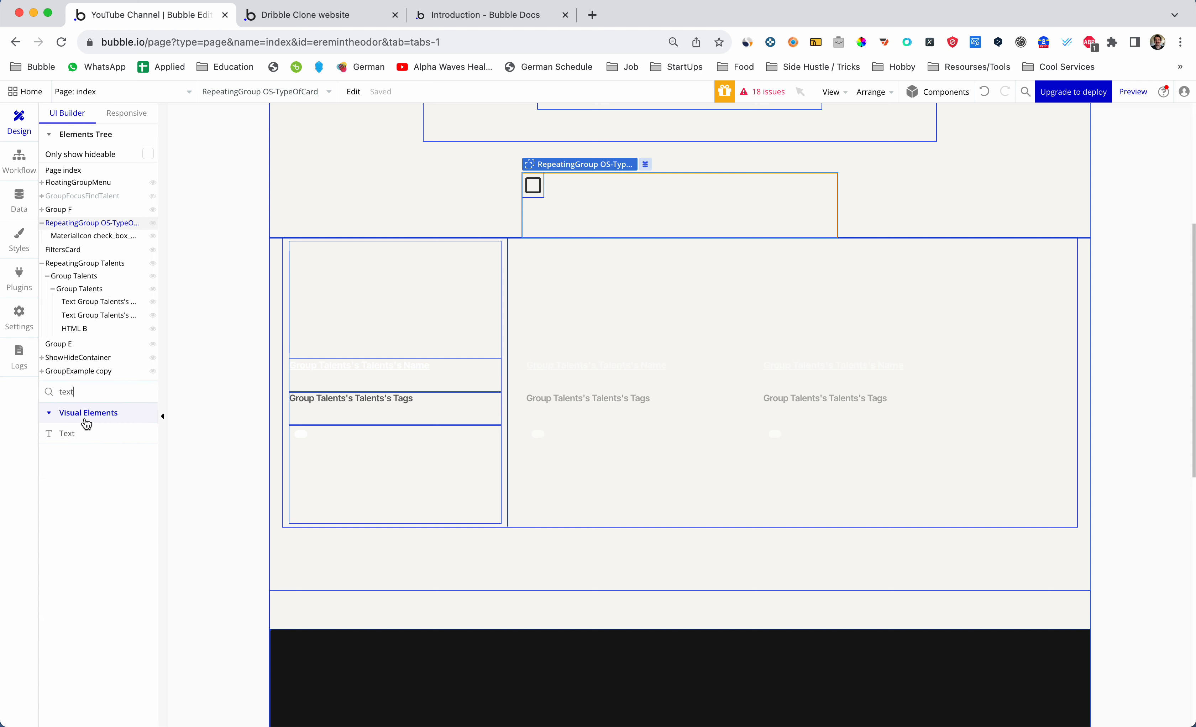
left_click(86, 433)
left_click_drag(571, 176, 668, 215)
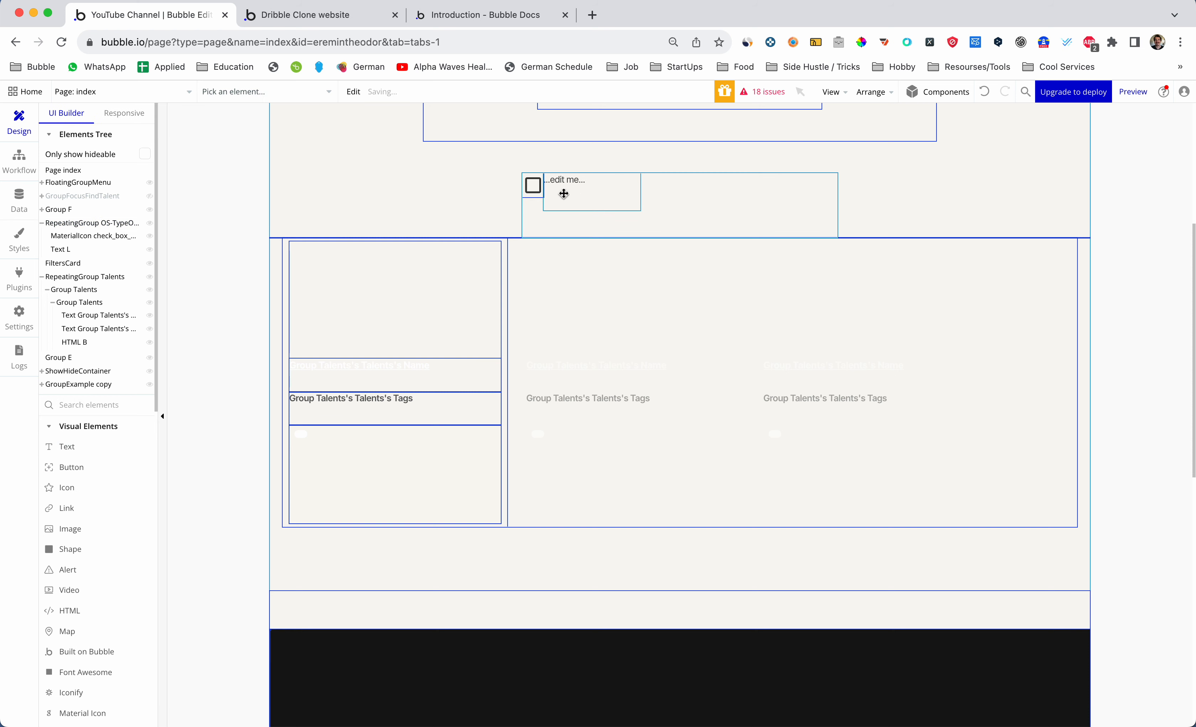
double_click(535, 188)
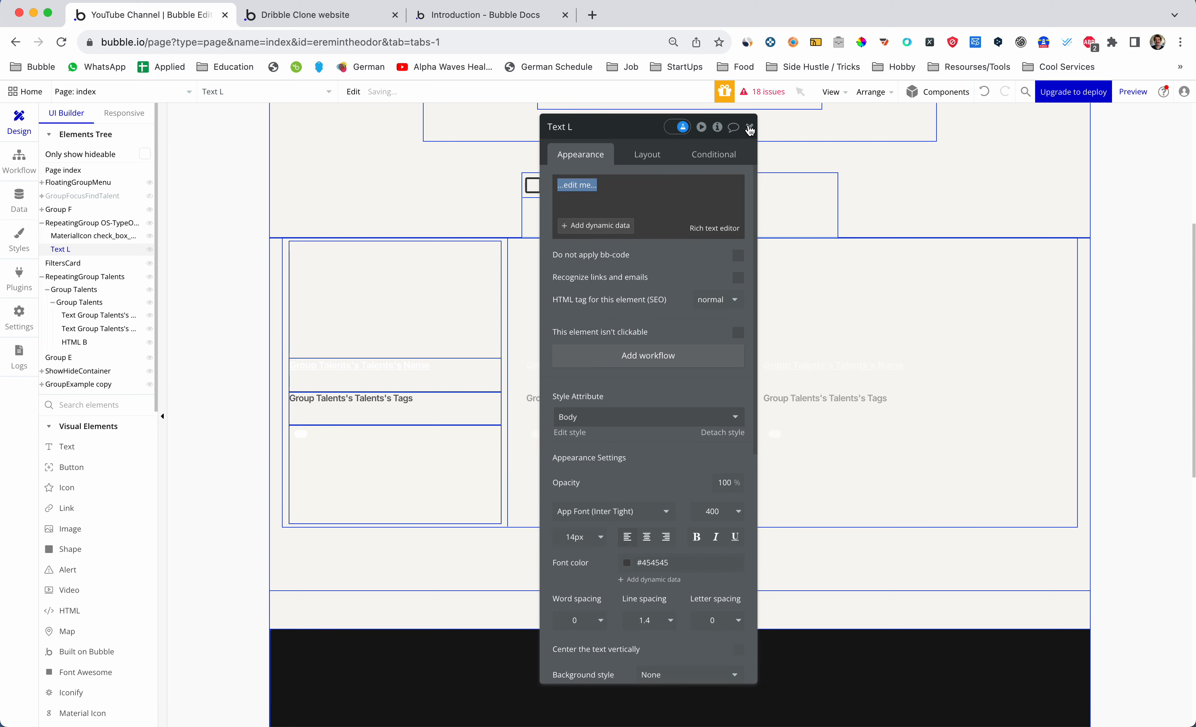
left_click_drag(635, 128, 753, 129)
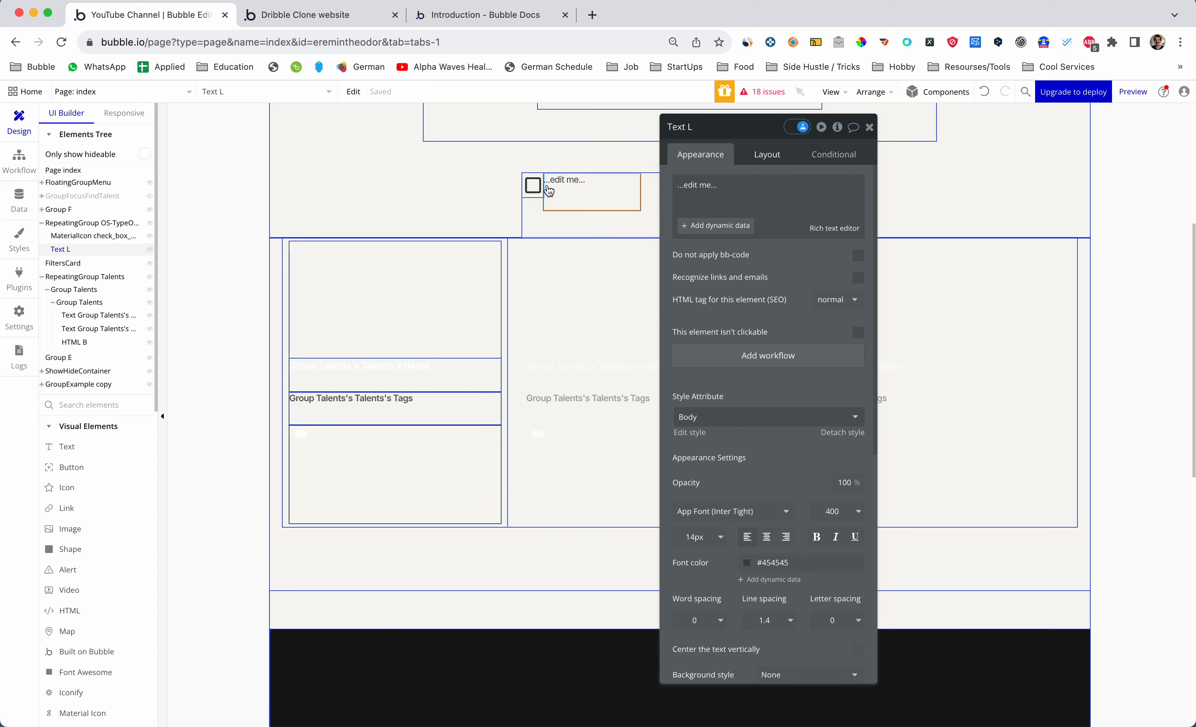
left_click(869, 127)
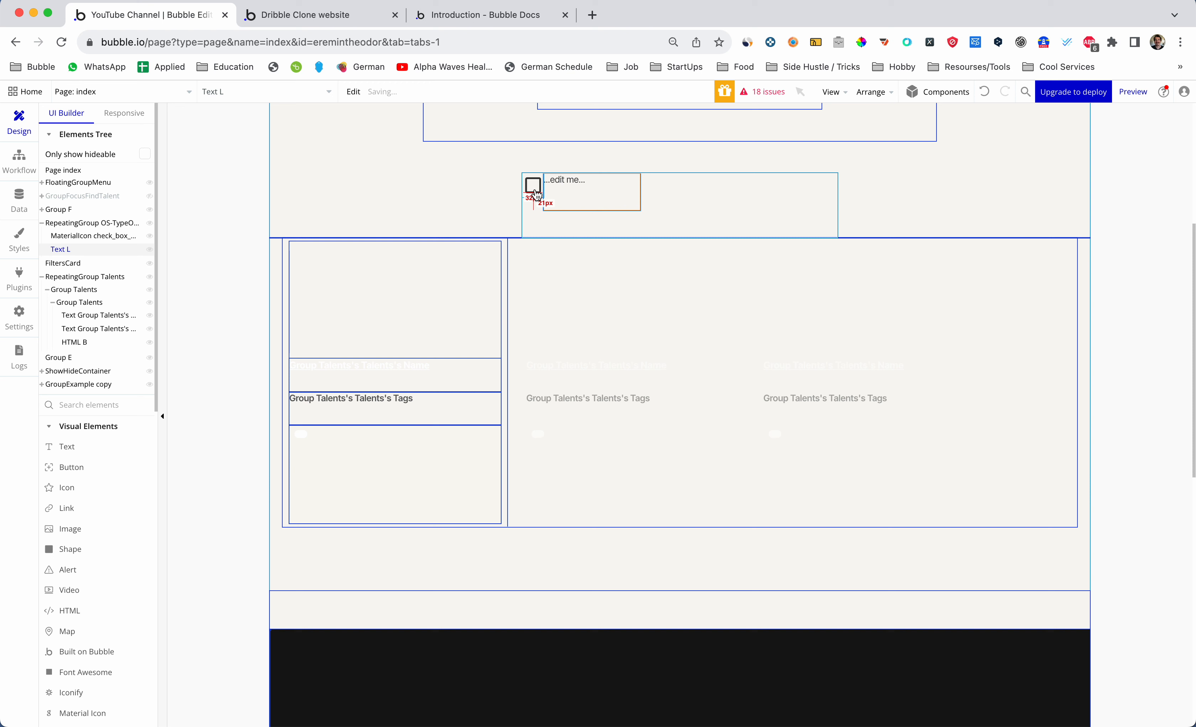
Group the checkbox icon and the new text element in a row container
left_click(536, 195)
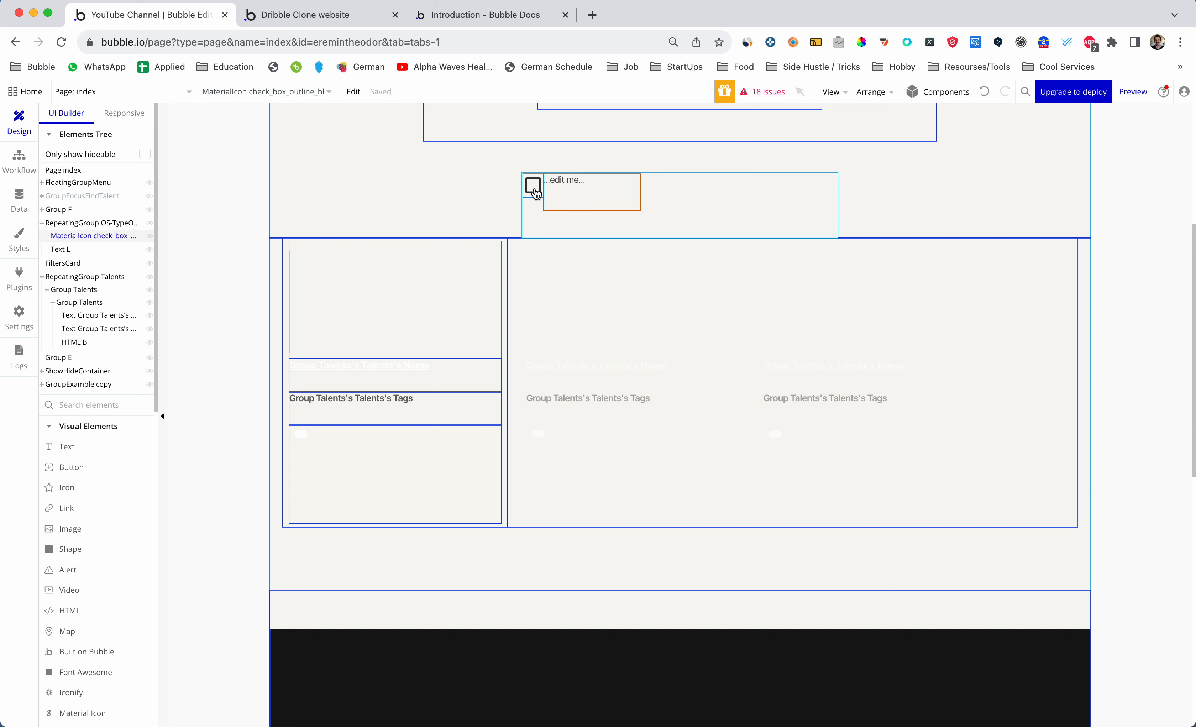
left_click(558, 191)
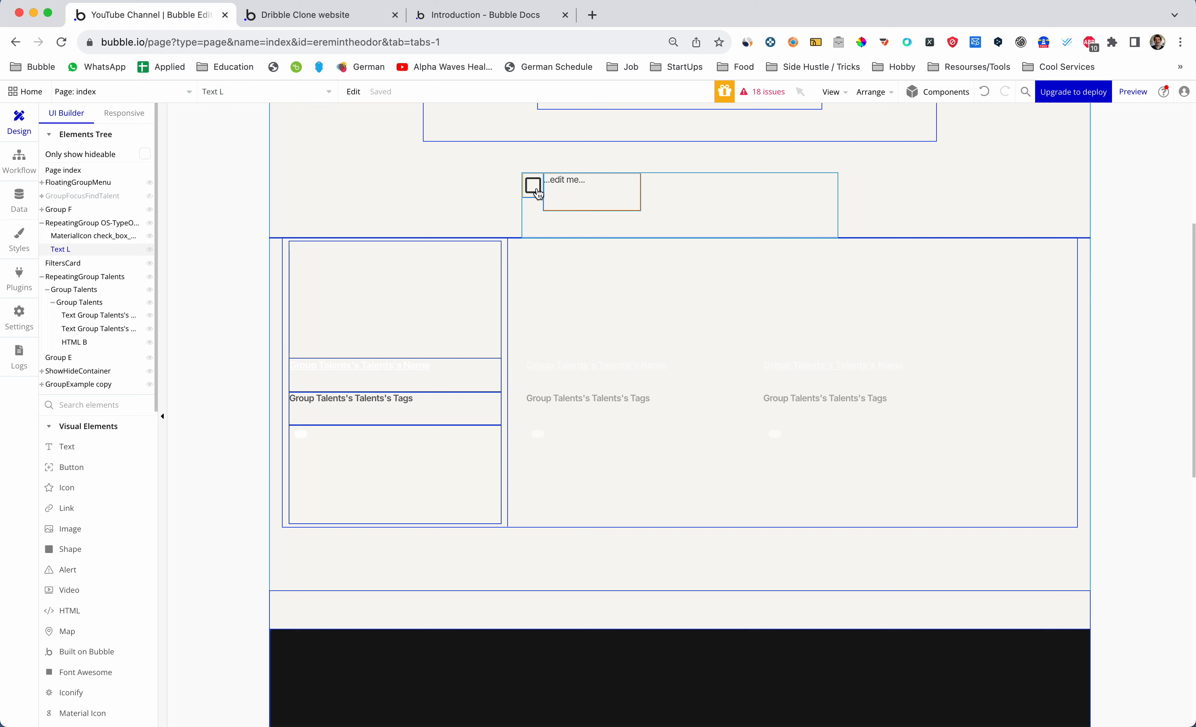
right_click(562, 190)
mouse_move(586, 253)
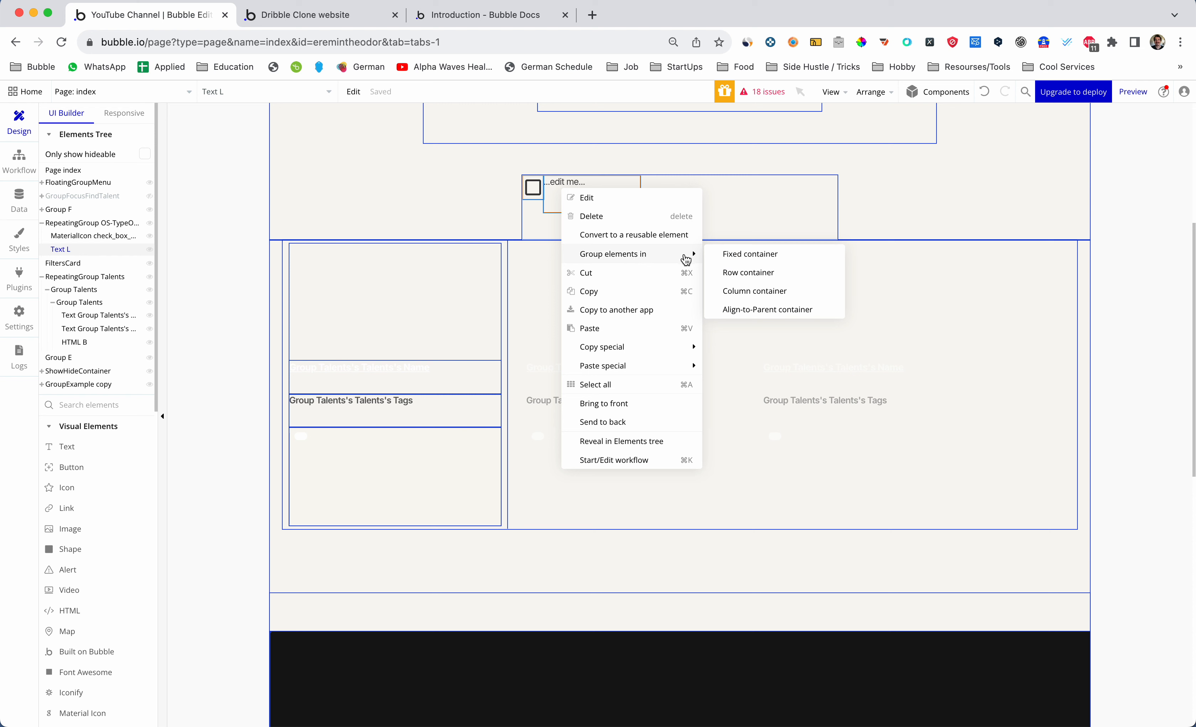
left_click(739, 276)
Clear the placeholder content of the text element beside the checkbox icon
double_click(598, 192)
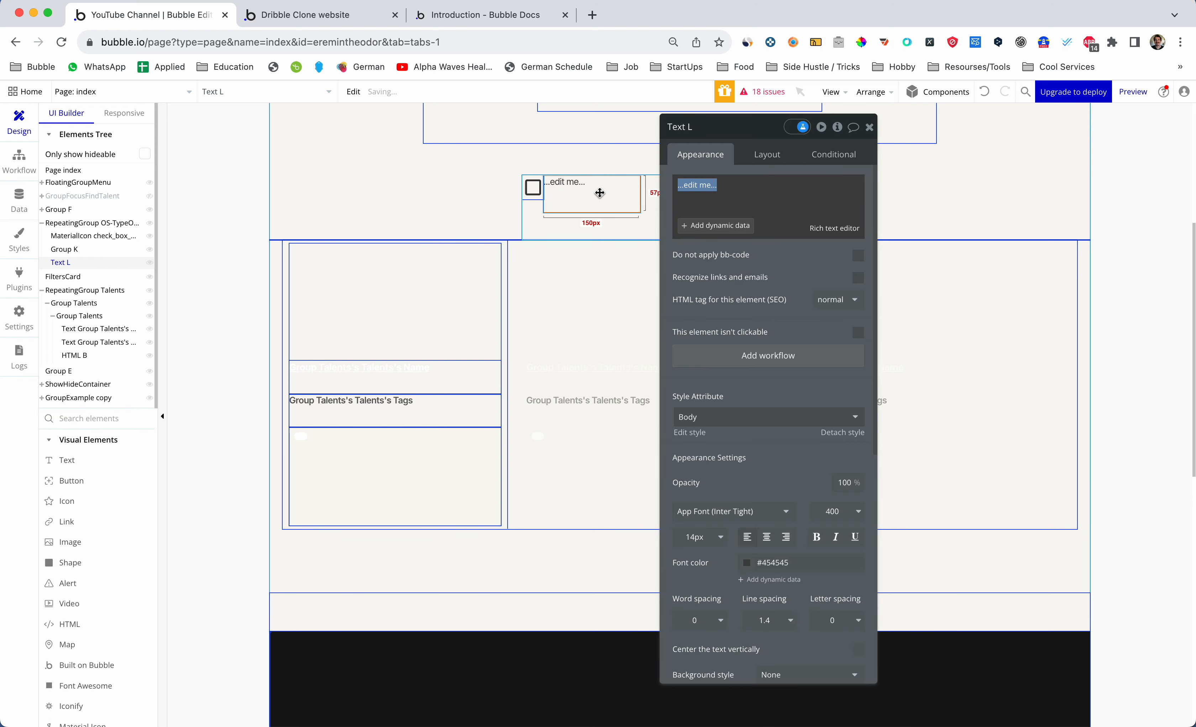
triple_click(702, 190)
key("BackSpace")
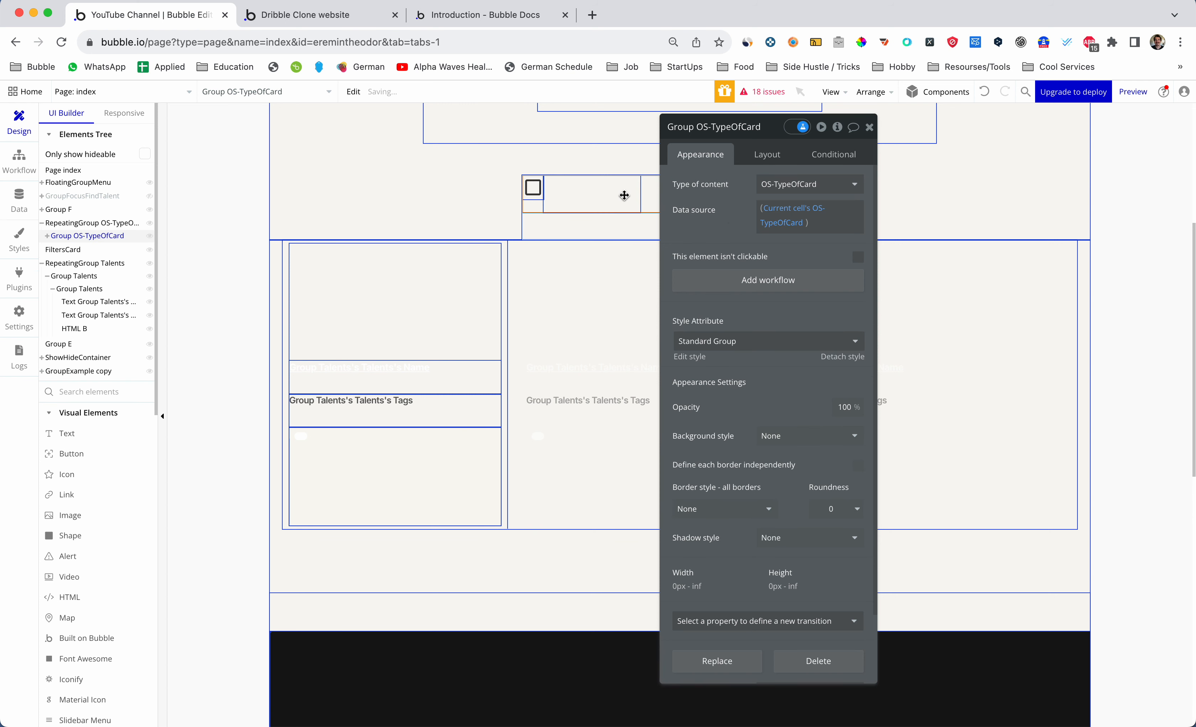
left_click_drag(776, 130, 813, 128)
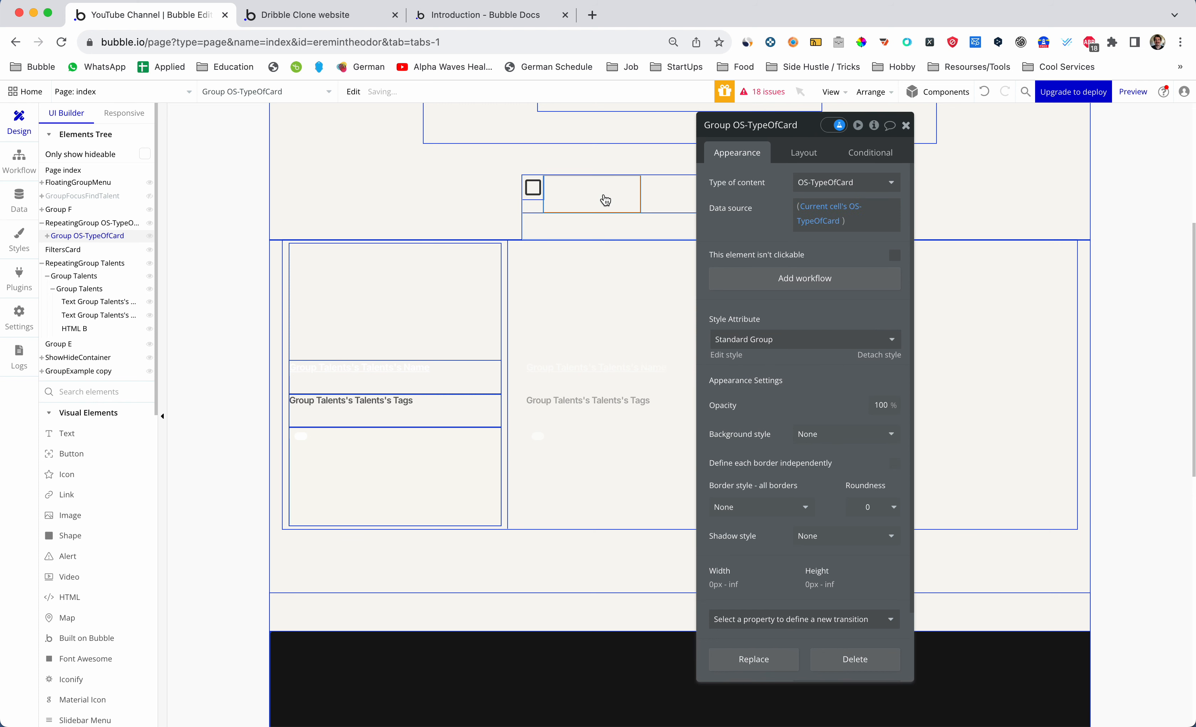
left_click(906, 125)
Set the text element's content to the dynamic value Parent group's OS-TypeOfCard's Display
left_click(599, 189)
double_click(600, 189)
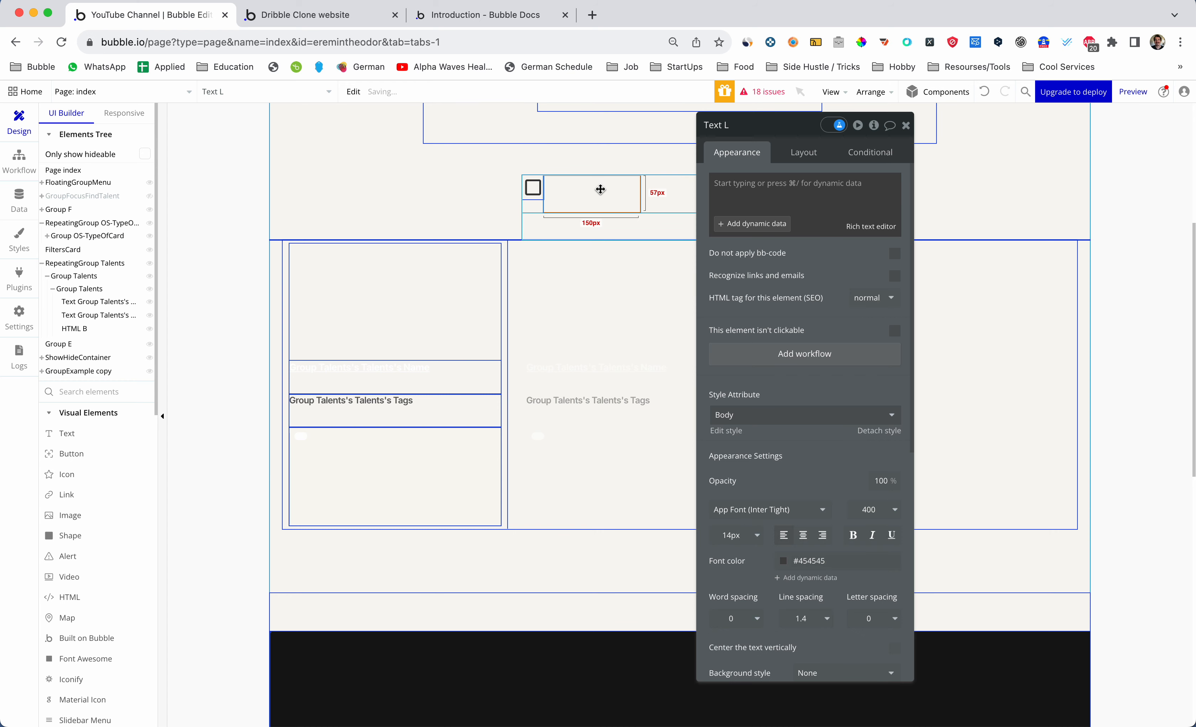
left_click(740, 227)
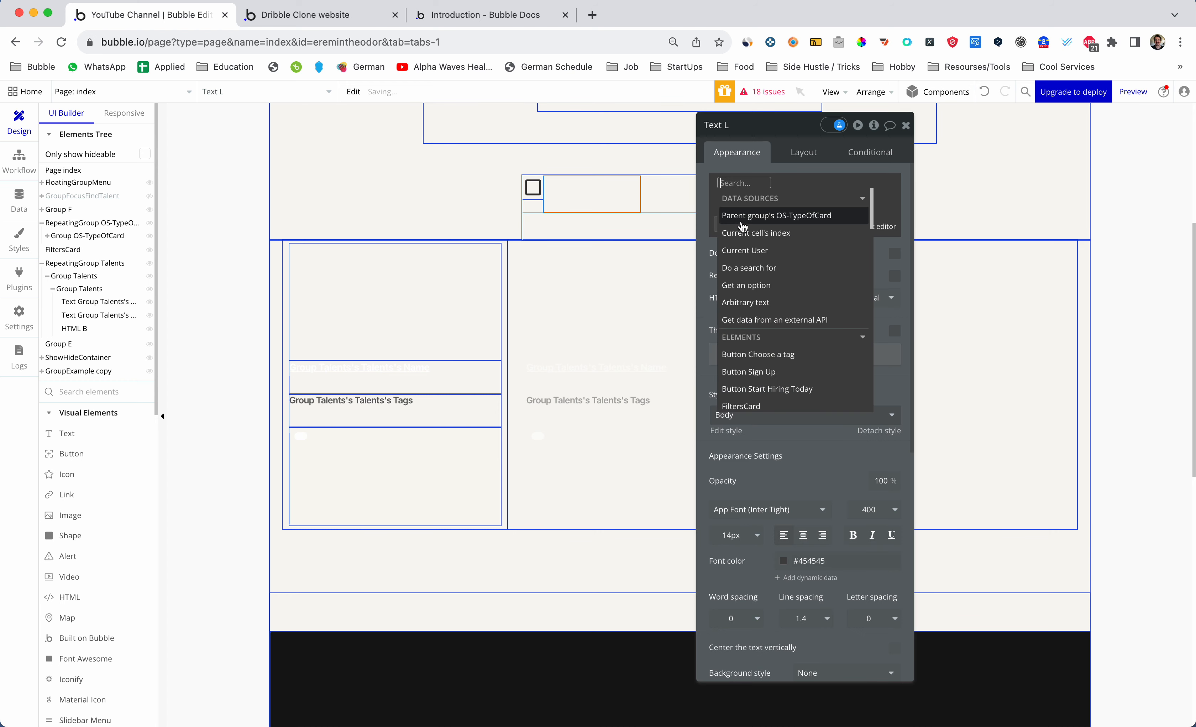
key("Escape")
left_click(744, 225)
left_click(744, 217)
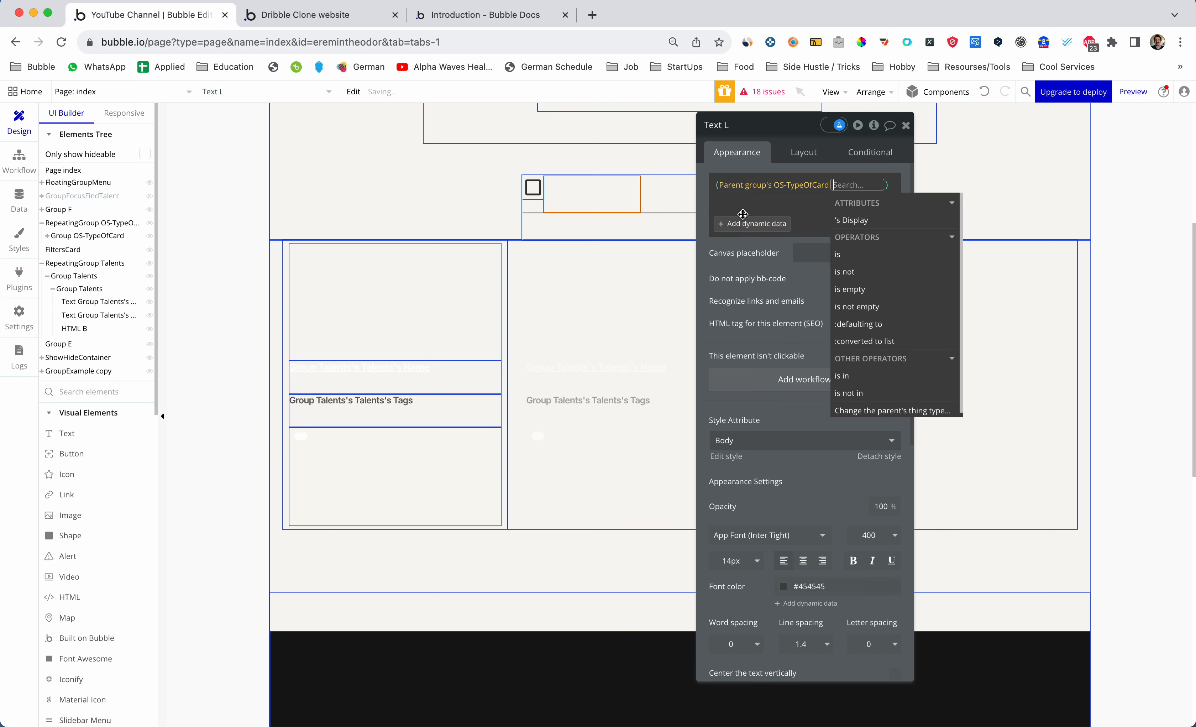
left_click(847, 227)
left_click(706, 194)
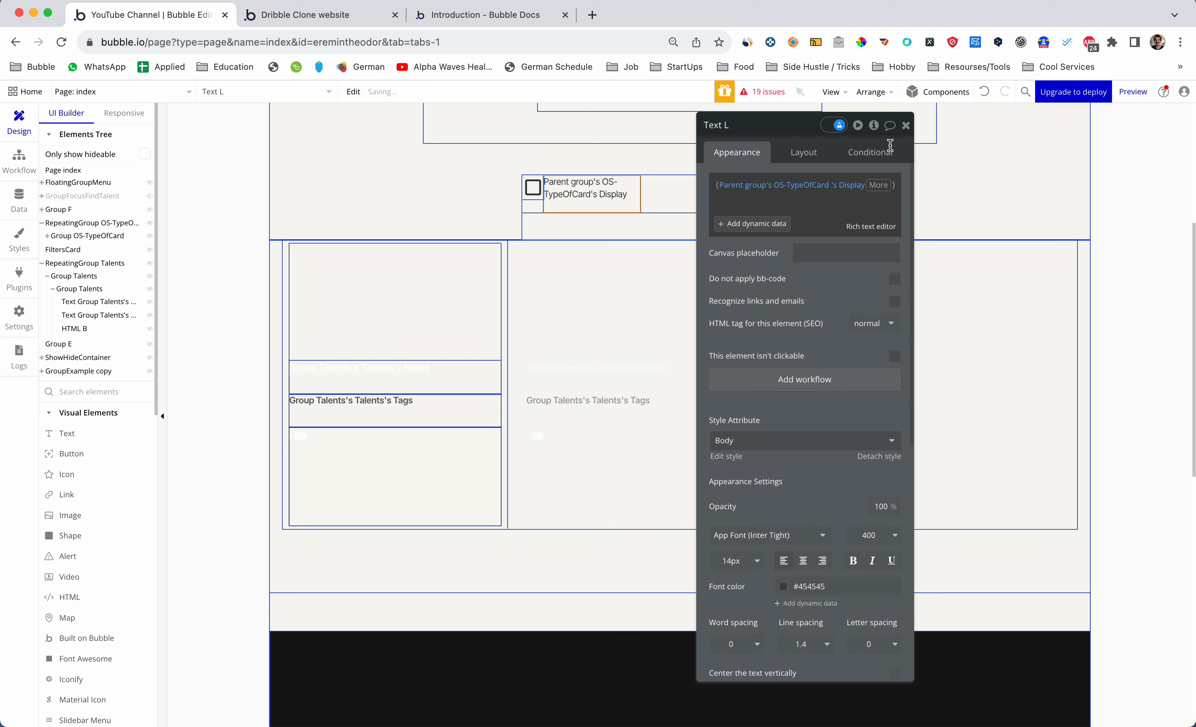
Check the page preview for the card type names beside the checkboxes, and close the text element's properties in the editor
key("ctrl+Tab")
key("super+r")
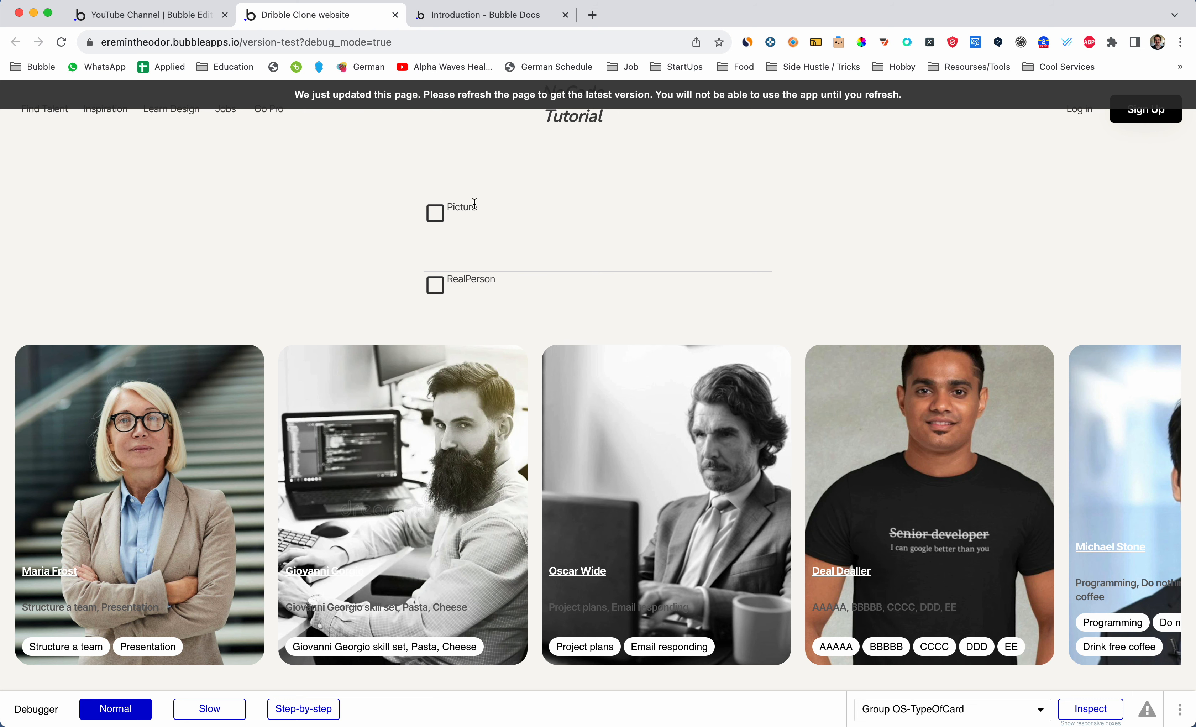
key("ctrl+shift+Tab")
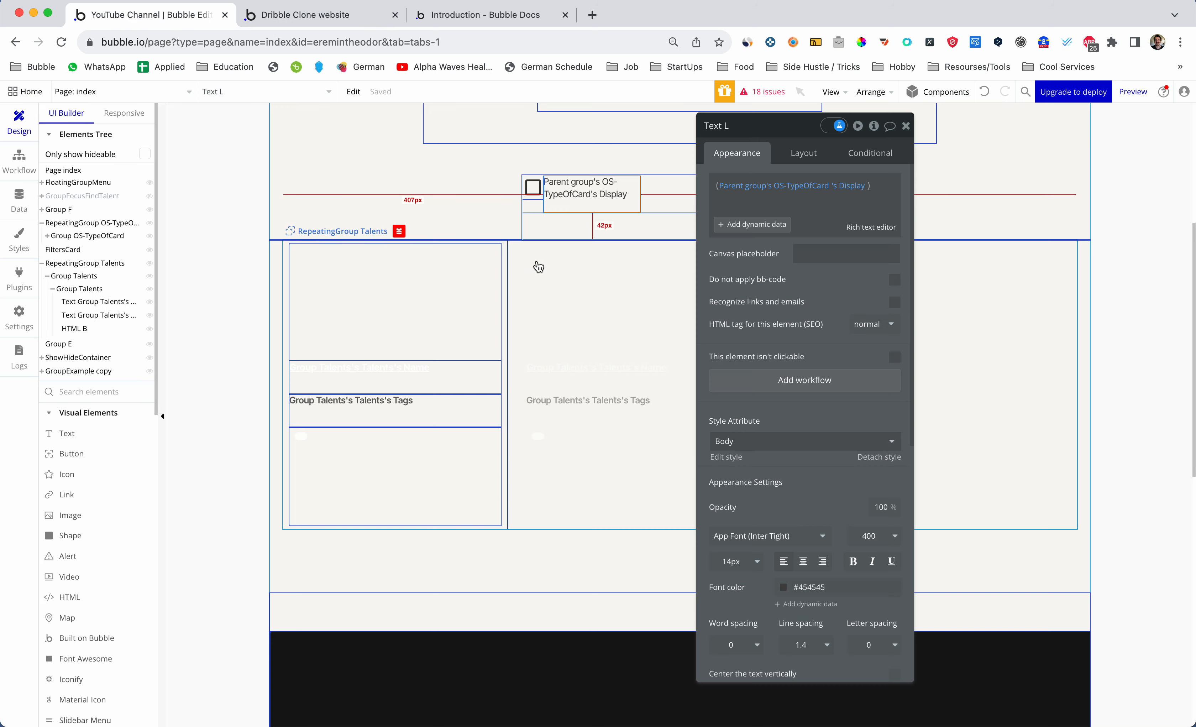
left_click(905, 125)
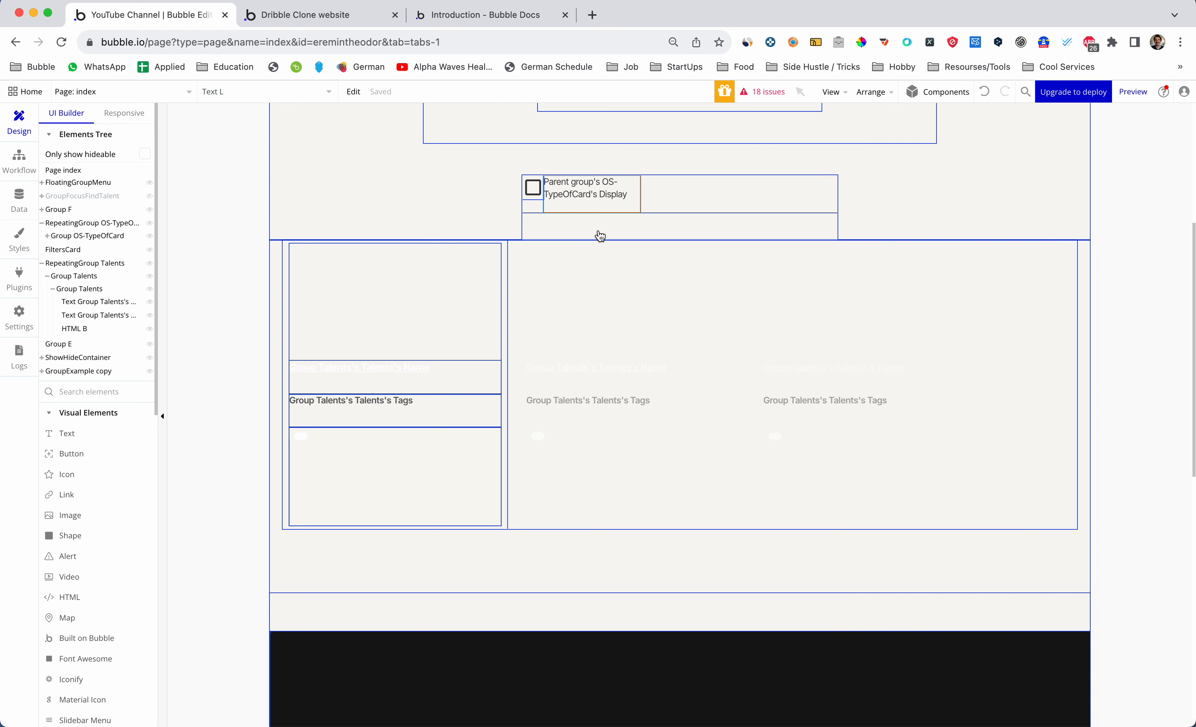
Delete the existing custom state CS-showHideElement from the index page
scroll(598, 235, "up", 2)
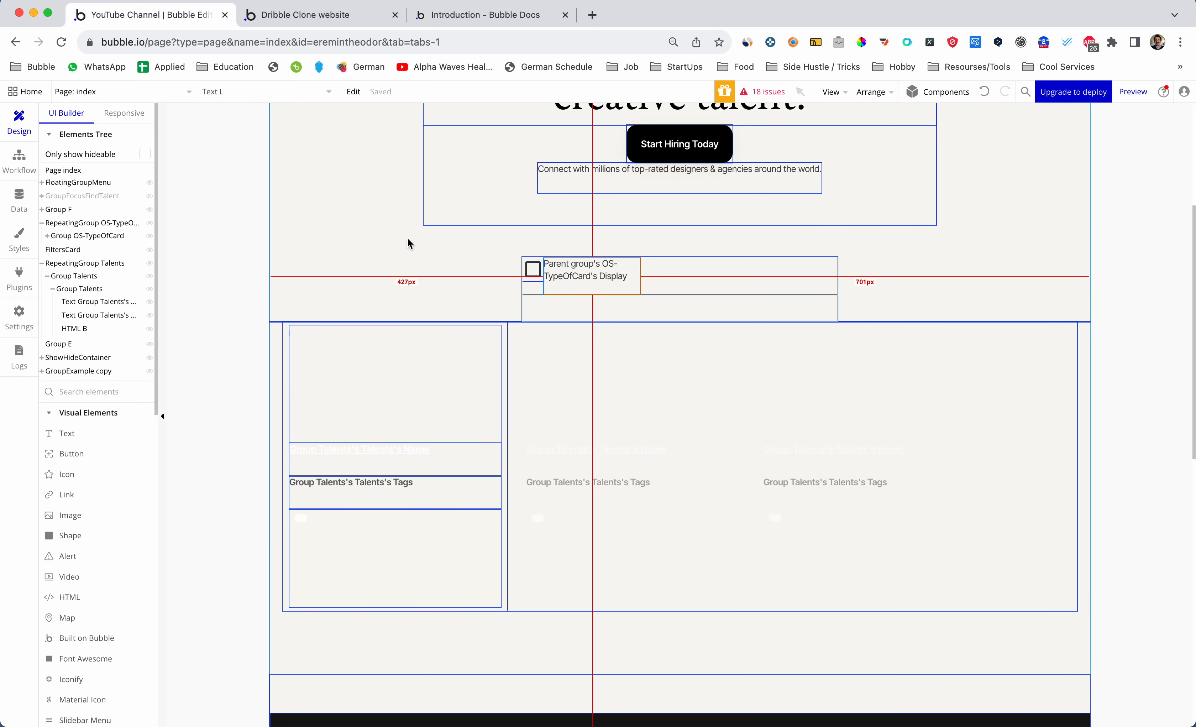
double_click(345, 202)
scroll(363, 201, "up", 3)
left_click(873, 125)
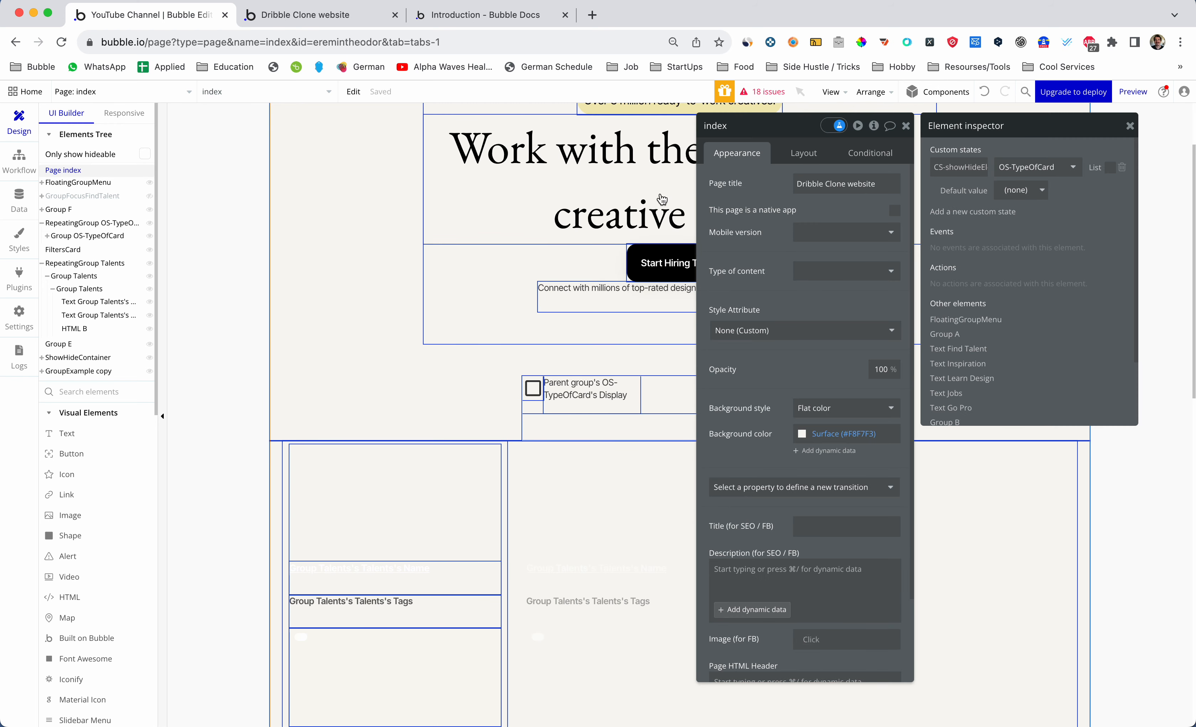
left_click(1123, 168)
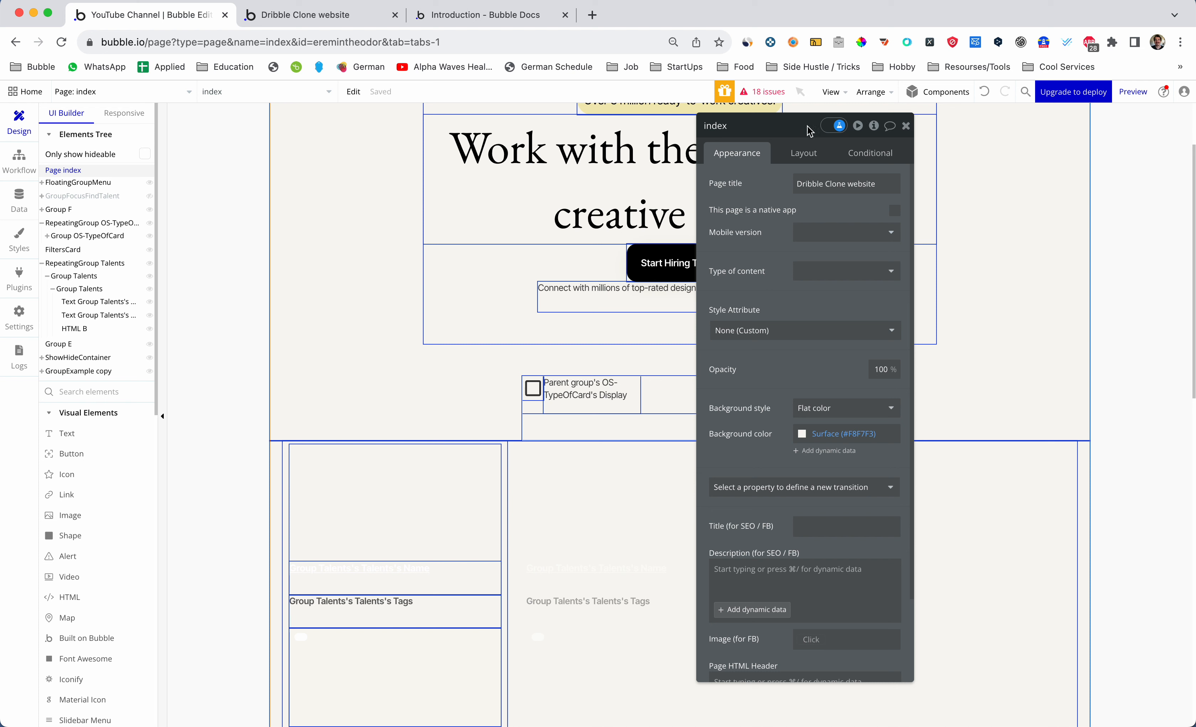
Create a custom state named CS-showHideElement of type OS-TypeOfCard on the index page
left_click(875, 130)
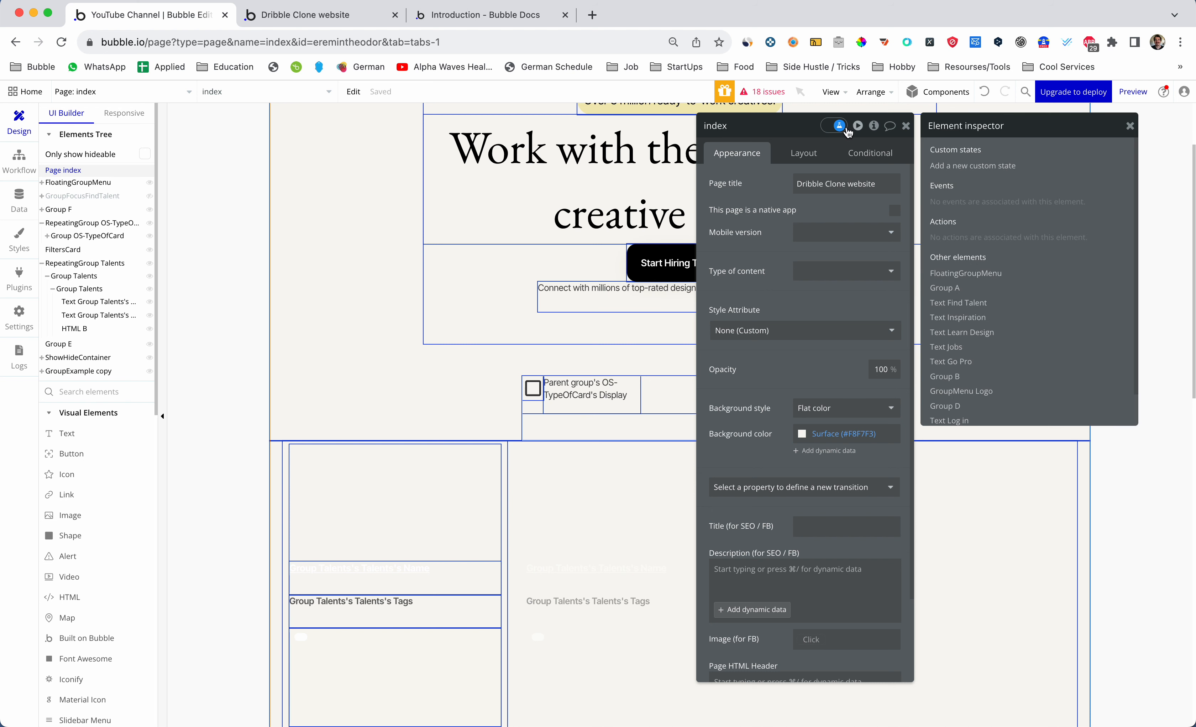
left_click_drag(772, 132, 495, 139)
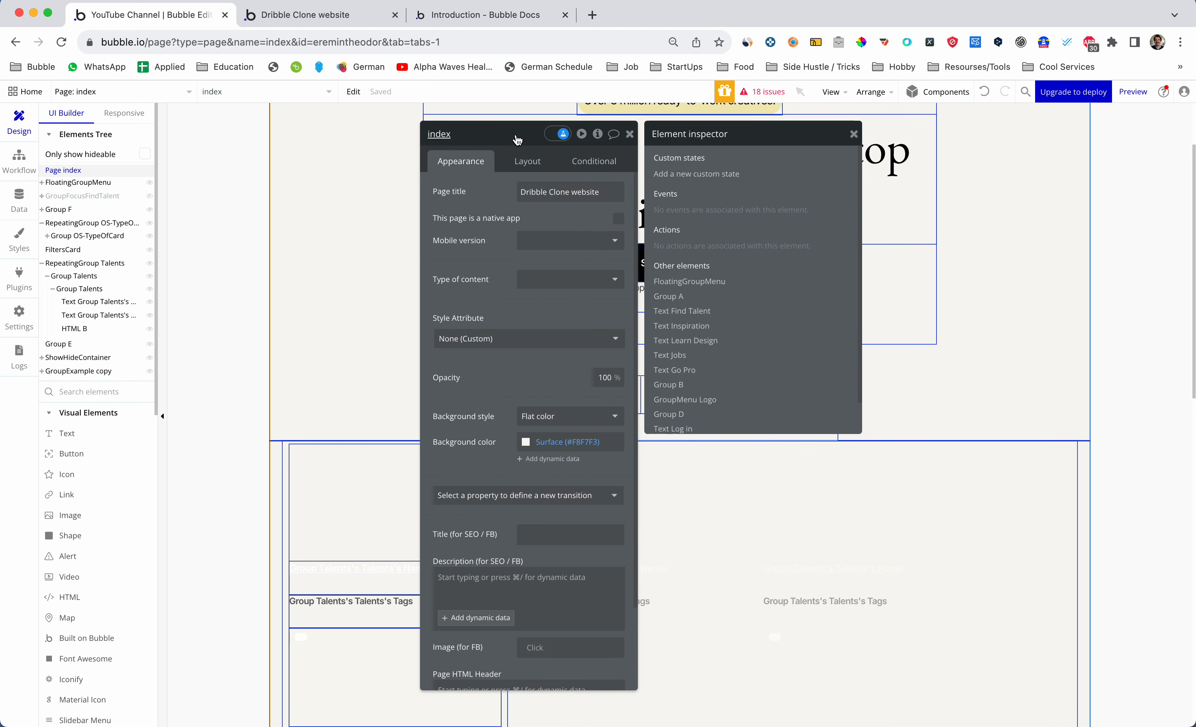
left_click(677, 171)
type("CS")
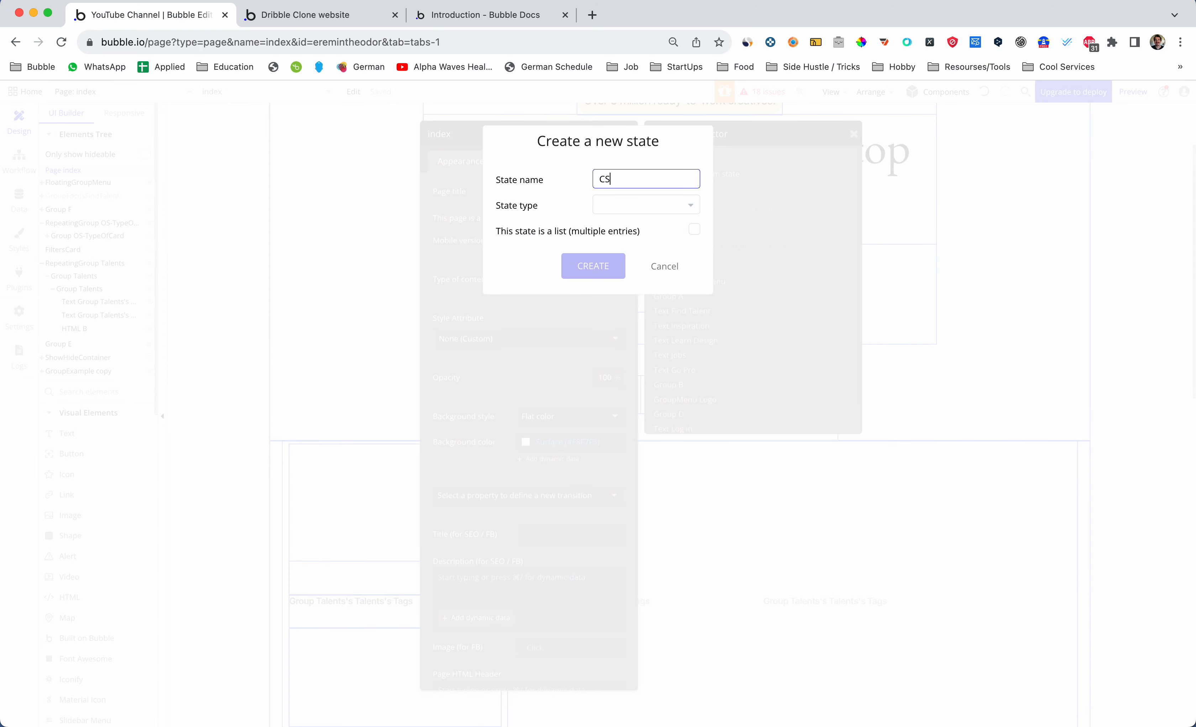
type("-show")
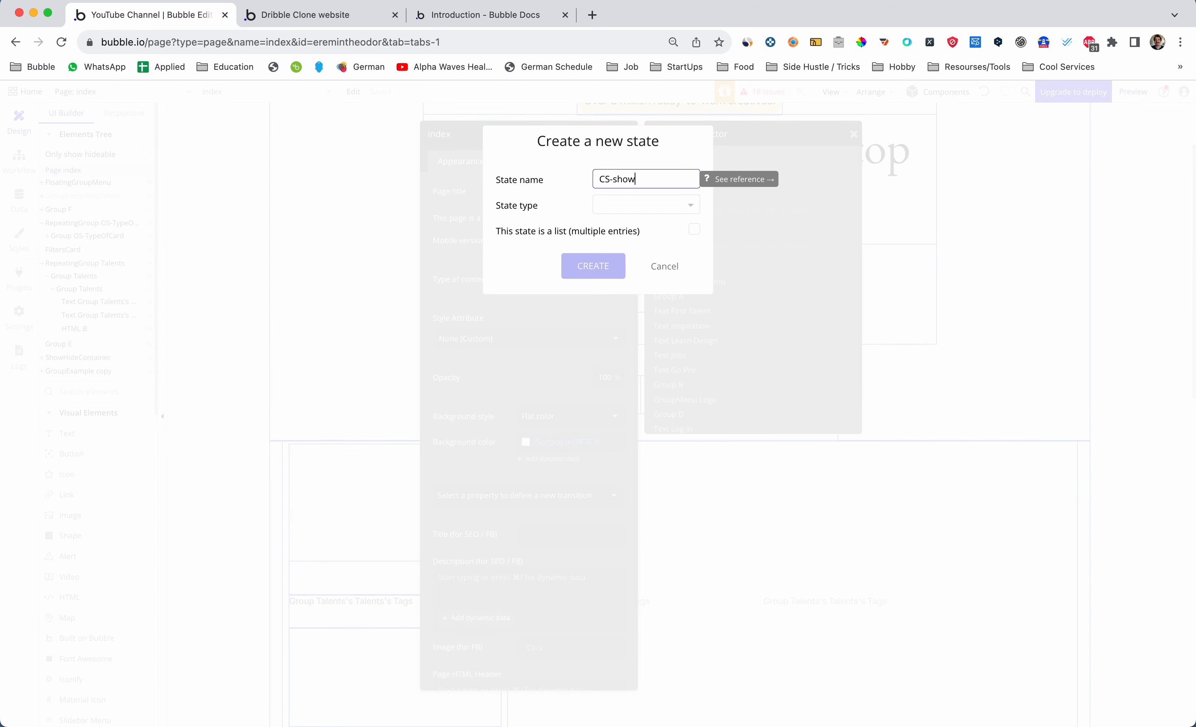
type("HideElement")
left_click(670, 204)
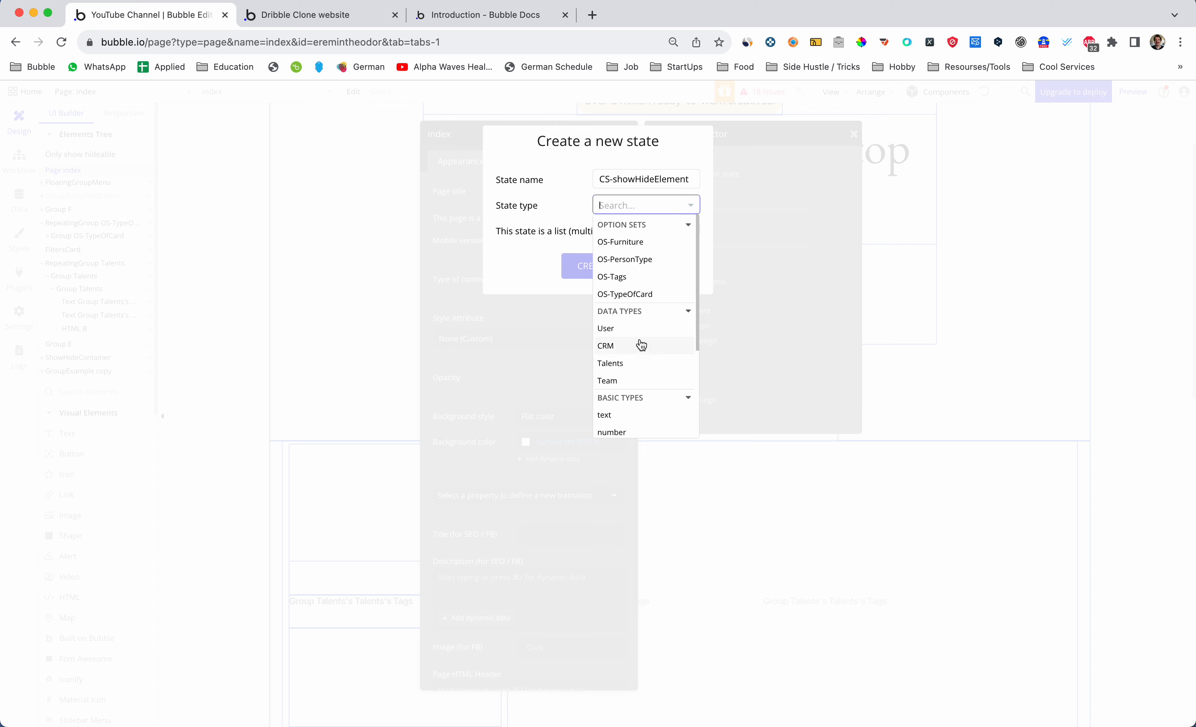
left_click(644, 296)
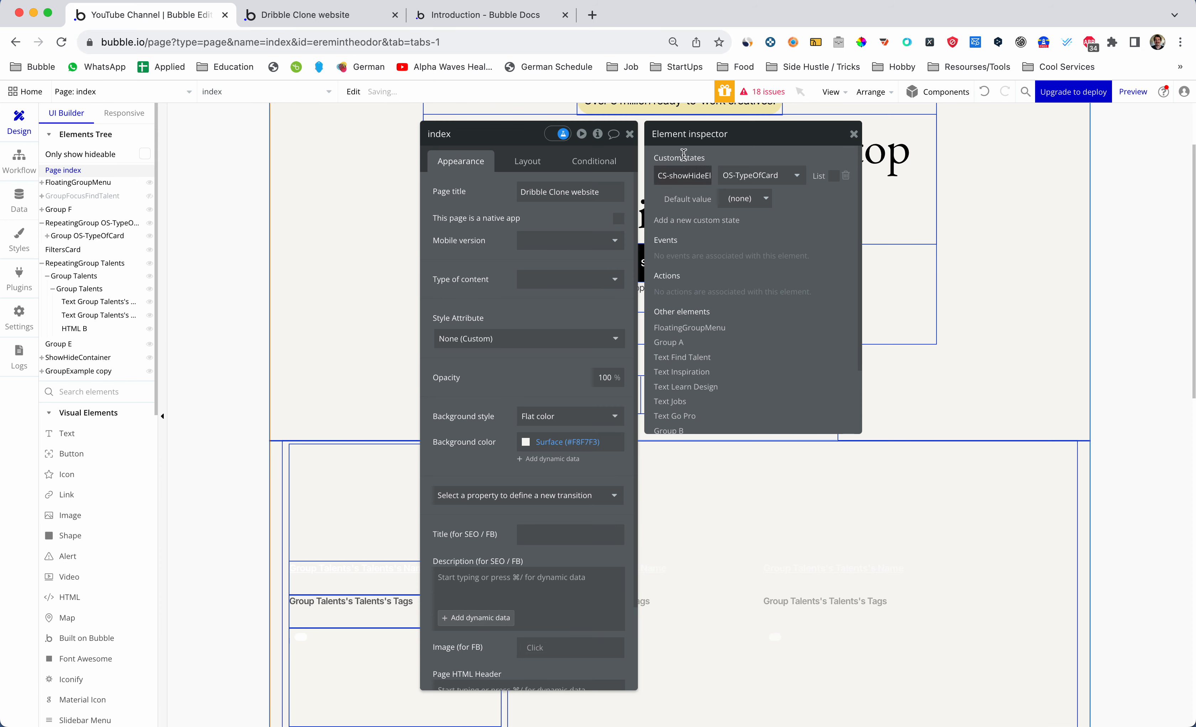
left_click(629, 134)
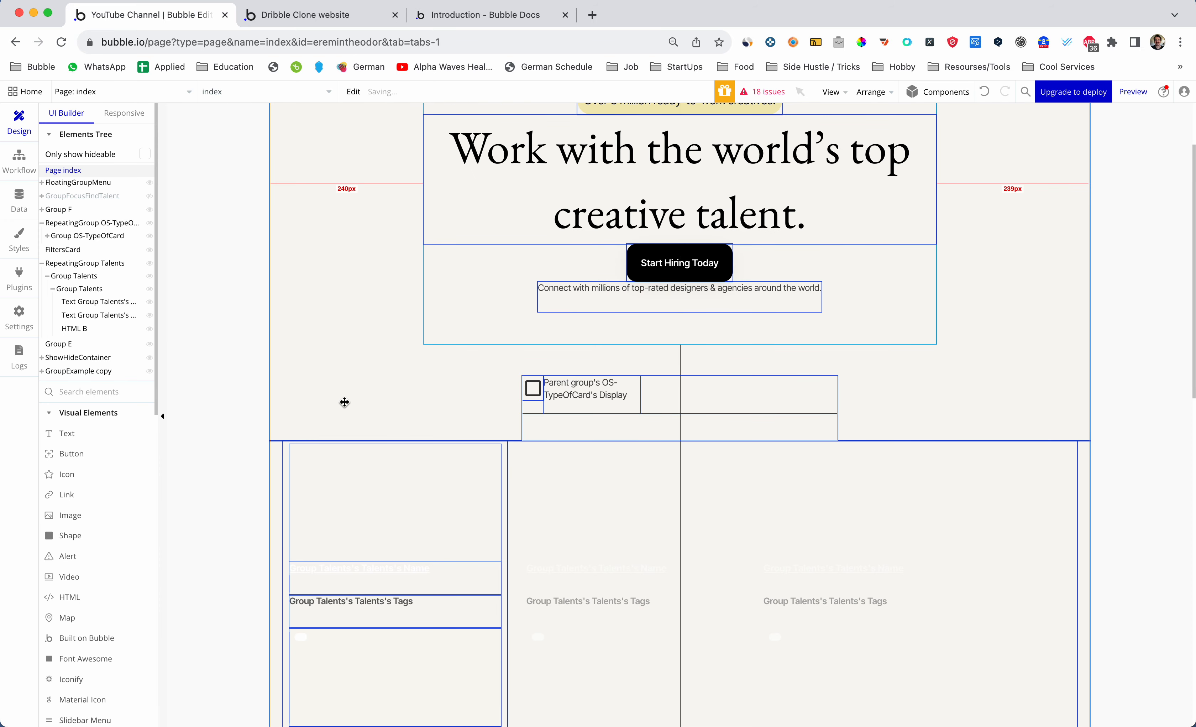
Reveal the checkbox label in the elements tree and inspect its parent repeating group and Group OS-TypeOfCard
scroll(504, 366, "down", 1)
left_click(505, 368)
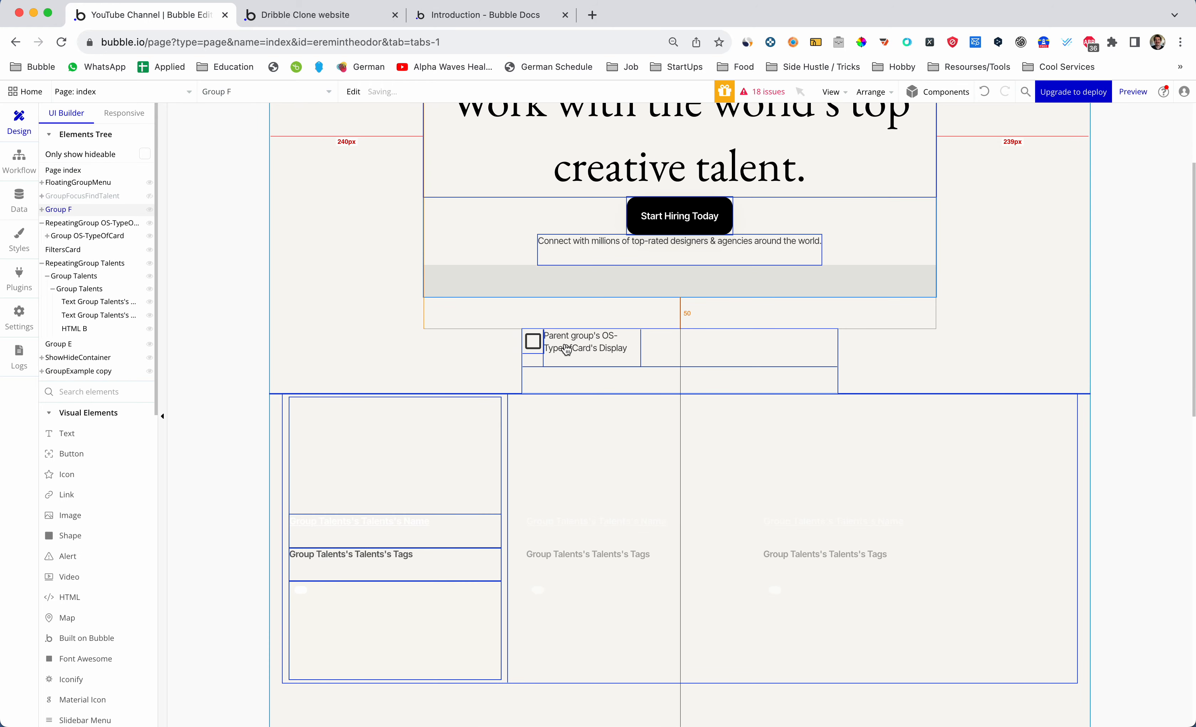
right_click(588, 347)
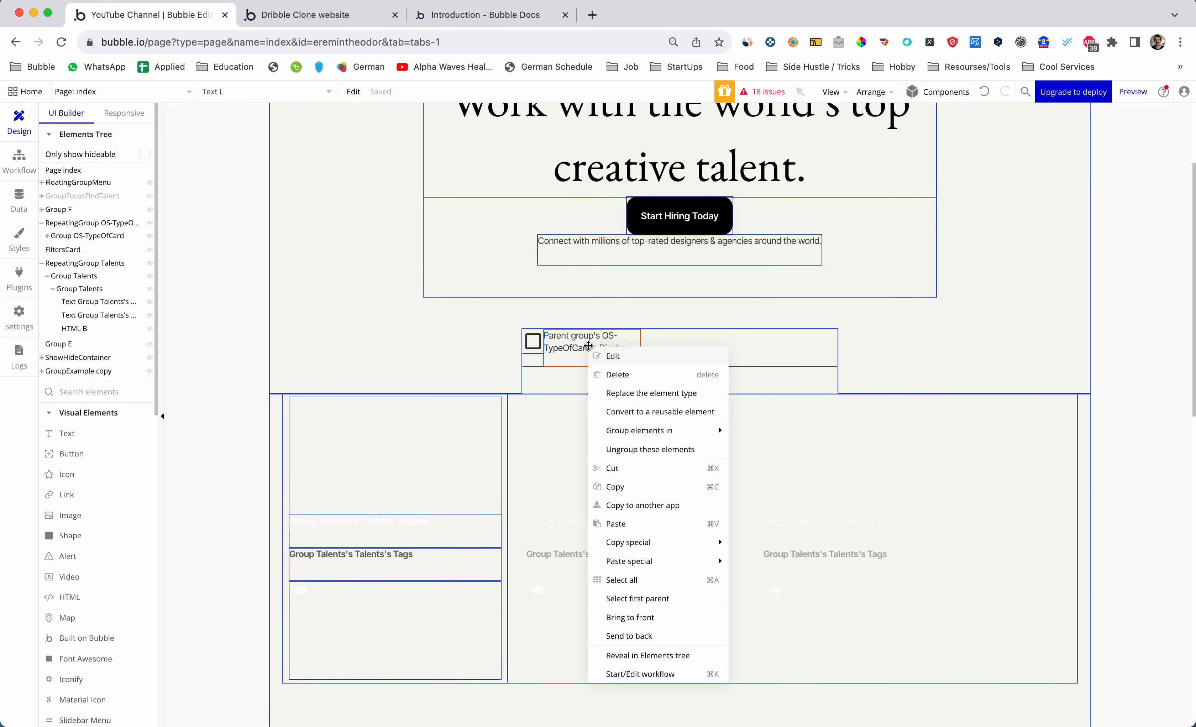
left_click(651, 657)
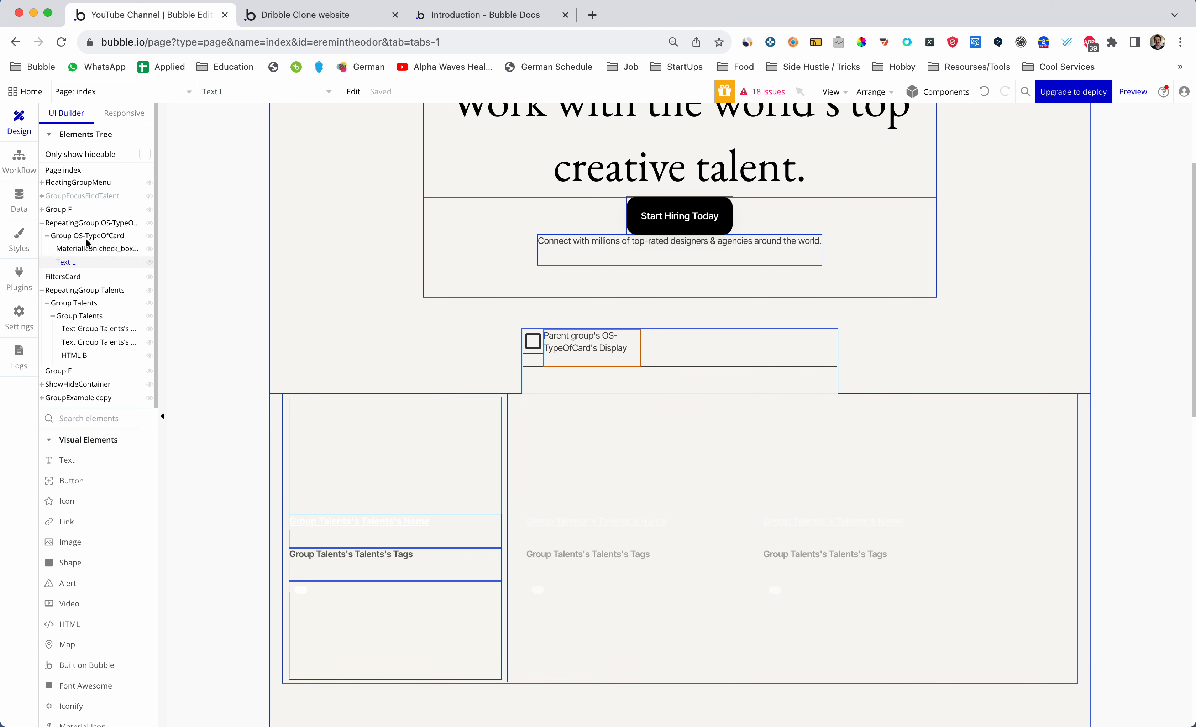
left_click(88, 225)
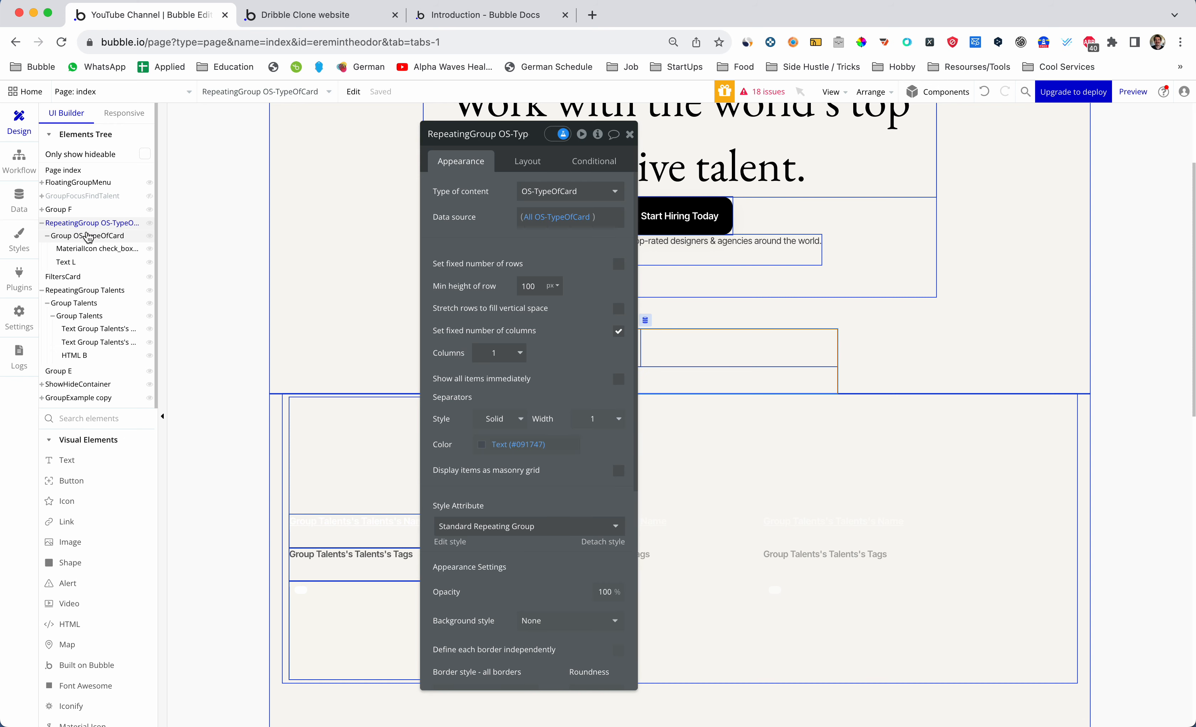
left_click(87, 239)
left_click(630, 134)
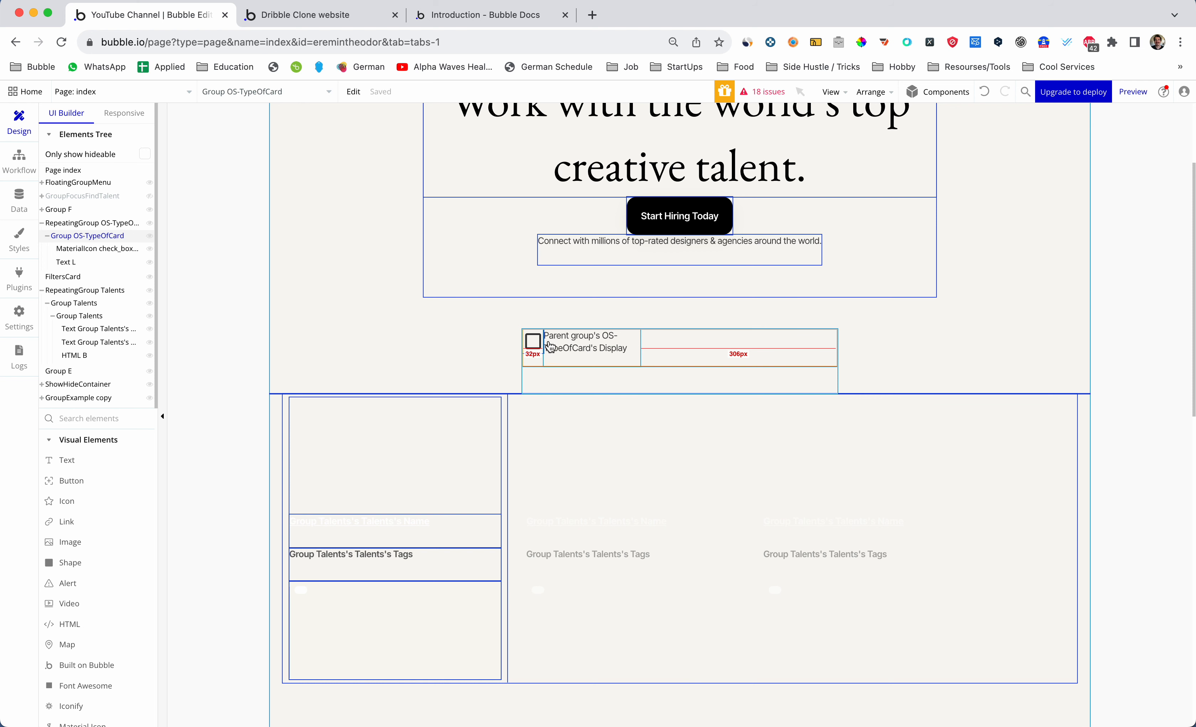
Add a click workflow to Group OS-TypeOfCard
left_click(98, 239)
left_click(97, 238)
left_click(97, 239)
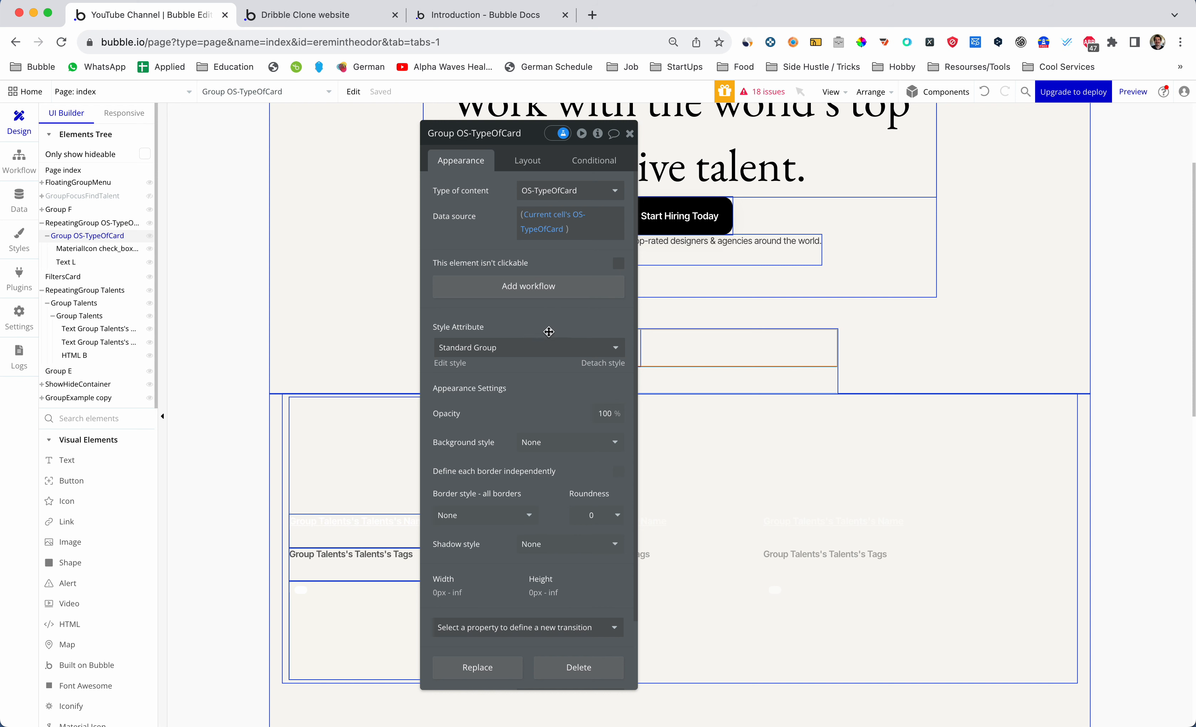
left_click(536, 291)
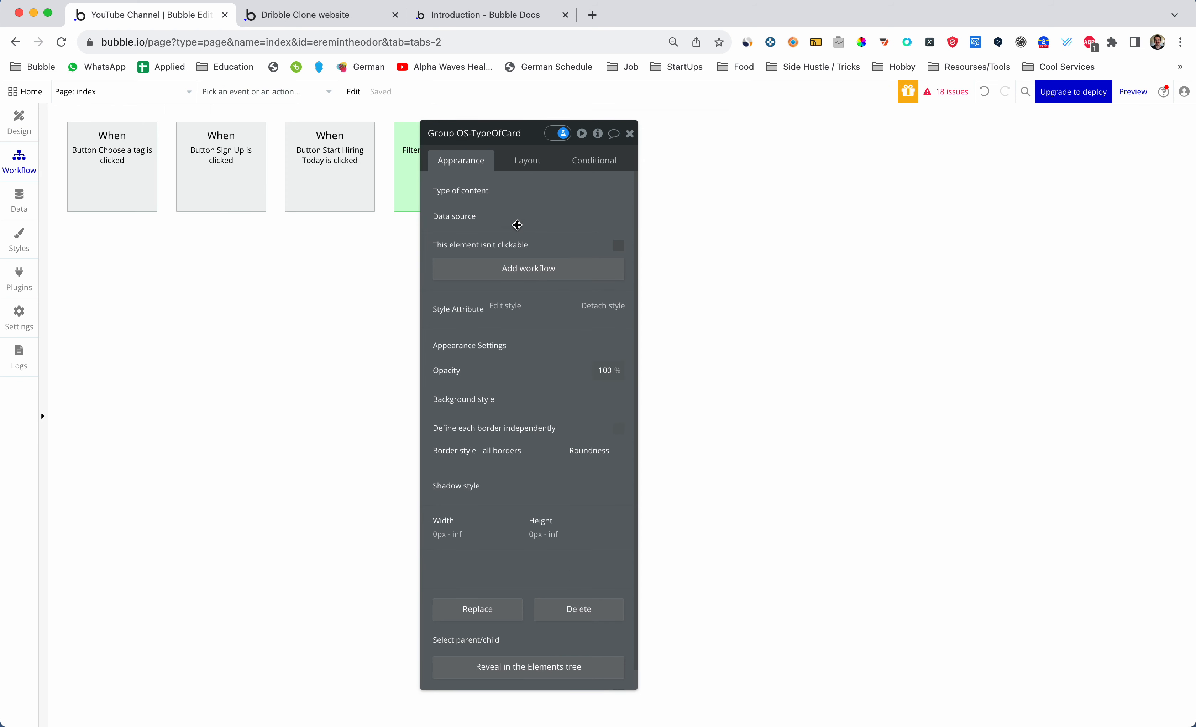
left_click_drag(539, 142, 787, 150)
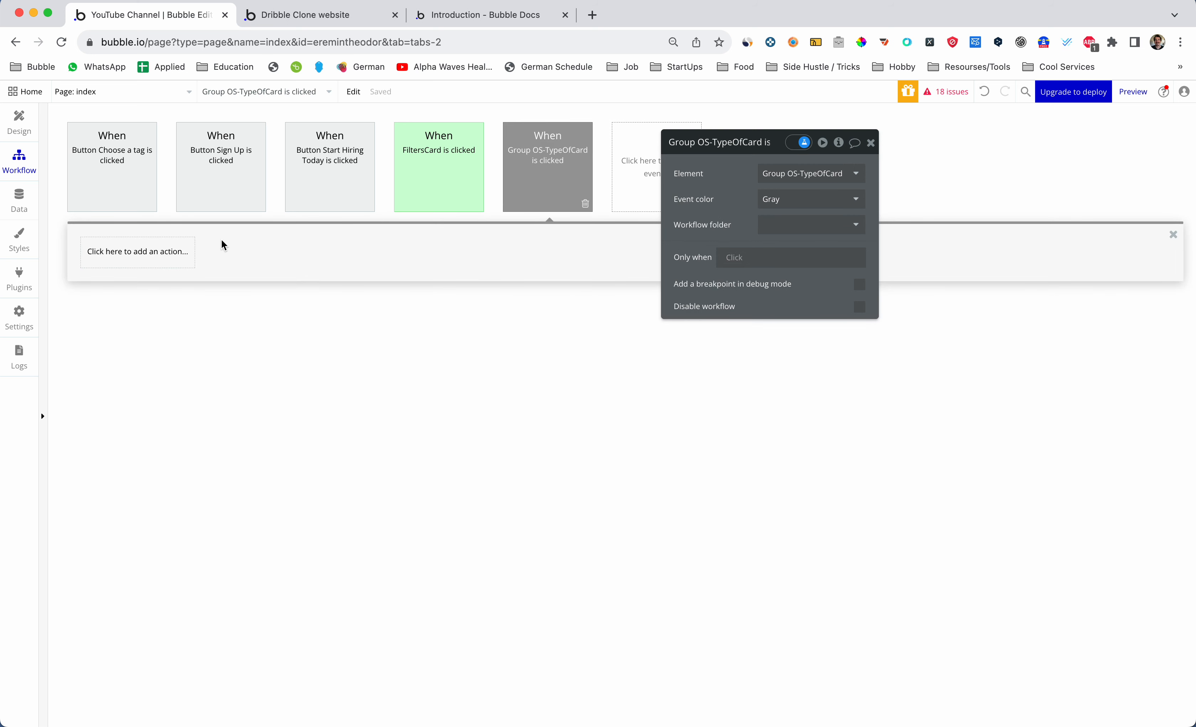
Add a Set state action to the workflow with the index page as its element
left_click(148, 258)
mouse_move(136, 432)
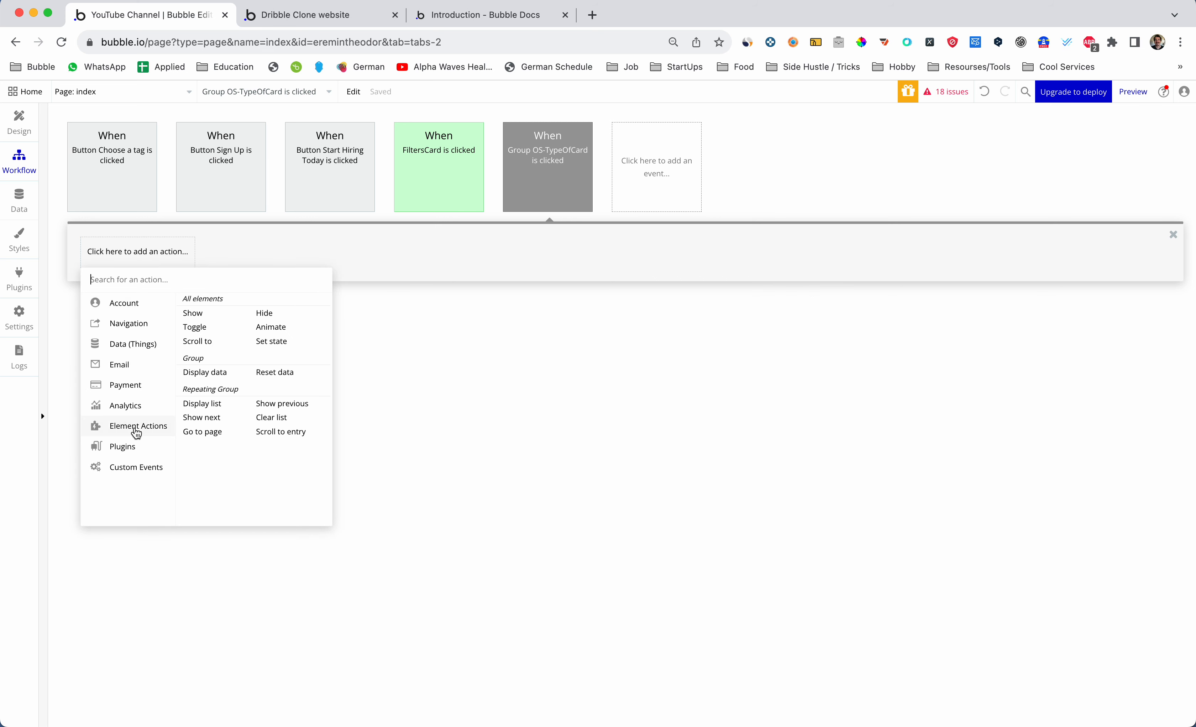
left_click(279, 344)
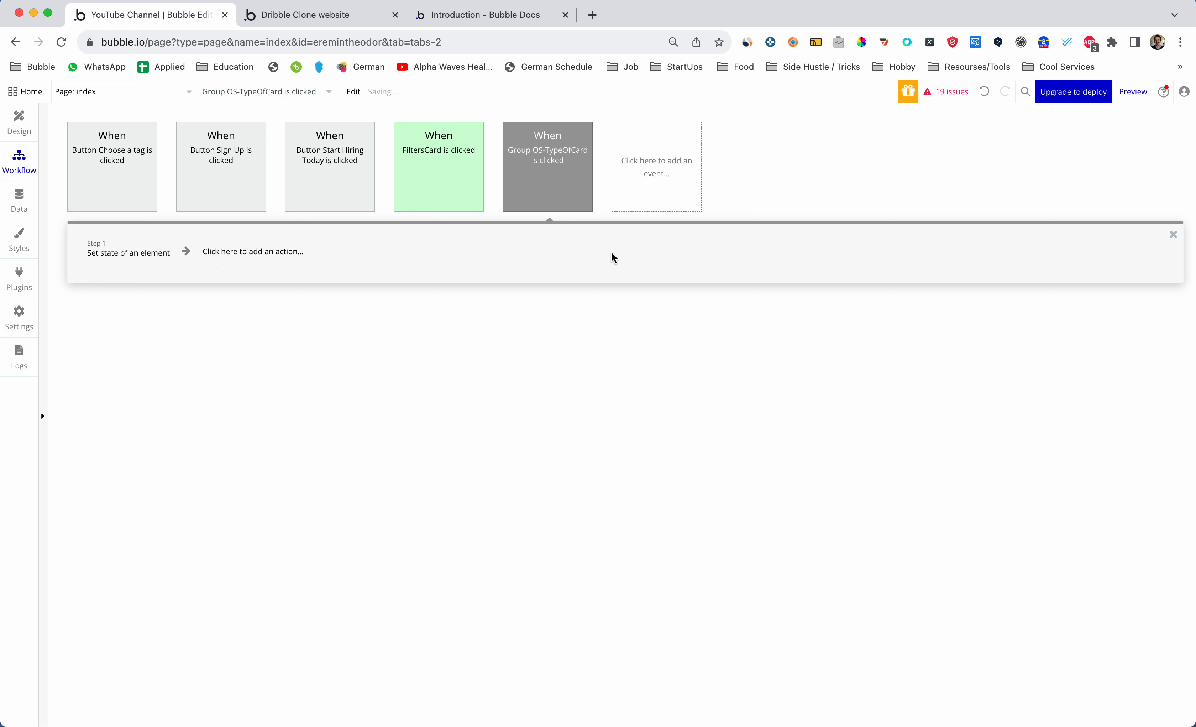
left_click(810, 172)
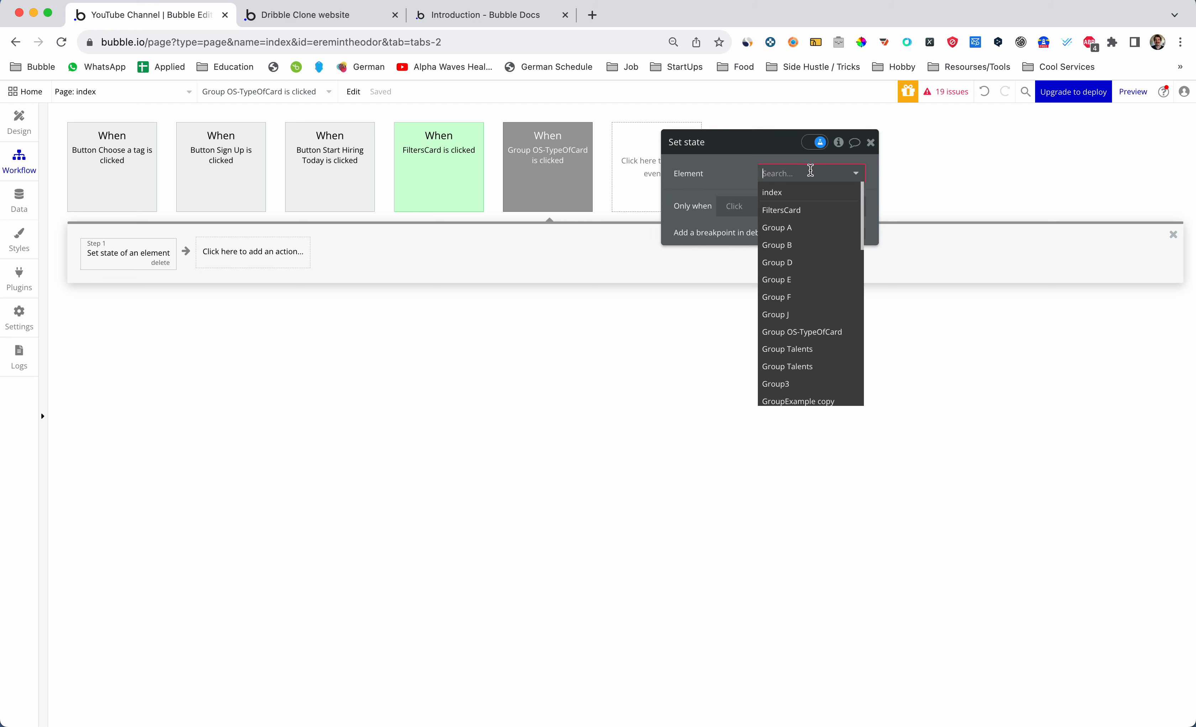
type("inde")
left_click(808, 194)
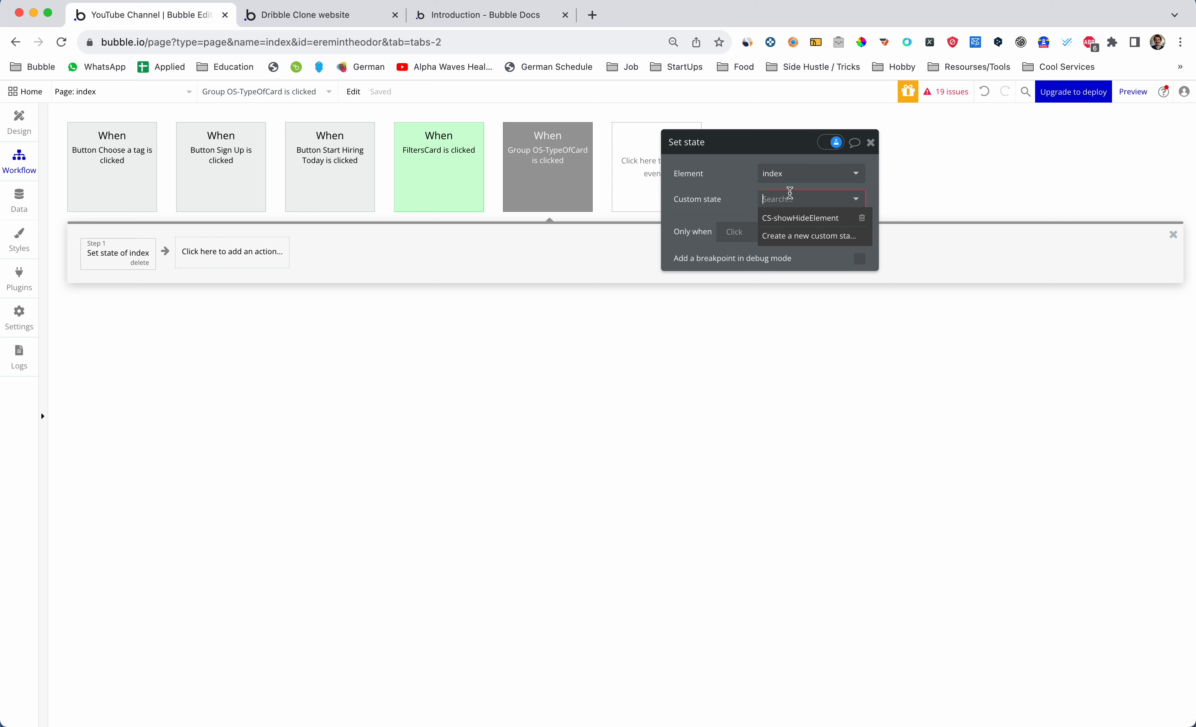
Make the action set the custom state CS-showHideElement to Current cell's OS-TypeOfCard
left_click(787, 219)
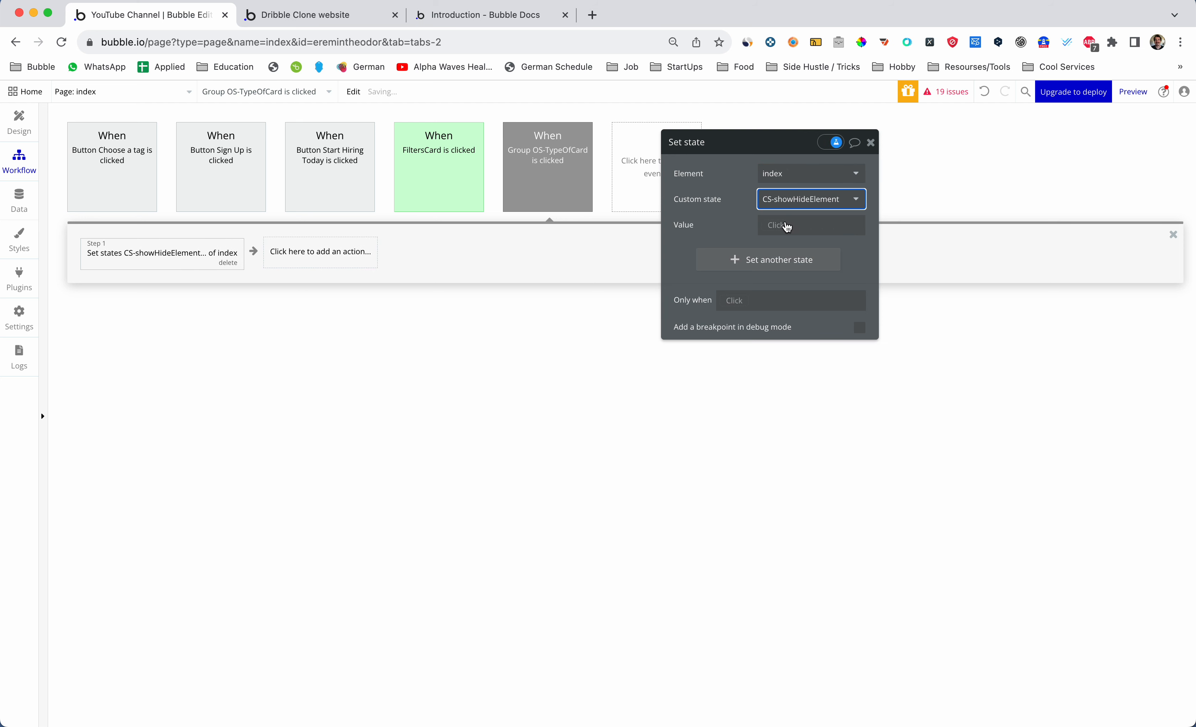
left_click(777, 226)
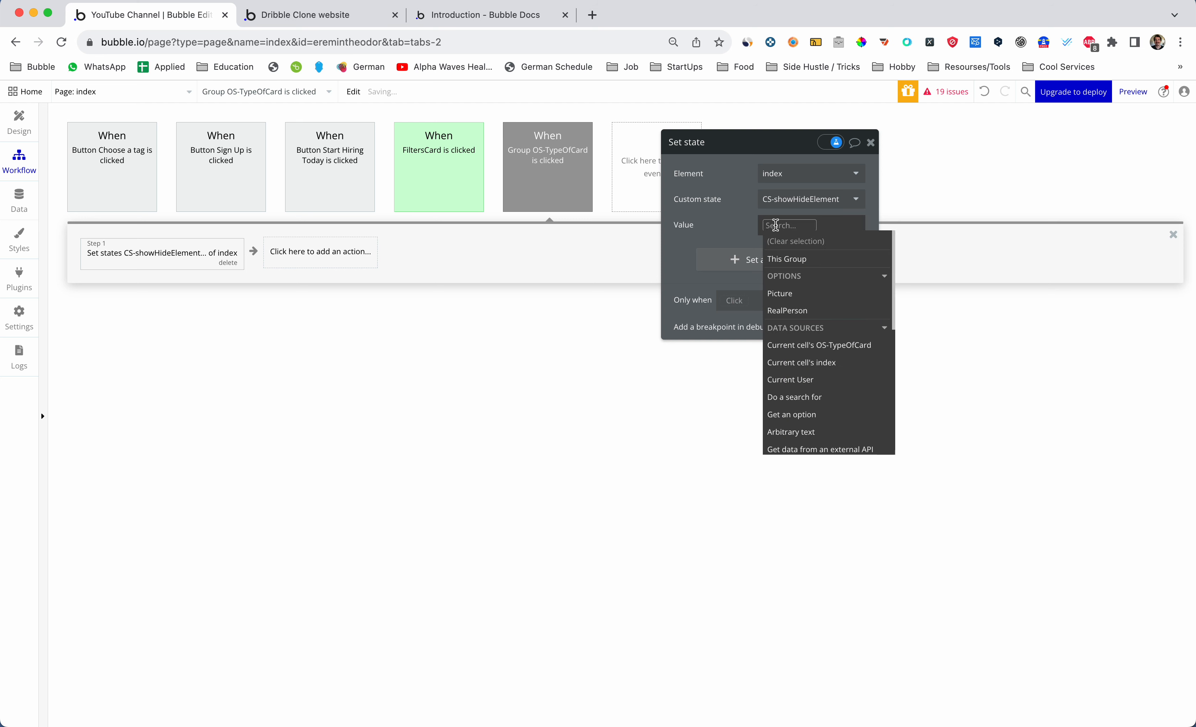
left_click(828, 346)
left_click(728, 235)
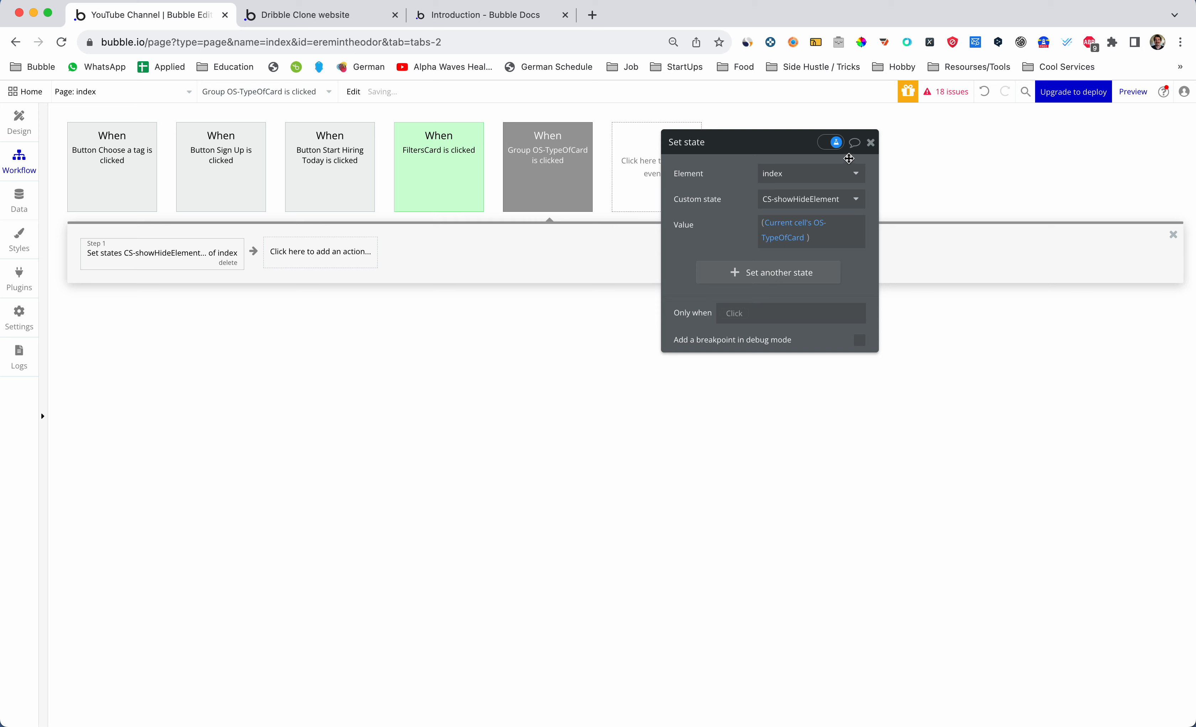
left_click(870, 142)
Return to the page design and add a text element above the card type list, at the page's left edge
left_click(19, 123)
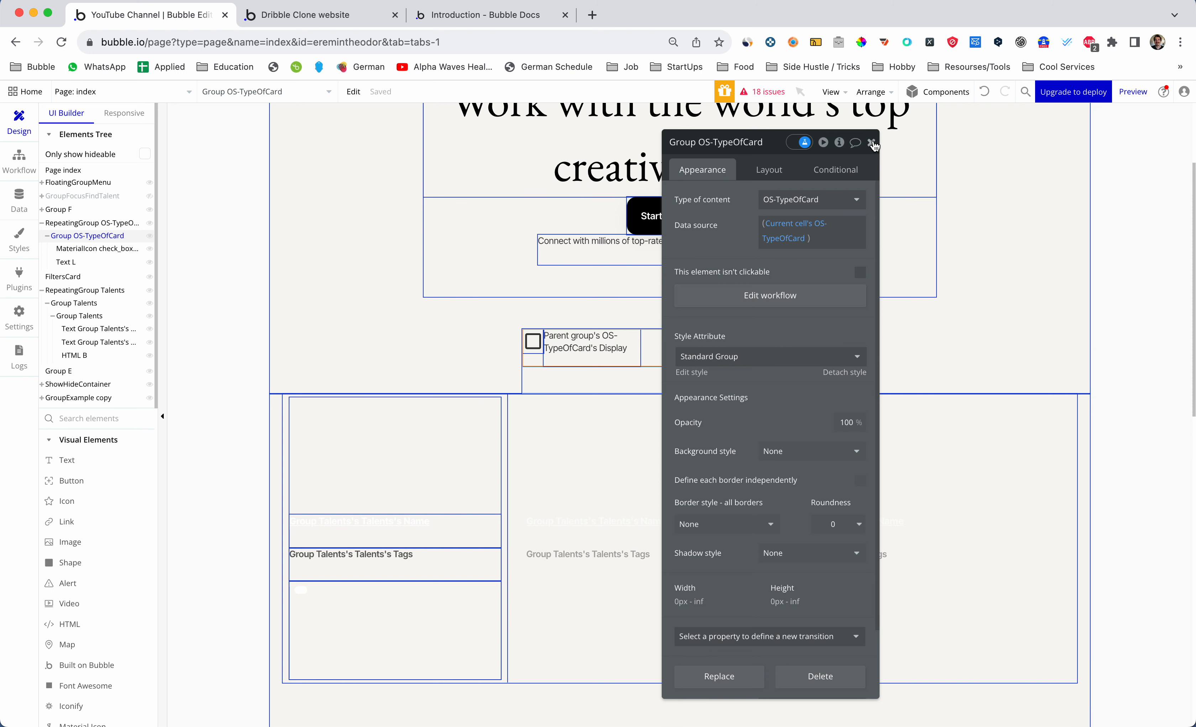
left_click(871, 143)
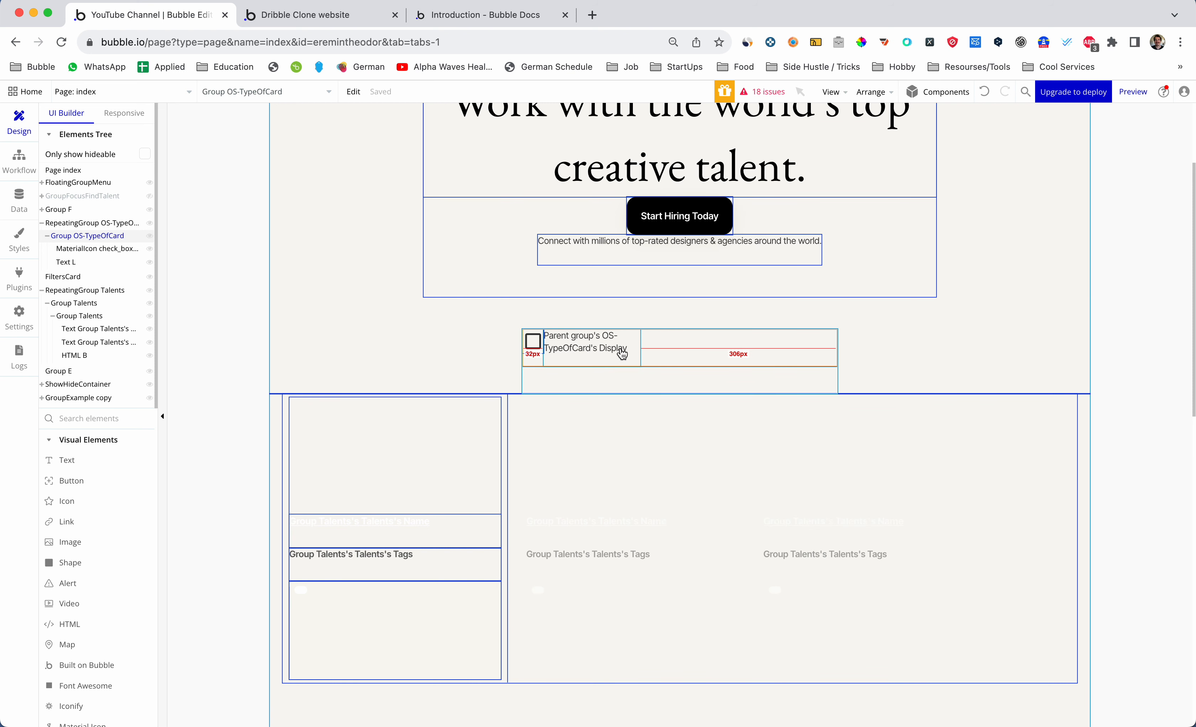
scroll(618, 352, "down", 2)
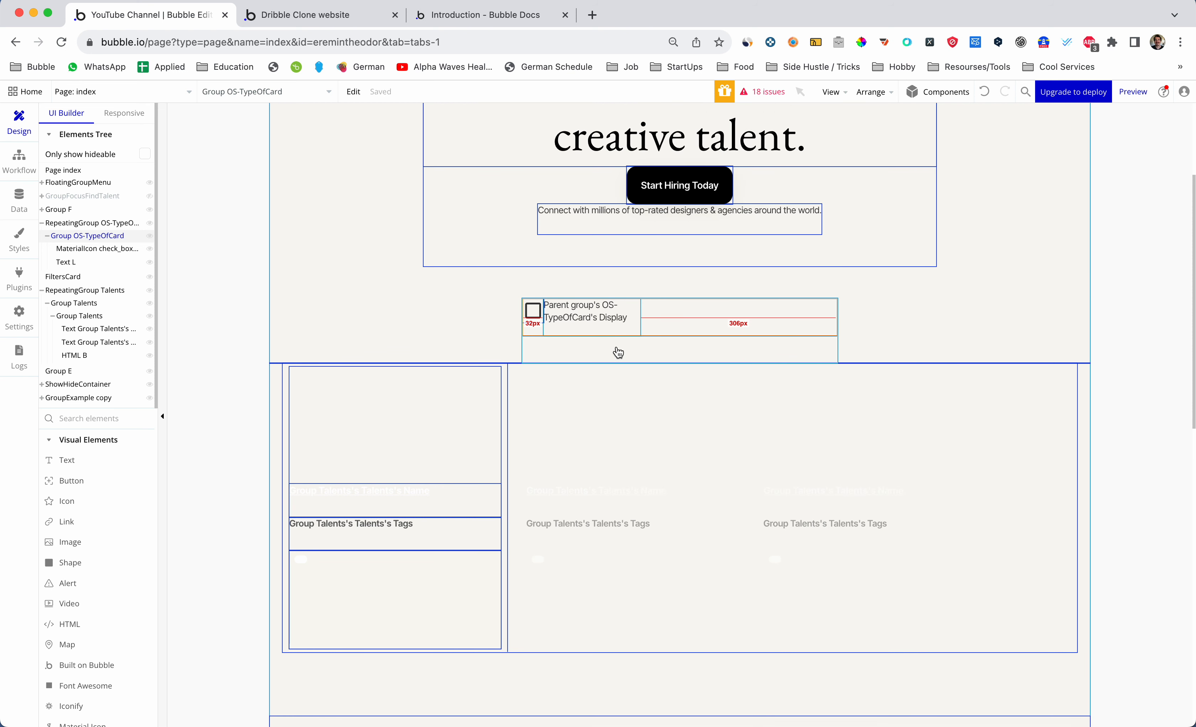
scroll(618, 351, "up", 1)
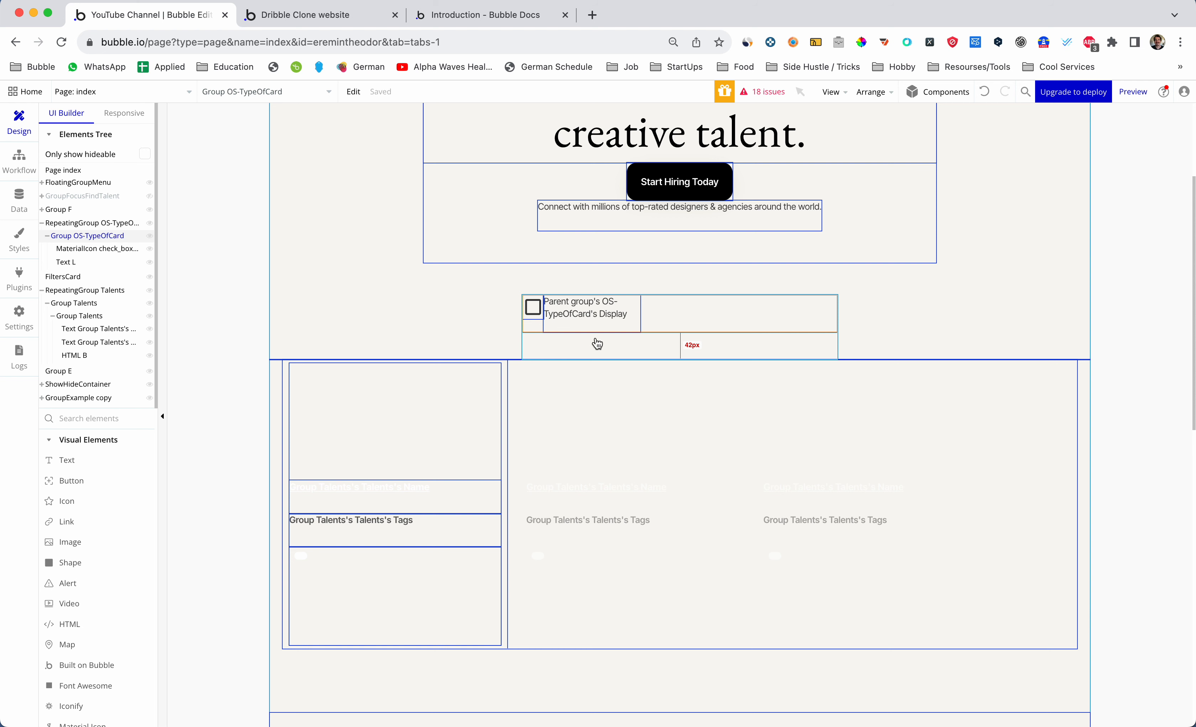
type("text")
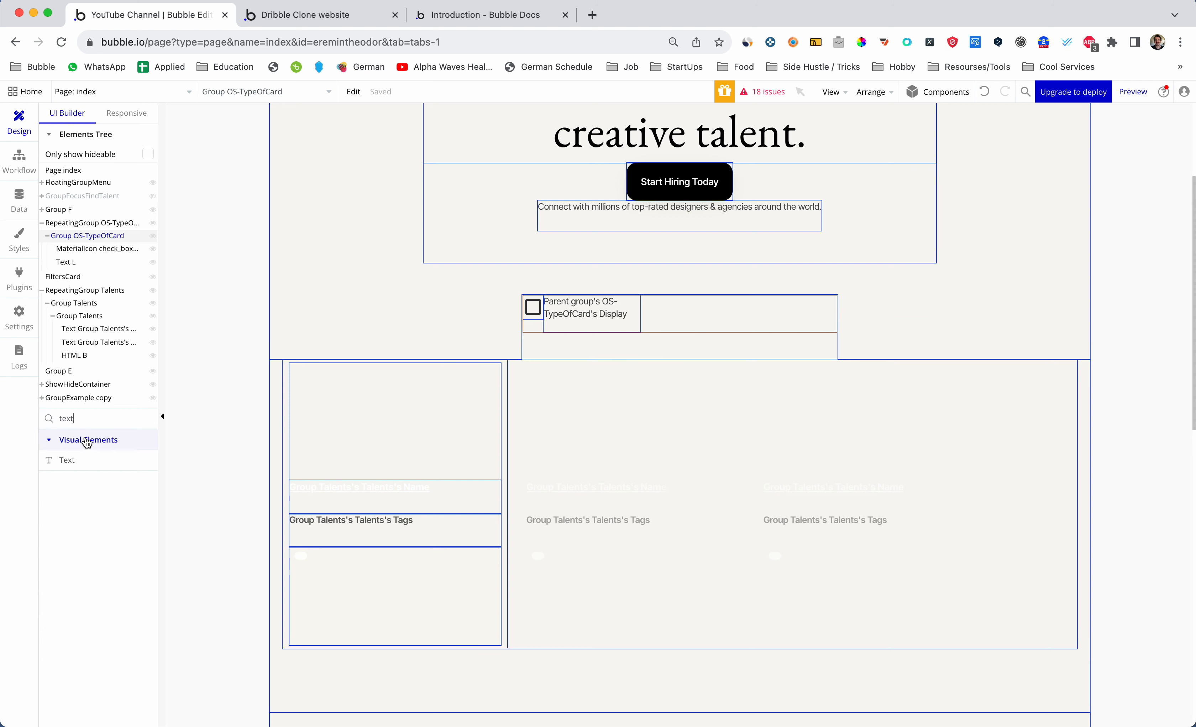
left_click(116, 456)
left_click_drag(307, 259, 390, 290)
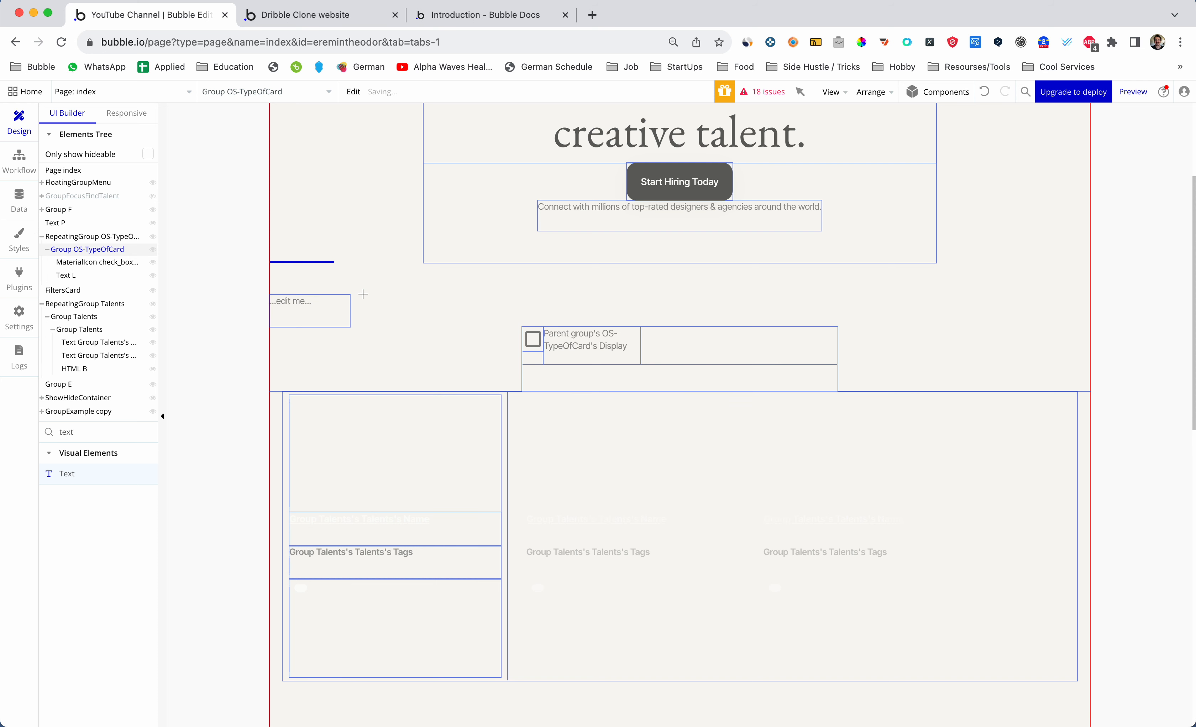
Replace the new text element's placeholder content with the dynamic value index's CS-showHideElement's Display
double_click(309, 309)
left_click(719, 203)
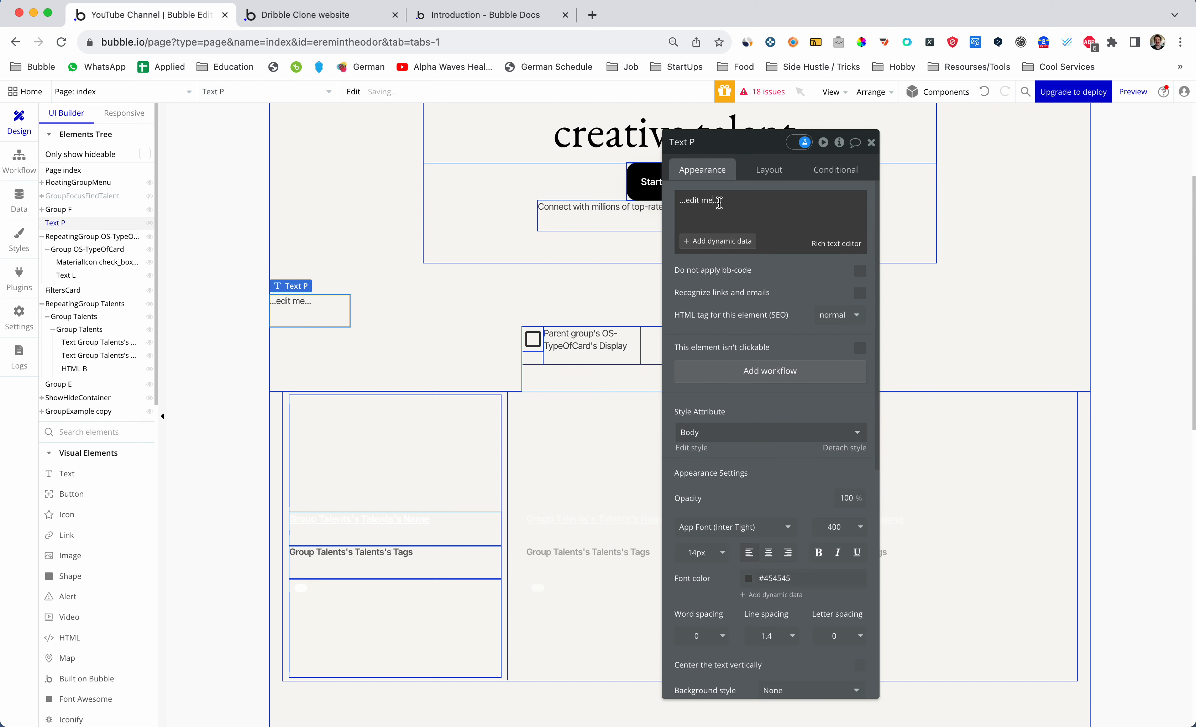
key("super+a")
key("BackSpace")
left_click(723, 243)
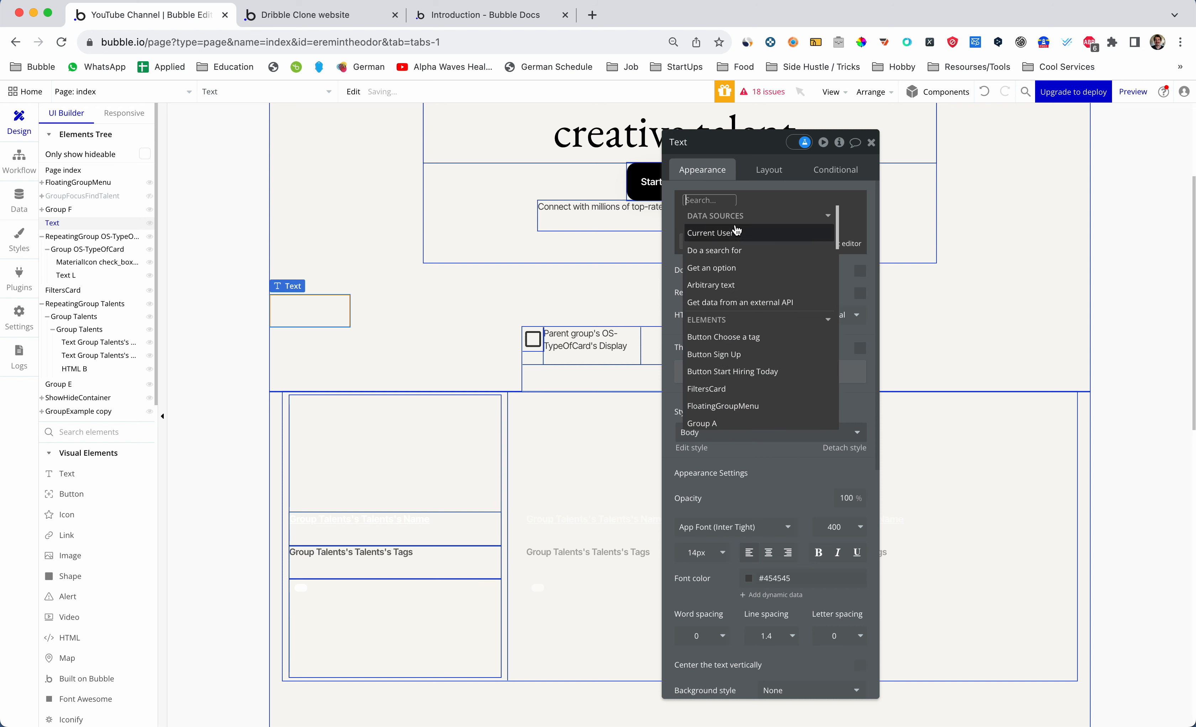
type("index")
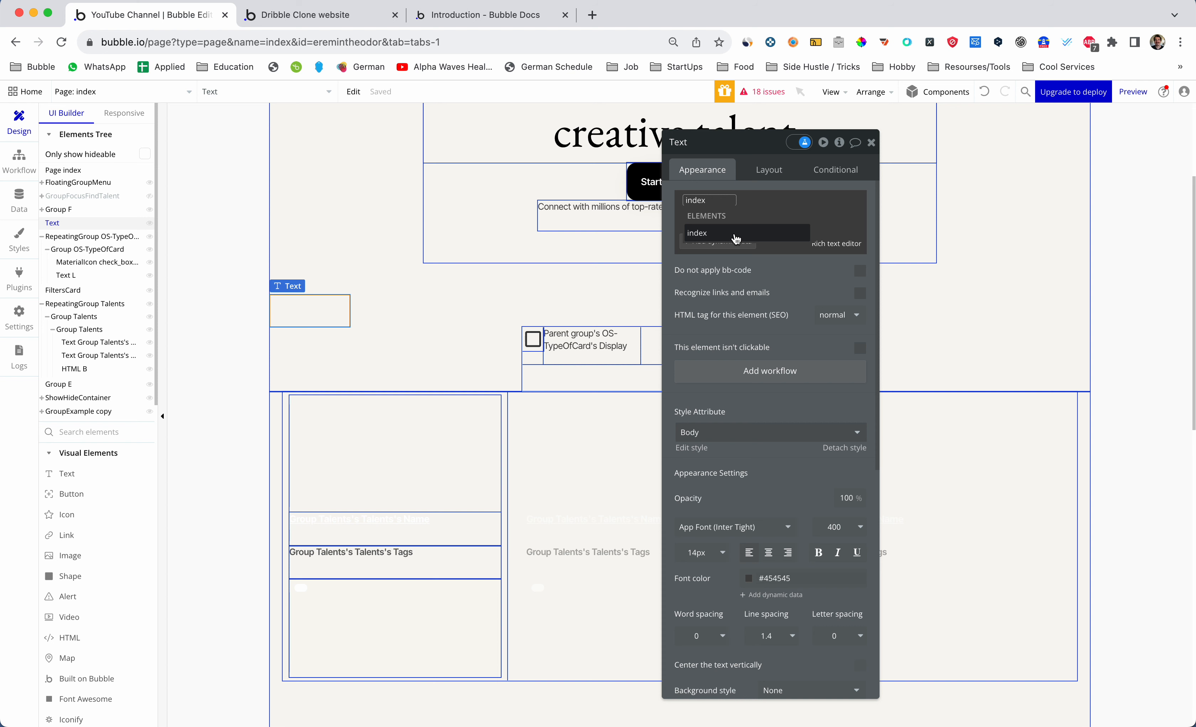
left_click(736, 233)
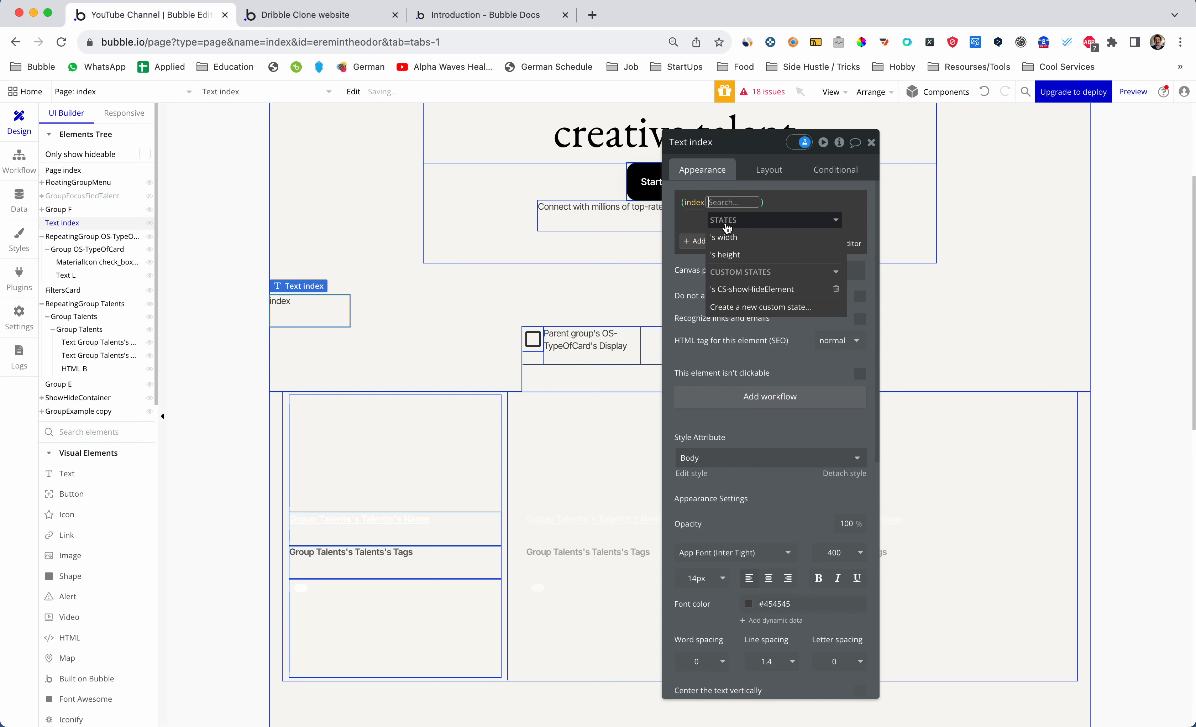
left_click(736, 289)
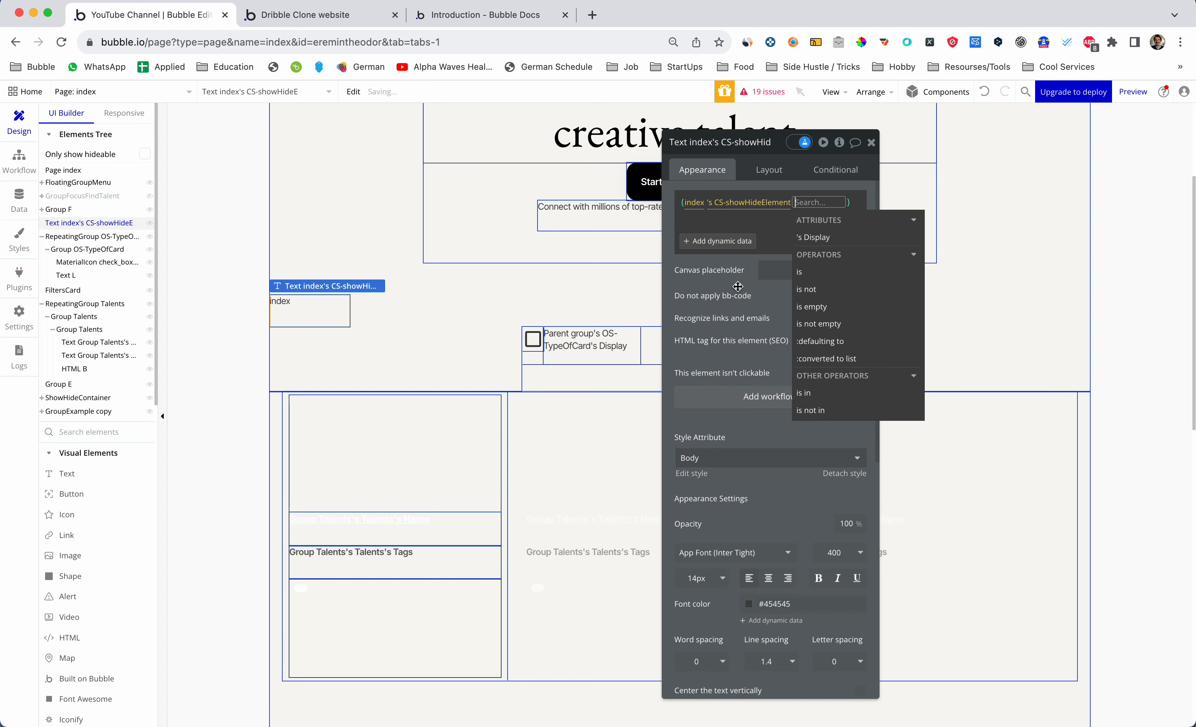
left_click(807, 243)
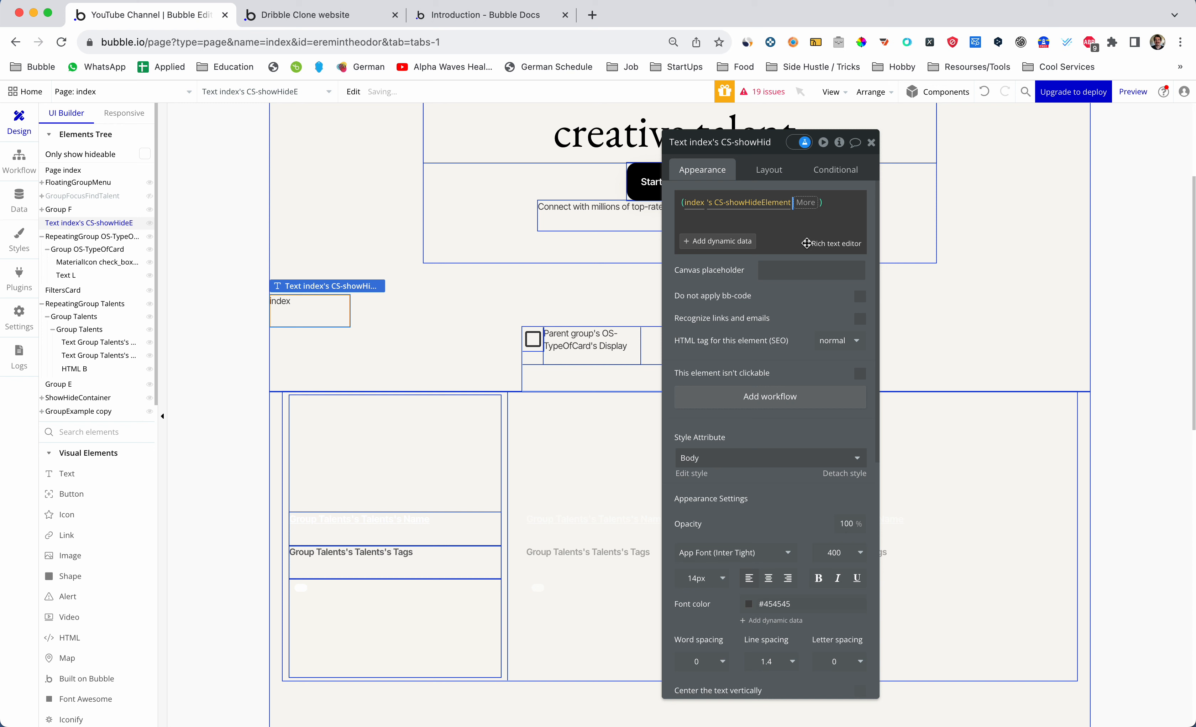
left_click(669, 234)
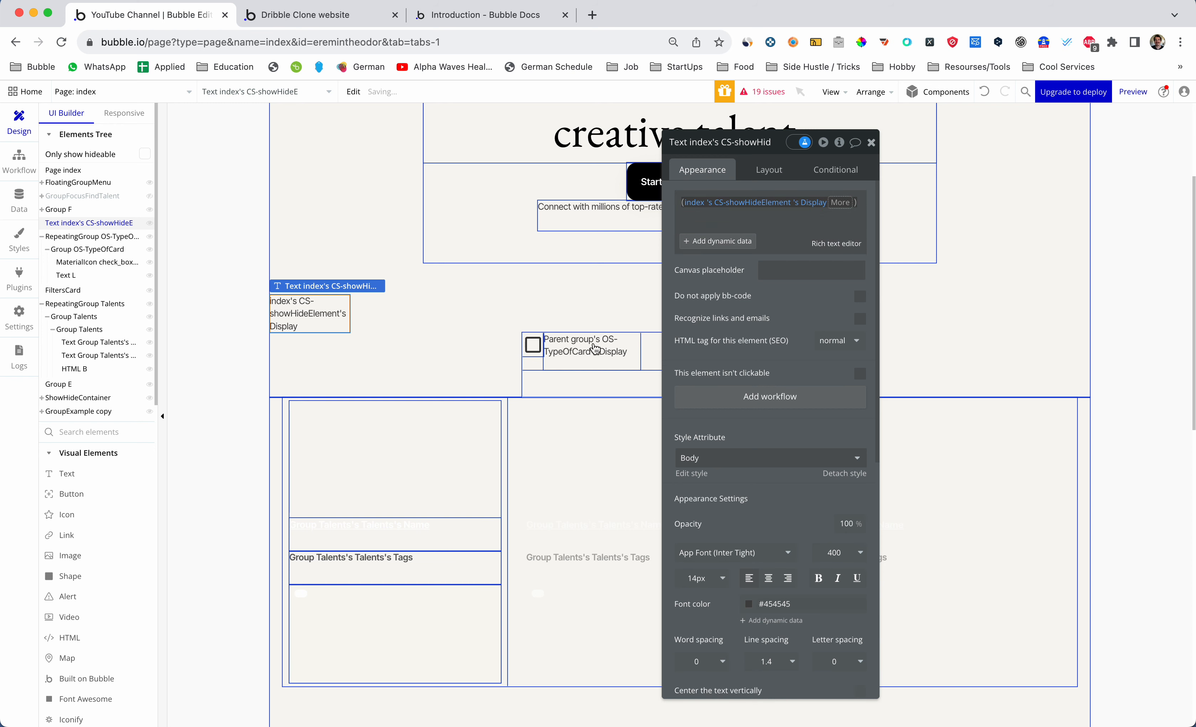
left_click(872, 143)
Reload the page preview, test the state text by choosing Picture and RealPerson alternately, and return to the editor
key("ctrl+Tab")
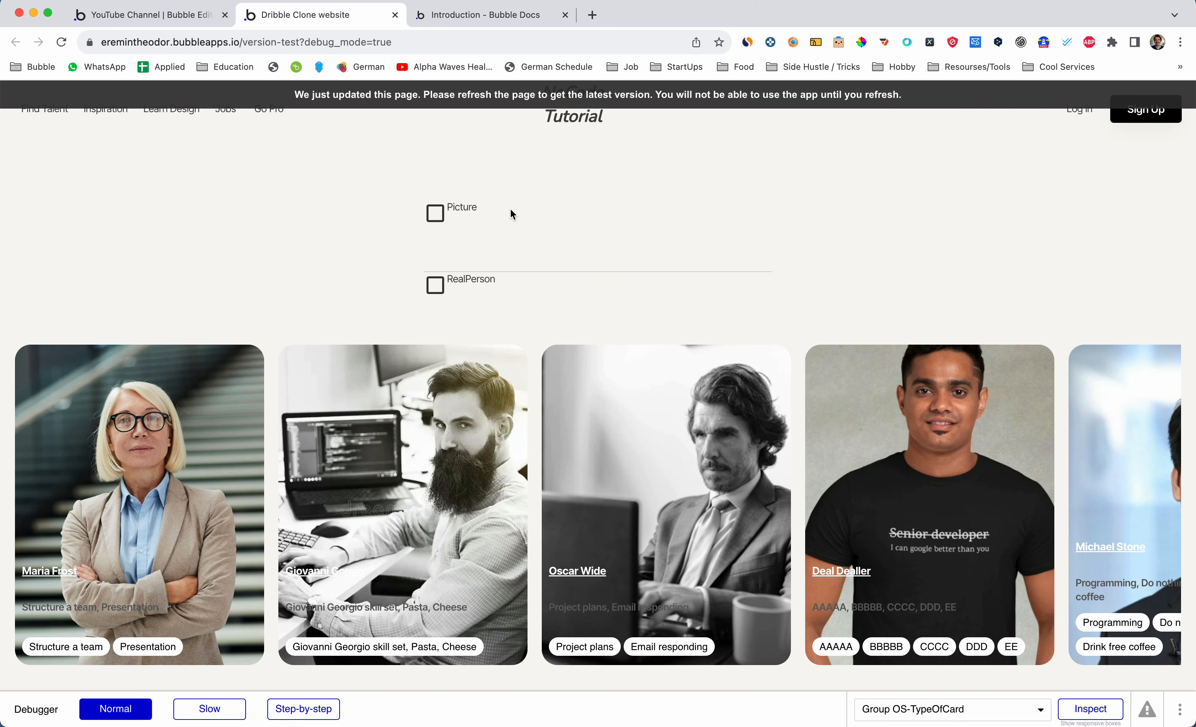
key("super+r")
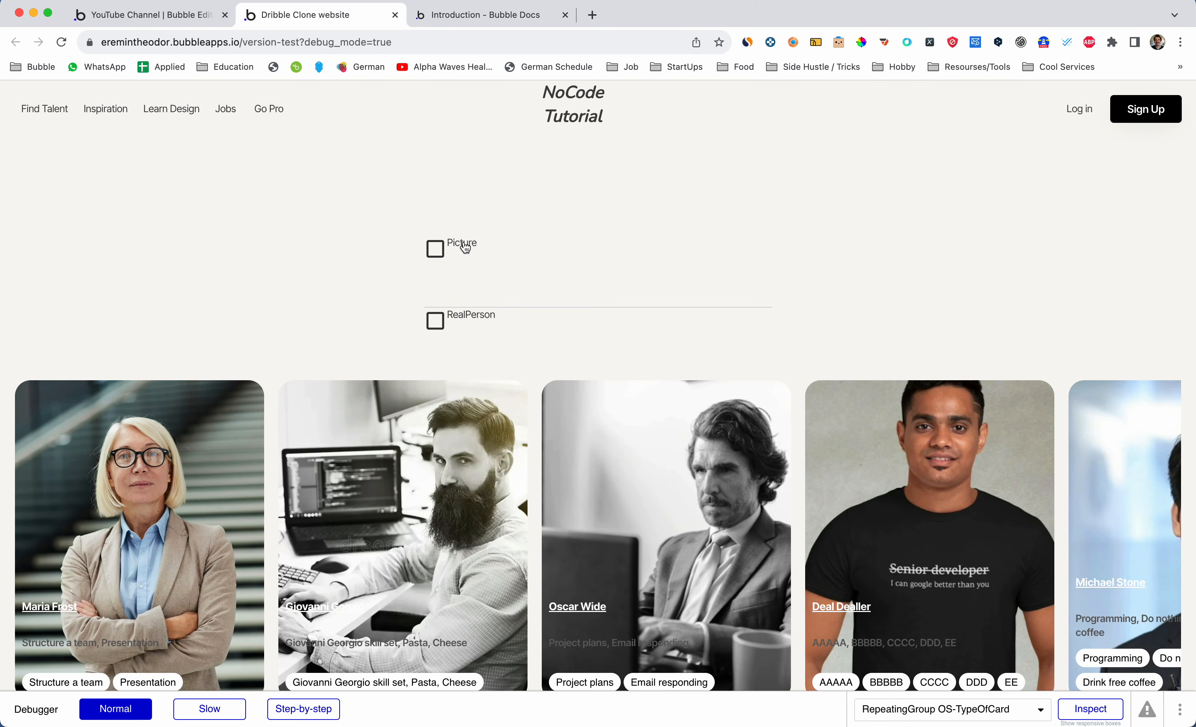
left_click(466, 248)
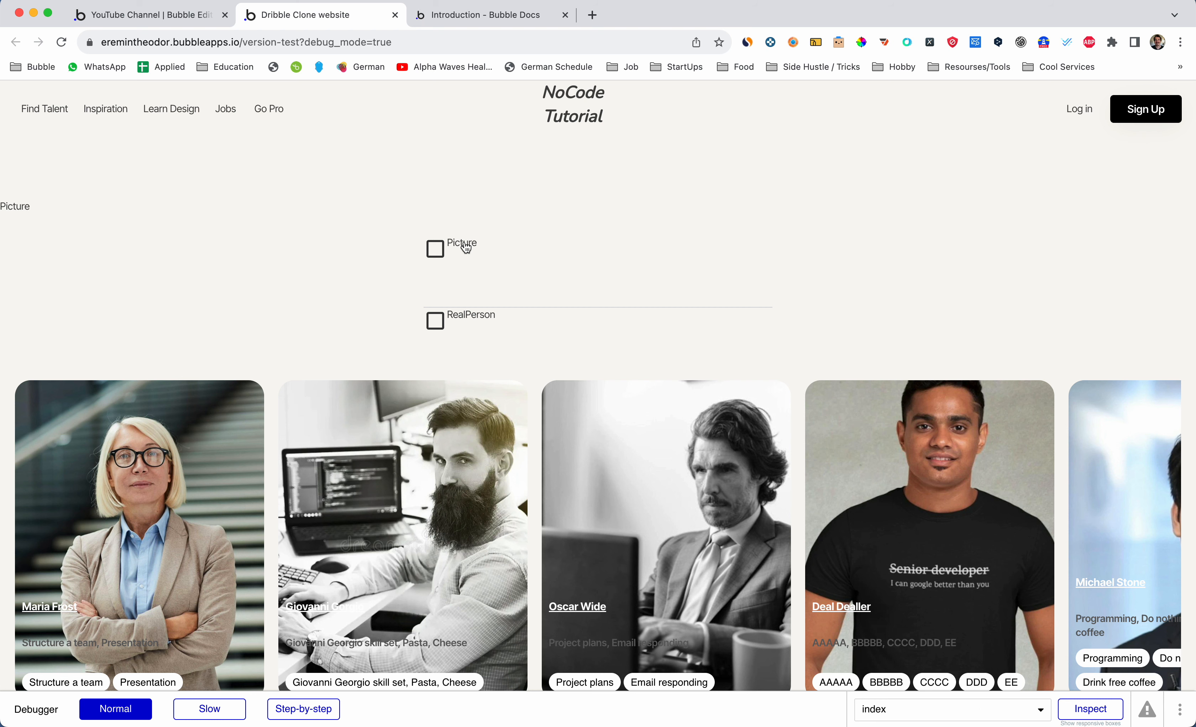
left_click(470, 318)
left_click(465, 249)
left_click(462, 317)
key("ctrl+shift+Tab")
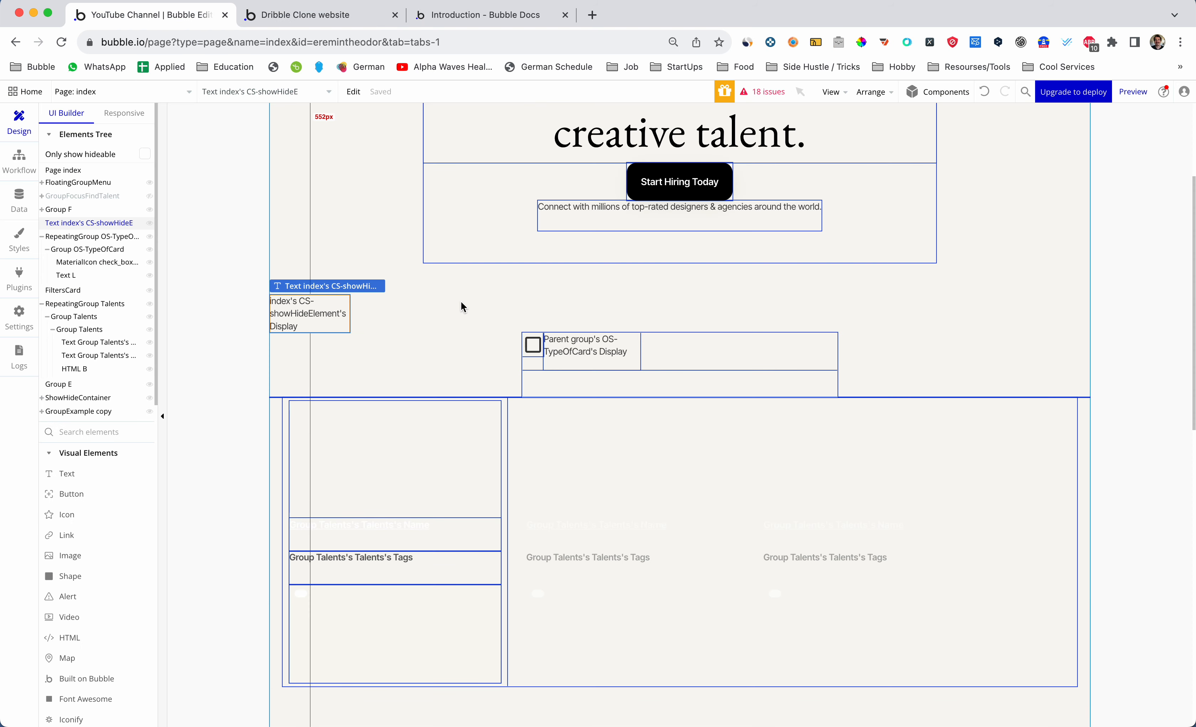
Reveal the talent card group in the elements tree and open the conditional settings of RepeatingGroup Talents
scroll(478, 323, "down", 3)
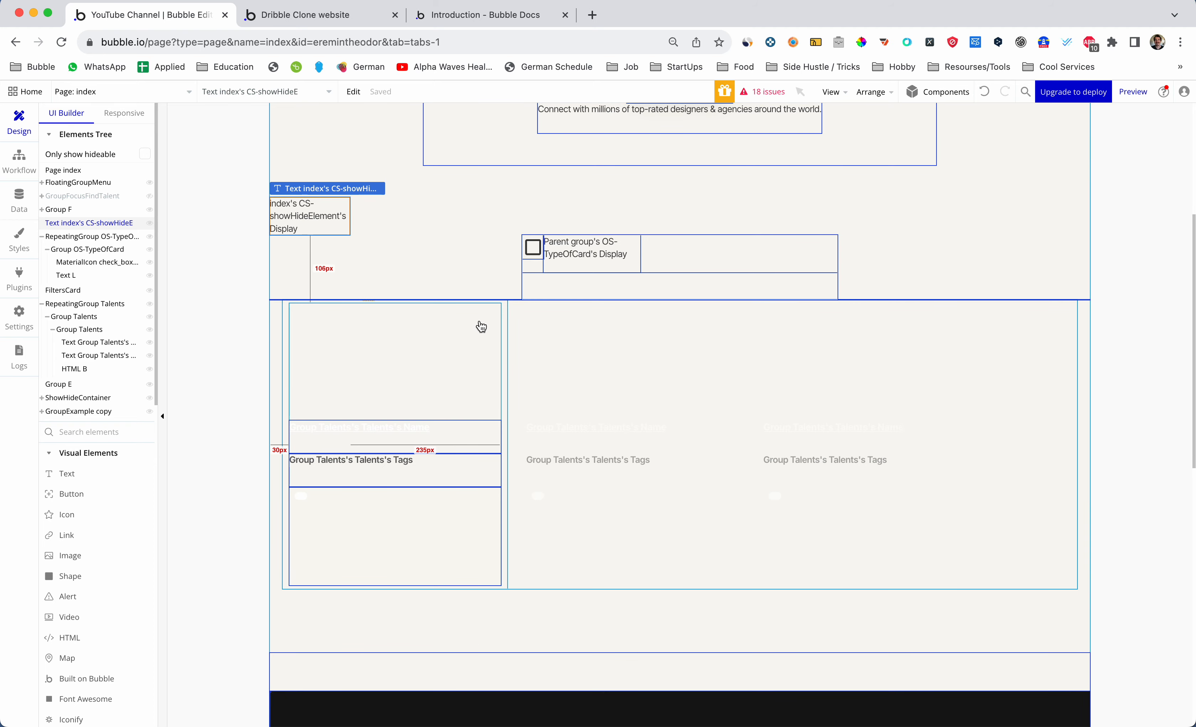
right_click(327, 314)
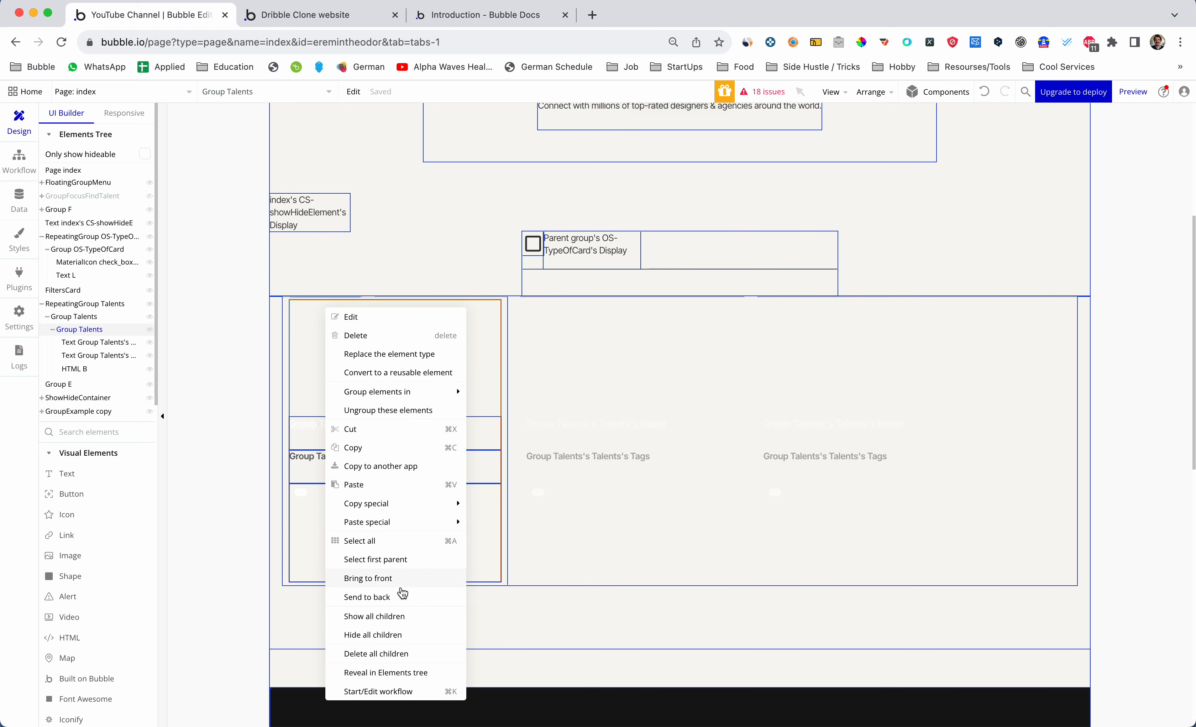
left_click(396, 673)
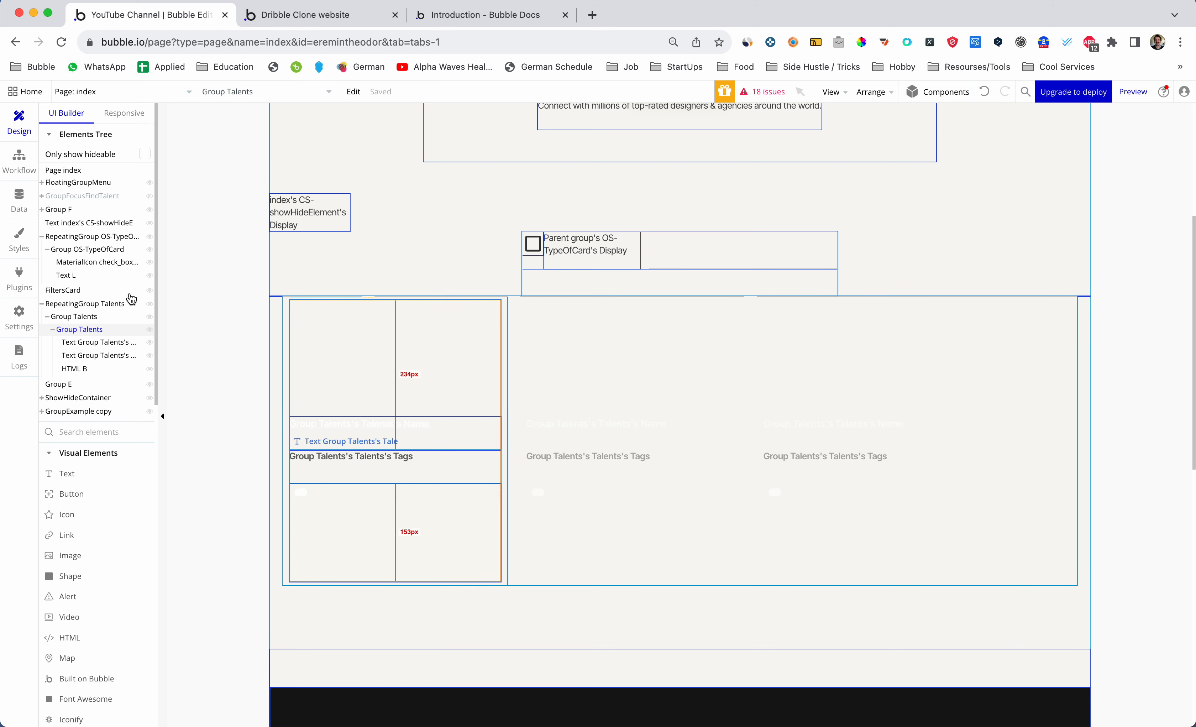
left_click(118, 304)
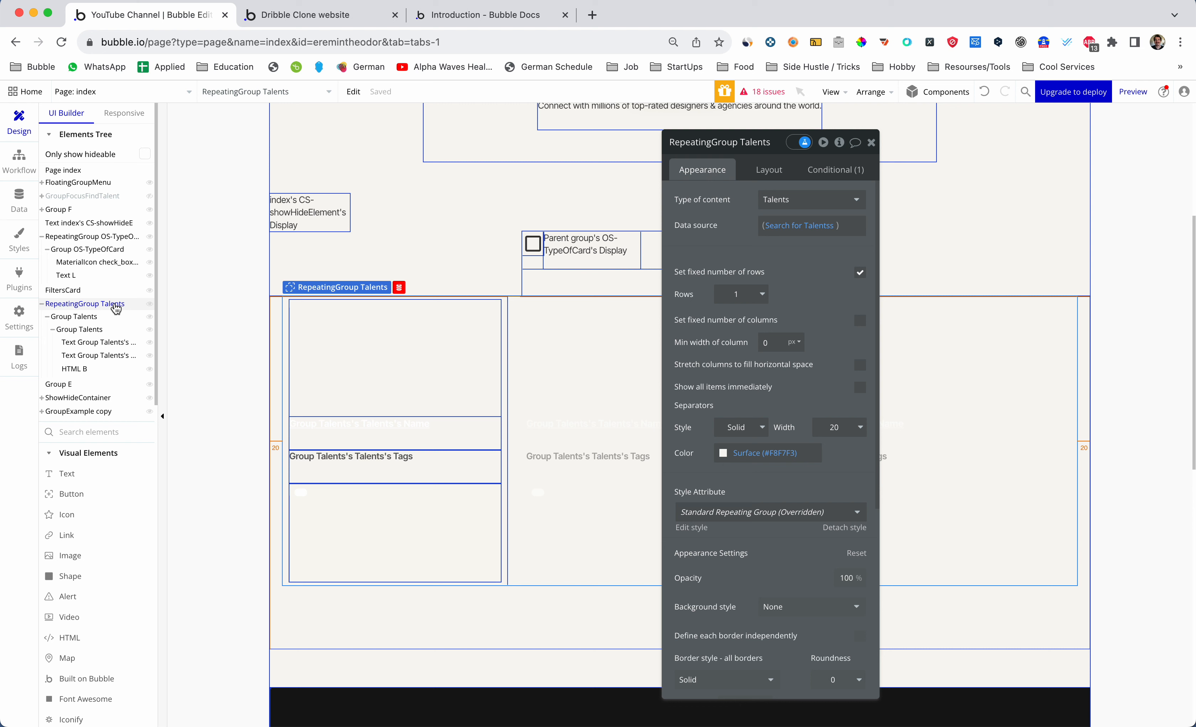
left_click(822, 171)
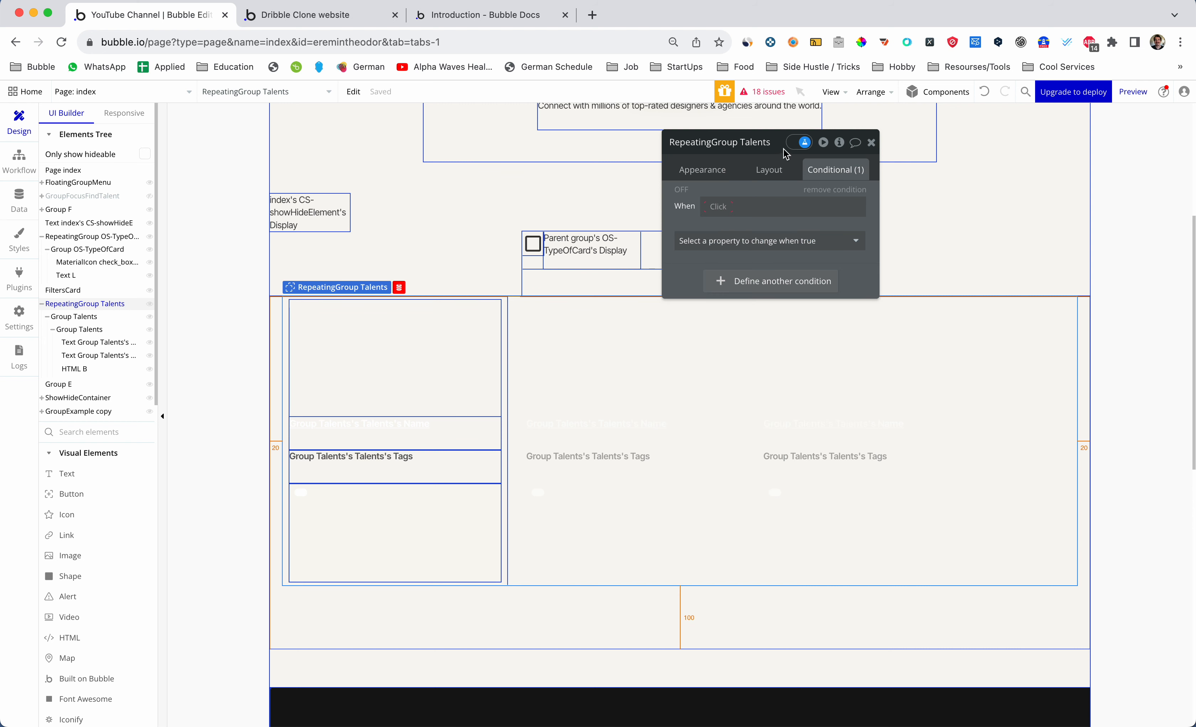
left_click_drag(783, 147, 694, 149)
left_click(630, 210)
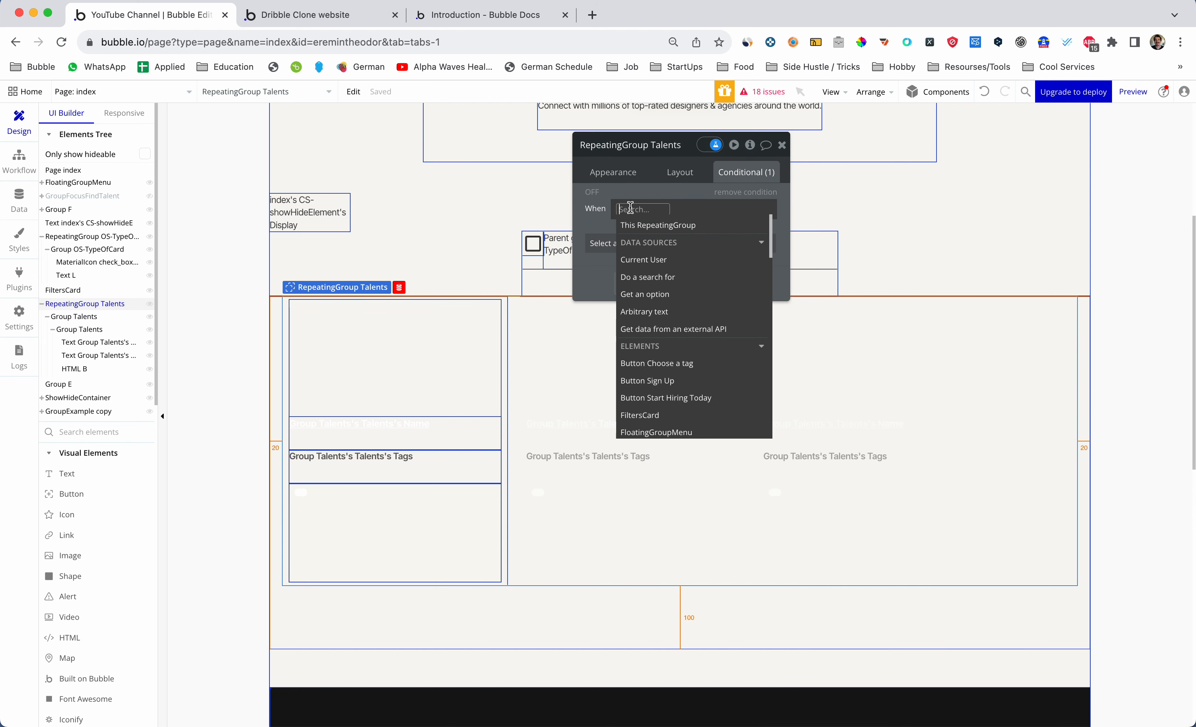
type("inde")
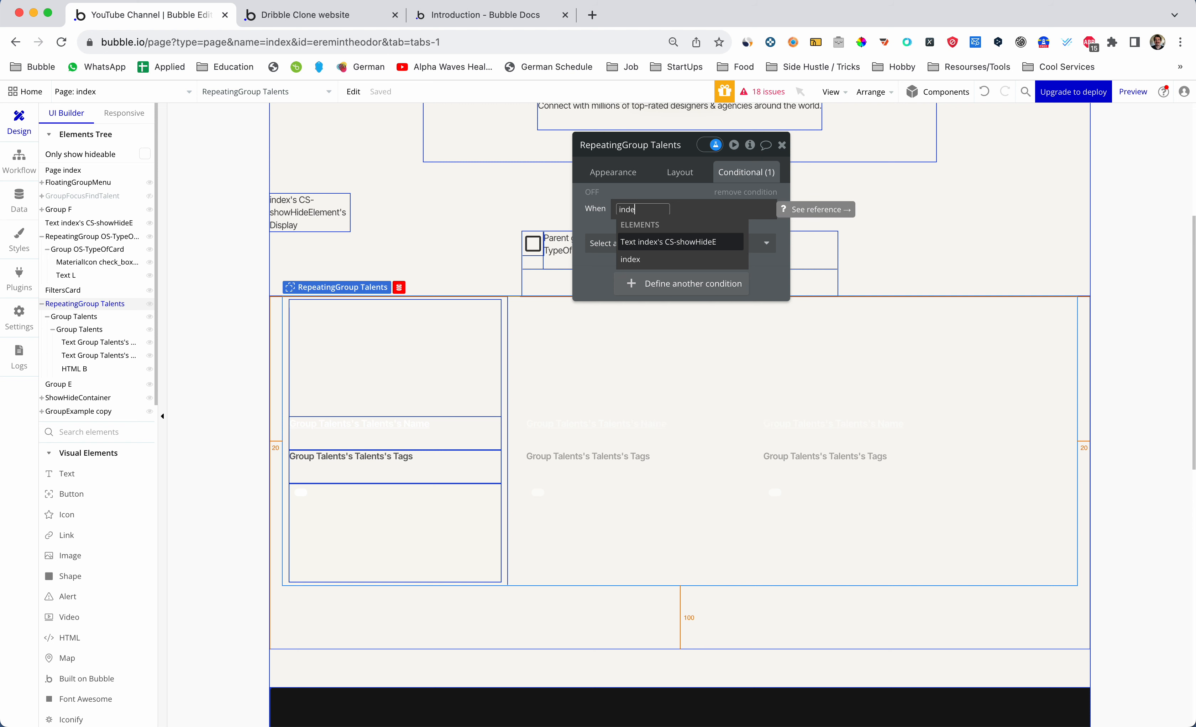
left_click(642, 241)
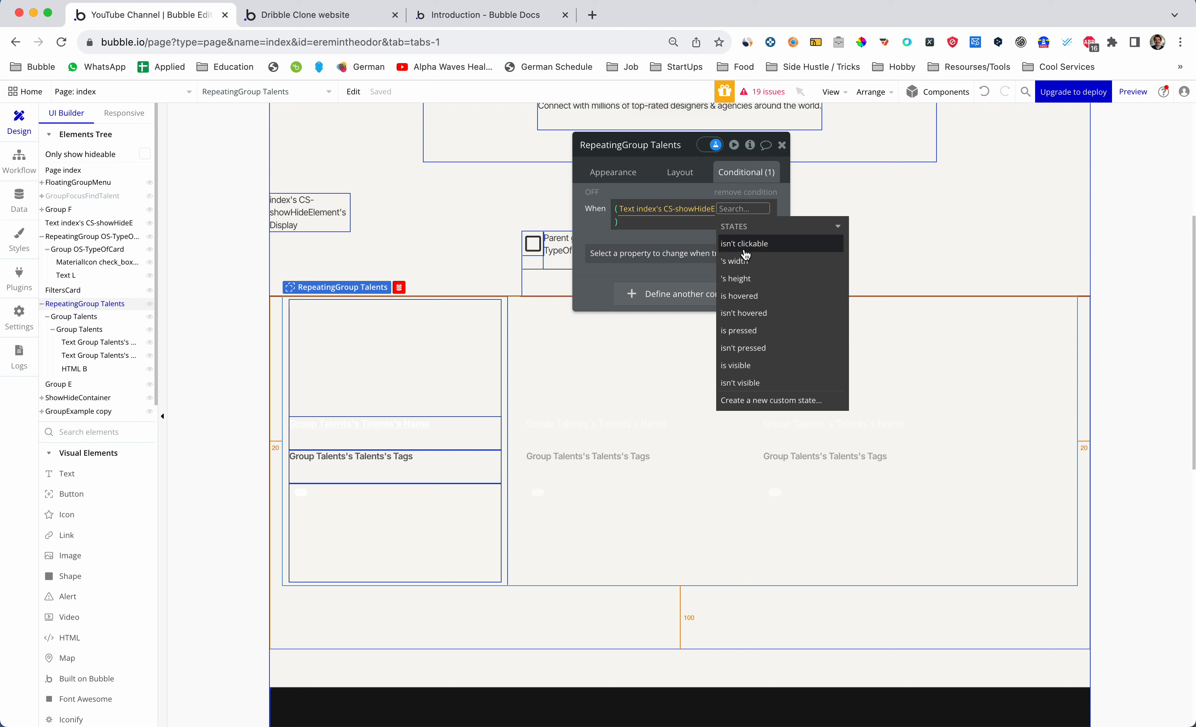
type("i")
key("BackSpace")
key("BackSpace")
key("BackSpace")
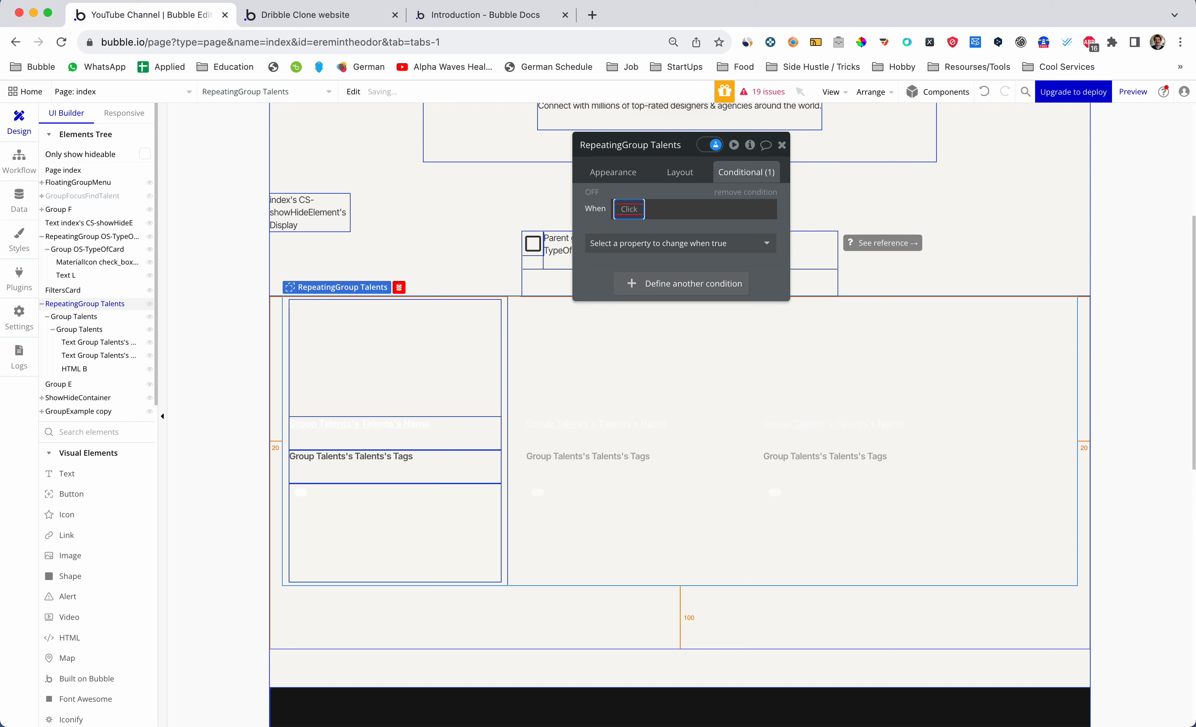
Start the condition on RepeatingGroup Talents with the index page's custom state CS-showHideElement
type("index")
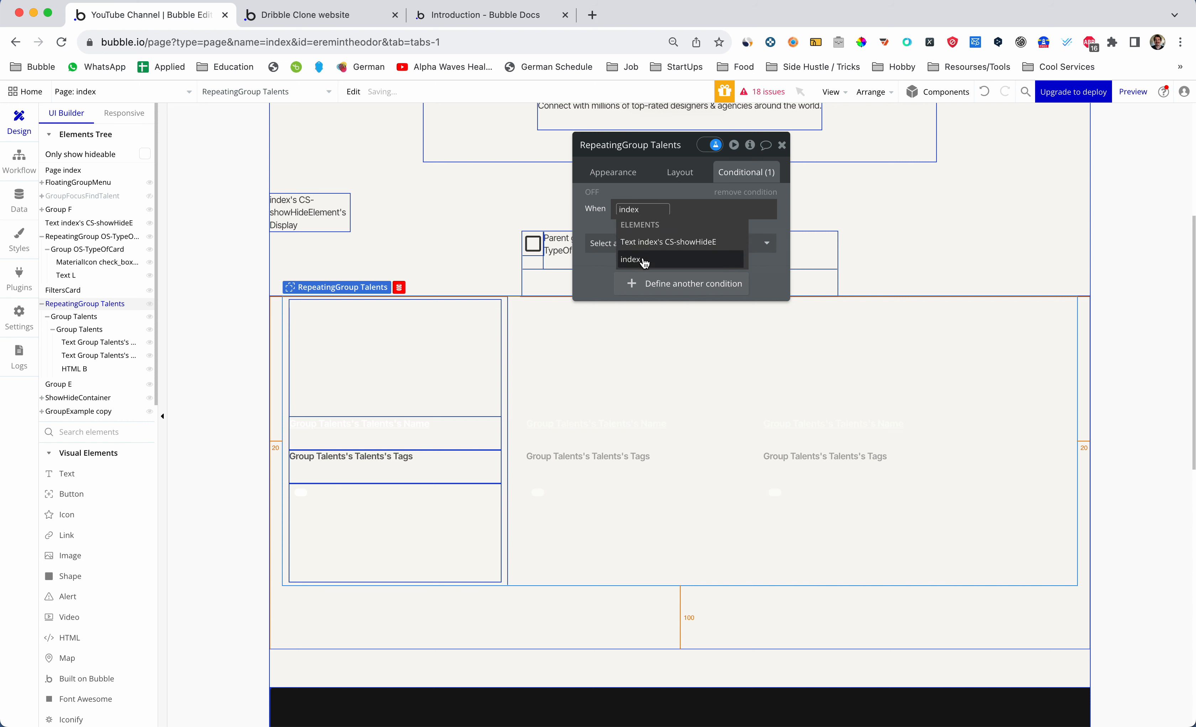
left_click(637, 259)
type("Cs")
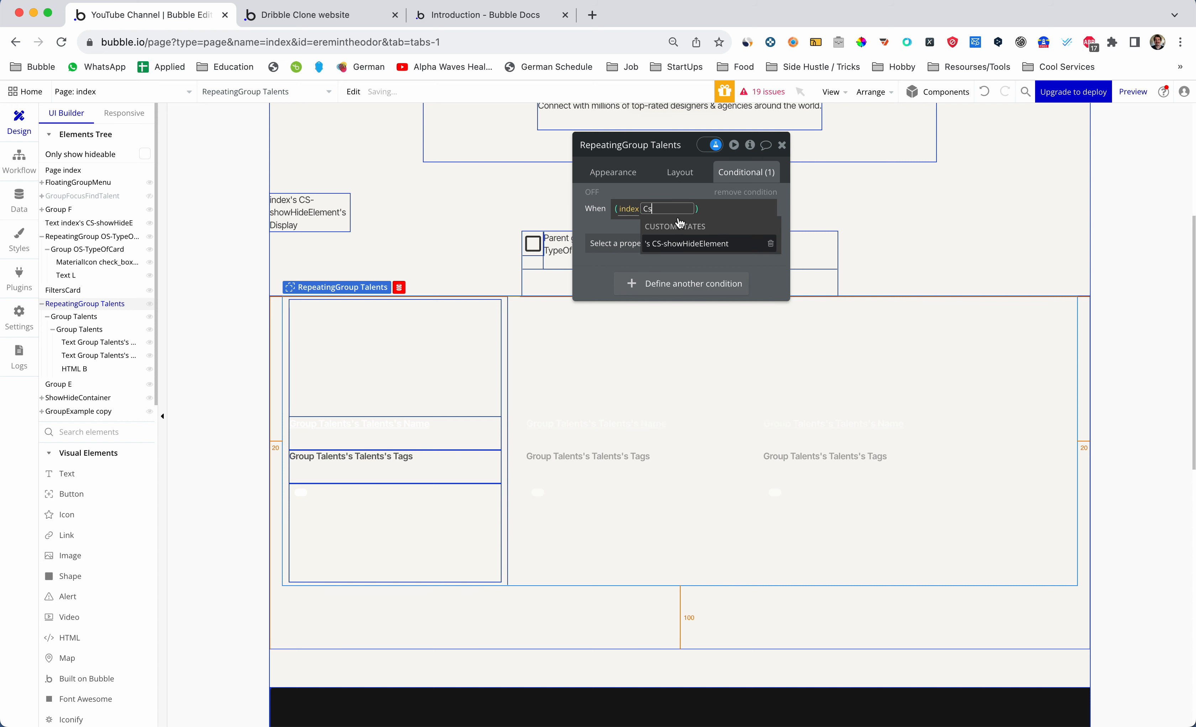
left_click(692, 244)
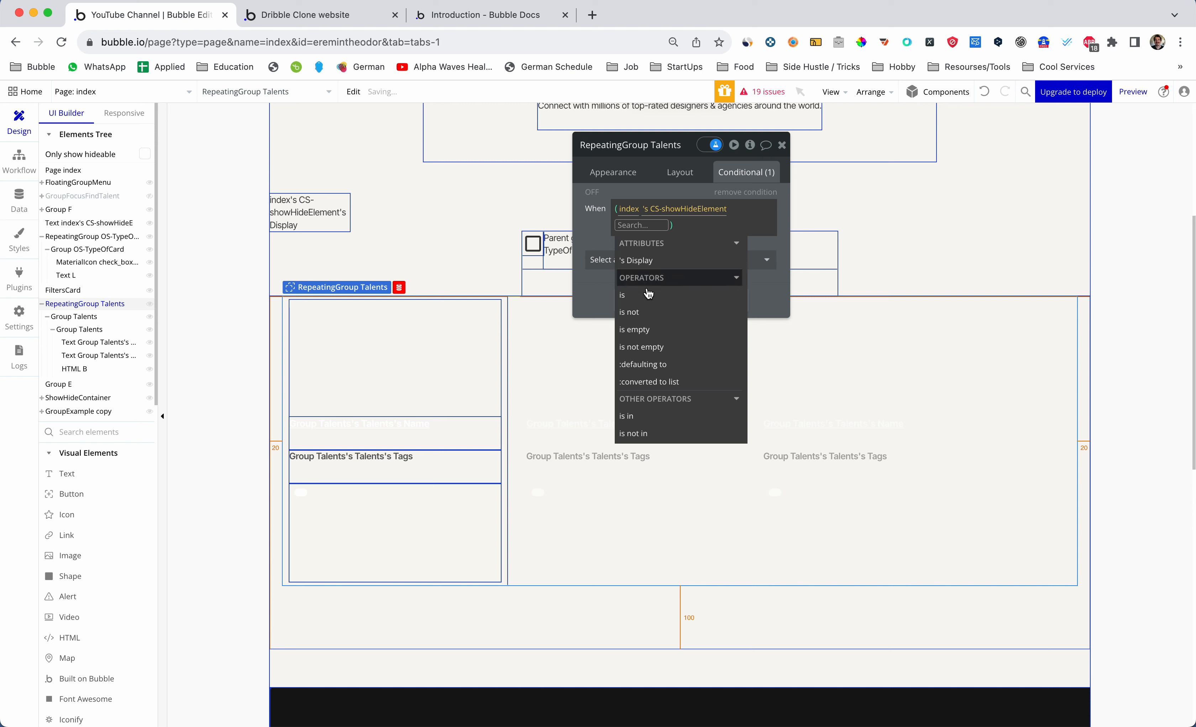
key("Escape")
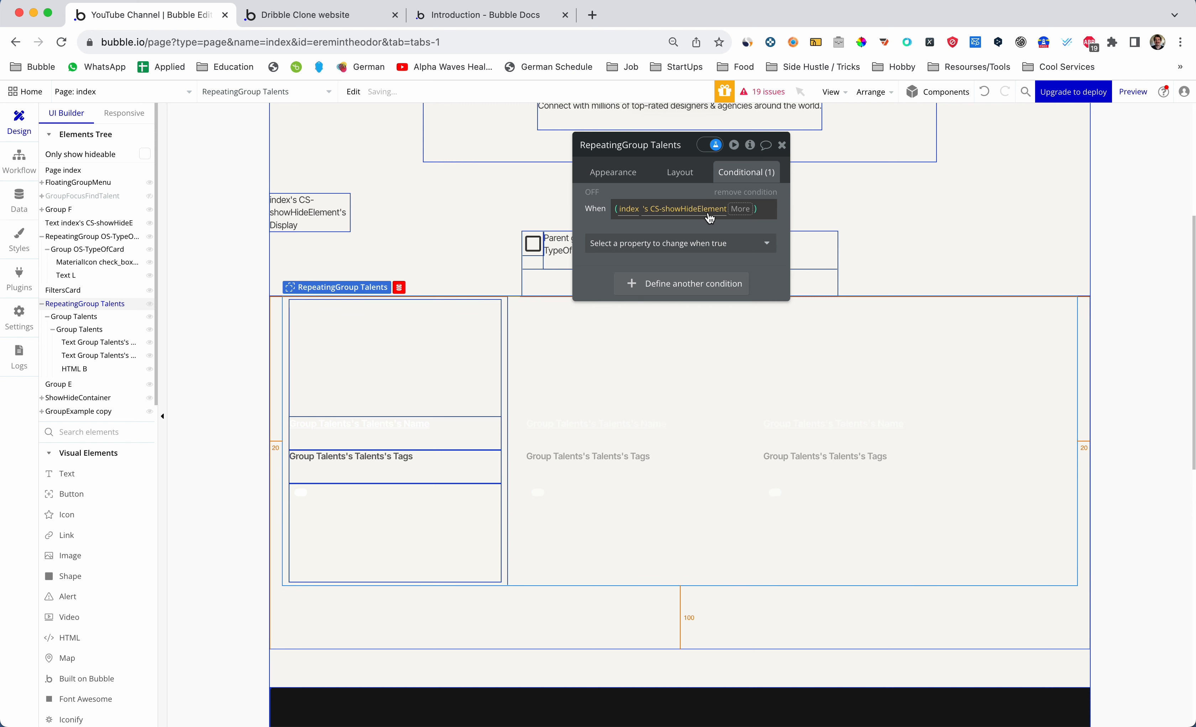
left_click(740, 210)
key("Escape")
key("BackSpace")
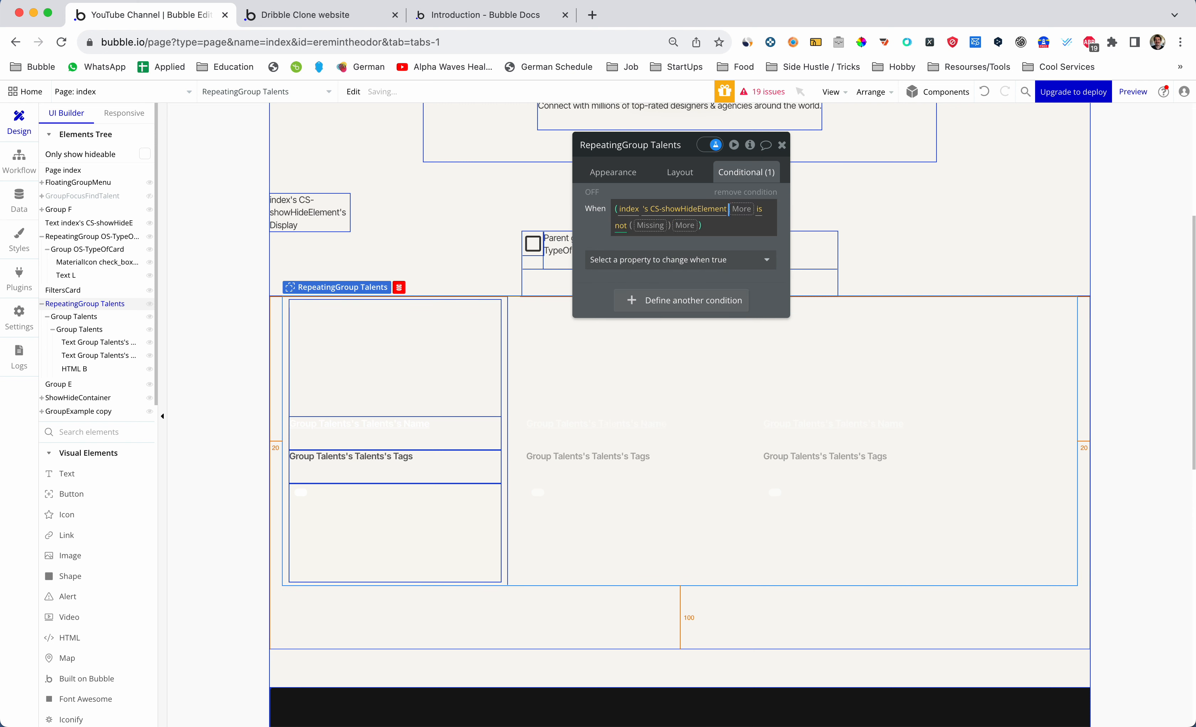
key("BackSpace")
Complete the condition so that it applies when index's CS-showHideElement is not empty
left_click(740, 209)
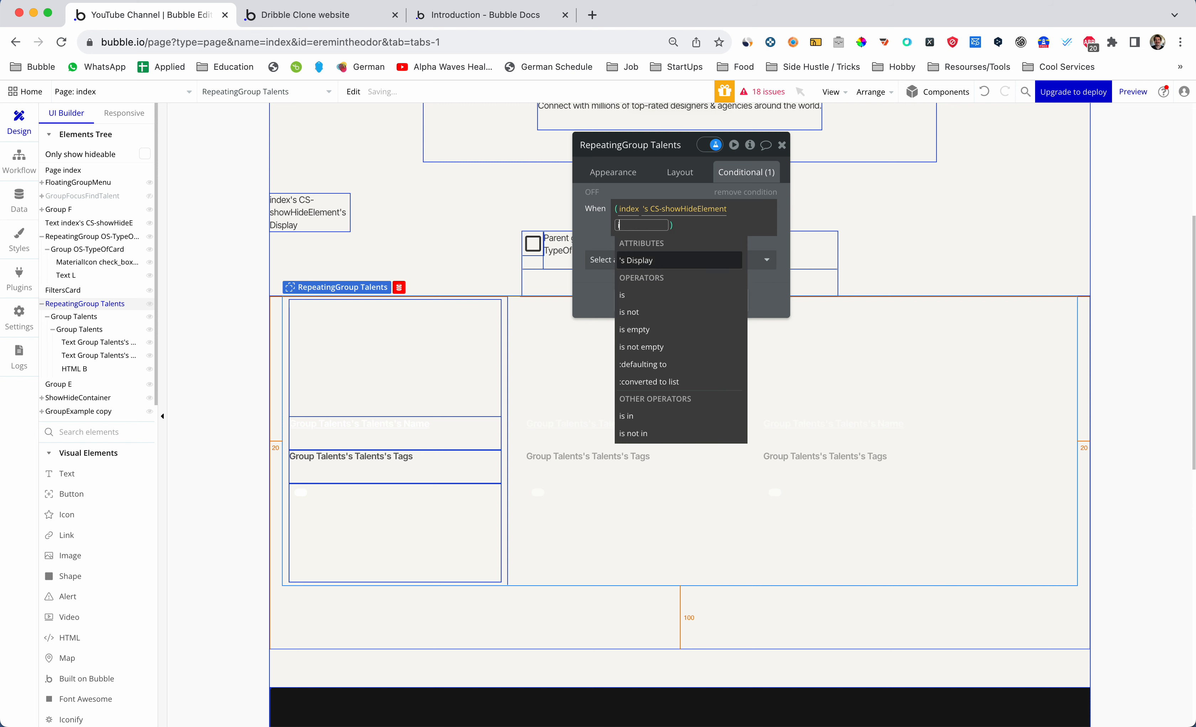
type("isn")
key("BackSpace")
type("not")
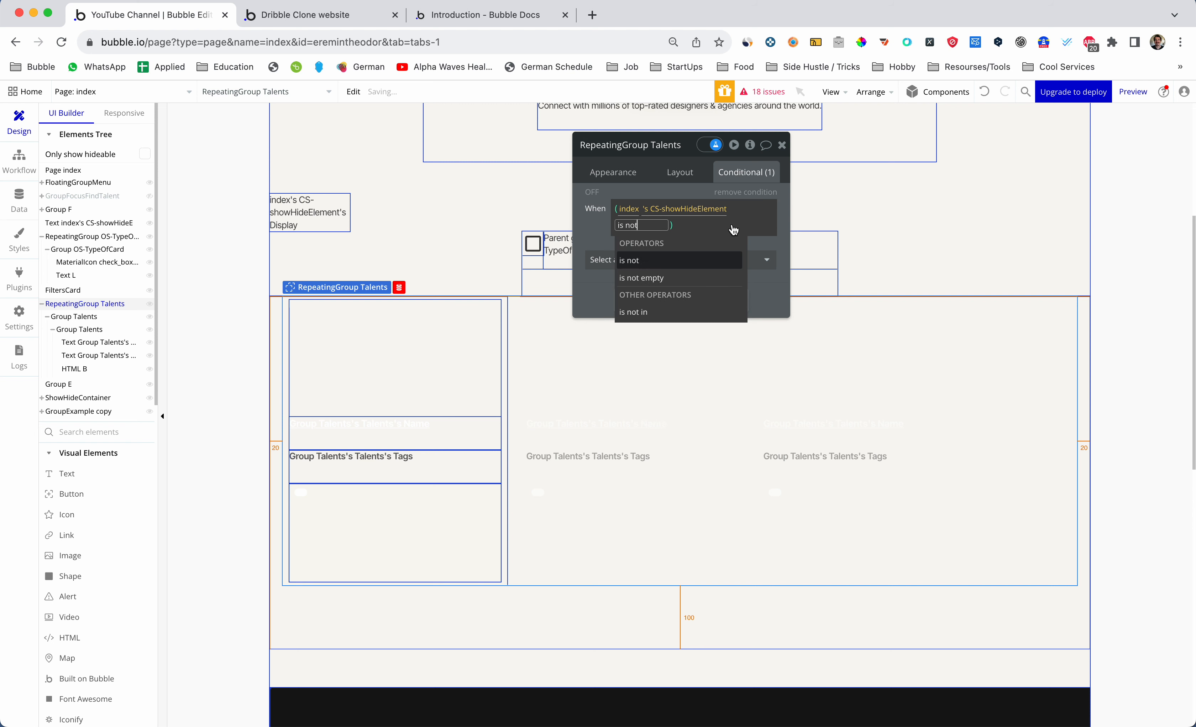
left_click(656, 279)
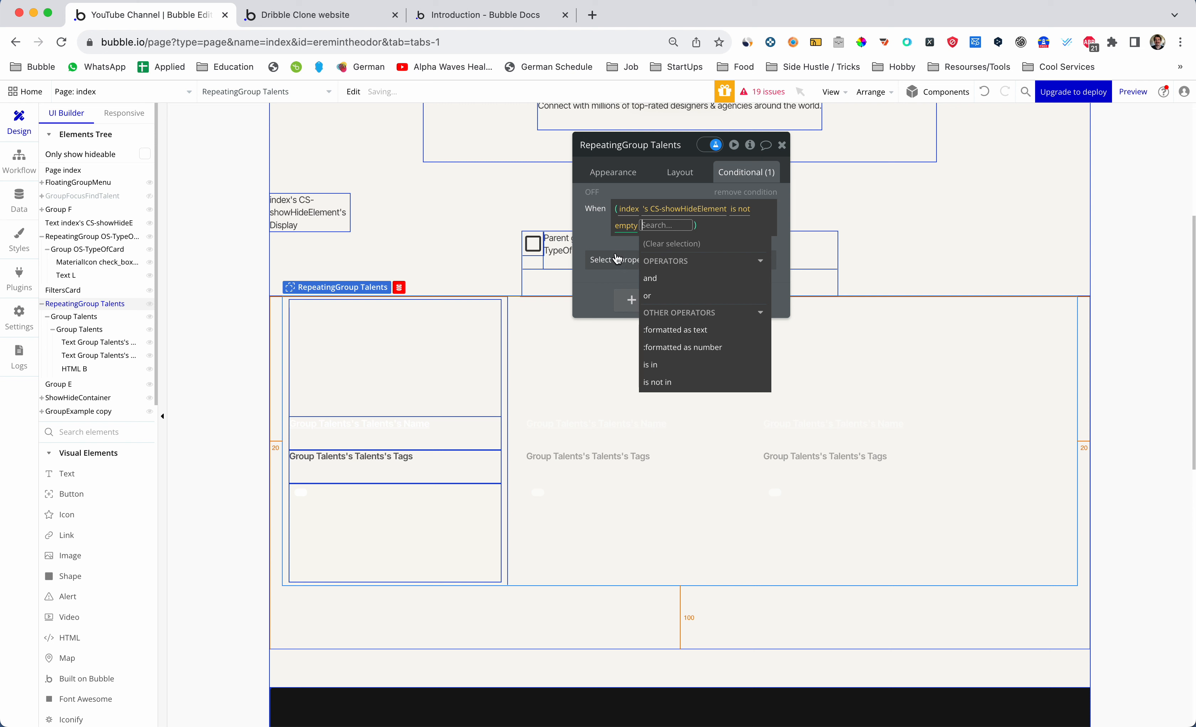
left_click(585, 234)
Make the condition change the repeating group's data source to a search for the Talents data type
left_click(670, 260)
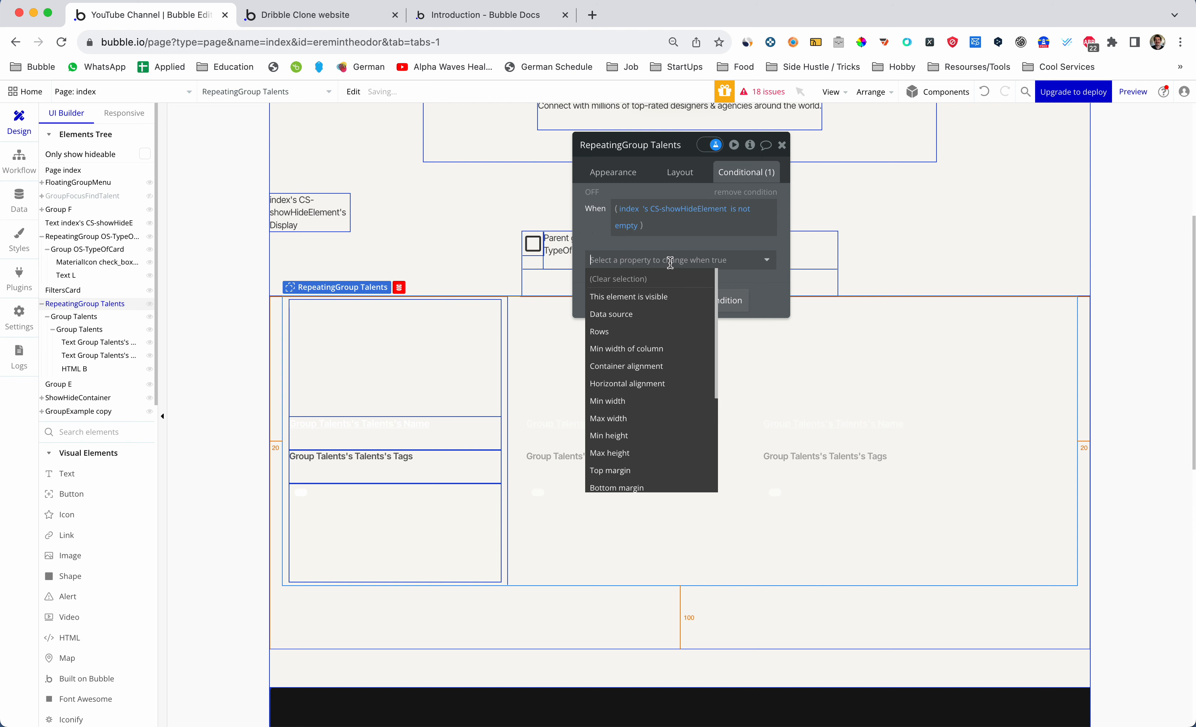
type("data")
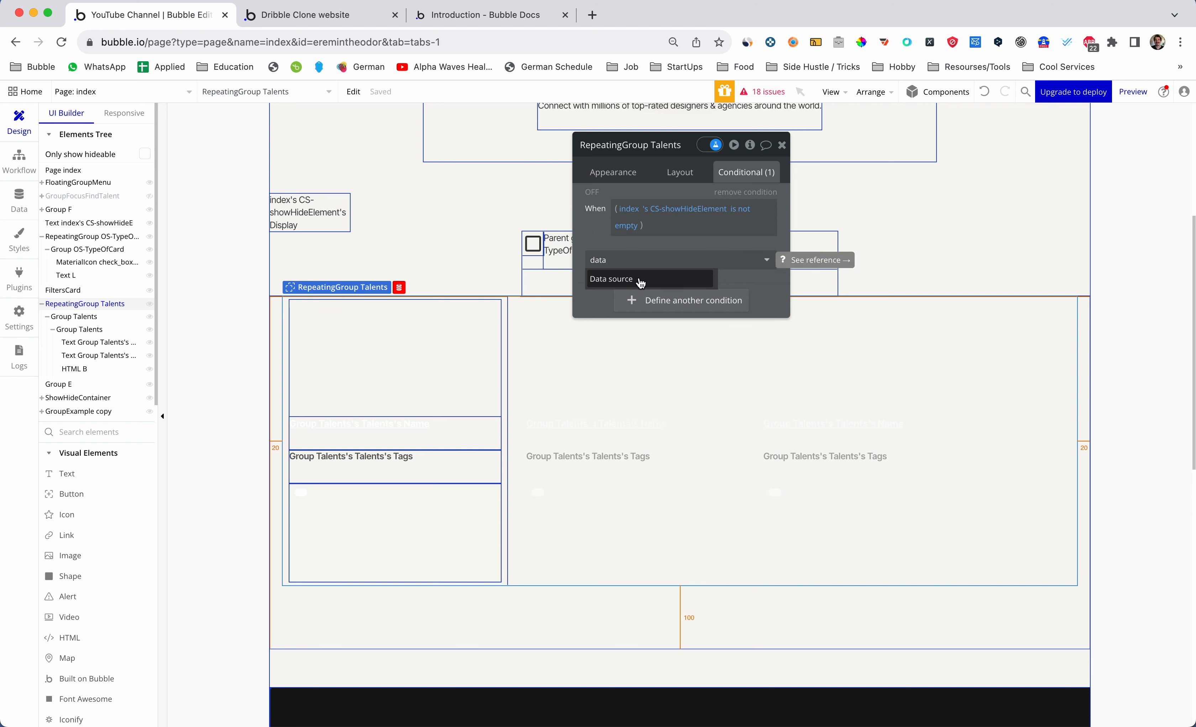
left_click(639, 282)
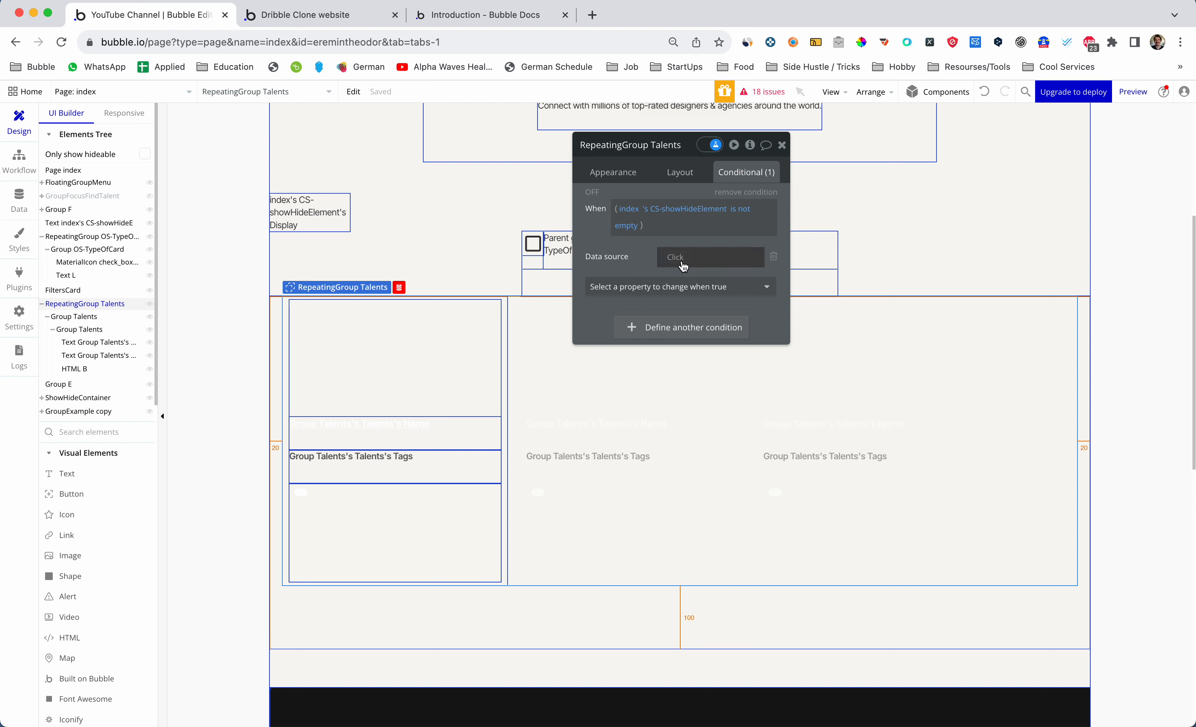
left_click(680, 258)
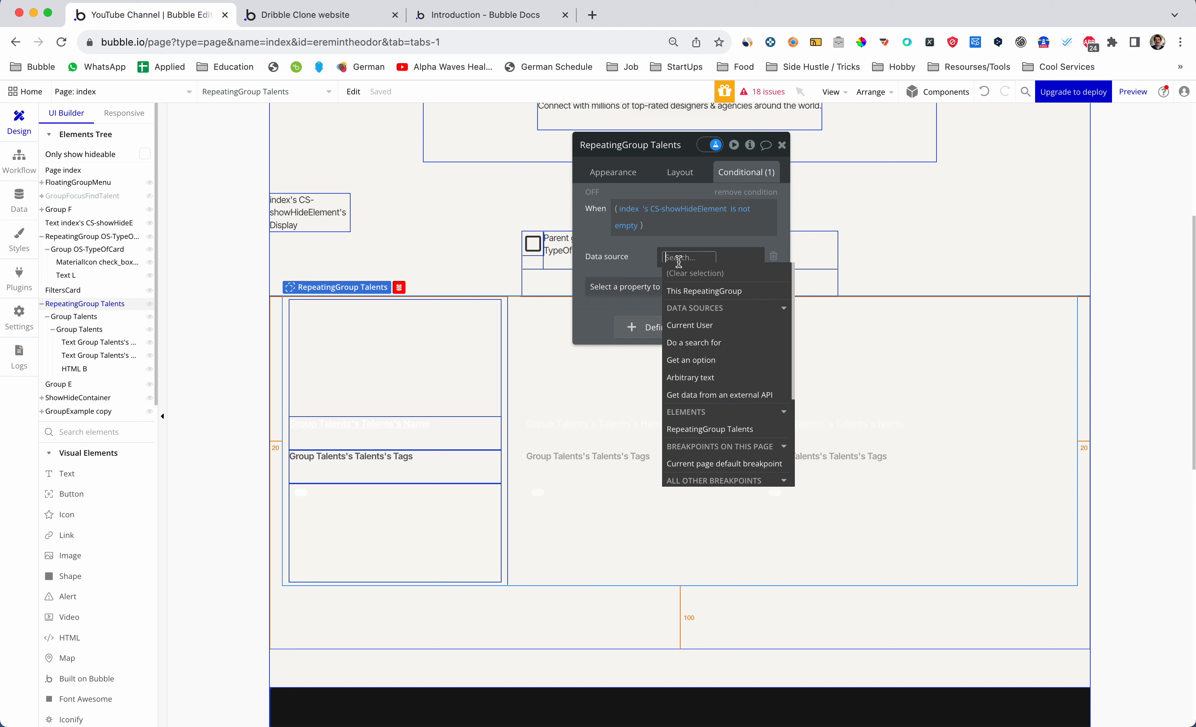
left_click(695, 343)
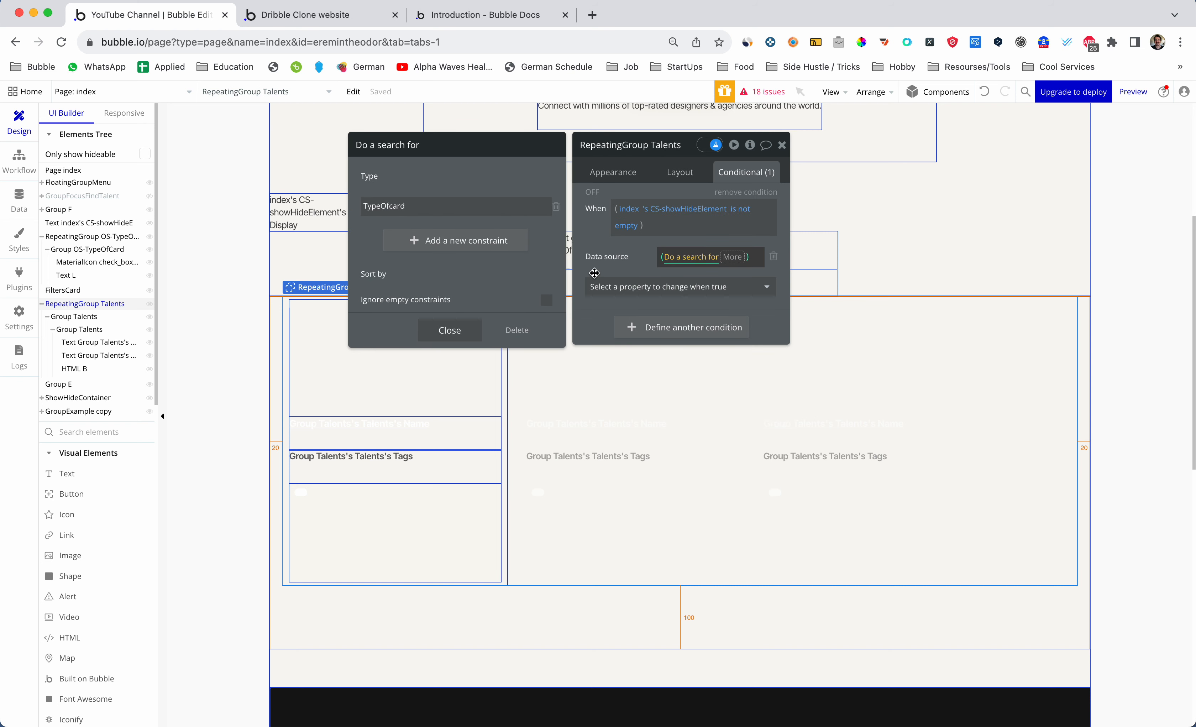
left_click(497, 176)
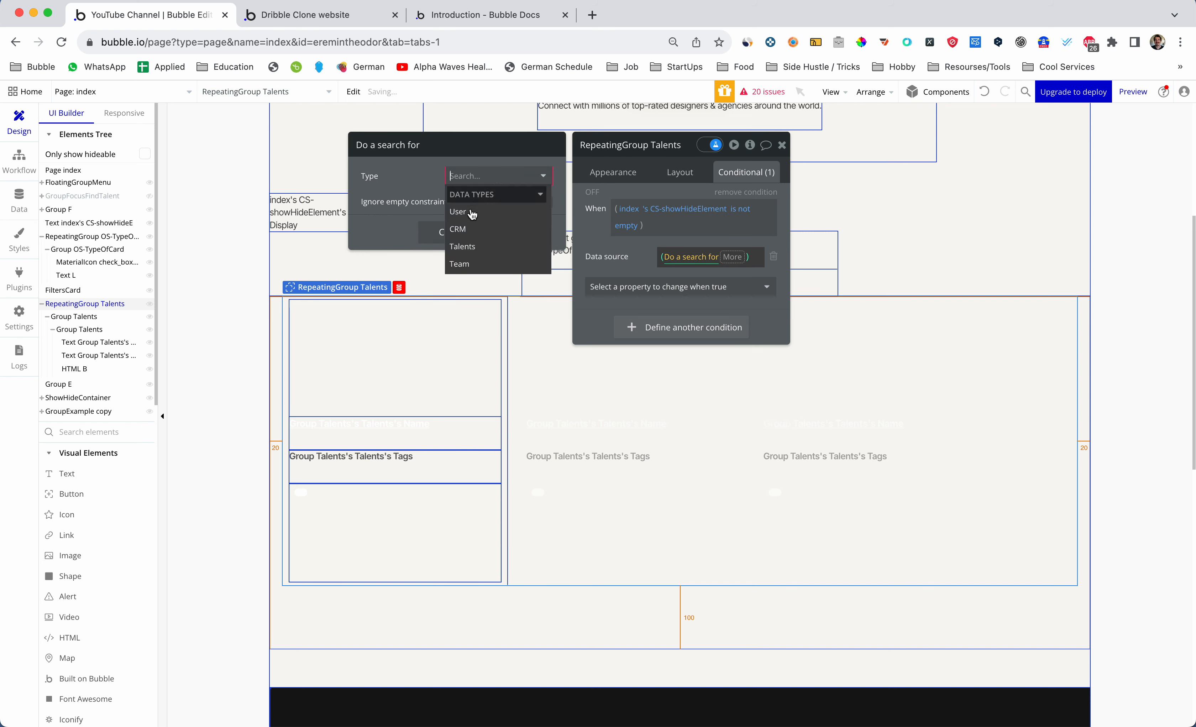
left_click(465, 246)
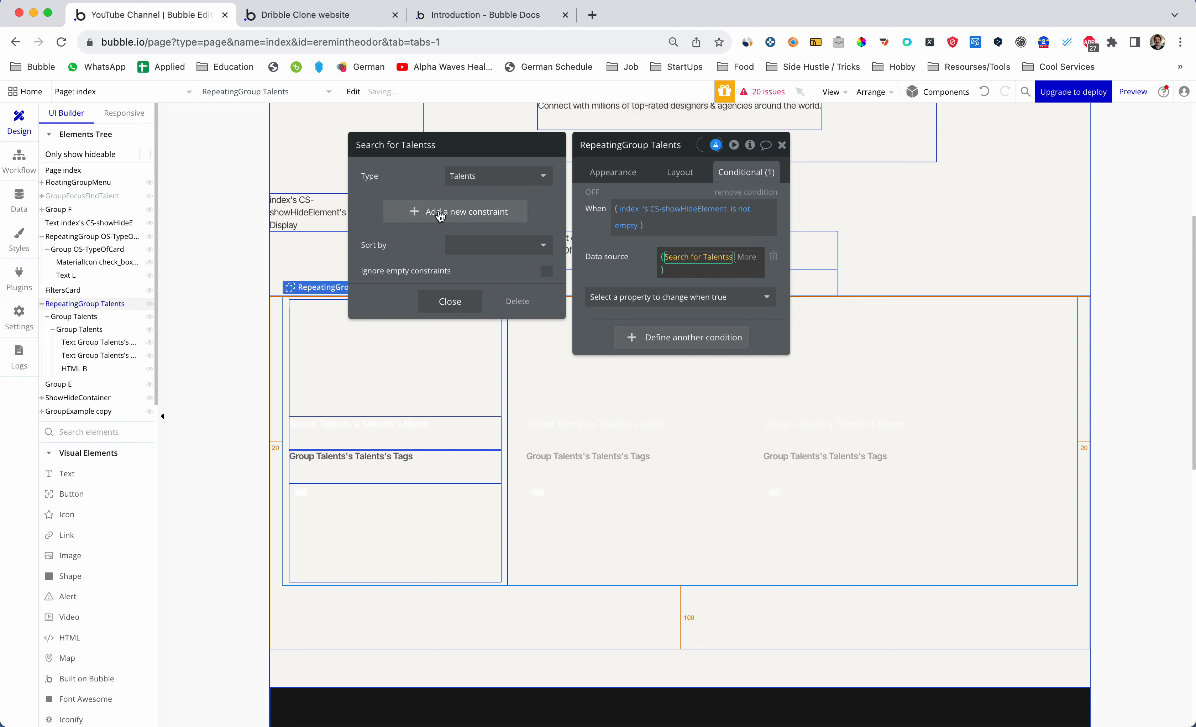
Add a search constraint on the TypeOfcard field of Talents using the = operator
left_click(439, 213)
left_click(374, 208)
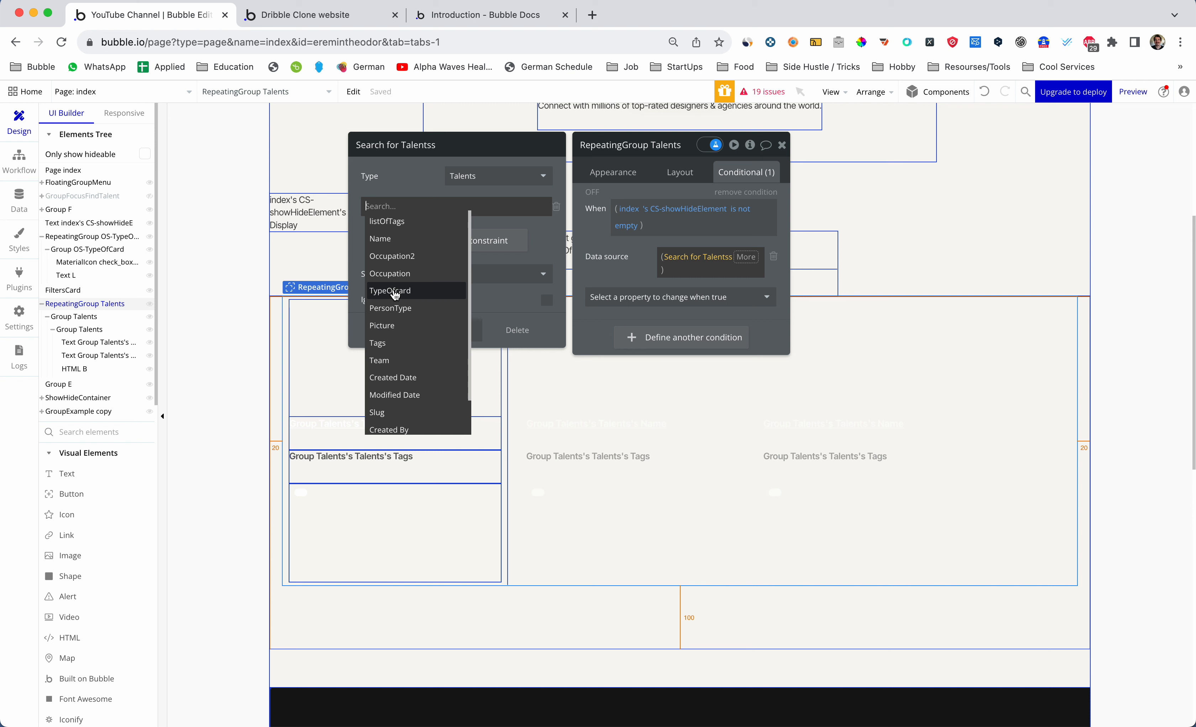
left_click(394, 290)
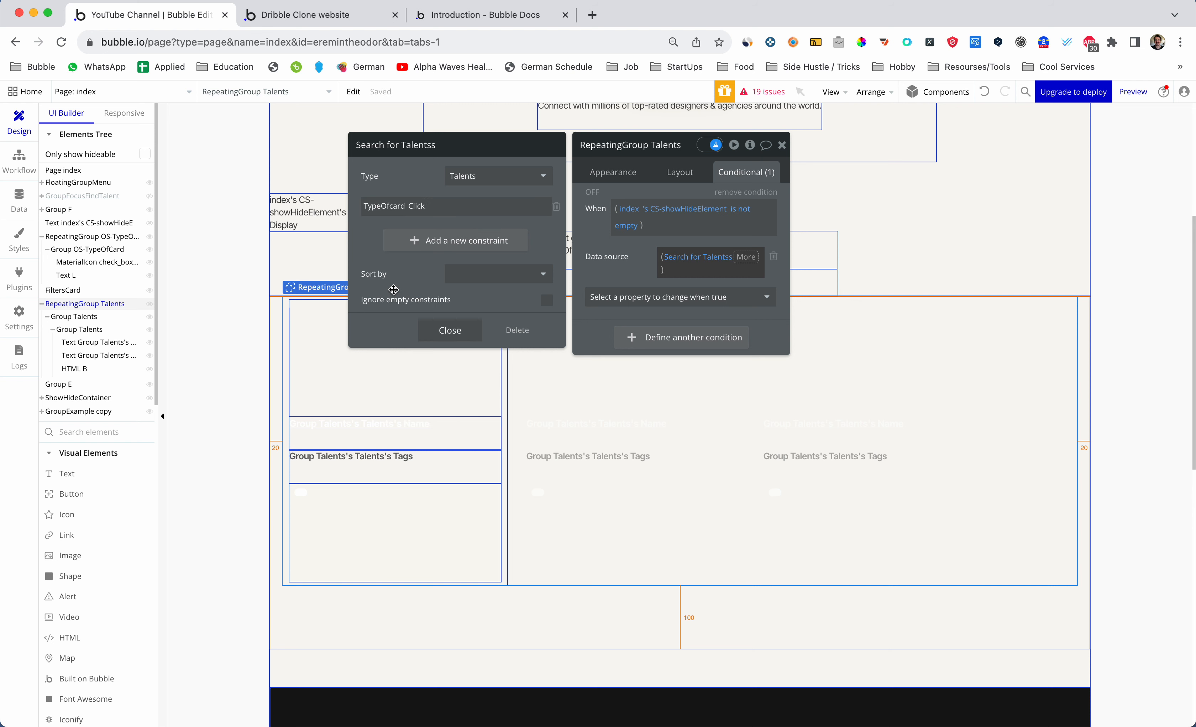
left_click(414, 207)
left_click(414, 222)
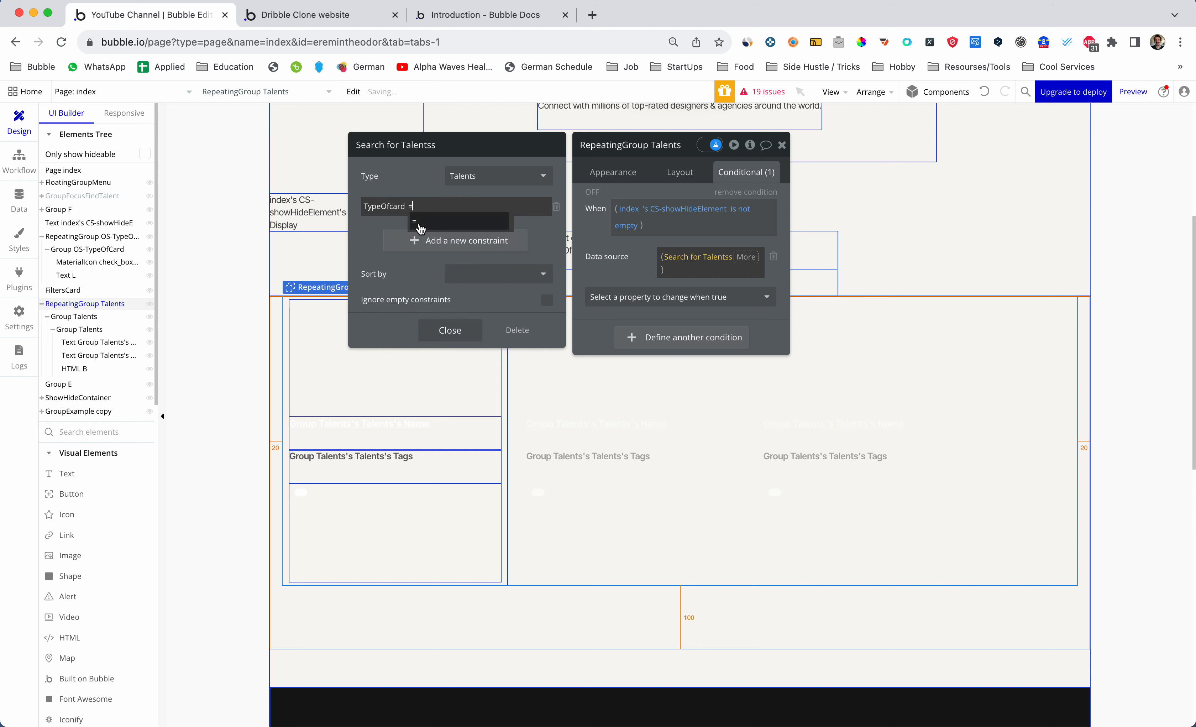
left_click(438, 207)
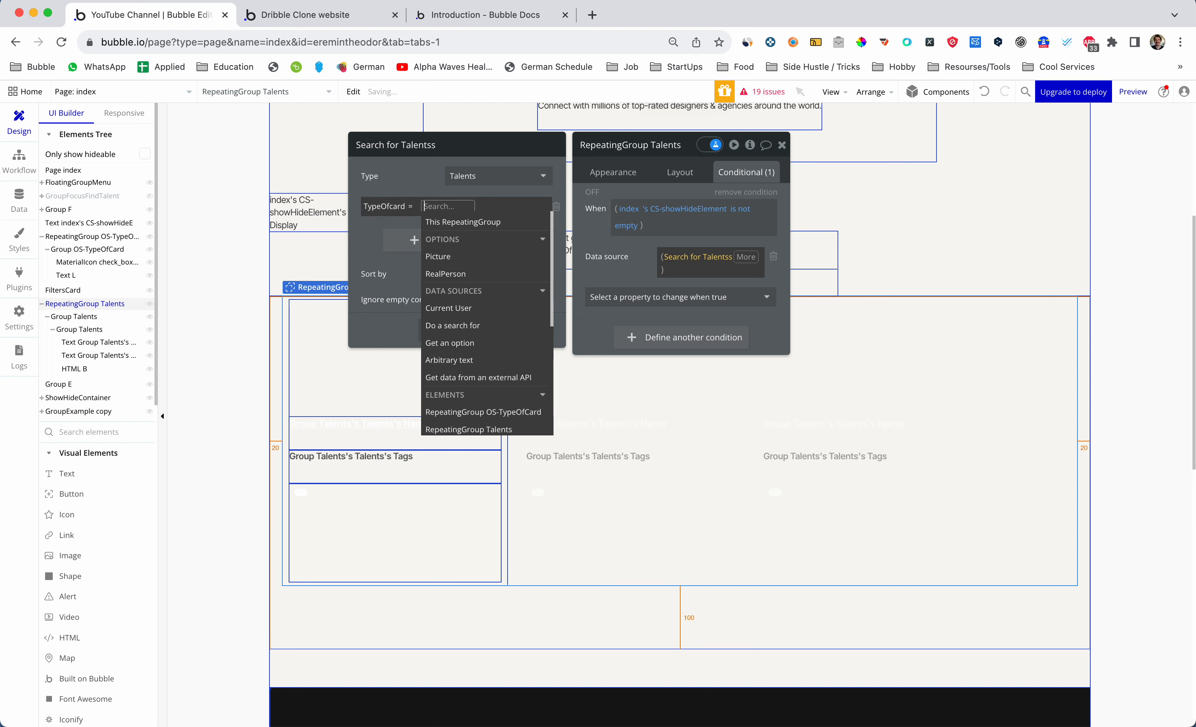
Set the TypeOfcard constraint's value to index's CS-showHideElement and close the search and repeating group settings
type("index")
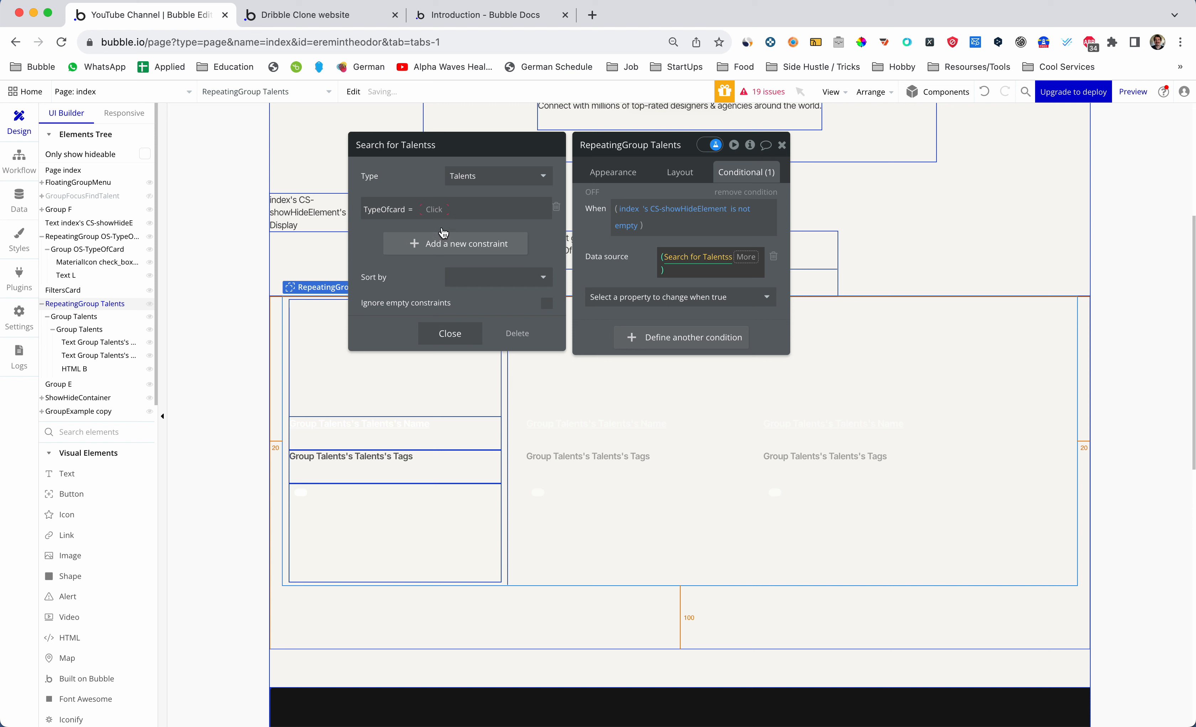
left_click(434, 210)
left_click(460, 239)
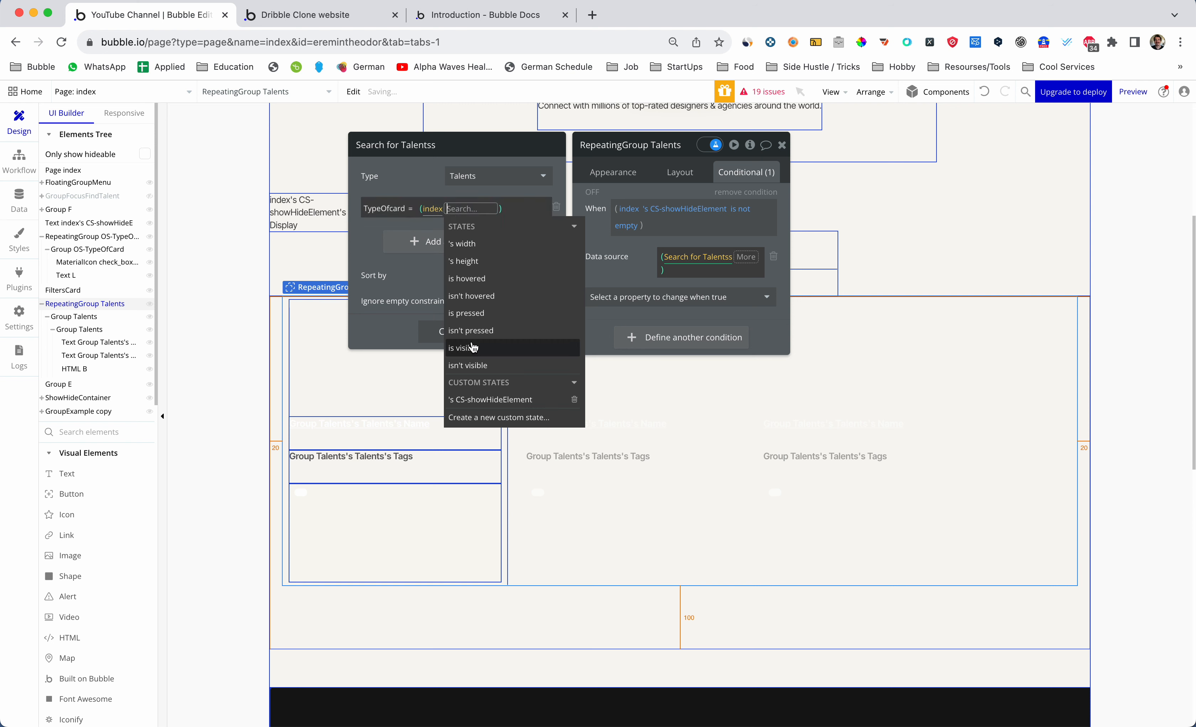
left_click(479, 400)
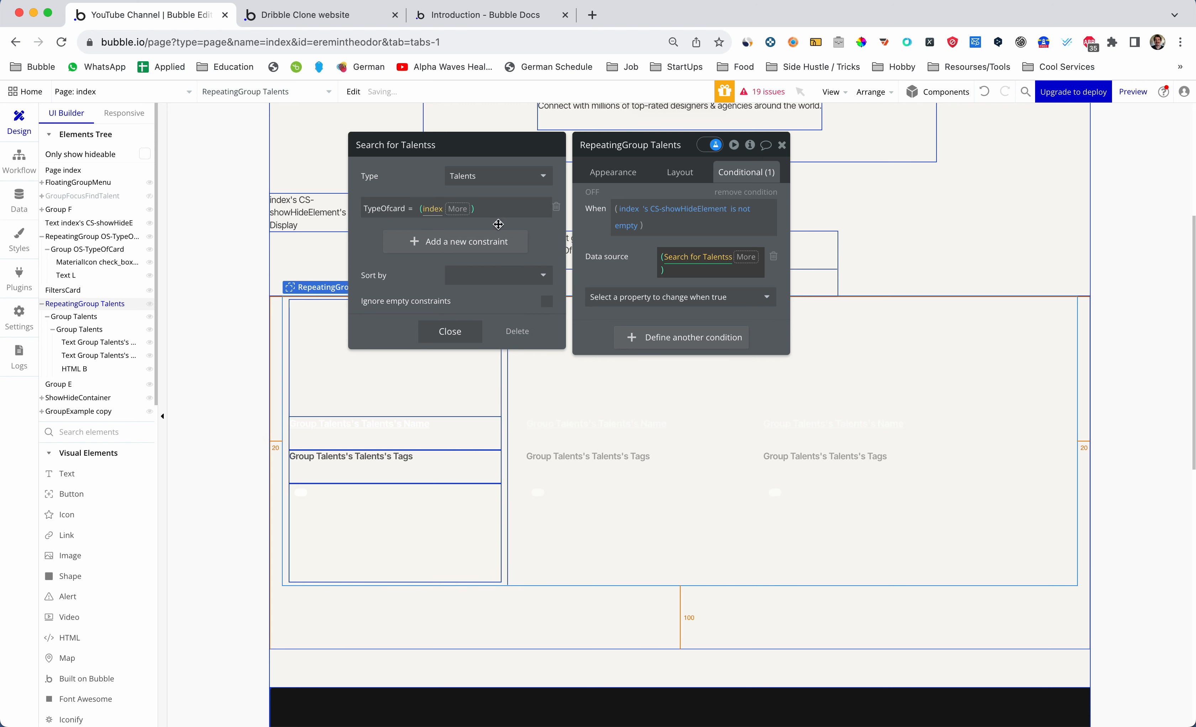
left_click(424, 223)
left_click(426, 176)
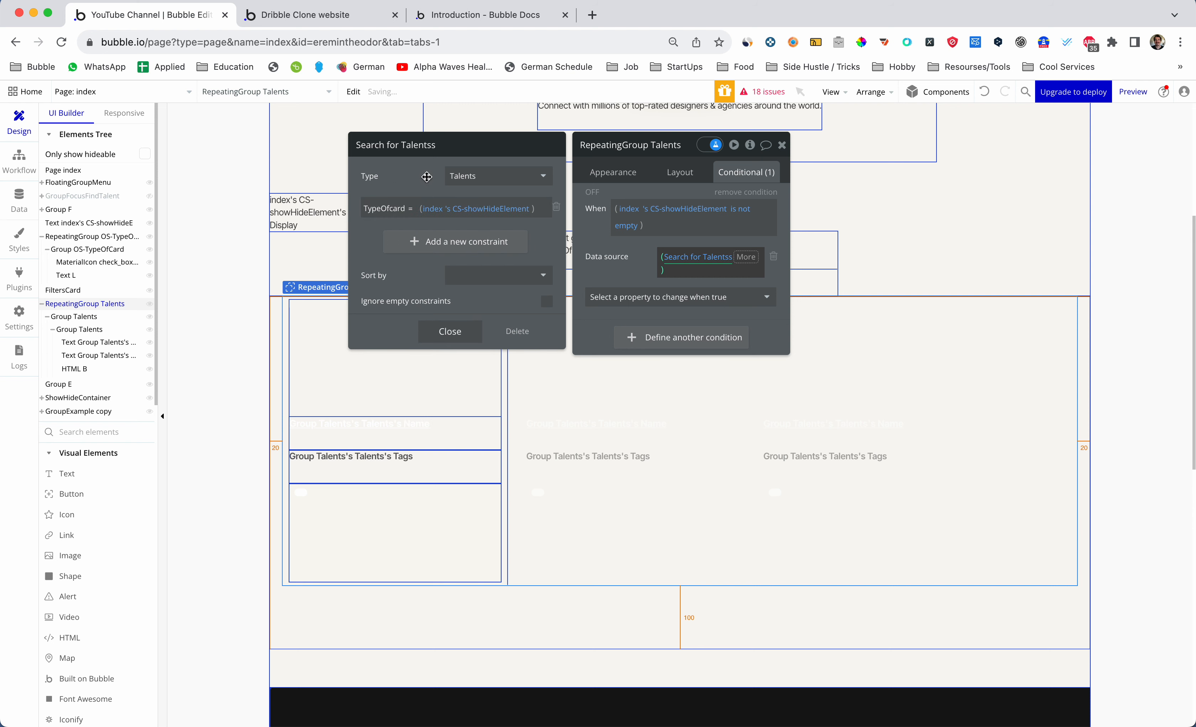
left_click(450, 331)
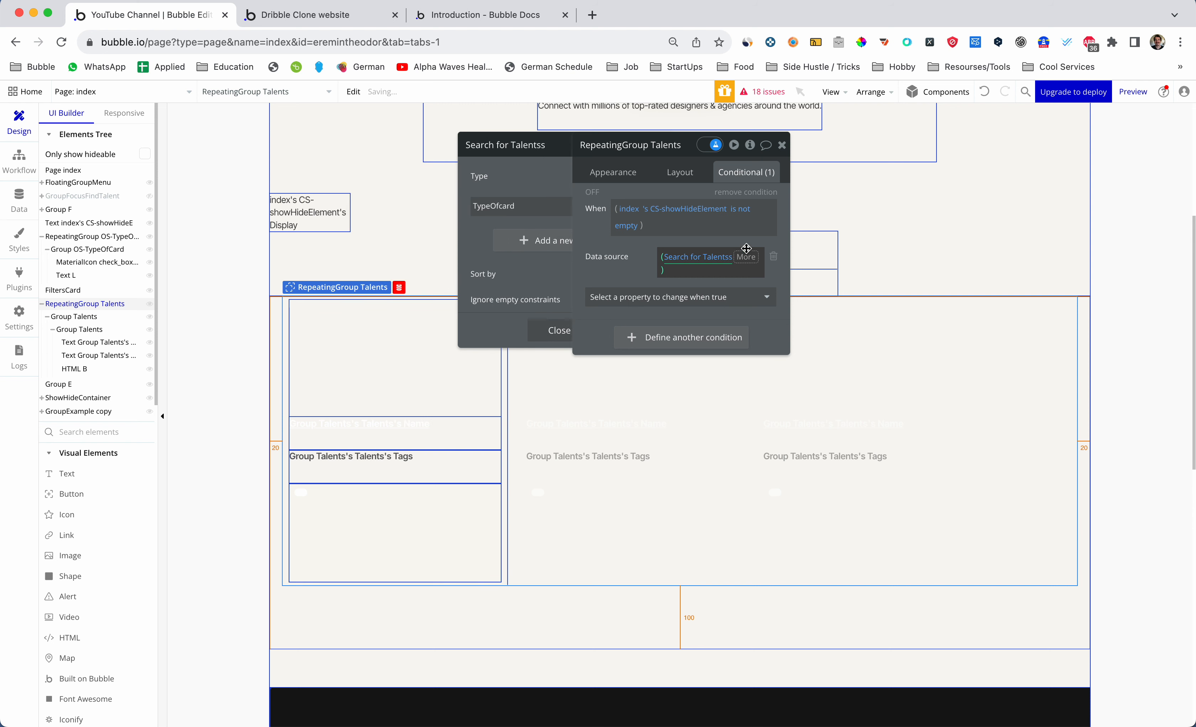
left_click(781, 145)
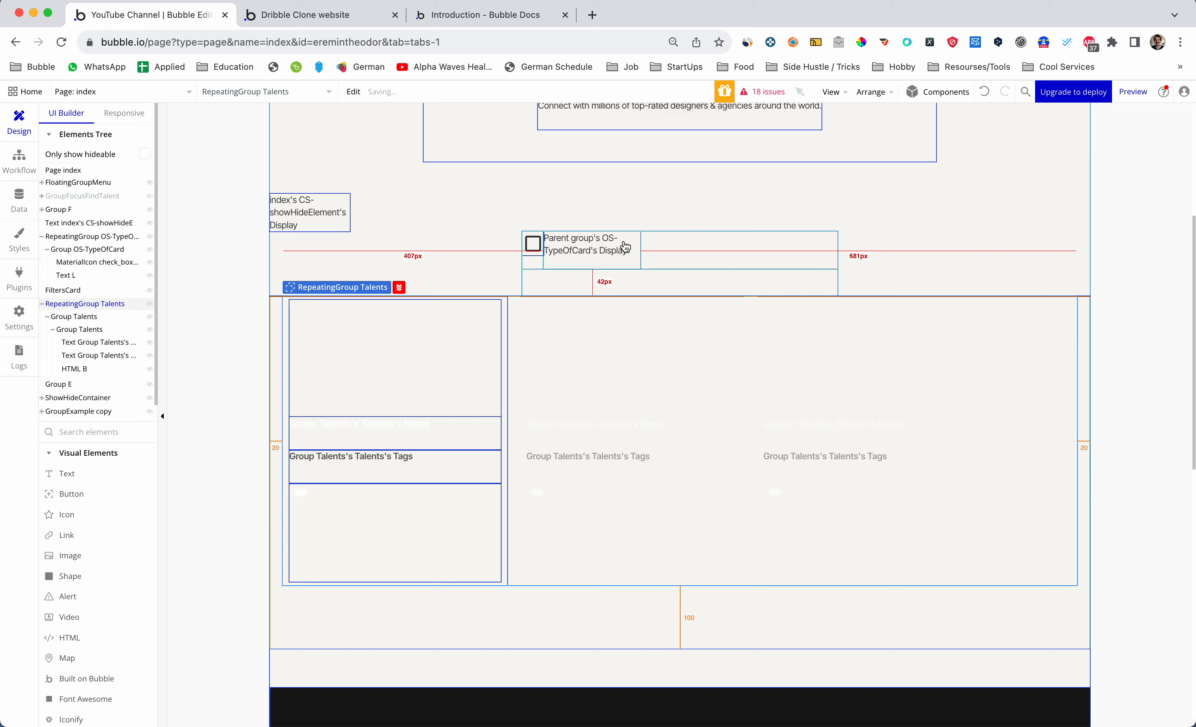
Switch to the Dribble Clone website preview and look through the unfiltered row of talent cards
key("super+2")
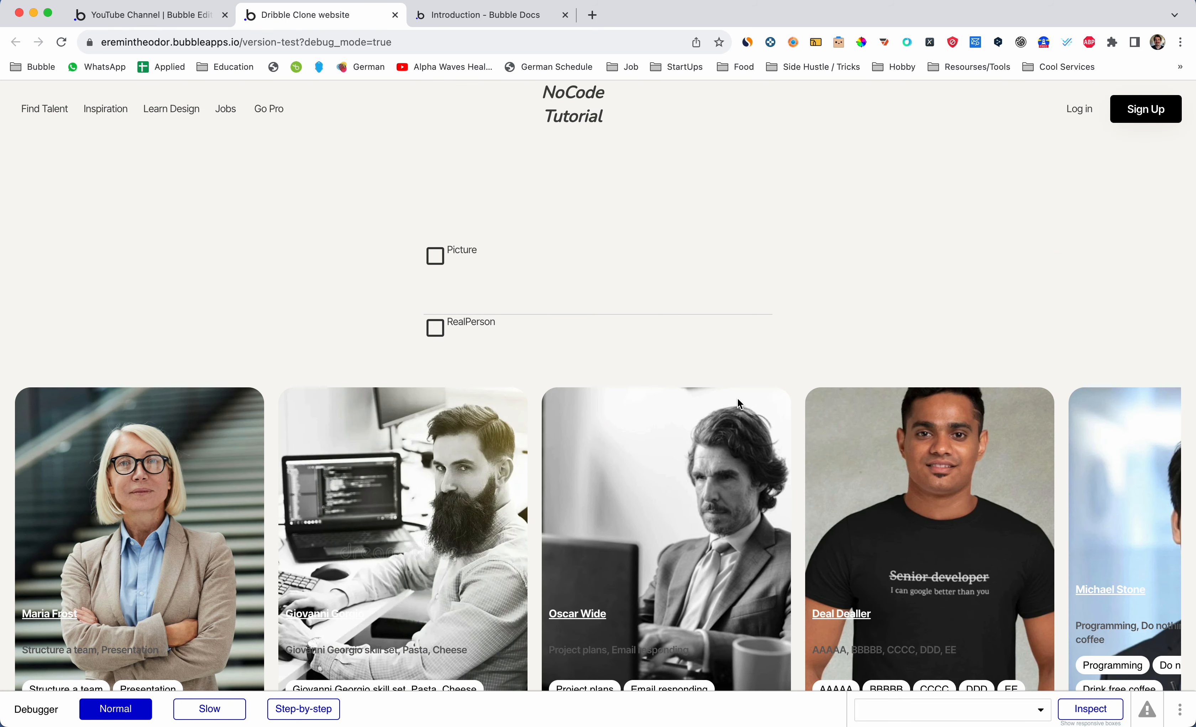
scroll(739, 398, "right", 5)
scroll(742, 398, "right", 4)
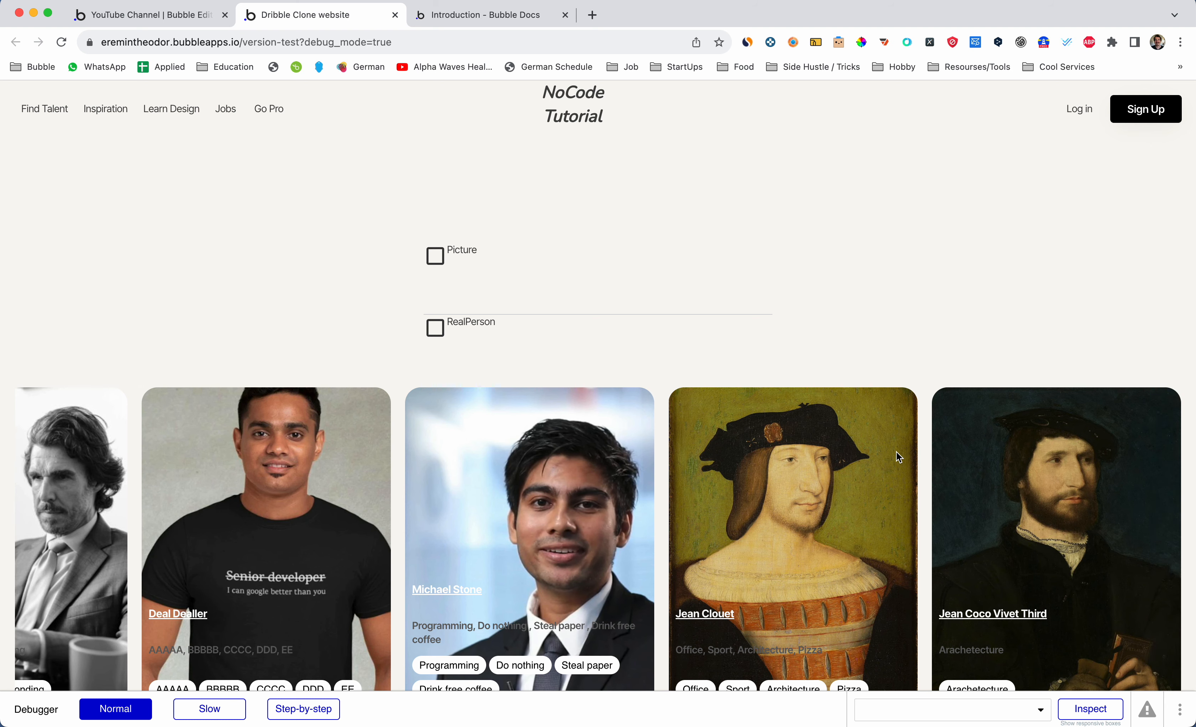
Test the card filter by alternating repeatedly between the RealPerson and Picture options
left_click(476, 329)
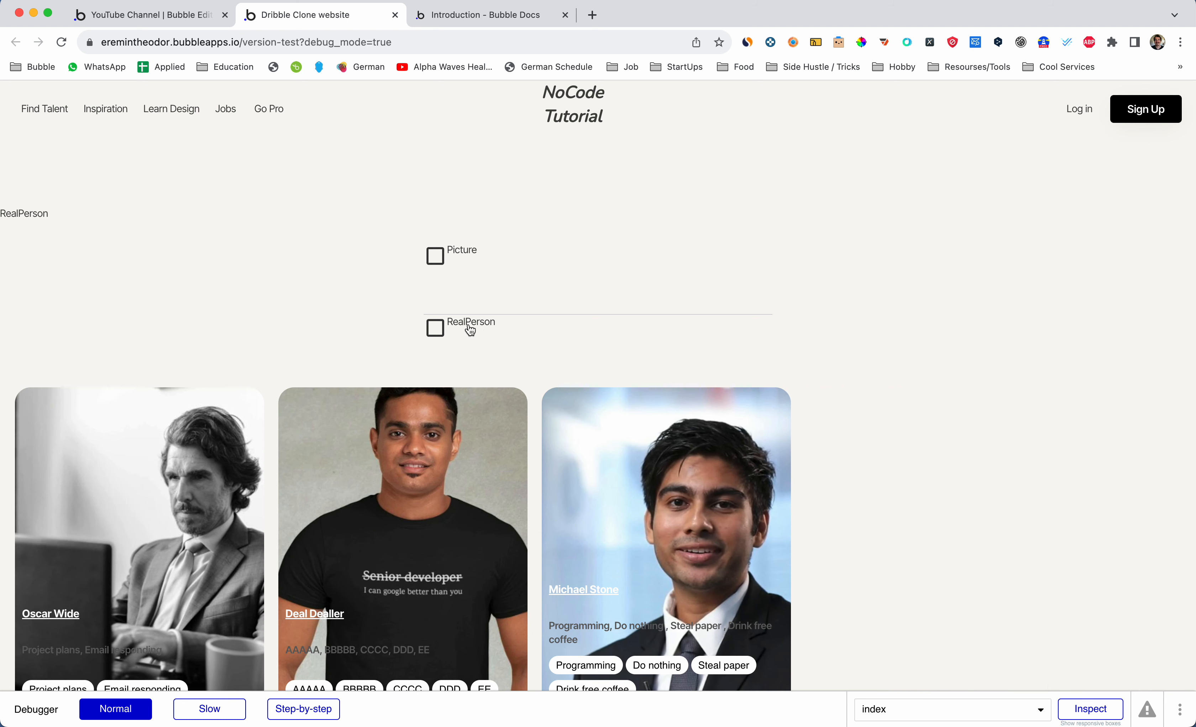
left_click(459, 254)
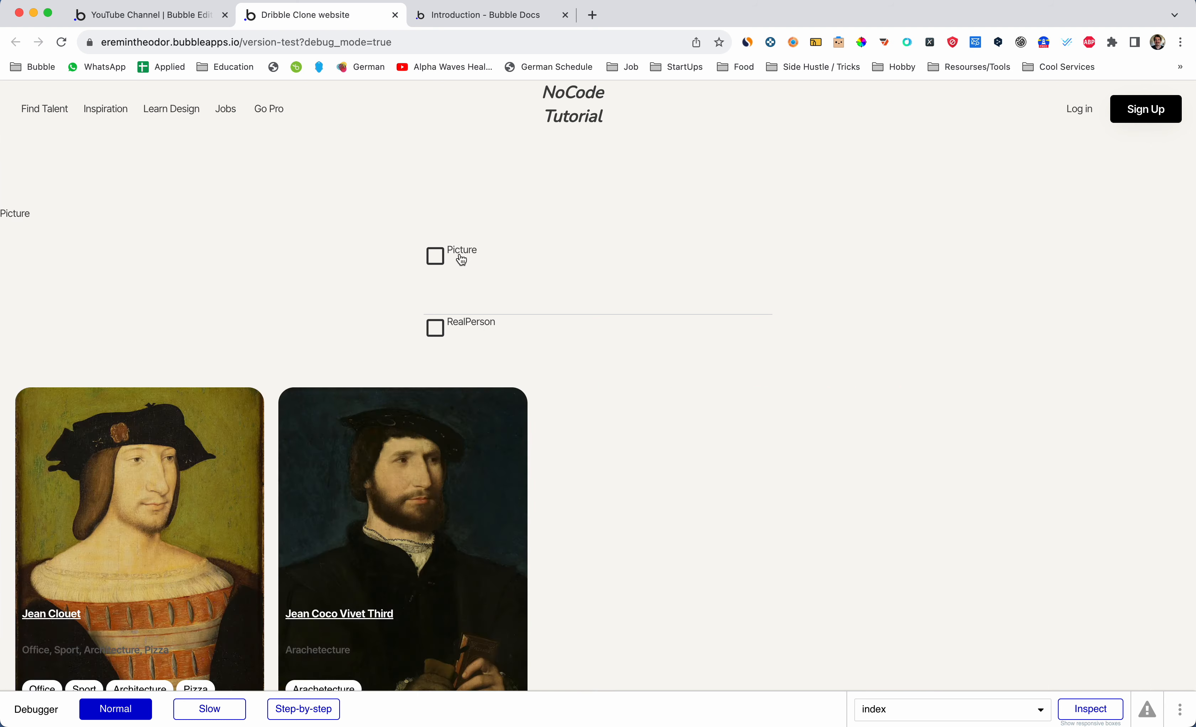
left_click(477, 325)
left_click(473, 326)
left_click(466, 327)
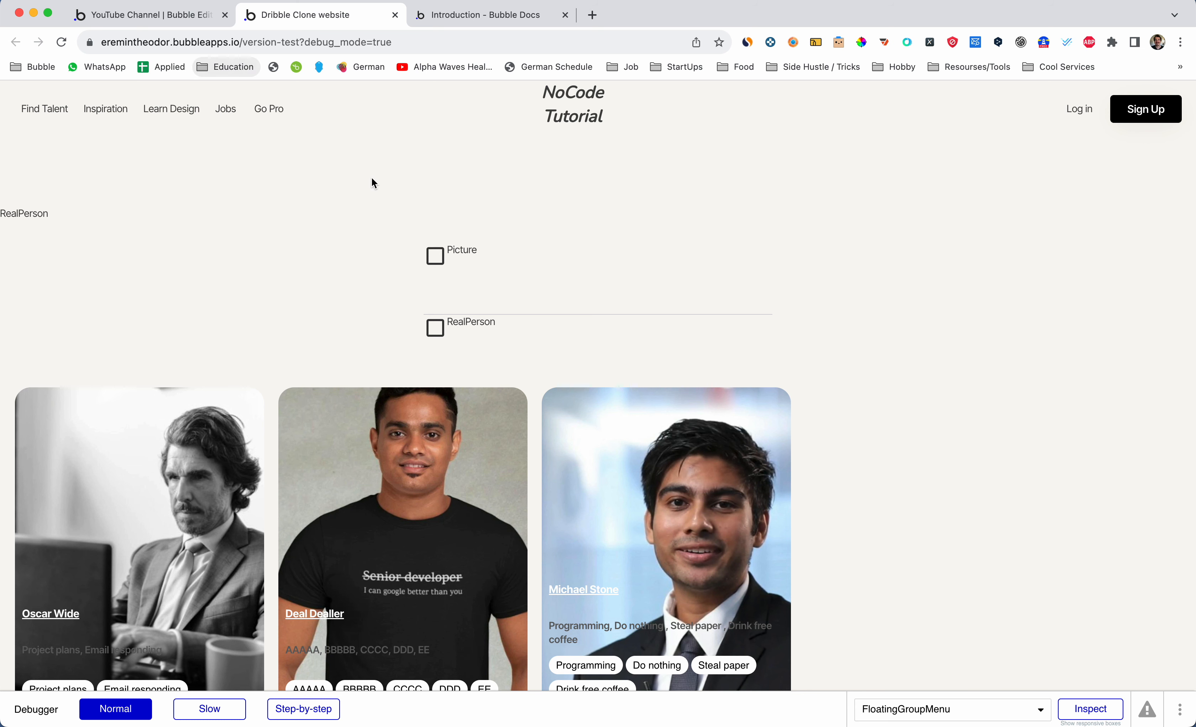
left_click(454, 252)
left_click(472, 323)
left_click(465, 255)
left_click(468, 317)
left_click(461, 255)
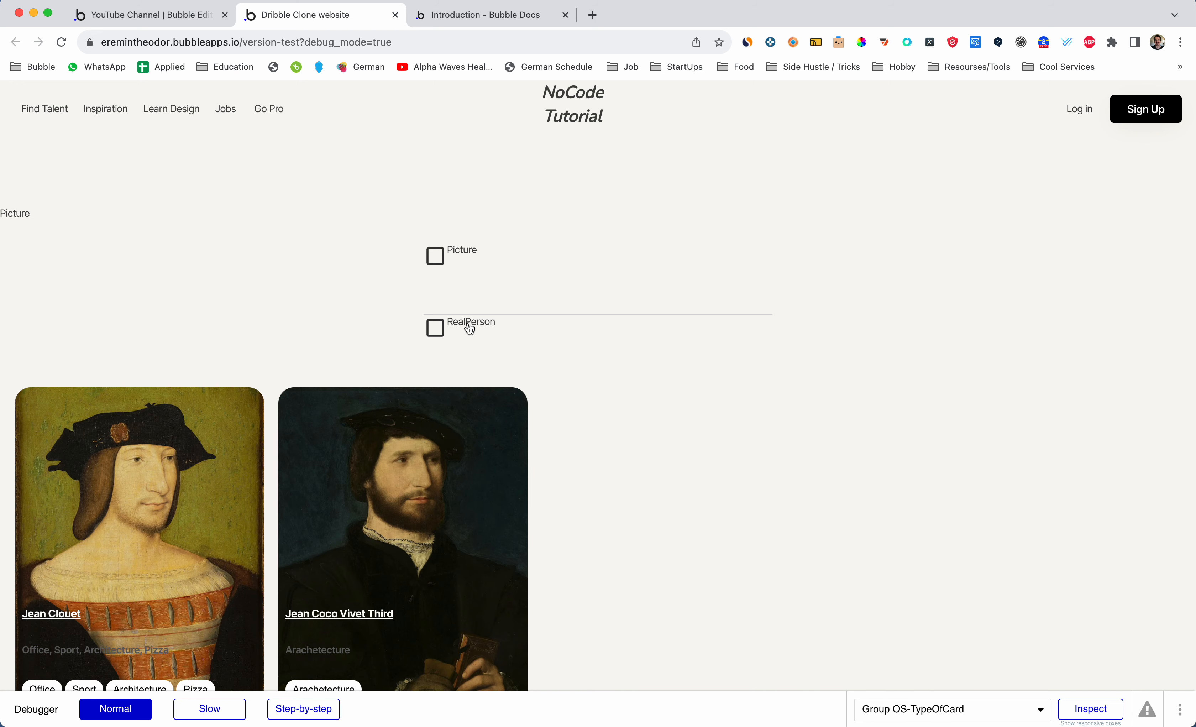
left_click(470, 324)
left_click(462, 267)
left_click(461, 324)
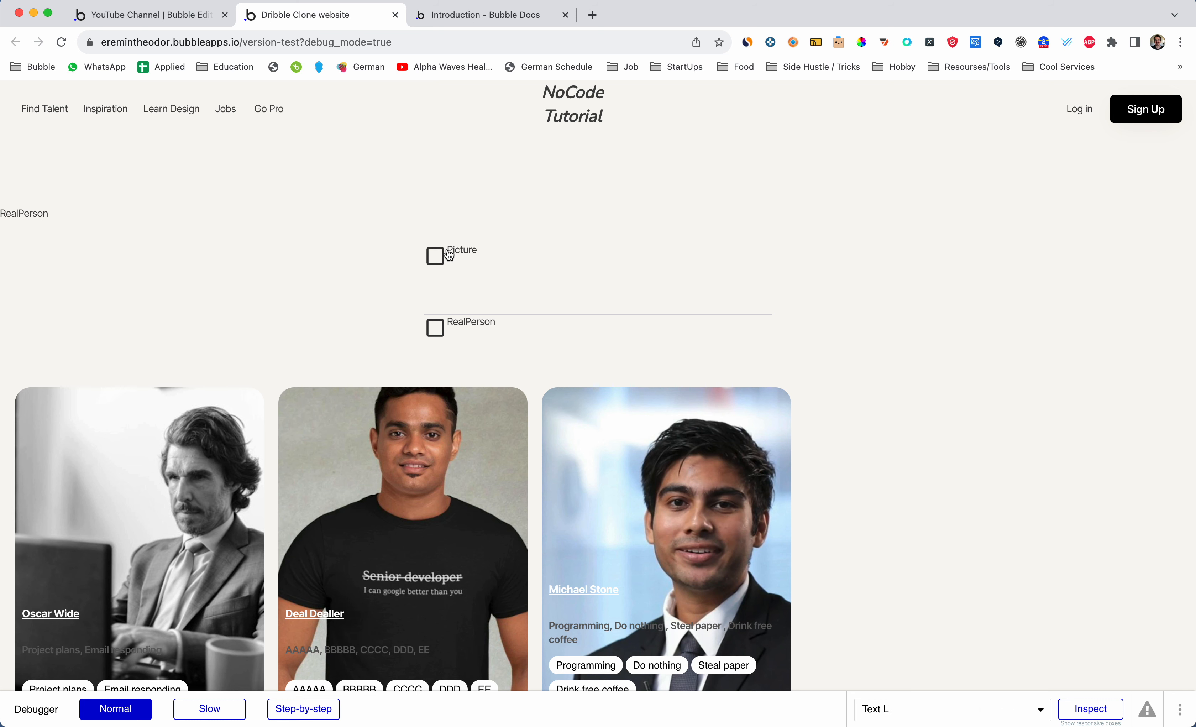
Return to the Bubble editor and add a Button element in the empty strip above the black Group3 section
key("ctrl+shift+Tab")
scroll(448, 255, "up", 1)
scroll(450, 255, "down", 5)
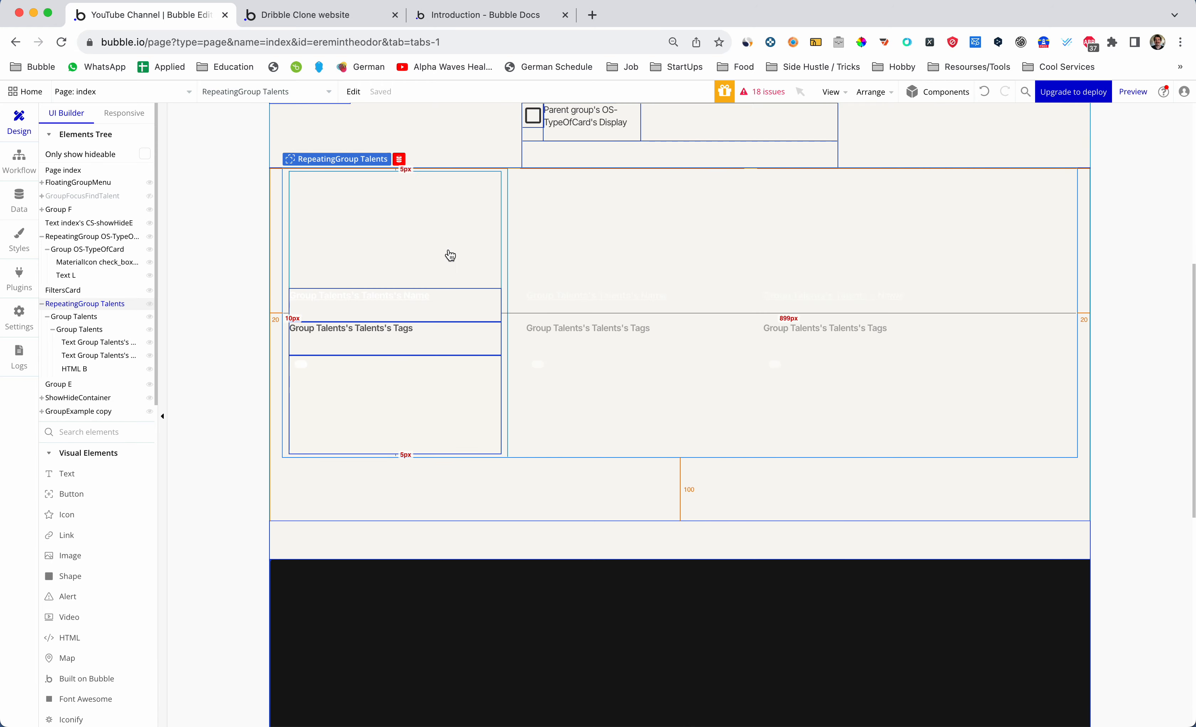
scroll(450, 256, "down", 8)
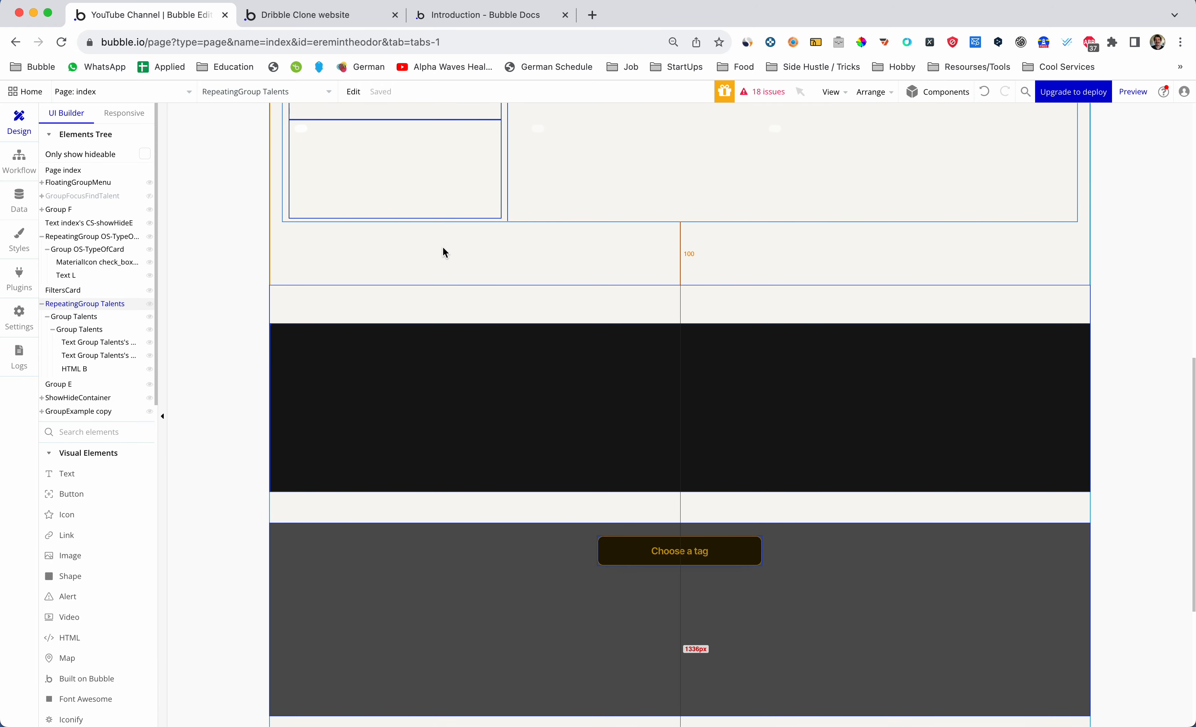
scroll(444, 251, "down", 1)
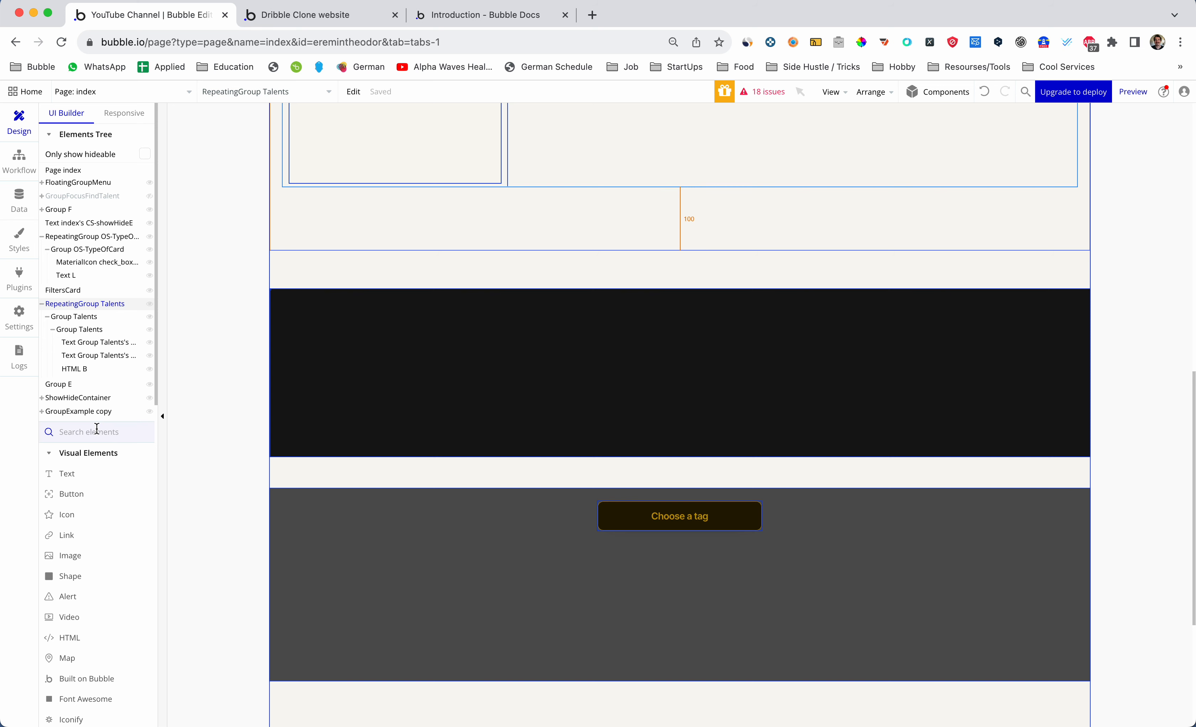
type("Button")
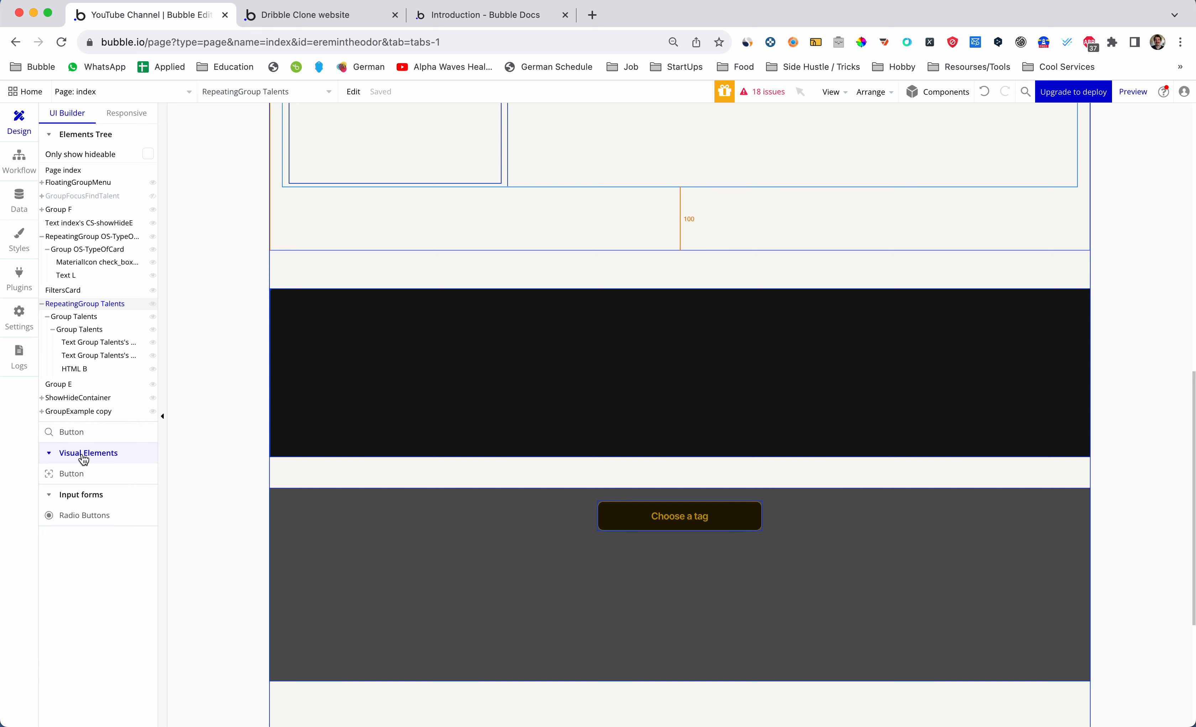
mouse_move(73, 473)
left_mouse_down()
mouse_move(334, 243)
mouse_move(294, 254)
mouse_move(440, 281)
left_mouse_up()
Duplicate the new button twice to make a row of three buttons
left_click(370, 265)
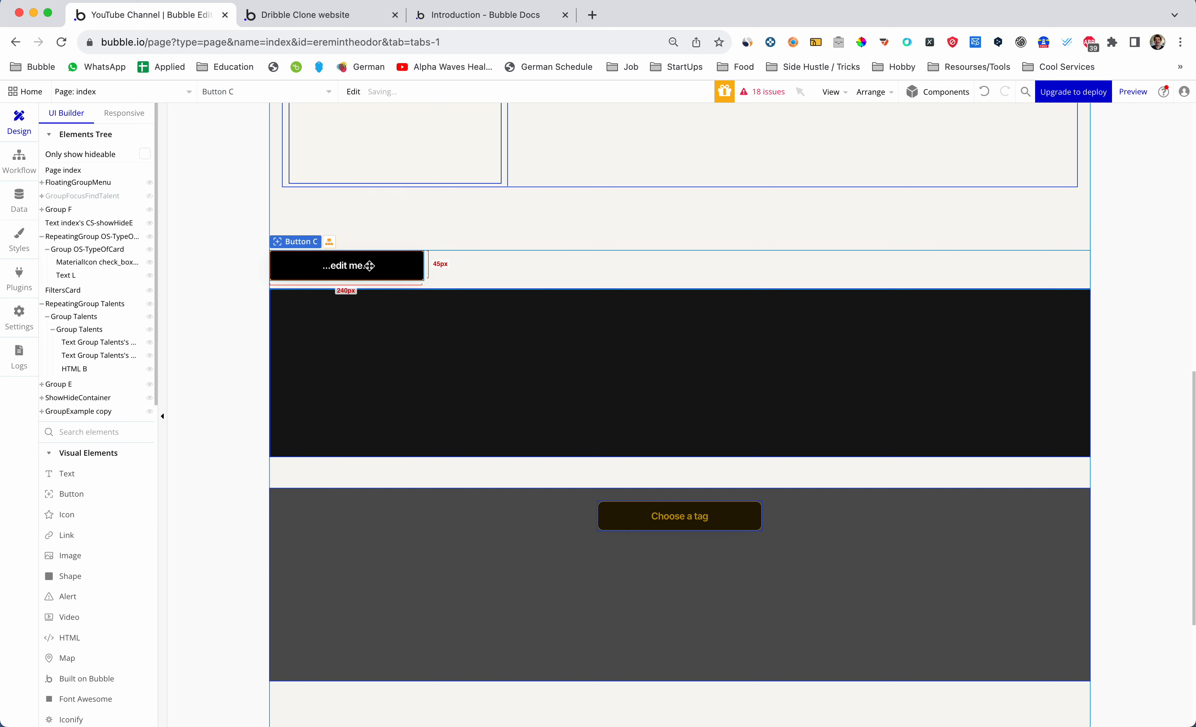
key("super+d")
key("super+d")
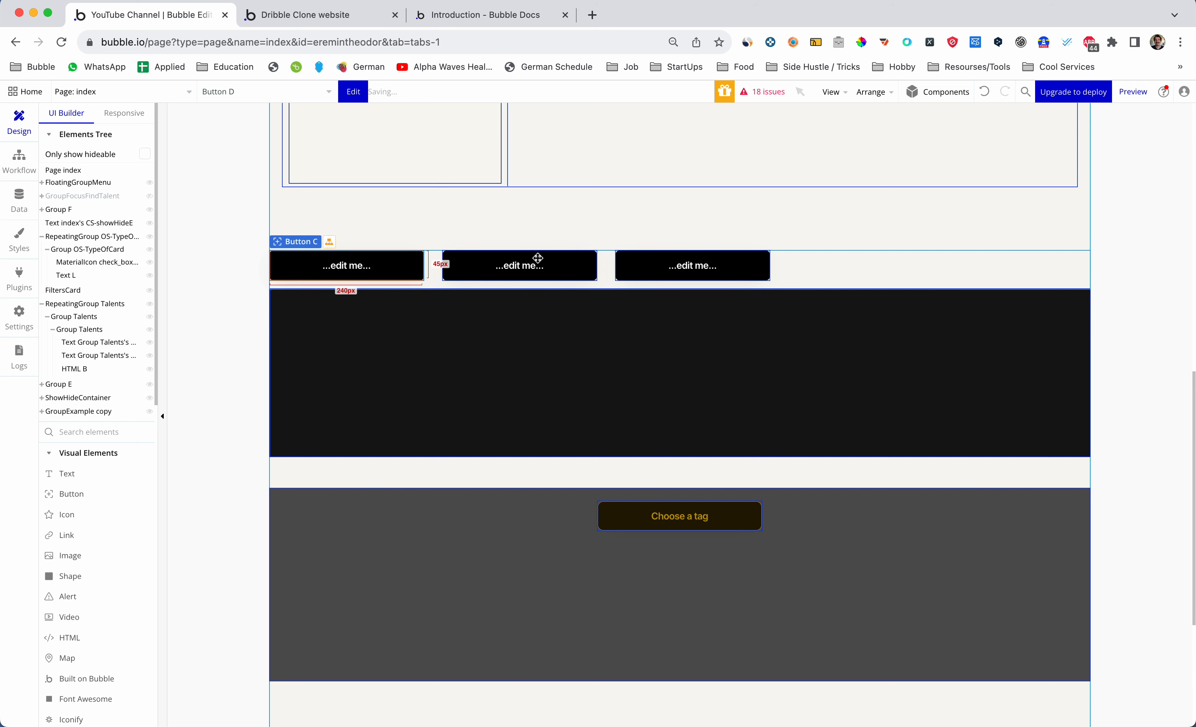
Label the third button in the row "Button 1" and copy that label text
double_click(370, 267)
left_click(629, 207)
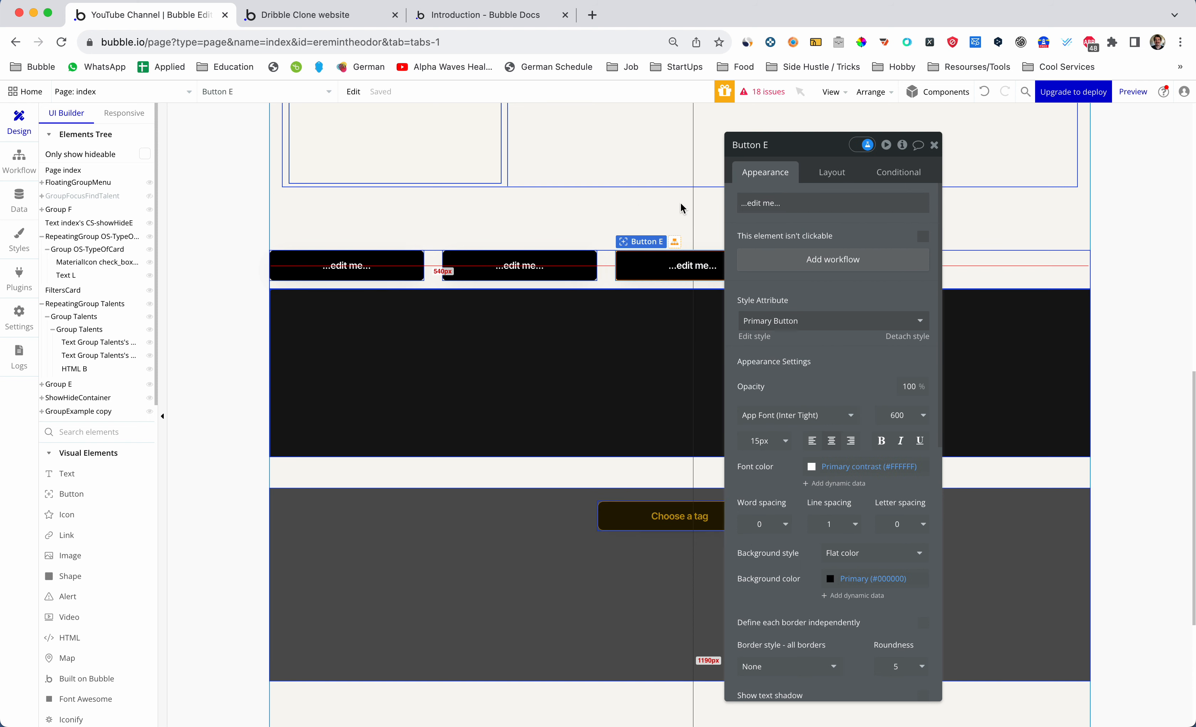
triple_click(797, 205)
type("Button 1")
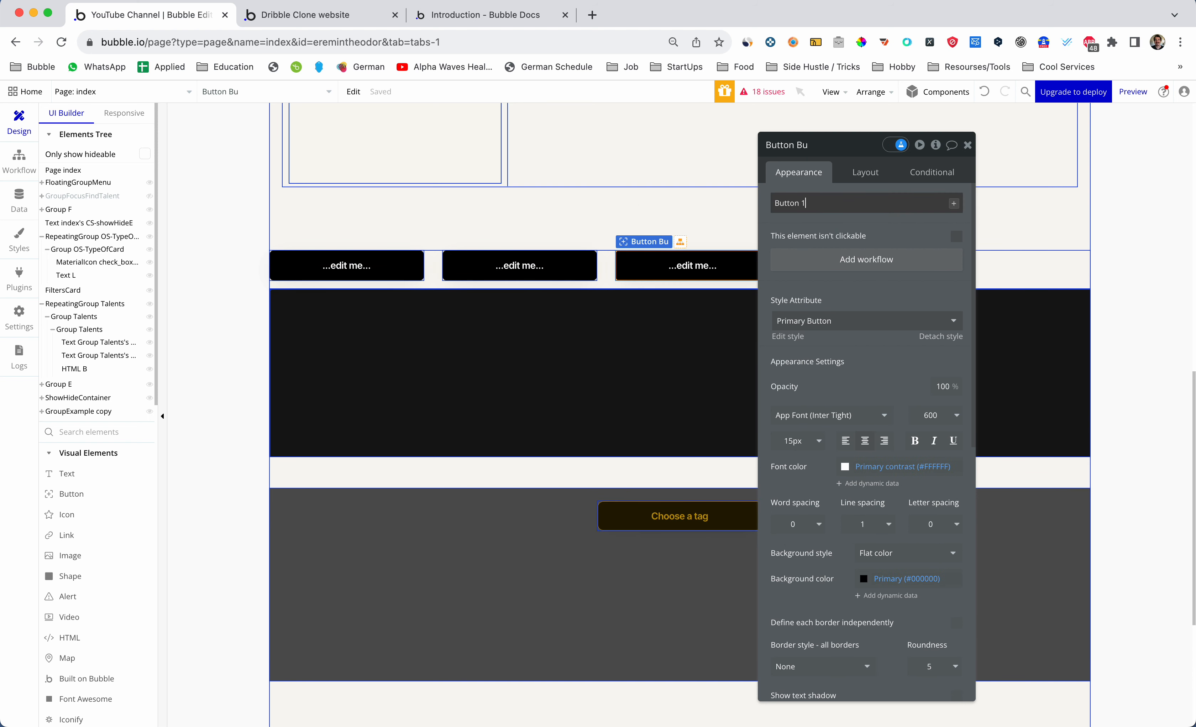
key("super+a")
key("super+c")
Reuse the copied label on the middle button and change it to "Button 2"
left_click(509, 274)
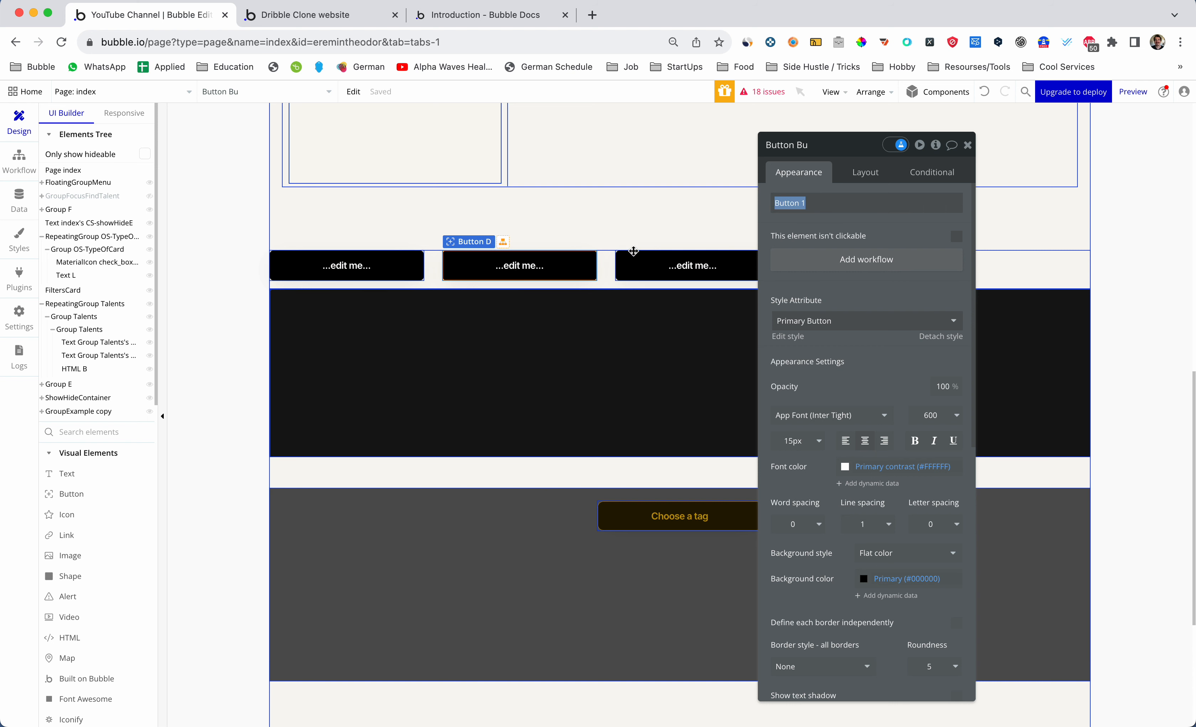
left_click(533, 269)
triple_click(808, 207)
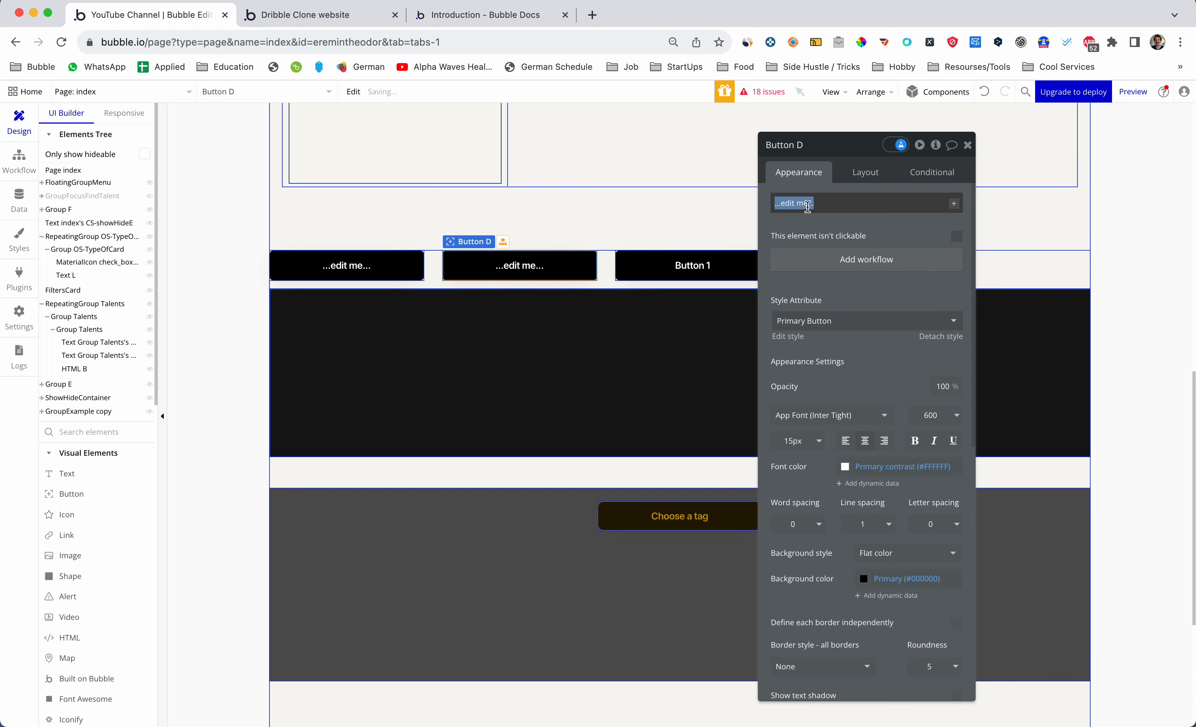
key("super+v")
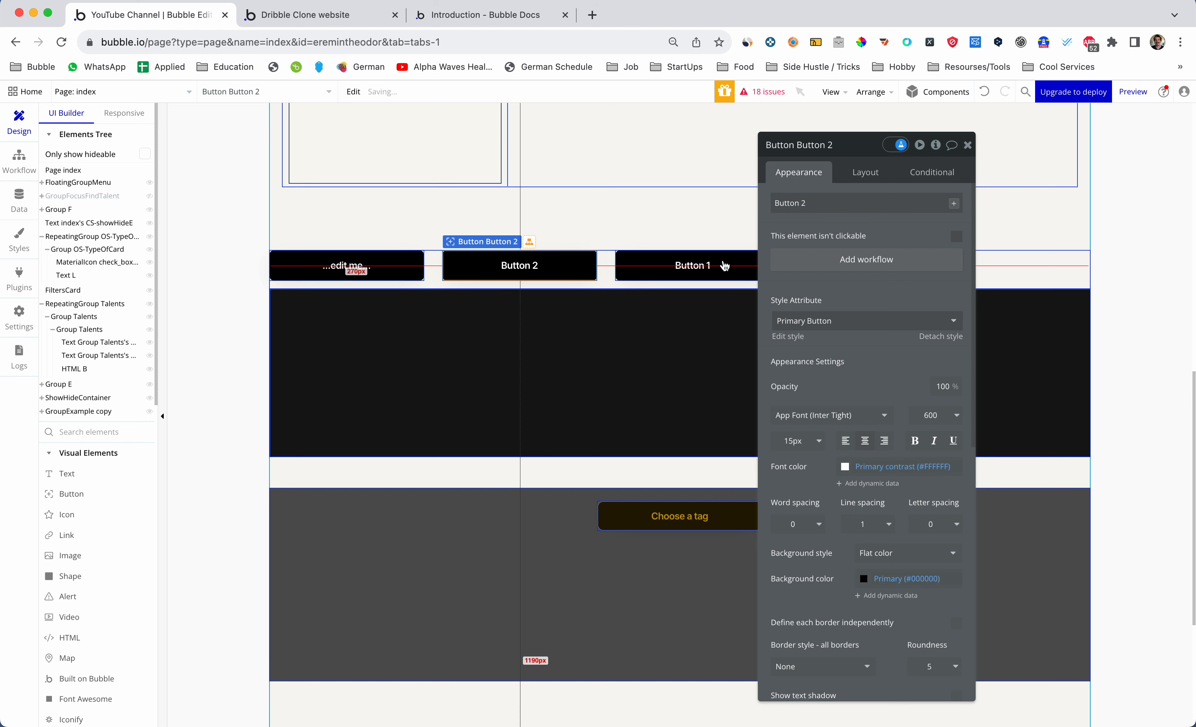
Change the third button's label to "Button 3"
triple_click(802, 202)
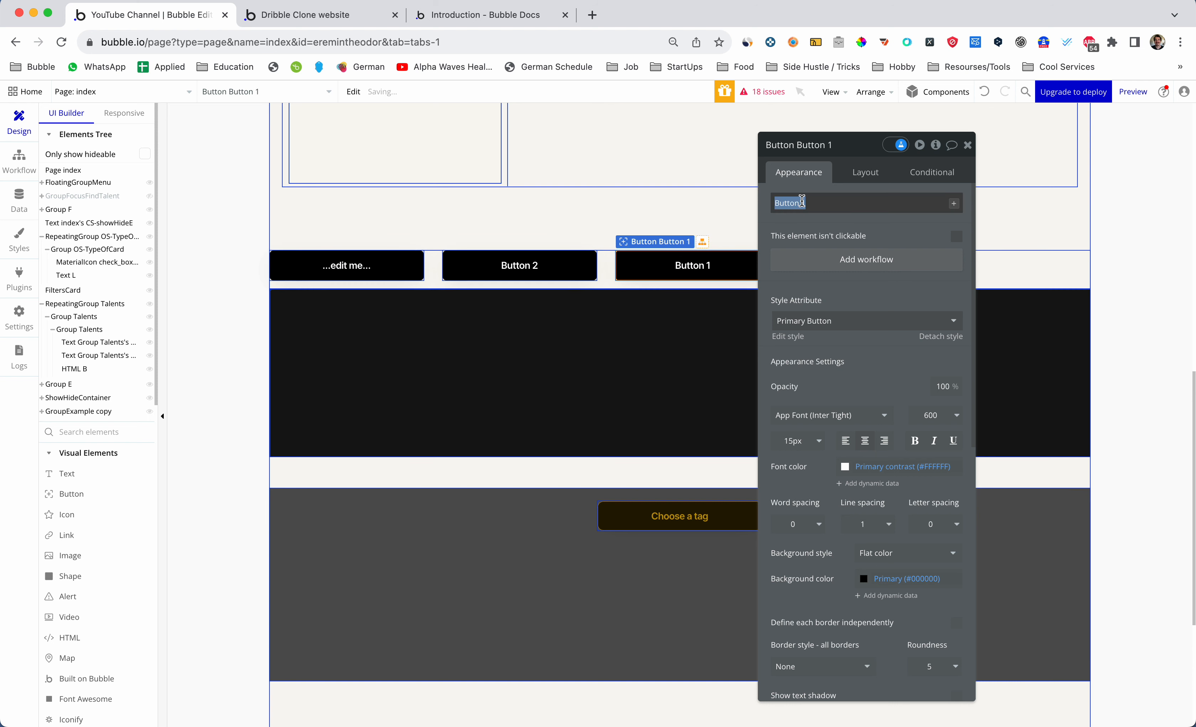
left_click(815, 203)
key("BackSpace")
type("3")
left_click(573, 338)
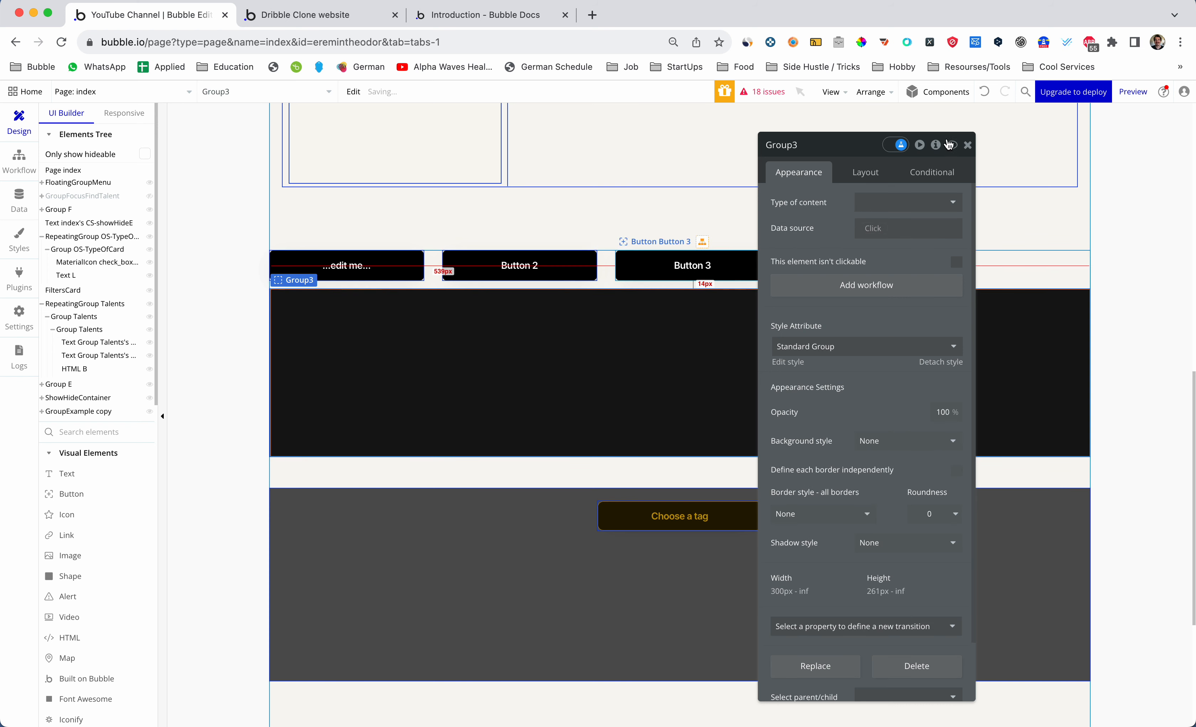
Find the Group container element and draw a new group across the left third of the black Group3 section
left_click(61, 432)
type("GRoup")
key("BackSpace")
key("BackSpace")
key("BackSpace")
key("BackSpace")
type("roup")
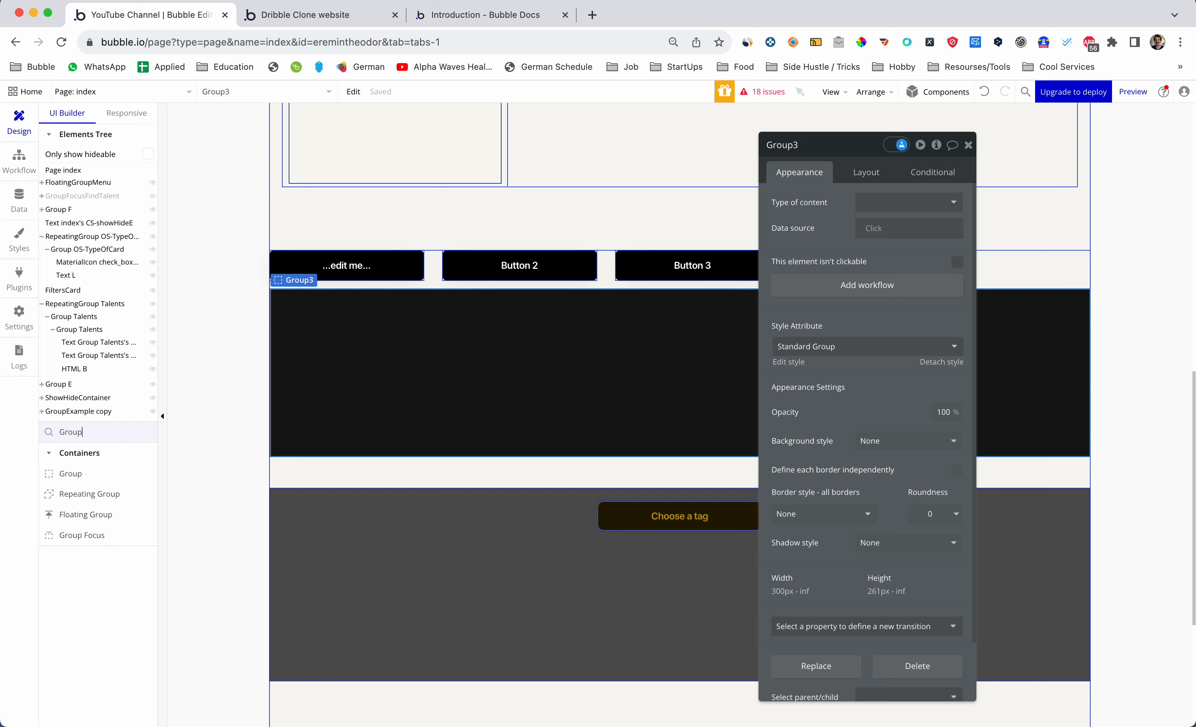
left_click(91, 473)
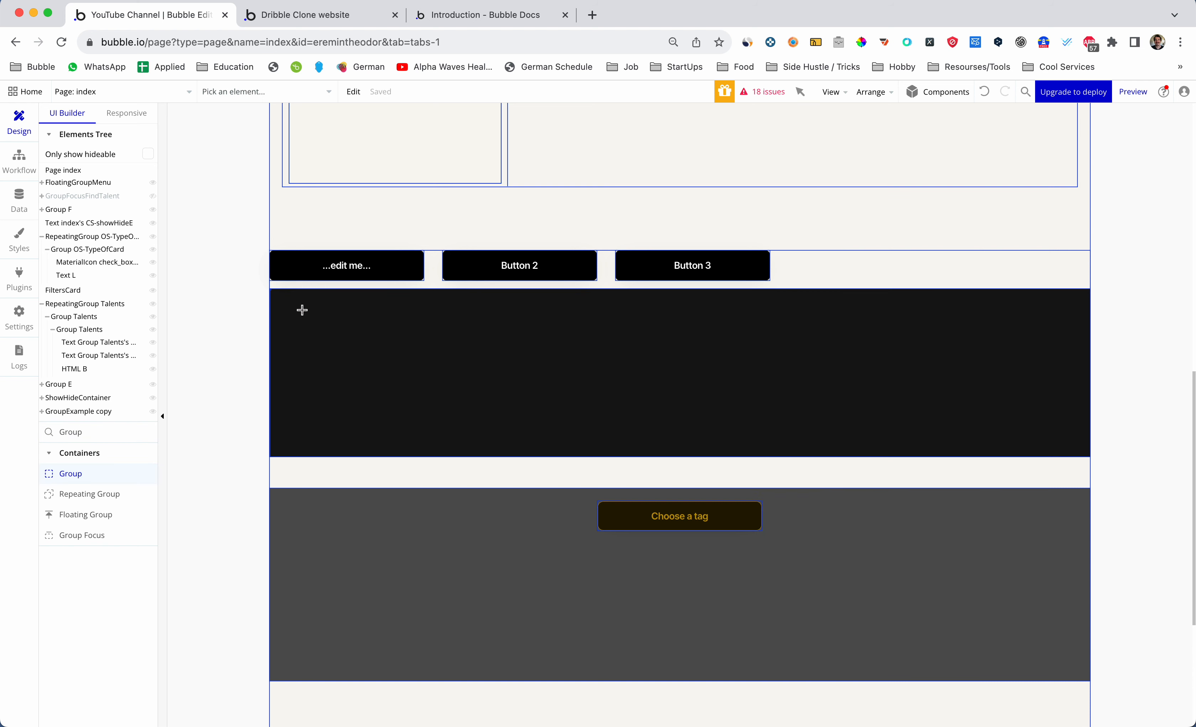
left_click_drag(296, 308, 564, 441)
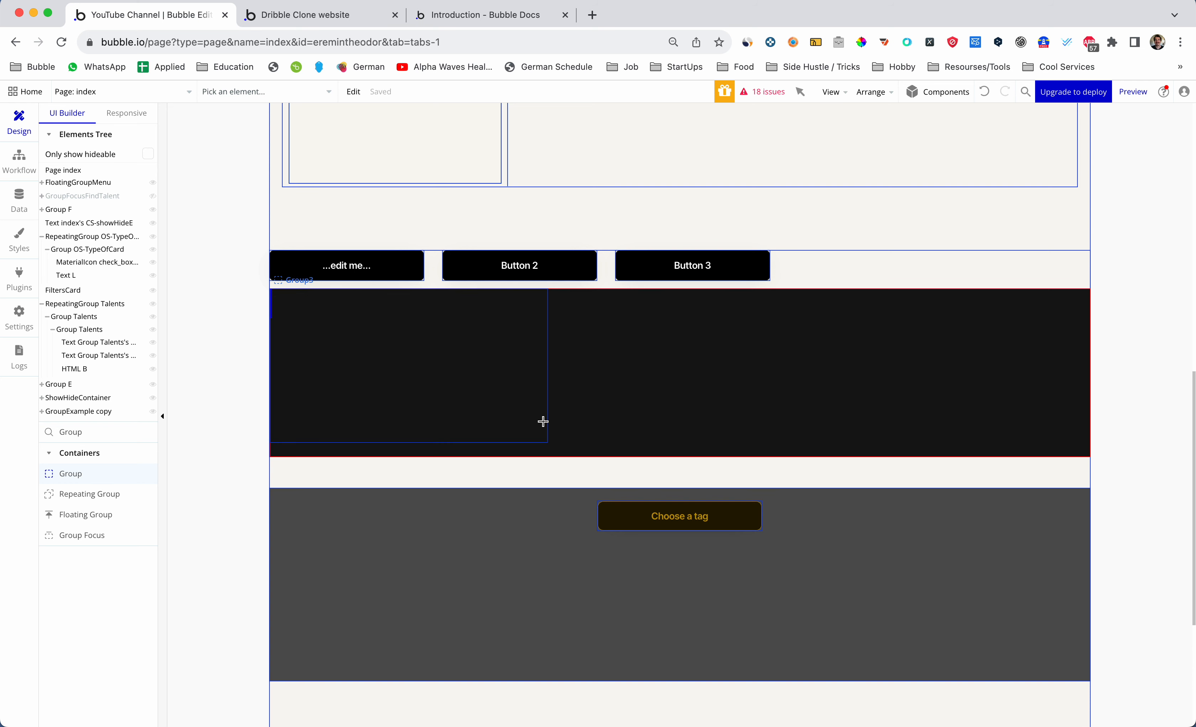
Find the Text element and draw a text box filling most of the new group inside Group3
left_click(83, 430)
type("Text")
left_click(67, 473)
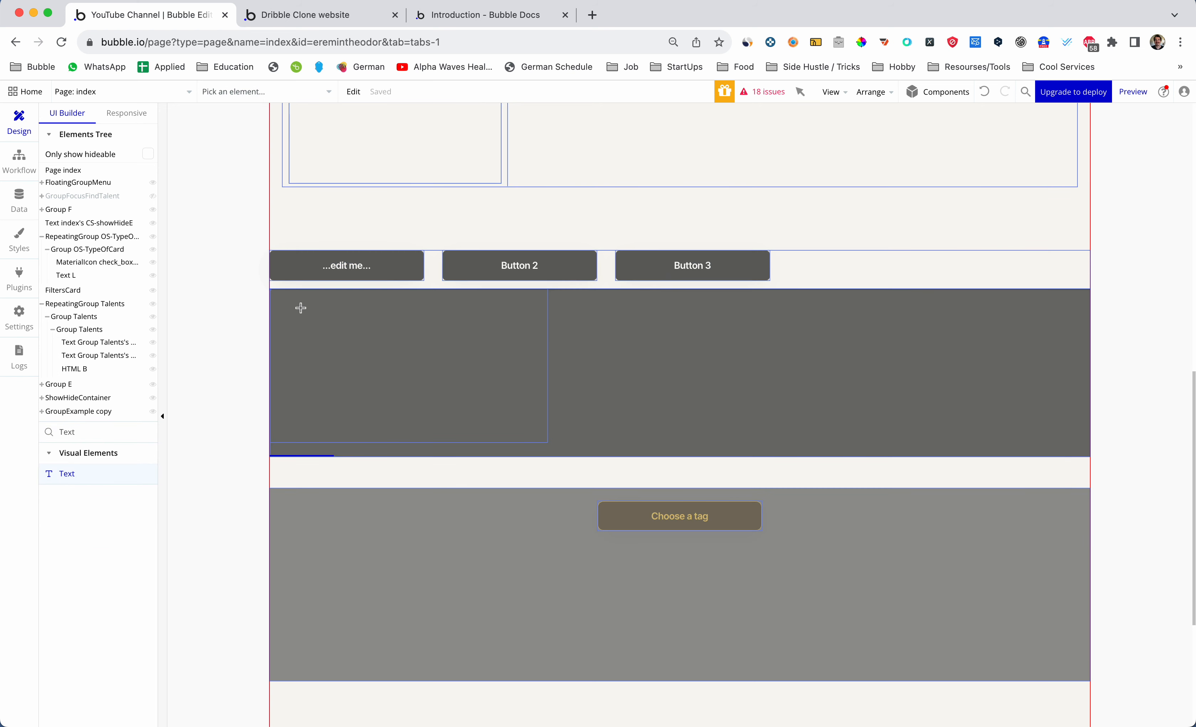
left_click_drag(285, 298, 529, 427)
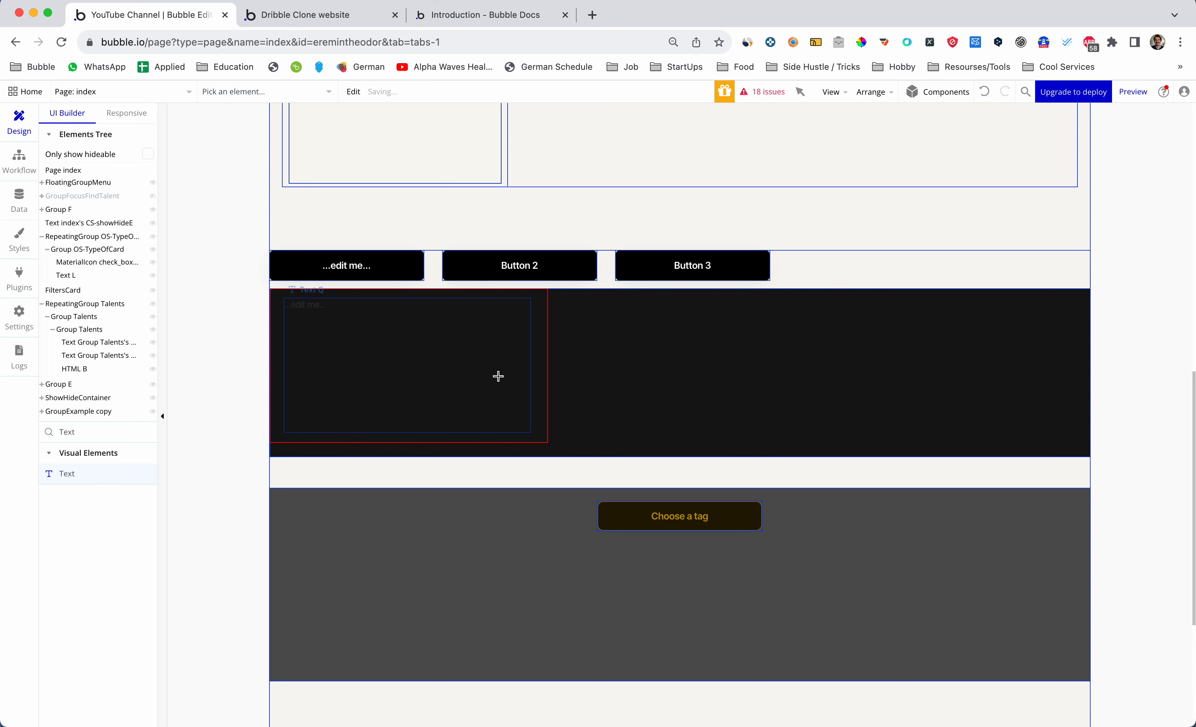
Replace the new text element's placeholder with a line of "AAAAAAAA" above a line of "QQQQQQQ" and copy both lines
double_click(385, 333)
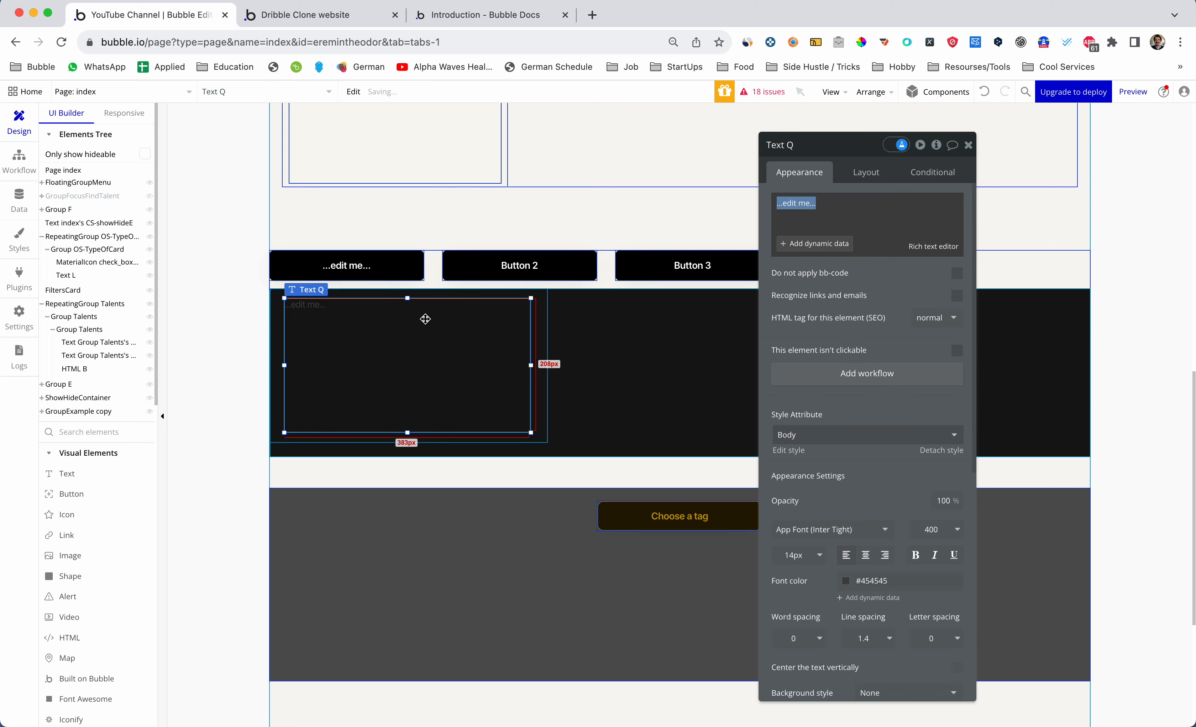
left_click(816, 202)
key("ctrl+a")
type("AA")
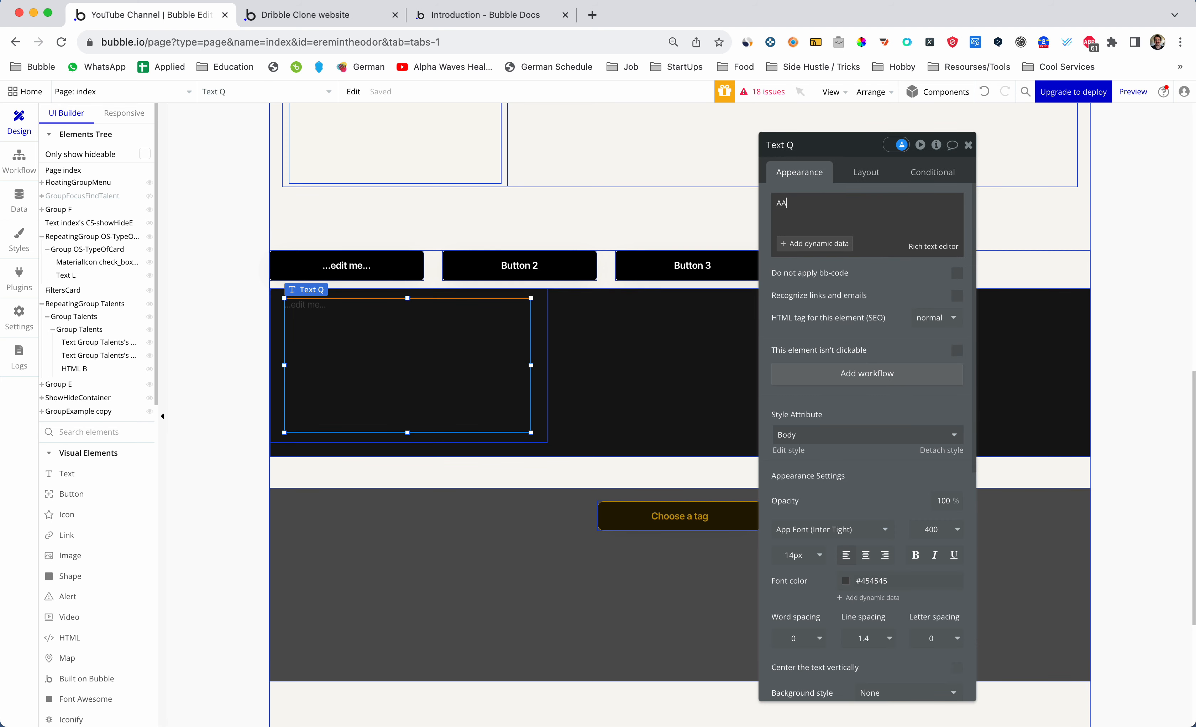
type("AAAAAA ")
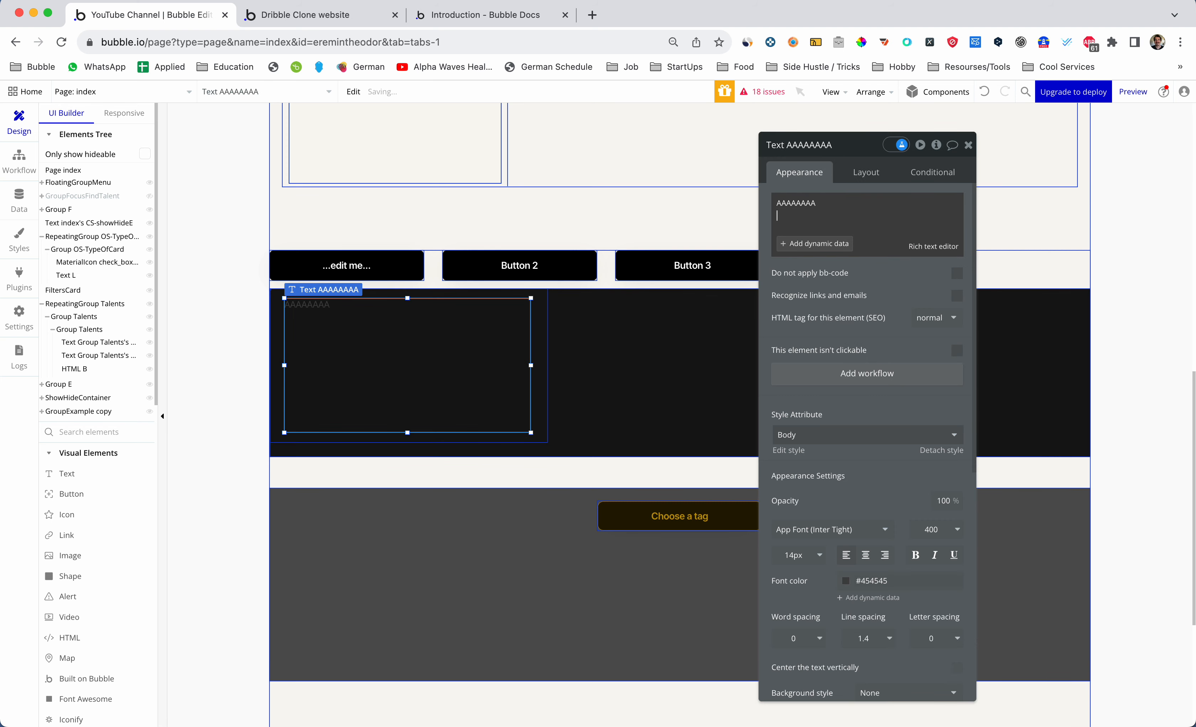
type("QQQQQQ")
key("alt+shift+Left")
key("alt+shift+Left")
key("super+c")
key("Right")
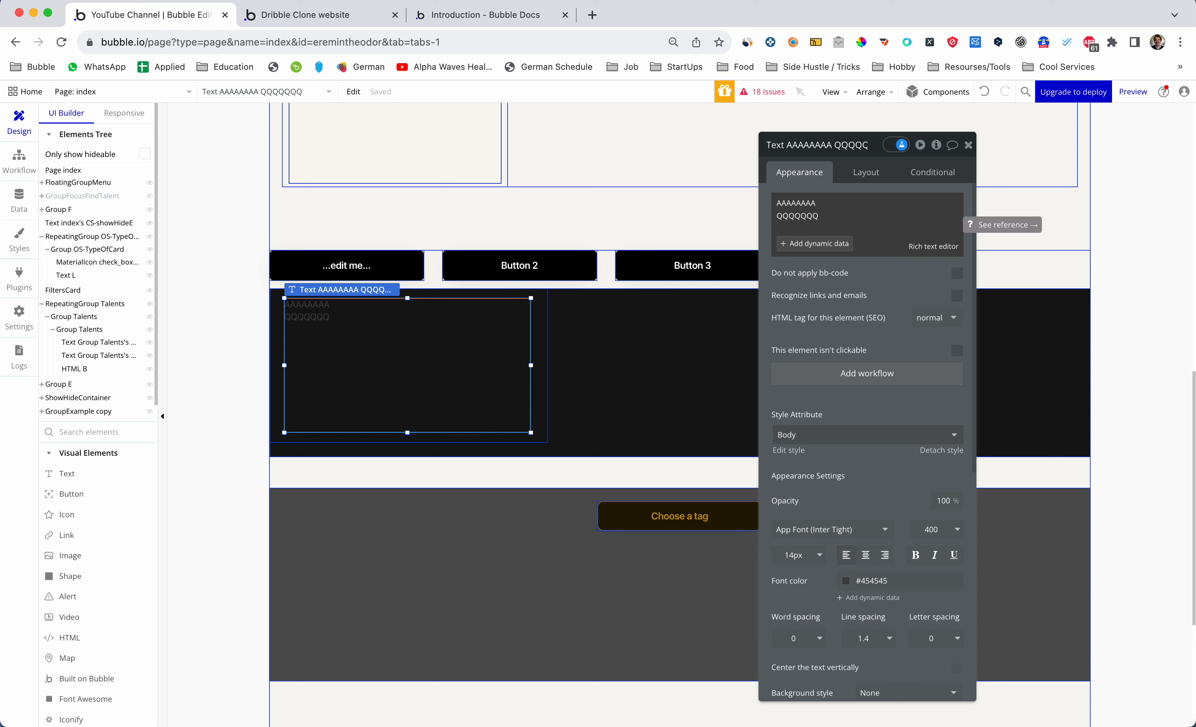
Fill the text element with repeated copies of the two sample lines to make a long multi-line block
key("Return")
key("super+v")
key("Return")
key("super+v")
key("Return")
key("super+v")
key("Return")
key("super+v")
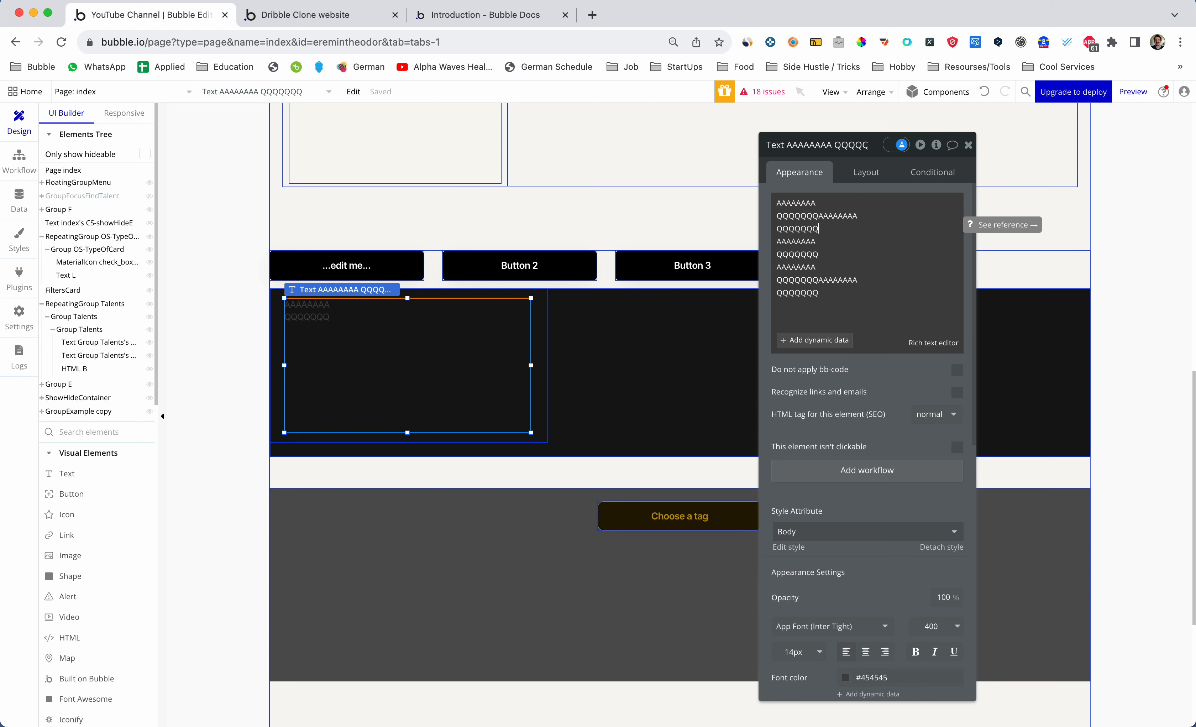
key("super+v")
key("super+v")
key("super+v")
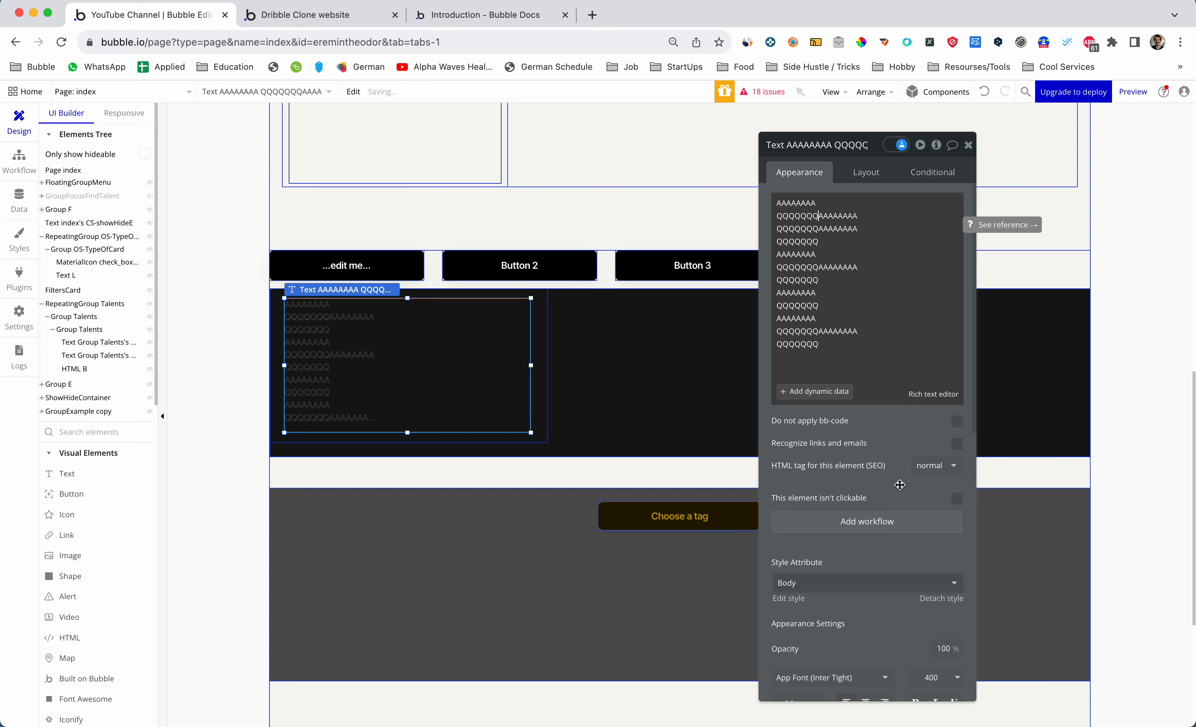
Set the sample text's font color to light grey #EDEDED
scroll(900, 485, "down", 10)
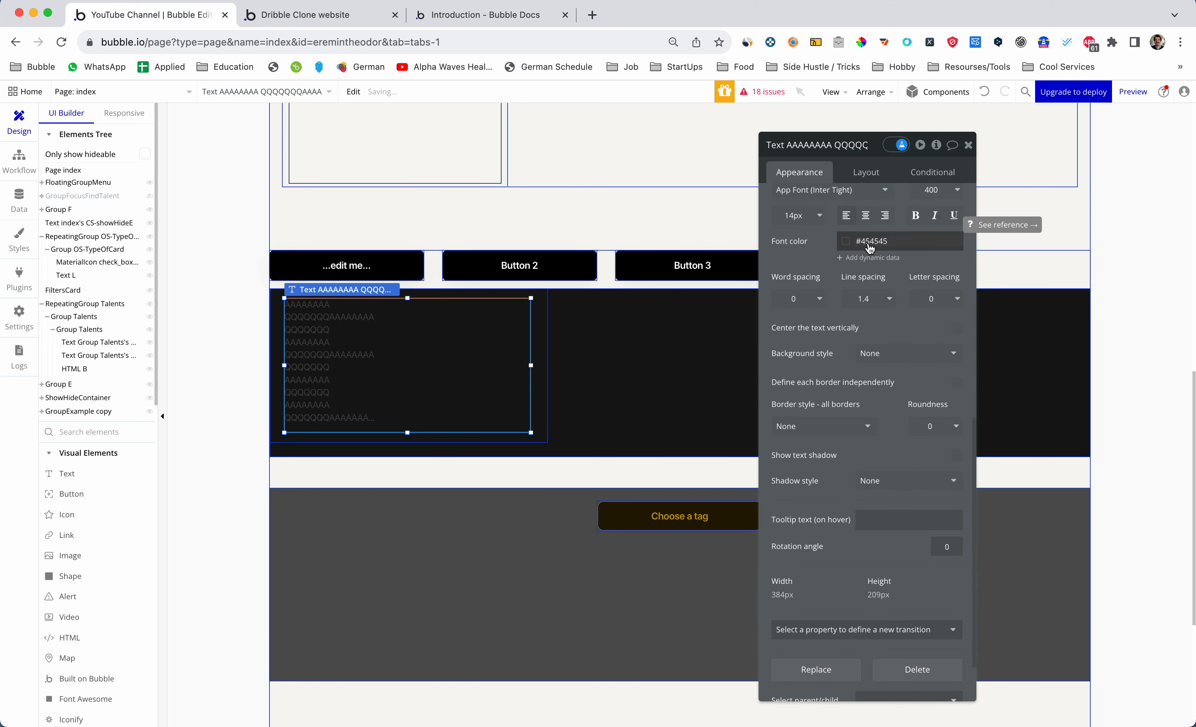
left_click(852, 245)
left_click_drag(843, 303, 823, 259)
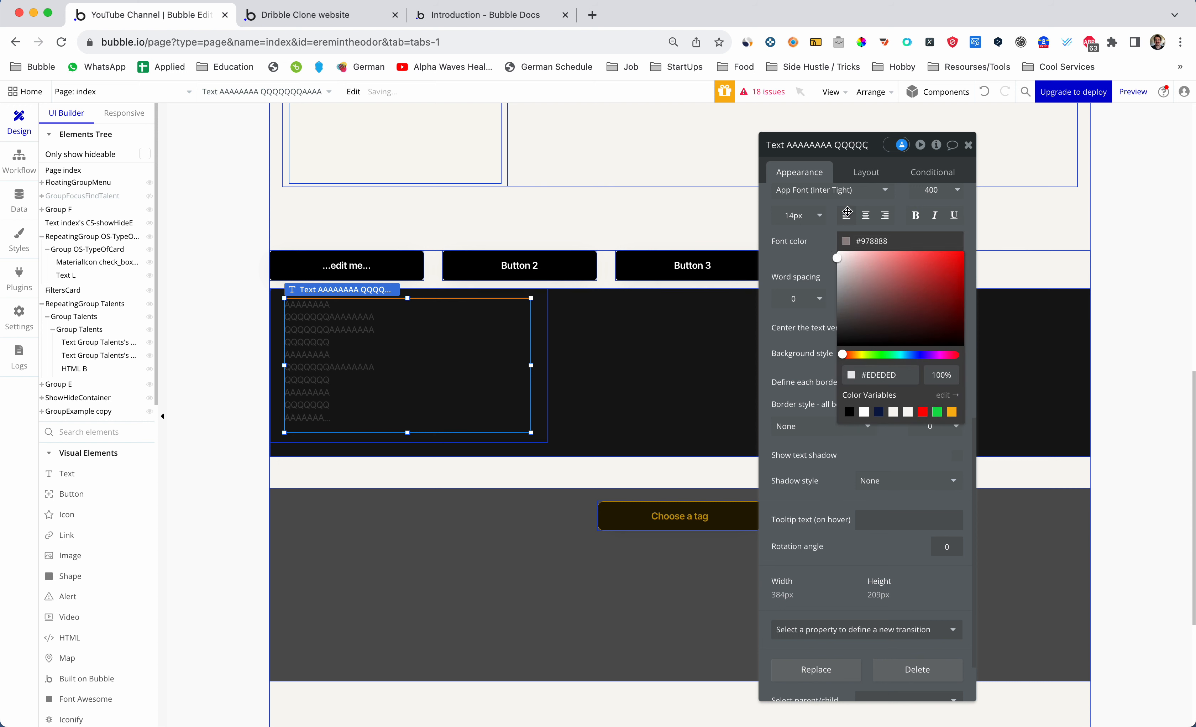
left_click(870, 176)
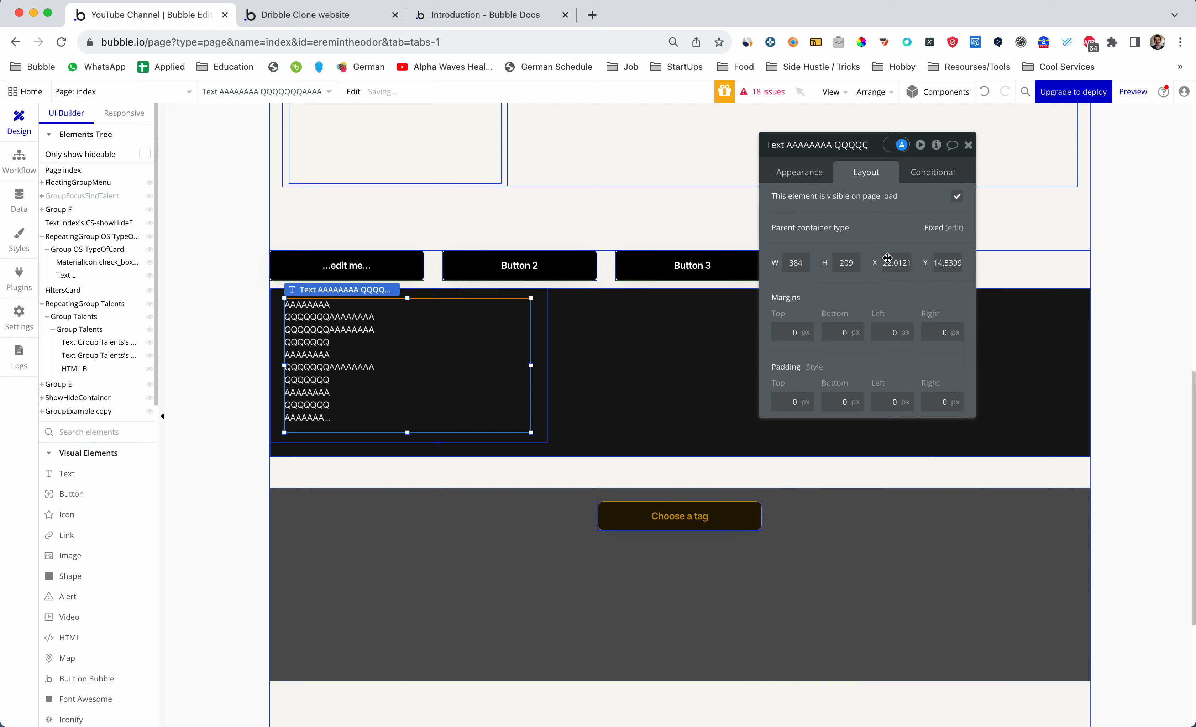
left_click(956, 197)
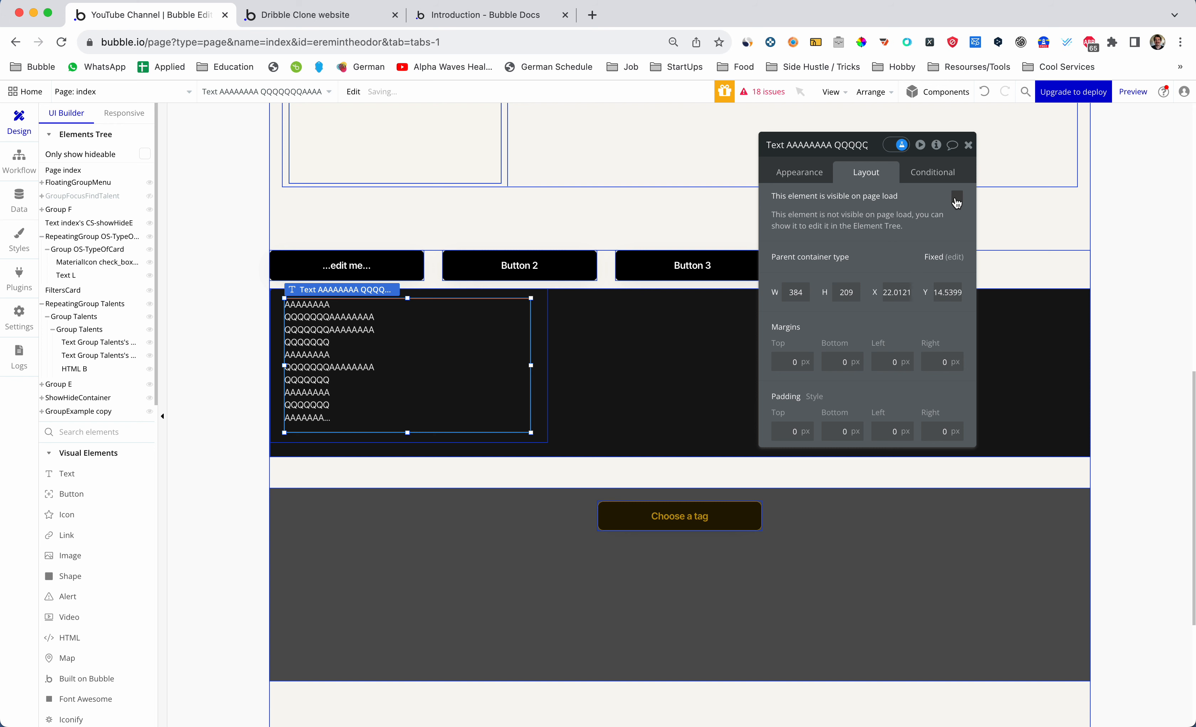
left_click(957, 200)
Set the container layout of the group holding the sample text to Row
left_click(609, 312)
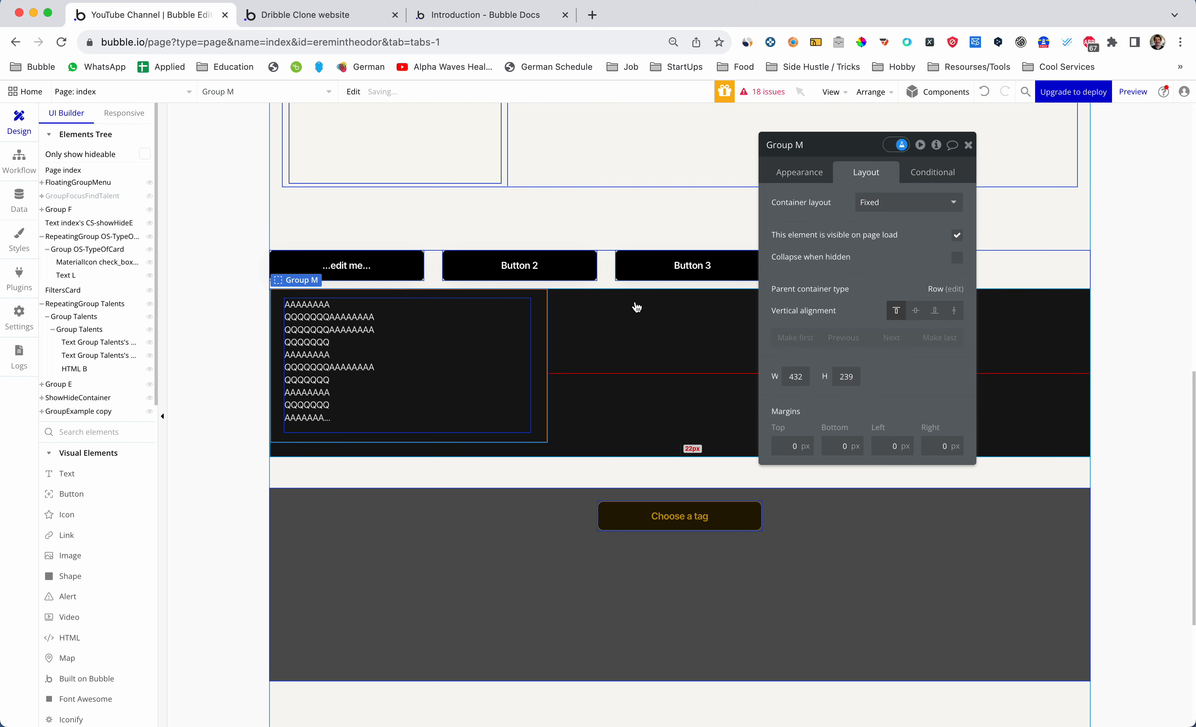
left_click(887, 203)
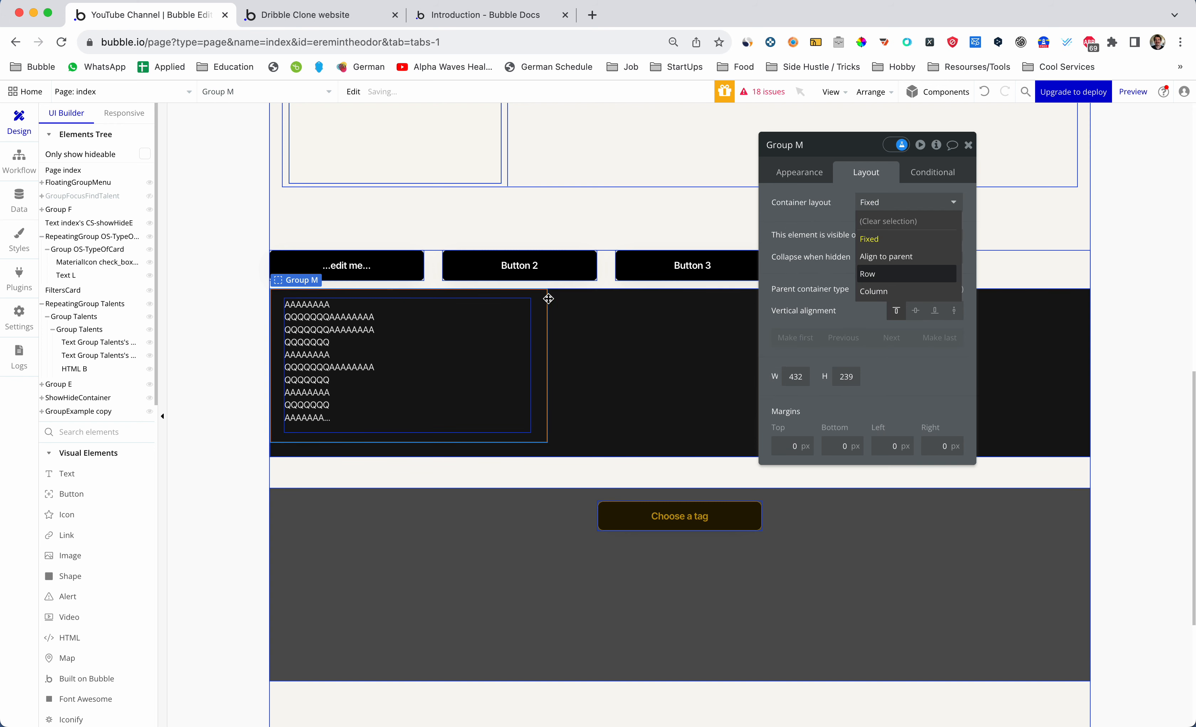
key("Return")
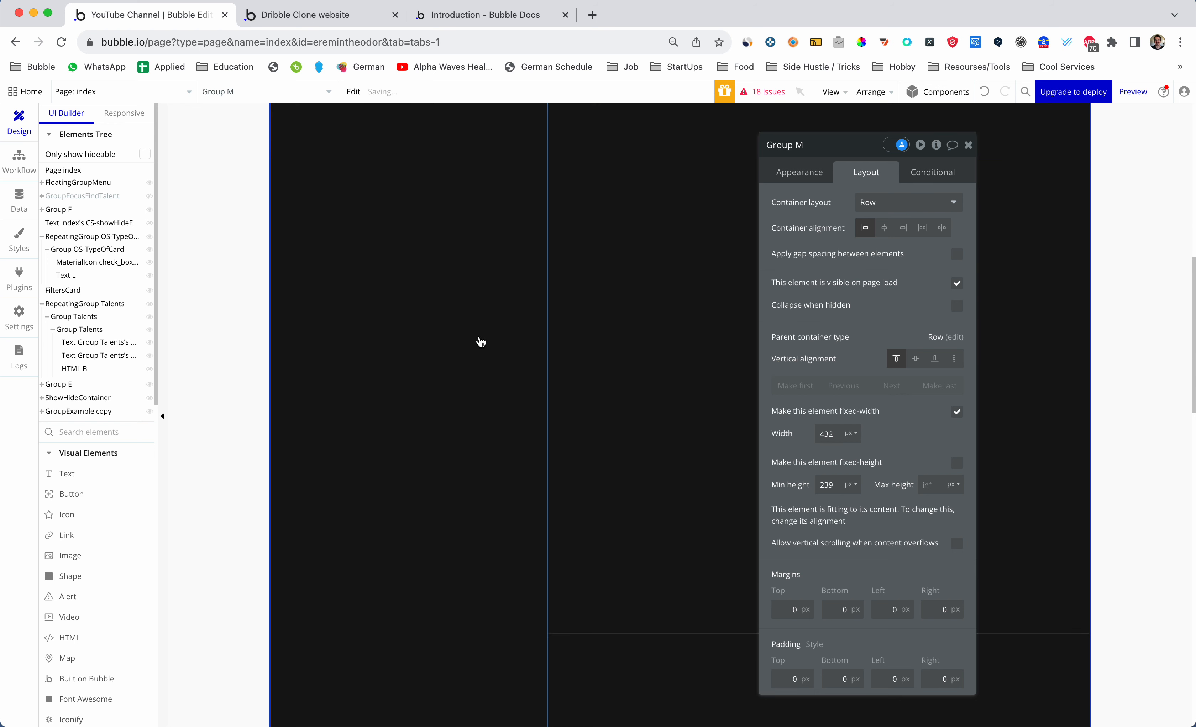
scroll(480, 341, "down", 10)
scroll(479, 341, "up", 10)
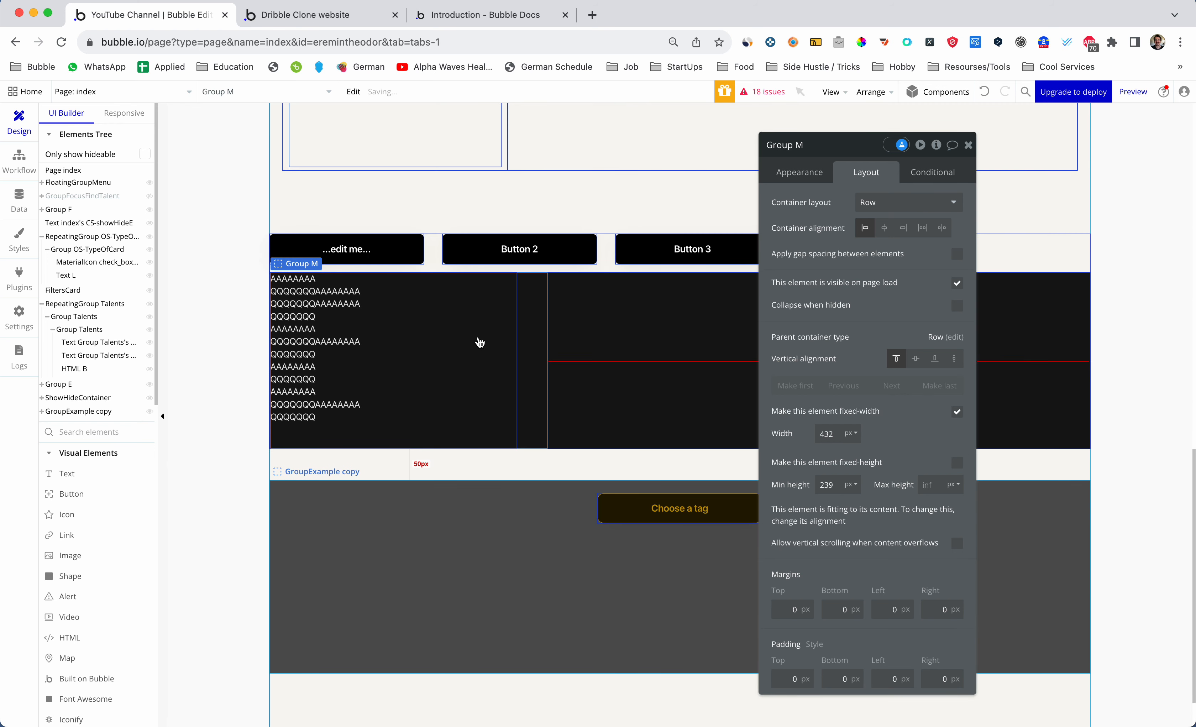
scroll(468, 356, "down", 2)
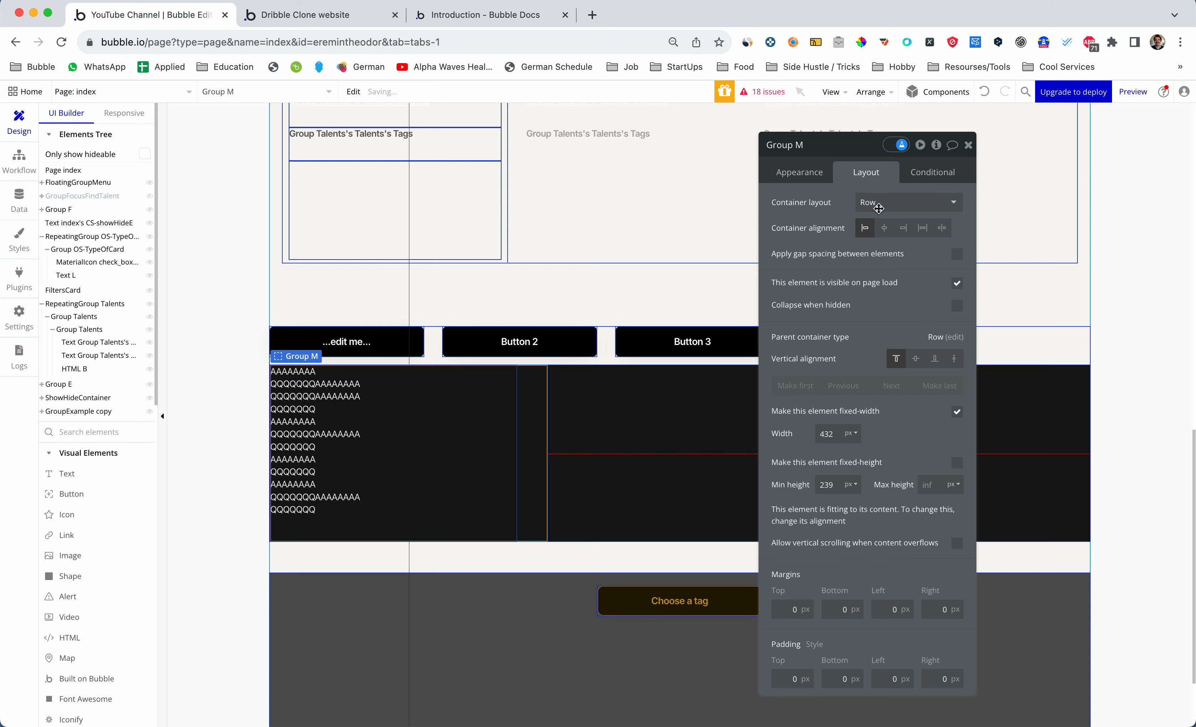
left_click(958, 322)
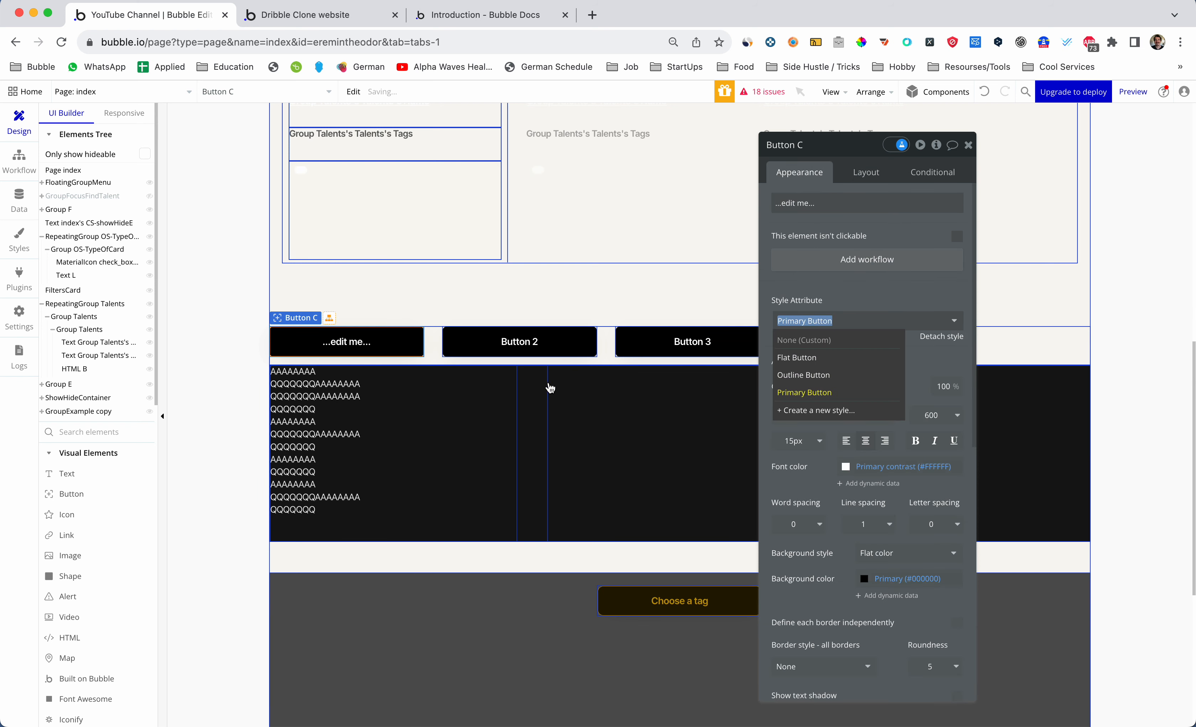
left_click(858, 285)
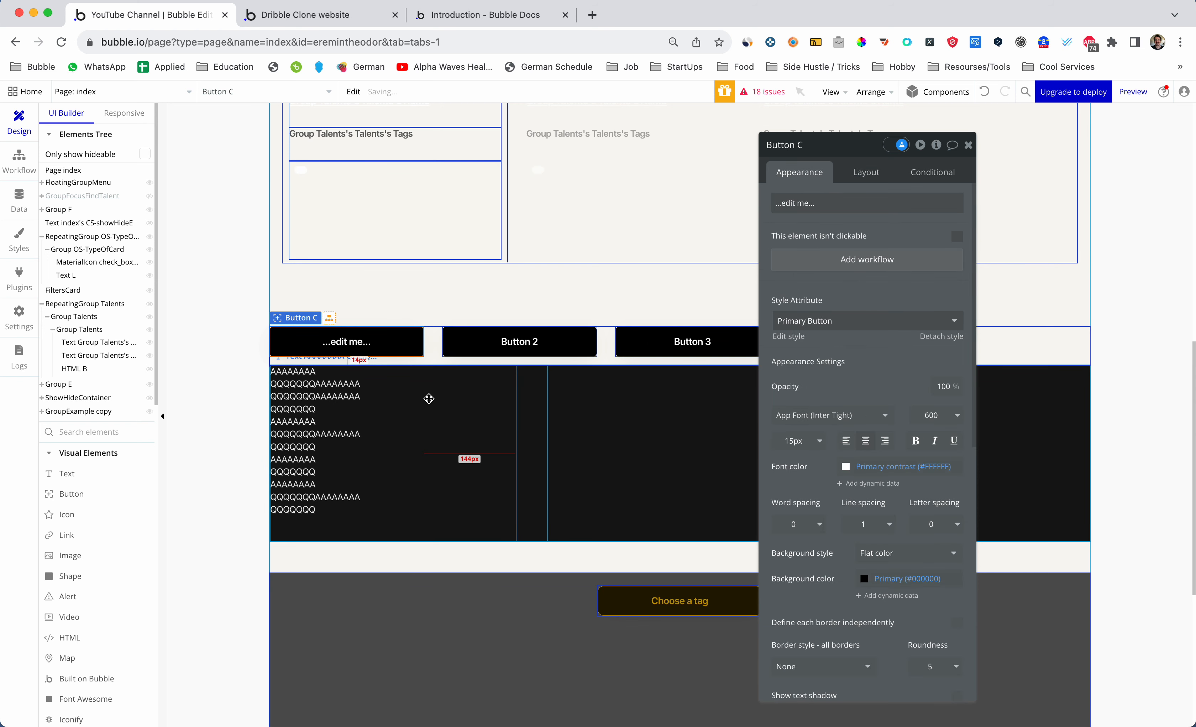
left_click(968, 145)
left_click(492, 426)
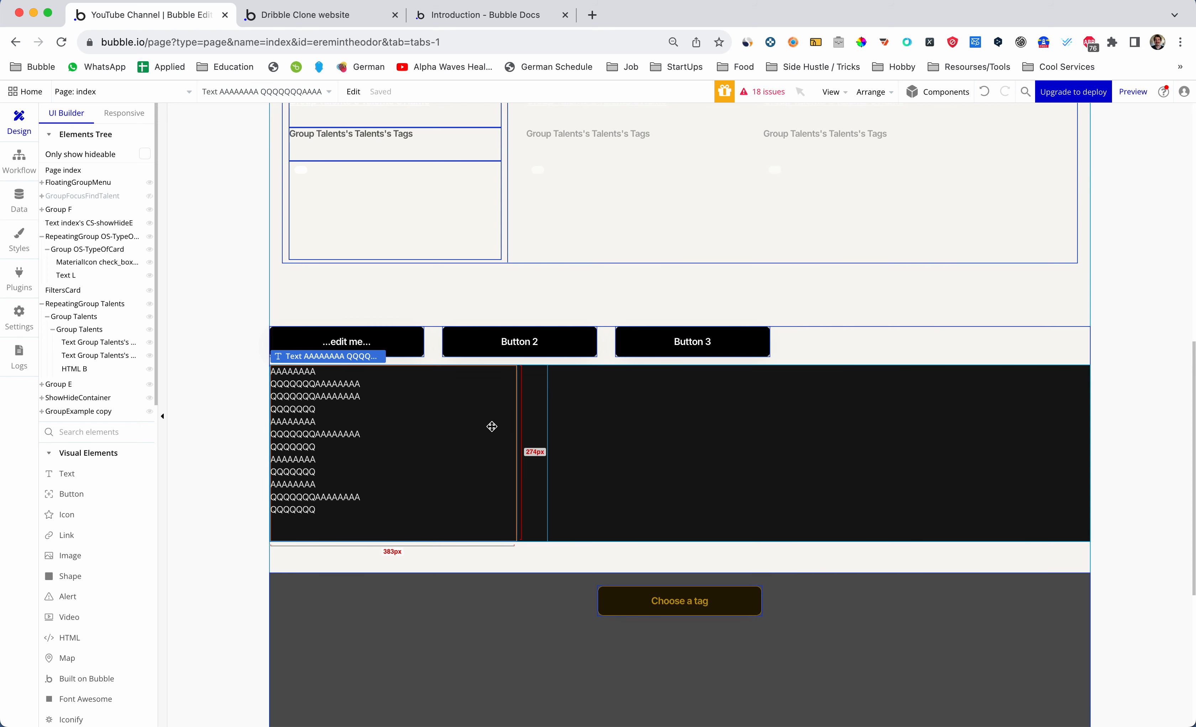
Change the first button's label to "Button 1" and close its properties
double_click(373, 337)
left_click(834, 204)
key("ctrl+a")
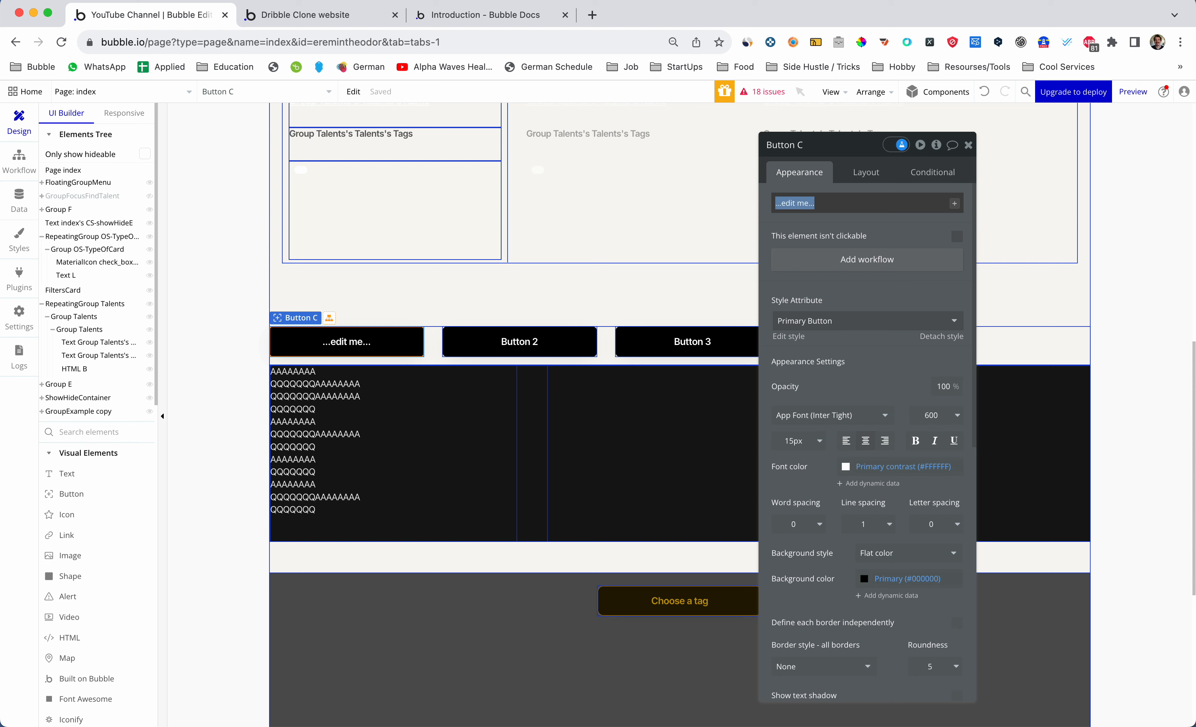
type("Button")
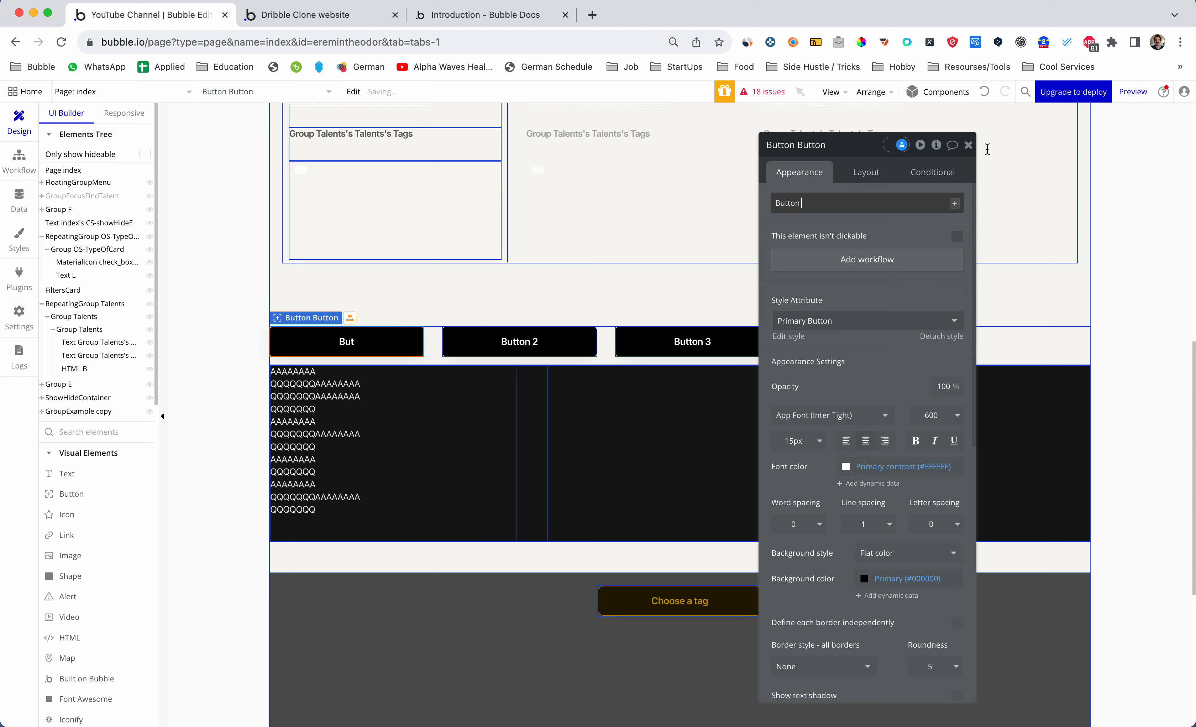
type(" 1")
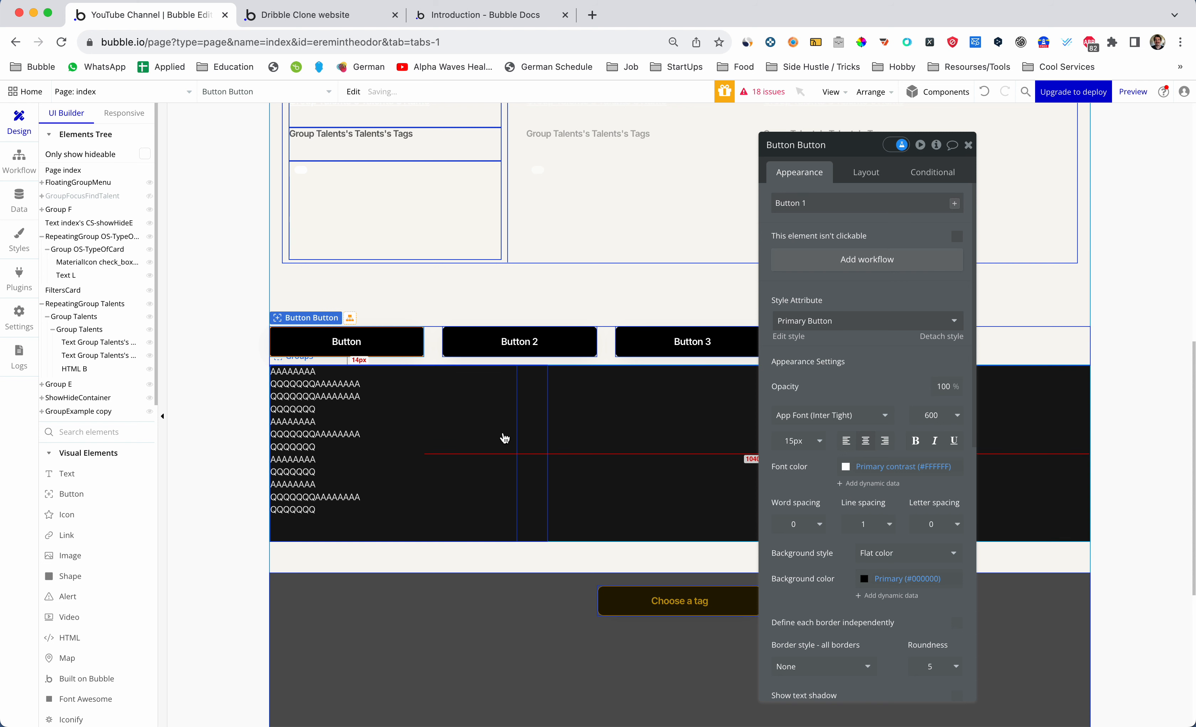
key("Escape")
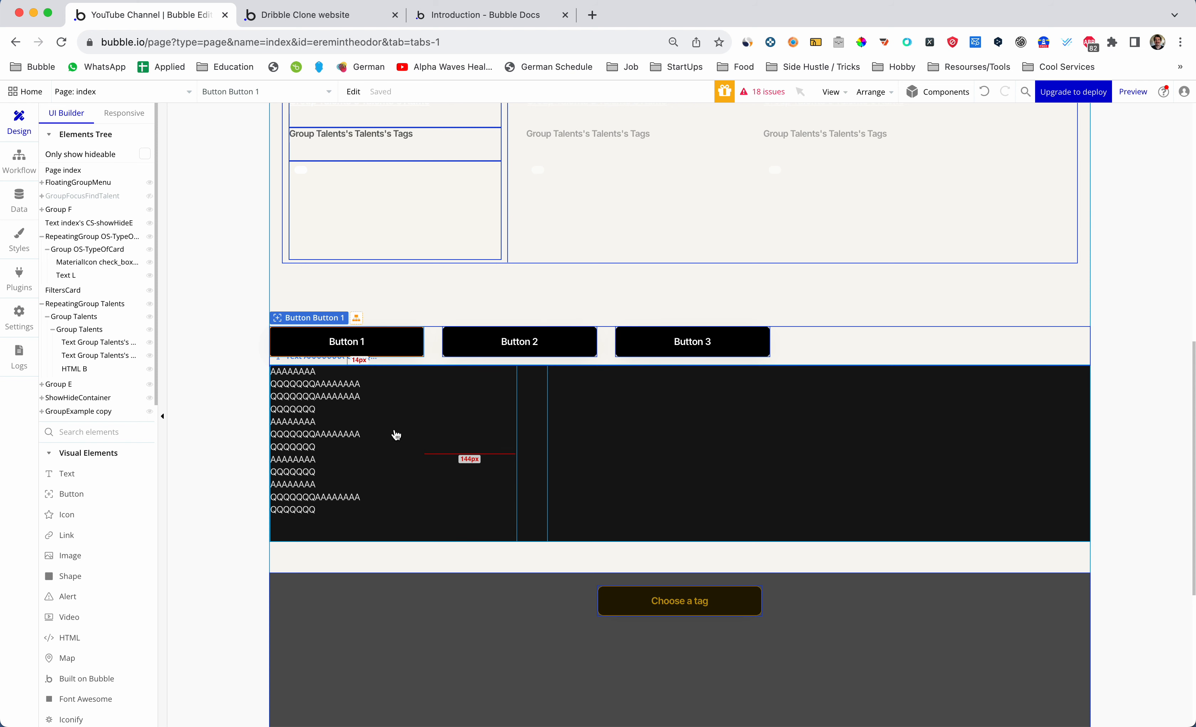
Open the index page's properties and bring up its element inspector with the custom states
scroll(396, 308, "up", 10)
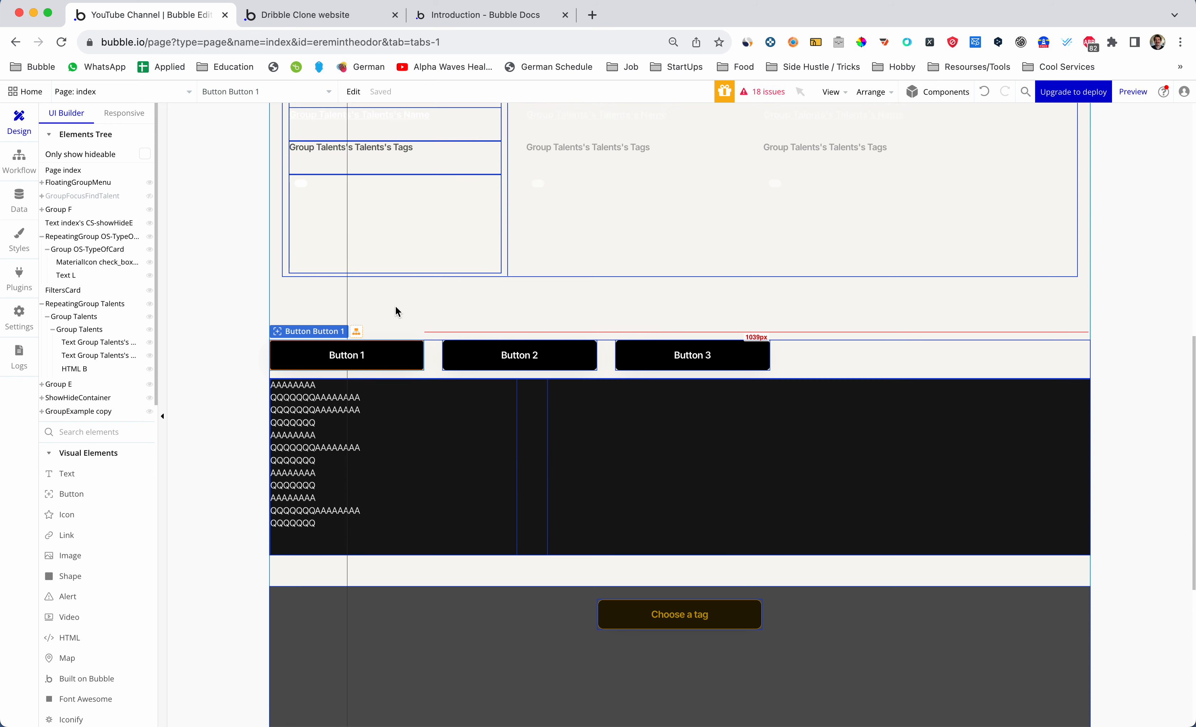
double_click(341, 225)
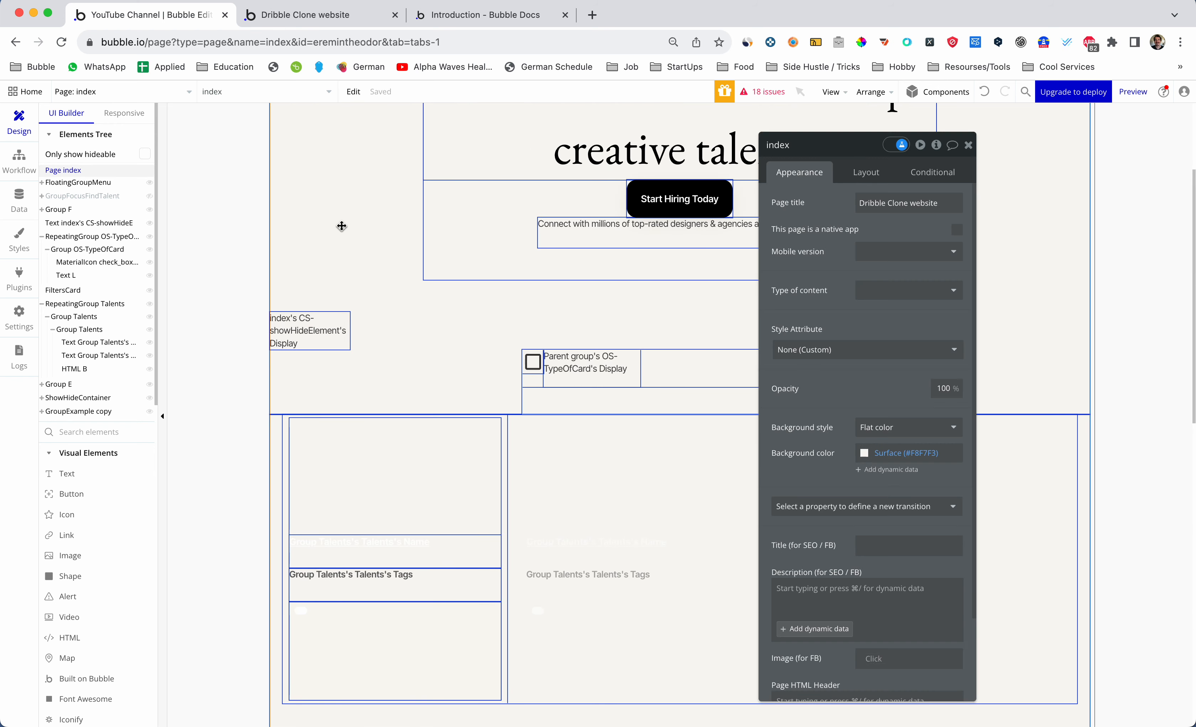
left_click(947, 178)
left_click(862, 175)
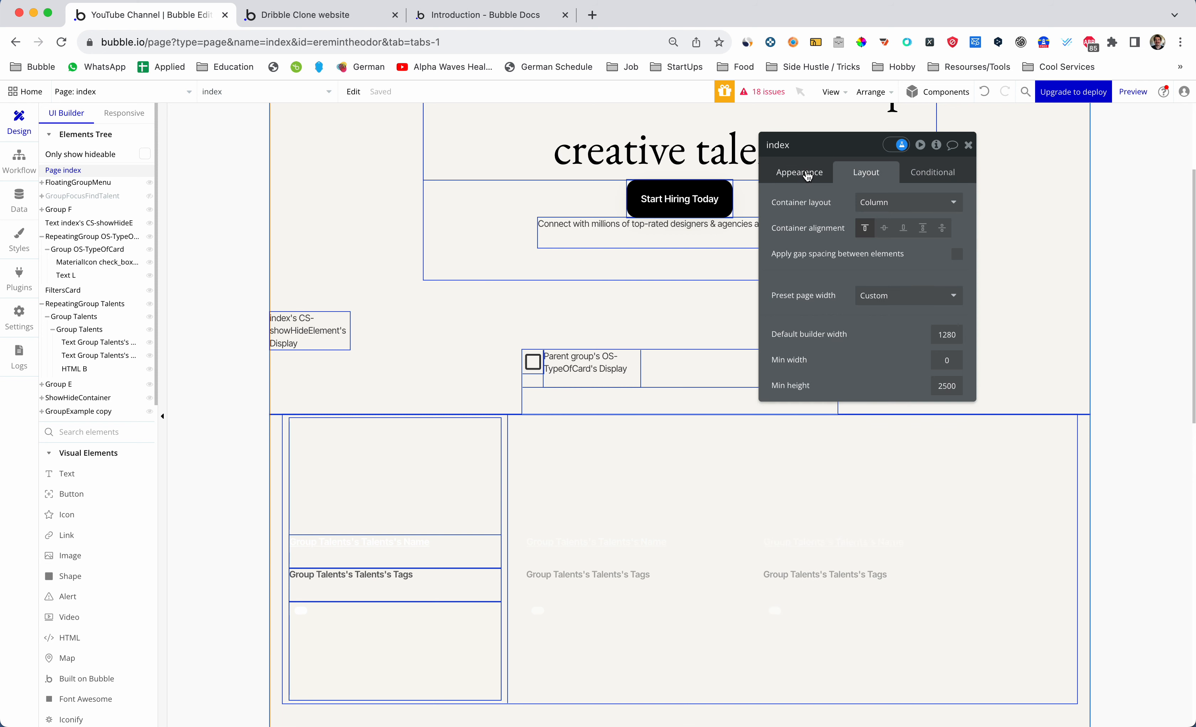
left_click(808, 177)
scroll(499, 189, "up", 2)
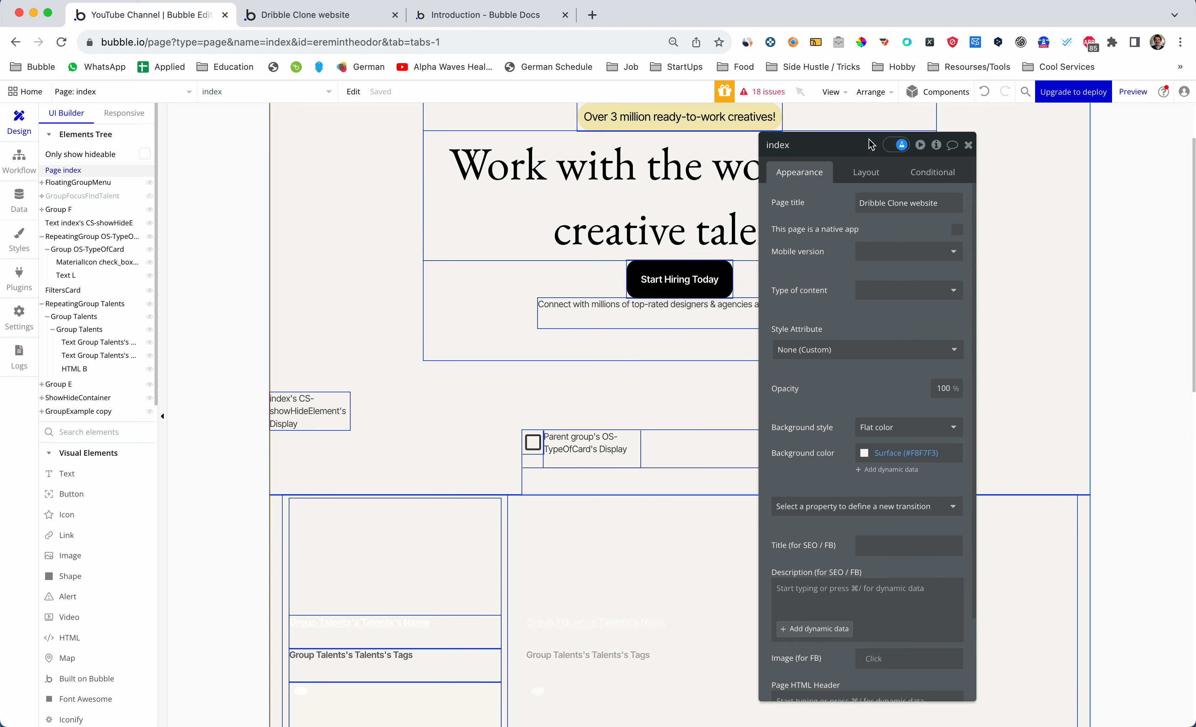
left_click(937, 146)
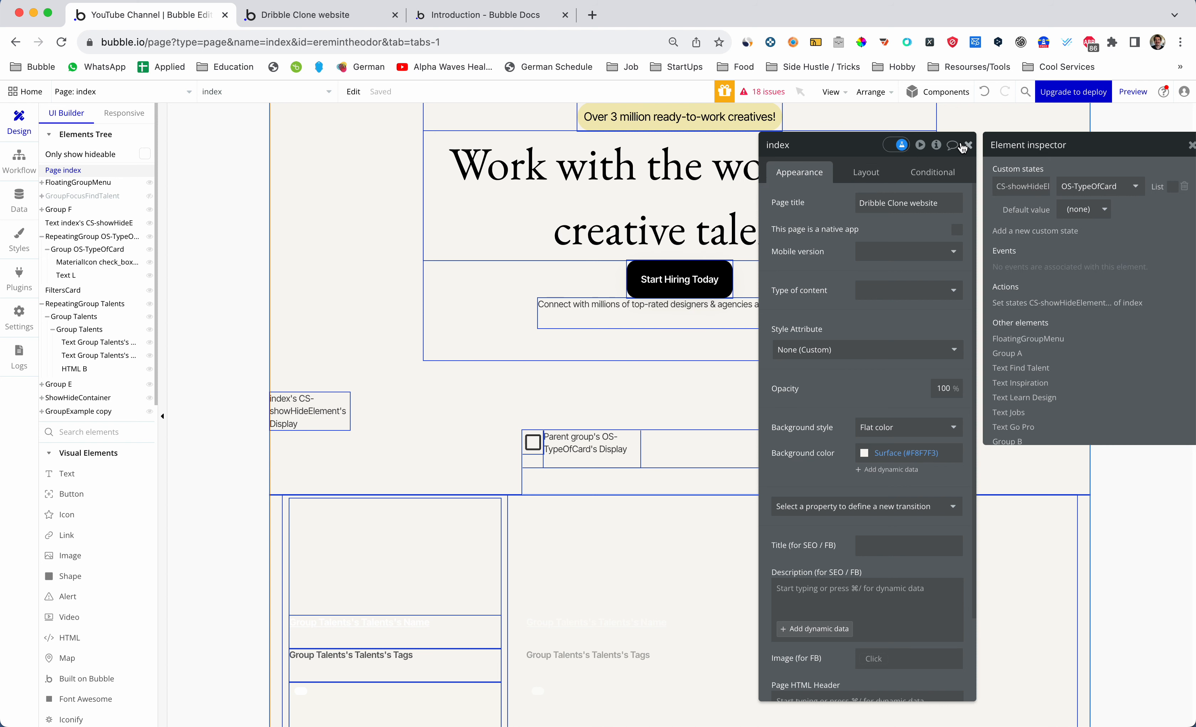
Create a custom state named "CS-showHideContent" of type number on the index page
left_click_drag(868, 145, 428, 116)
left_click(614, 199)
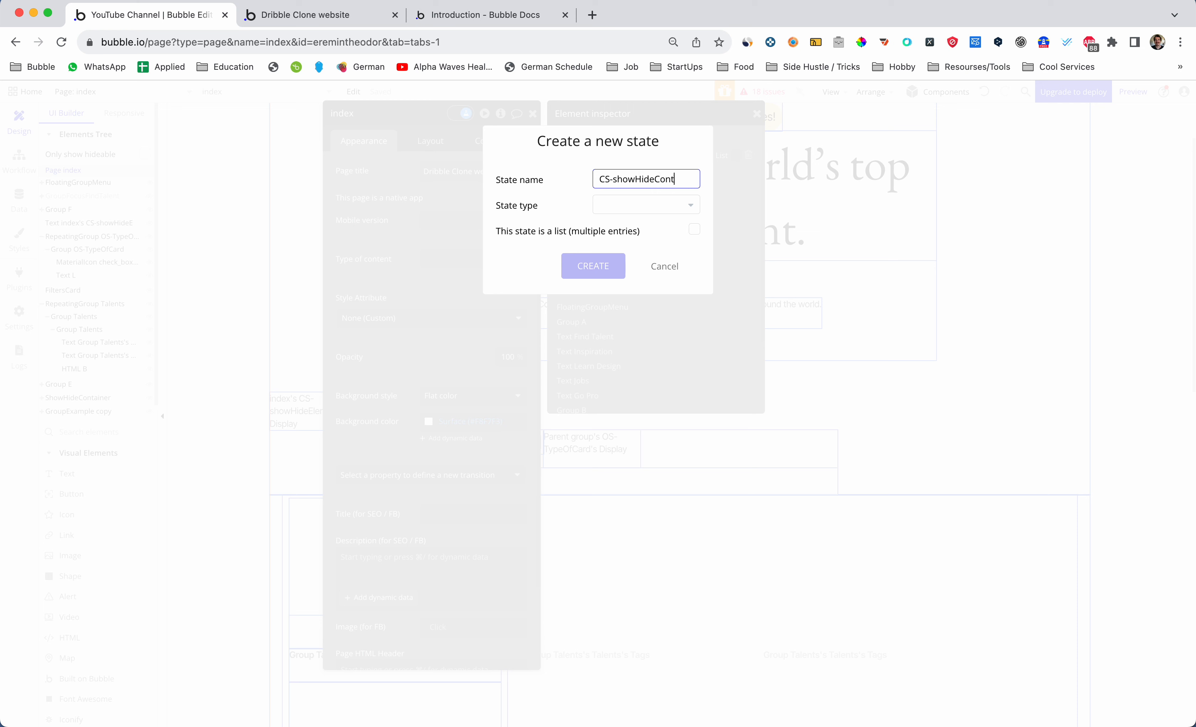
key("super+l")
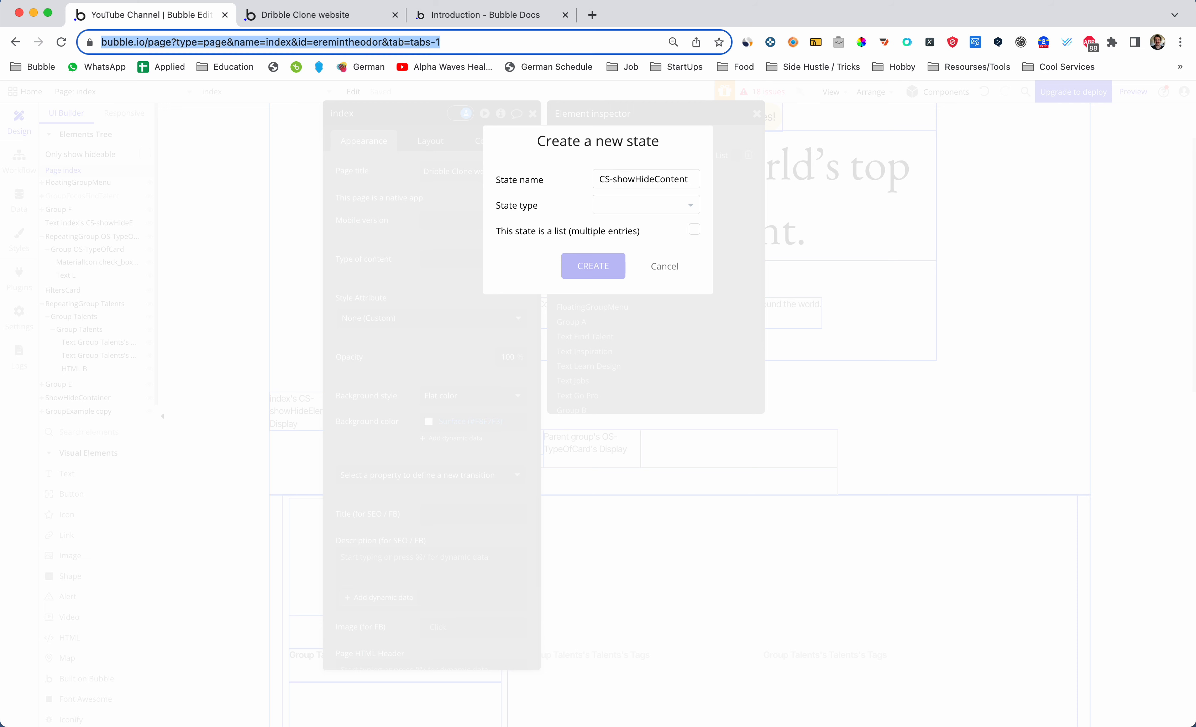
left_click(672, 206)
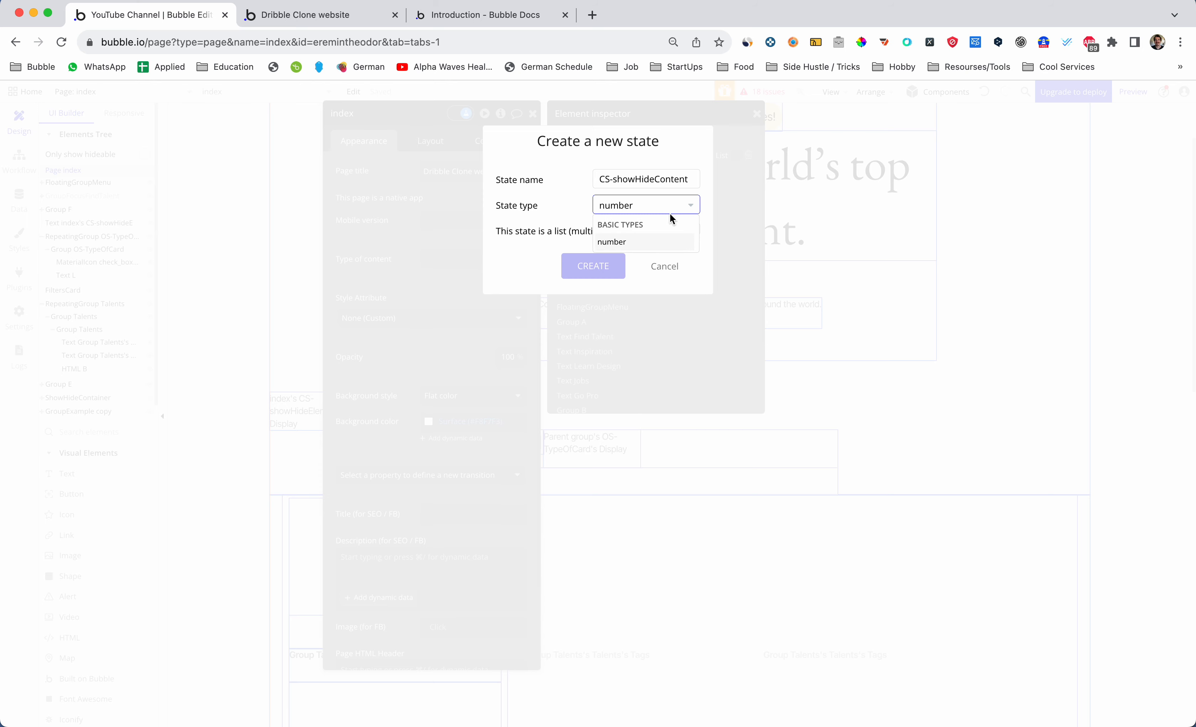
left_click(659, 241)
left_click(606, 265)
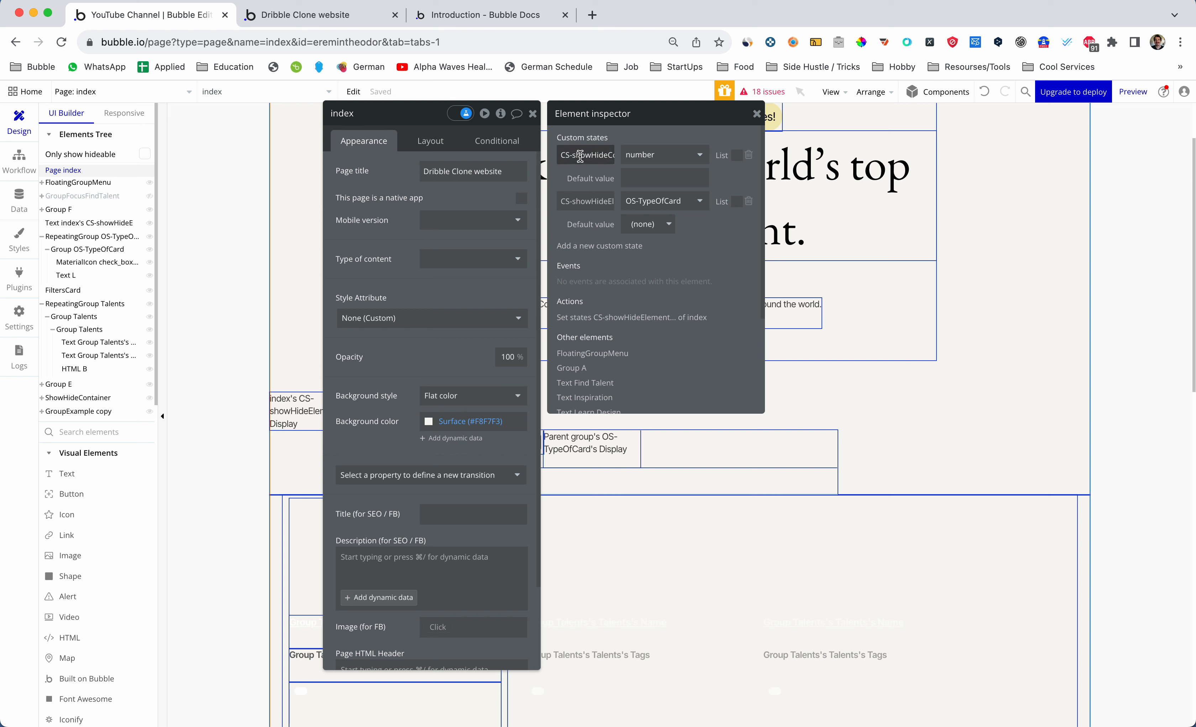
Rename the new number state to "CS-showHideText" and close the element inspector
left_click_drag(580, 156, 651, 164)
type("CS-s")
left_click(585, 198)
key("Down")
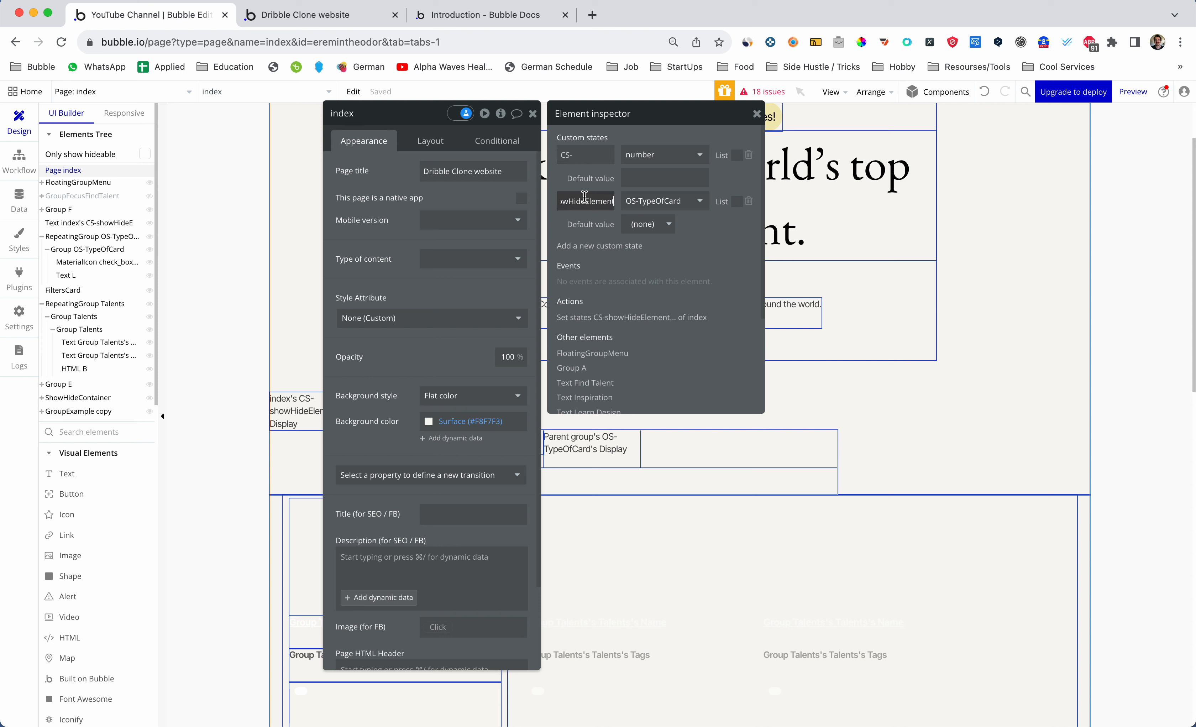
left_click(582, 161)
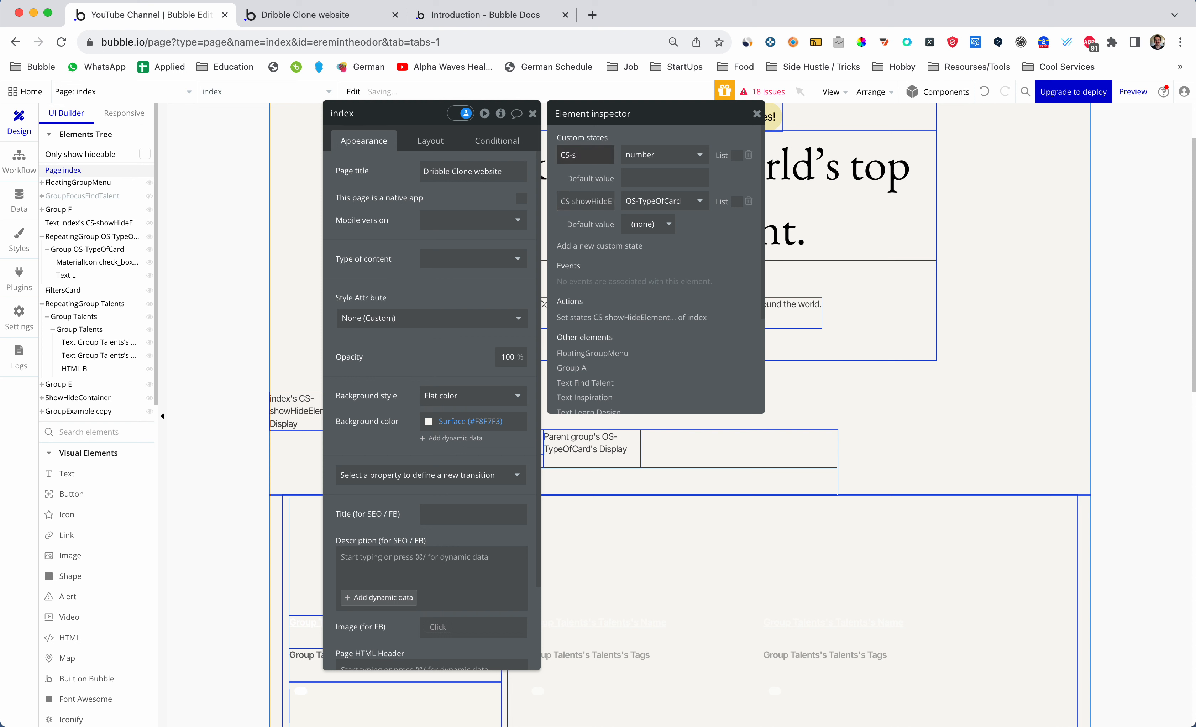
type("howHideText")
left_click(656, 175)
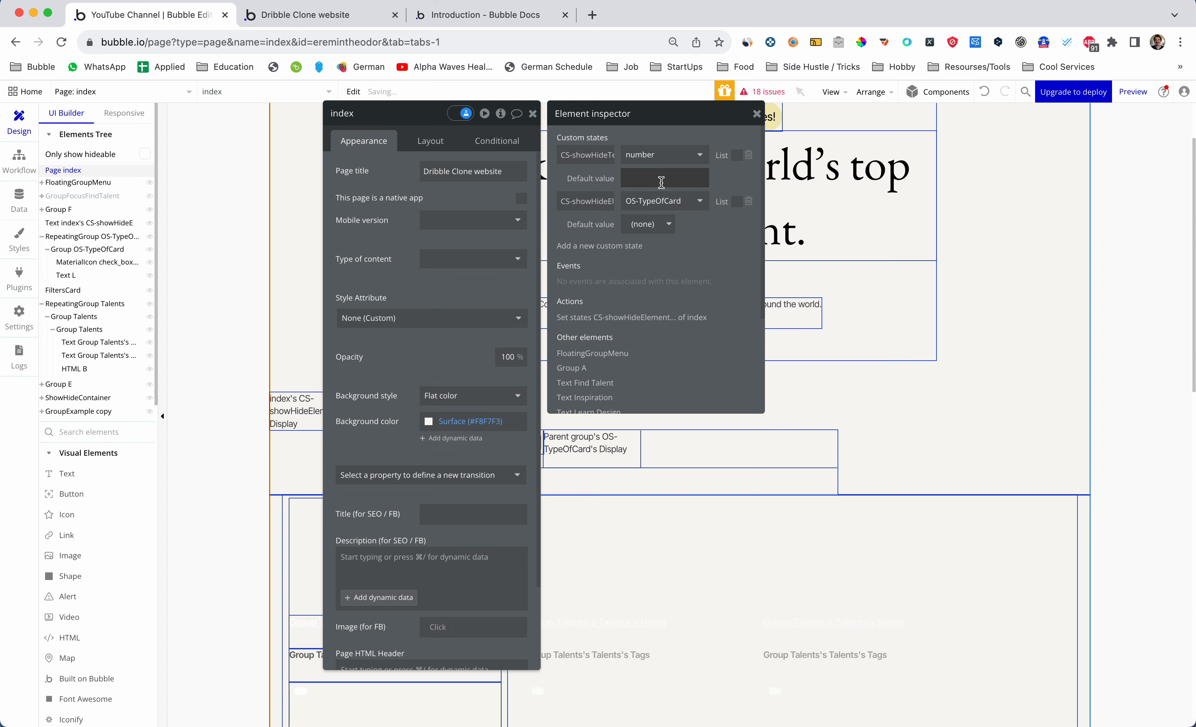
left_click(756, 114)
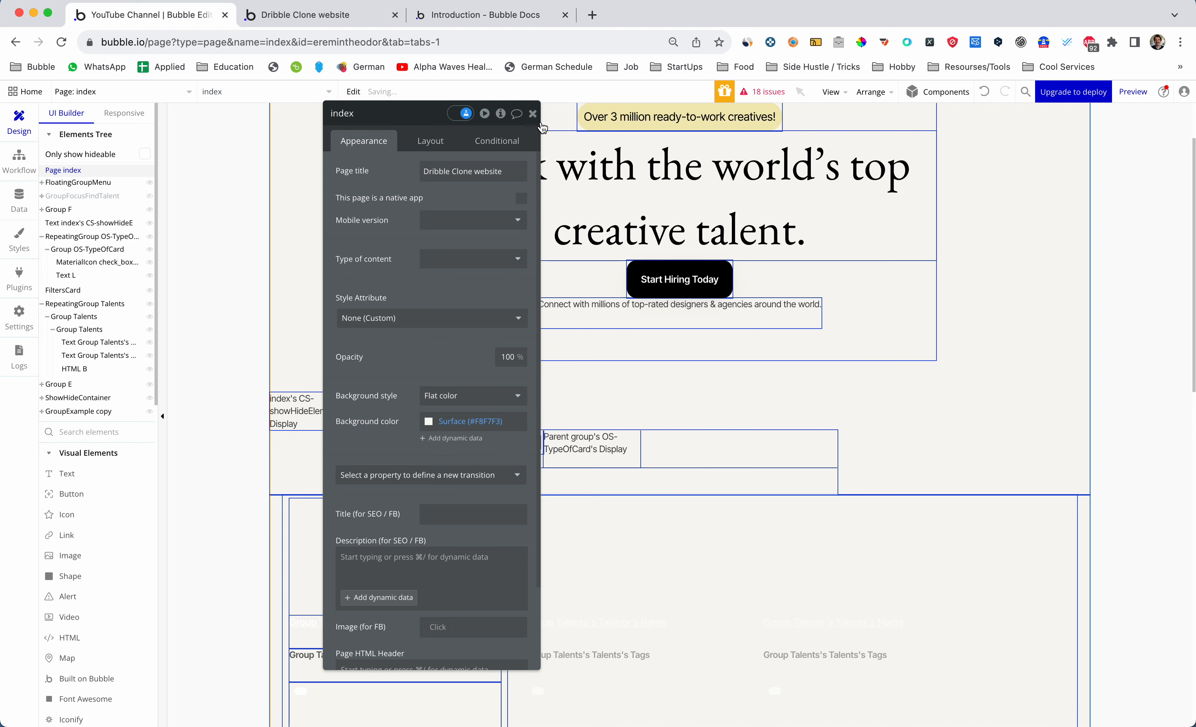
Close the index page's properties and create a click workflow for Button 1
left_click(533, 114)
scroll(362, 358, "down", 12)
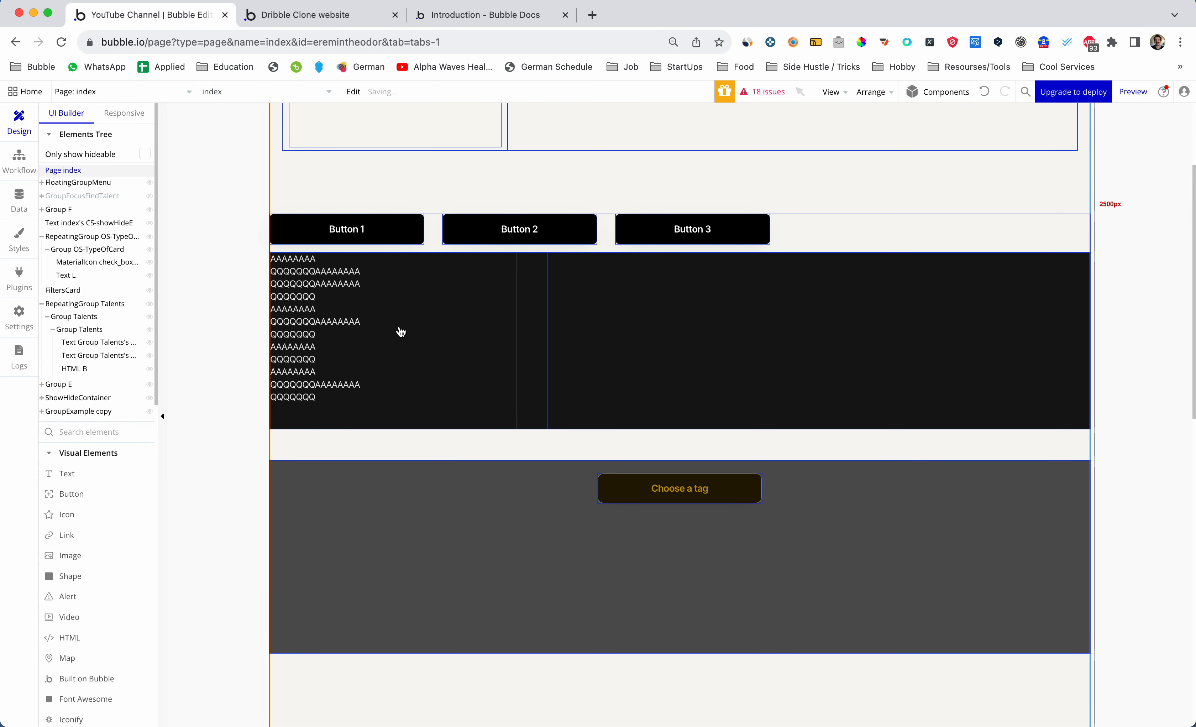
left_click(385, 241)
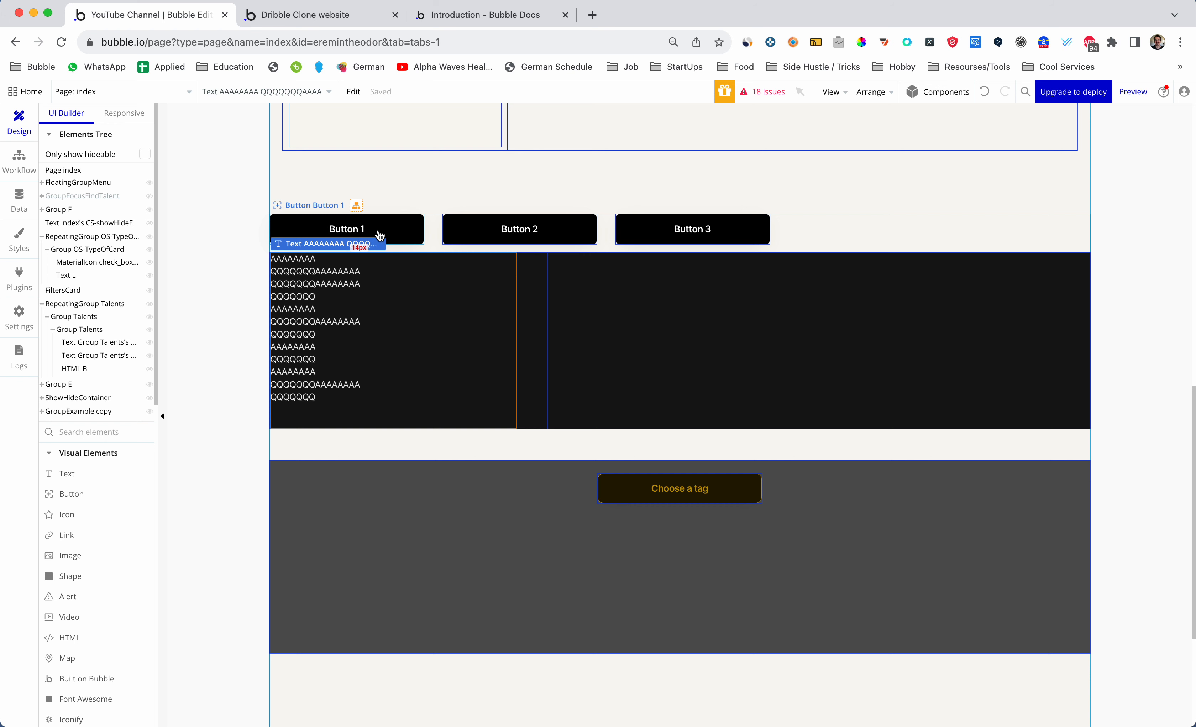
left_click(377, 229)
double_click(377, 230)
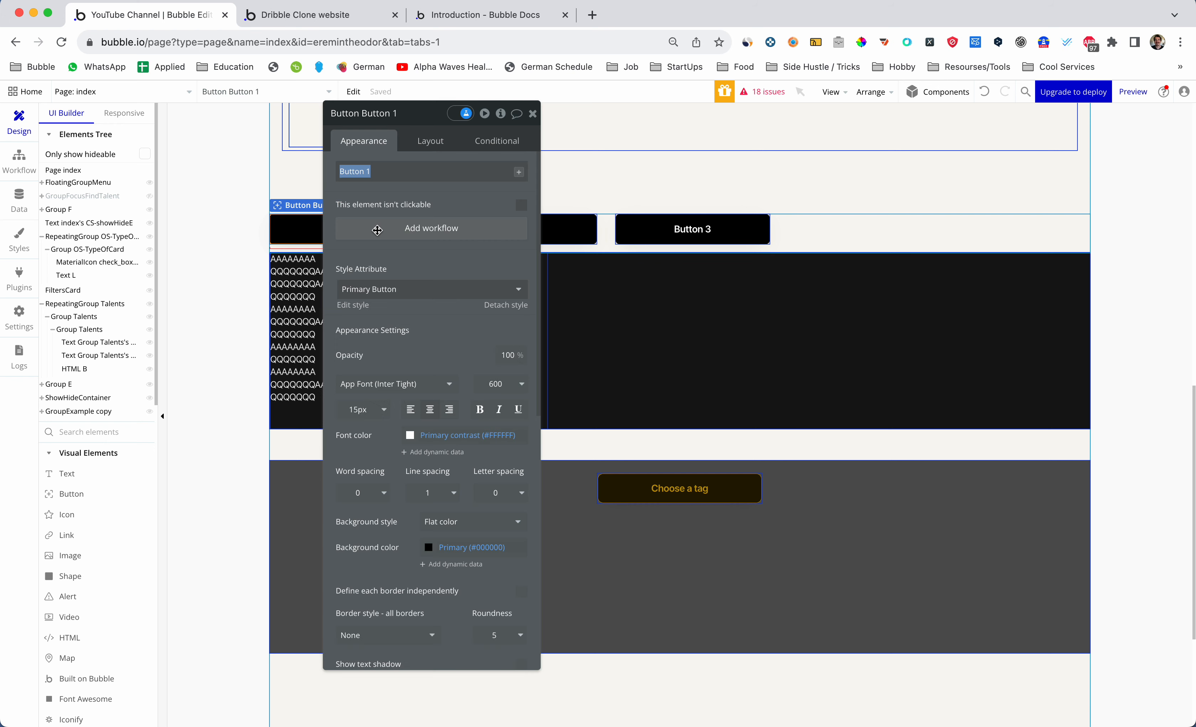
left_click(381, 234)
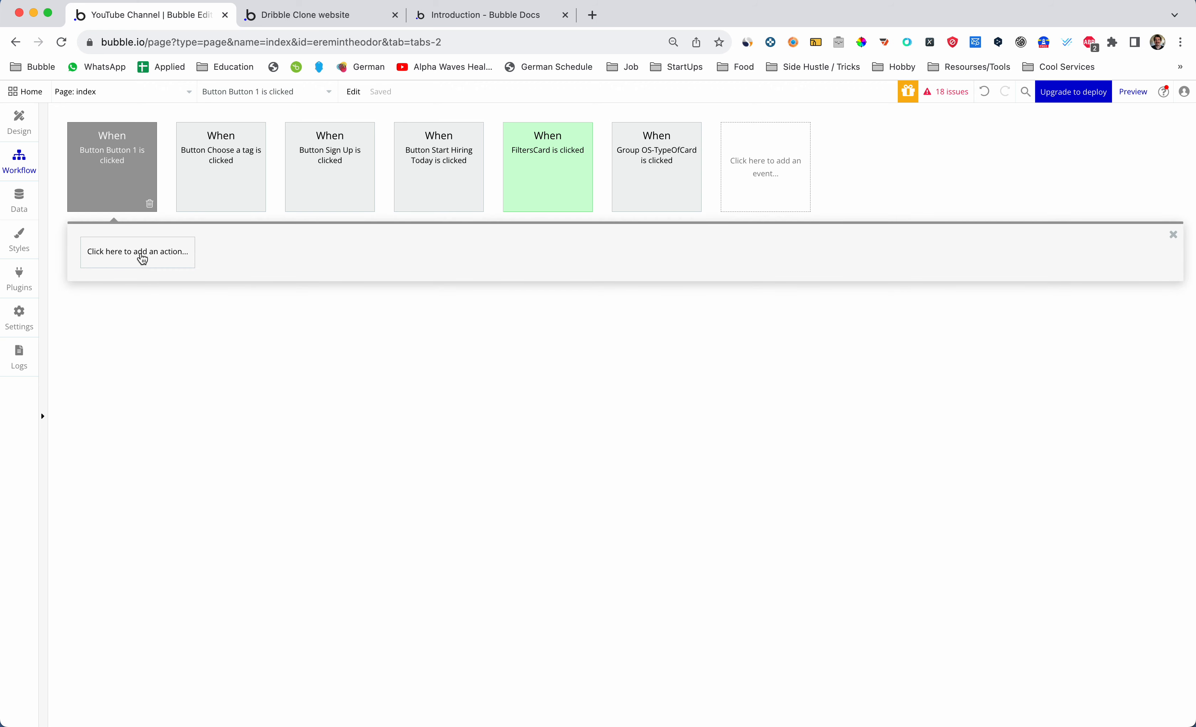
Add a Set state action to the Button 1 workflow with index as its element
left_click(142, 259)
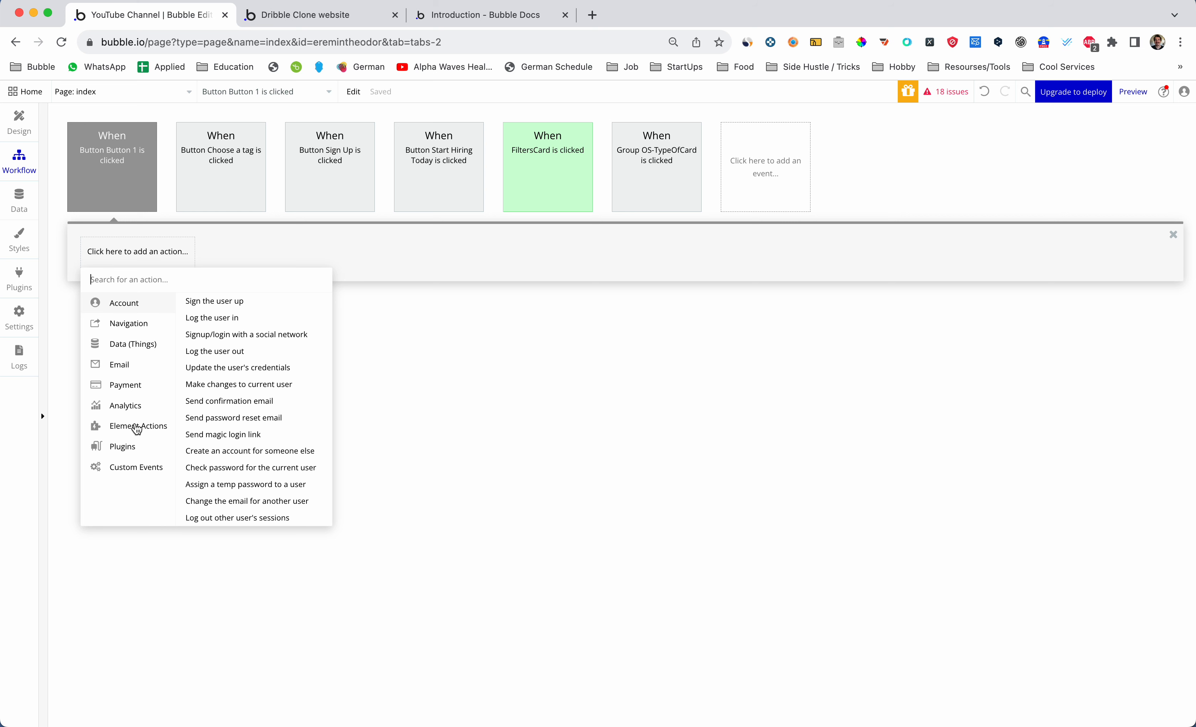
mouse_move(137, 428)
left_click(281, 341)
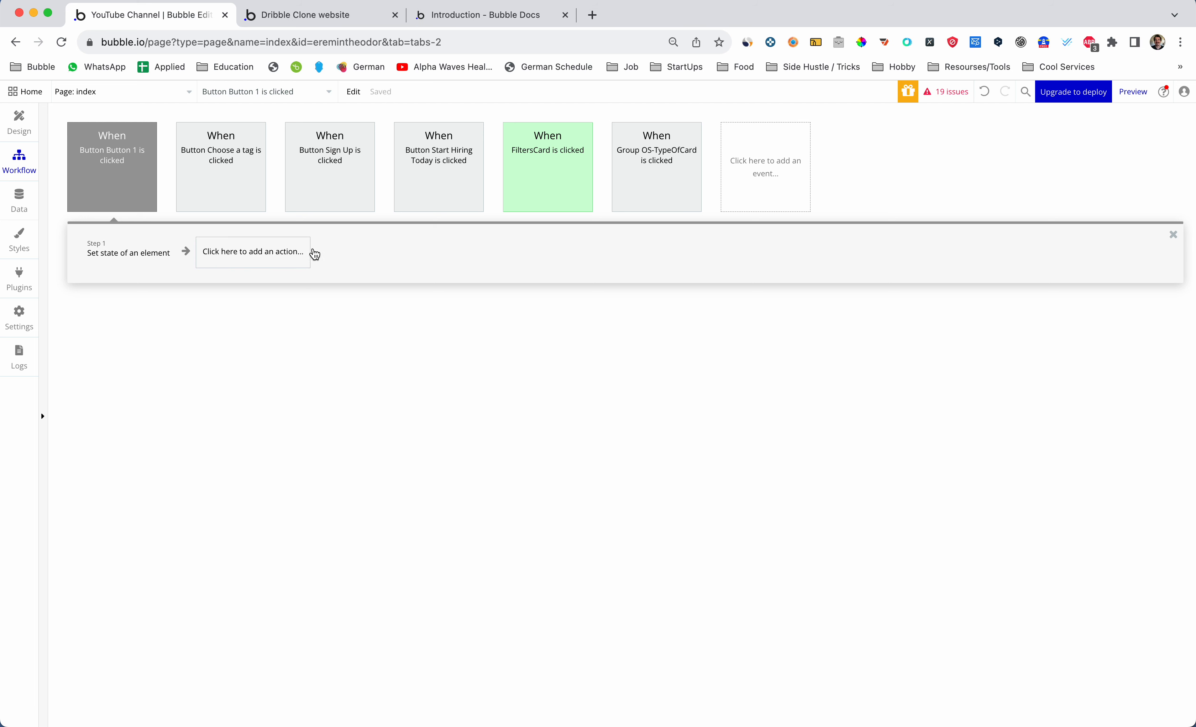
left_click(436, 147)
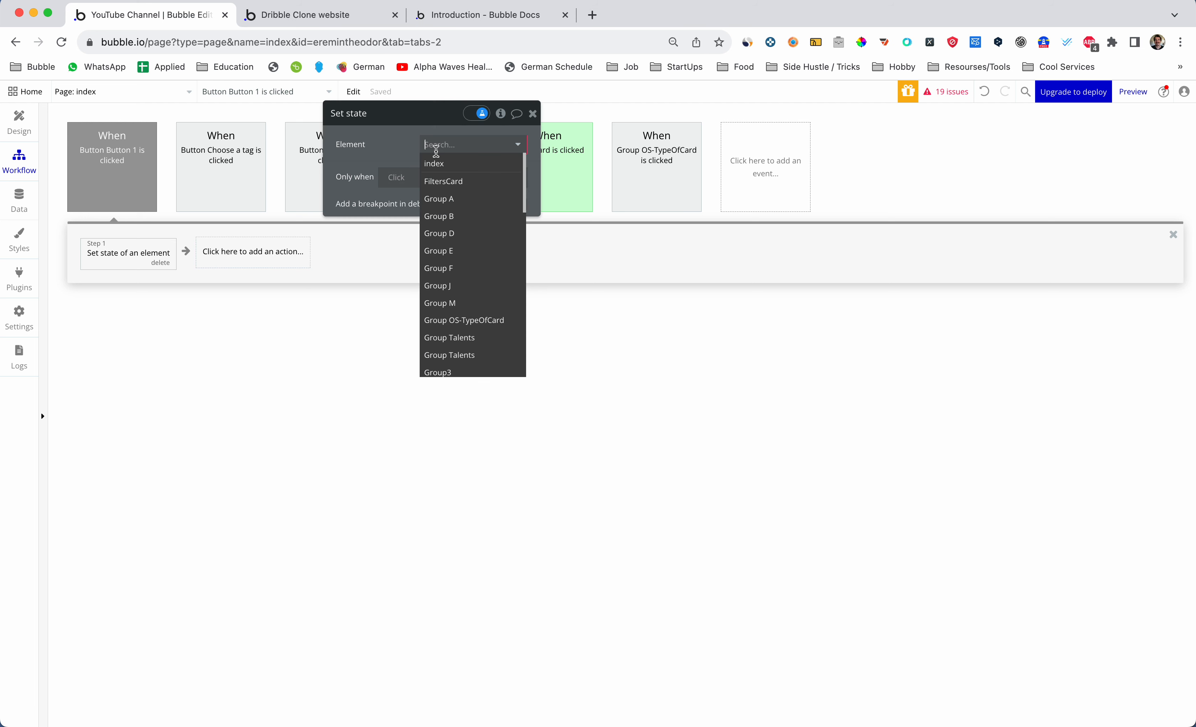
left_click(439, 164)
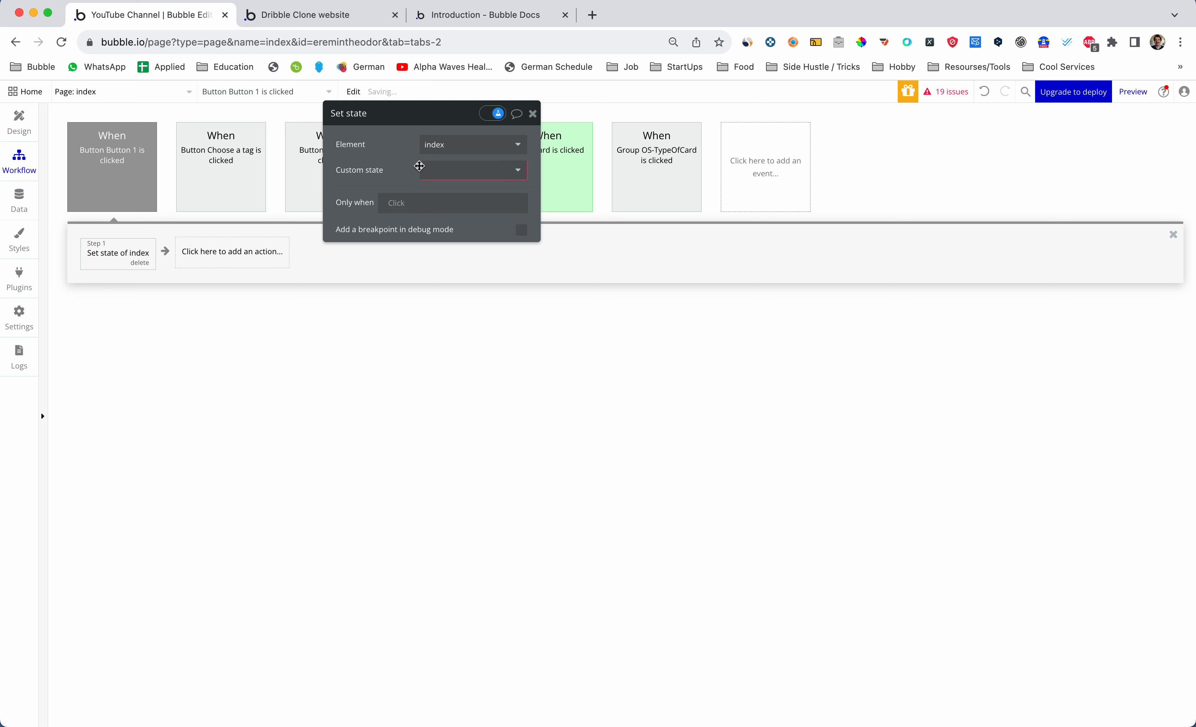
Choose the custom state CS-showHideText for the Button 1 action and set its value to 1
left_click(444, 169)
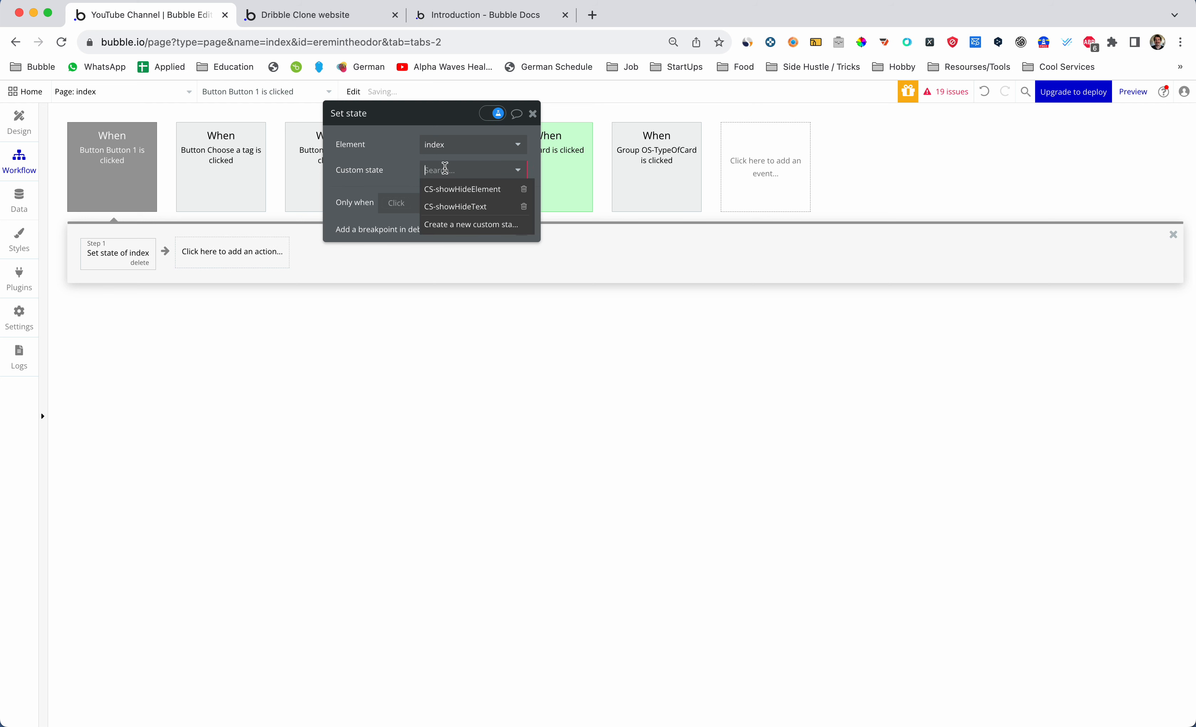
type("CS")
left_click(456, 208)
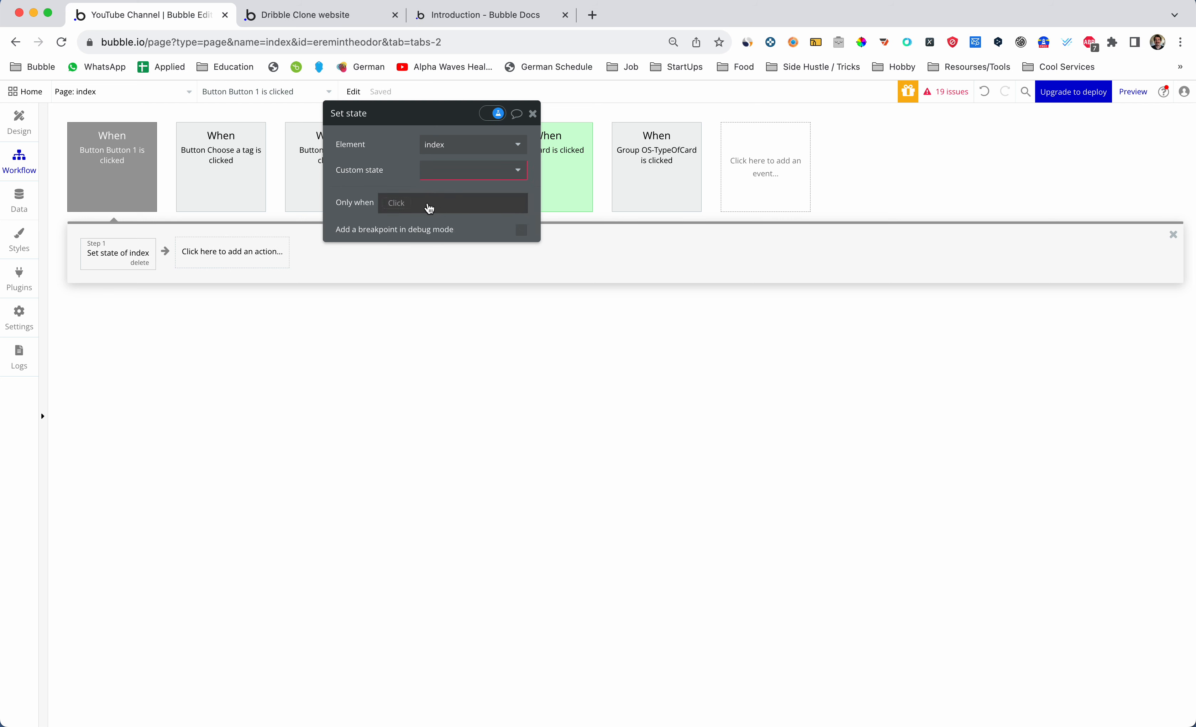
left_click(437, 202)
type("1")
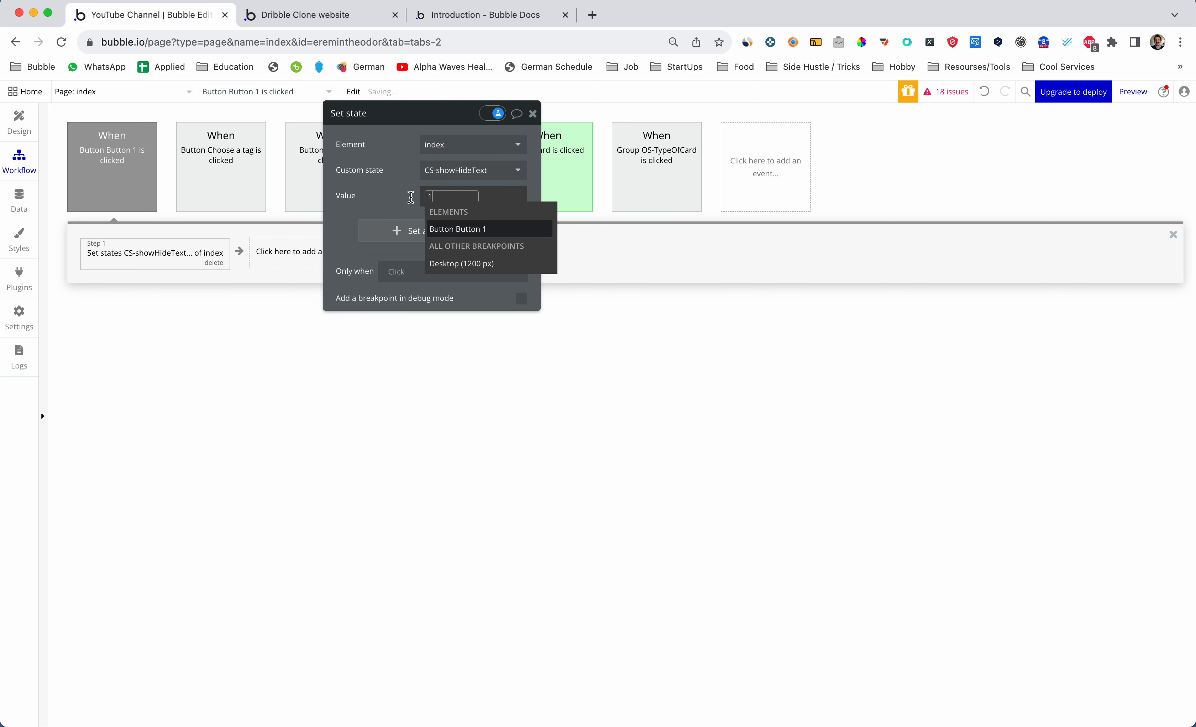
left_click(362, 184)
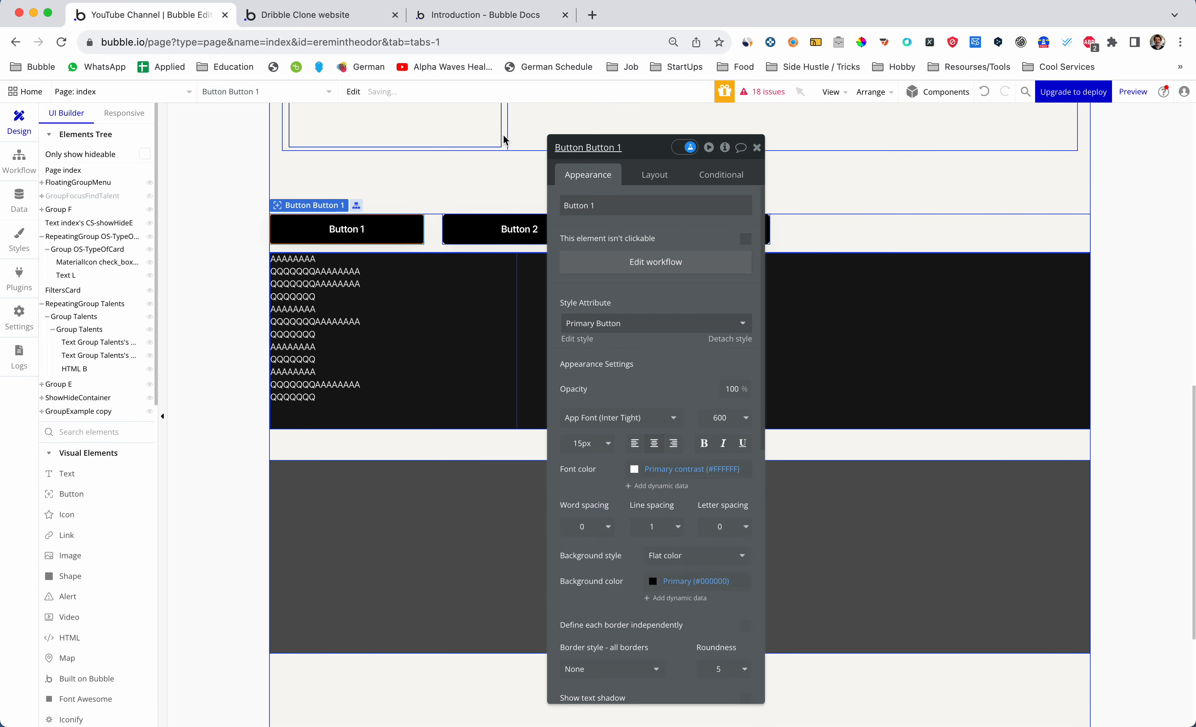
Create a click workflow for Button 2 and add a Set state action to it
left_click(515, 231)
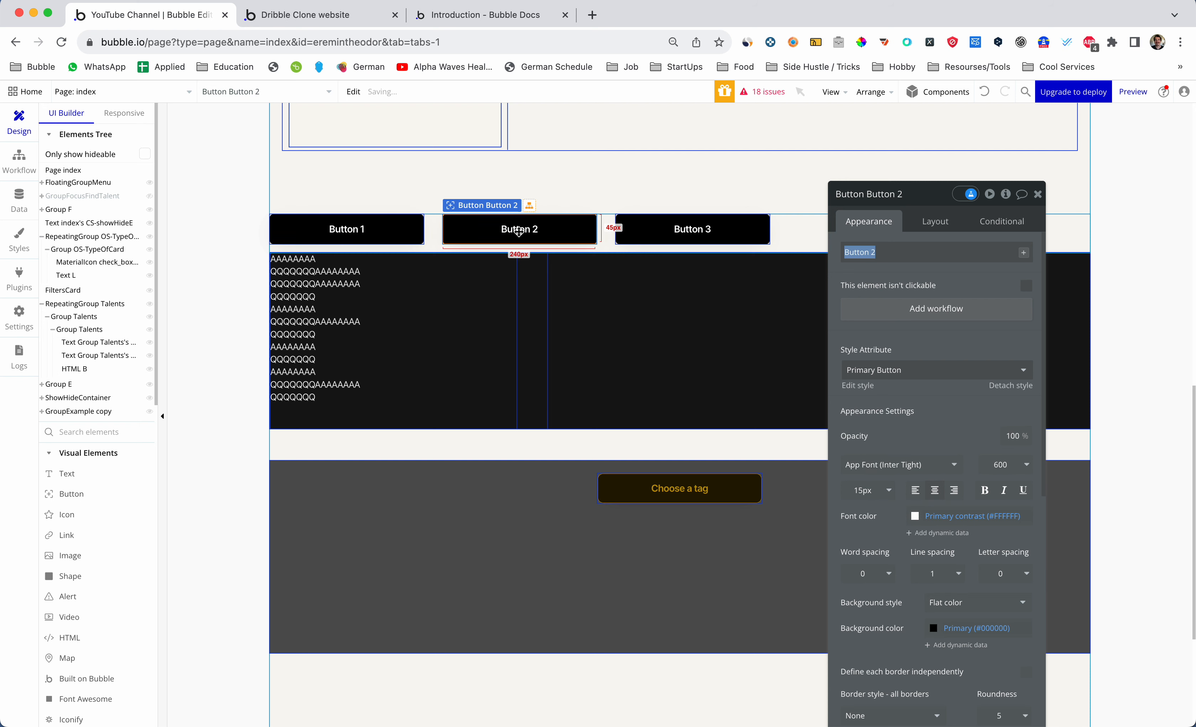
left_click(919, 309)
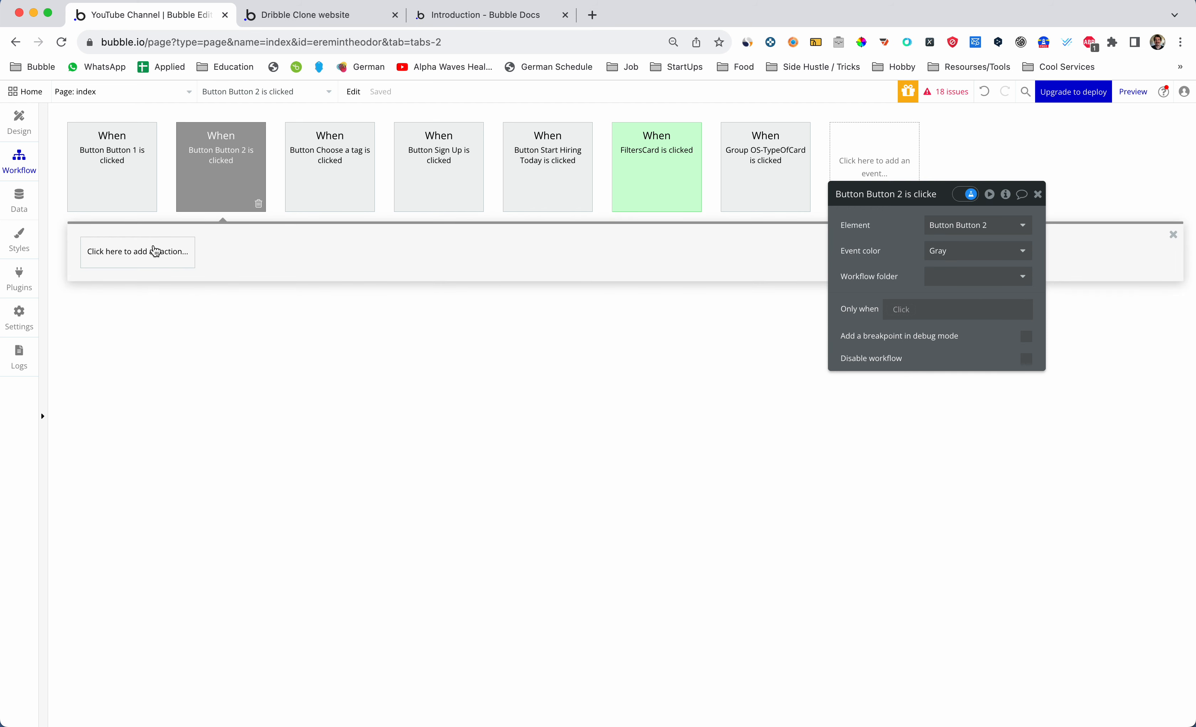
left_click(146, 252)
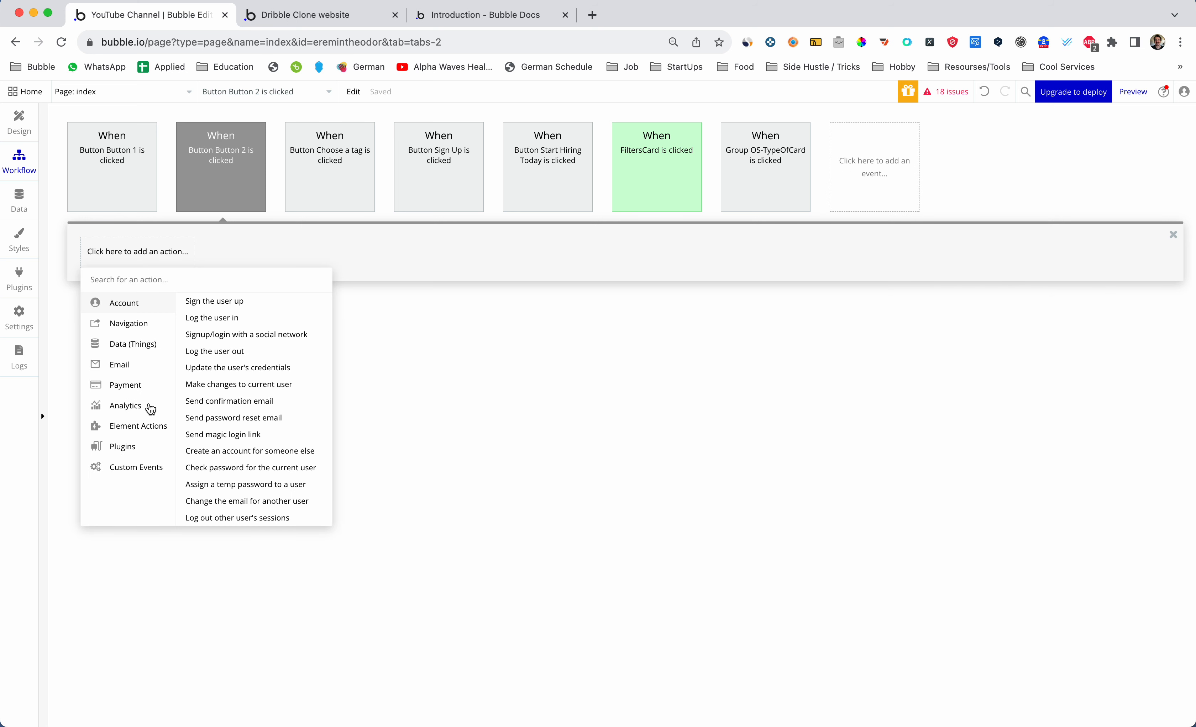
mouse_move(147, 425)
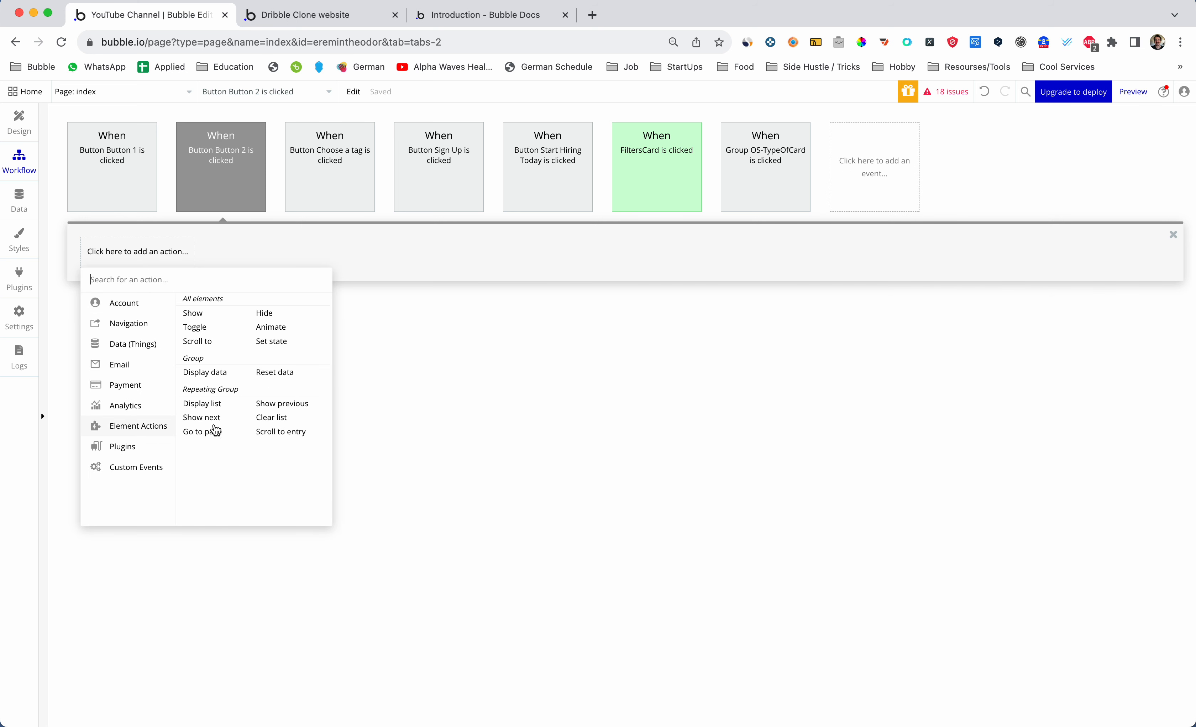
left_click(272, 341)
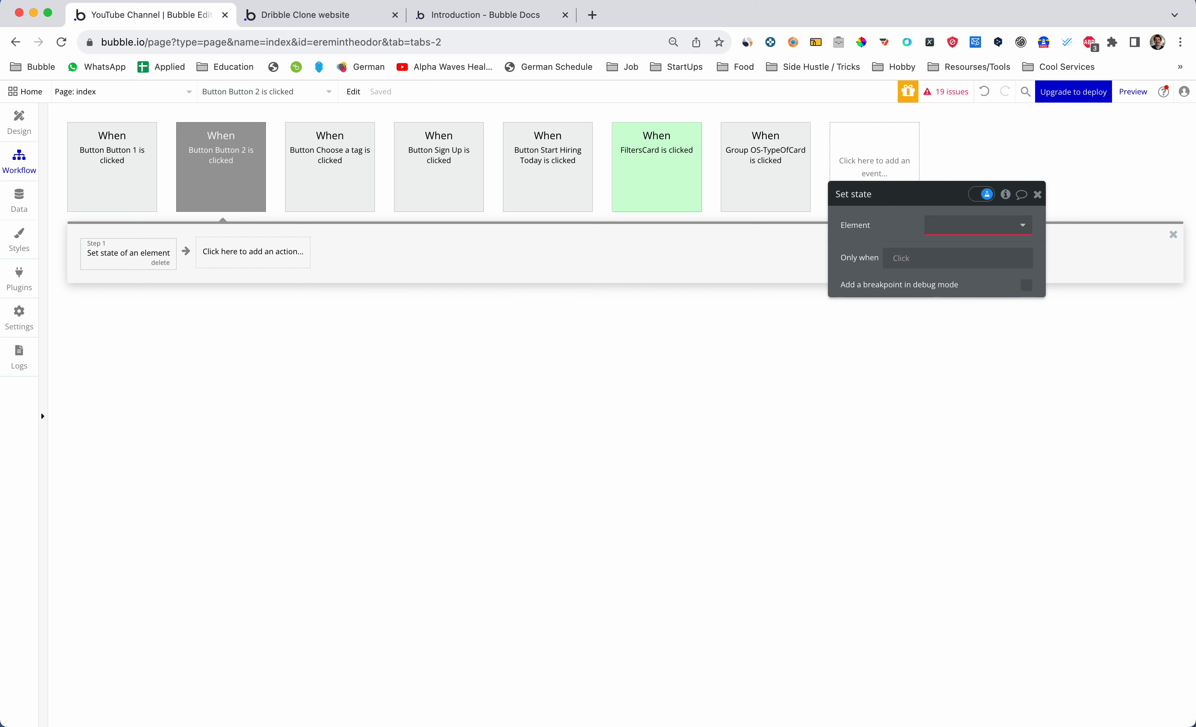
Configure the Button 2 action to set the index element's CS-showHideText state to 2
left_click(952, 224)
type("index")
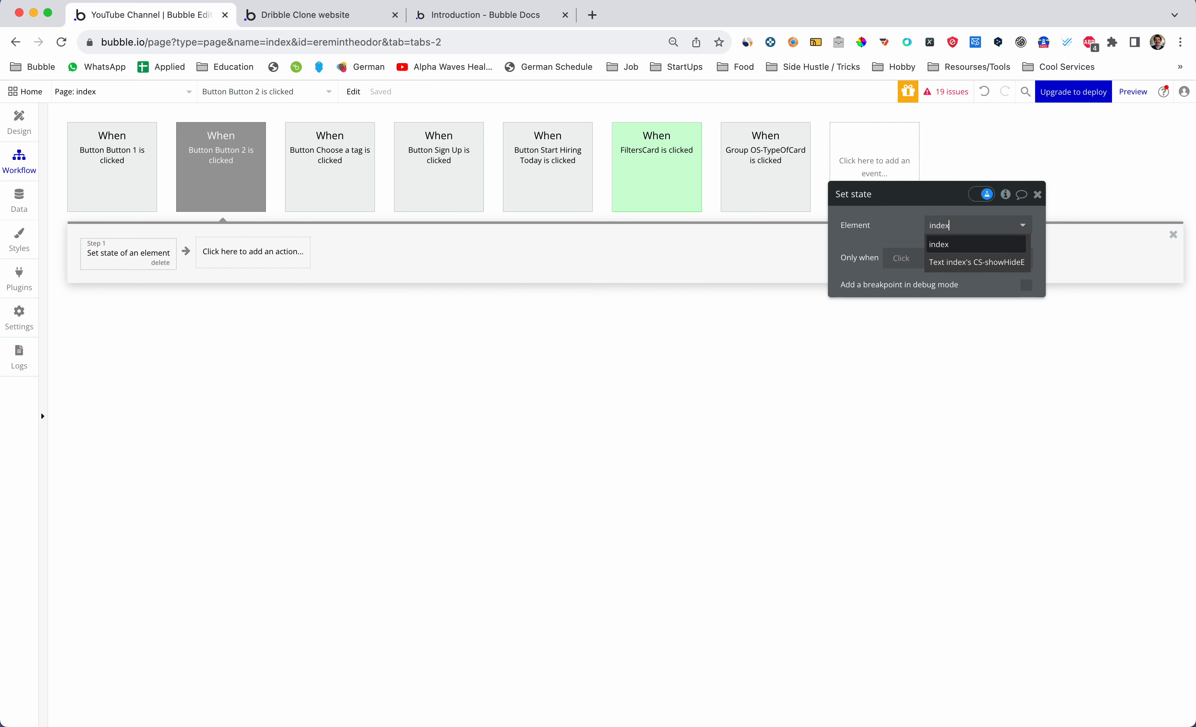
left_click(939, 248)
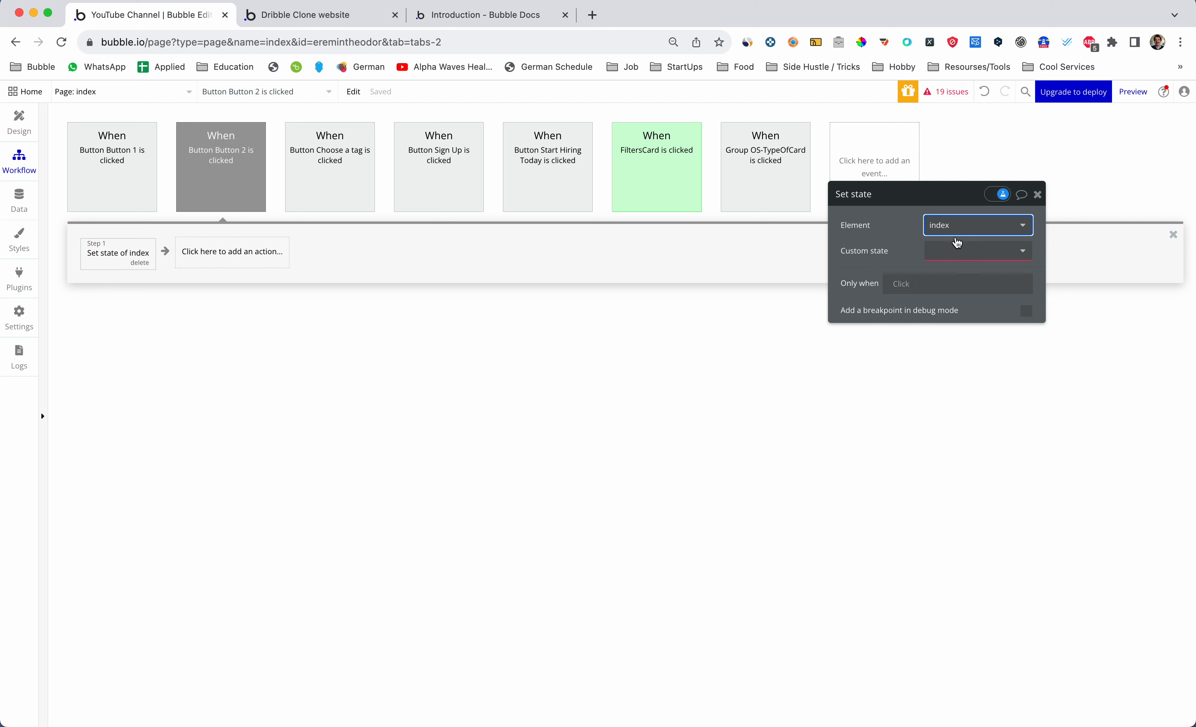
left_click(958, 253)
type("cs")
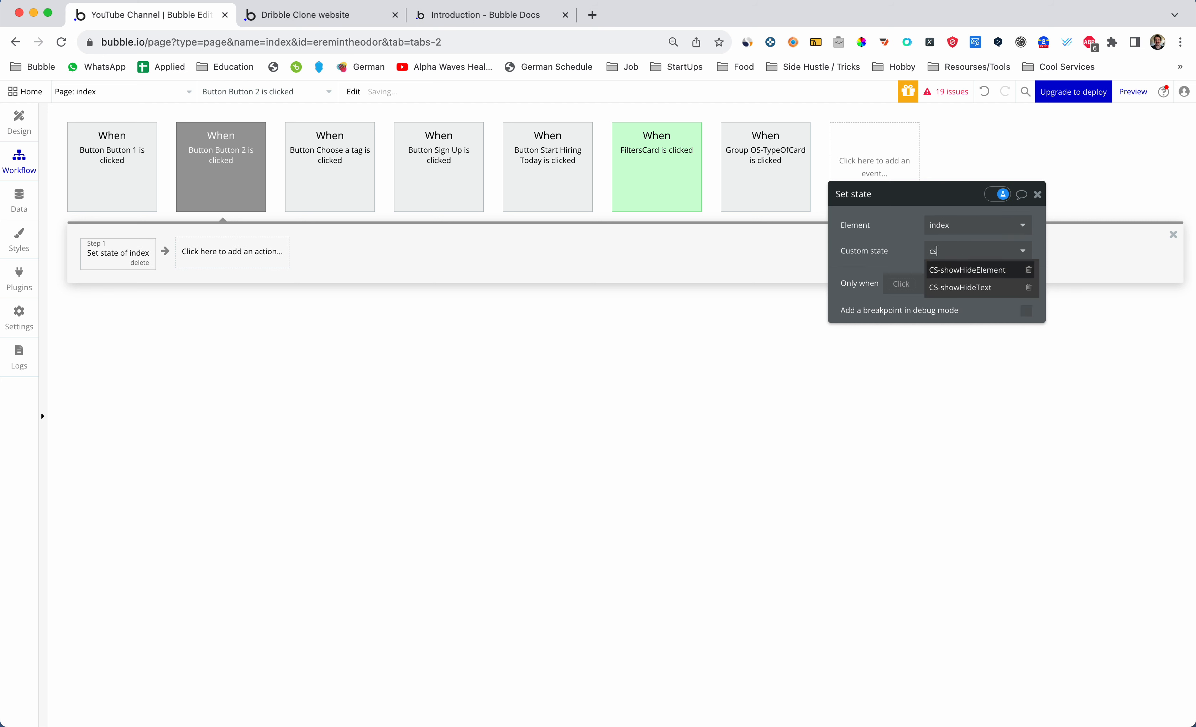
left_click(961, 291)
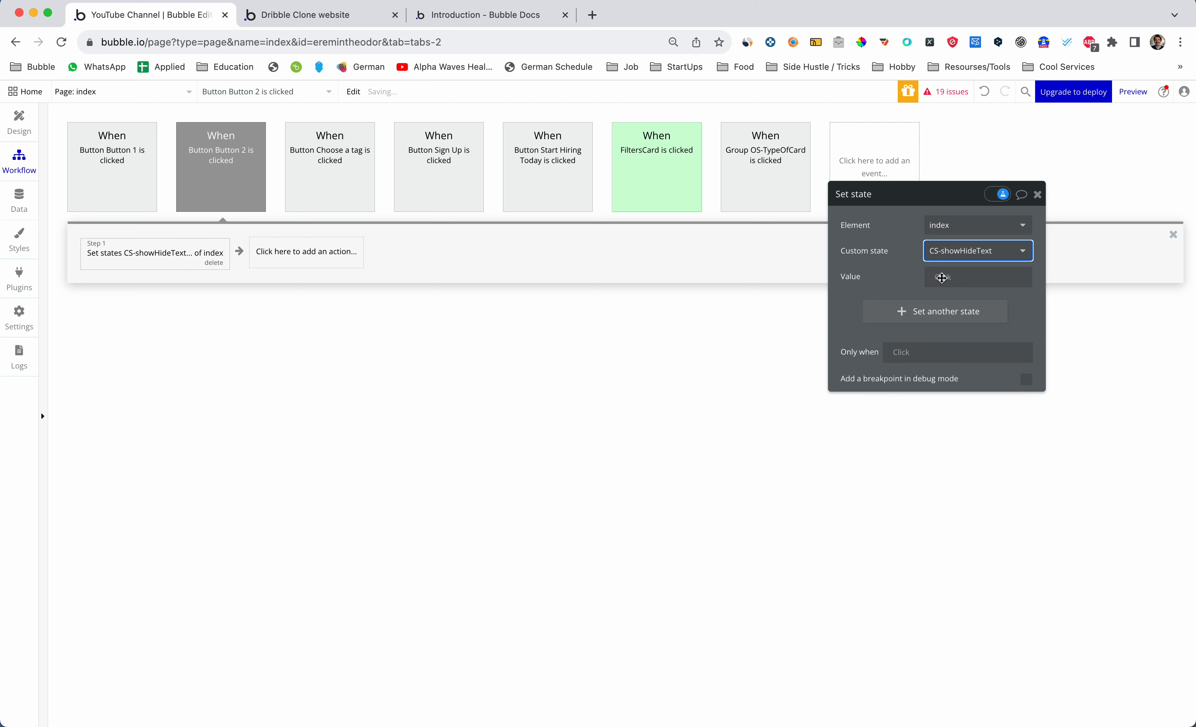
left_click(946, 287)
type("2")
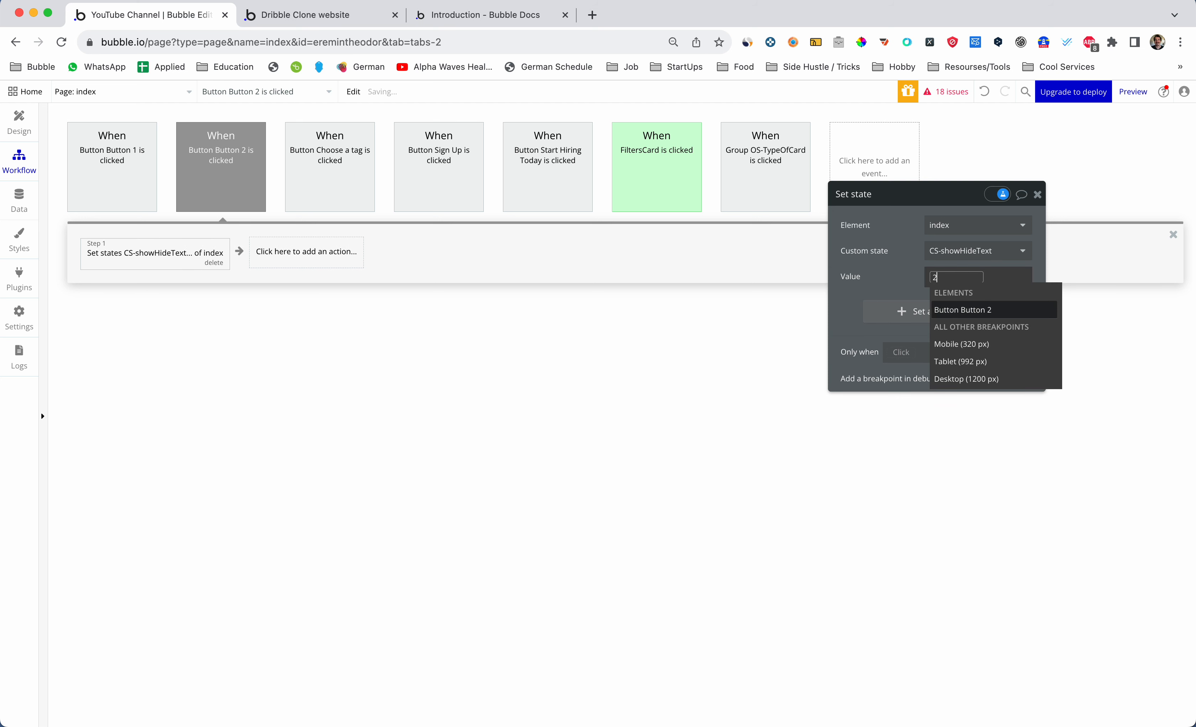
left_click(900, 283)
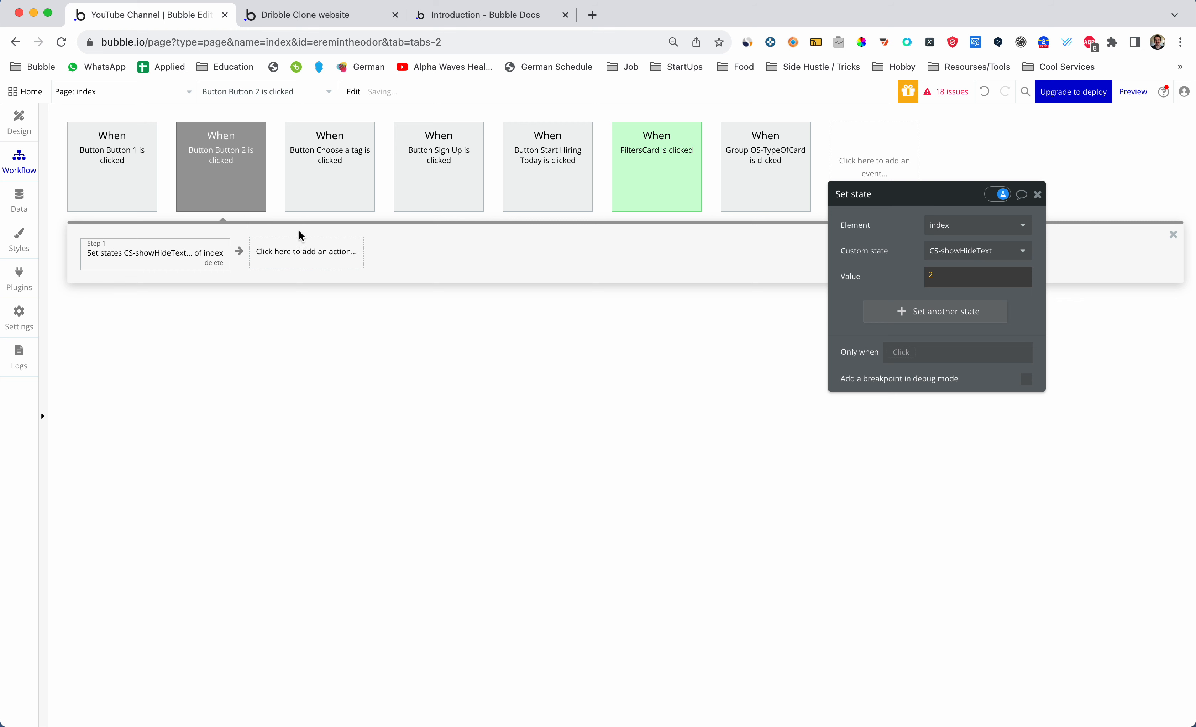
Return to the page design, create a click workflow for Button 3 and open that event
left_click(22, 125)
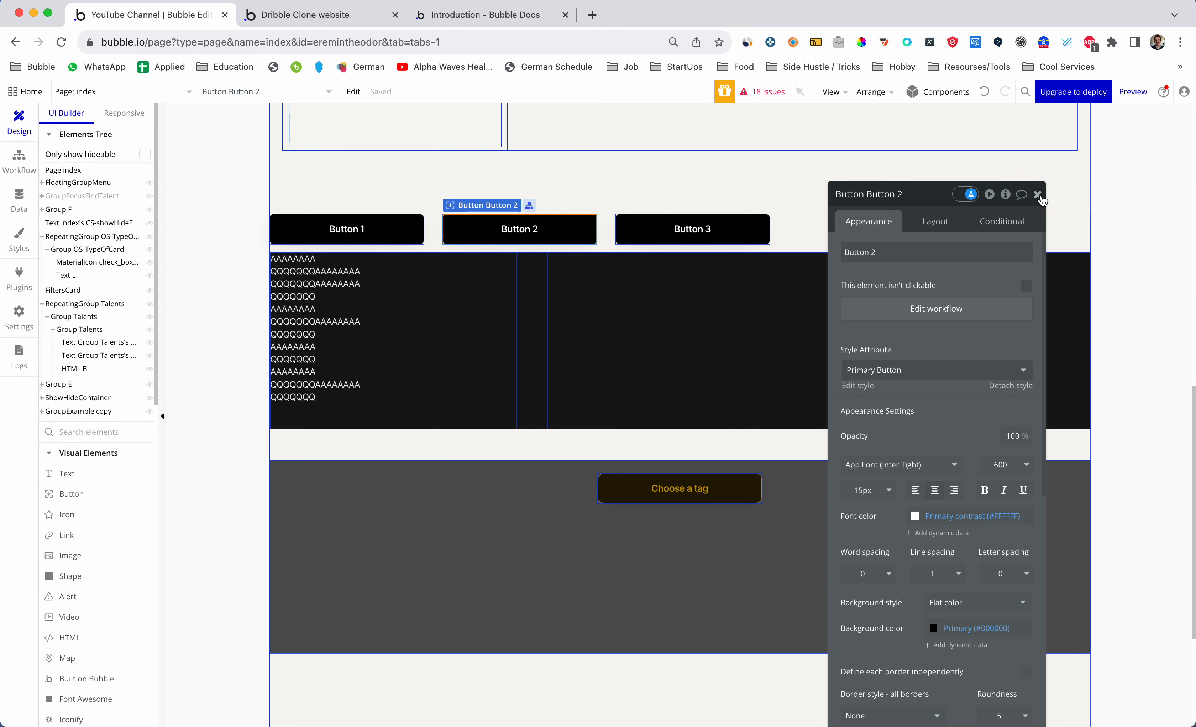
left_click(687, 234)
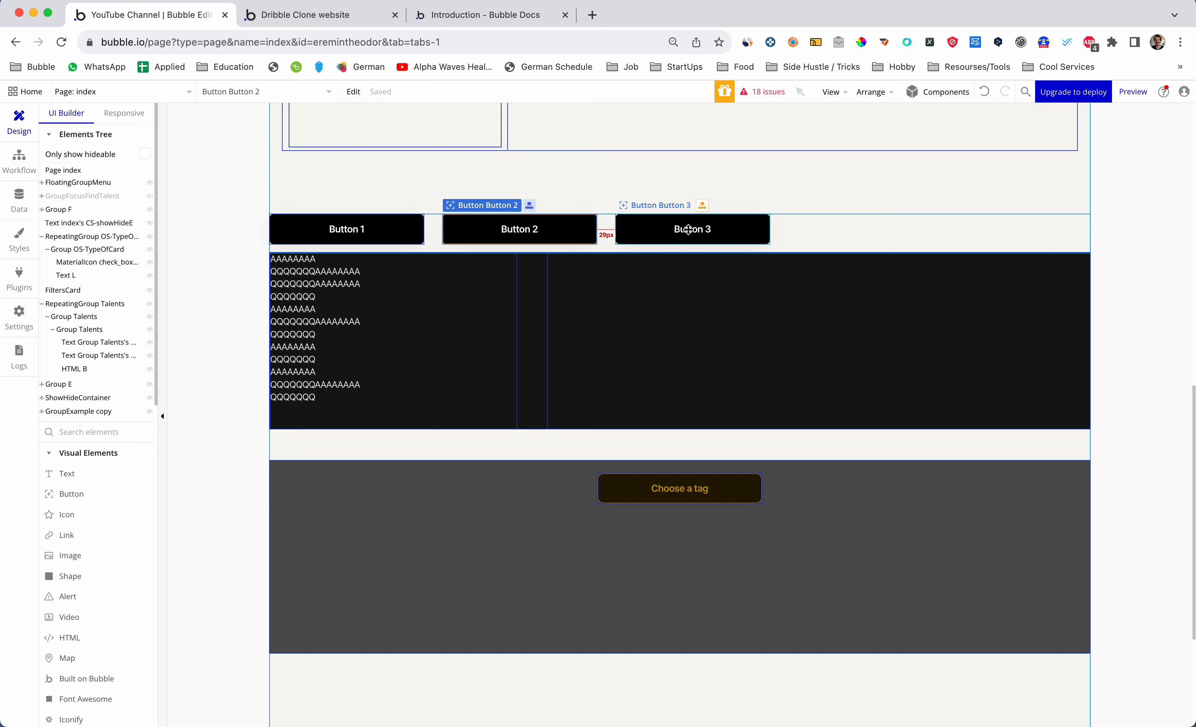
double_click(688, 229)
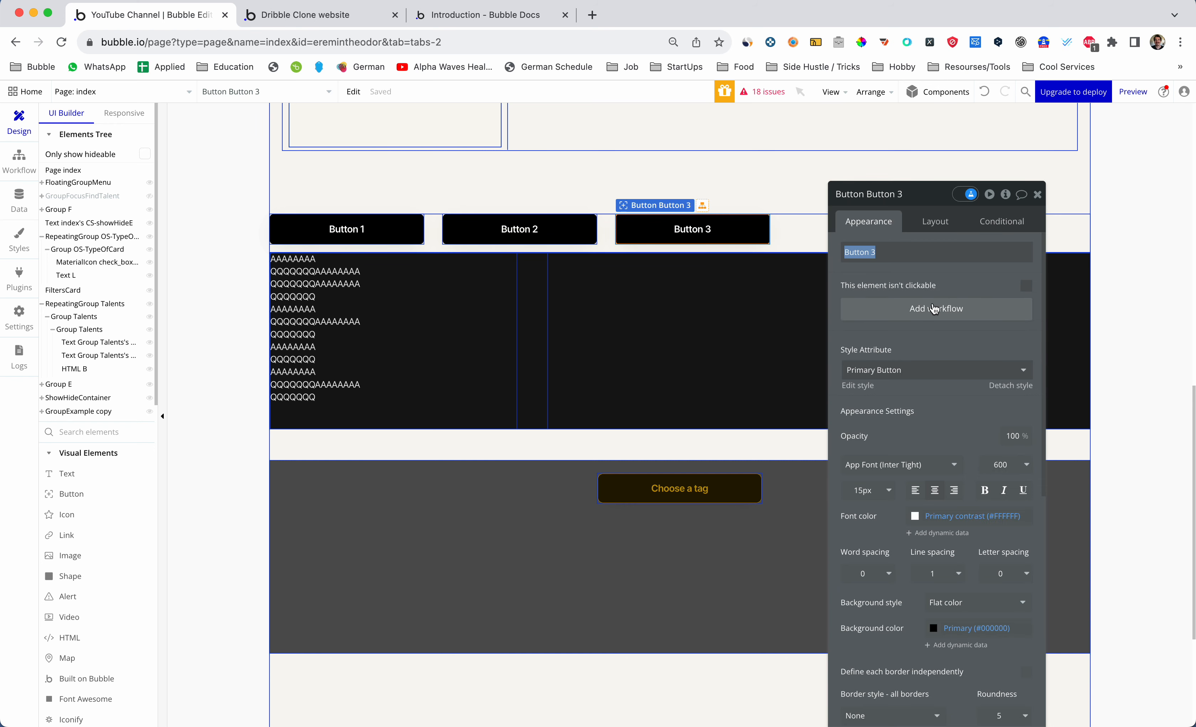
left_click(934, 309)
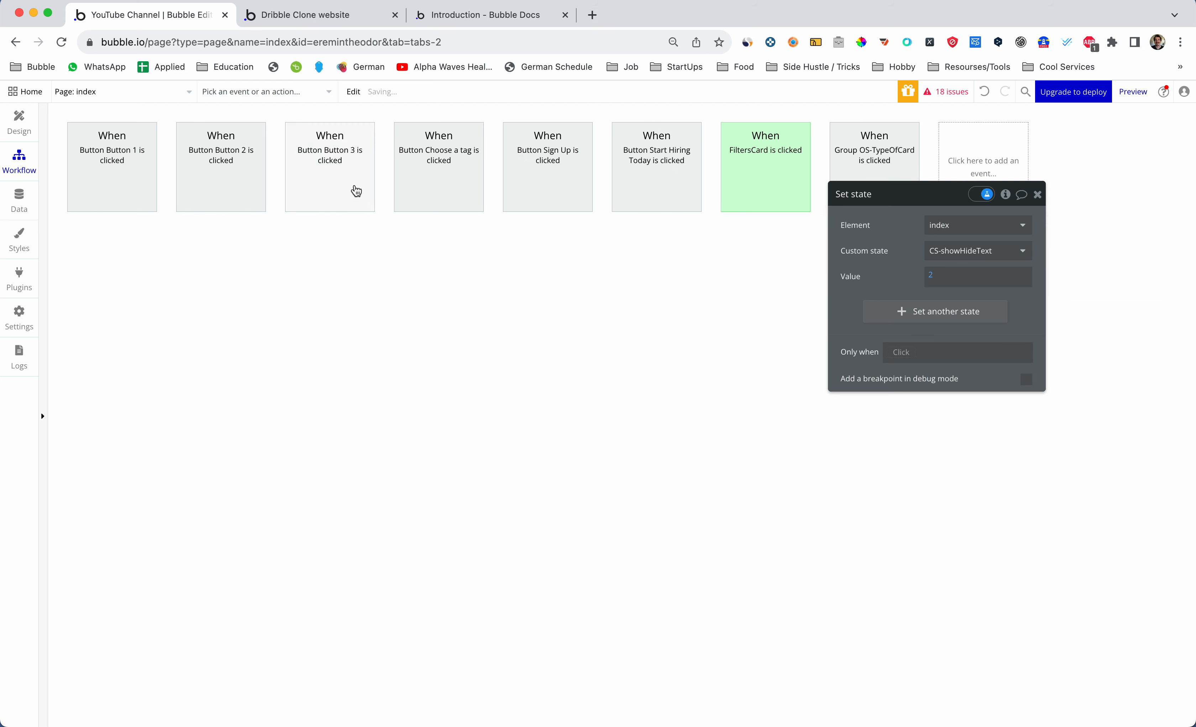
mouse_move(355, 190)
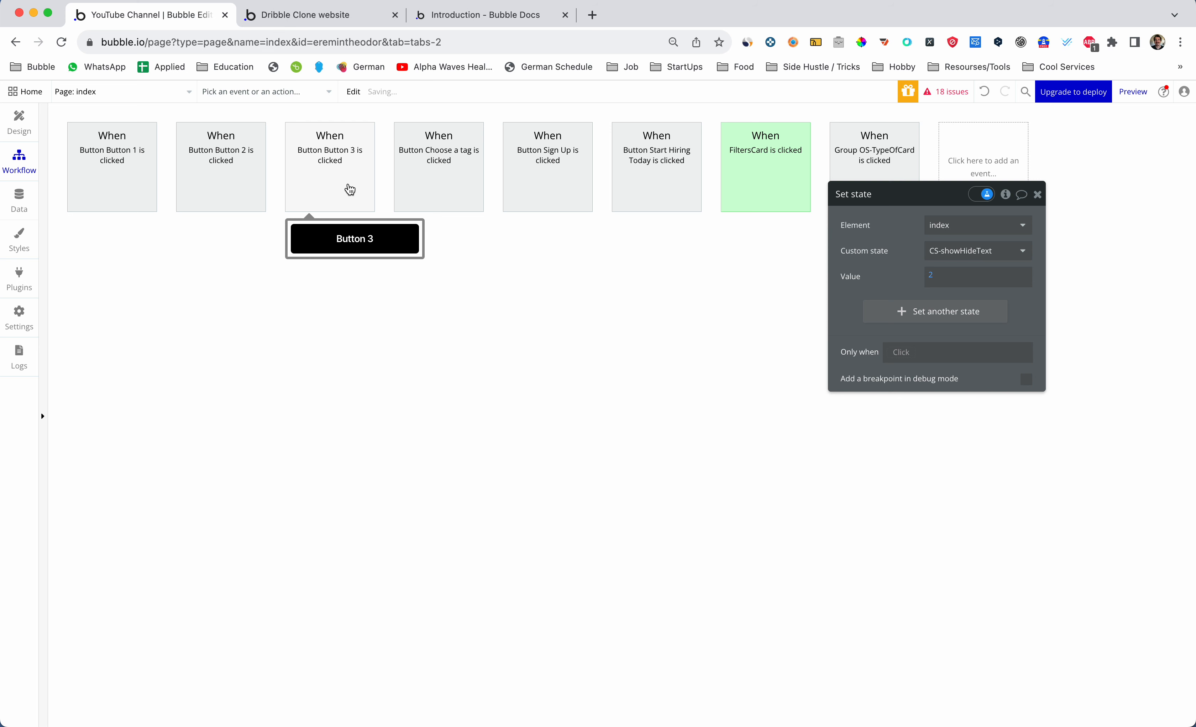
left_click(343, 173)
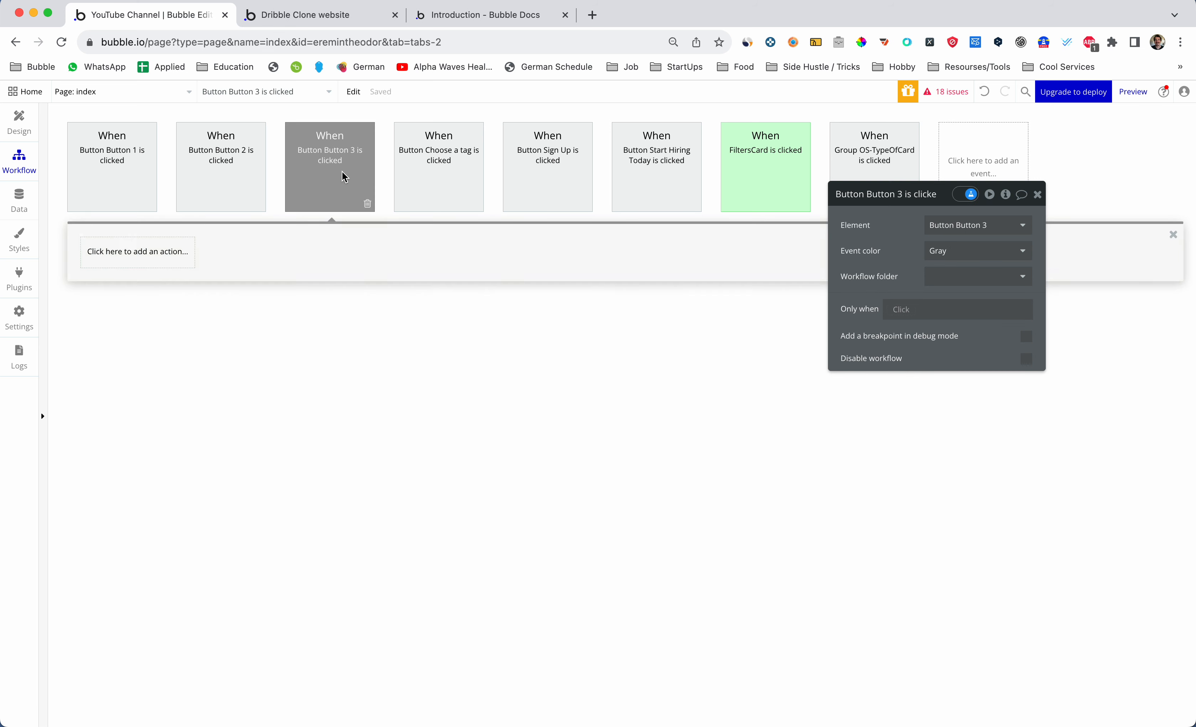
Add a Set state action to the Button 3 workflow with index as its element
left_click(167, 254)
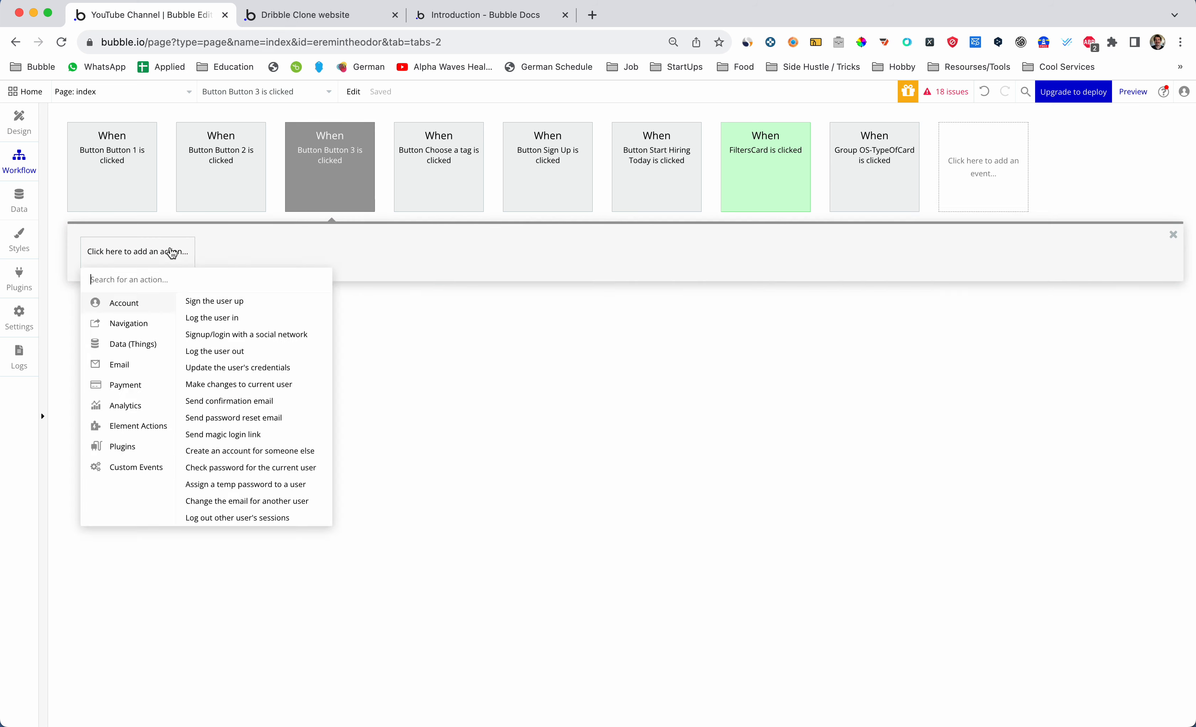
left_click(148, 425)
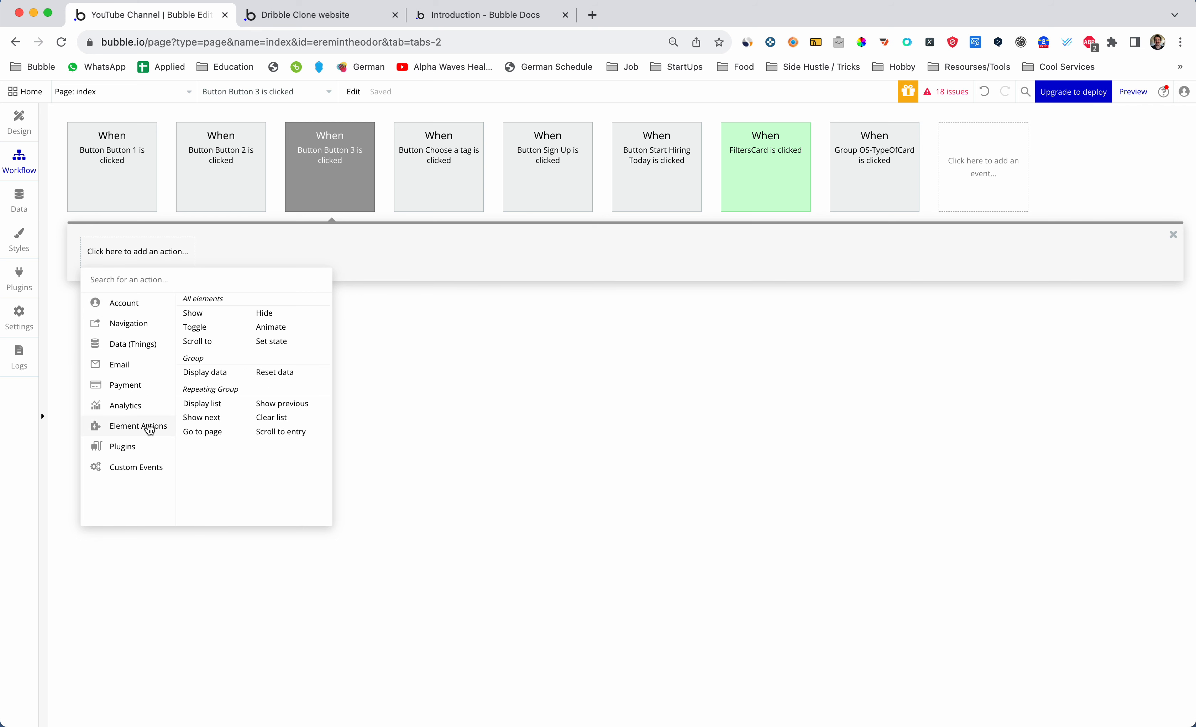
left_click(278, 341)
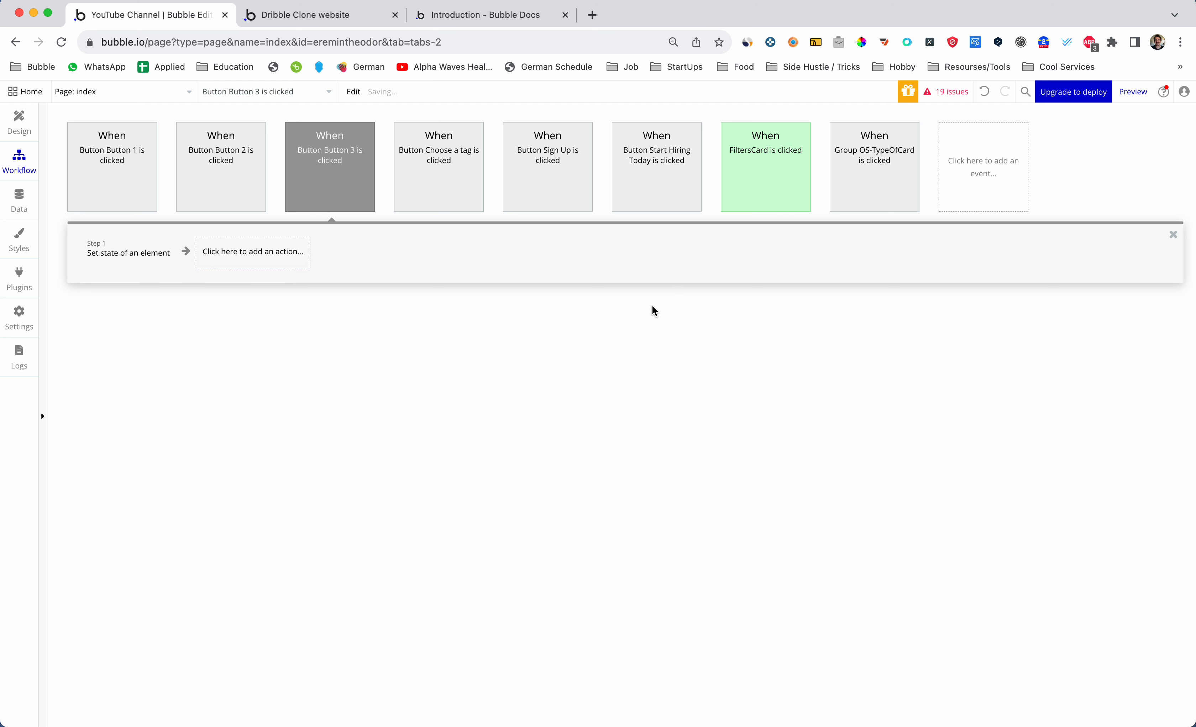
left_click(173, 264)
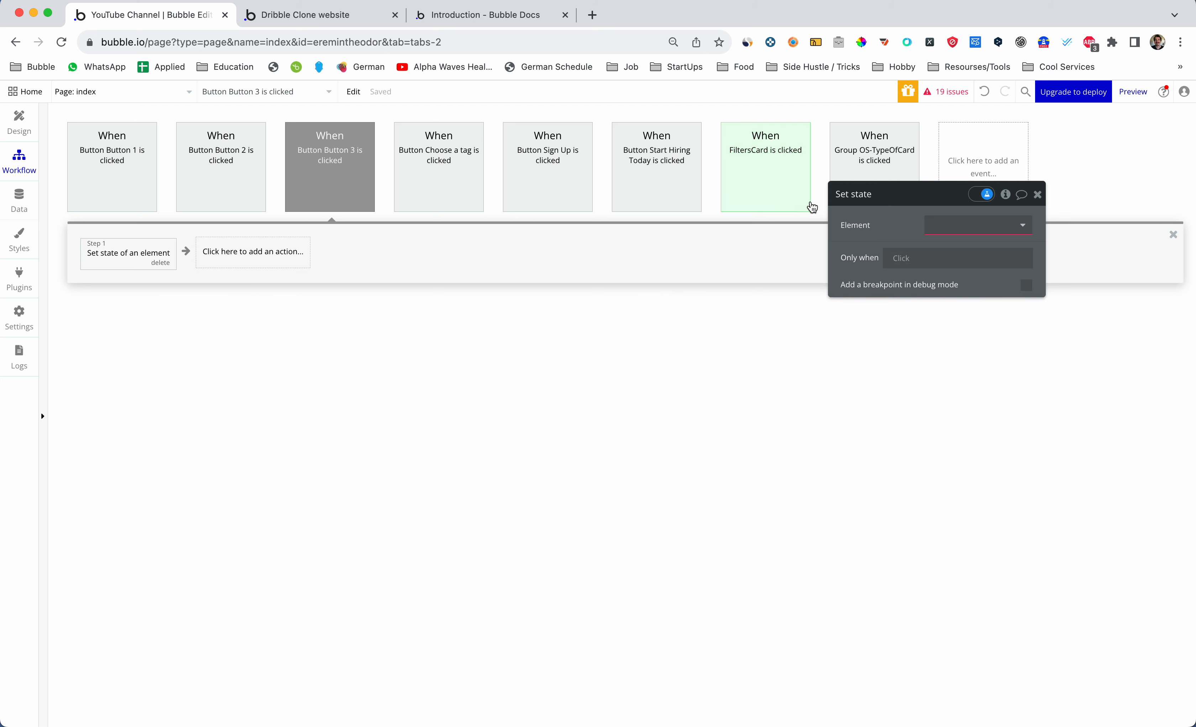
left_click(951, 226)
type("index")
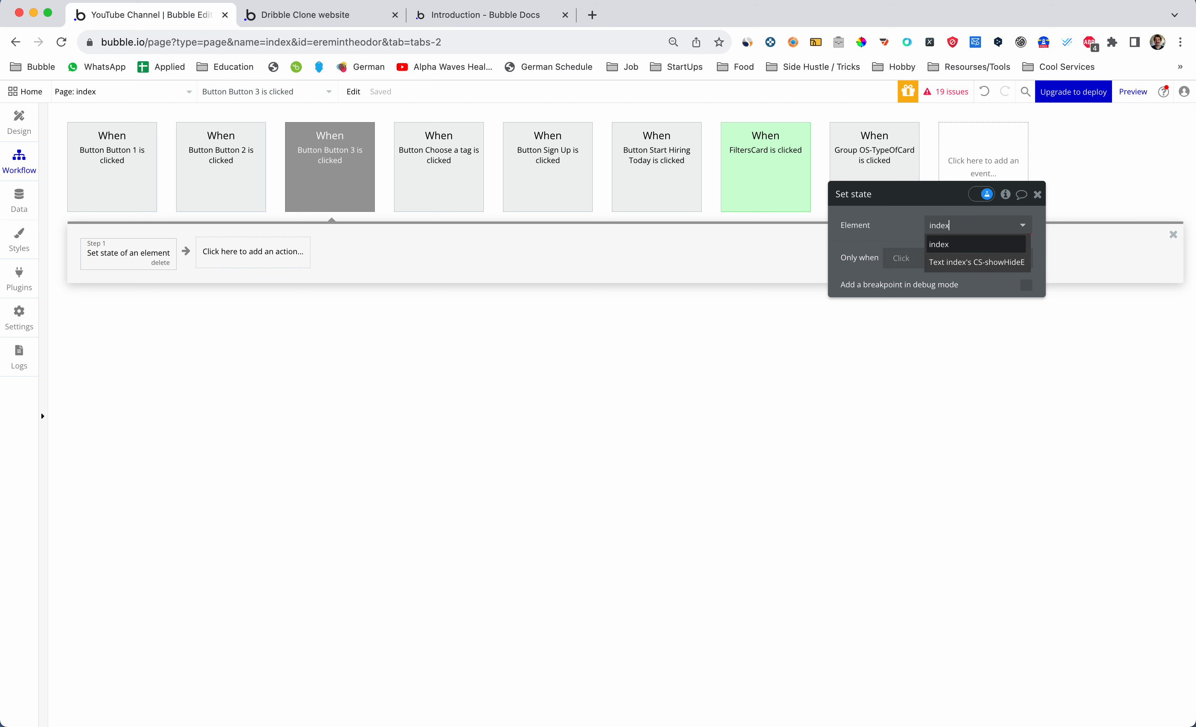
left_click(963, 245)
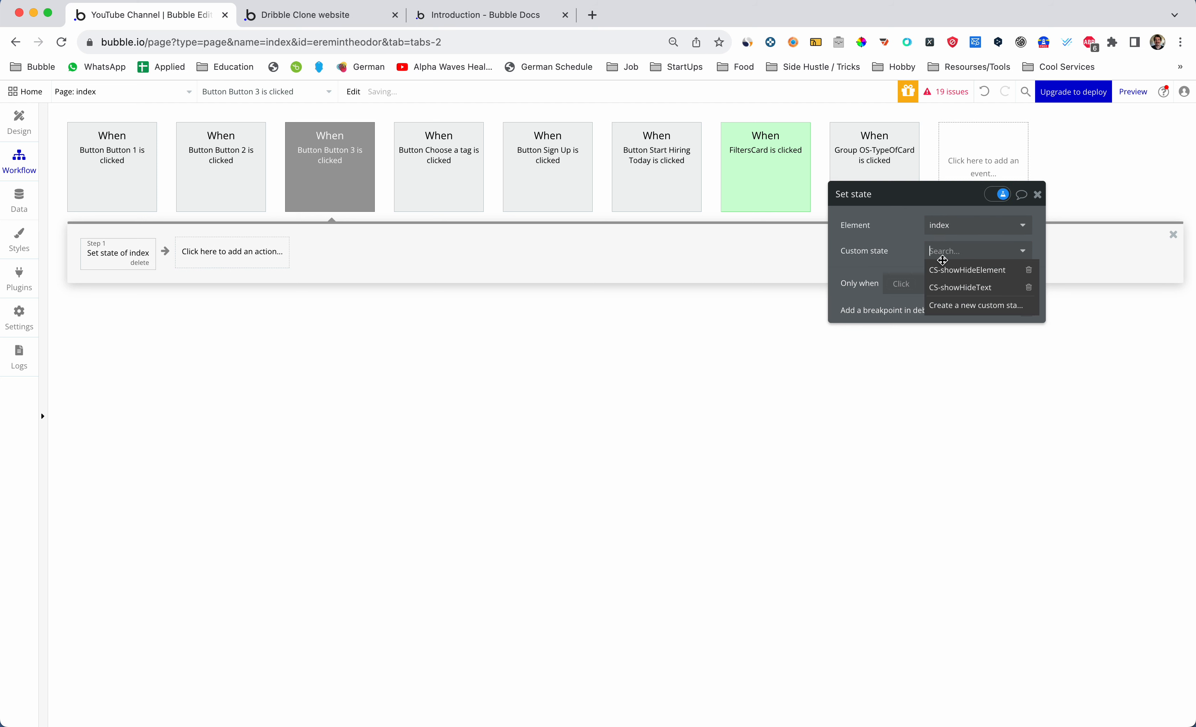
Configure the Button 3 action to set the index element's CS-showHideText state to 3
left_click(958, 288)
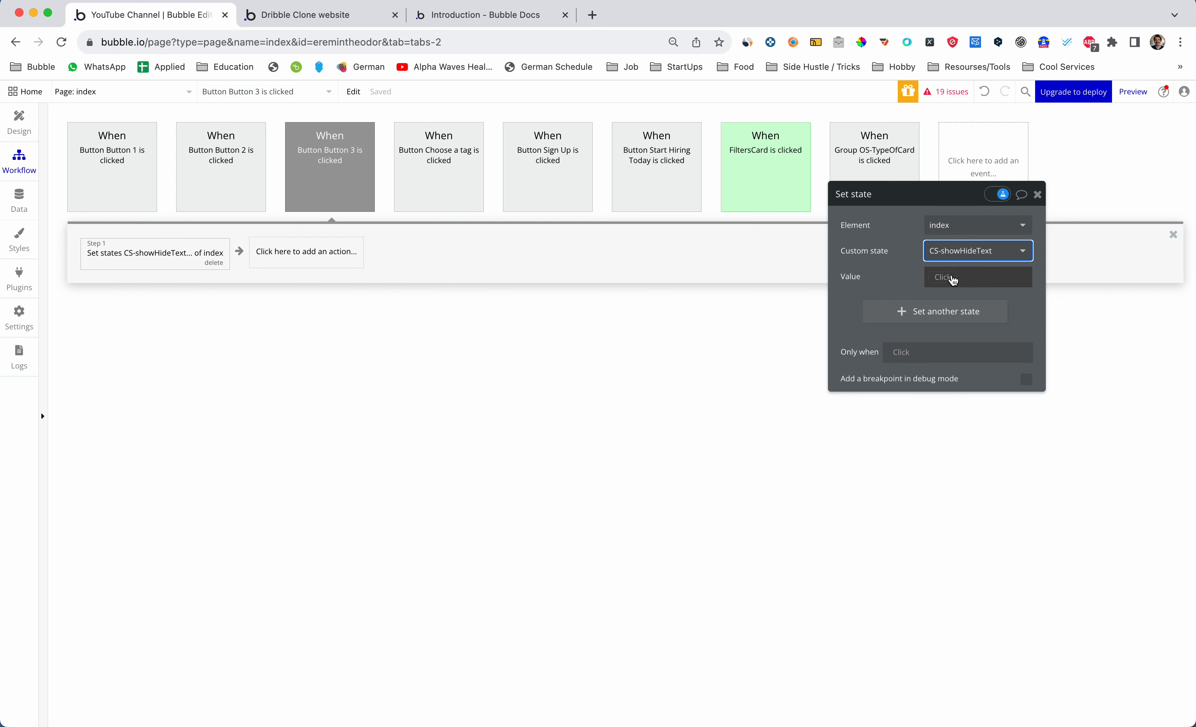
left_click(947, 278)
type("3")
left_click(822, 253)
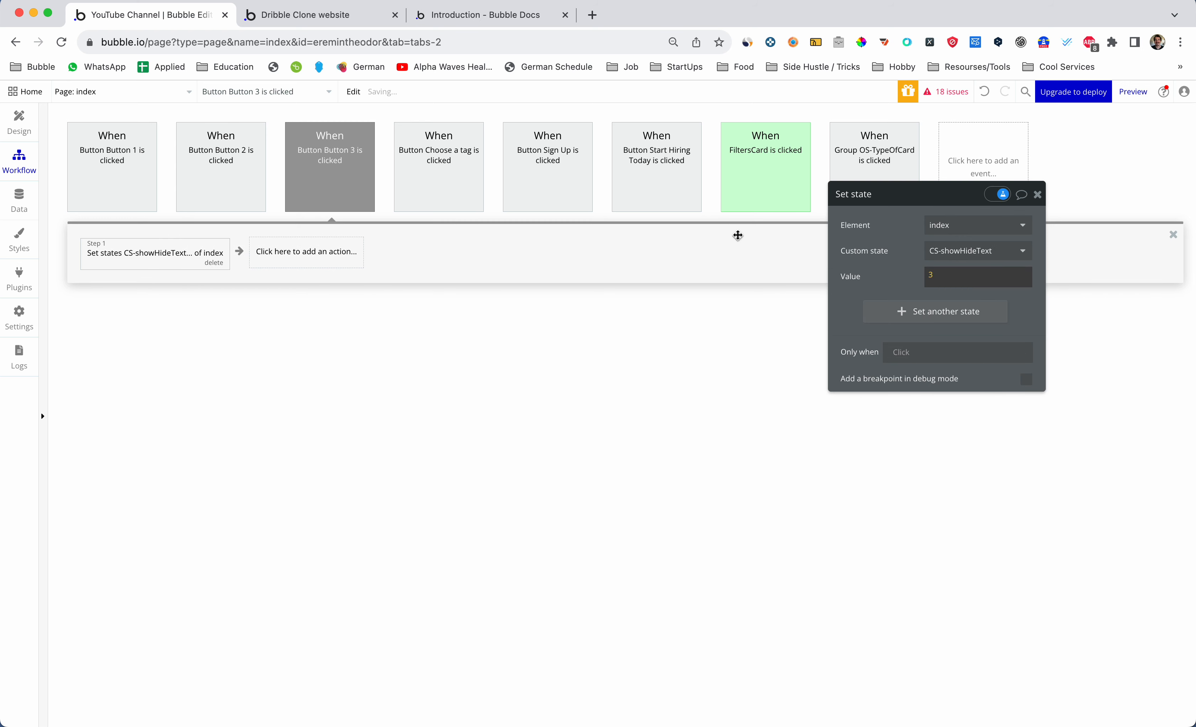
Return to the page design and add a new condition to Group M, the group holding the text below the buttons
left_click(10, 123)
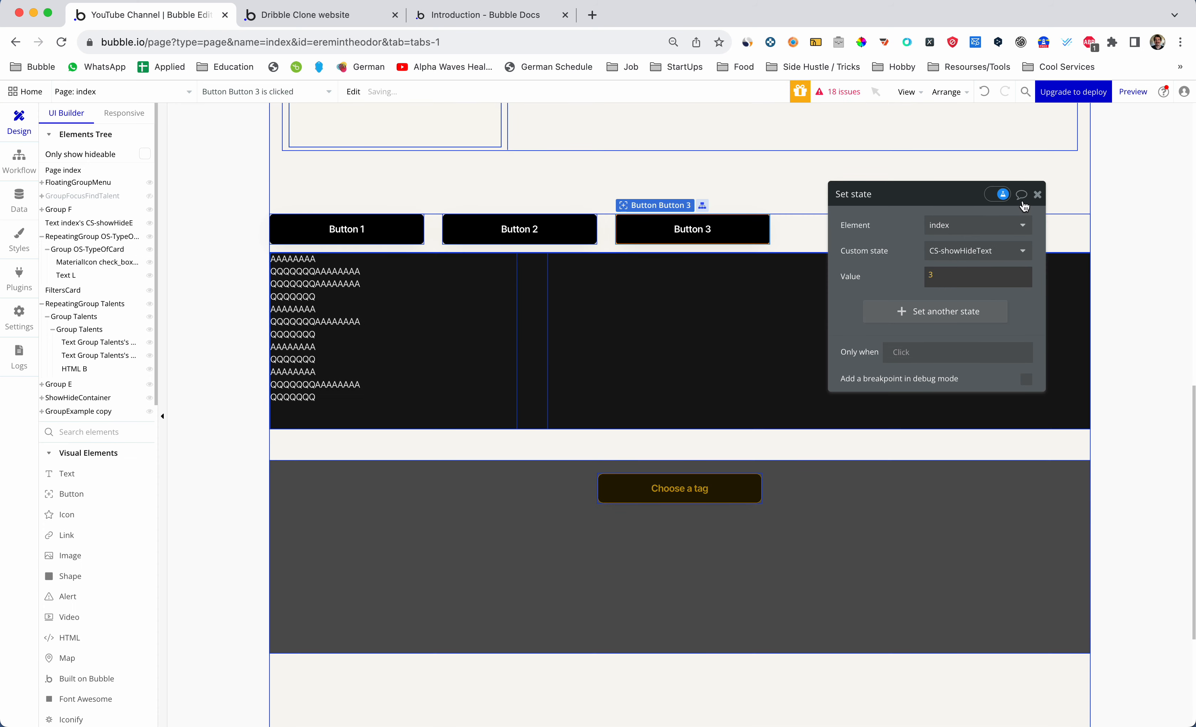
left_click(1039, 197)
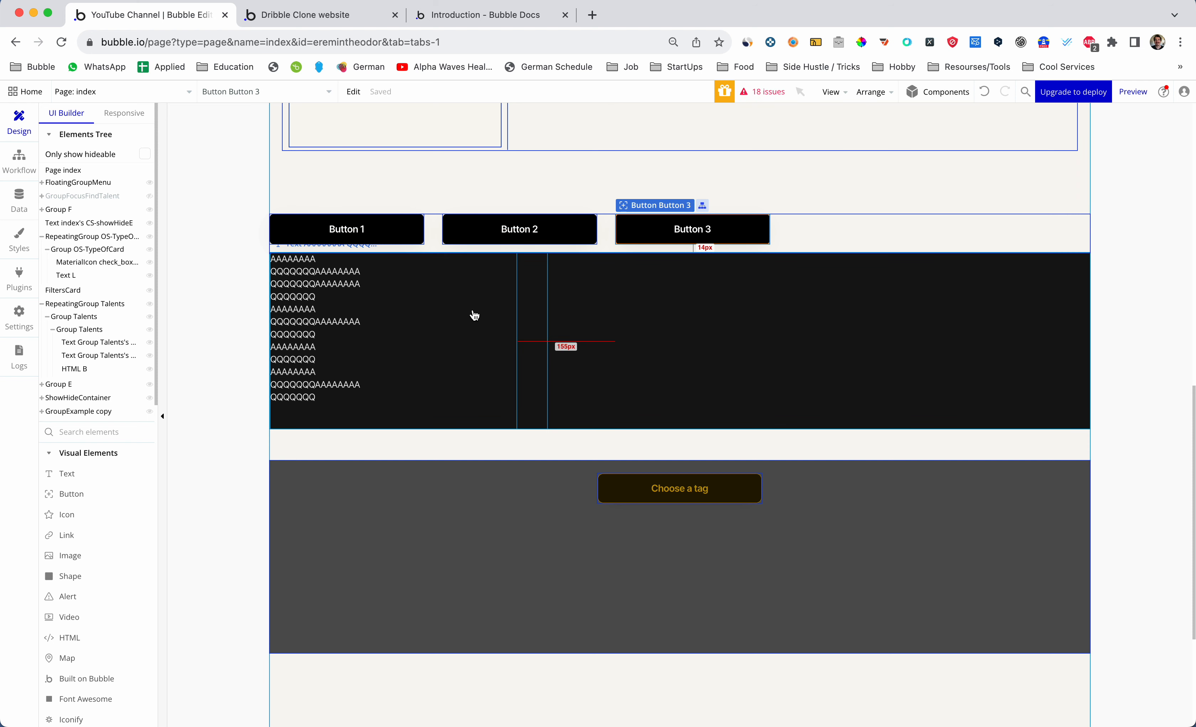
left_click(527, 289)
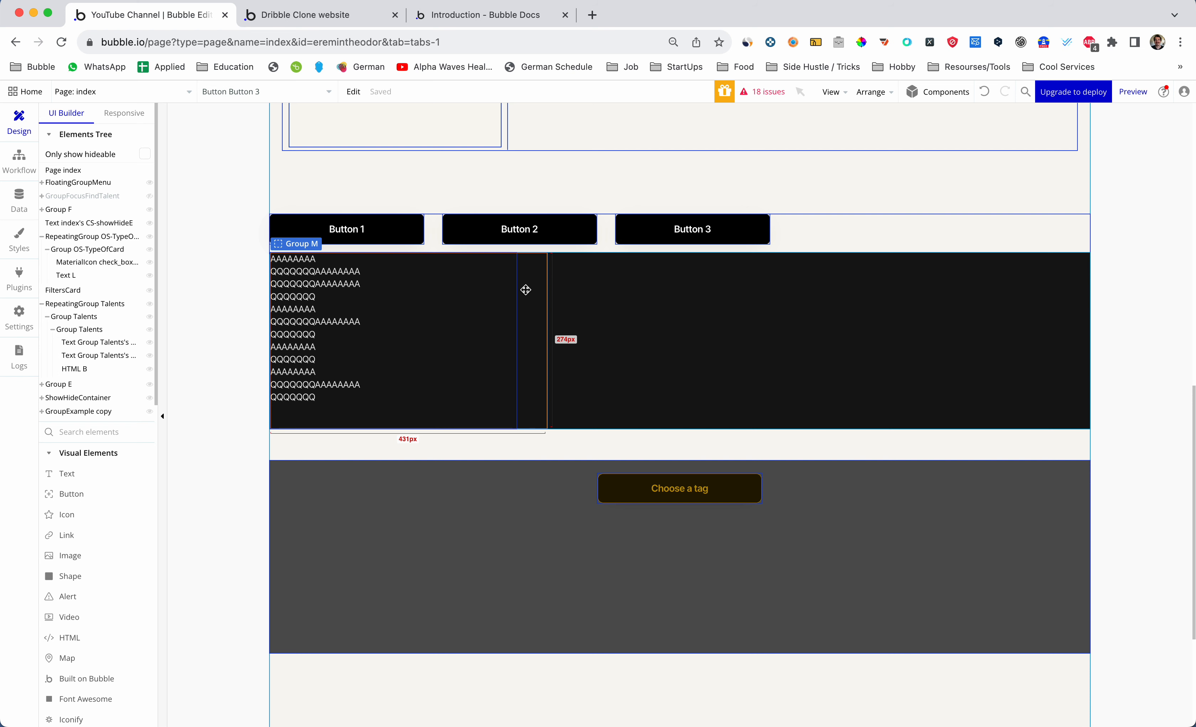
double_click(525, 289)
left_click(992, 223)
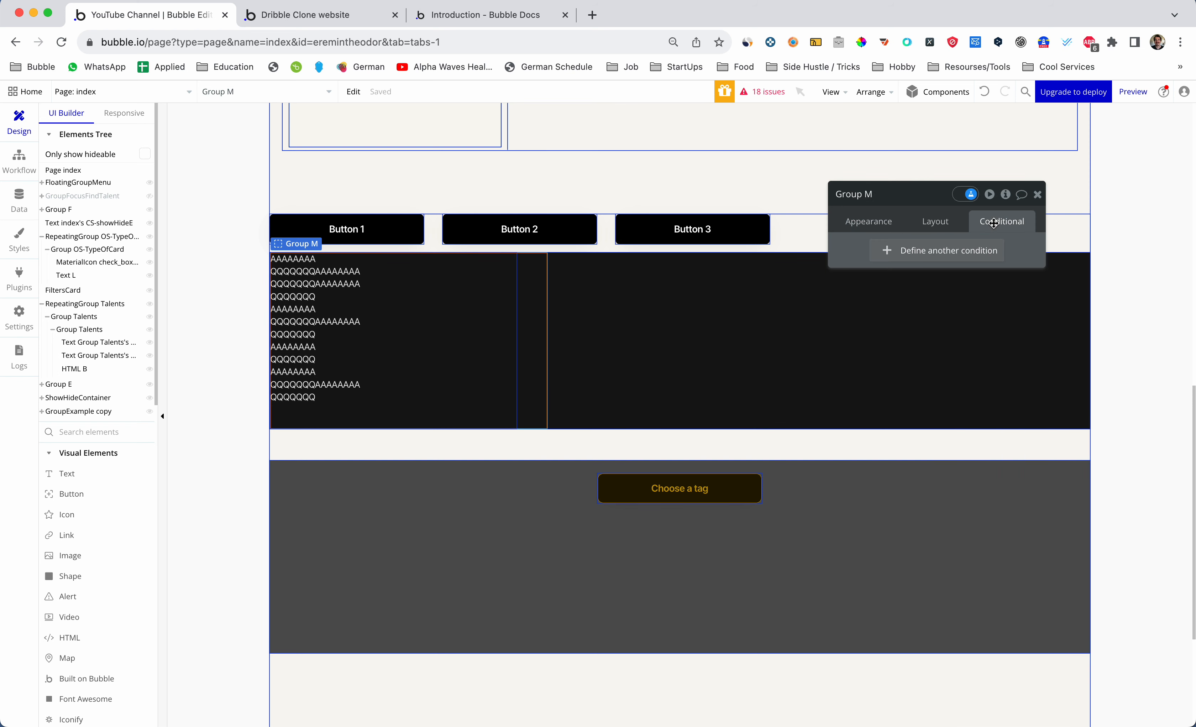
left_click(952, 252)
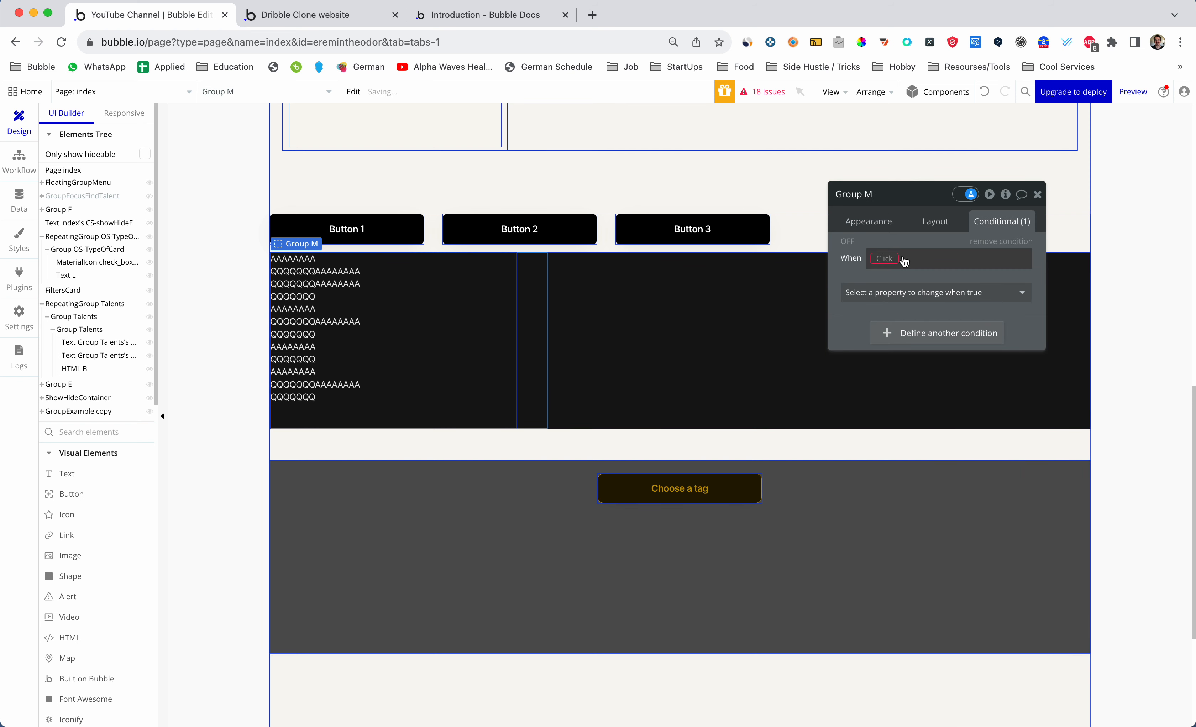
left_click(885, 259)
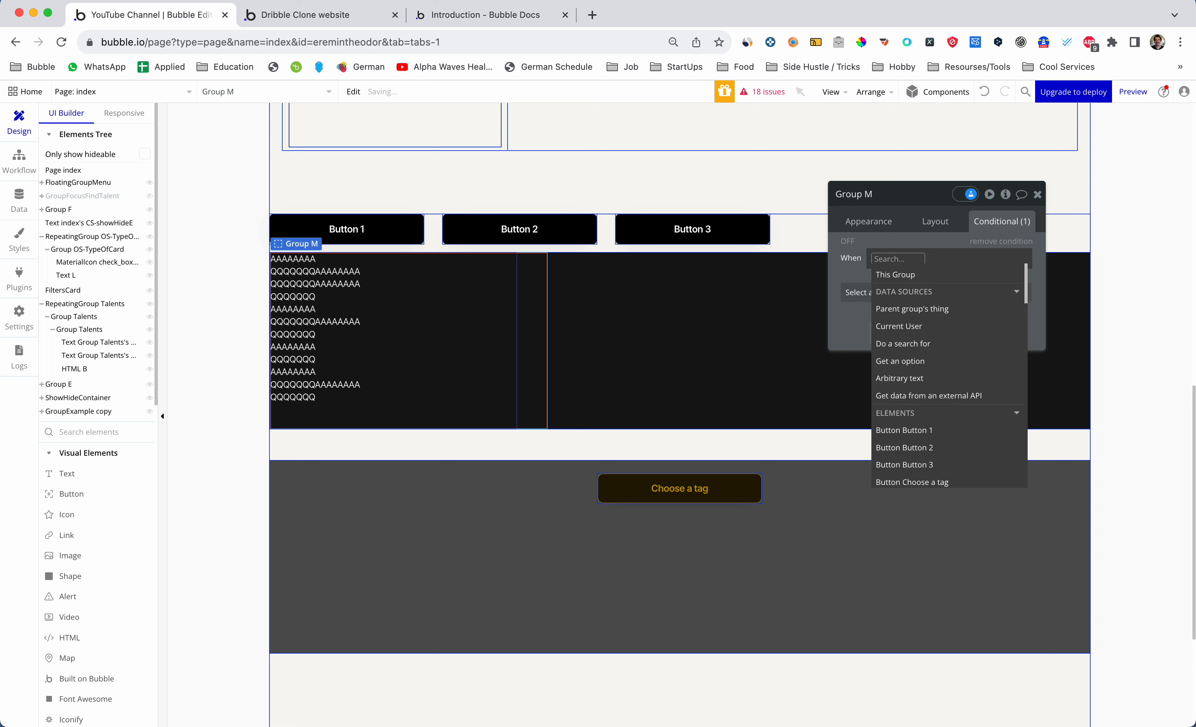
type("index")
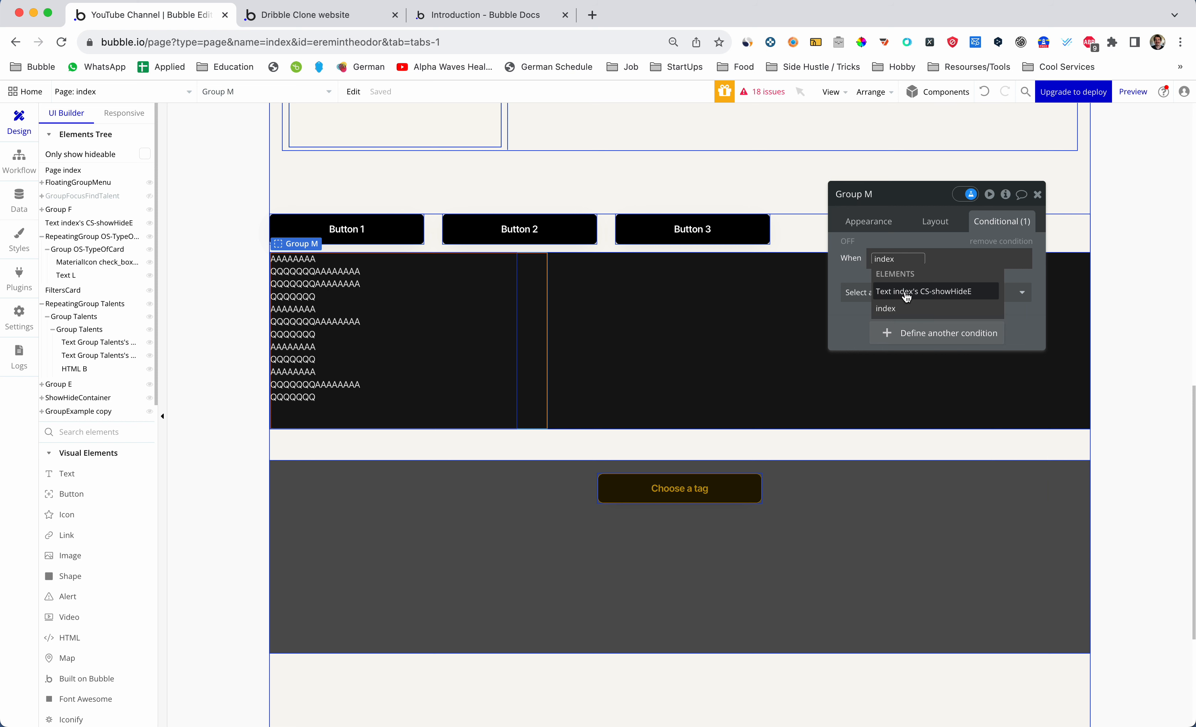
key("BackSpace")
key("BackSpace")
key("BackSpace")
key("BackSpace")
key("BackSpace")
key("BackSpace")
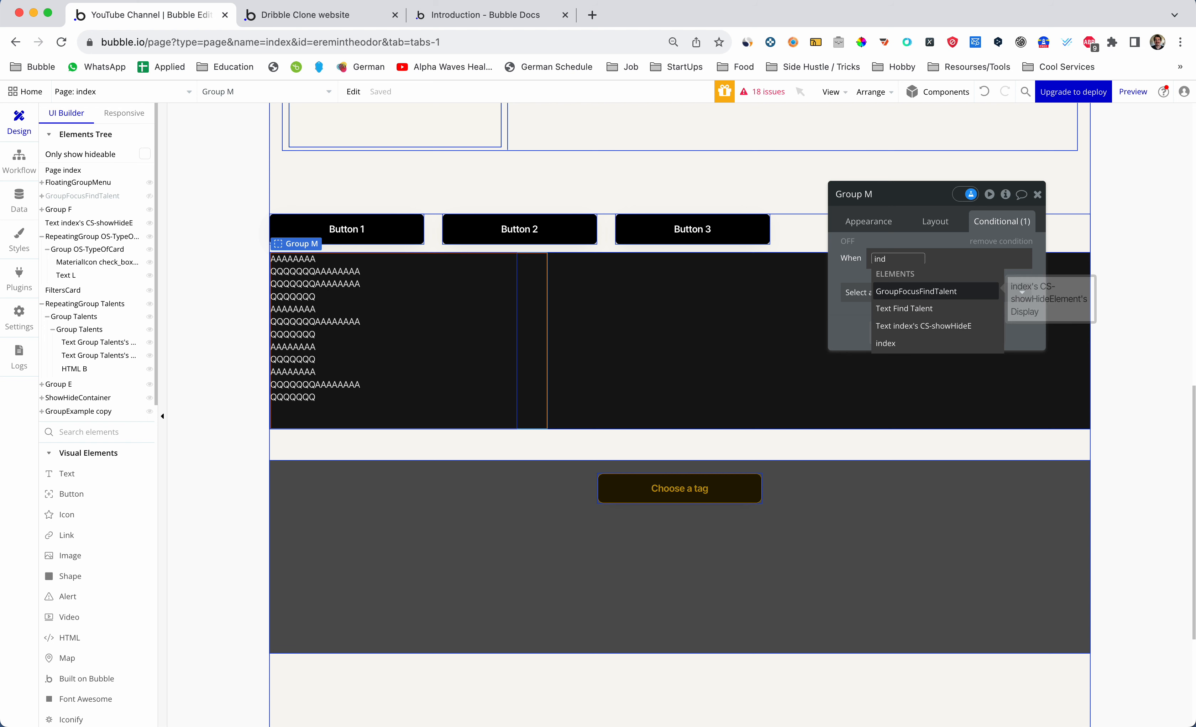
left_click(892, 264)
type("on")
key("BackSpace")
key("BackSpace")
key("BackSpace")
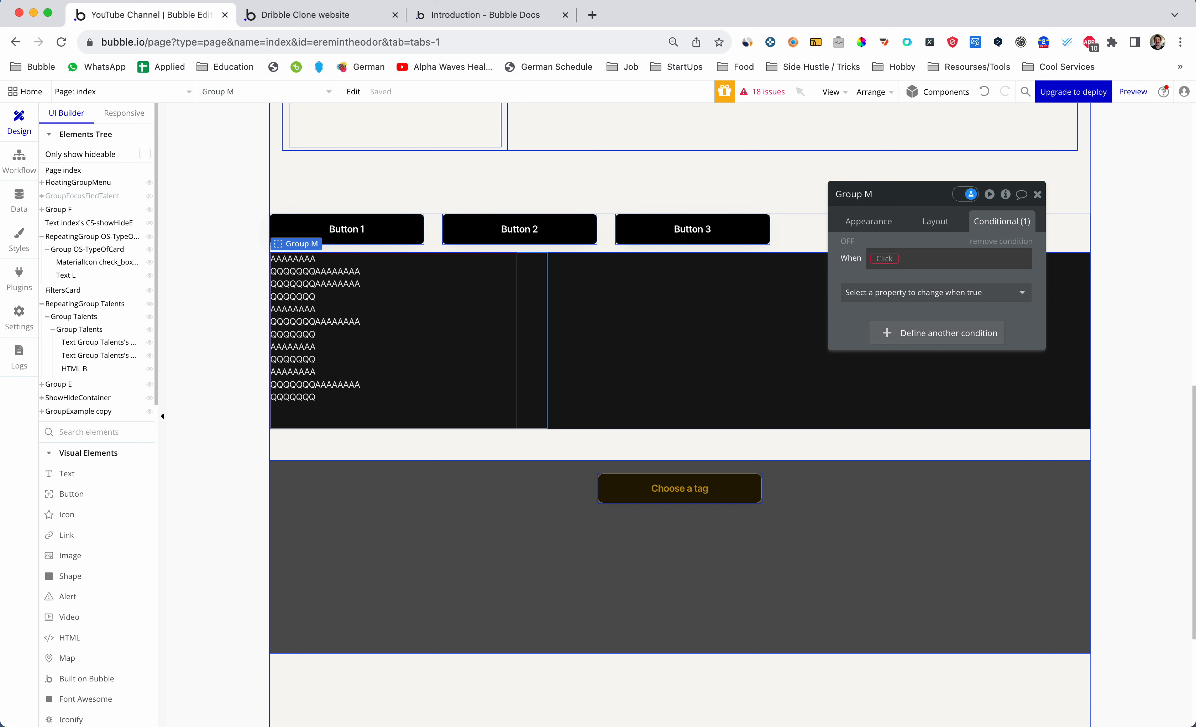
Define Group M's condition as index's CS-showHideText is 1, making the element visible when true
left_click(890, 261)
type("index")
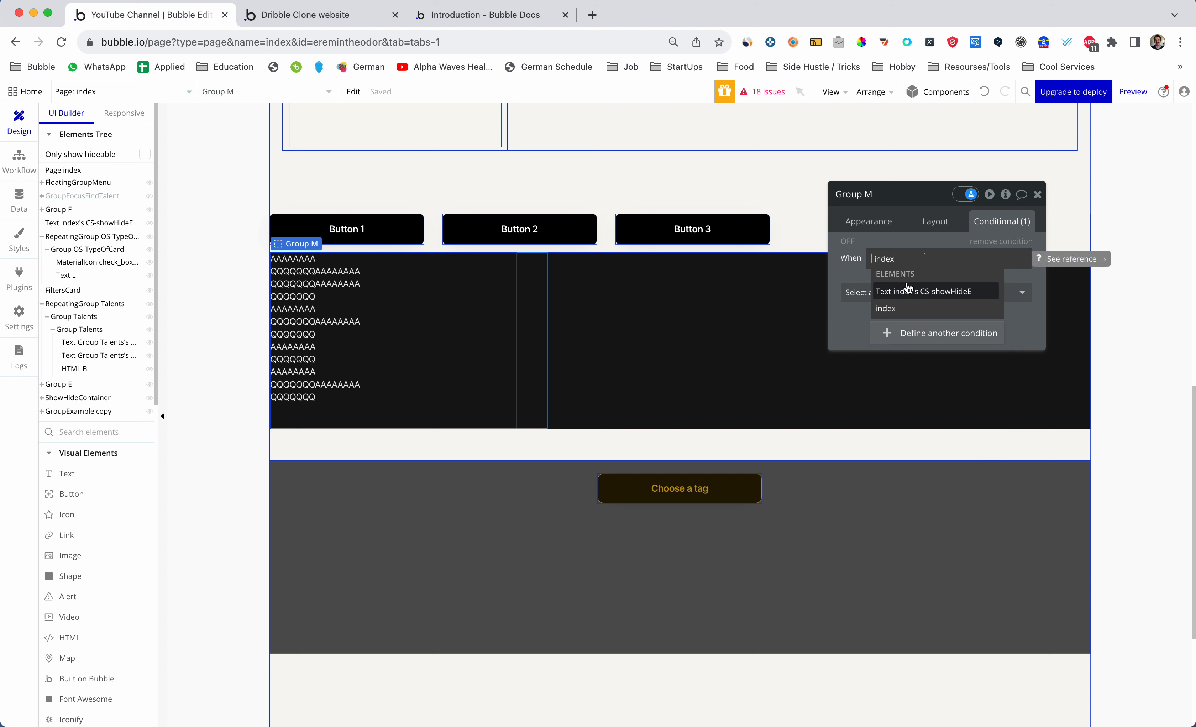
left_click(908, 308)
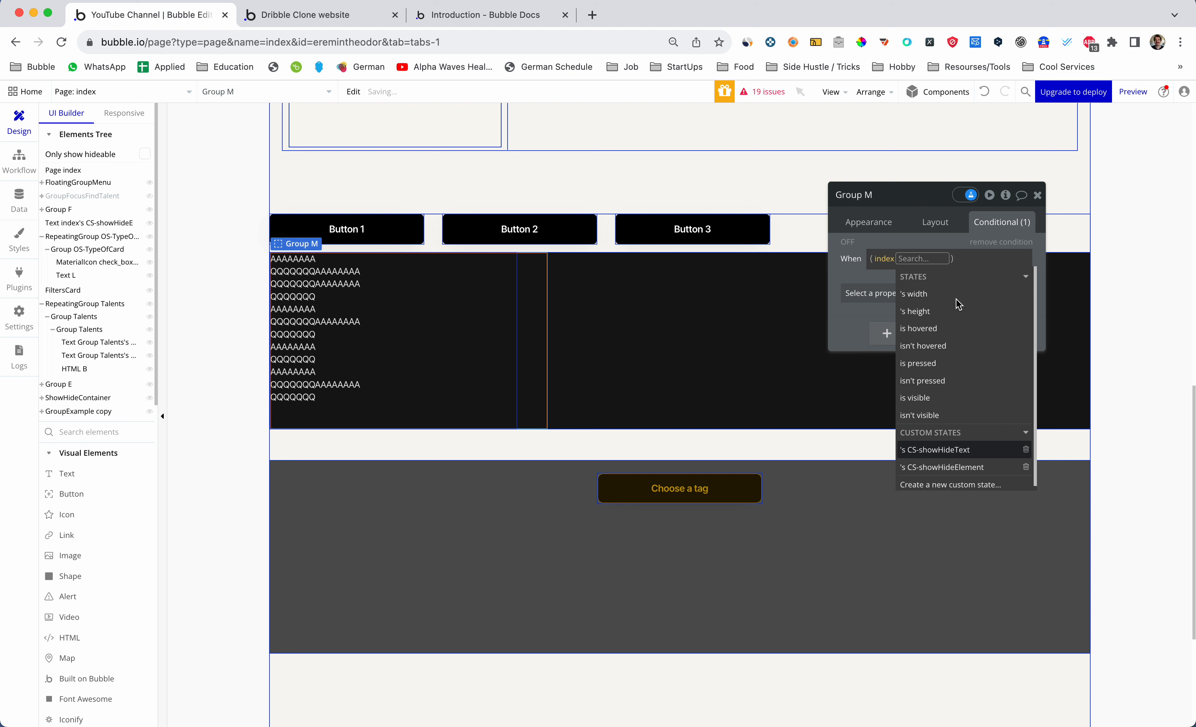
key("Return")
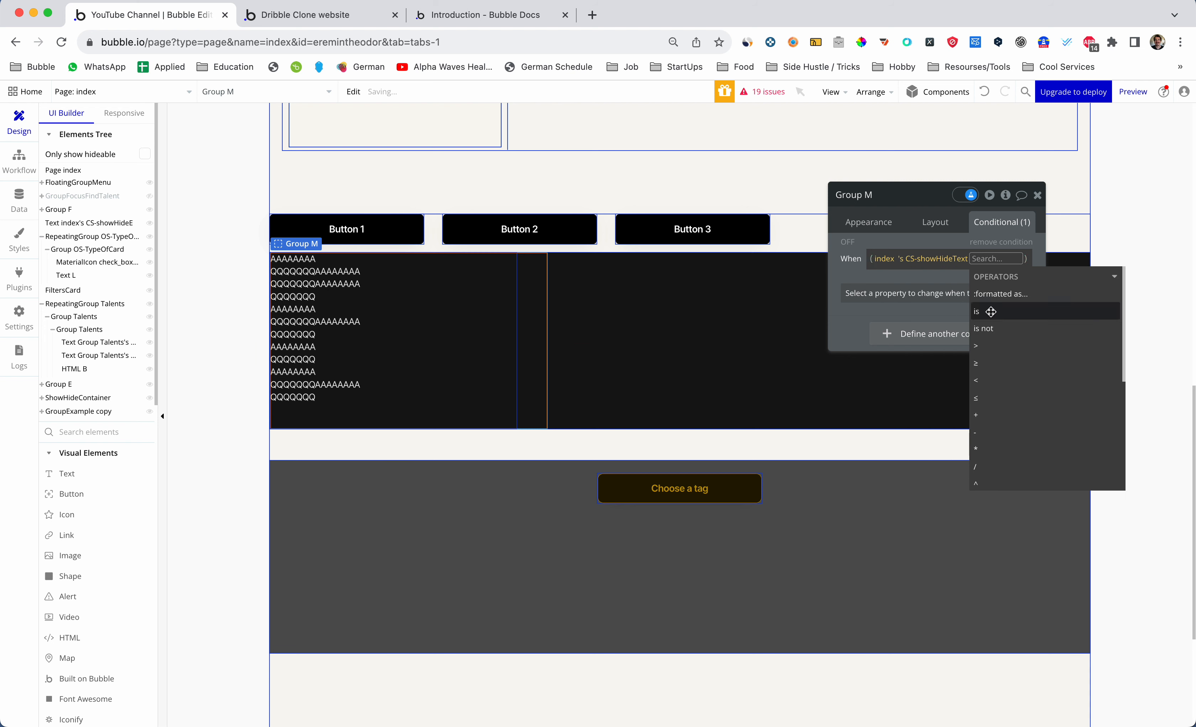
left_click(981, 311)
type("1")
key("Return")
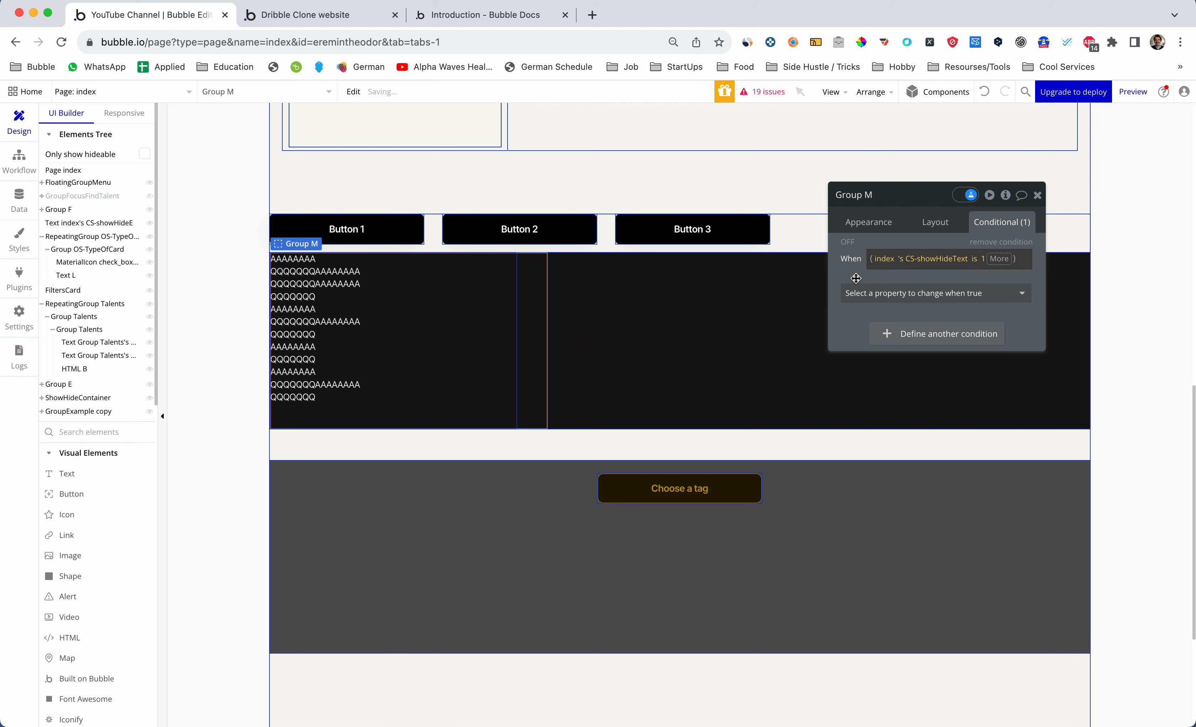
left_click(897, 293)
left_click(887, 330)
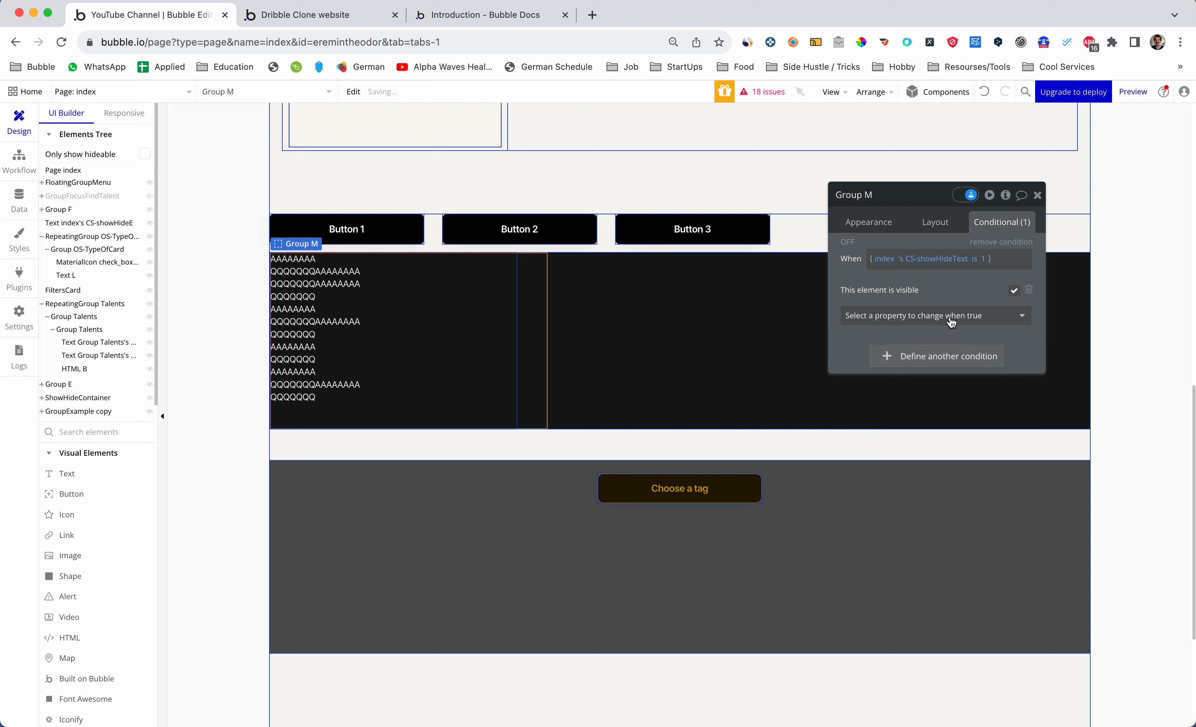
Add a second condition to Group M and fill it with a copy of the first condition's expression
left_click(940, 353)
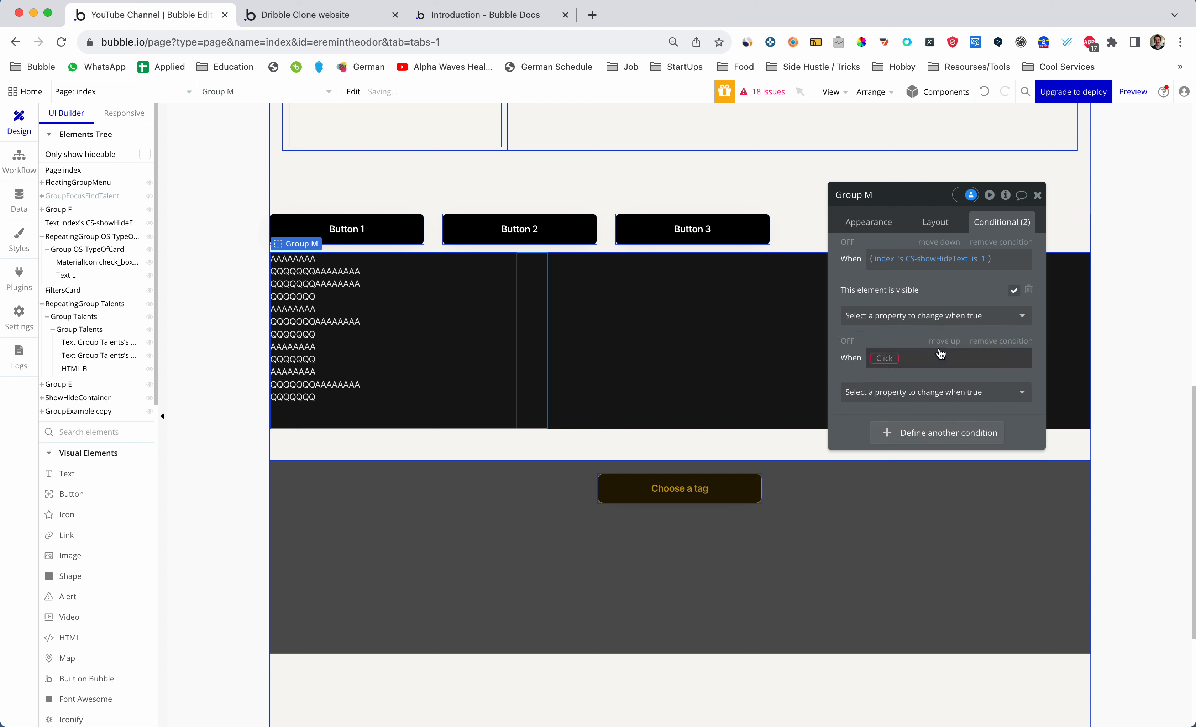
right_click(922, 259)
left_click(987, 224)
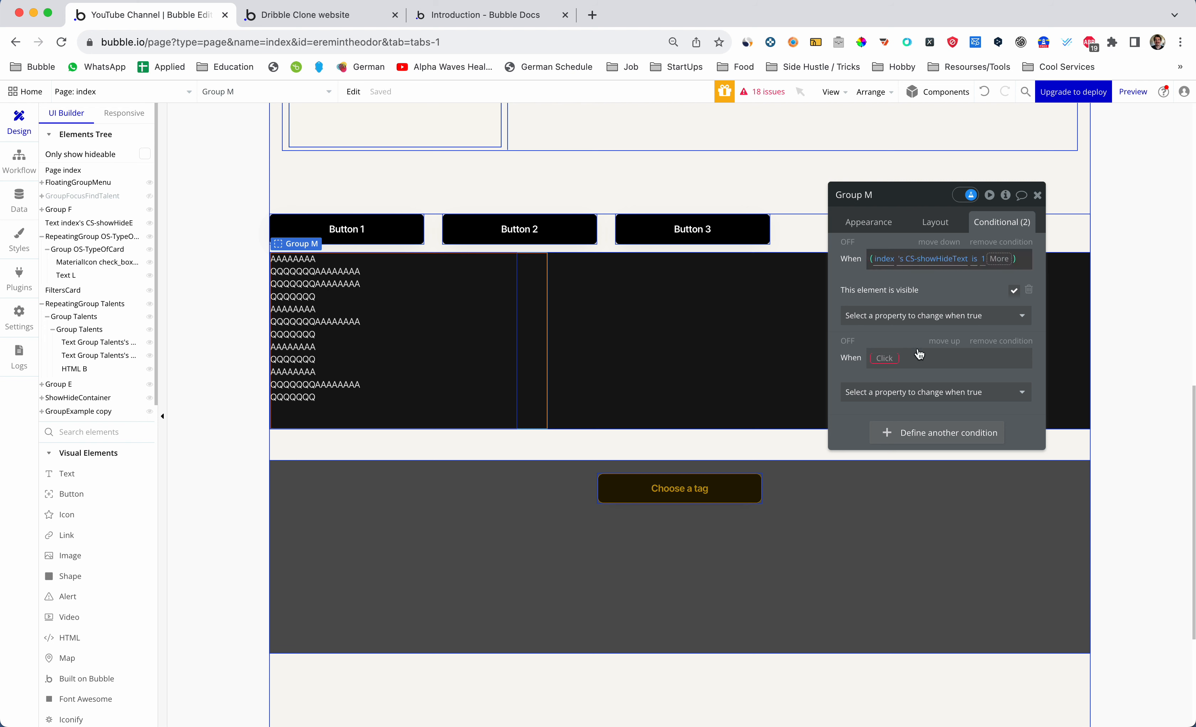
left_click(884, 357)
right_click(925, 358)
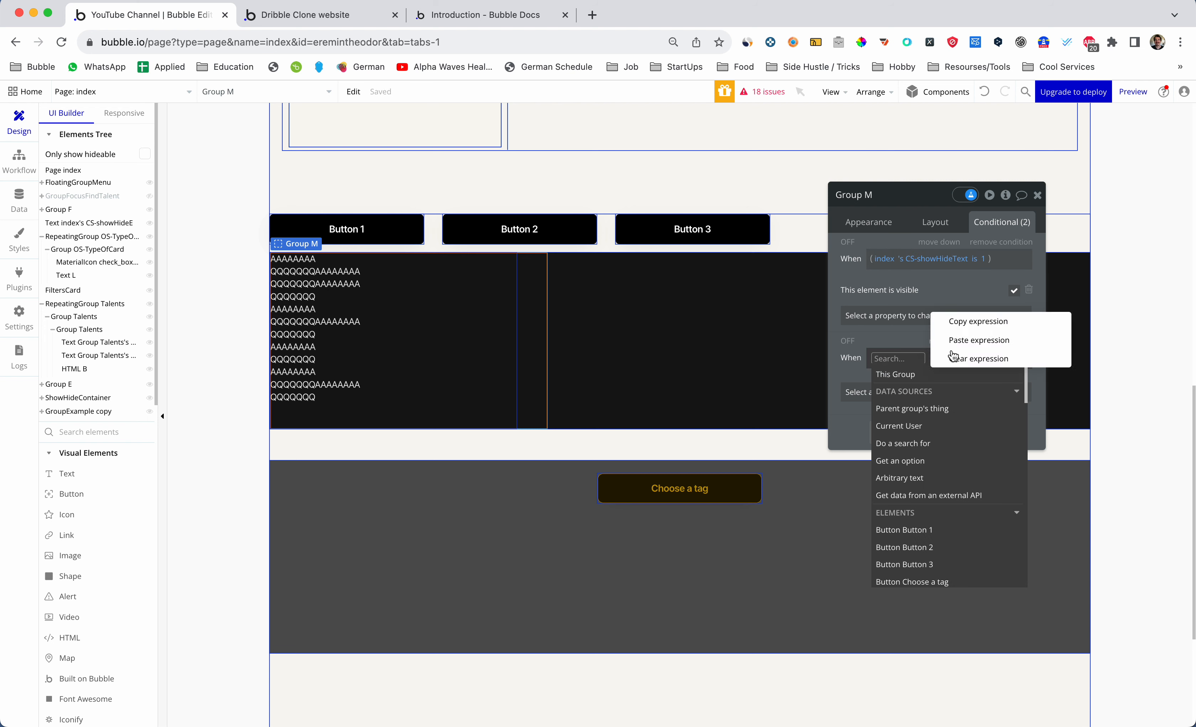
left_click(912, 342)
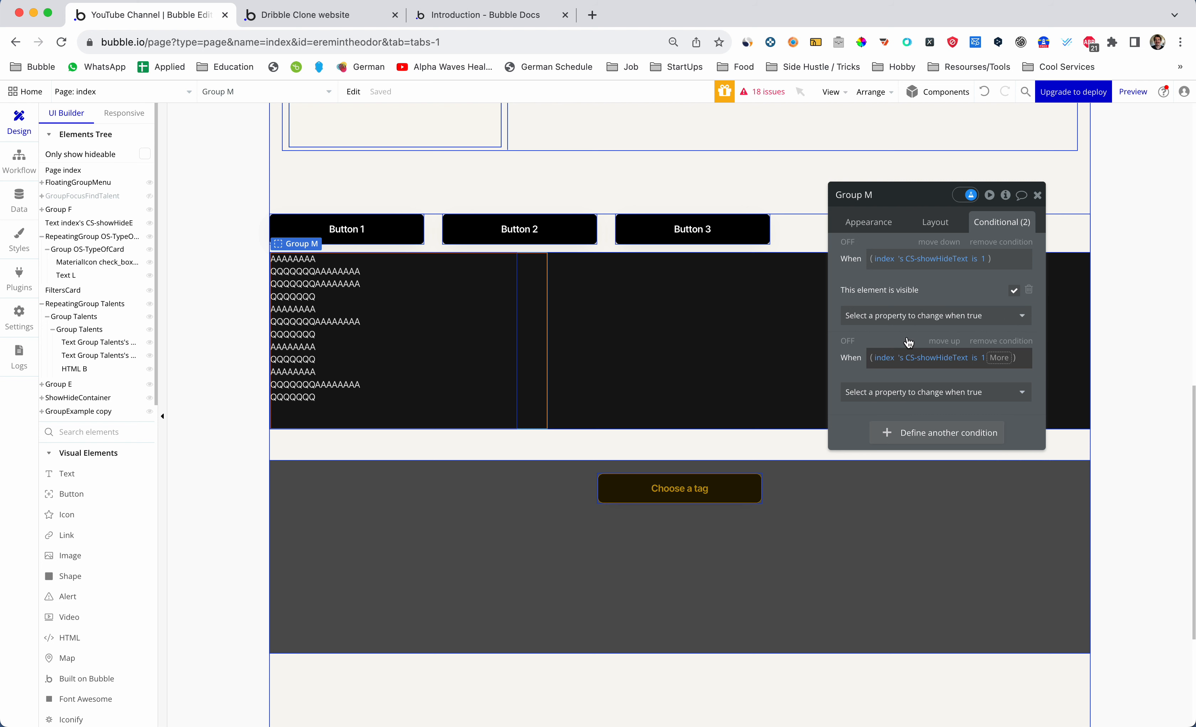
Change the second condition's operator to "is not" and add the "This element is visible" property, left unchecked
left_click(984, 359)
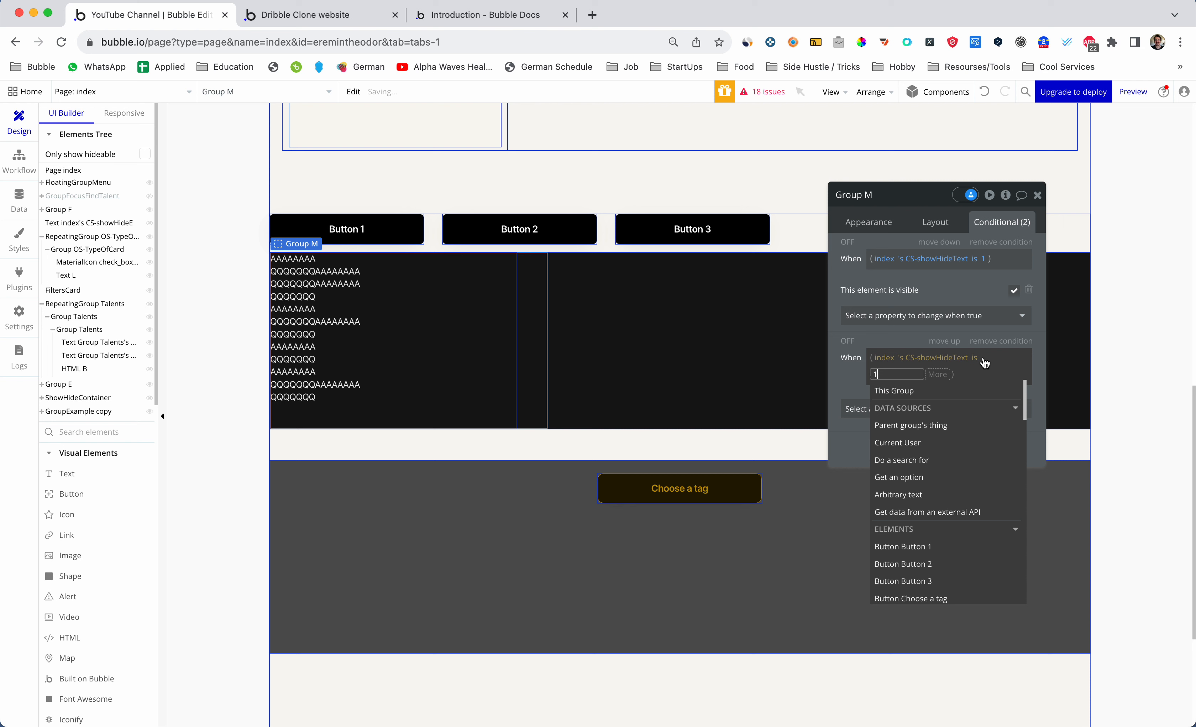
left_click(977, 361)
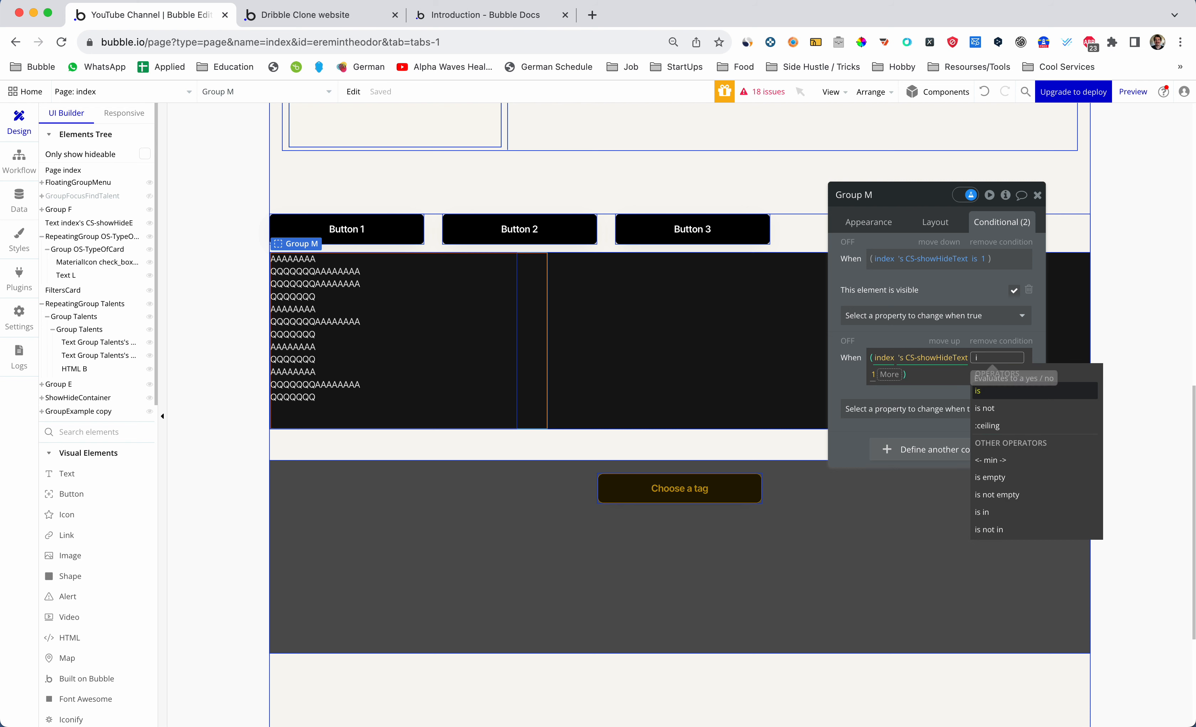
type("is not")
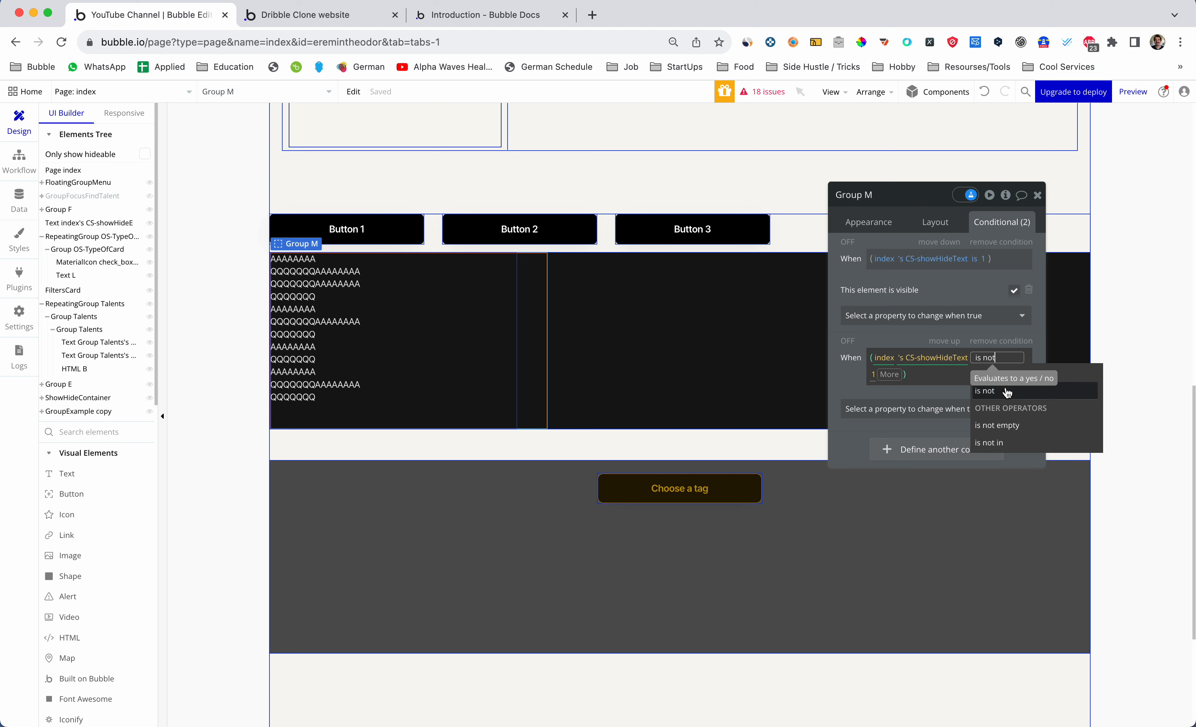
left_click(1004, 390)
left_click(853, 381)
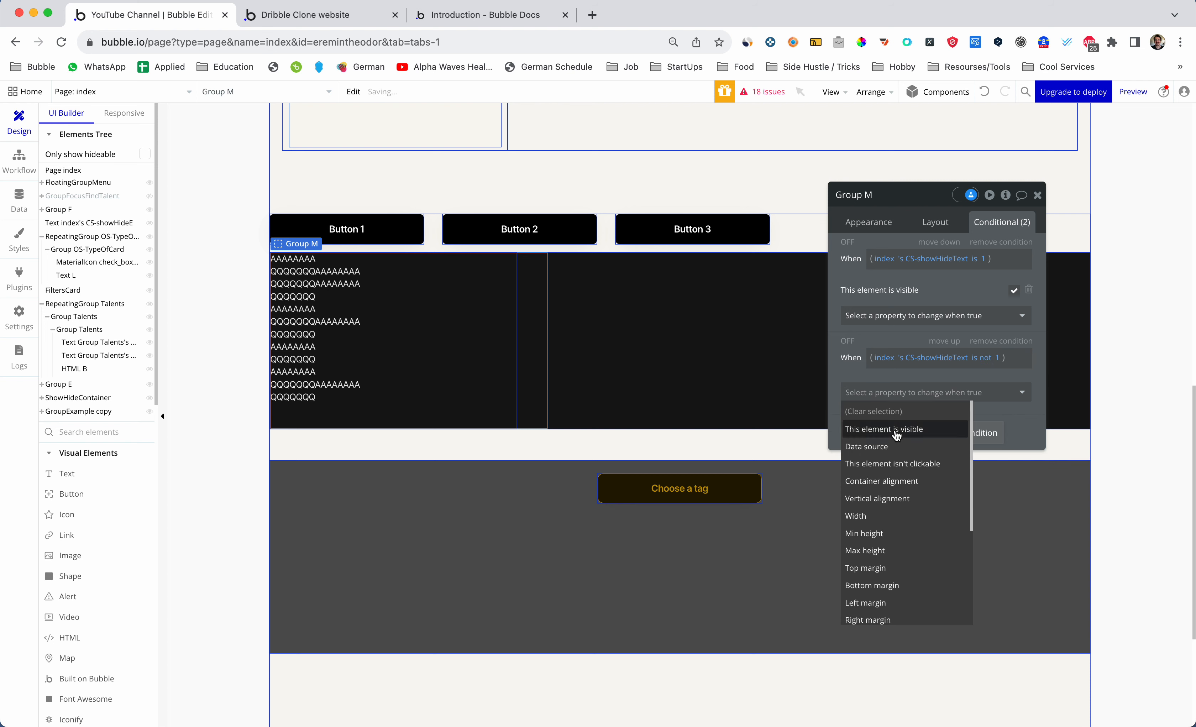
left_click(895, 430)
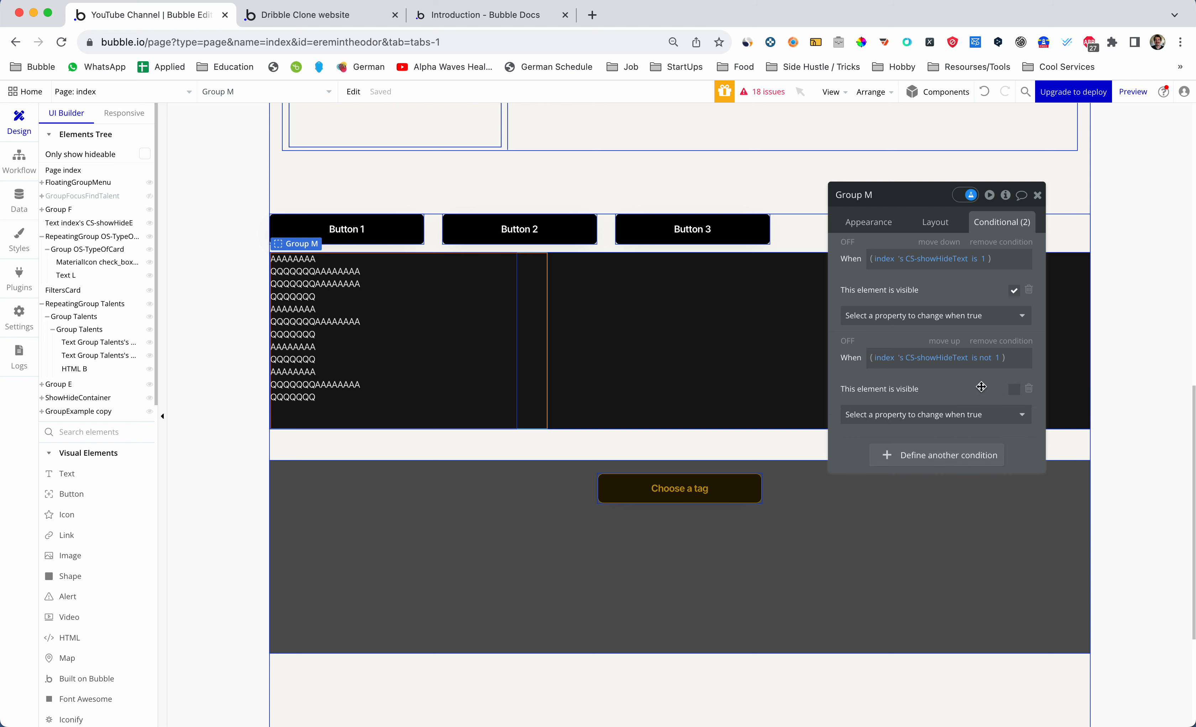
left_click(1038, 195)
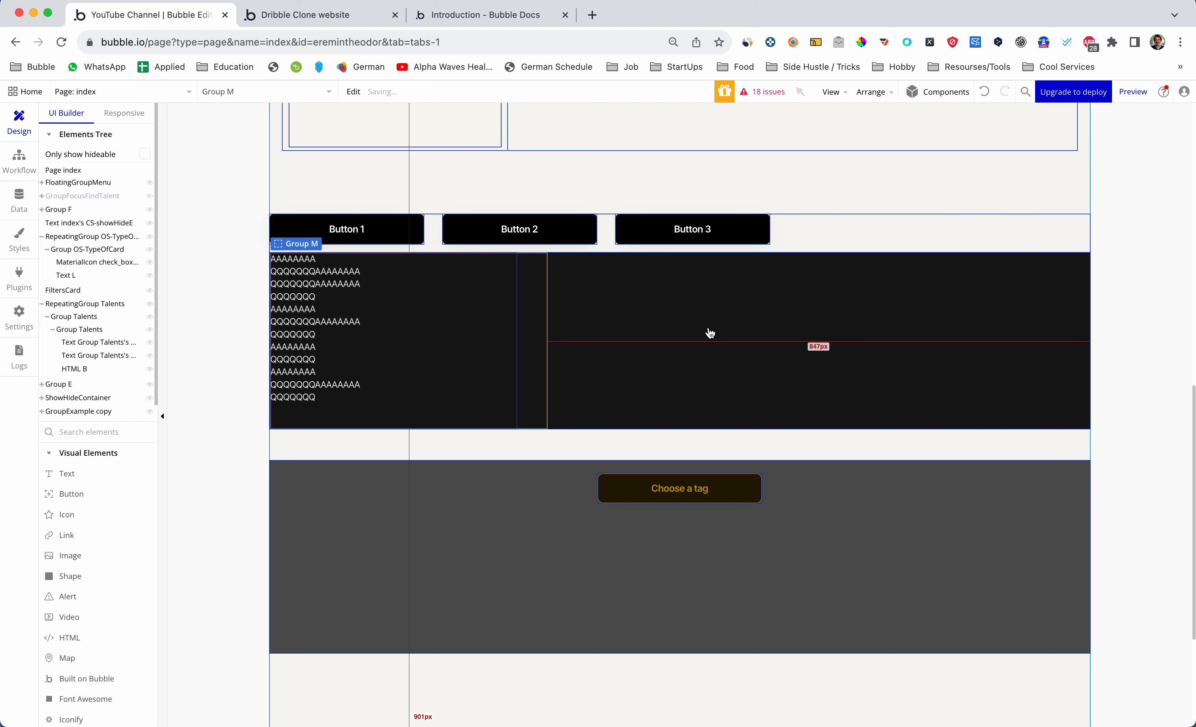
Copy Group M and paste two duplicates of it into the dark container
left_click(615, 318)
left_click(526, 306)
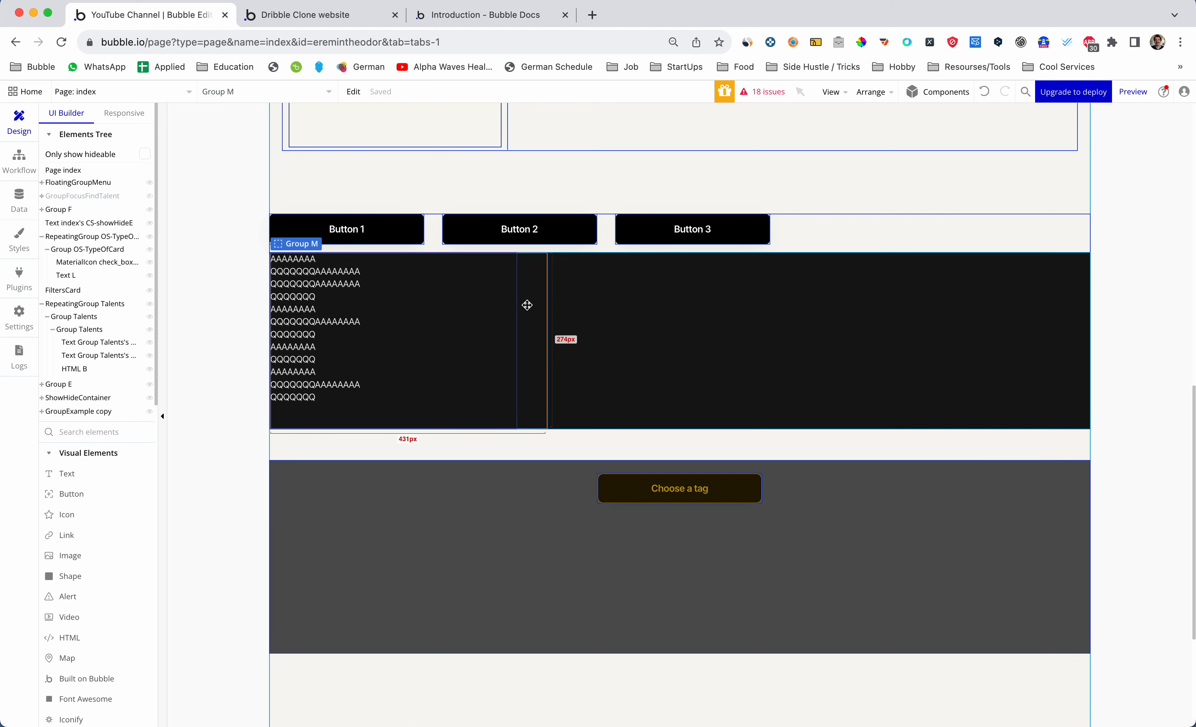
key("ctrl+c")
key("ctrl+v")
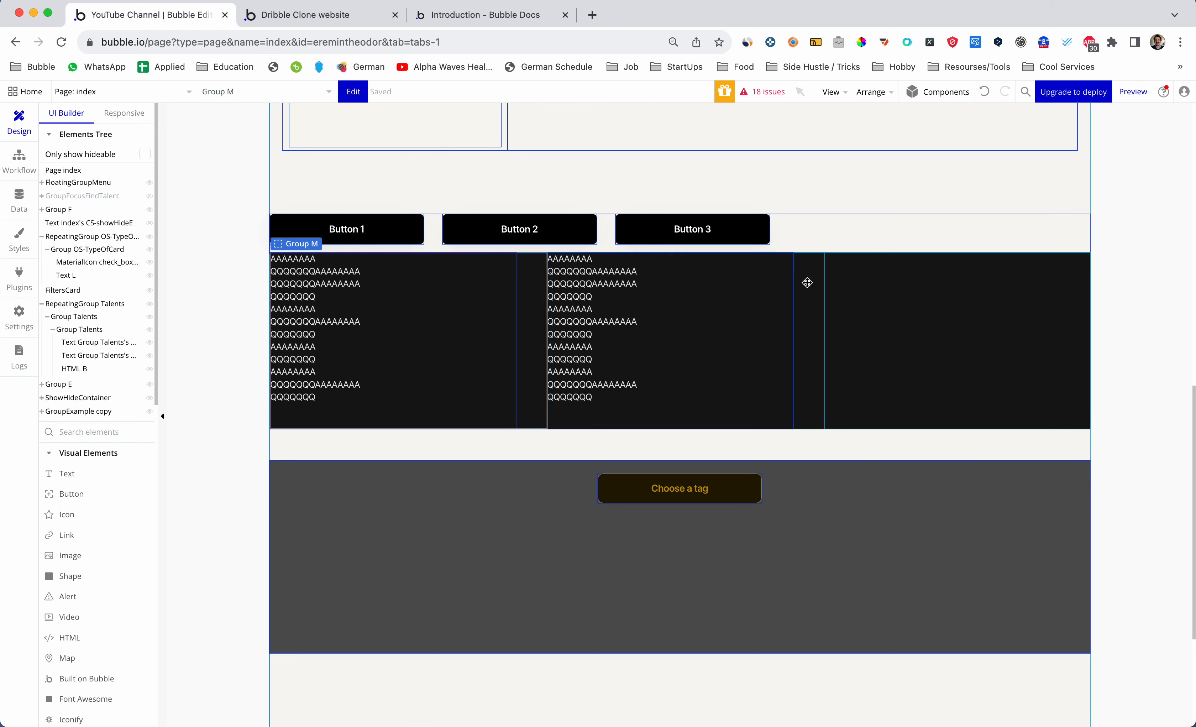
key("ctrl+v")
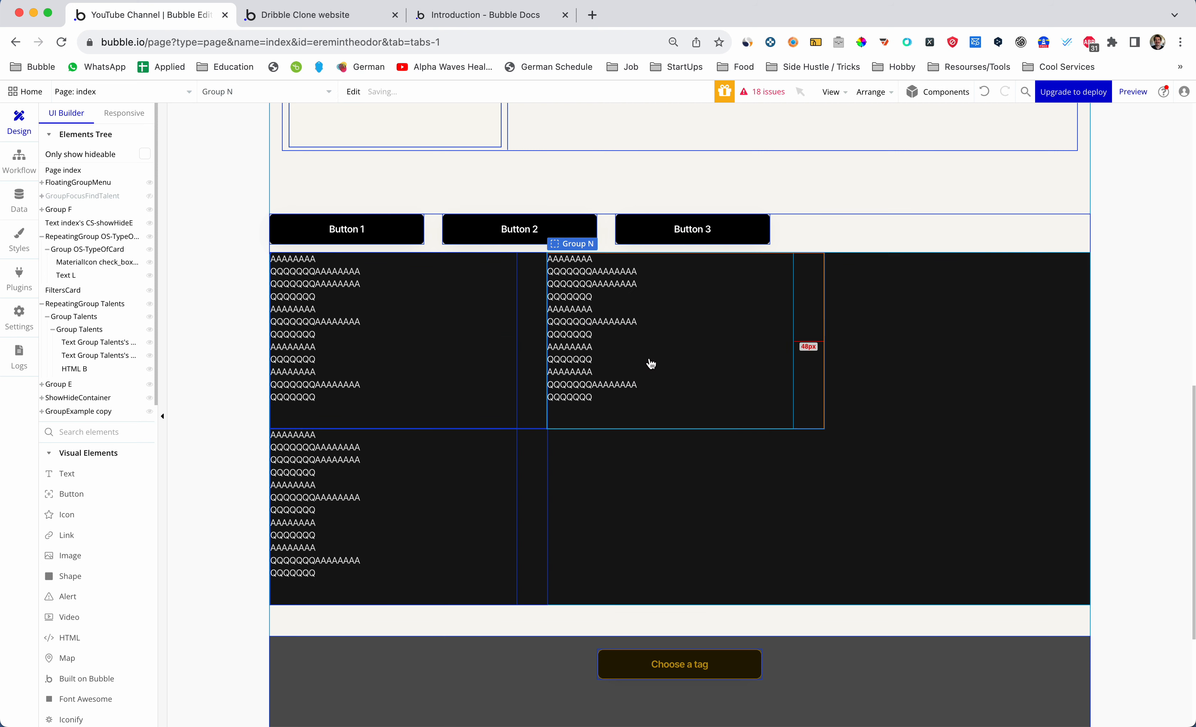
Replace the text content inside the first duplicated group, beside the original, with TEXT
left_click(652, 348)
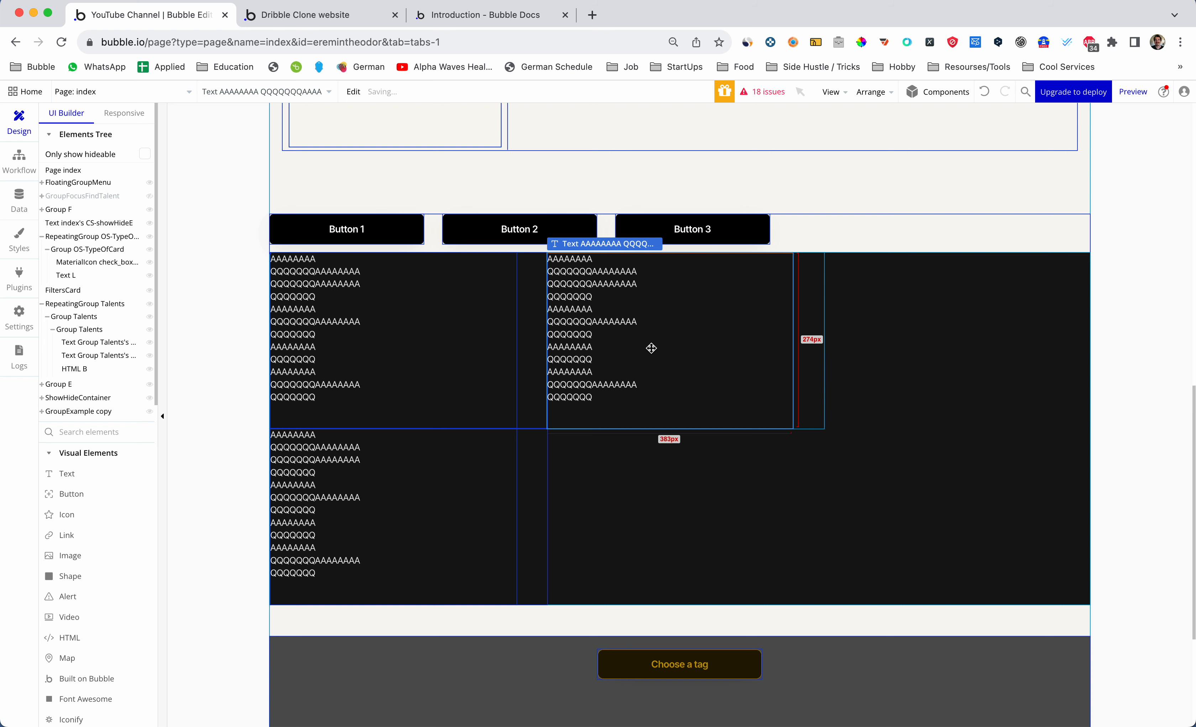
double_click(651, 348)
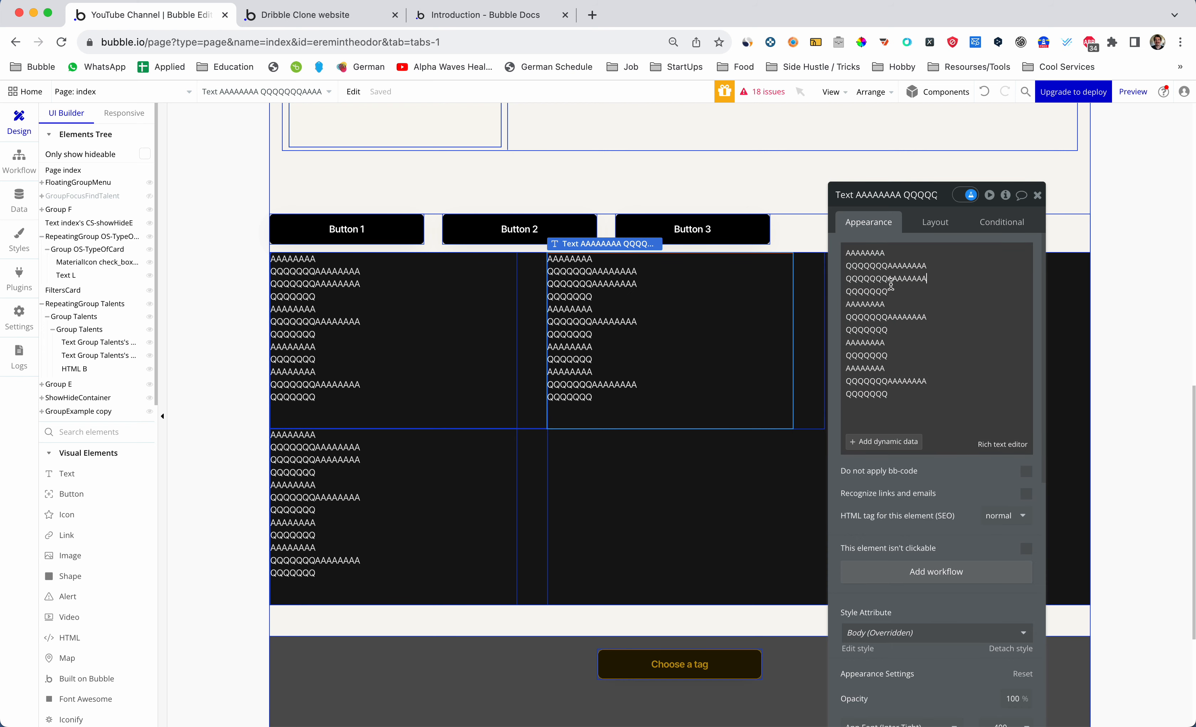
key("ctrl+a")
type("TEST")
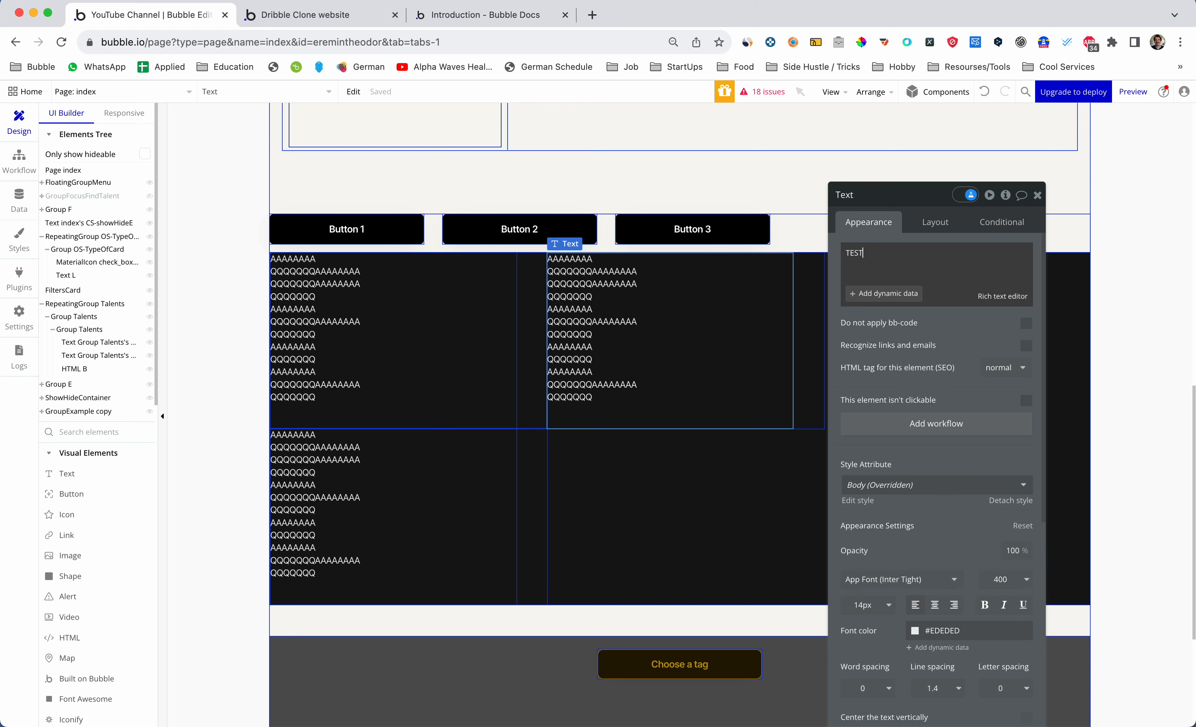
key("BackSpace")
key("BackSpace")
type("XT")
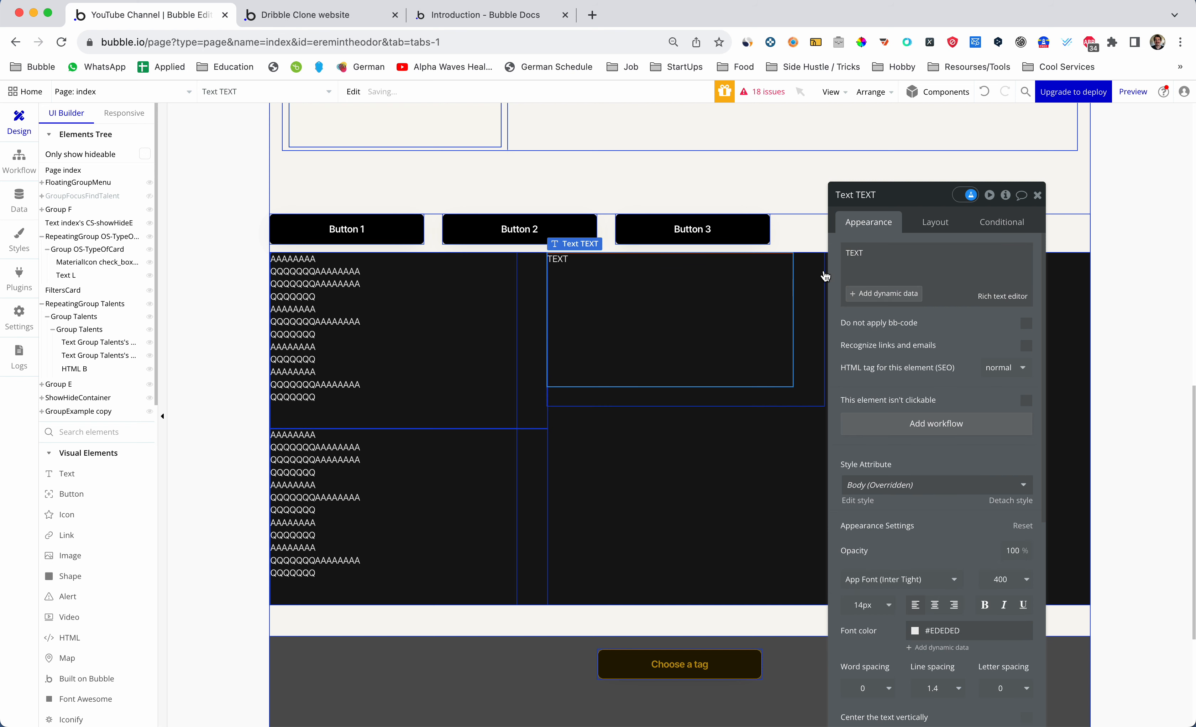
left_click(651, 282)
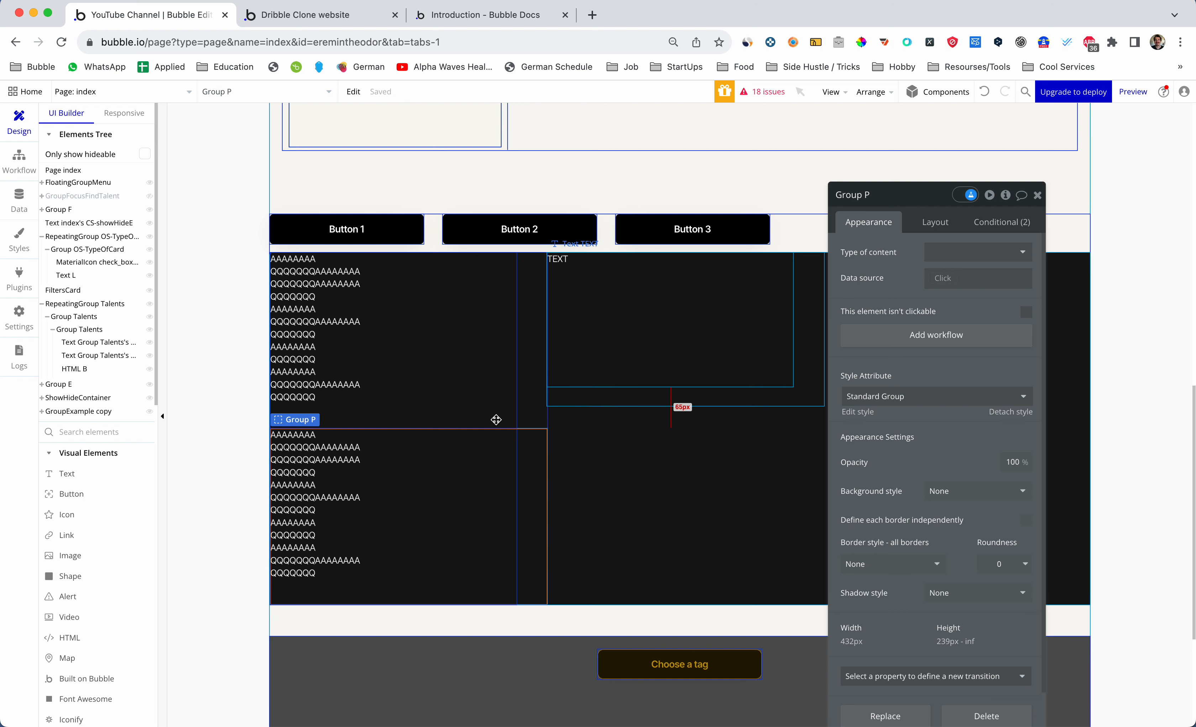
left_click(431, 487)
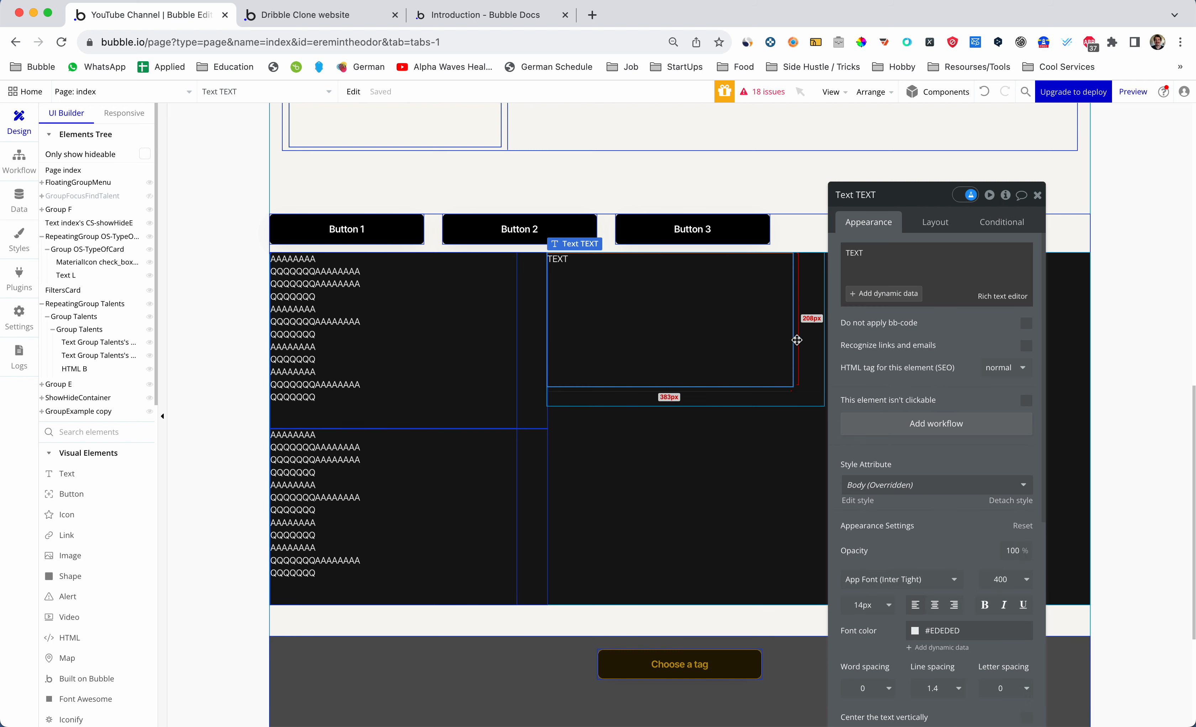
Replace the text inside the second duplicated group, below the original, with TExt 3
double_click(883, 267)
key("ctrl+a")
type("TExt")
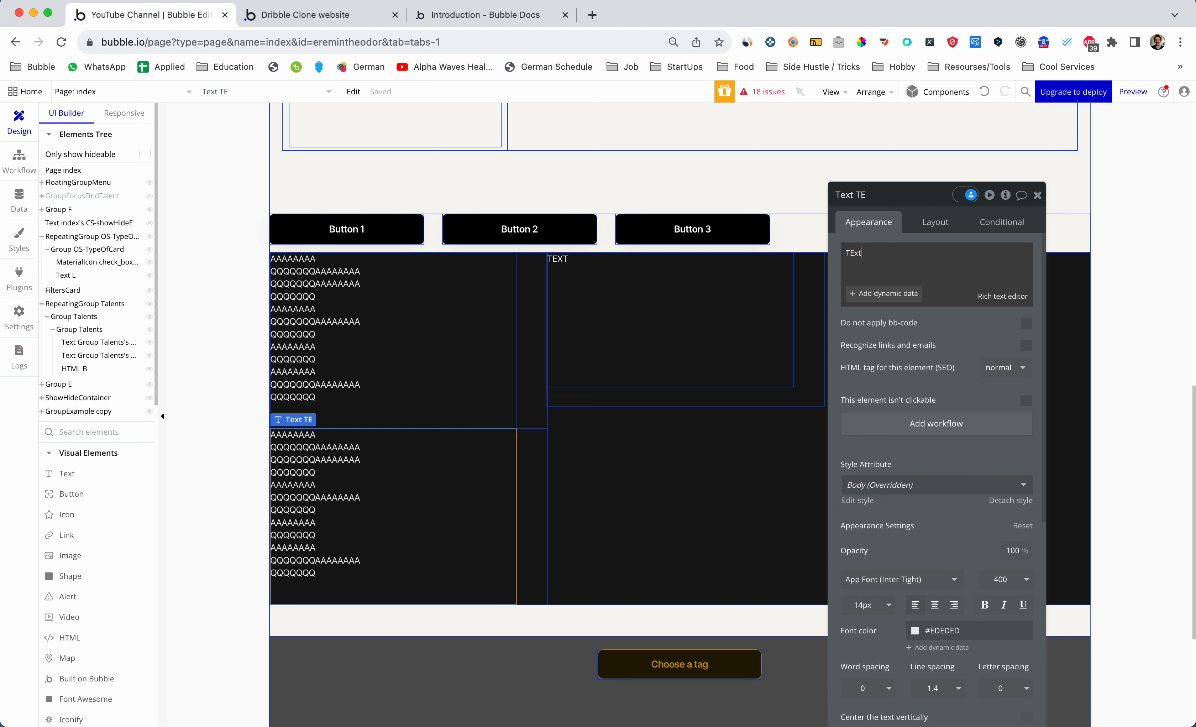
type(" 3")
left_click(1037, 194)
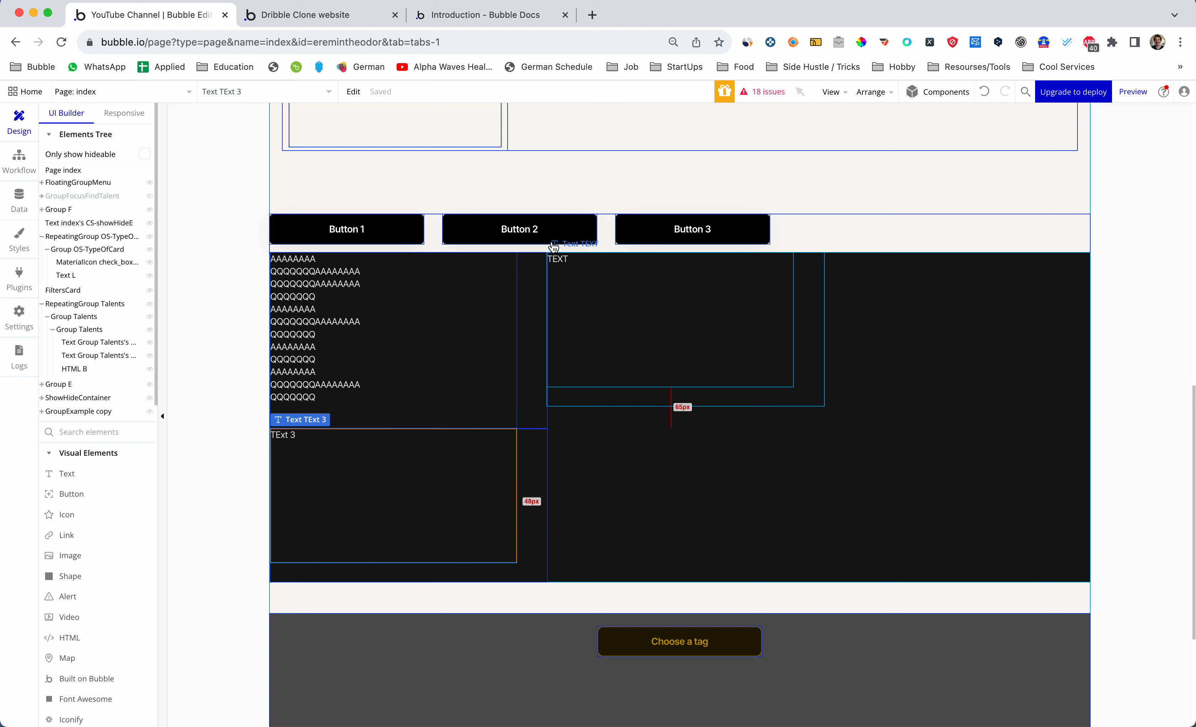
Change the text in the duplicated group beside the original to TEXT 2
left_click(545, 474)
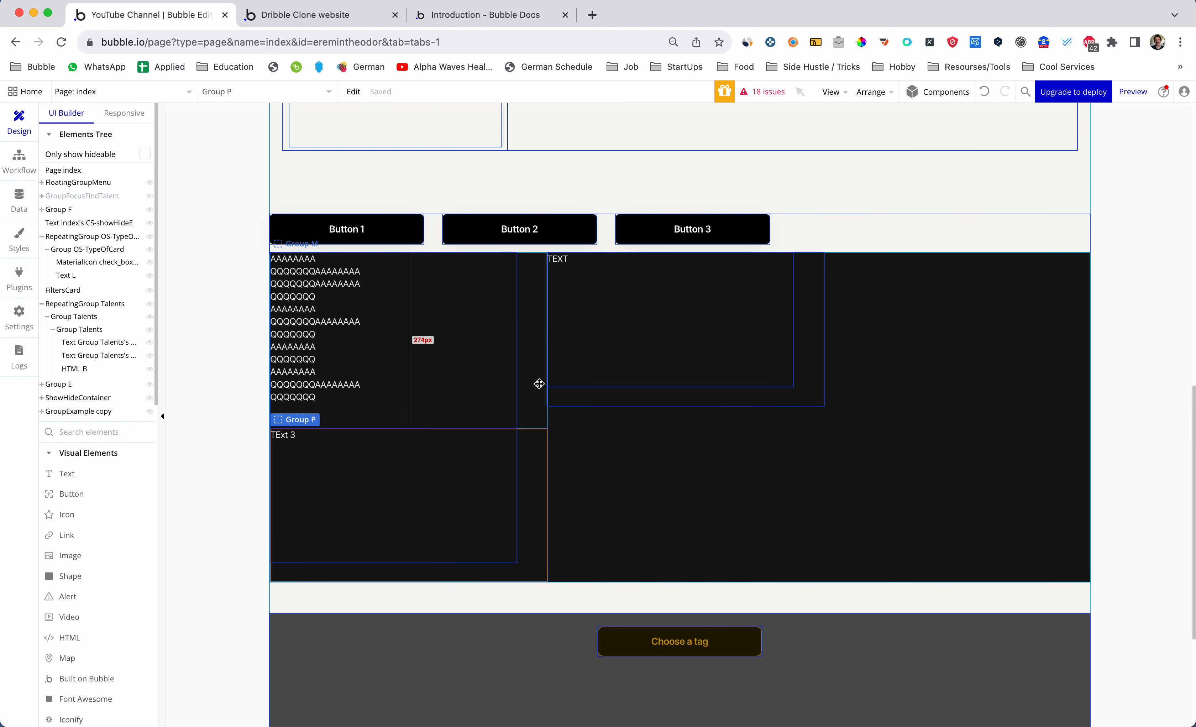
left_click(498, 351)
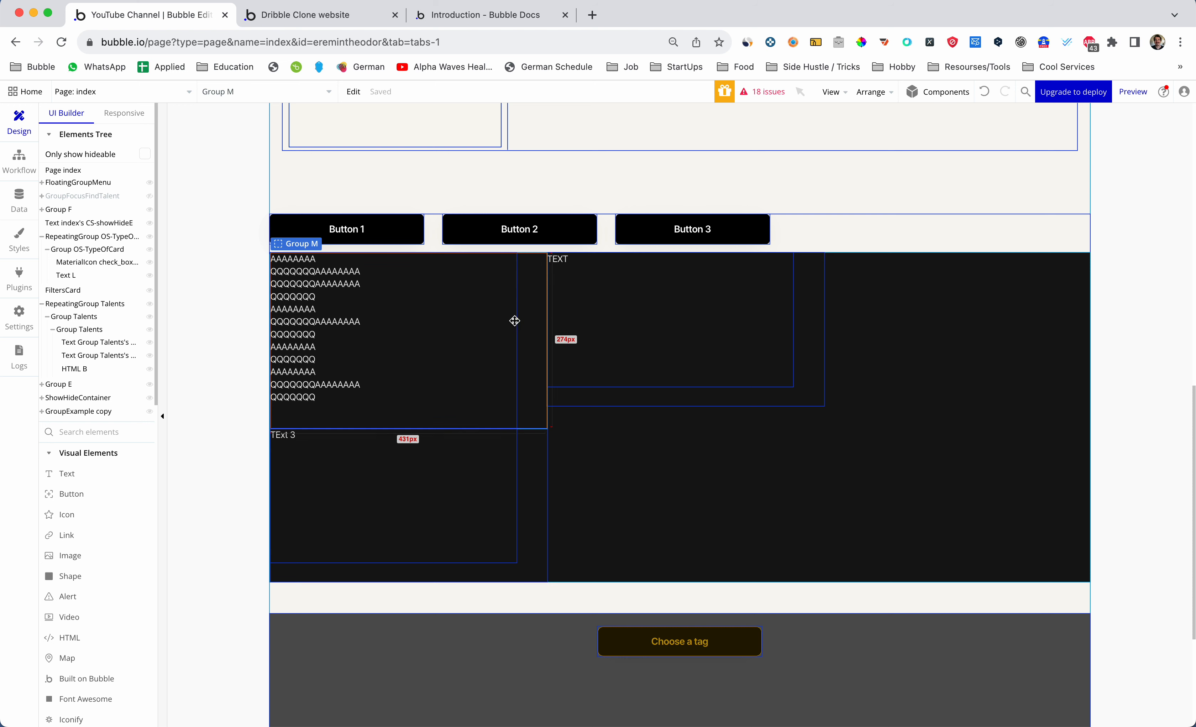
left_click(477, 329)
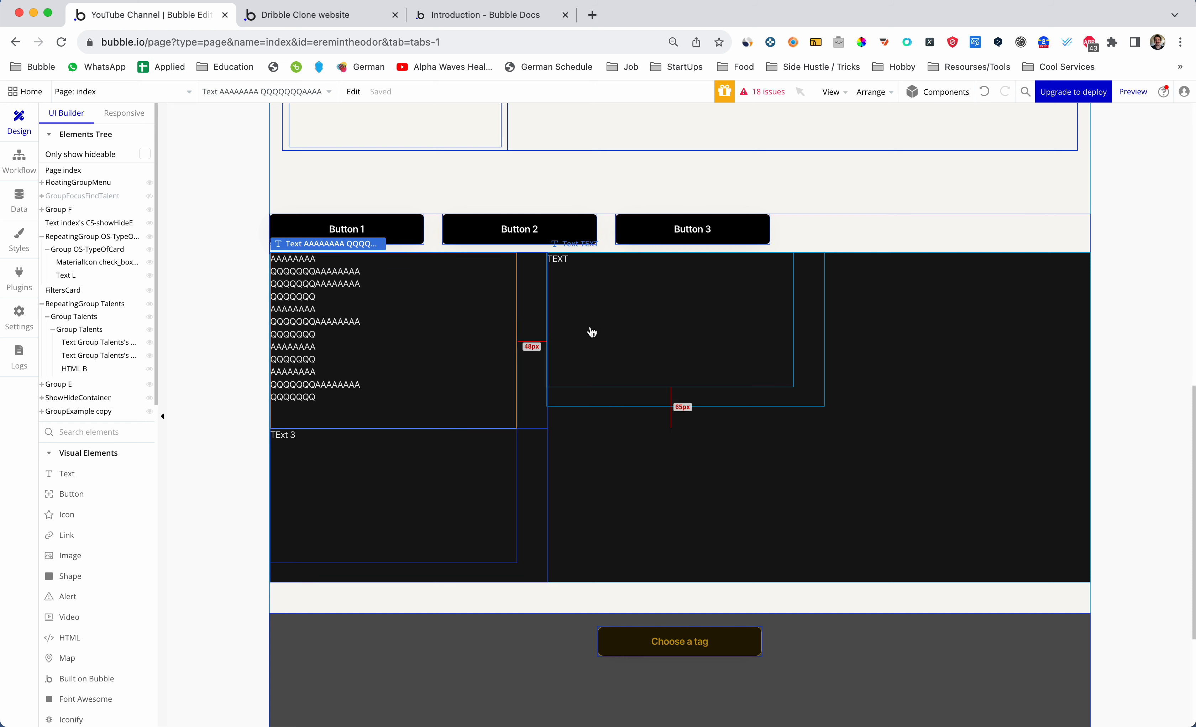
double_click(617, 303)
left_click(877, 252)
type("2")
left_click(1036, 196)
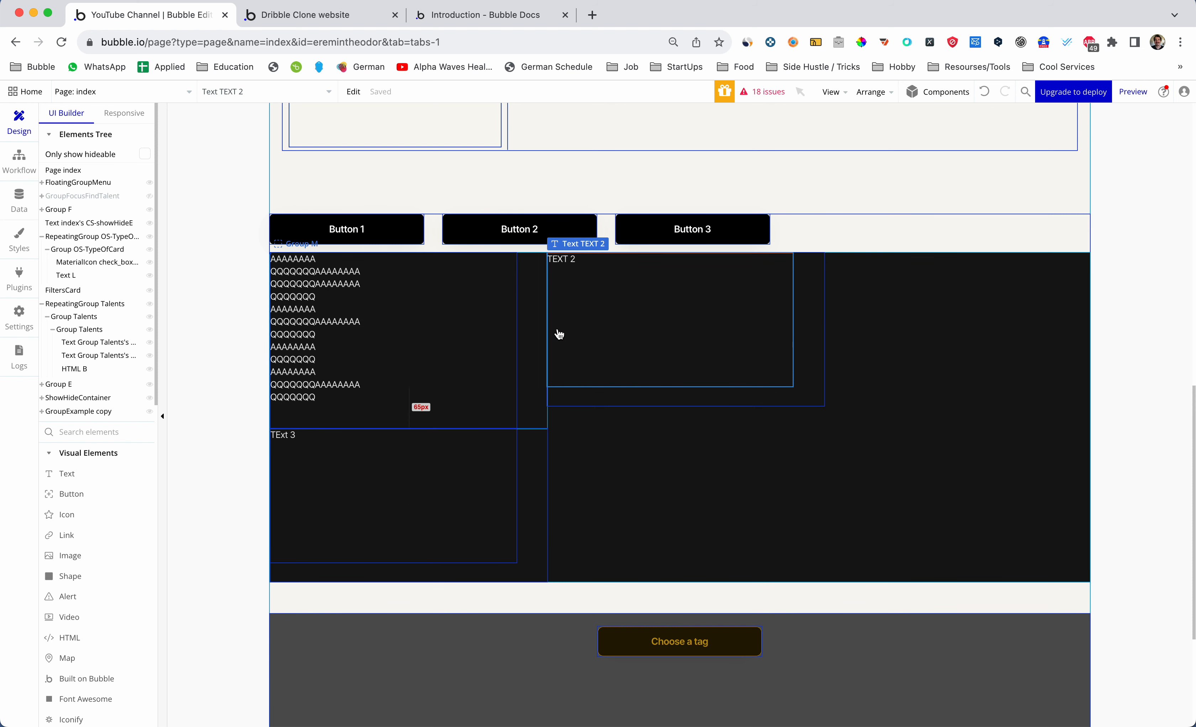
Set Group N's first condition to CS-showHideText is 2 and re-enter its second condition's comparison value as 1
double_click(812, 345)
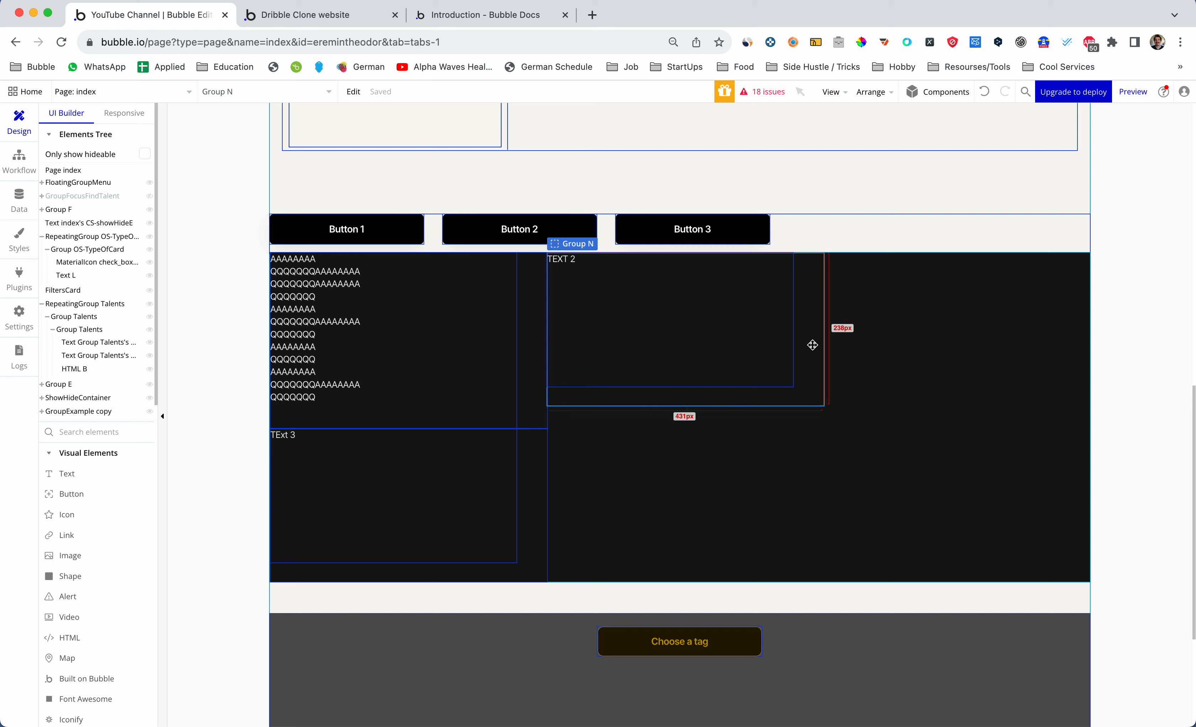
left_click(1002, 224)
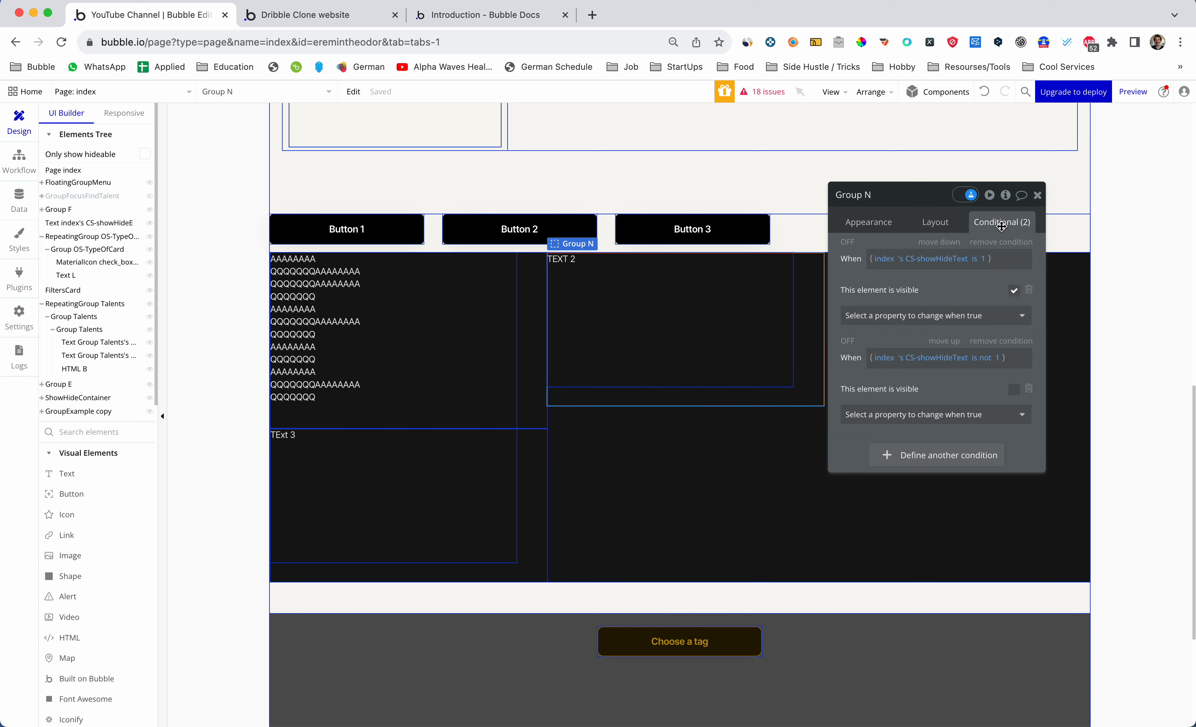
left_click(981, 259)
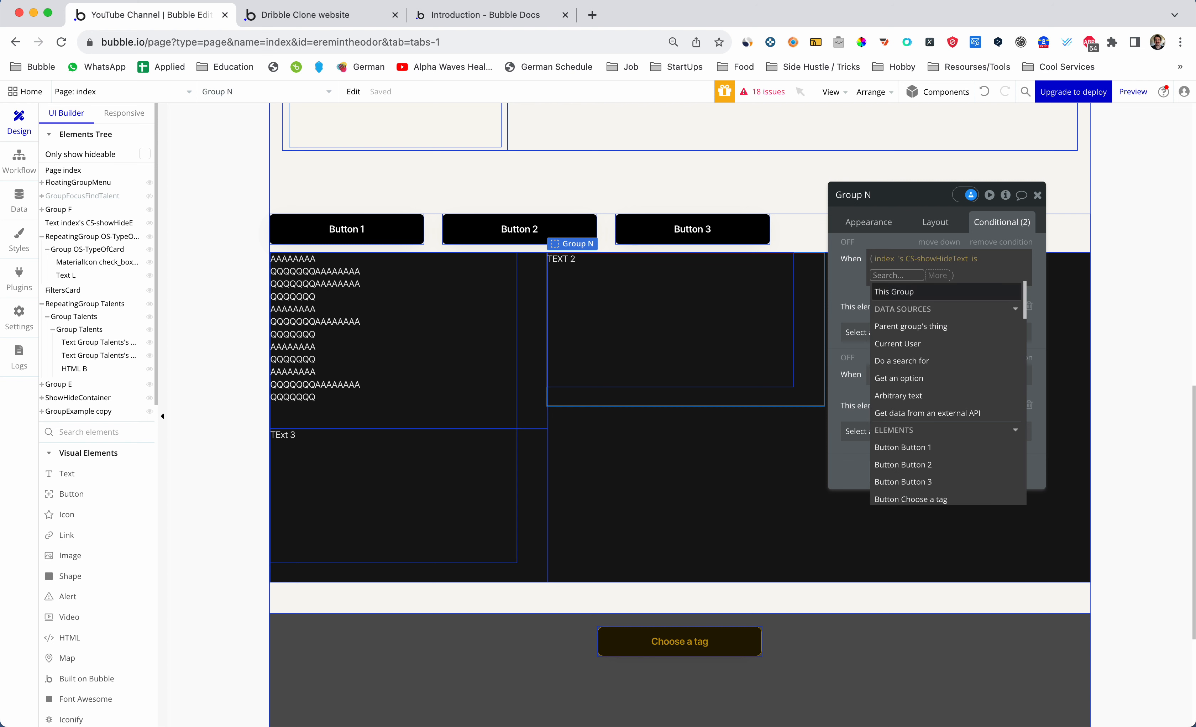
type("2")
key("Return")
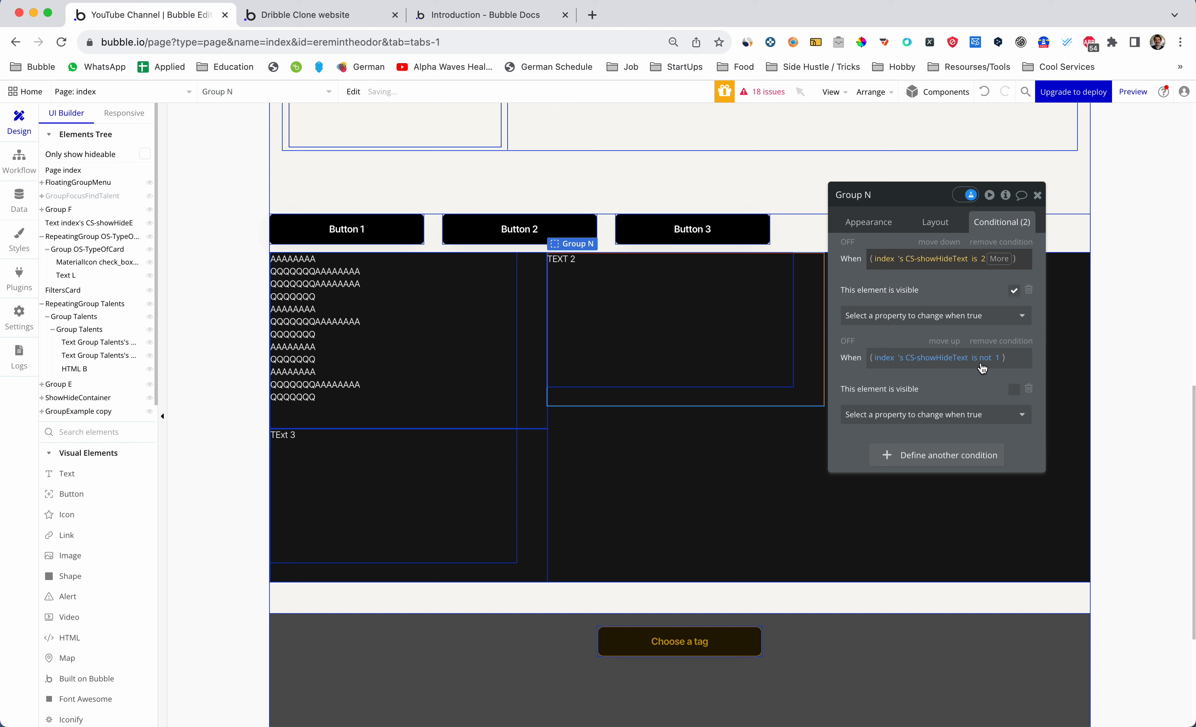
left_click(996, 357)
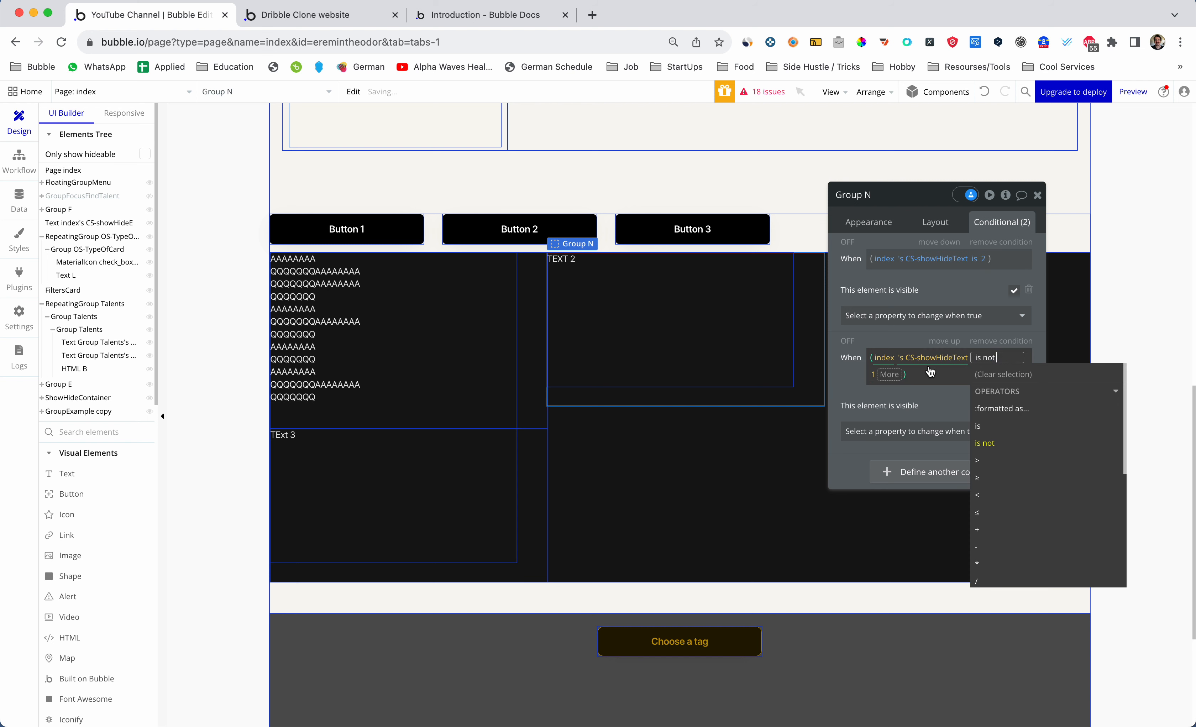
key("Return")
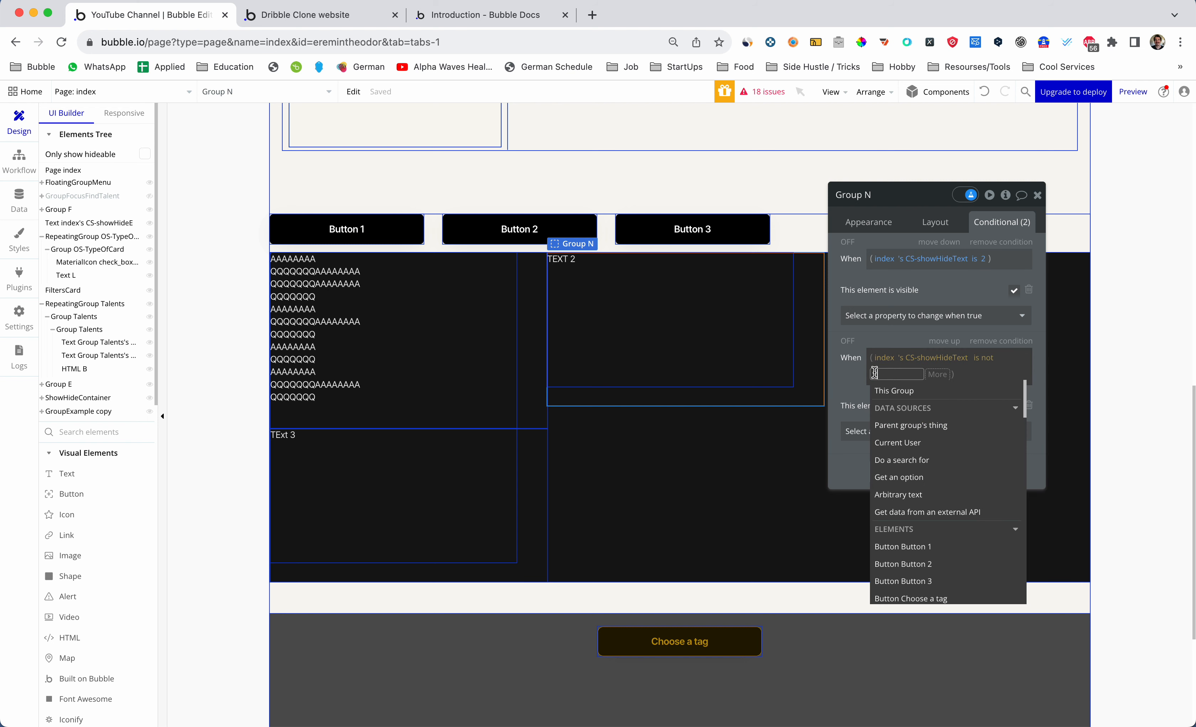
type("1")
key("Return")
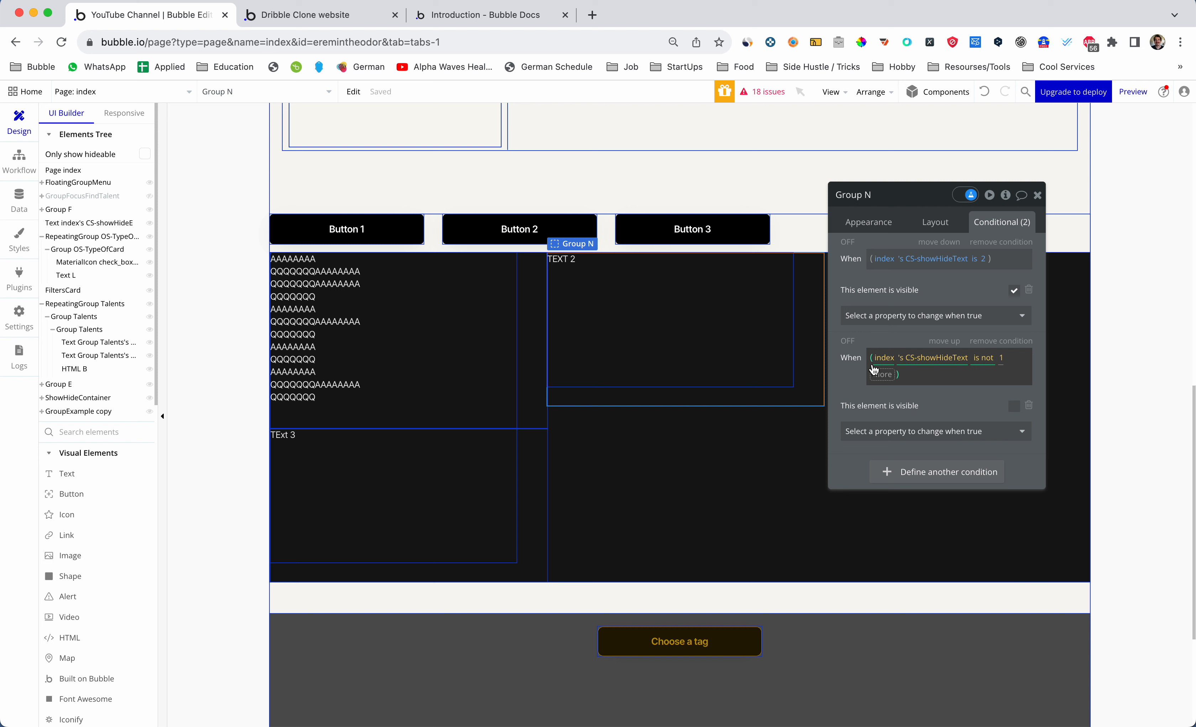
Set the first visibility condition of Group P, the group holding TExt 3, to CS-showHideText is 3
left_click(378, 468)
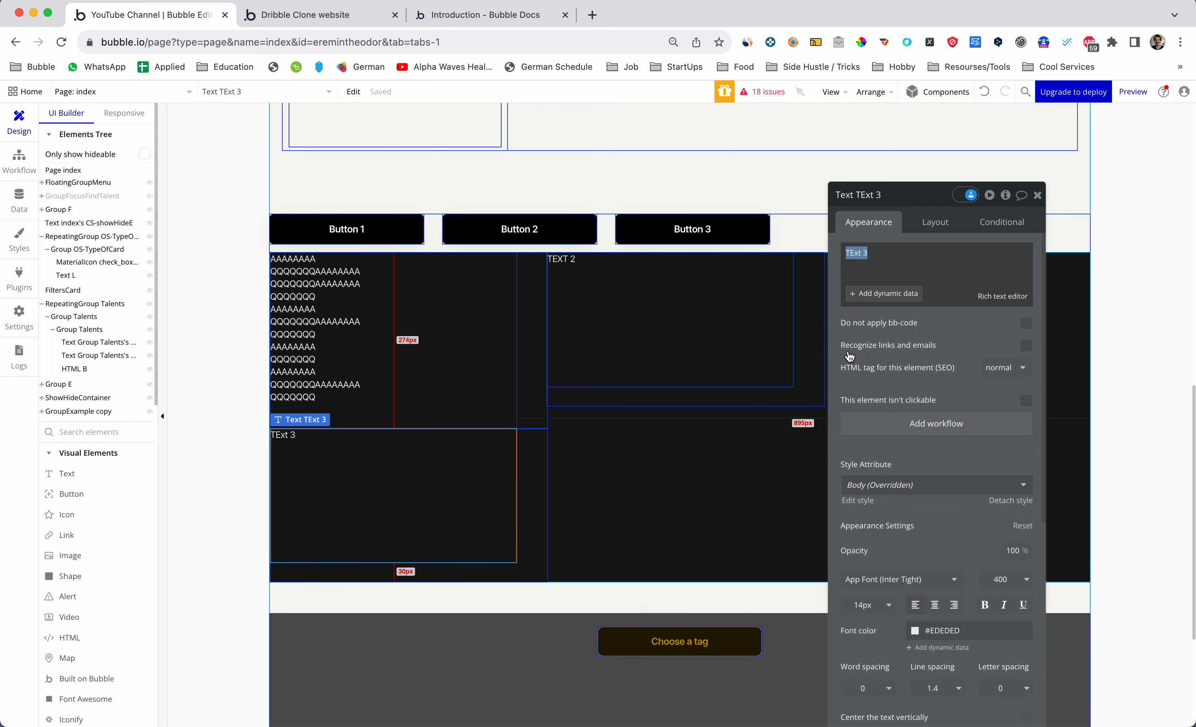
left_click(1006, 229)
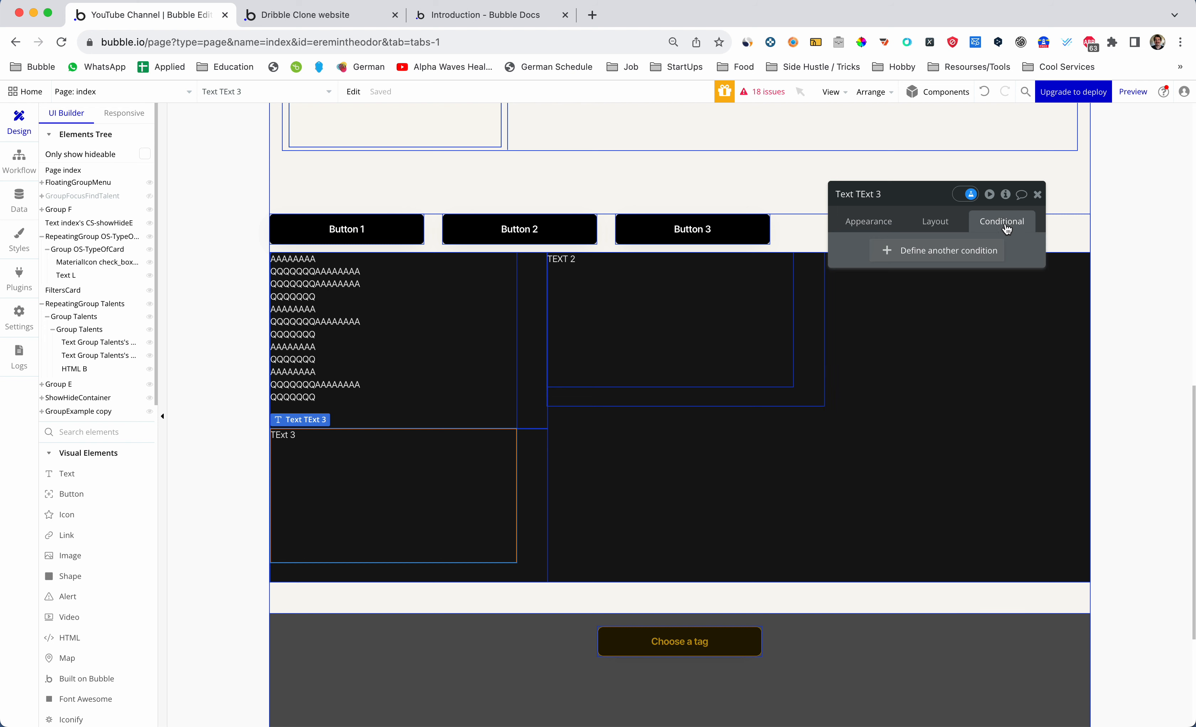
left_click(526, 474)
left_click(993, 263)
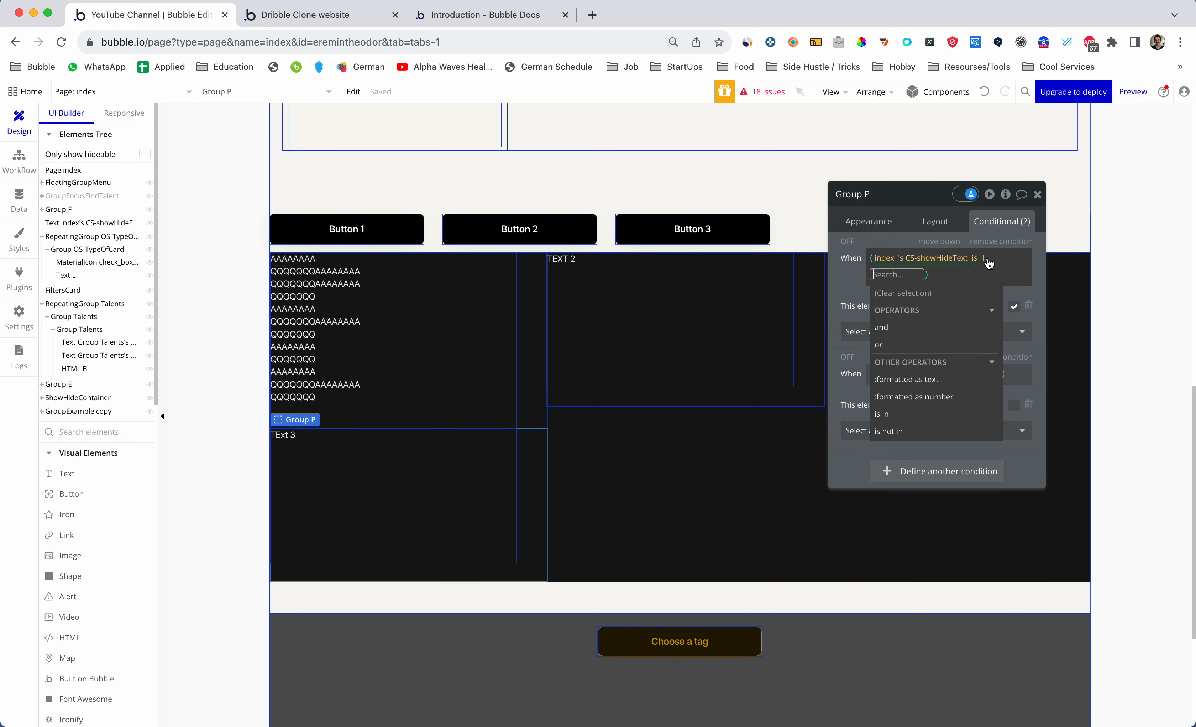
key("BackSpace")
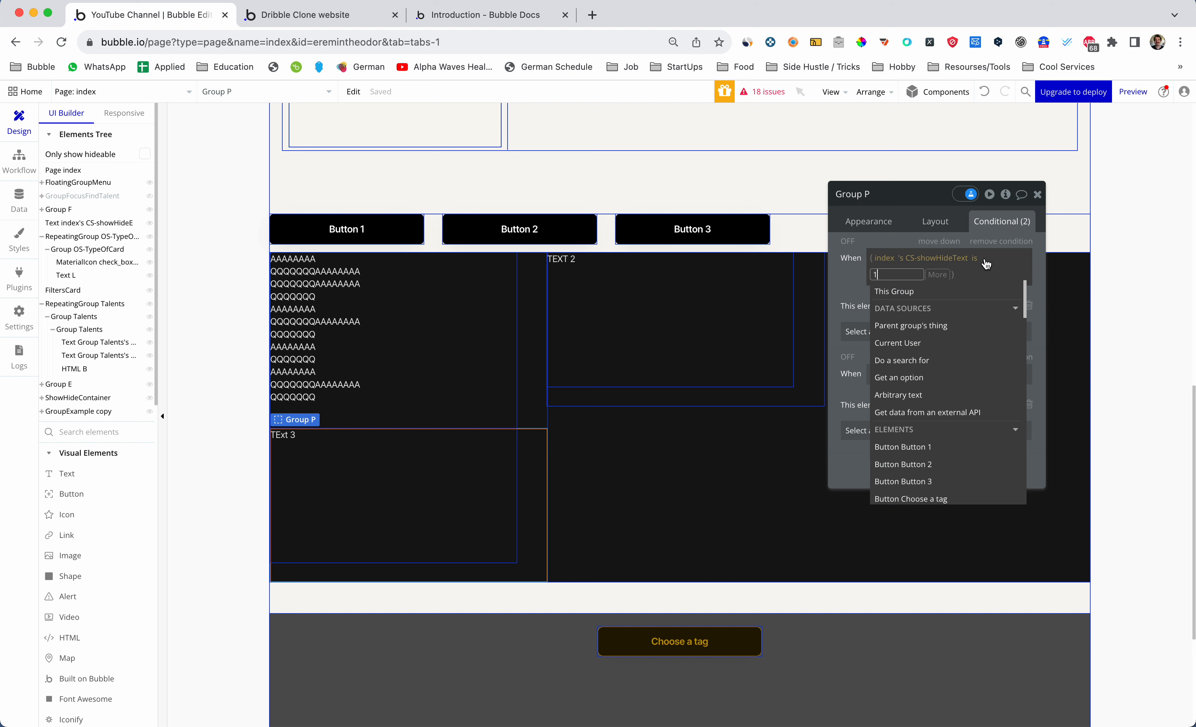
type("3")
left_click(866, 275)
Set Group P's second condition to CS-showHideText is not 3 and close its properties
left_click(1000, 358)
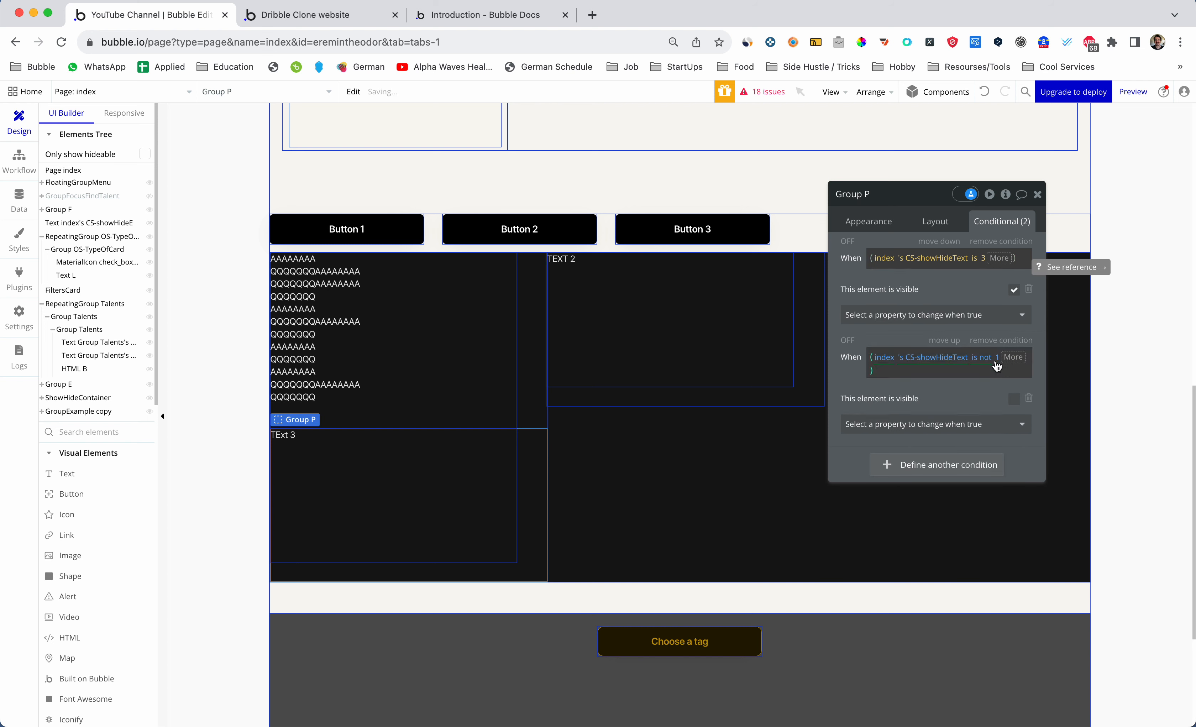
left_click(997, 358)
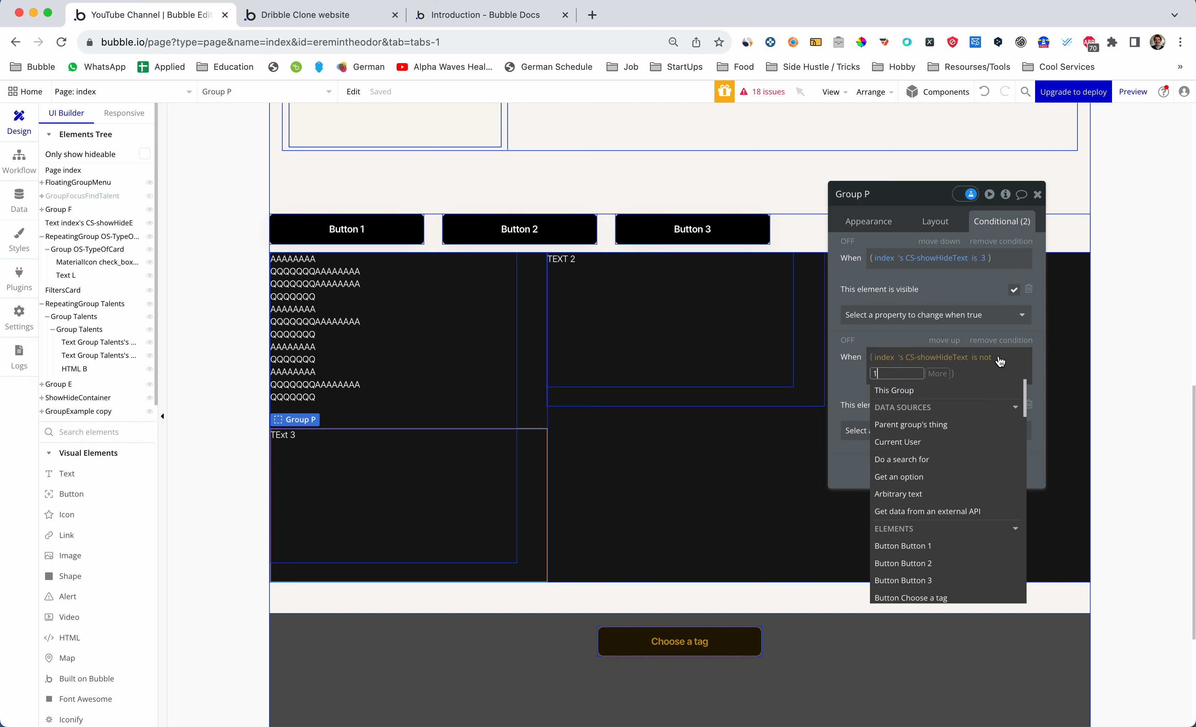
key("BackSpace")
type("3")
left_click(849, 379)
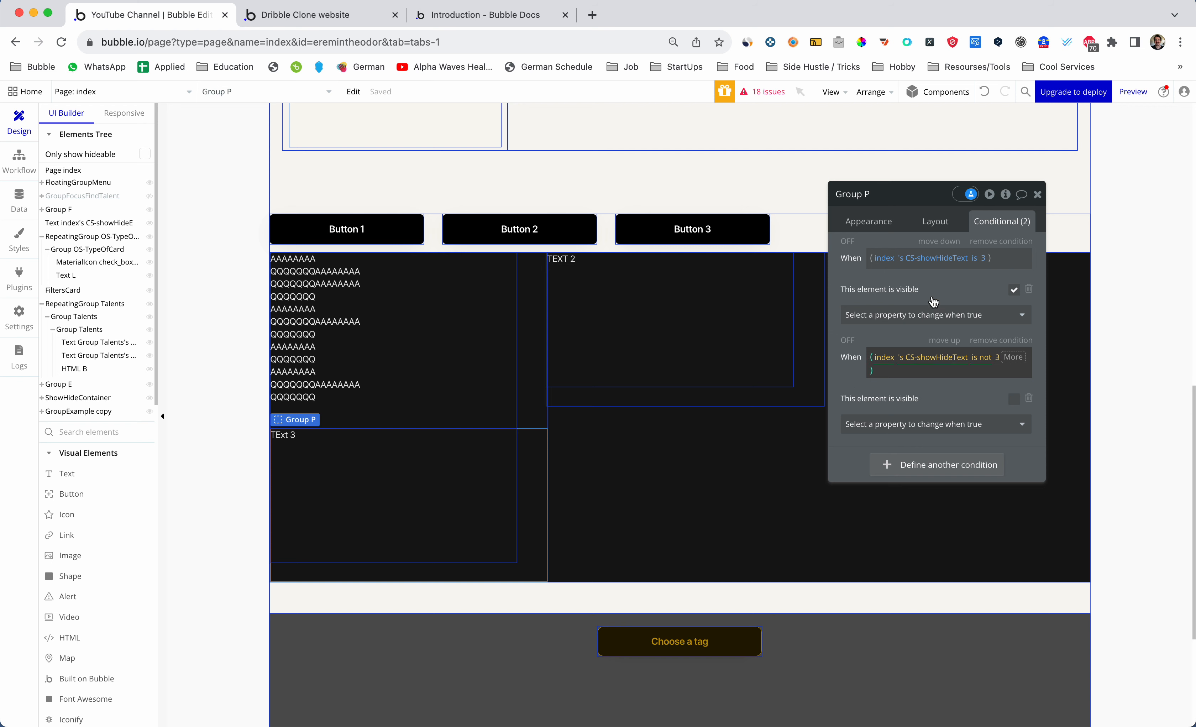
left_click(1038, 195)
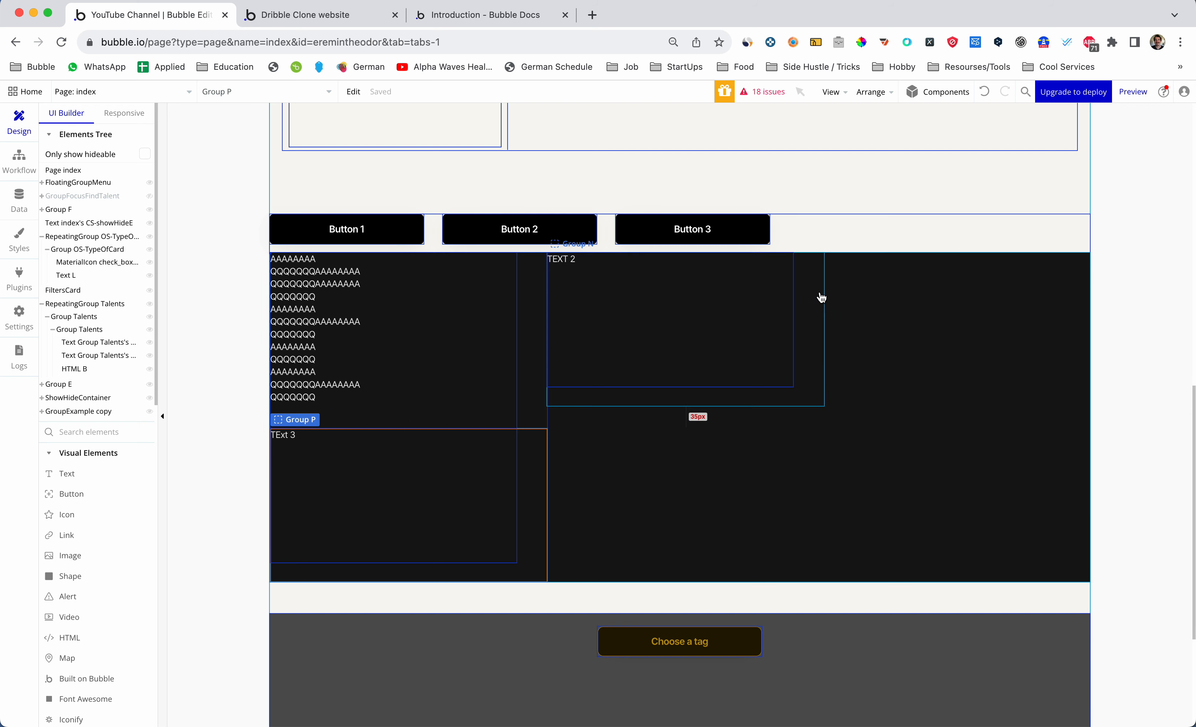
Switch to the Dribble Clone website preview, reload it, and test Buttons 1, 2 and 3 above the dark container
key("ctrl+Tab")
key("super+r")
scroll(494, 237, "down", 15)
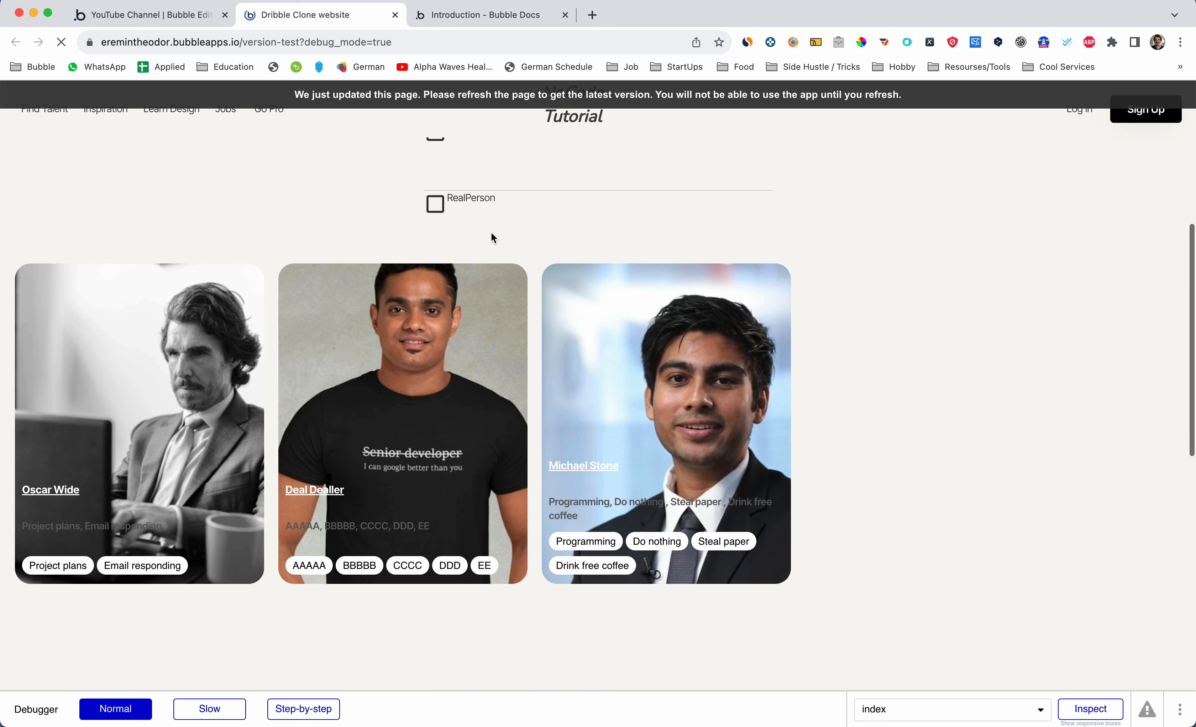
scroll(491, 232, "down", 8)
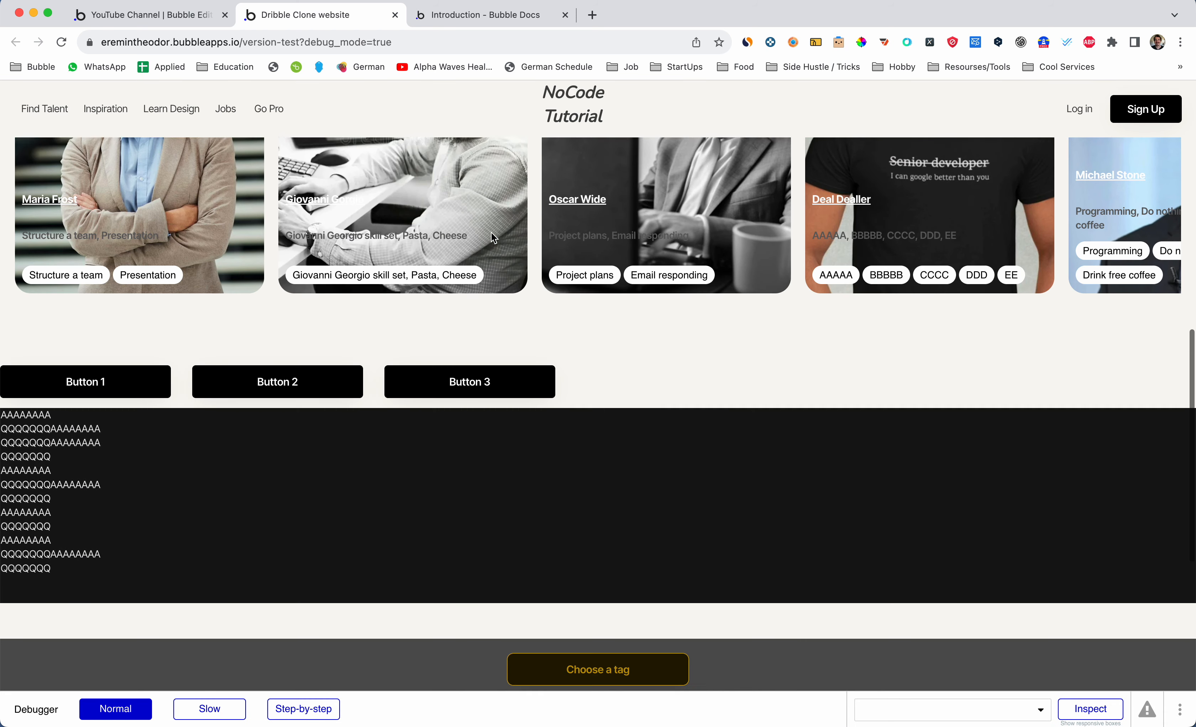
left_click(135, 262)
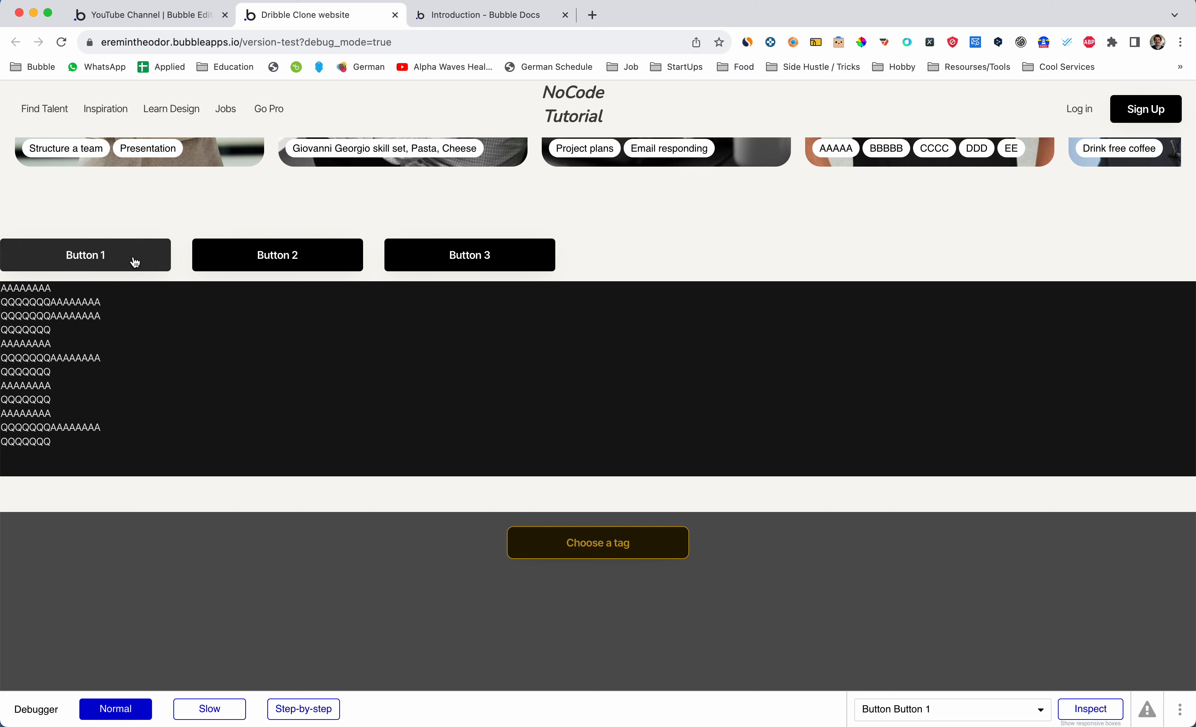
left_click(289, 258)
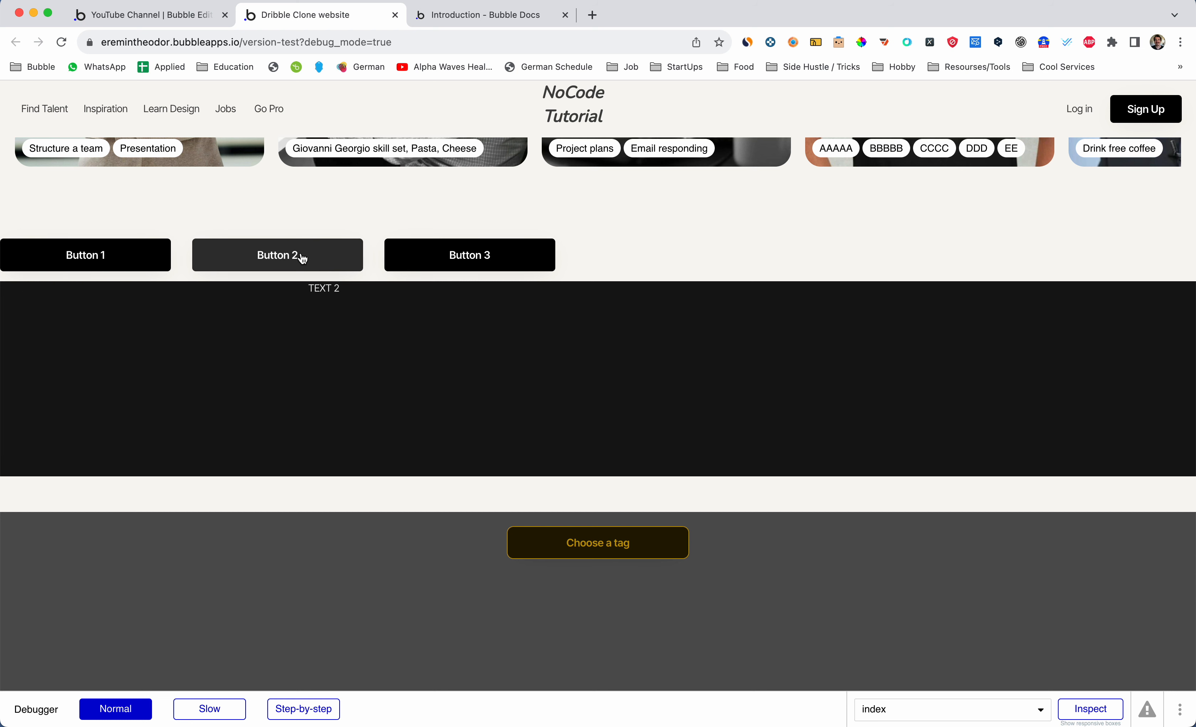
left_click(467, 257)
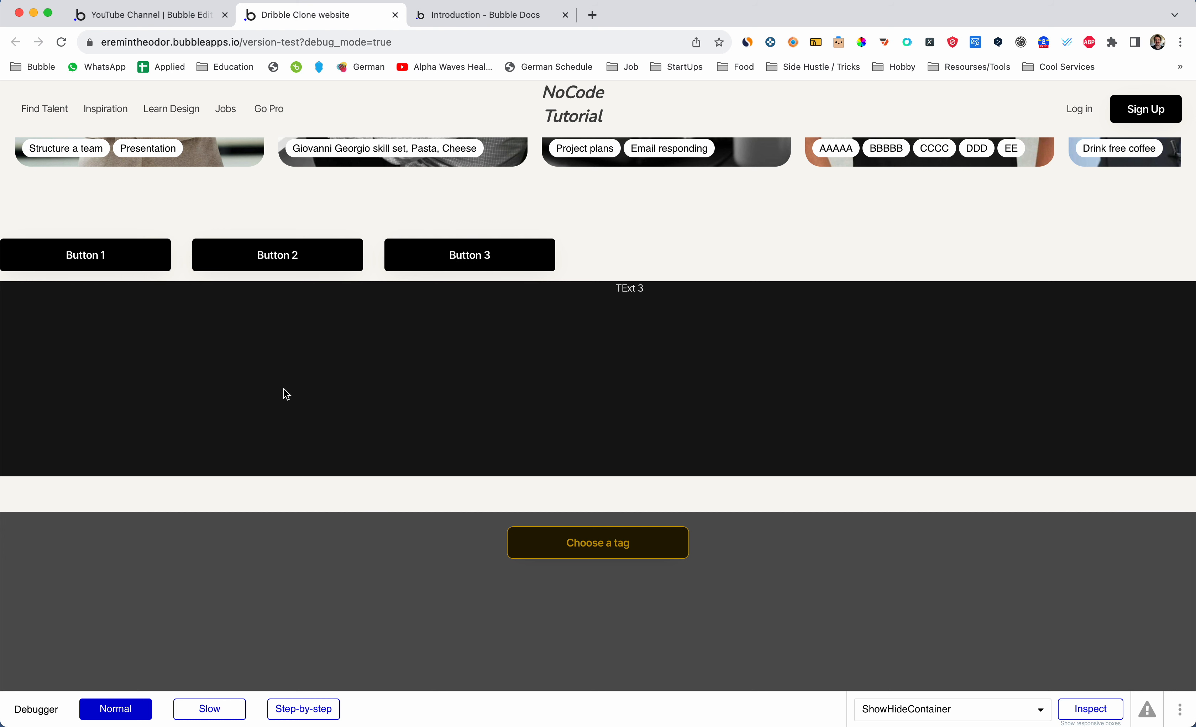
left_click(302, 267)
Return to the Bubble editor and enable "Collapse when hidden" in Group M's layout settings
key("ctrl+shift+Tab")
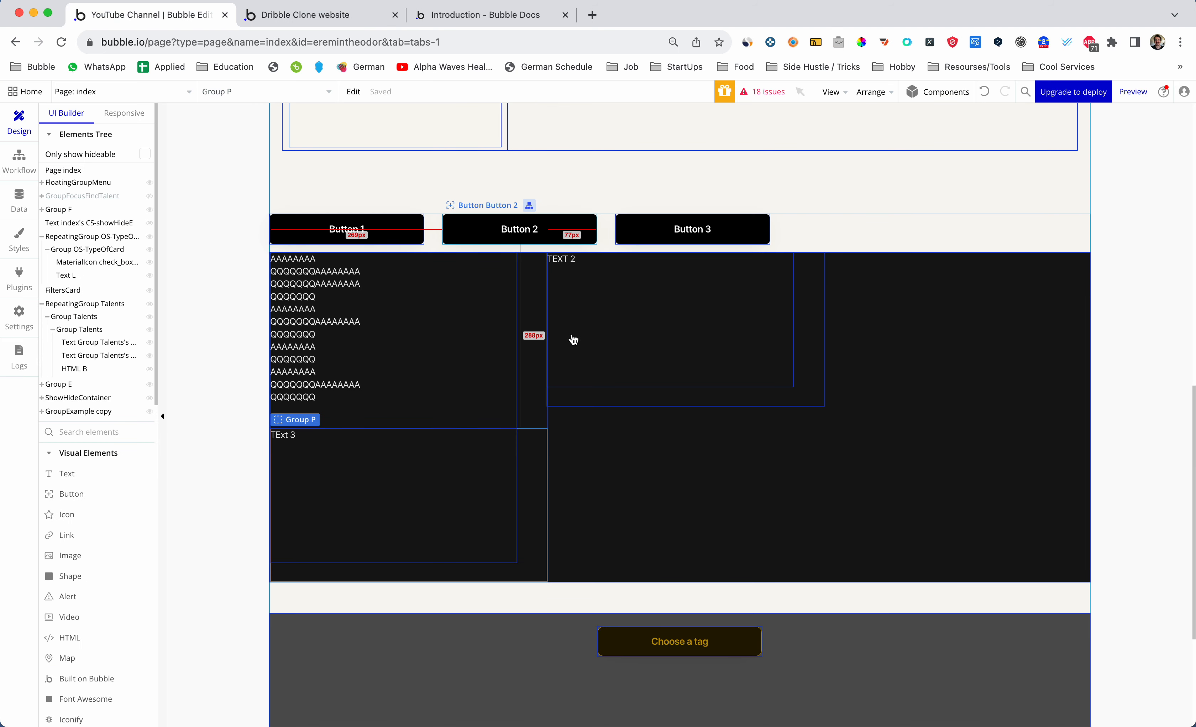
double_click(529, 390)
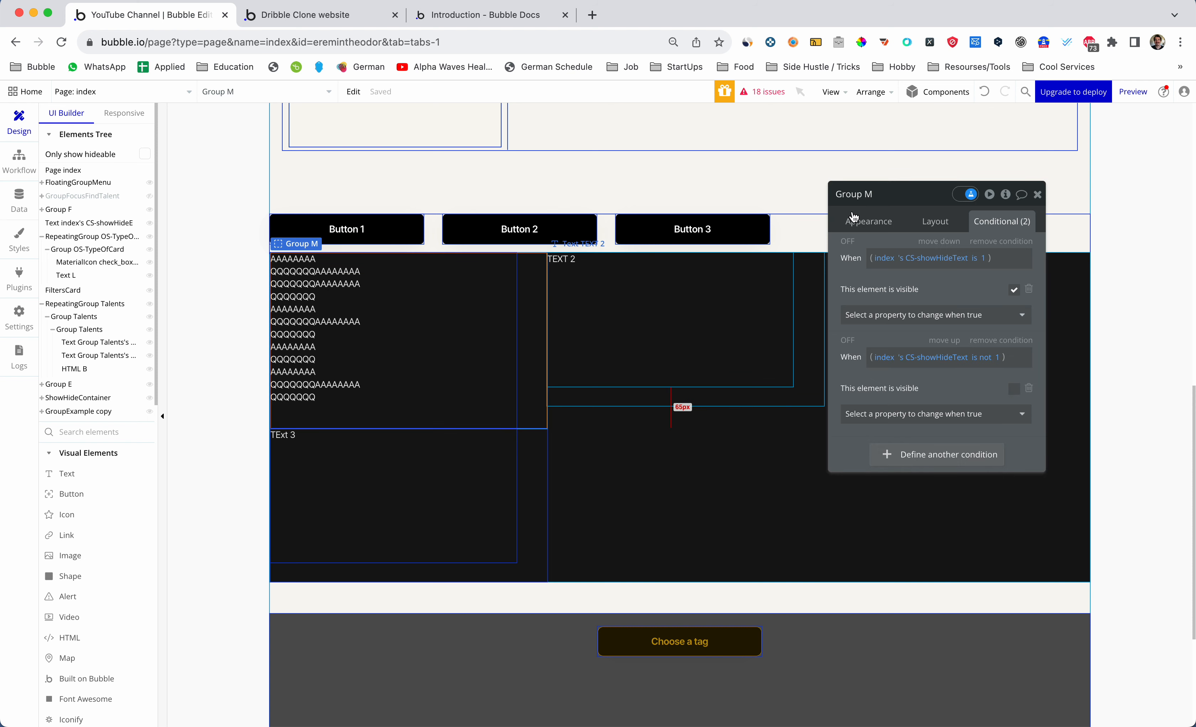
double_click(713, 176)
left_click_drag(710, 180, 614, 163)
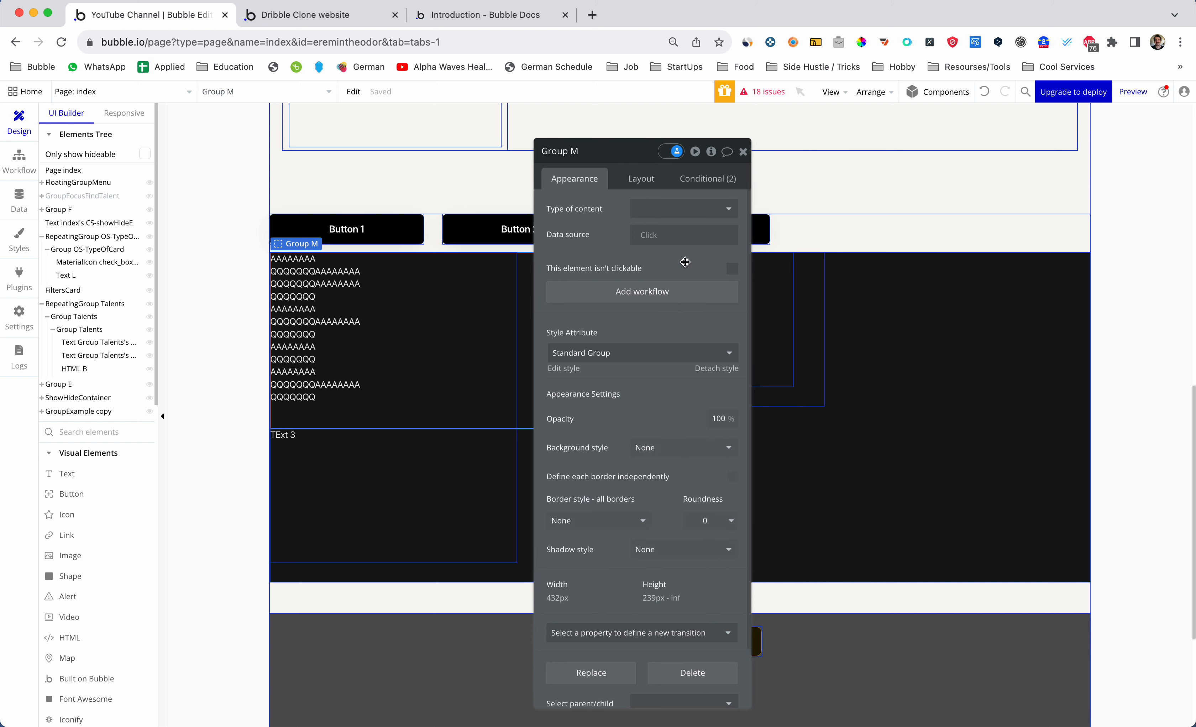
left_click(642, 184)
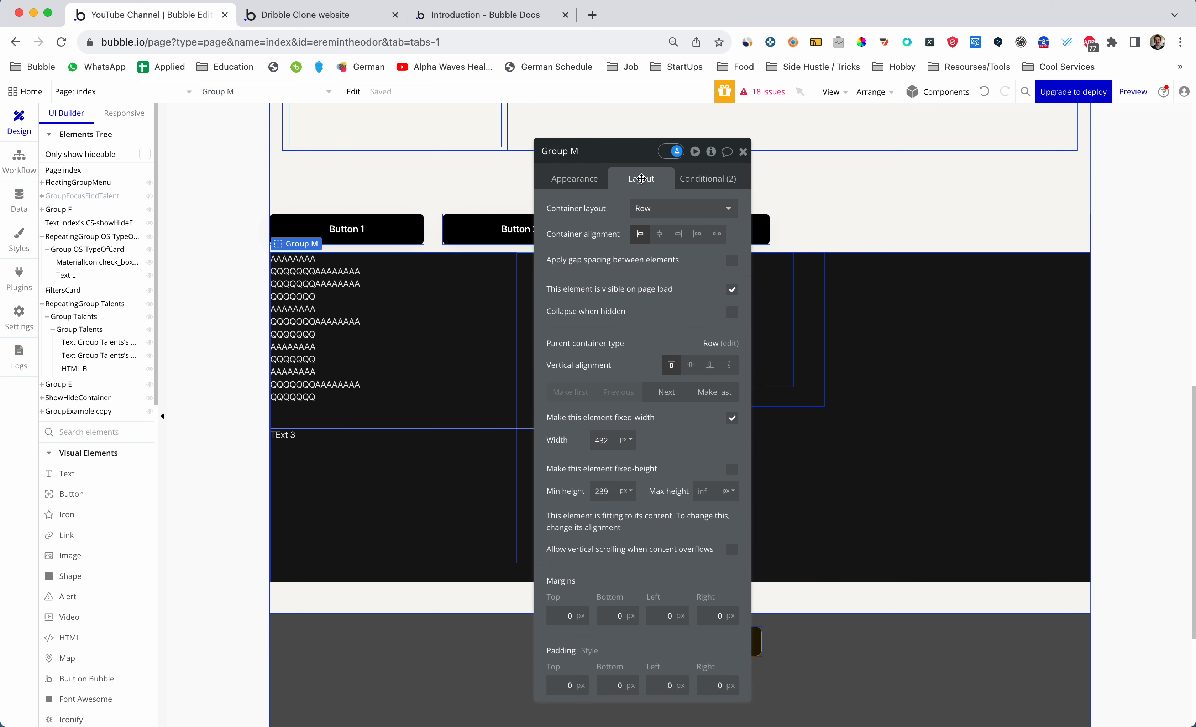
left_click(735, 315)
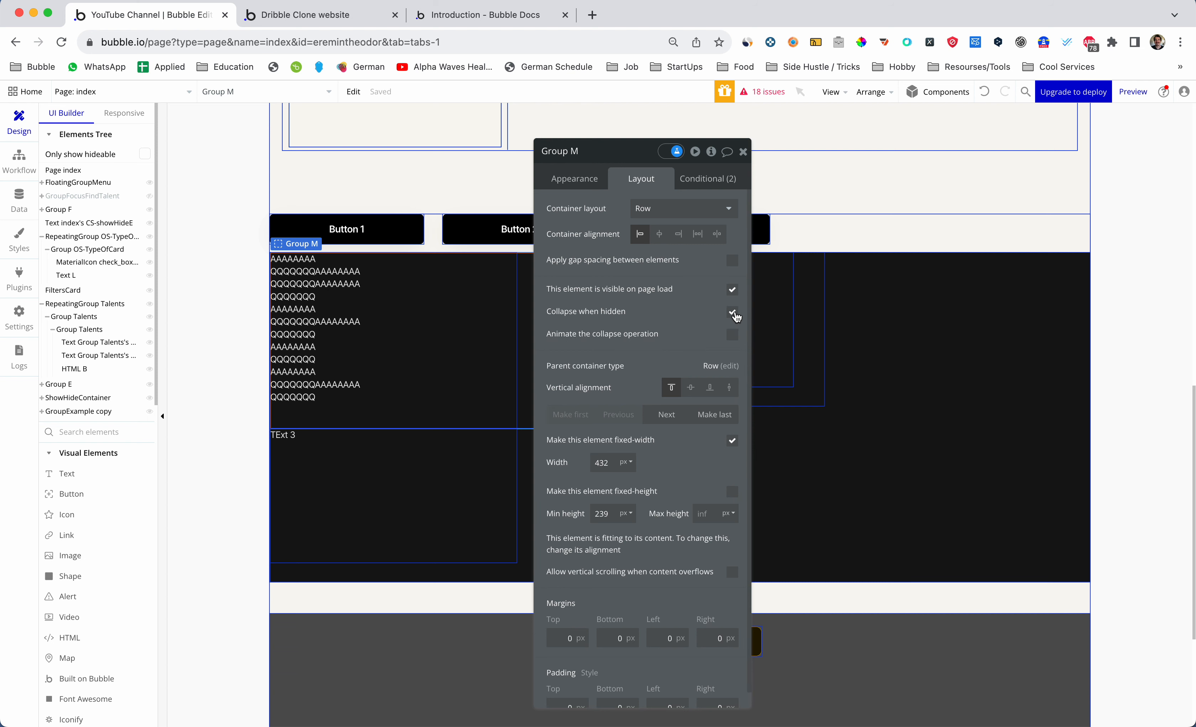
left_click(743, 152)
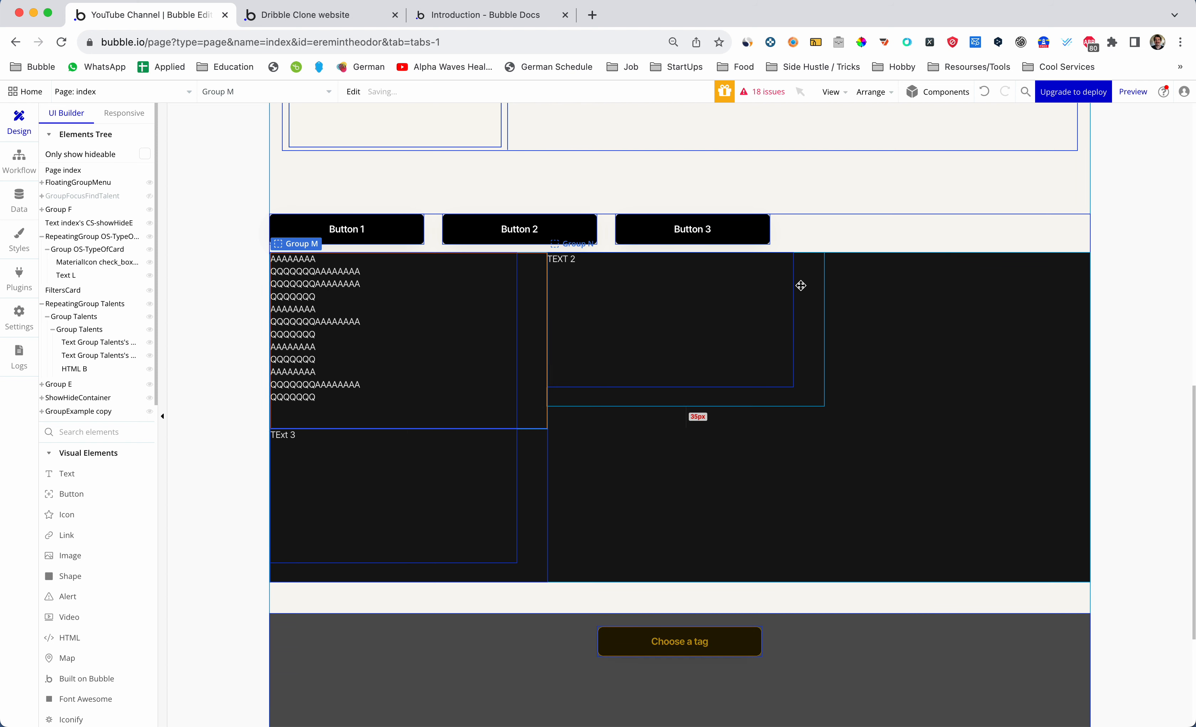
Enable "Collapse when hidden" in the layout settings of Group N and Group P, then close the properties
double_click(801, 286)
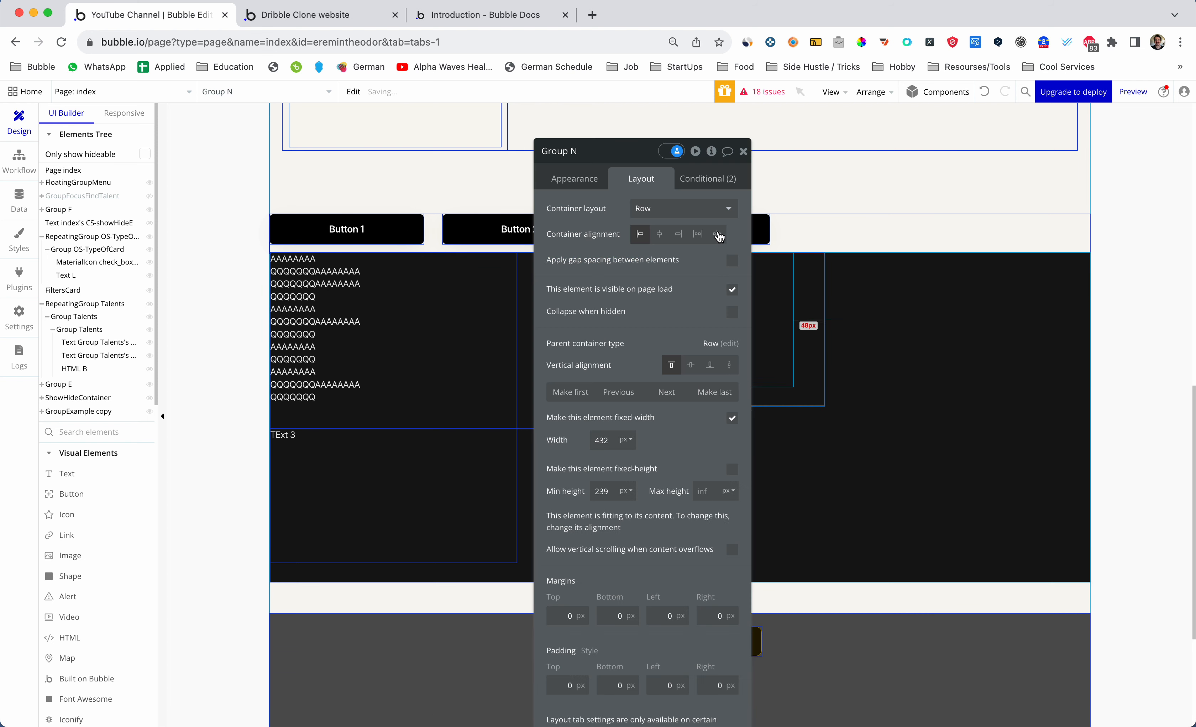
left_click(732, 312)
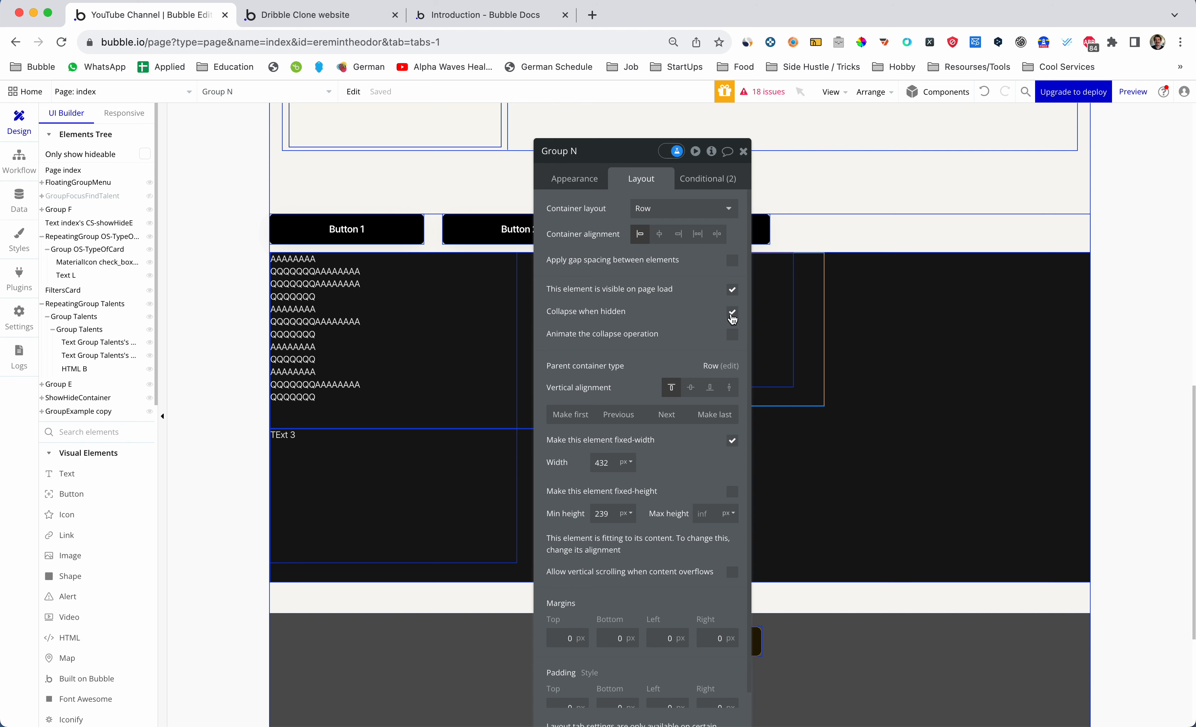
left_click(528, 466)
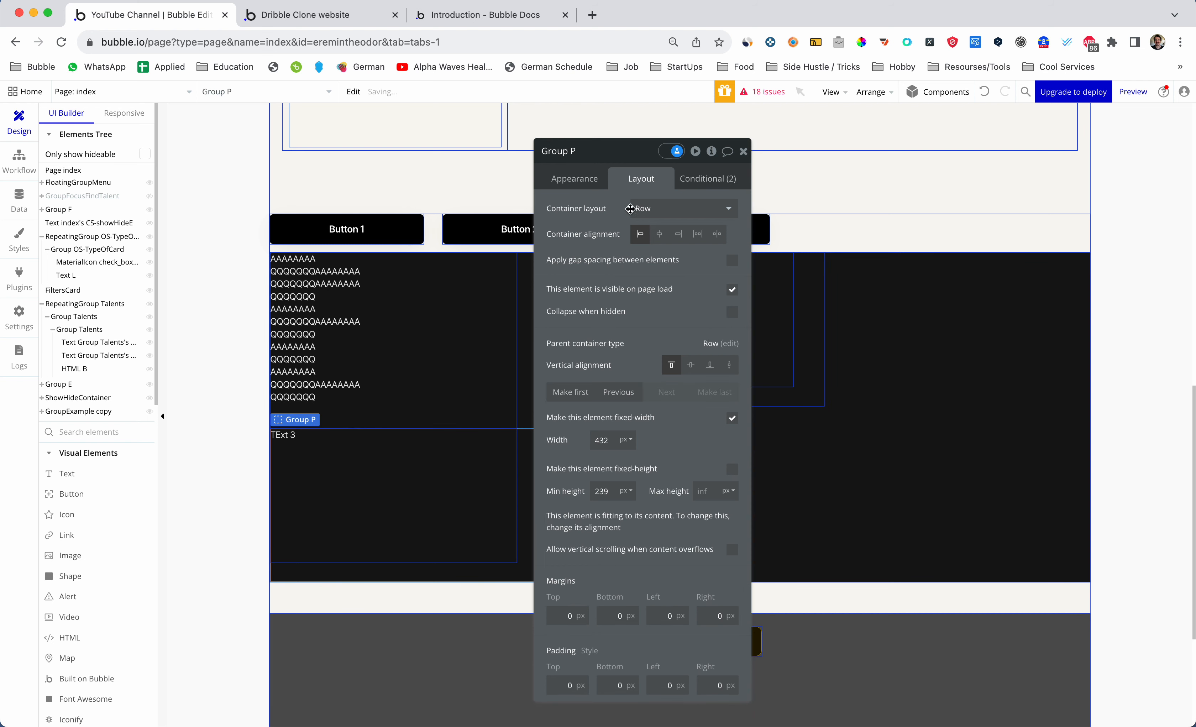
left_click_drag(654, 158, 869, 145)
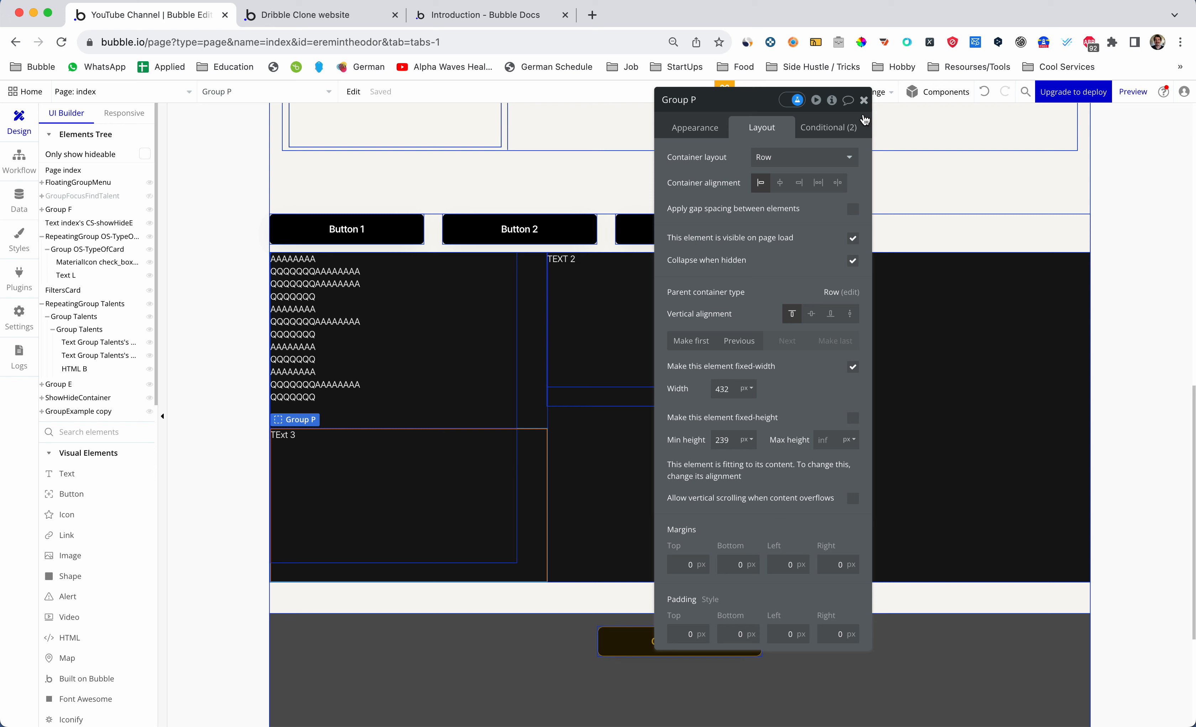
left_click(864, 100)
Reload the Dribble Clone website preview and retest Buttons 1, 2 and 3 with the collapse settings applied
key("ctrl+Tab")
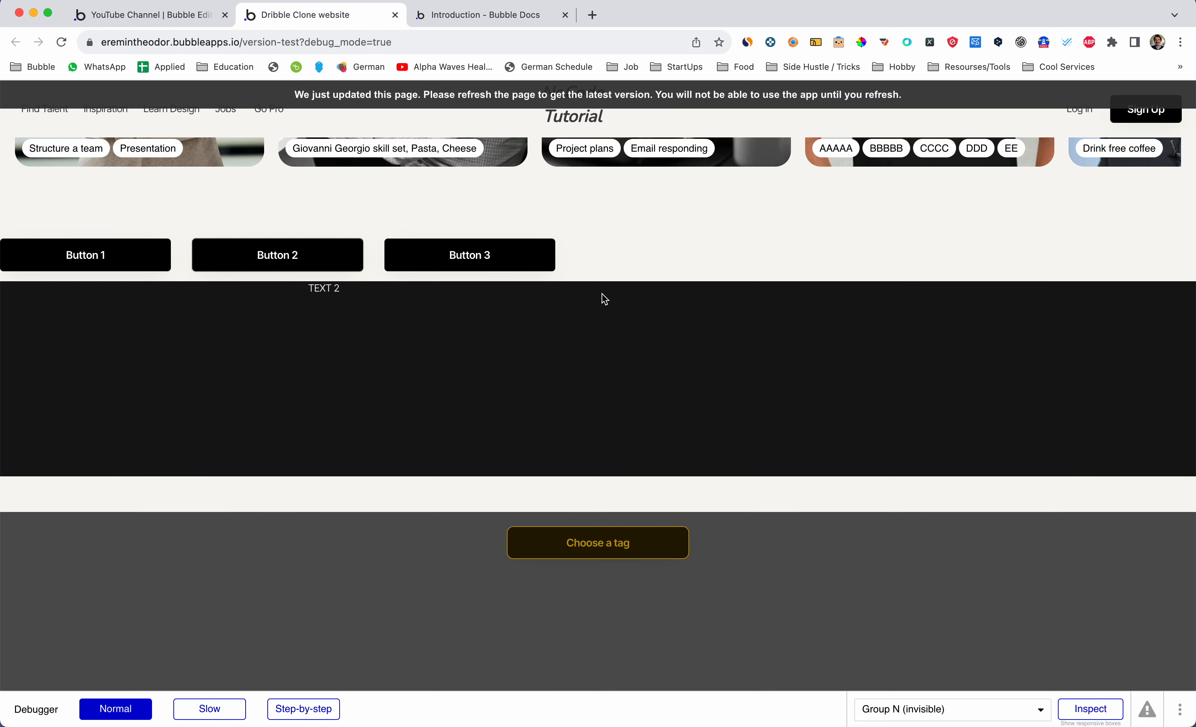
key("super+r")
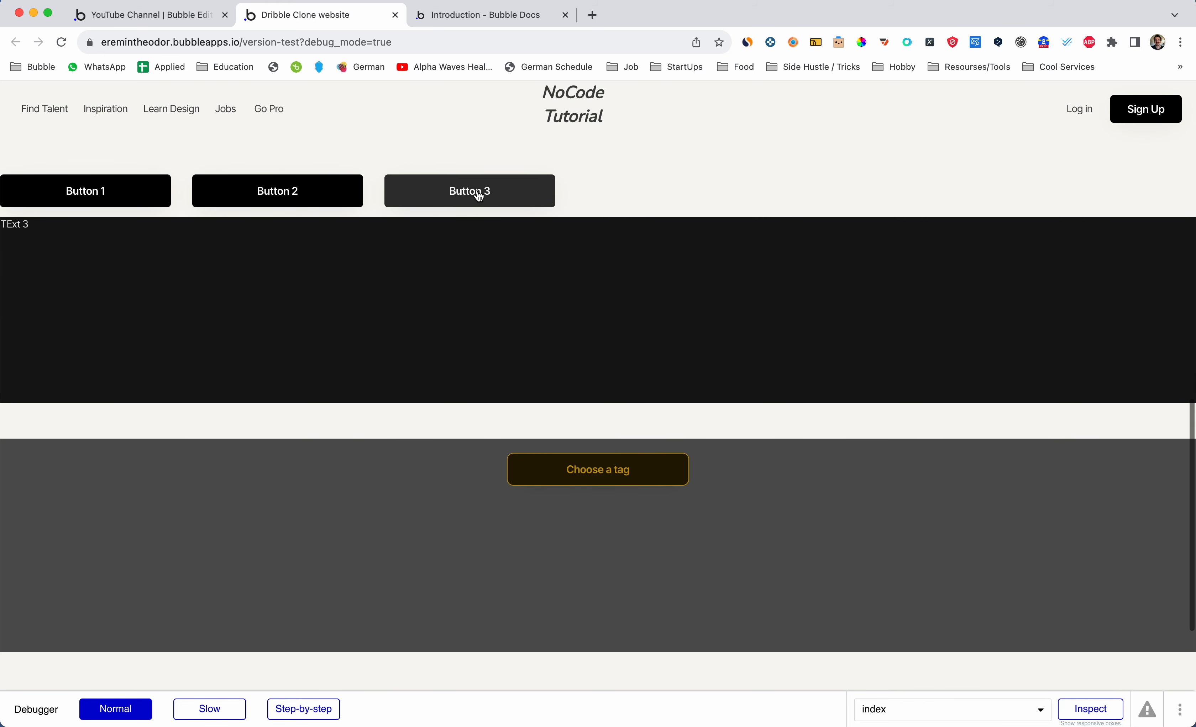
left_click(99, 192)
left_click(225, 194)
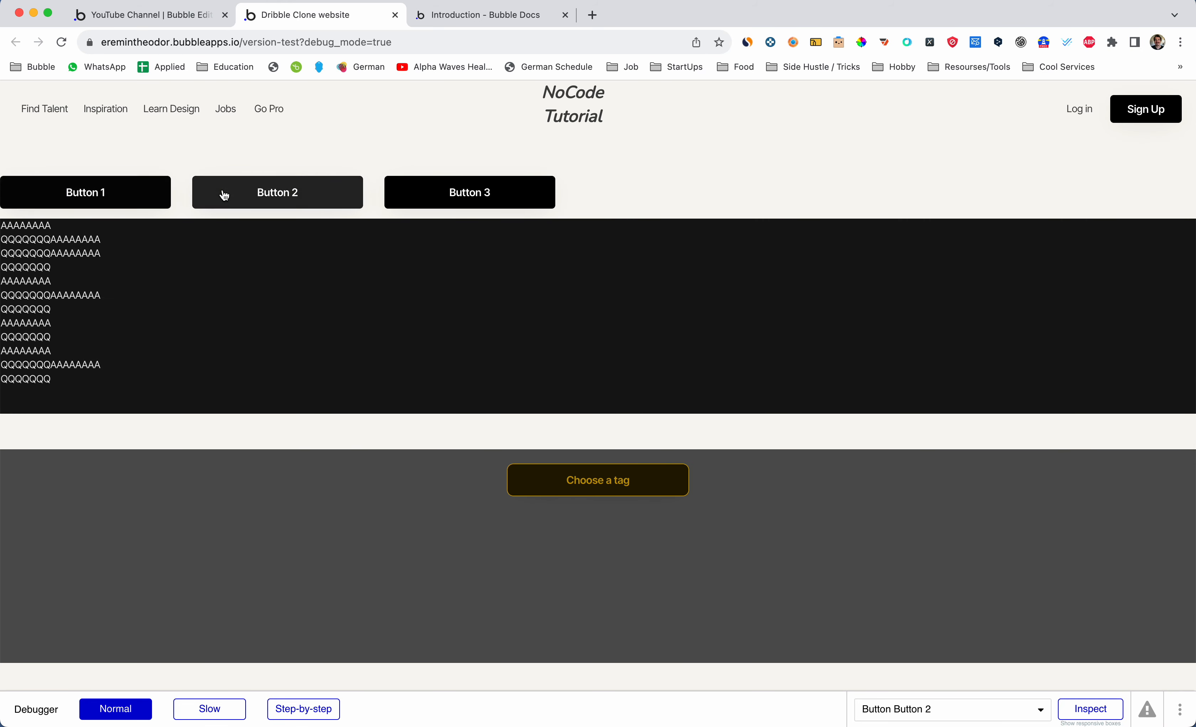
left_click(458, 196)
left_click(254, 200)
left_click(153, 198)
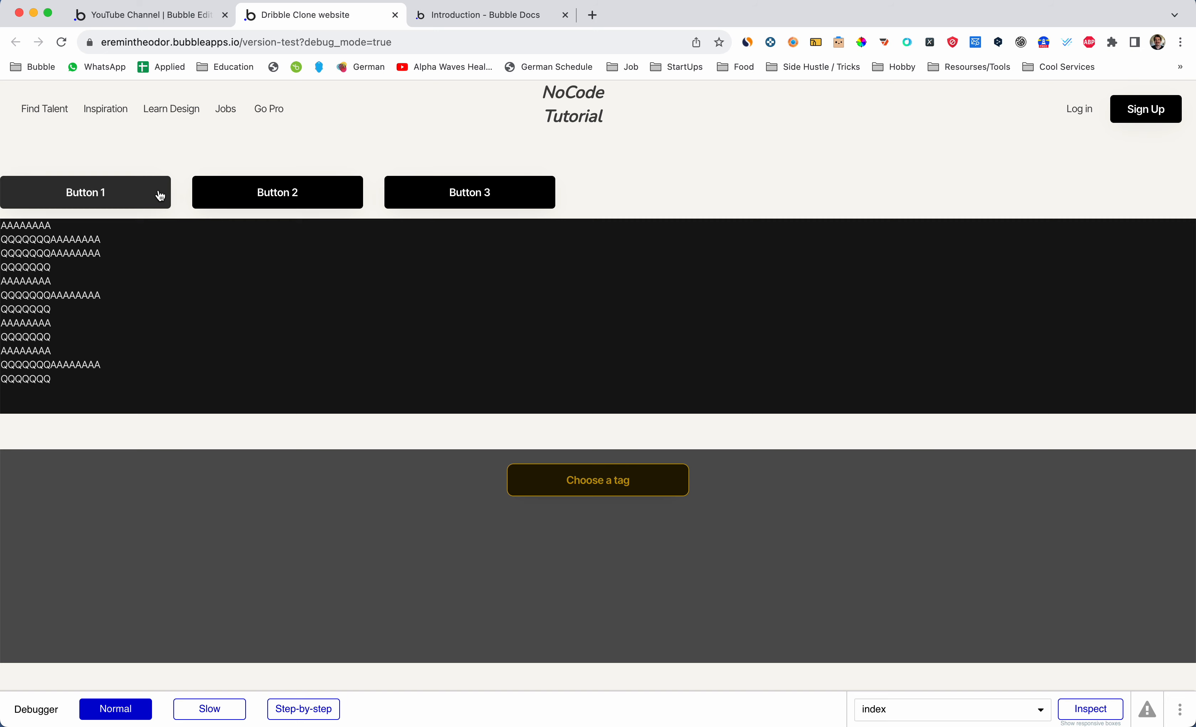
left_click(298, 202)
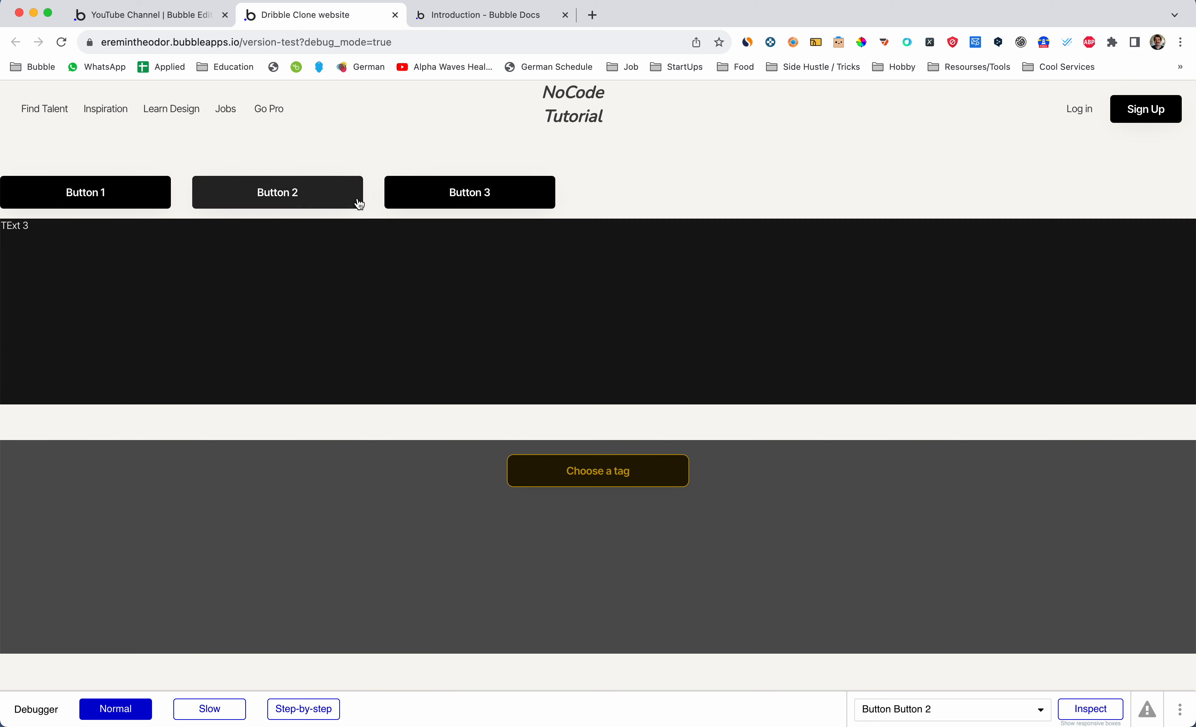
Return to the Bubble editor and draw a repeating group about 1034 px wide and 131 px high inside GroupExample copy, above "Choose a tag"
key("super+1")
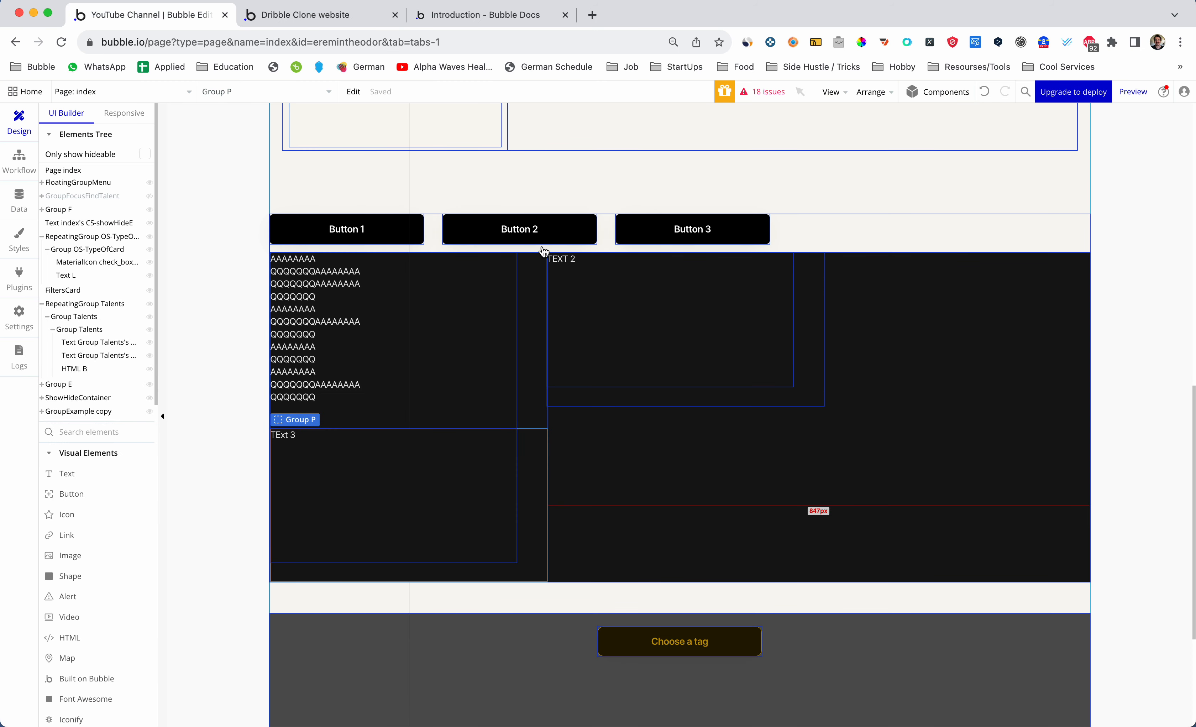
scroll(544, 253, "up", 7)
scroll(543, 253, "up", 4)
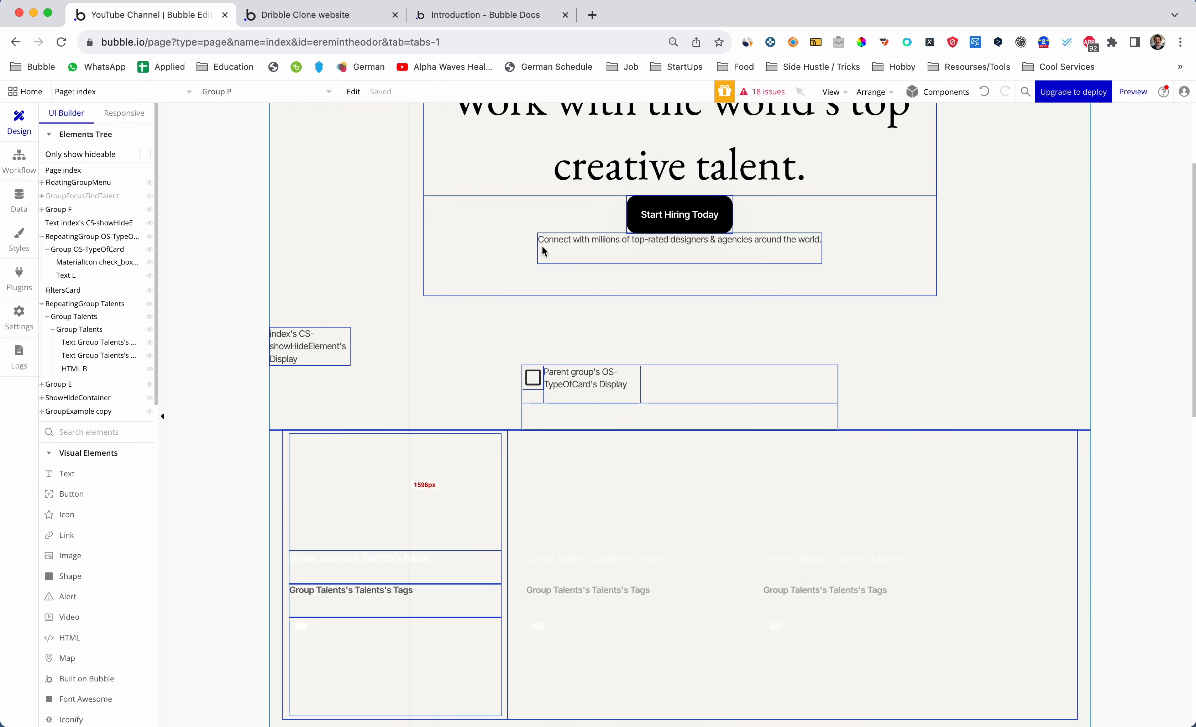
scroll(544, 253, "down", 15)
scroll(543, 253, "down", 2)
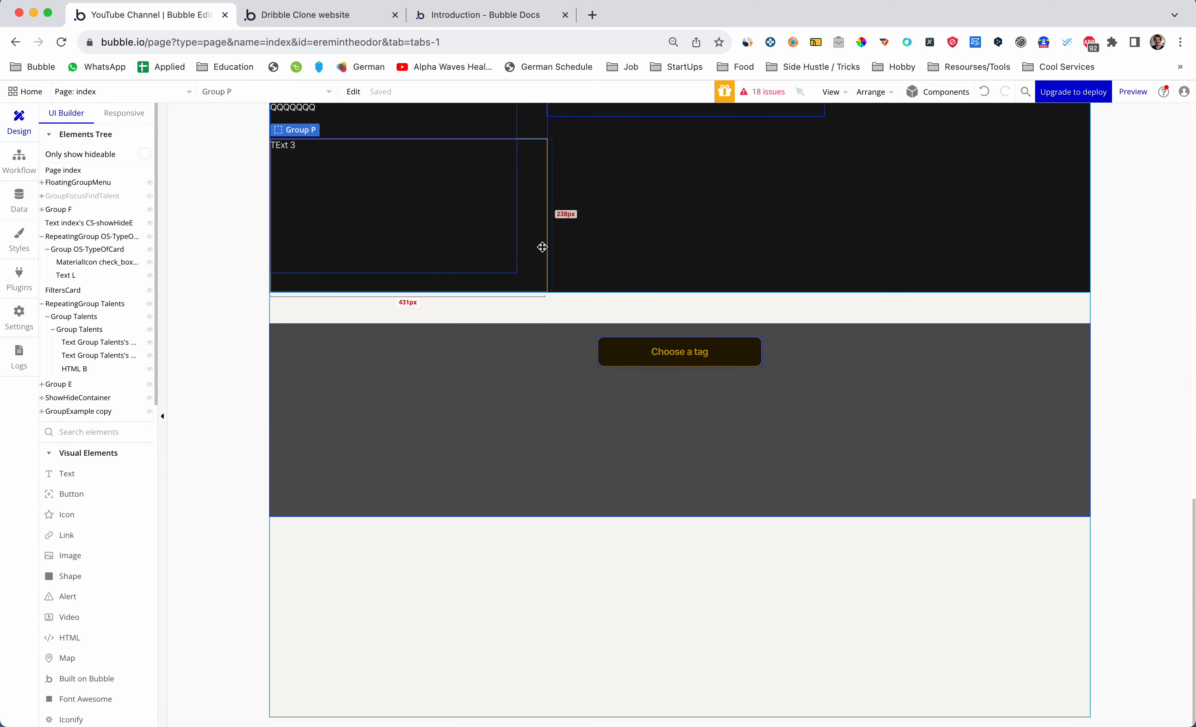
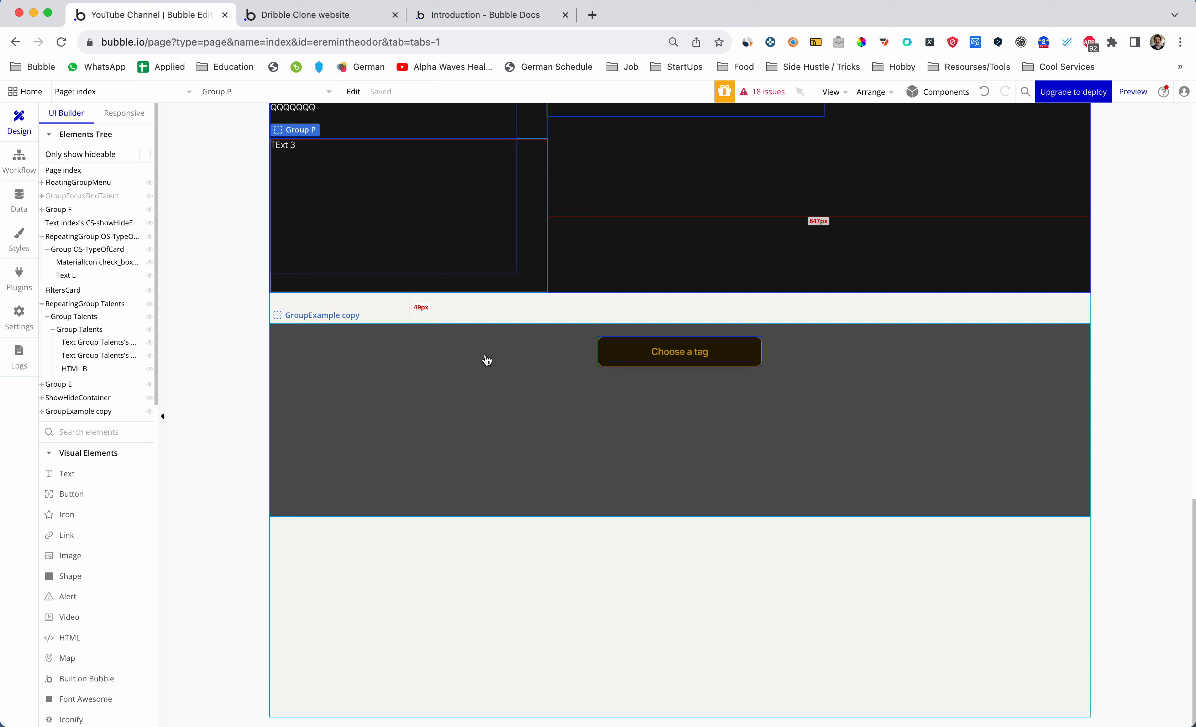
left_click(487, 356)
left_click(86, 434)
type("repe")
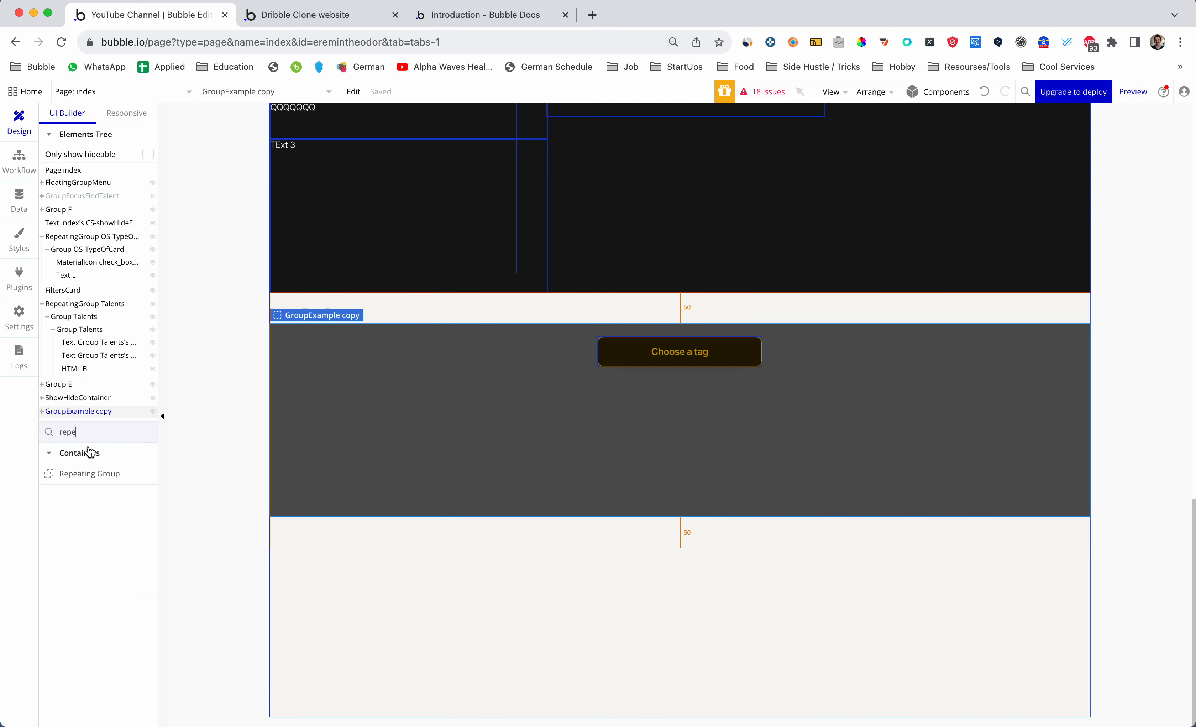
left_click(85, 473)
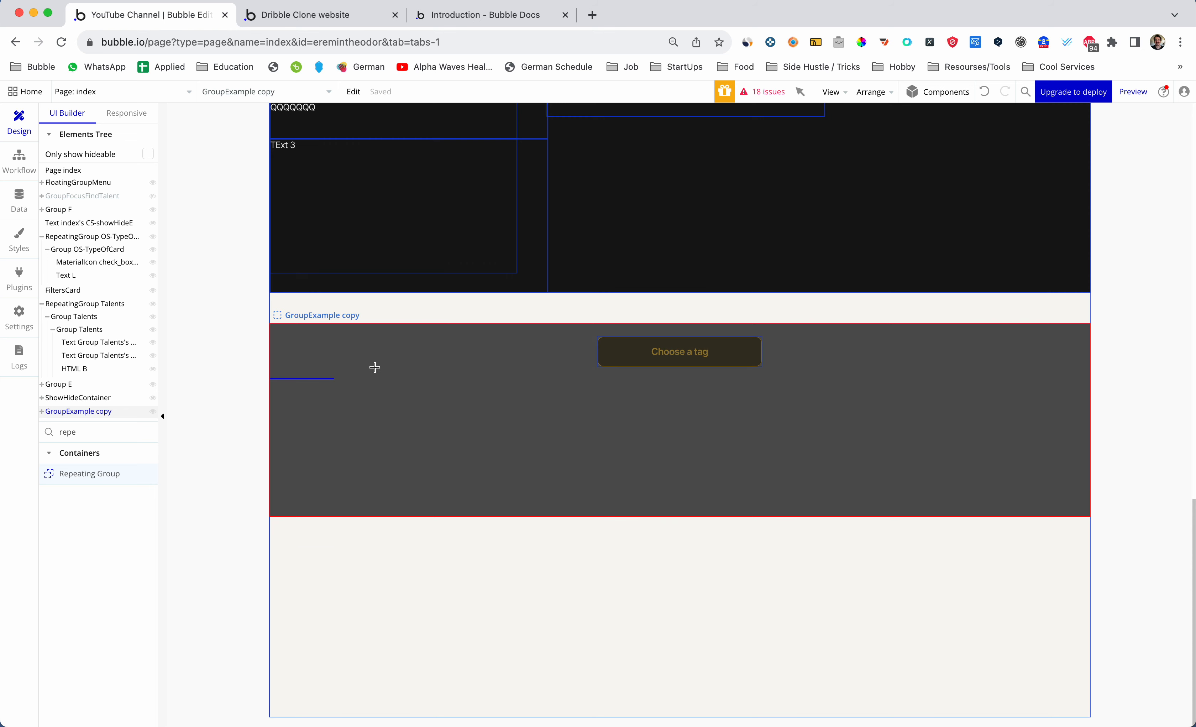
left_click_drag(349, 338, 675, 433)
mouse_move(993, 424)
left_mouse_down()
mouse_move(1012, 423)
mouse_move(908, 409)
left_mouse_up()
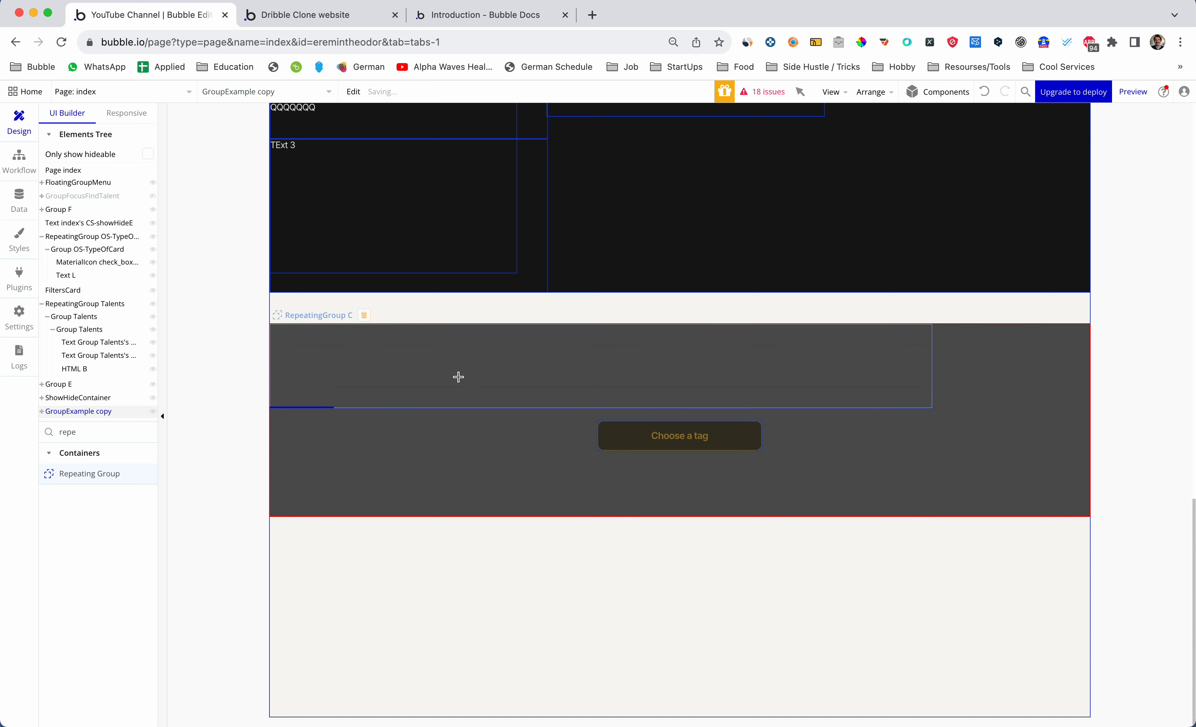
left_click(480, 366)
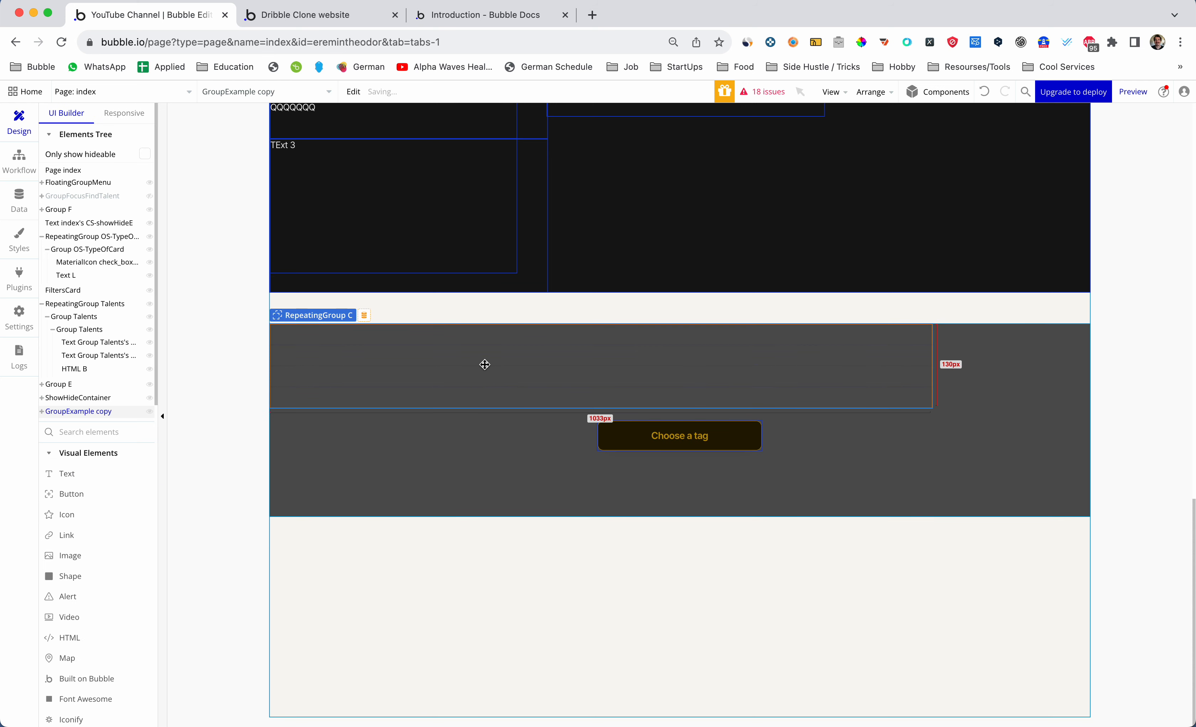
Turn off the fixed number of rows and columns for the new repeating group and set its scroll direction to Wrapped horizontally
double_click(509, 358)
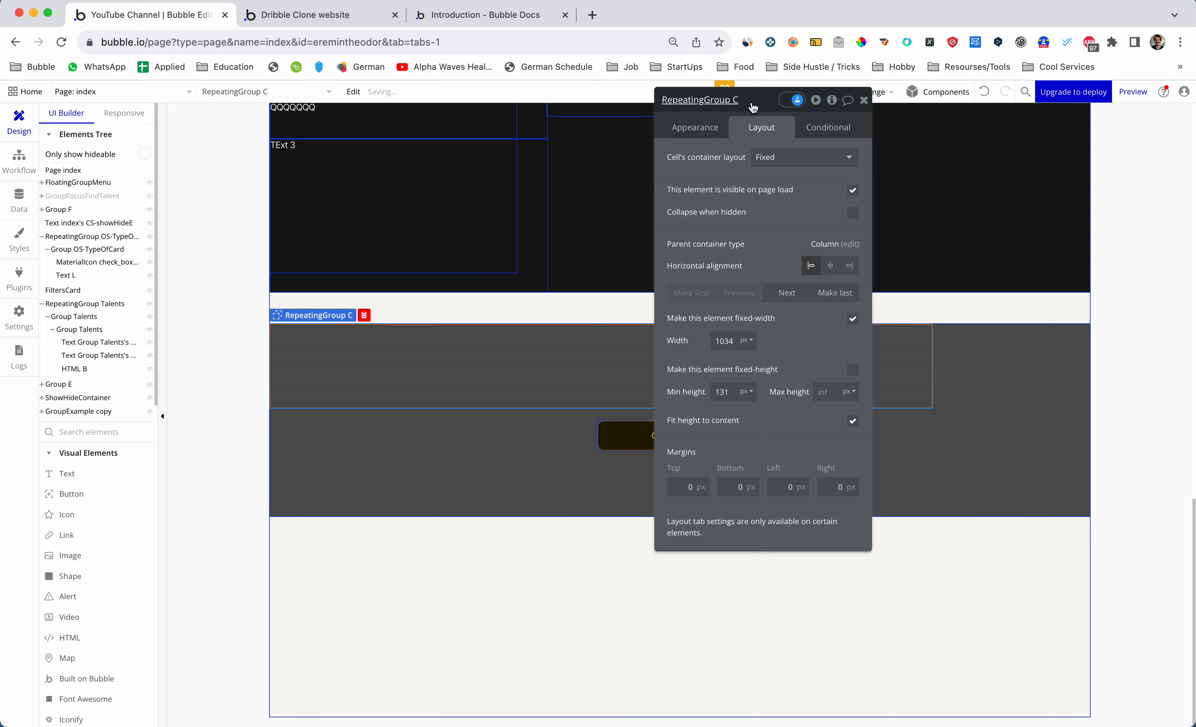
left_click_drag(753, 107, 608, 101)
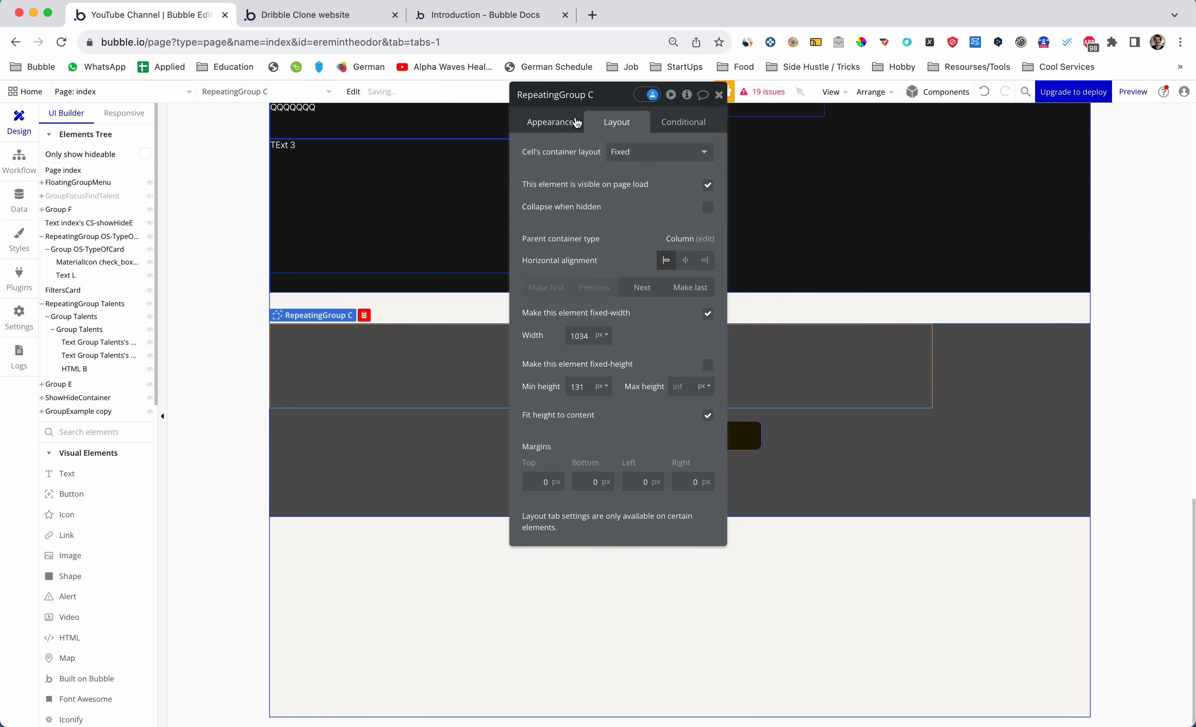
left_click(563, 122)
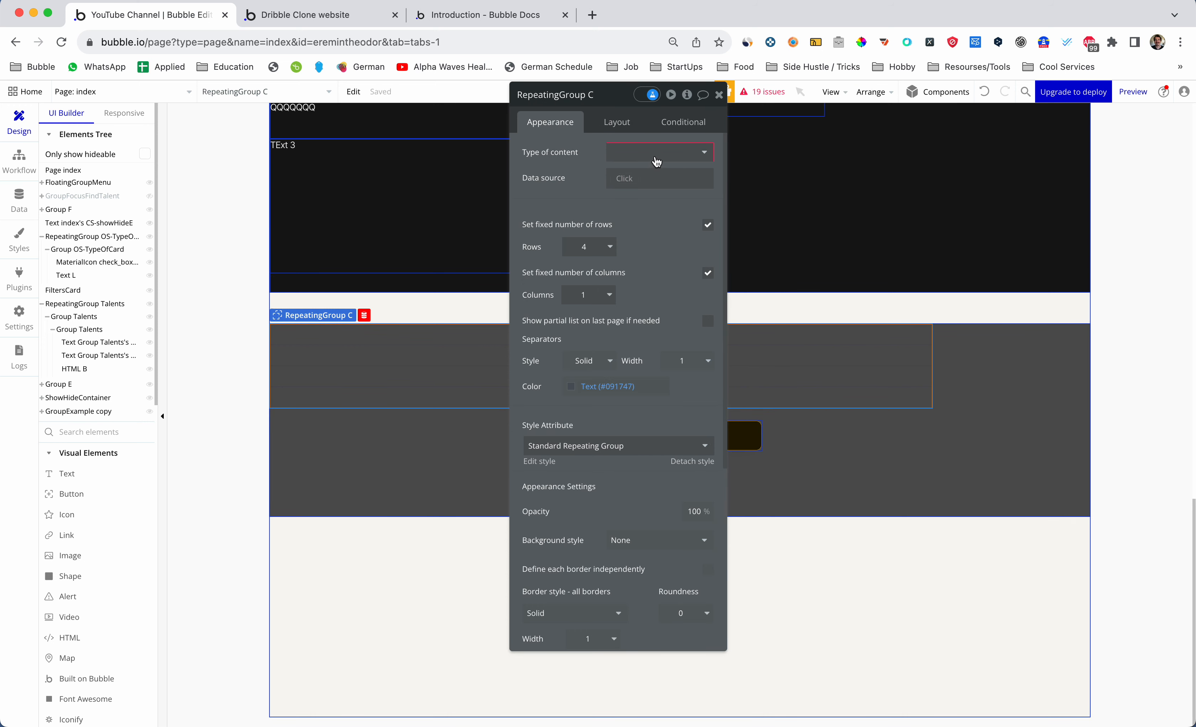
left_click(708, 225)
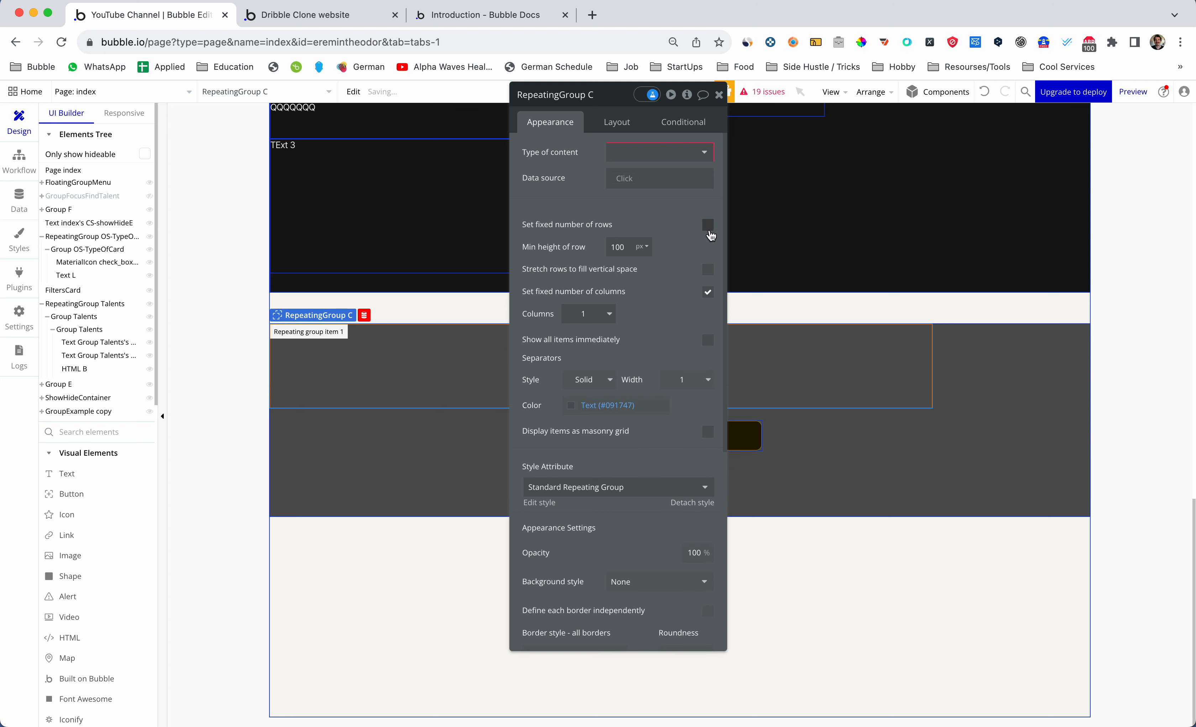
left_click(708, 291)
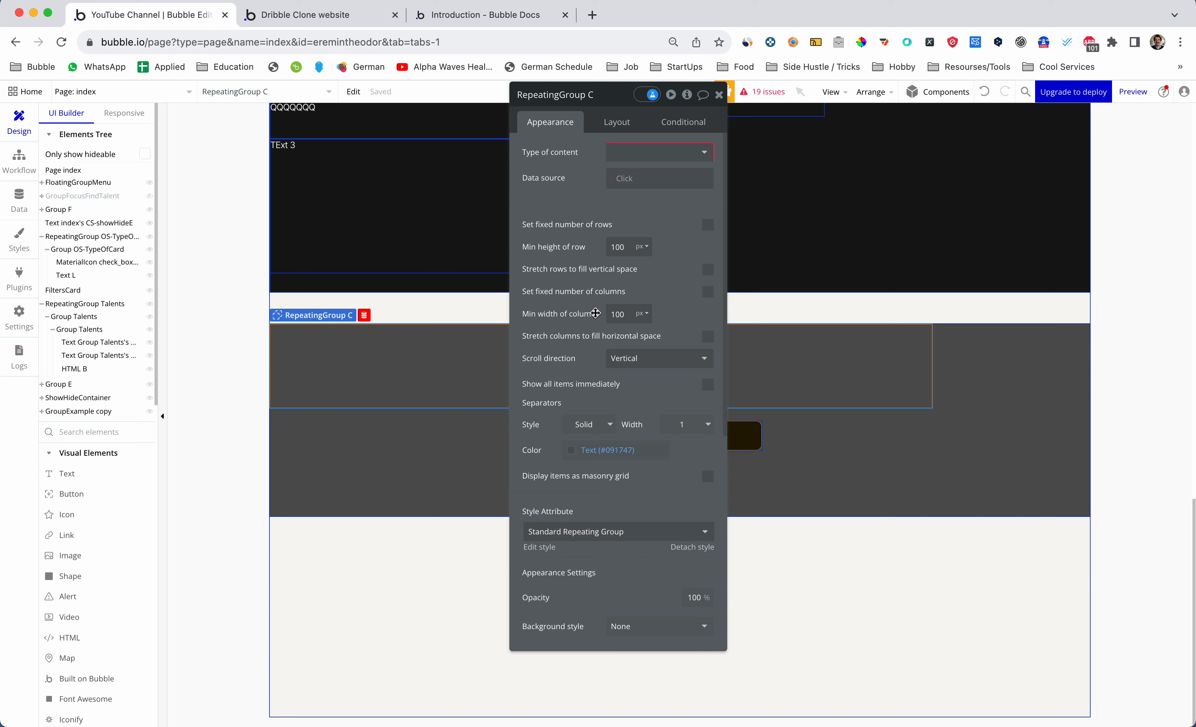
left_click(670, 358)
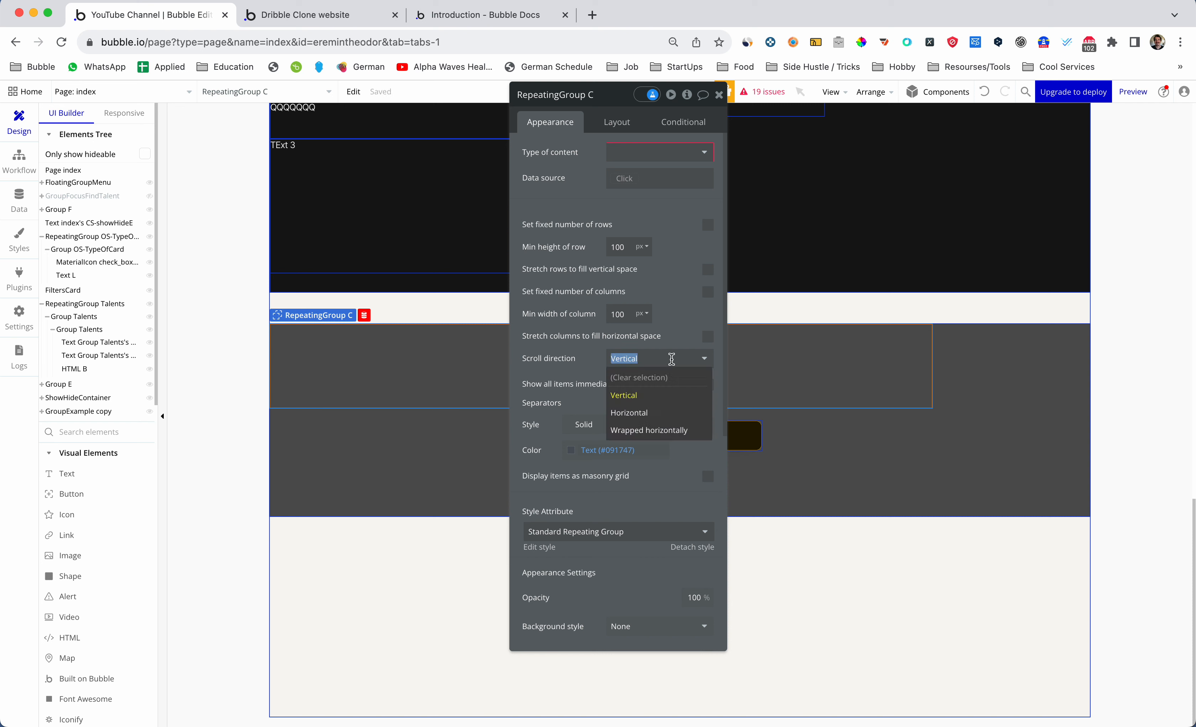
left_click(647, 431)
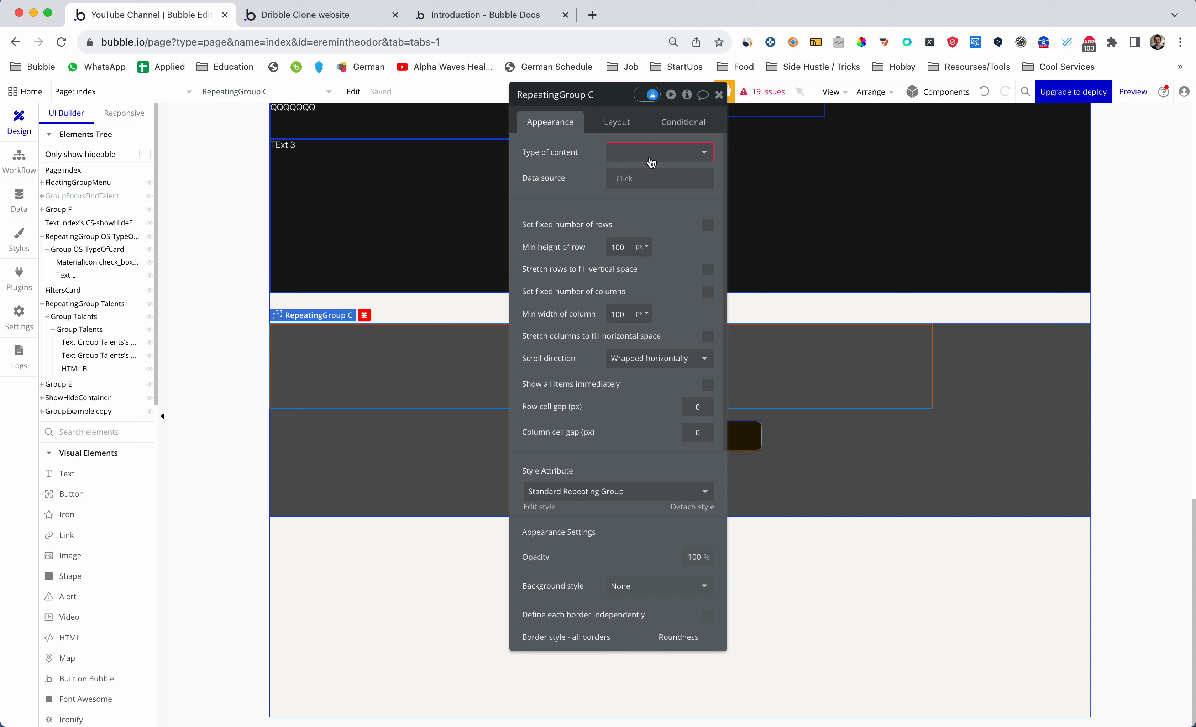
left_click_drag(621, 98, 564, 103)
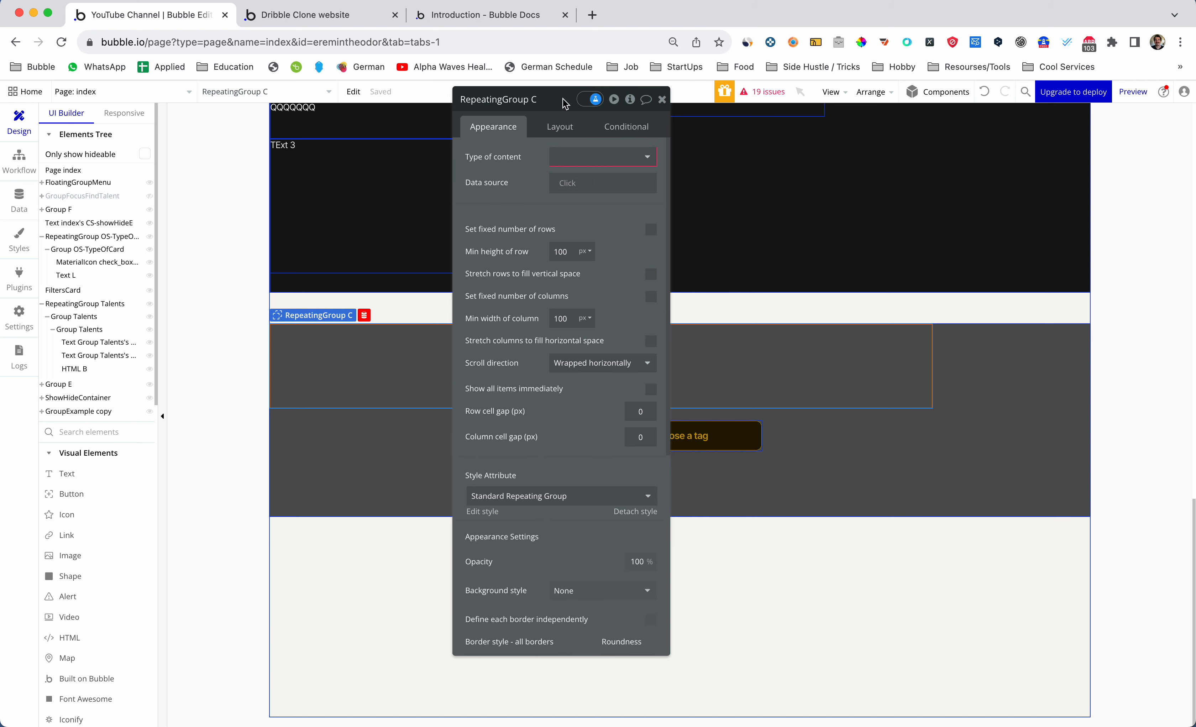
Set the repeating group's type of content to OS-Tags and its data source to All OS-Tags
left_click(578, 157)
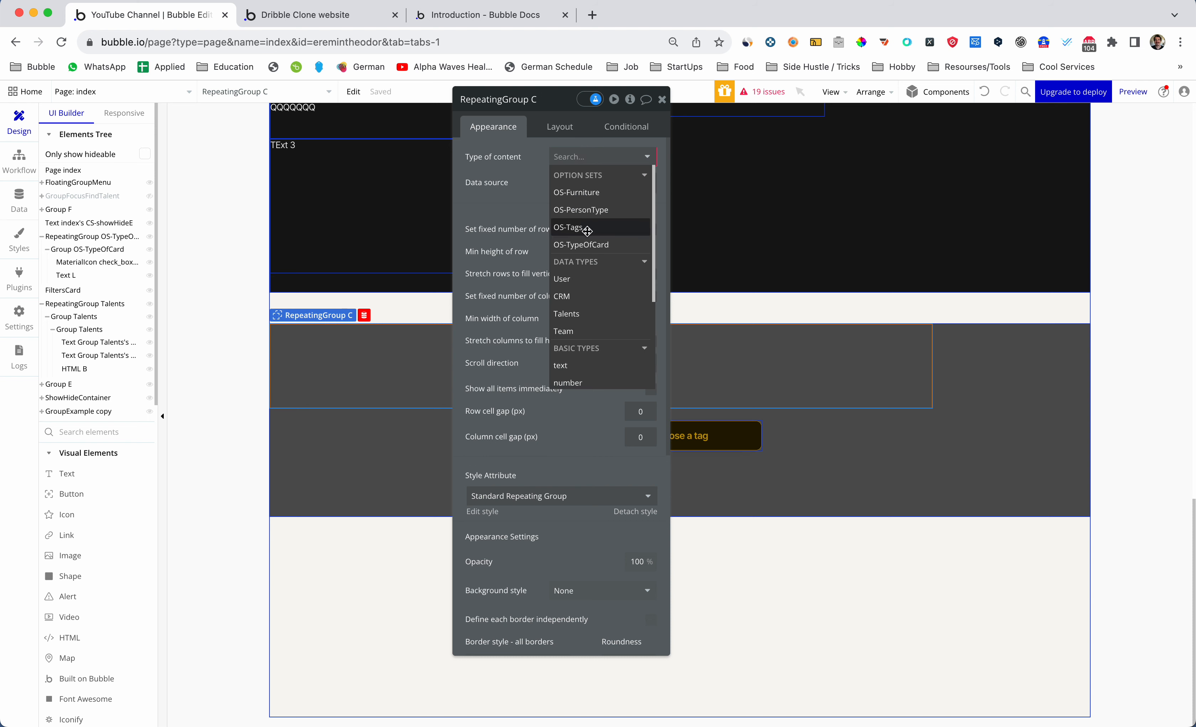
key("Return")
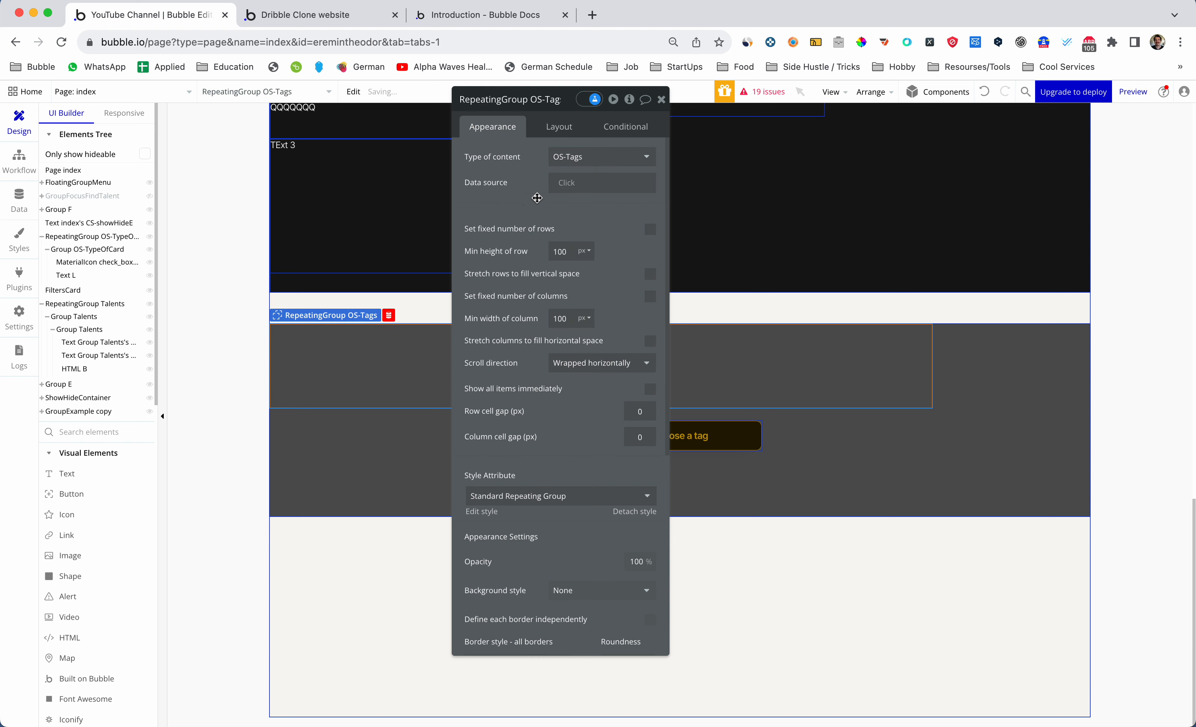
left_click(570, 186)
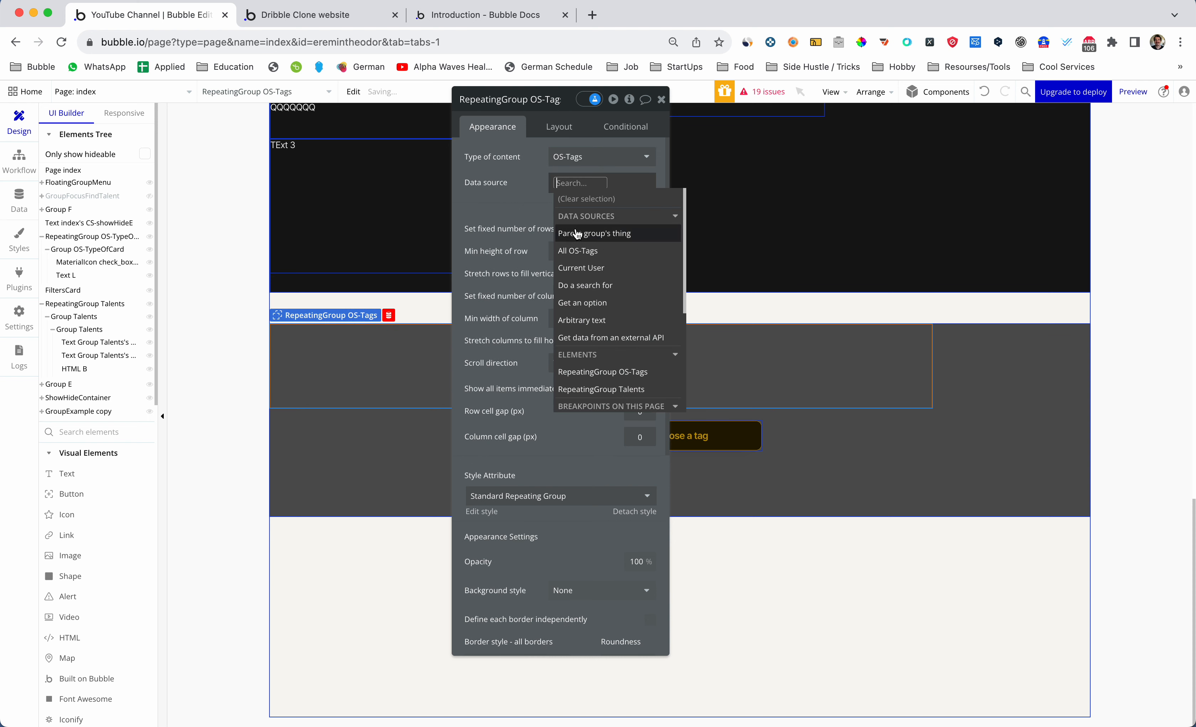
left_click(575, 251)
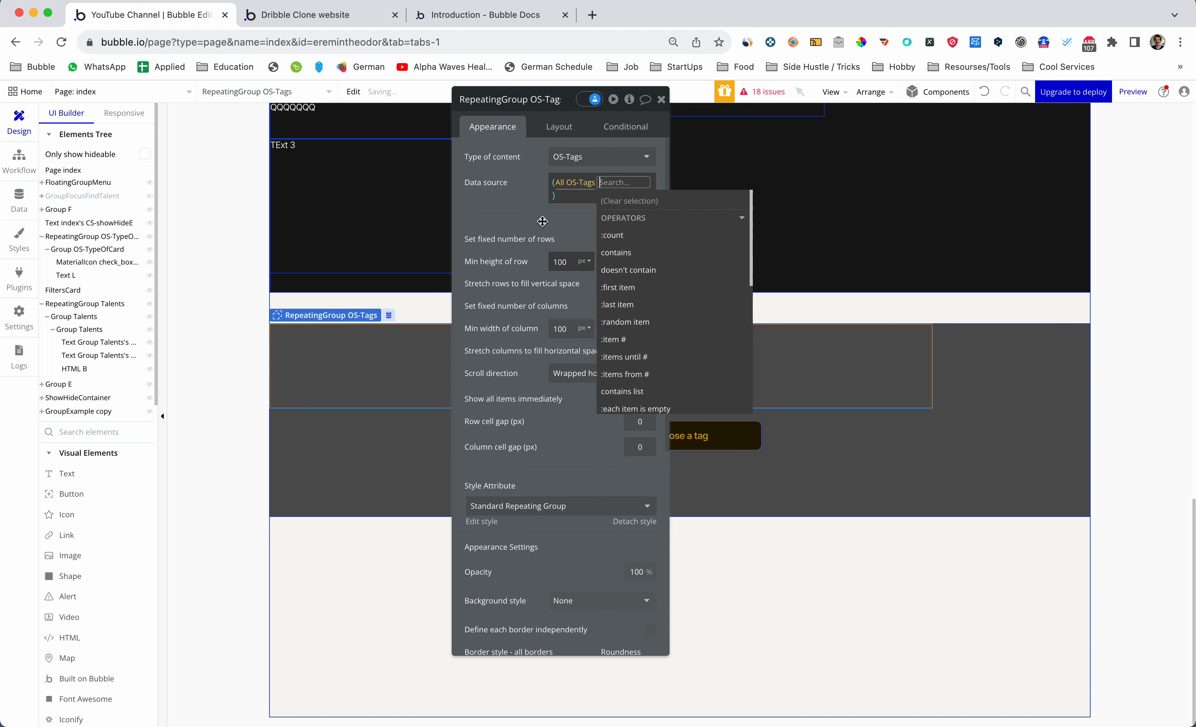
left_click(532, 205)
left_click(660, 100)
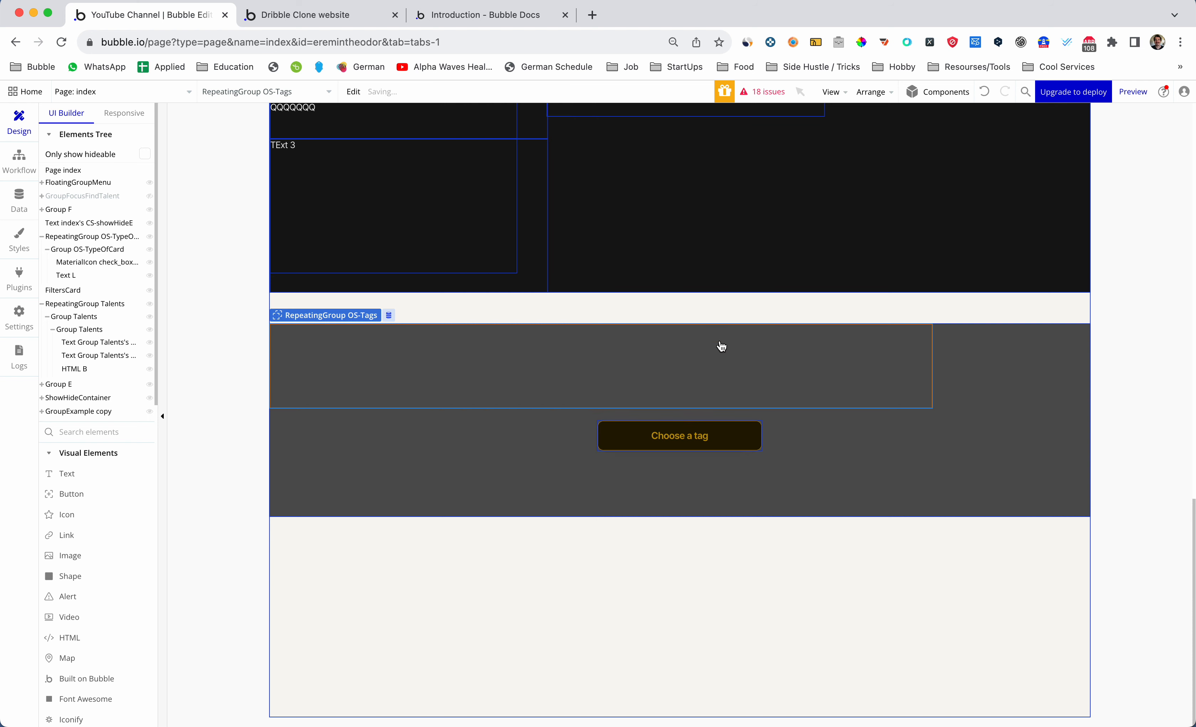
Add a Group element about 145 by 66 px over the upper-left area of the OS-Tags repeating group
double_click(459, 357)
key("Escape")
key("Escape")
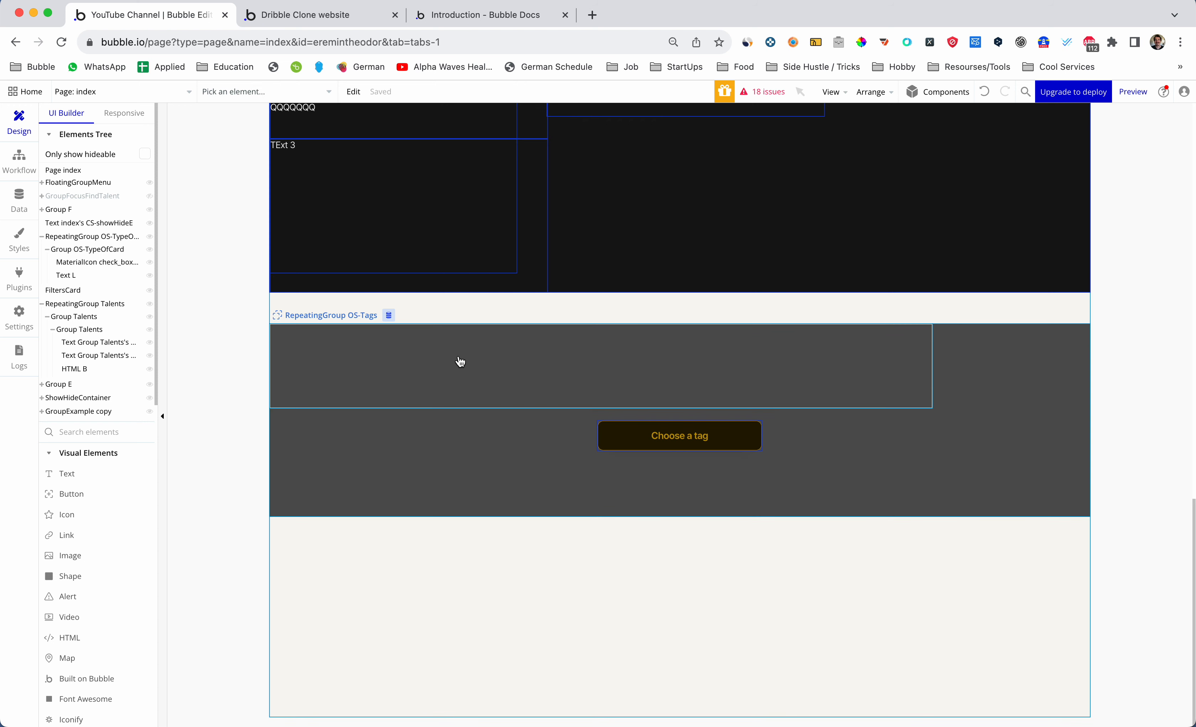
left_click(459, 355)
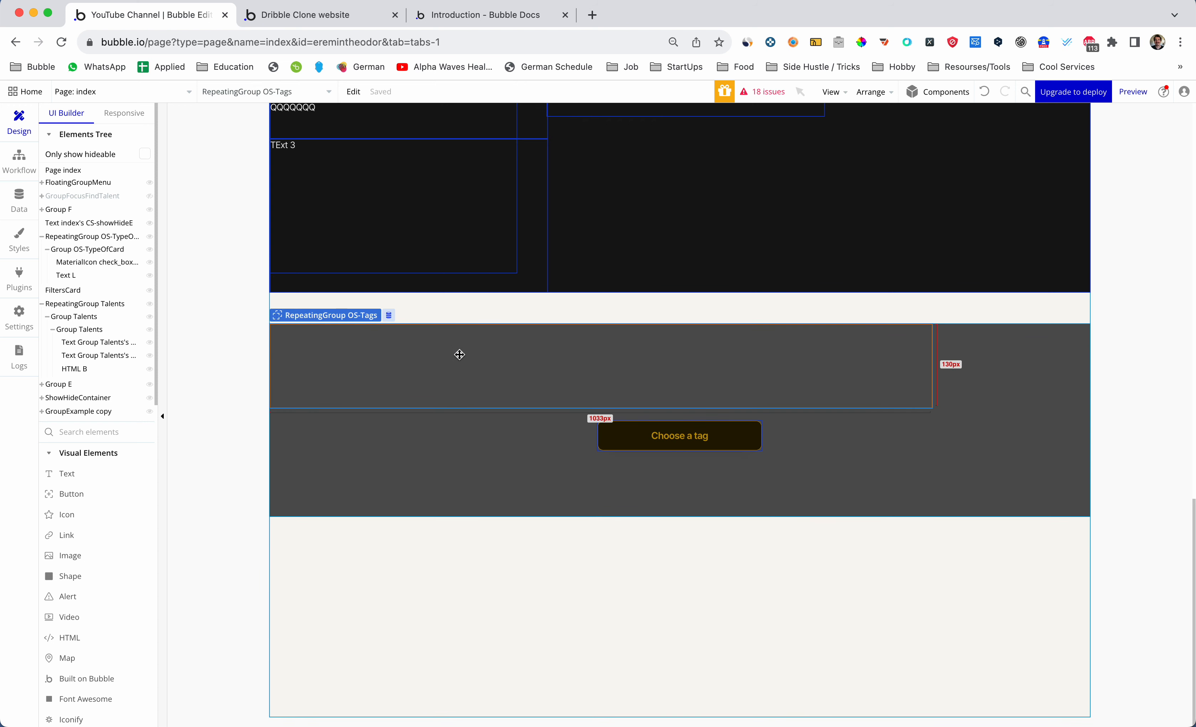
left_click(110, 430)
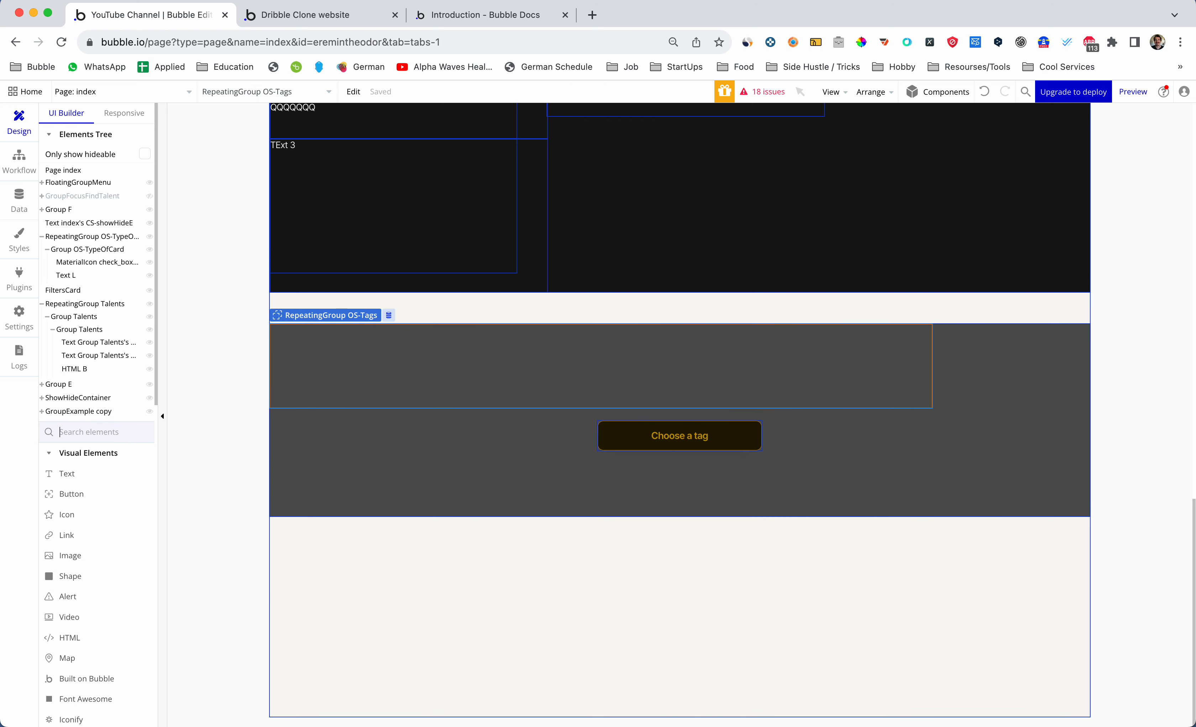
type("Group")
left_click(88, 471)
left_click_drag(321, 354, 414, 395)
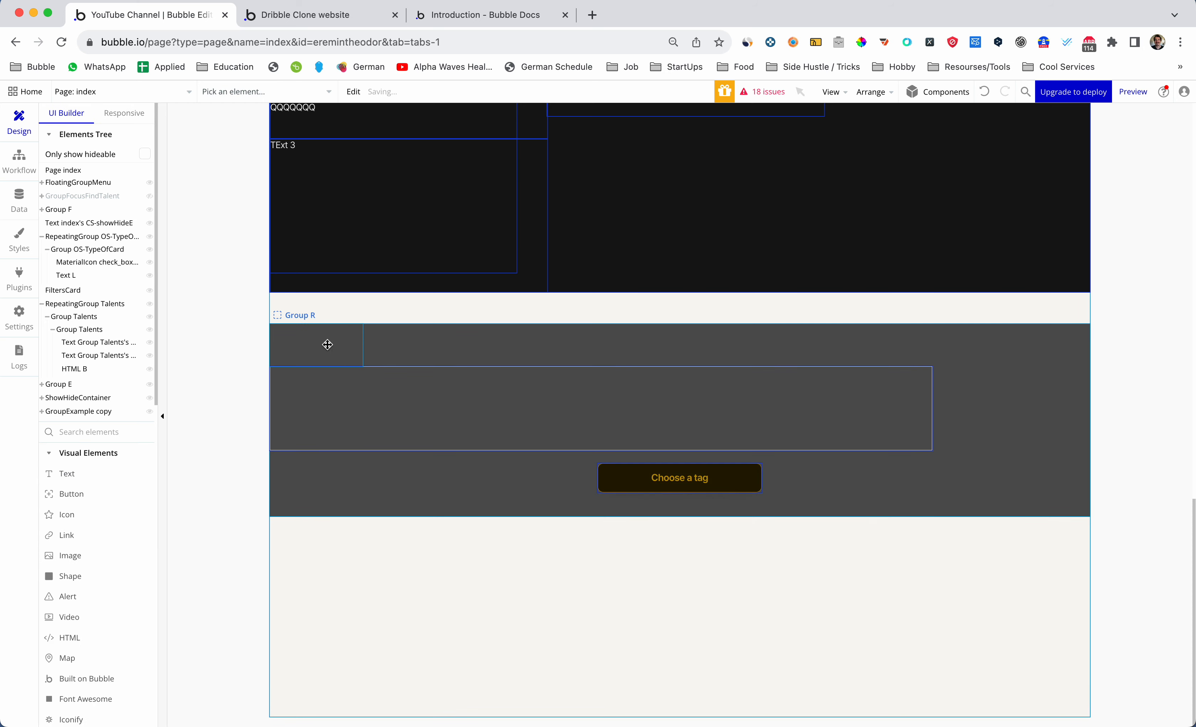
Reveal Group R in the elements tree, nest it inside RepeatingGroup OS-Tags, and check the hierarchy
double_click(312, 353)
right_click(313, 352)
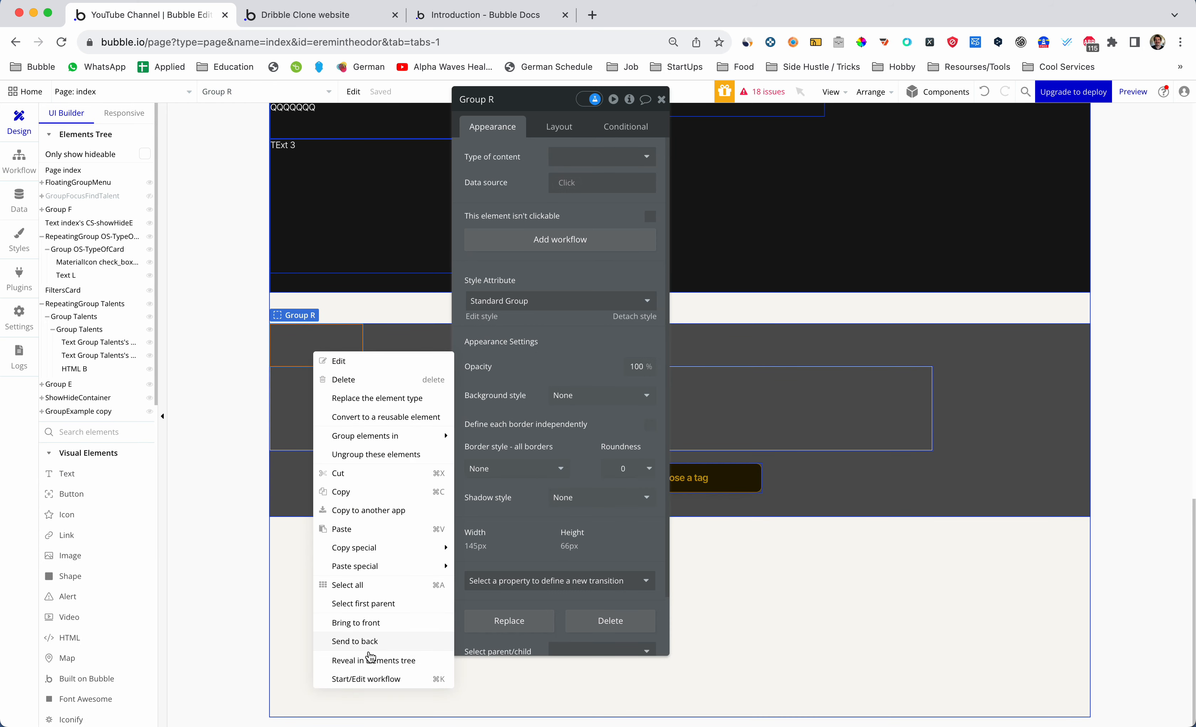
left_click(379, 661)
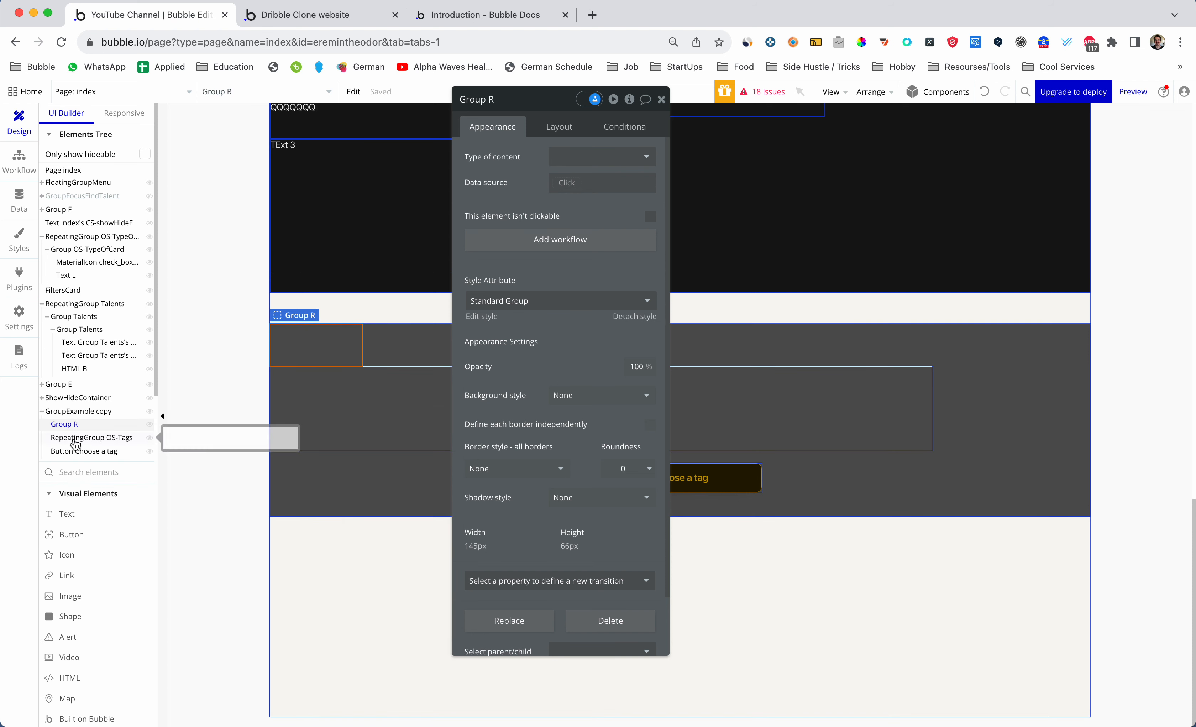
left_click_drag(75, 443, 76, 444)
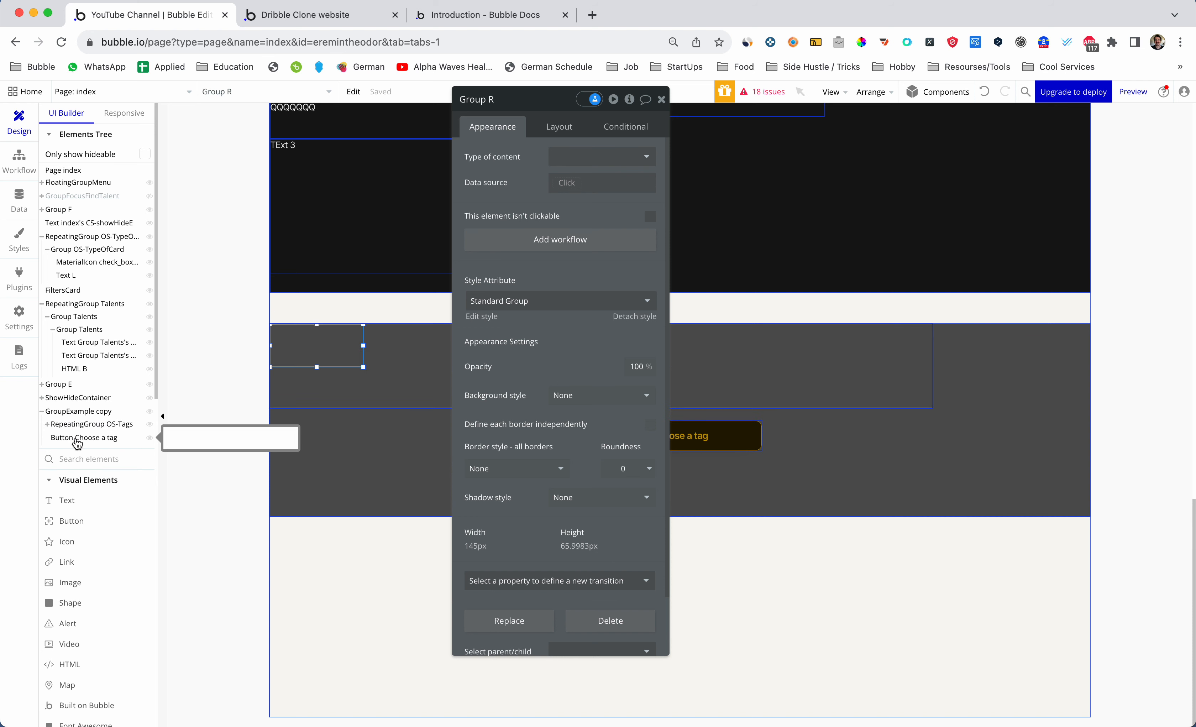
left_click(660, 99)
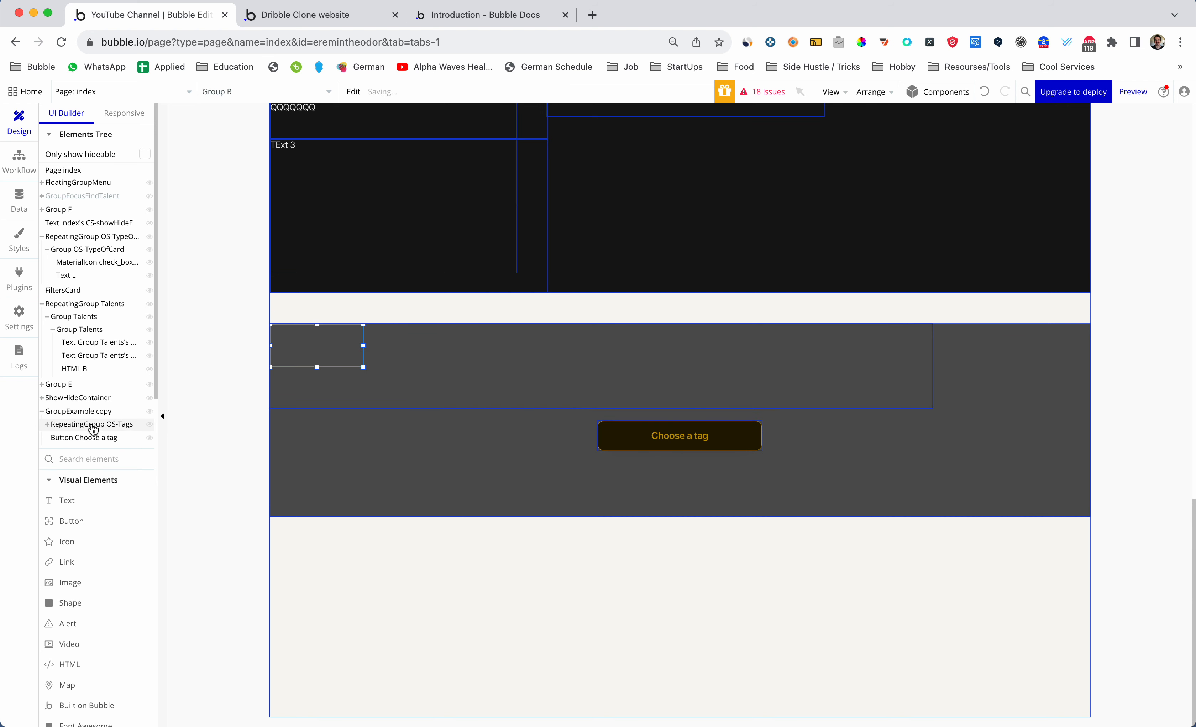
double_click(59, 424)
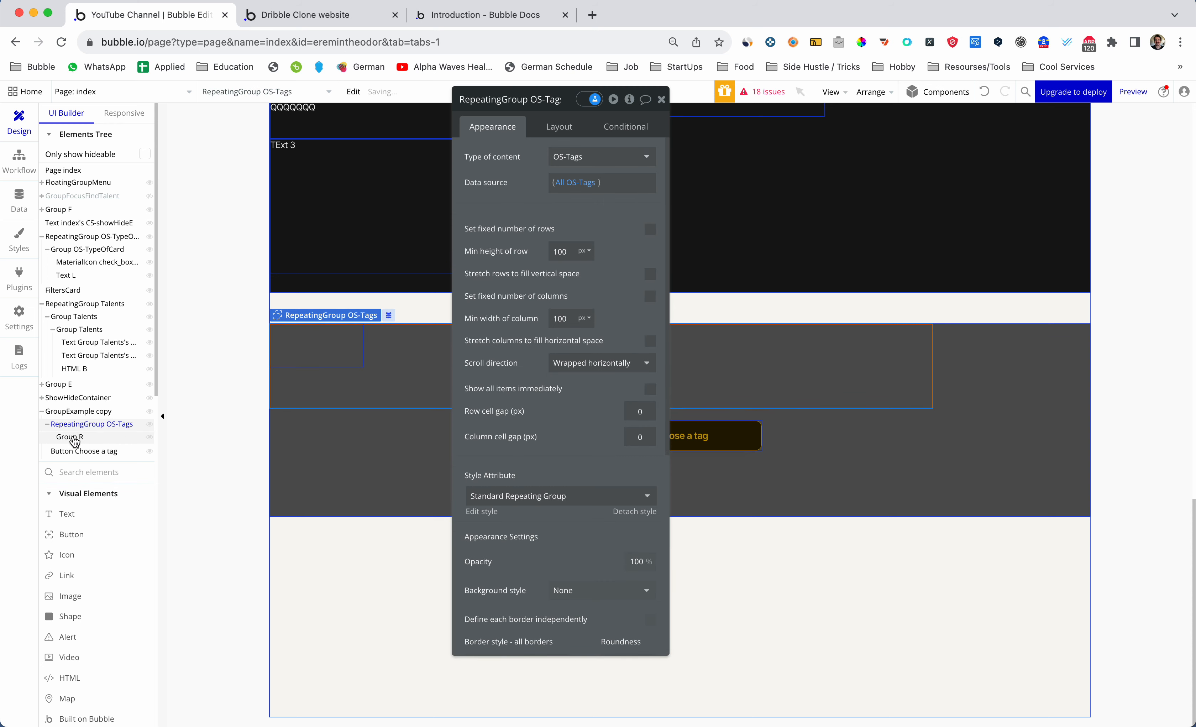
left_click(73, 413)
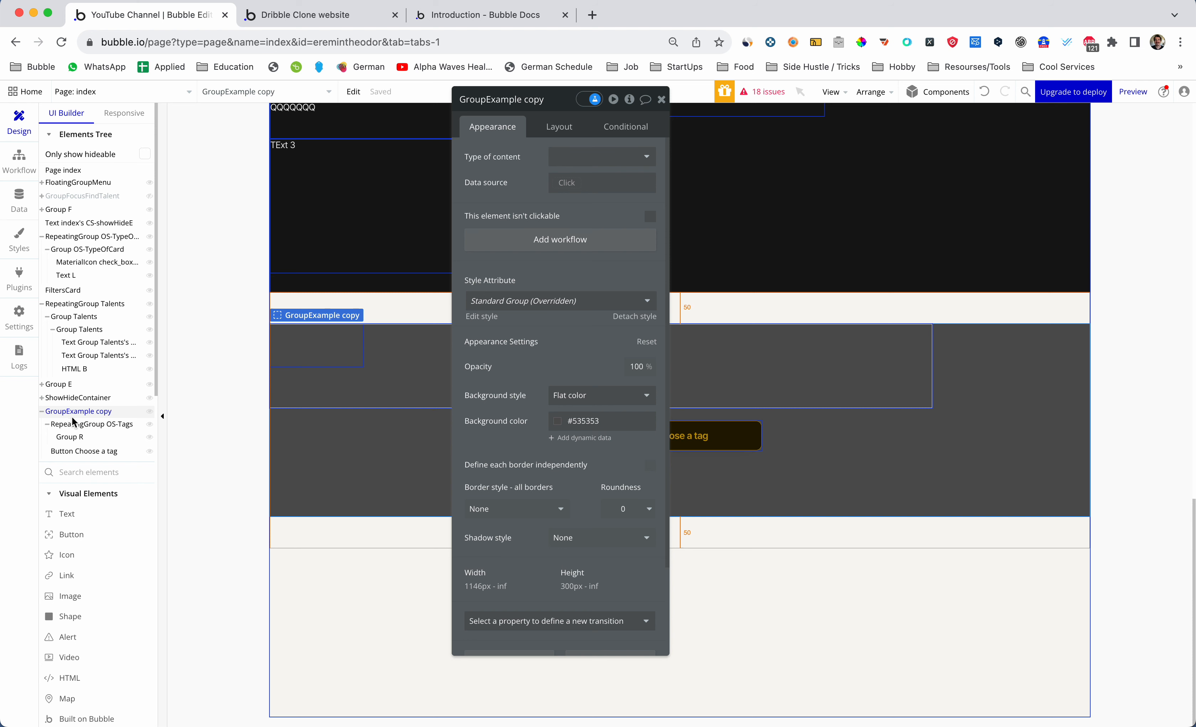
left_click(74, 425)
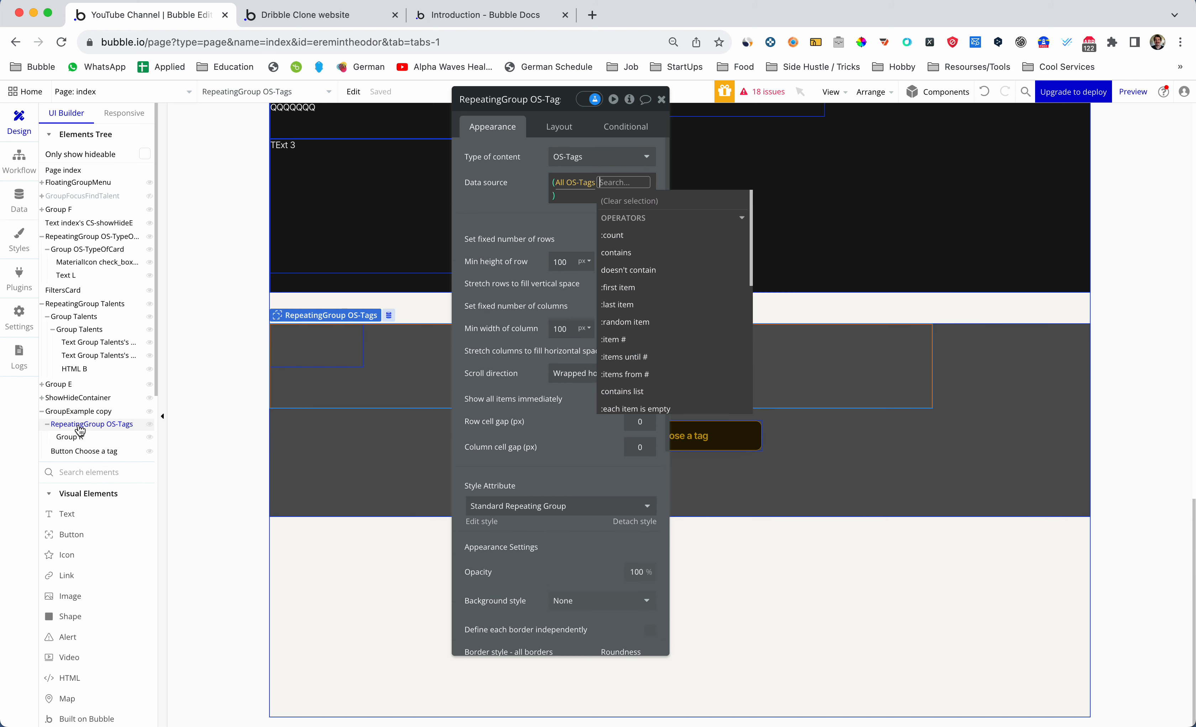
left_click(660, 99)
Add a Text element inside the group nested in the OS-Tags repeating group
left_click(143, 463)
type("text")
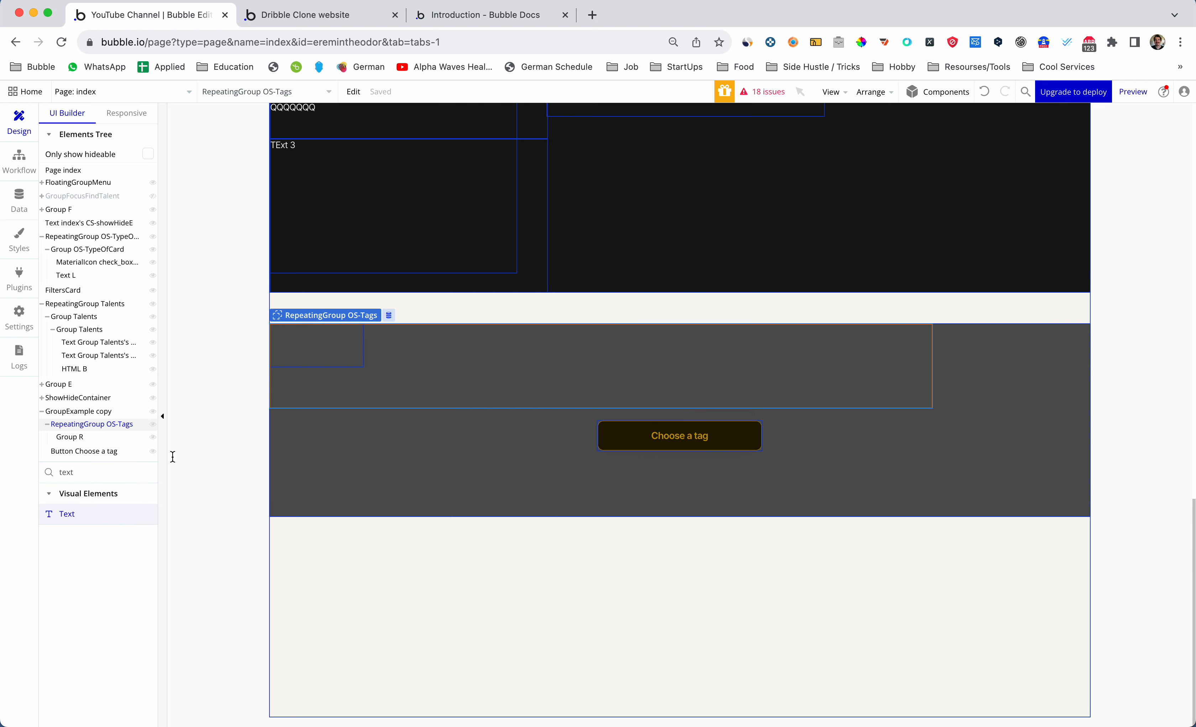
key("Return")
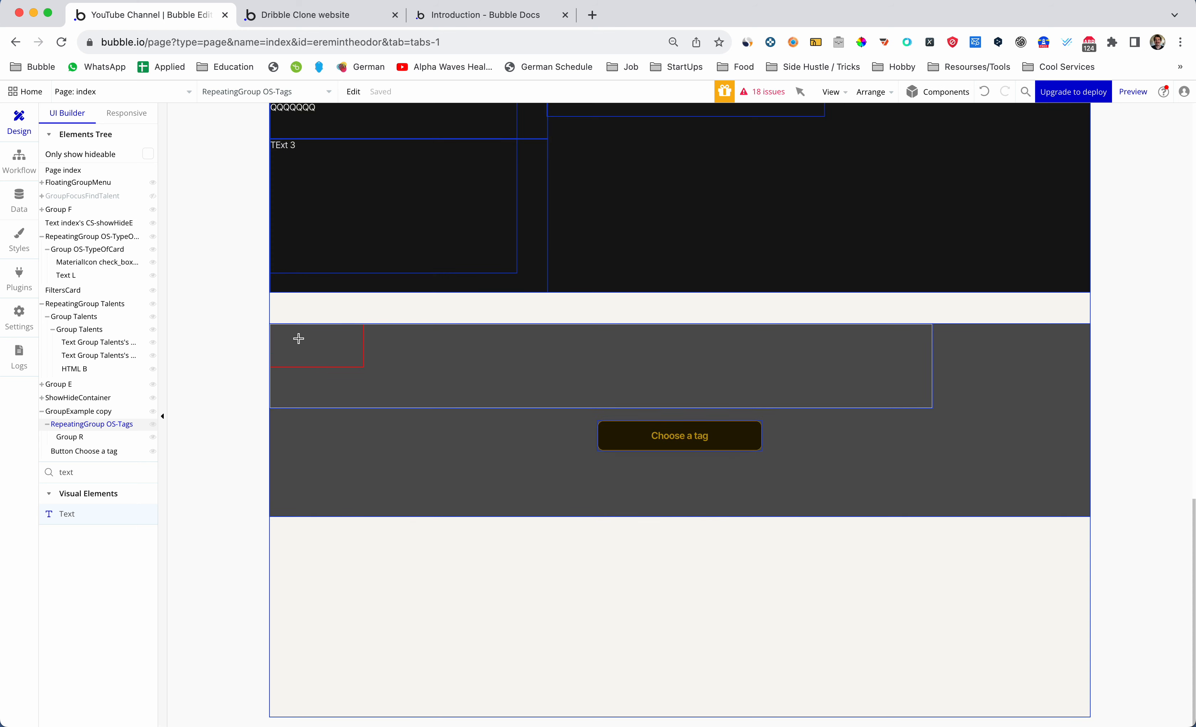
left_click_drag(297, 338, 352, 360)
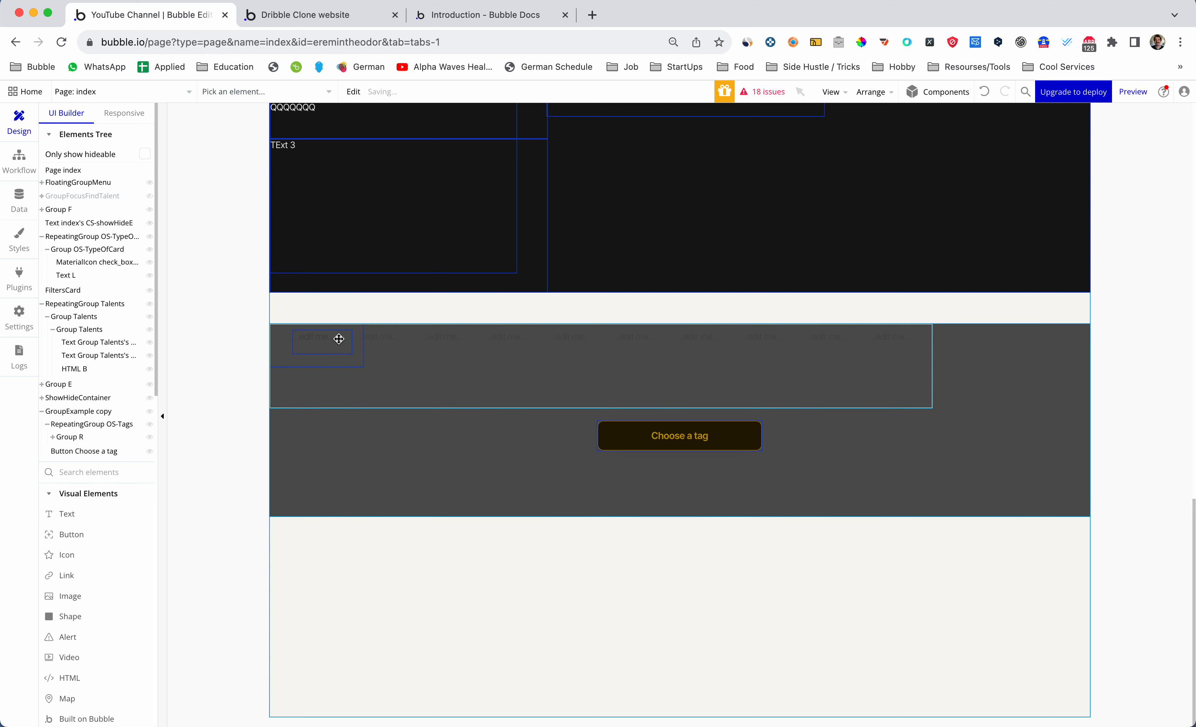
Set the type of content of Group R to OS-Tags
double_click(339, 339)
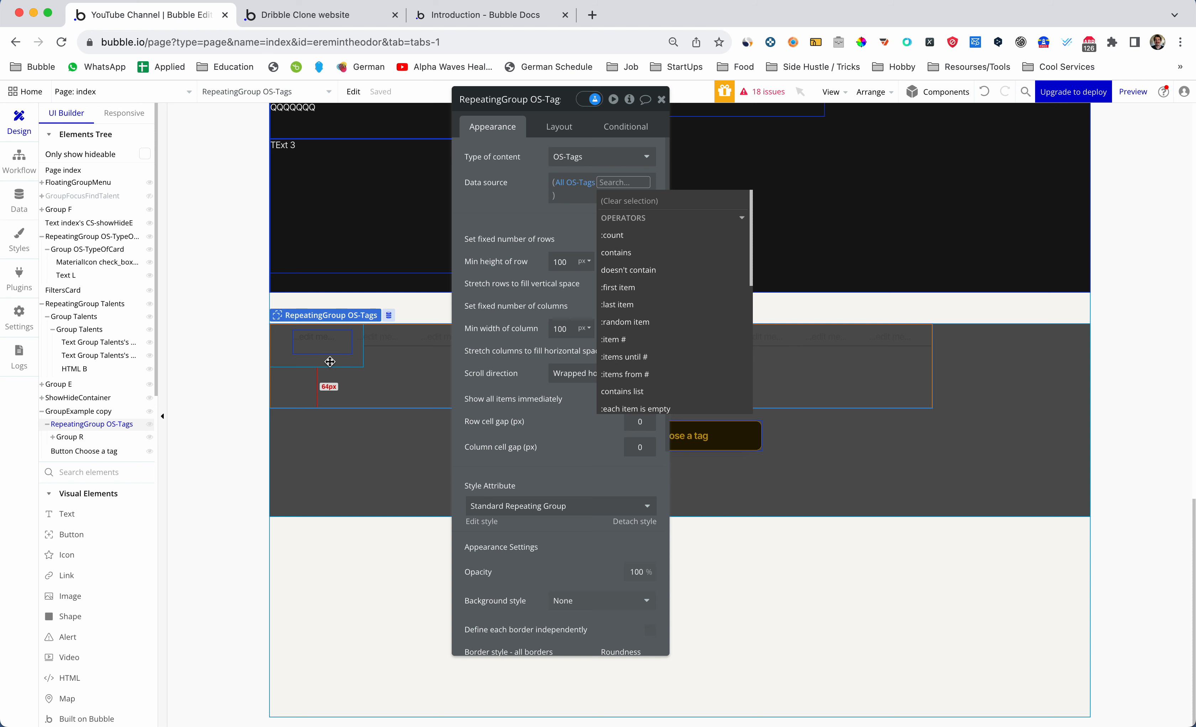
left_click(328, 361)
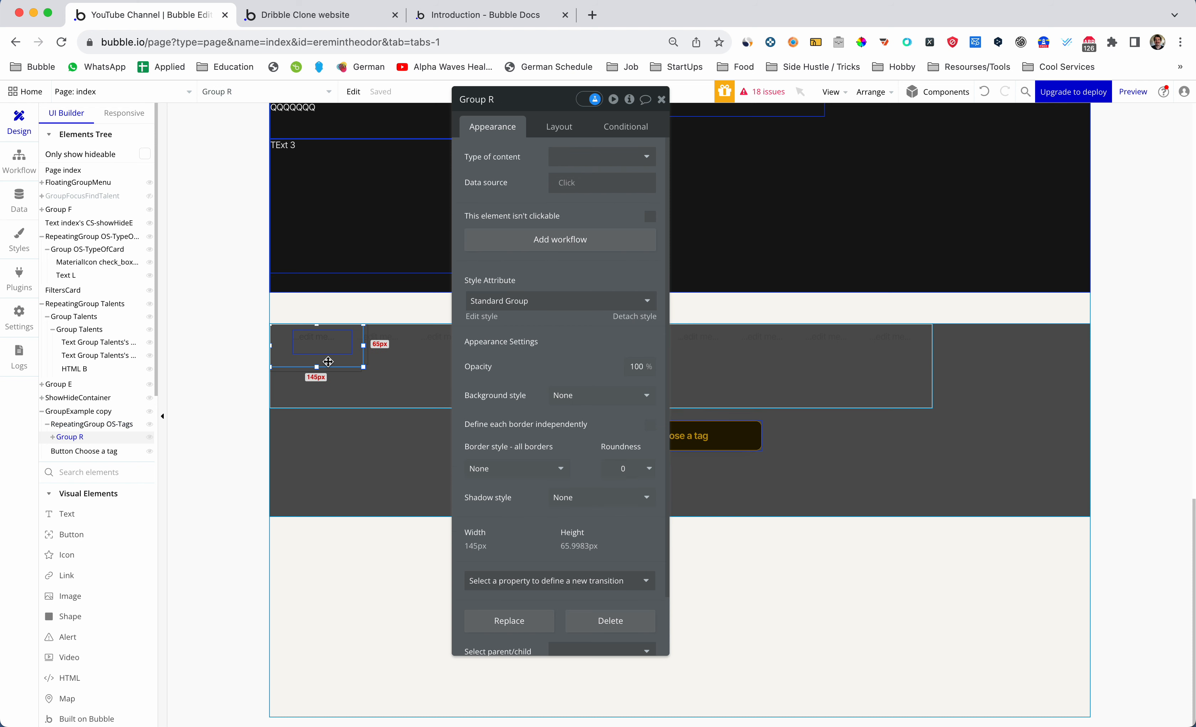
left_click(586, 157)
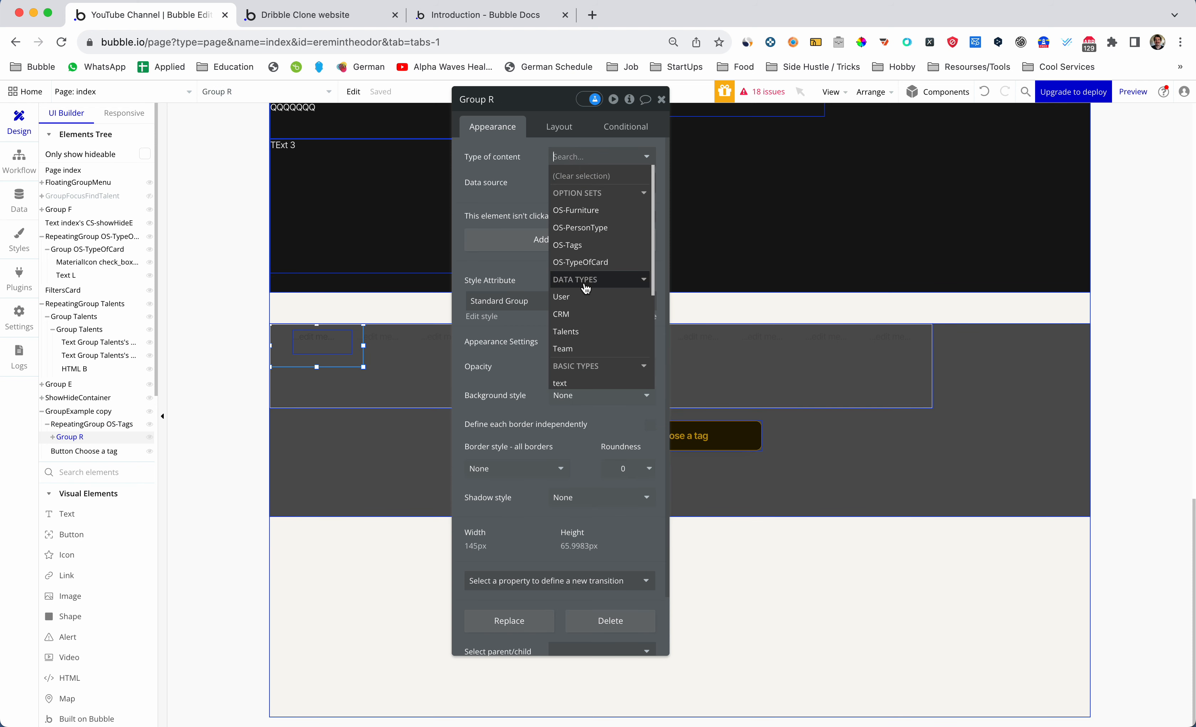
scroll(586, 289, "down", 2)
scroll(586, 284, "up", 2)
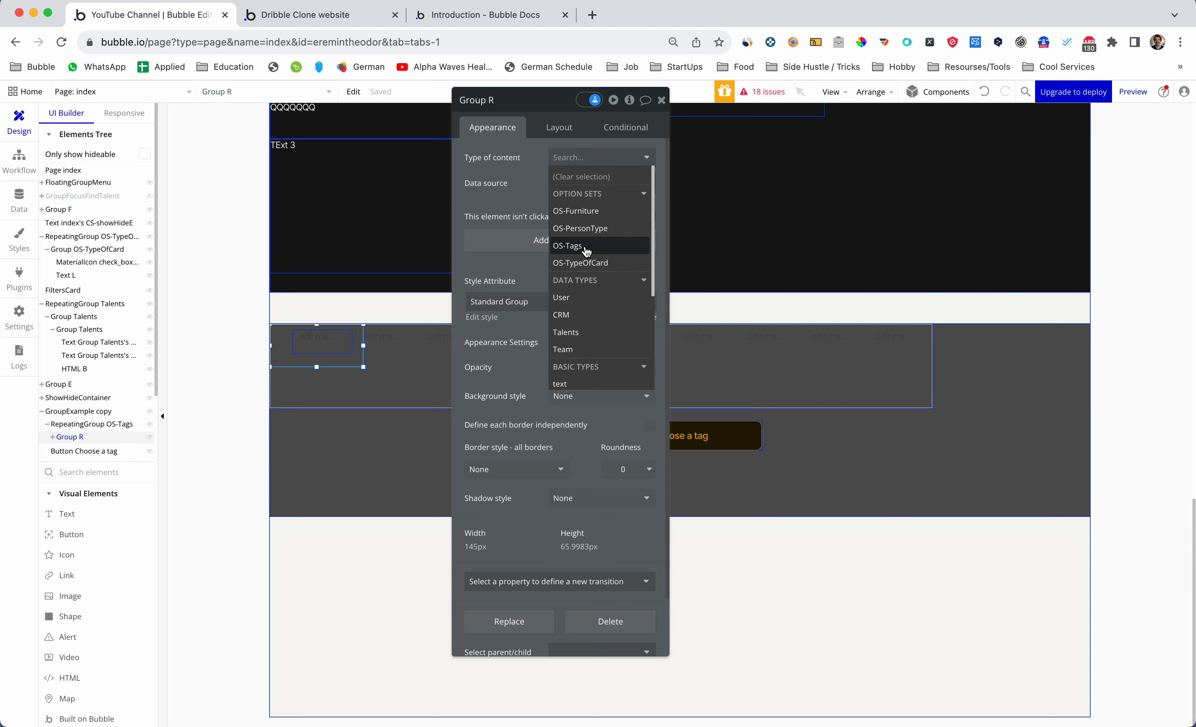
left_click(562, 248)
Set the nested group's data source to Current cell's OS-Tags, without any trailing operator
left_click(568, 185)
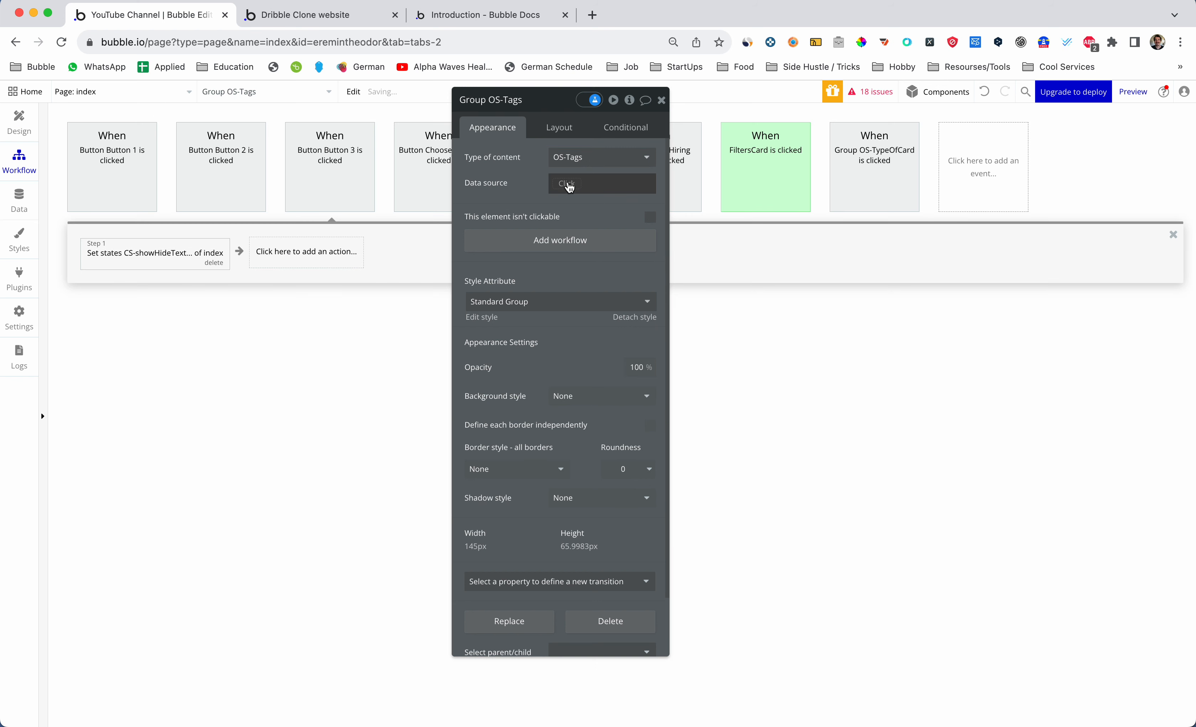
left_click(10, 127)
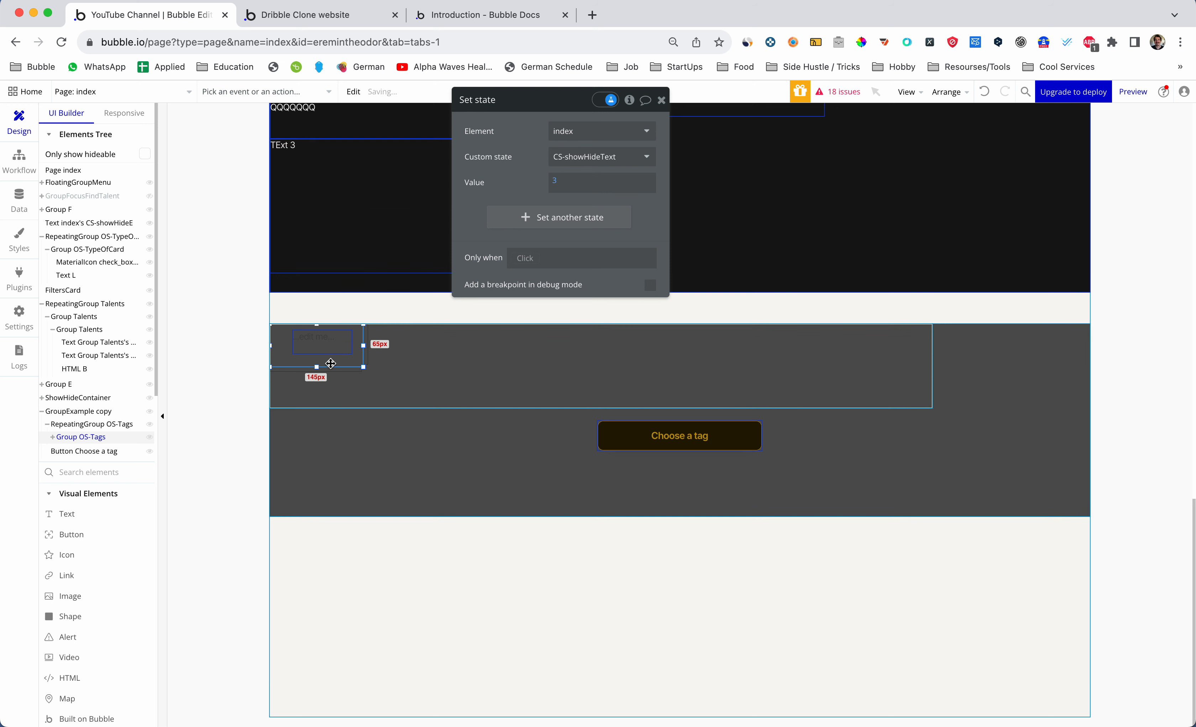
double_click(327, 364)
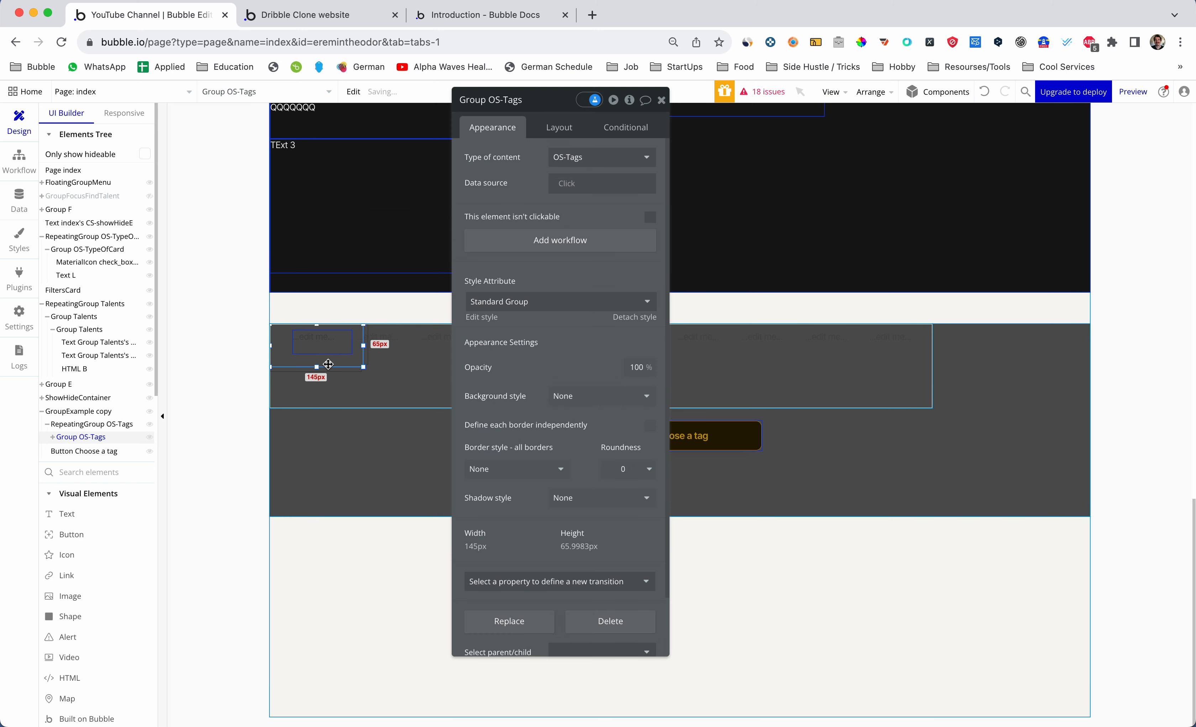
left_click(565, 183)
scroll(589, 314, "down", 5)
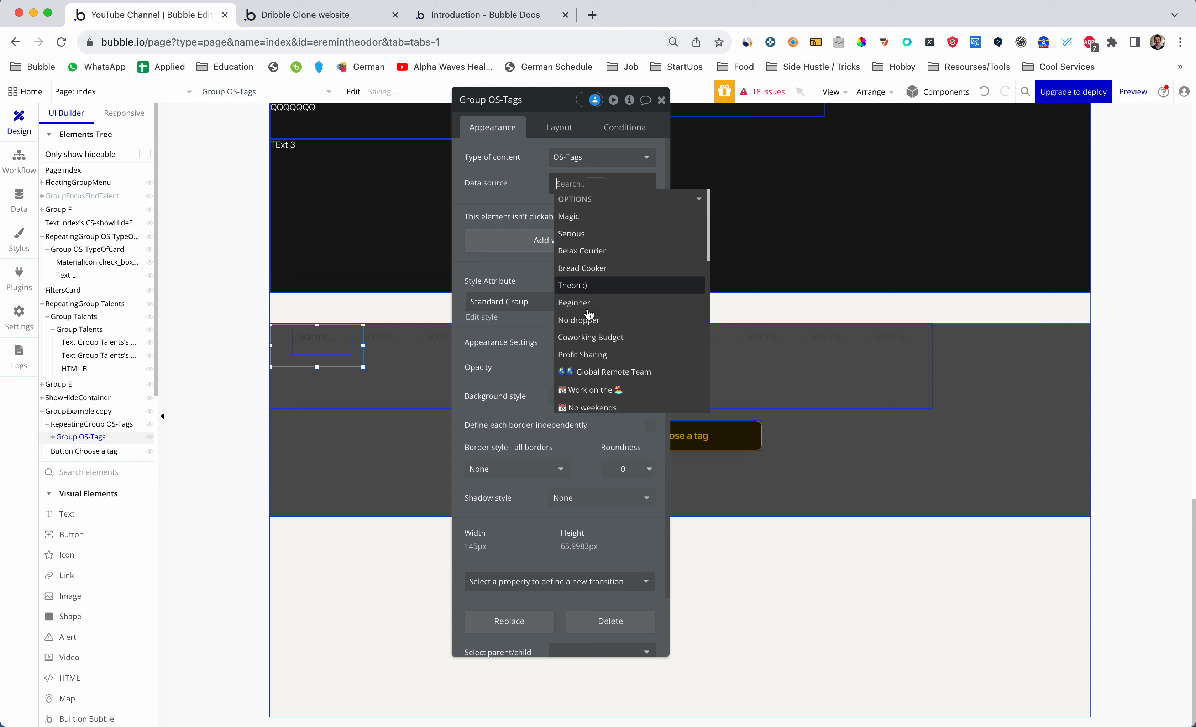
scroll(589, 313, "down", 1)
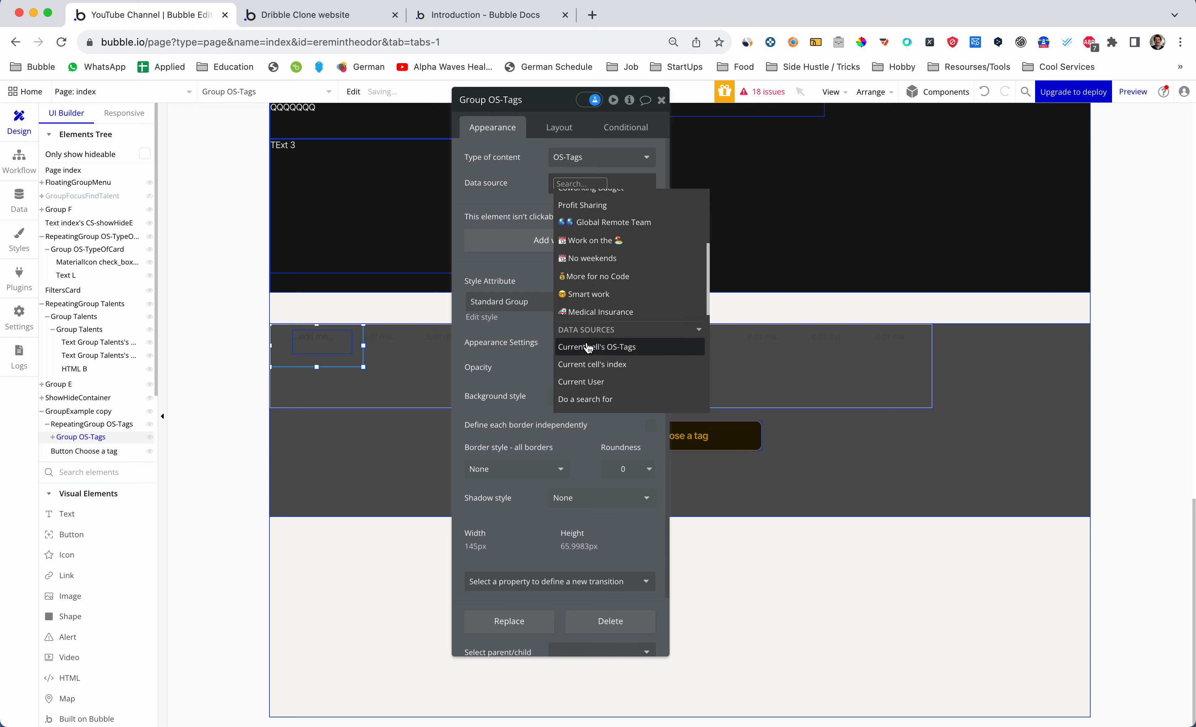
left_click(589, 344)
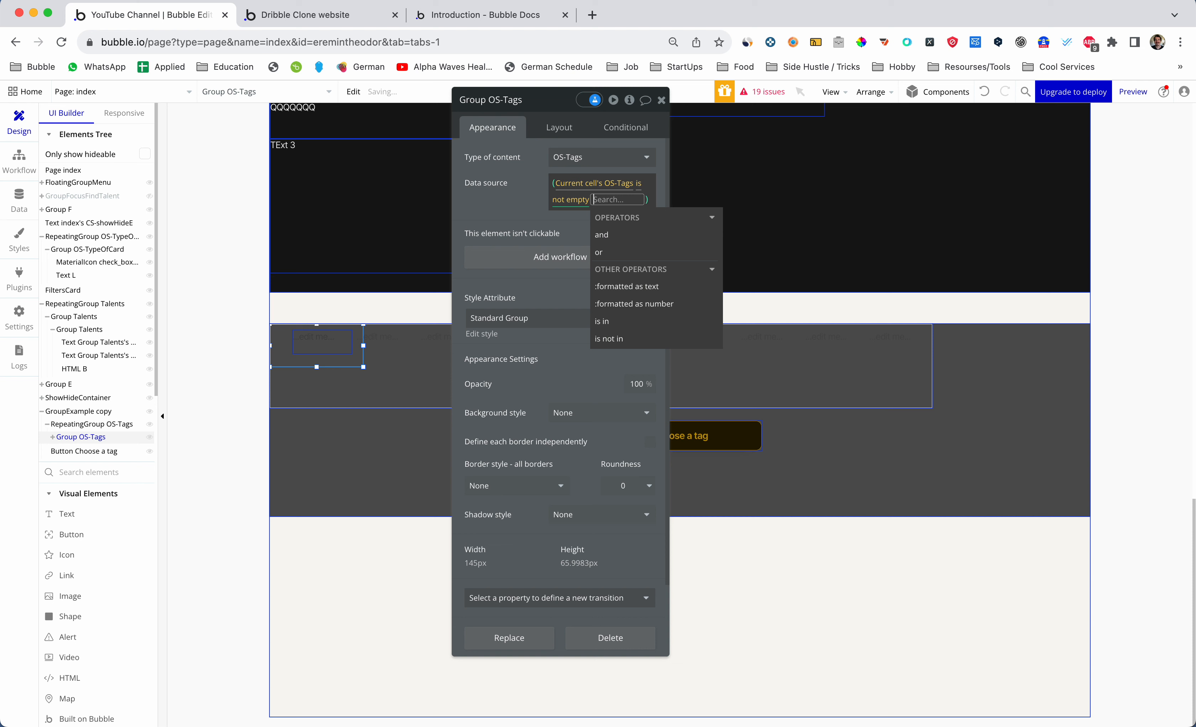
key("BackSpace")
key("BackSpace")
left_click(535, 204)
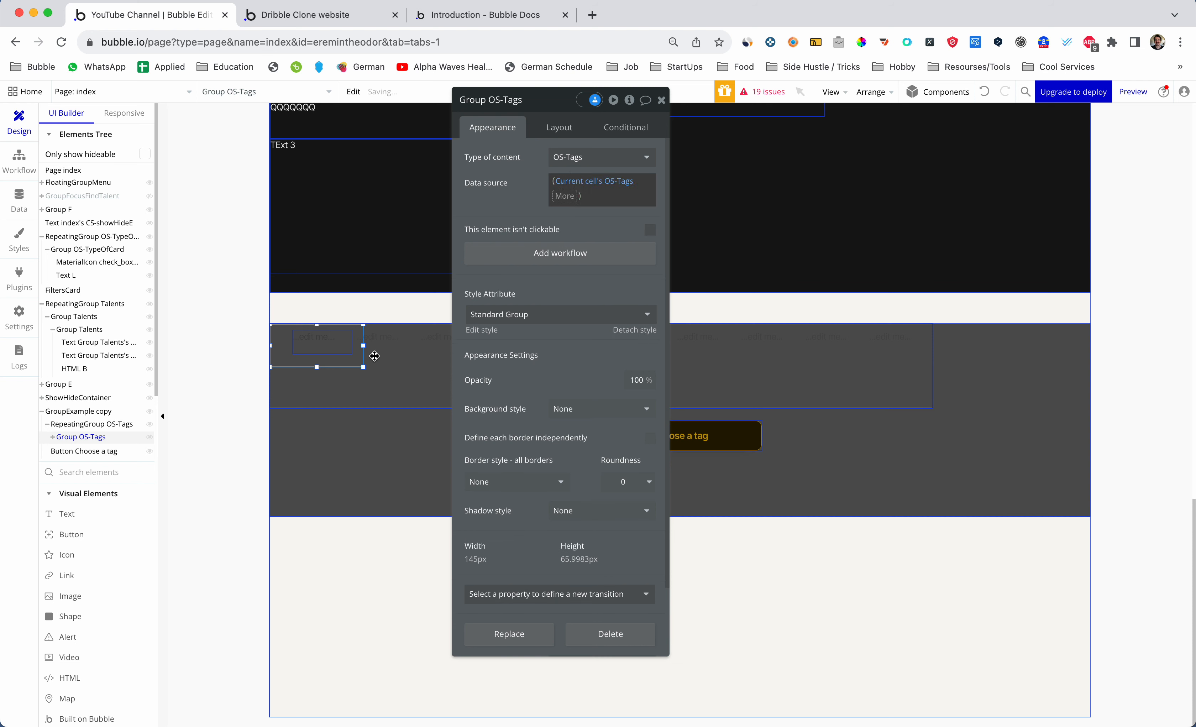
Replace the text element's placeholder with the dynamic expression Parent group's OS-Tags's Display
double_click(326, 338)
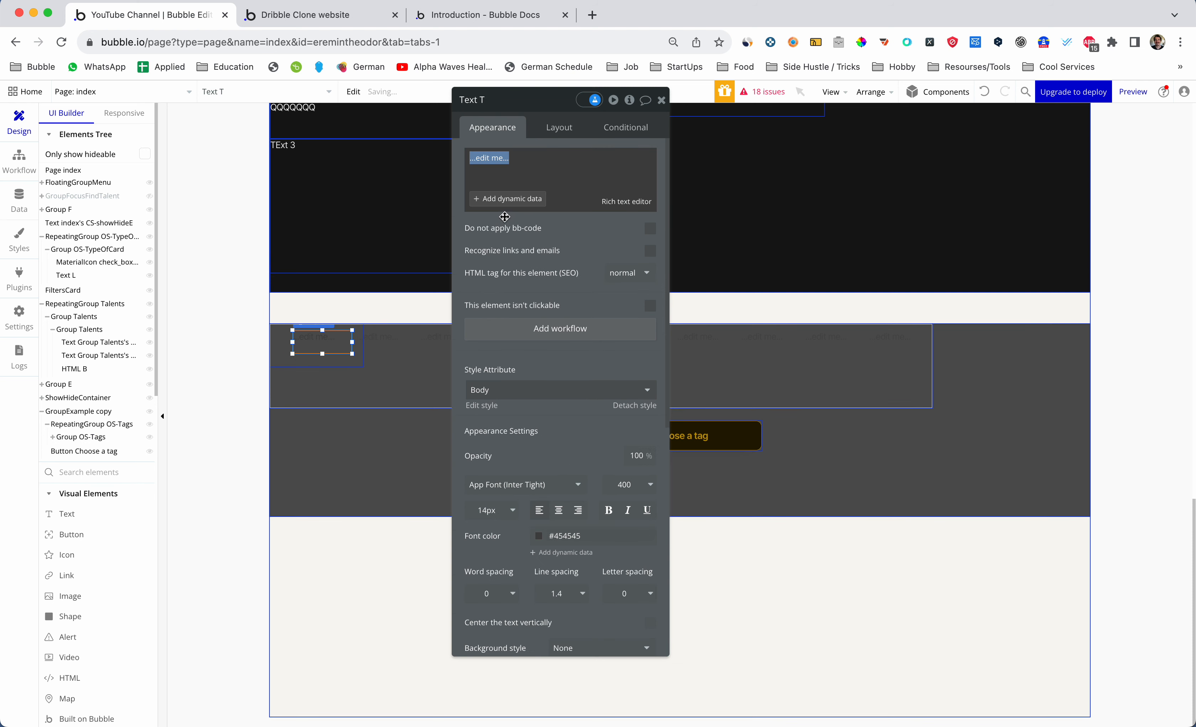
key("BackSpace")
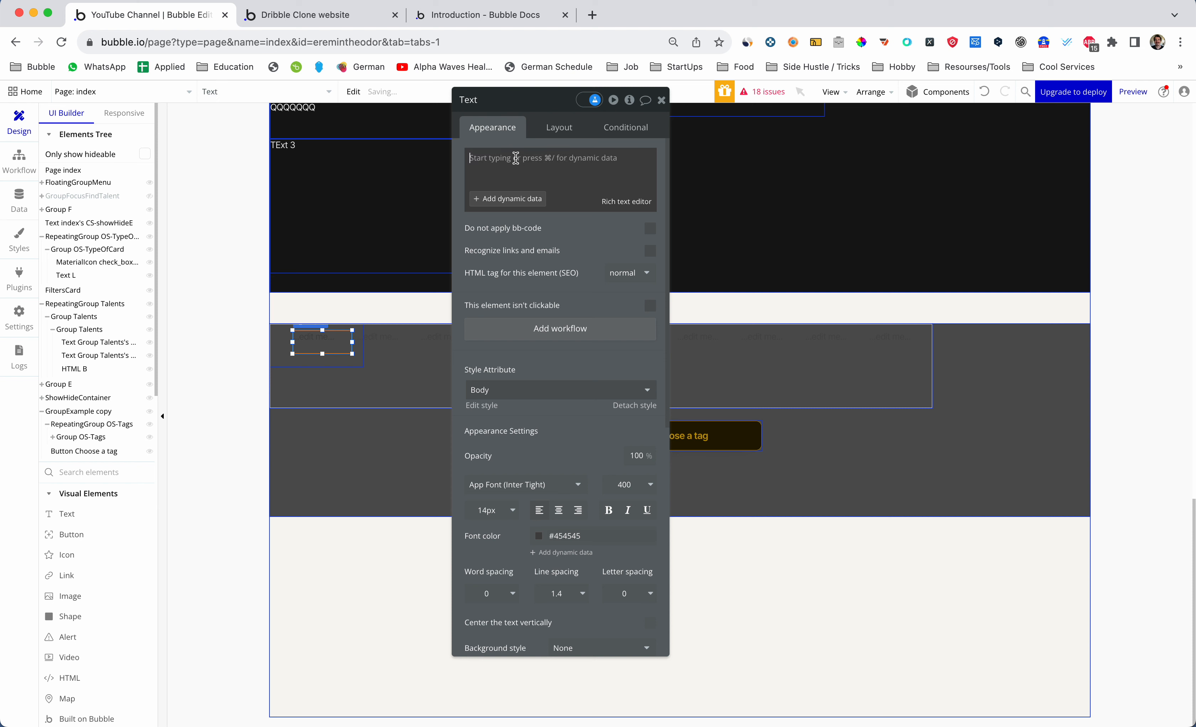
left_click(512, 199)
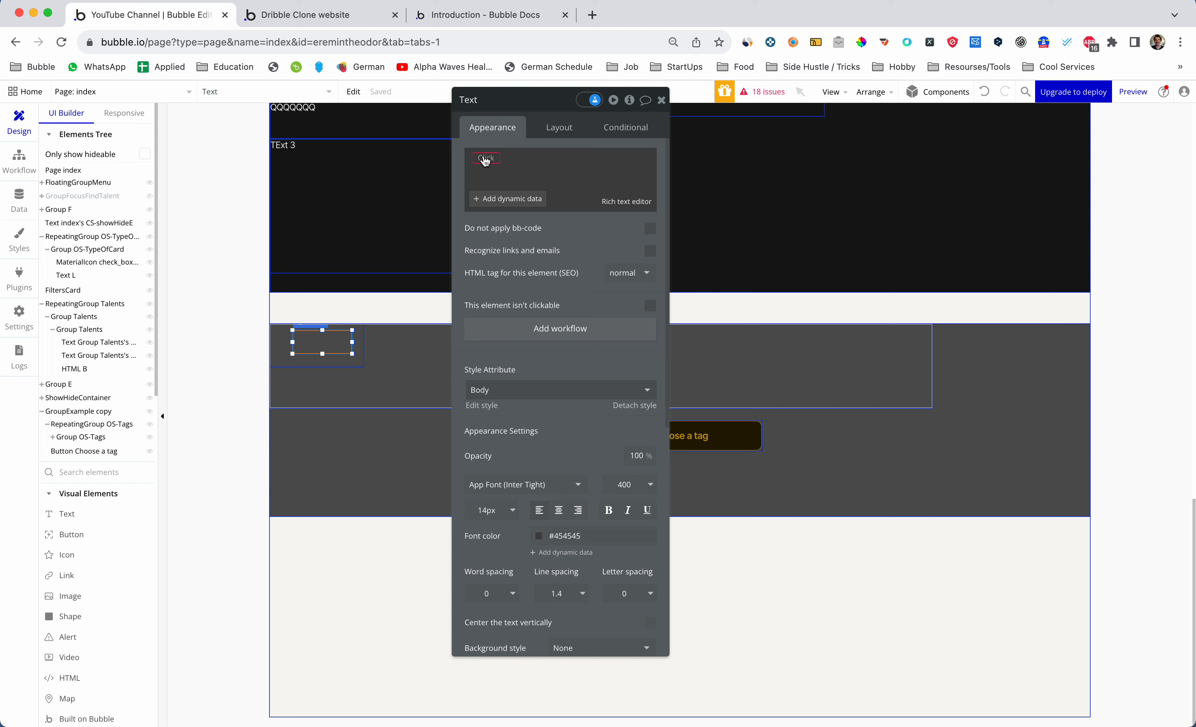
left_click(485, 159)
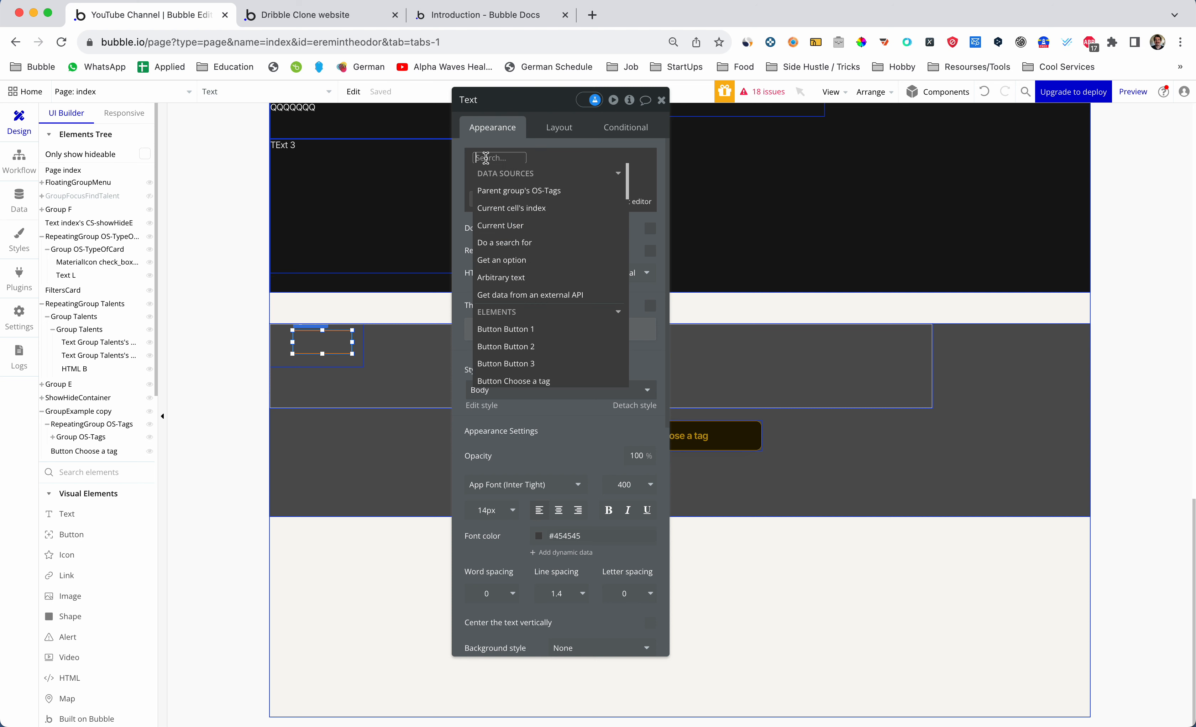
left_click(506, 190)
left_click(580, 194)
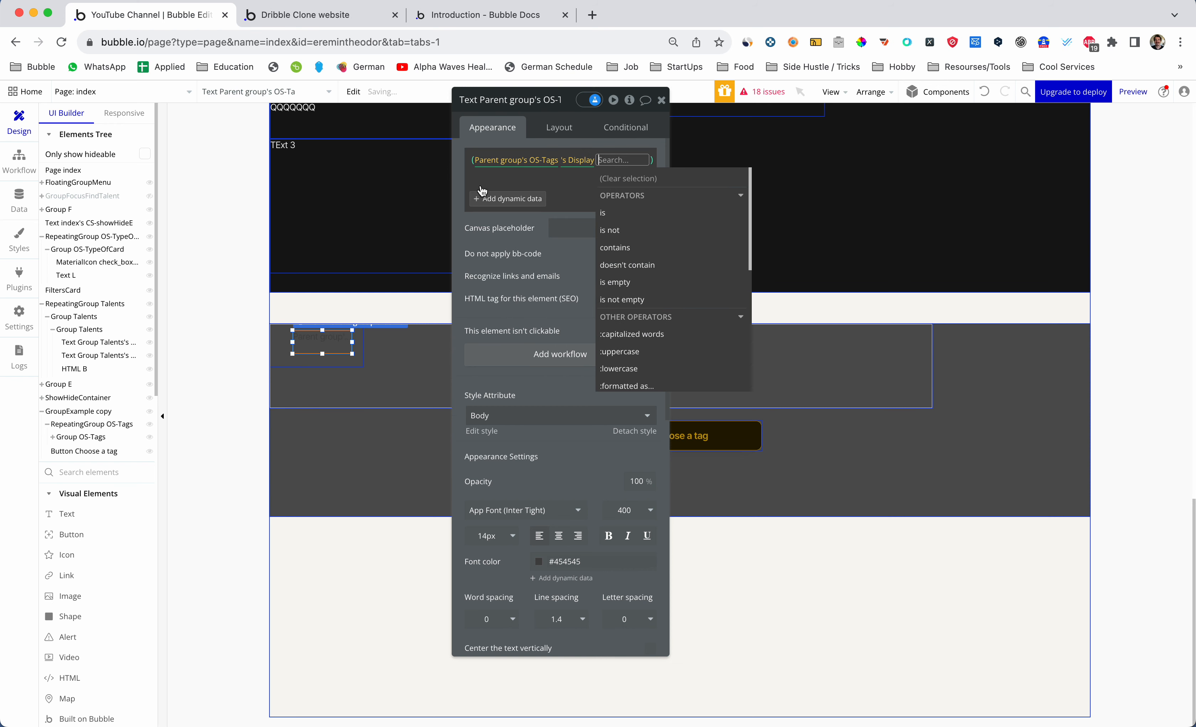
Set the GroupExample copy group's background color to #000000 and check the tags in the refreshed preview page
left_click(460, 176)
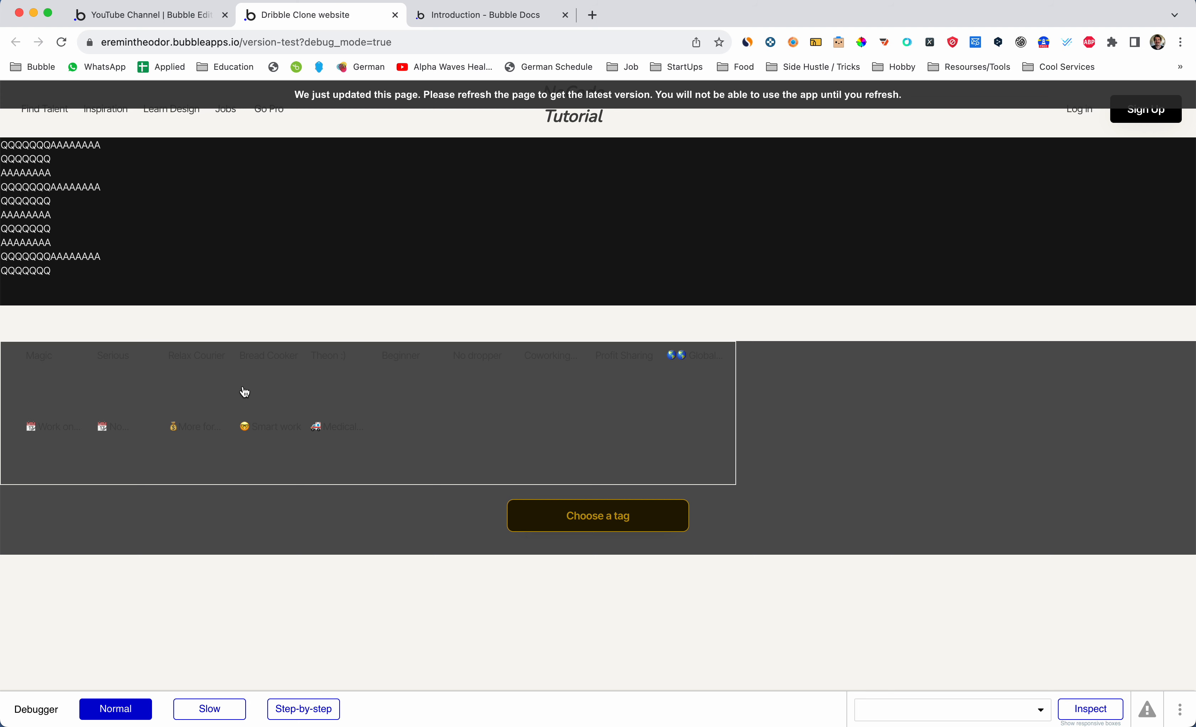
key("ctrl+shift+Tab")
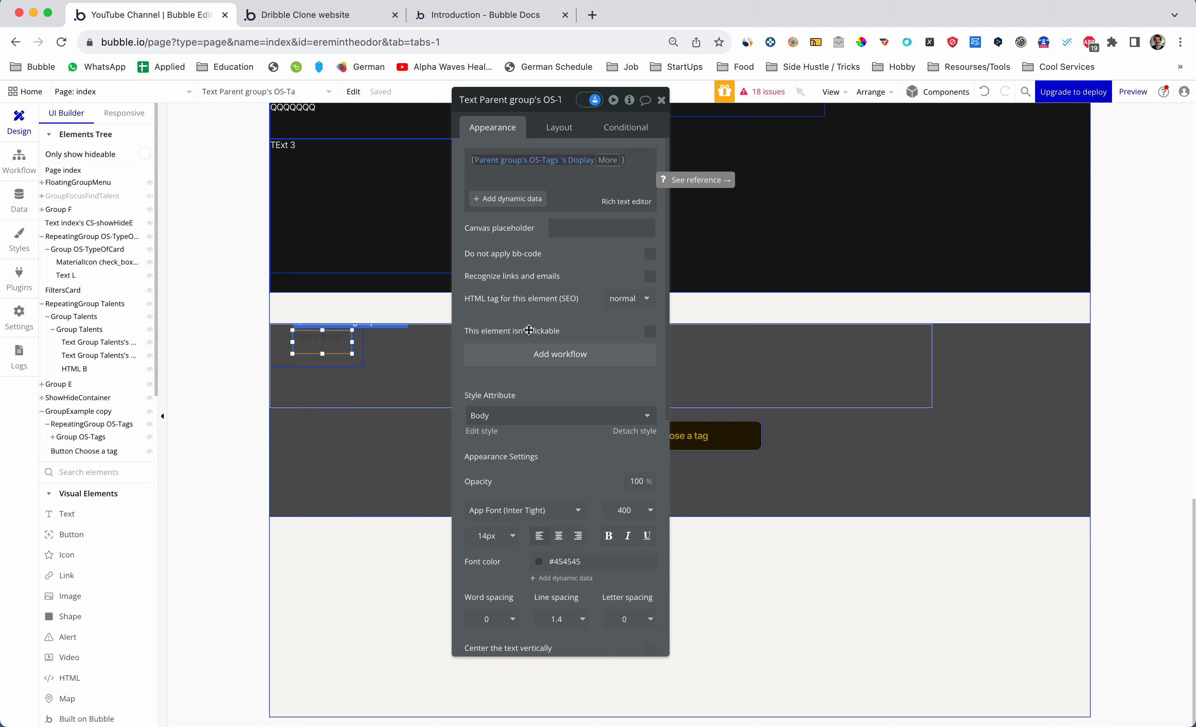
left_click(911, 451)
left_click(582, 426)
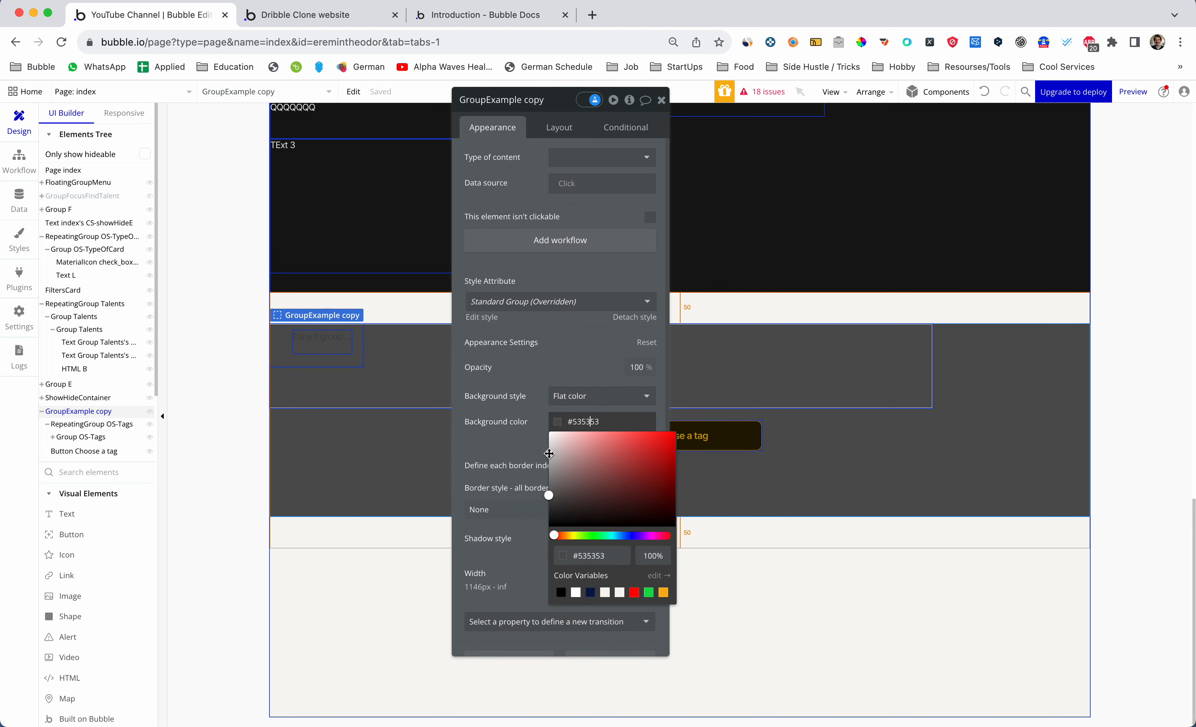
left_click_drag(548, 494, 548, 527)
key("ctrl+Tab")
key("super+r")
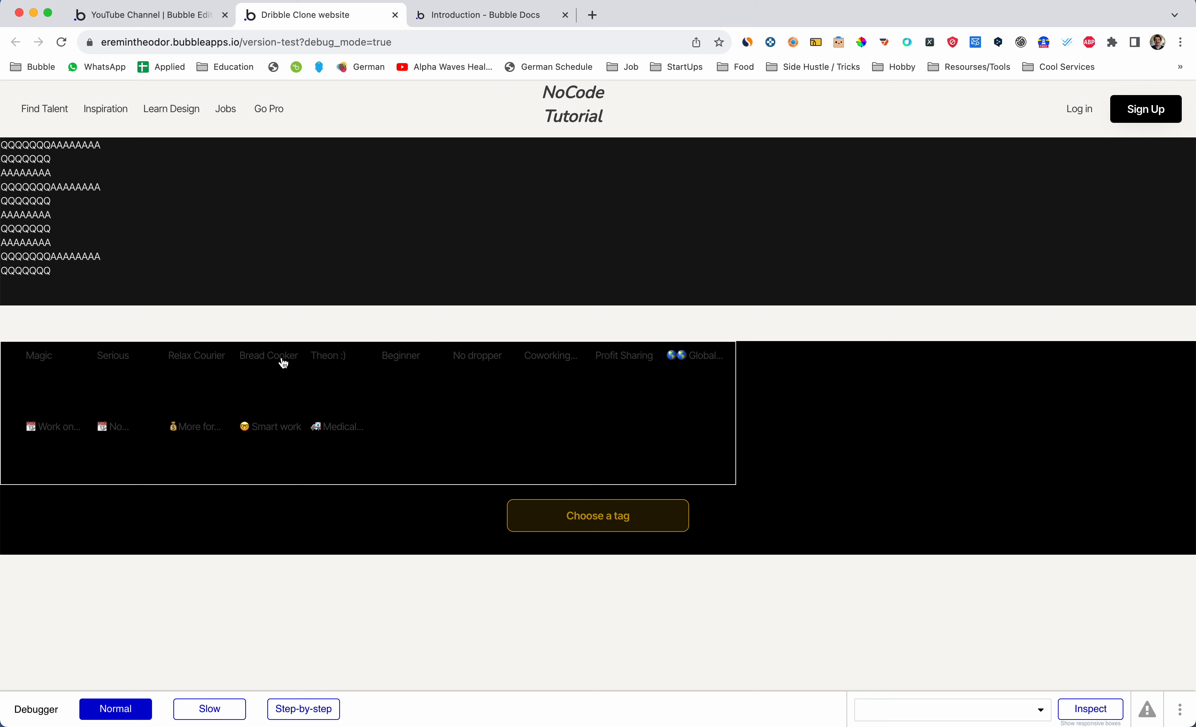
key("ctrl+shift+Tab")
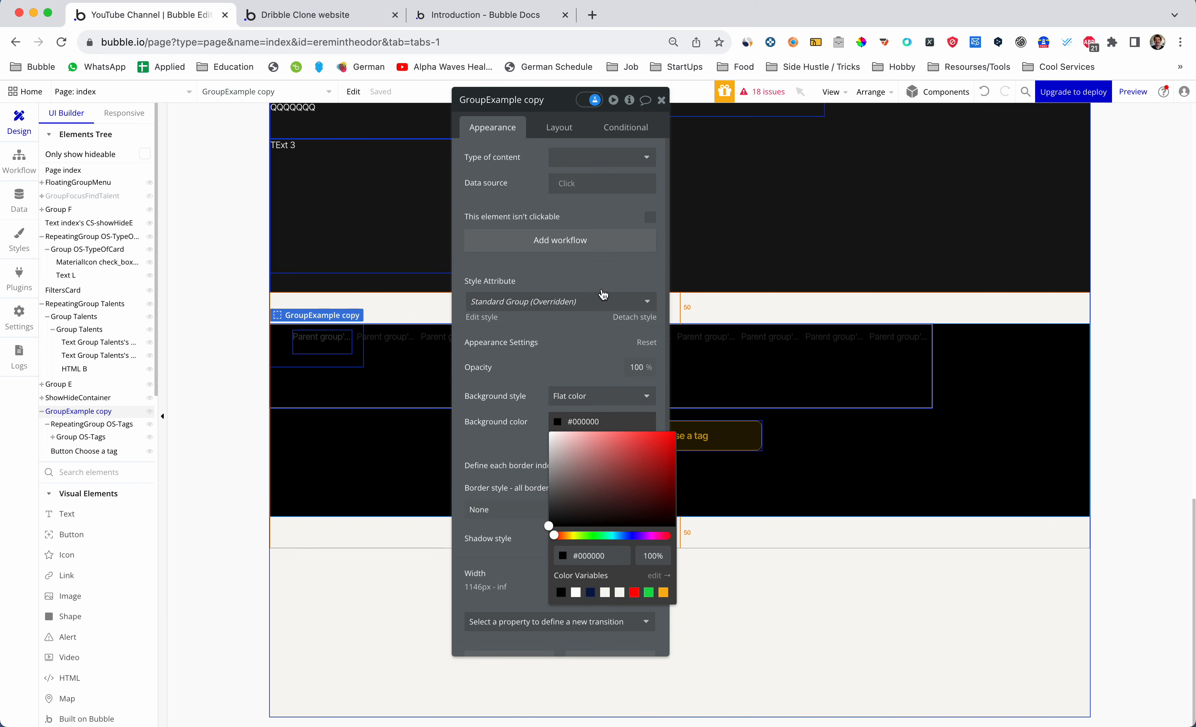
left_click(661, 100)
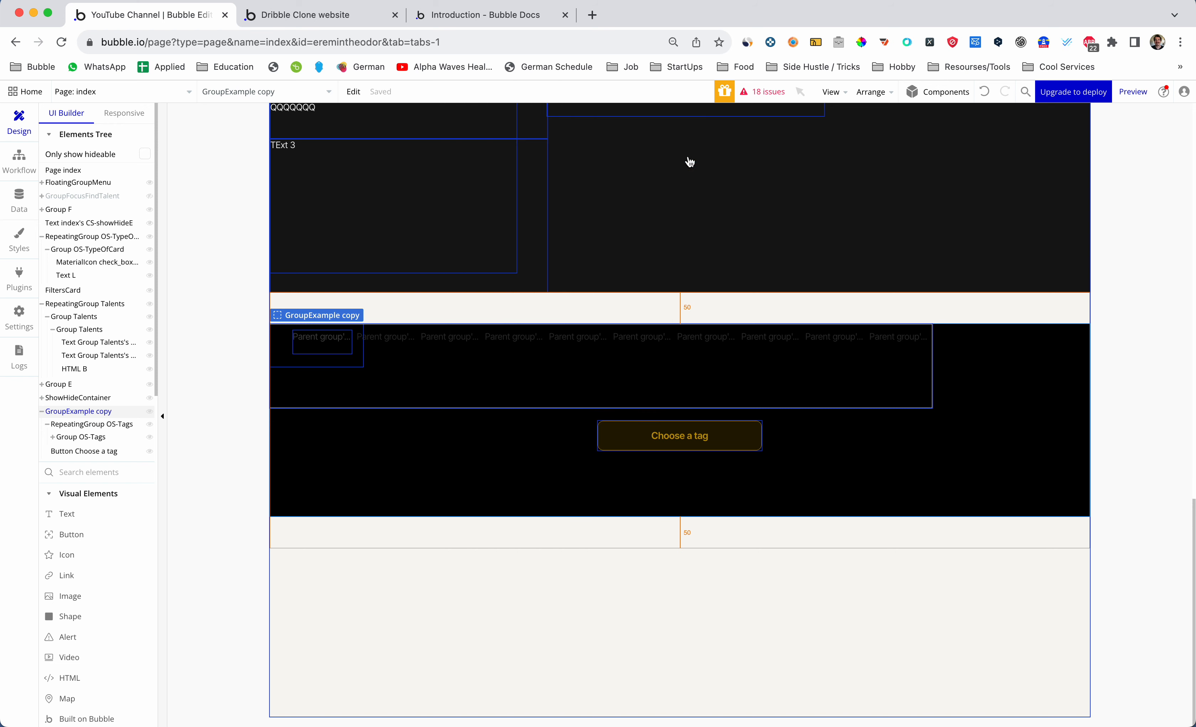
Remove the fixed width from the OS-Tags repeating group and set its minimum width to 320 px
double_click(744, 383)
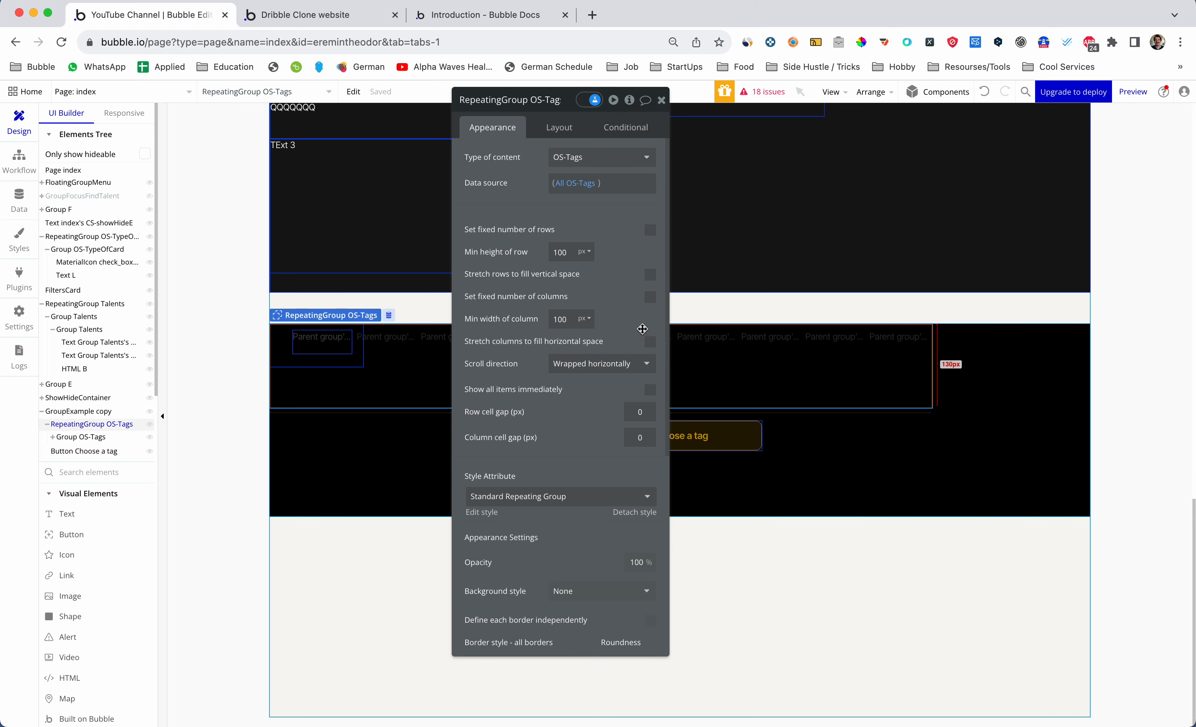
left_click(560, 128)
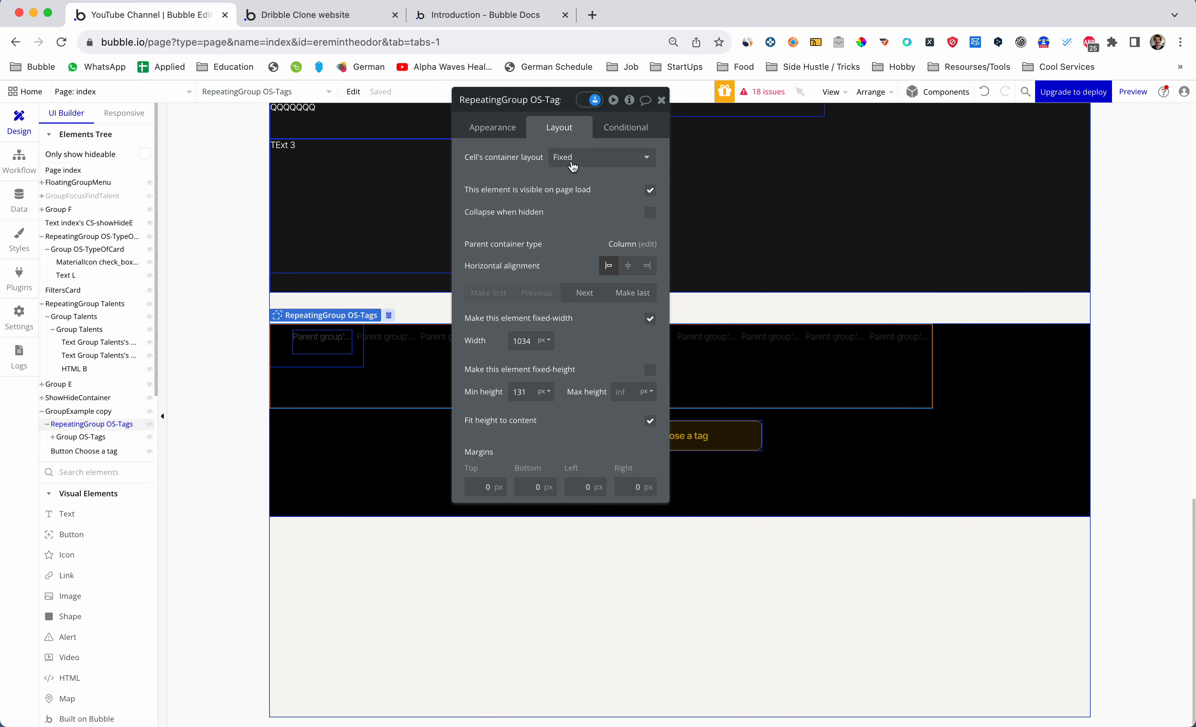
left_click(650, 319)
left_click(522, 340)
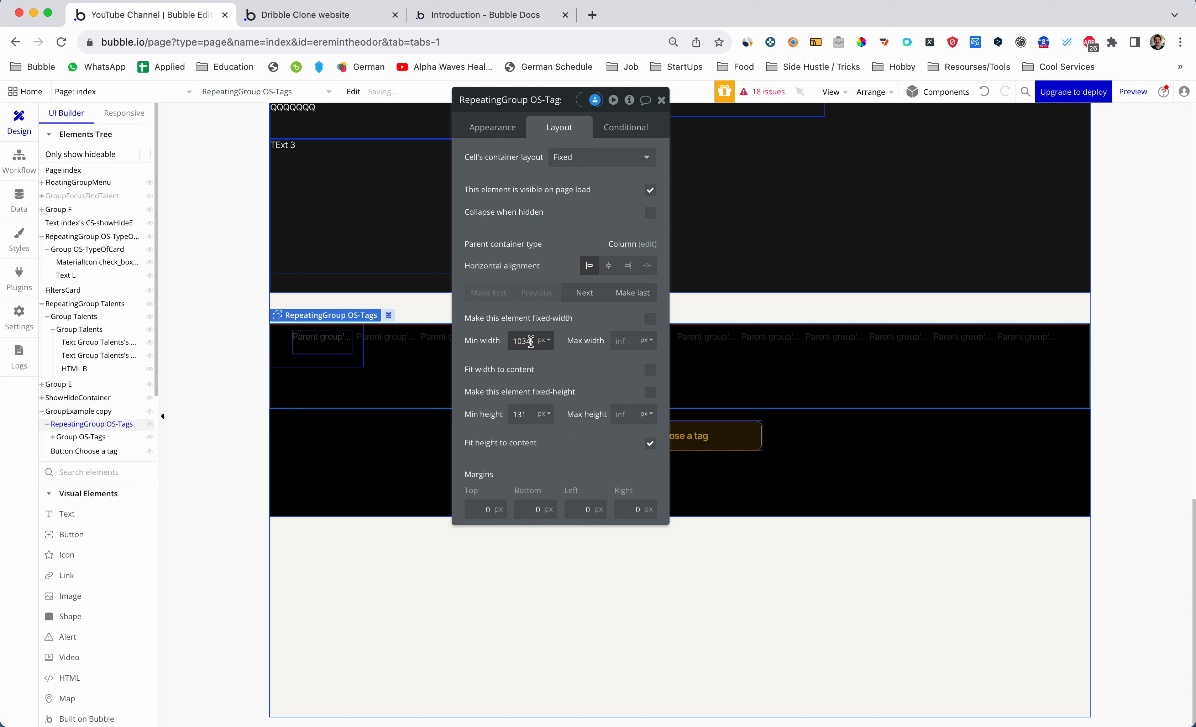
type("320")
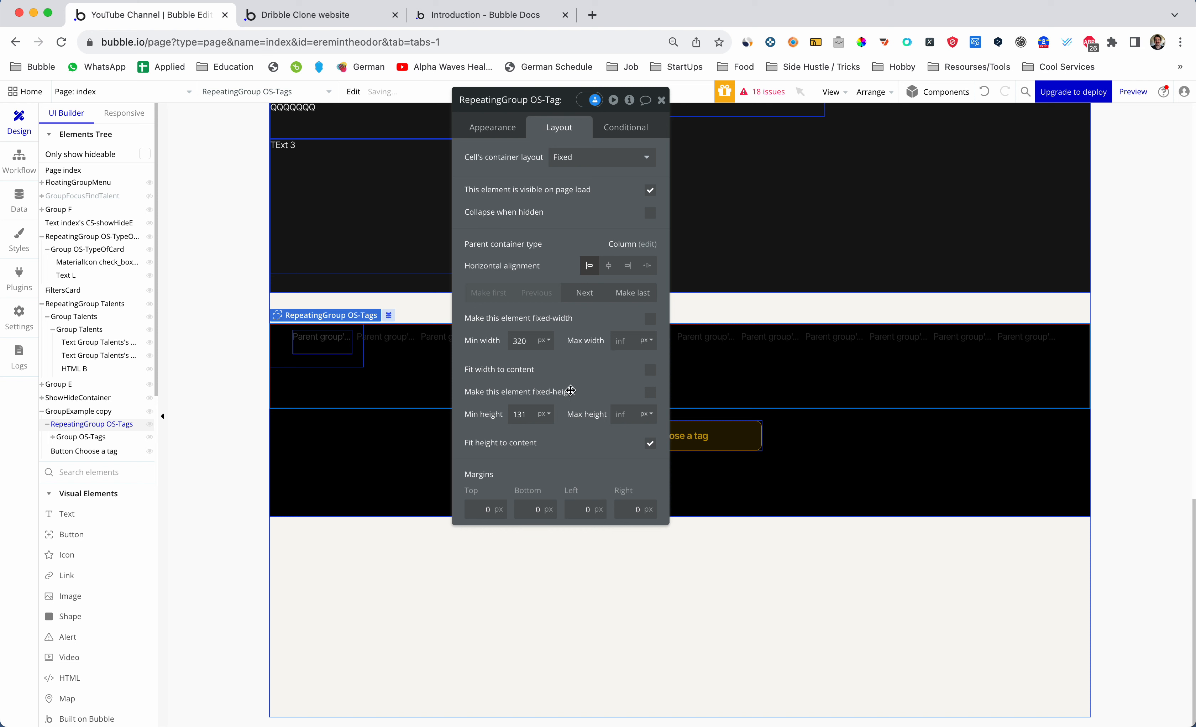
Change the cell's container layout of the OS-Tags repeating group to Row
left_click(598, 156)
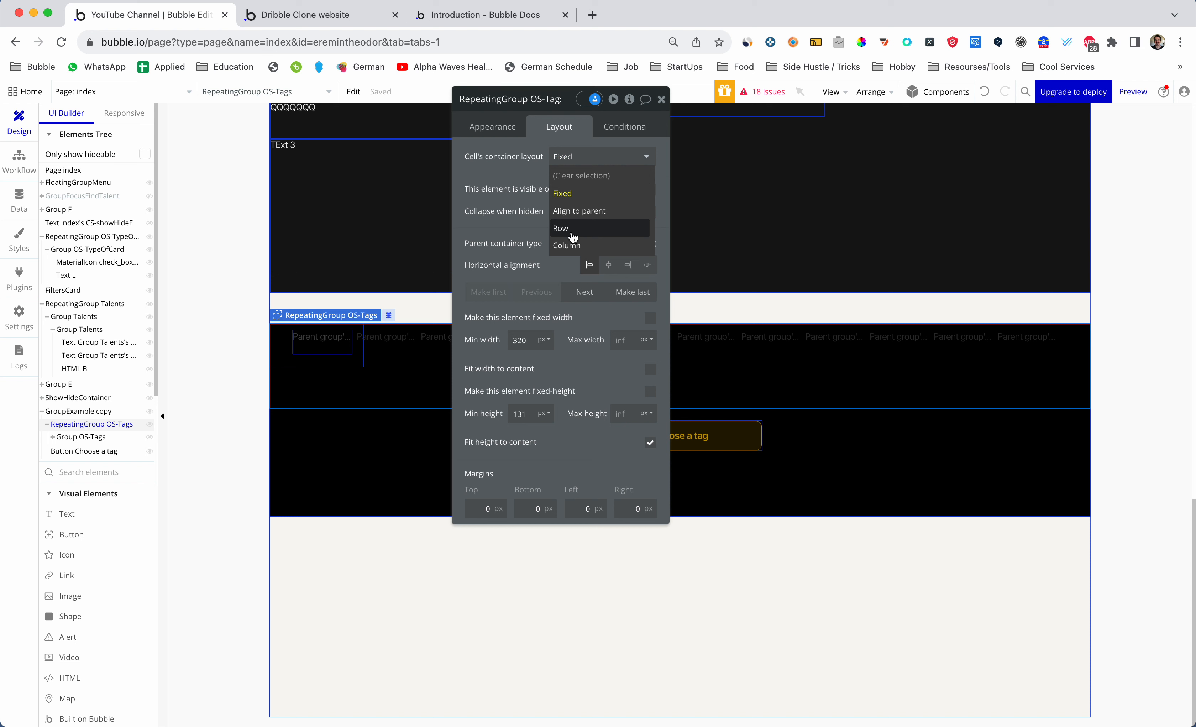
left_click_drag(573, 237, 571, 303)
left_click(567, 294)
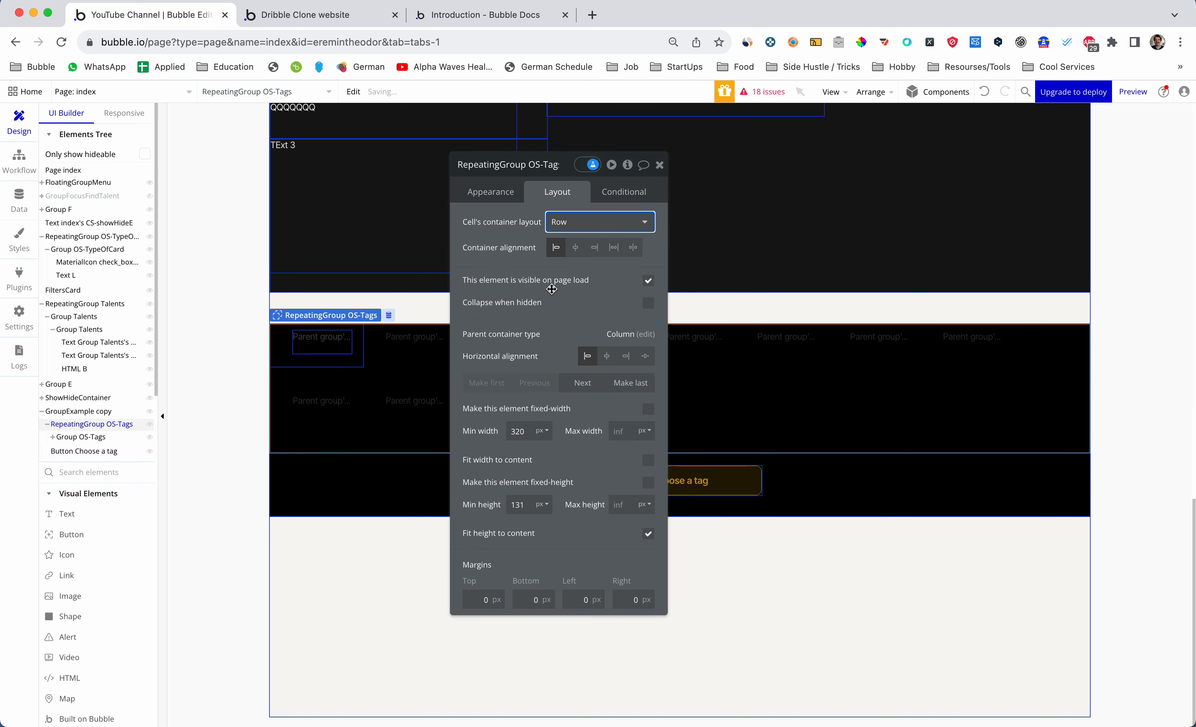
Set the repeating group's row cell gap to 10 px and its column cell gap to 15 px
left_click(508, 196)
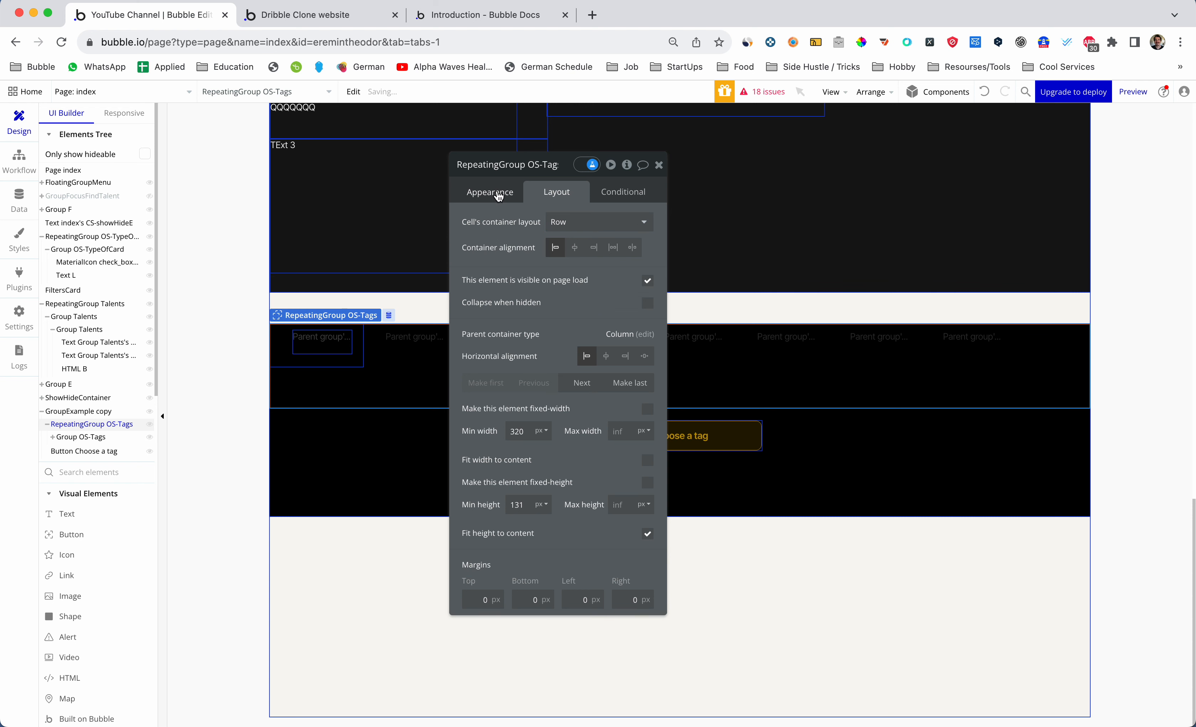
left_click(494, 193)
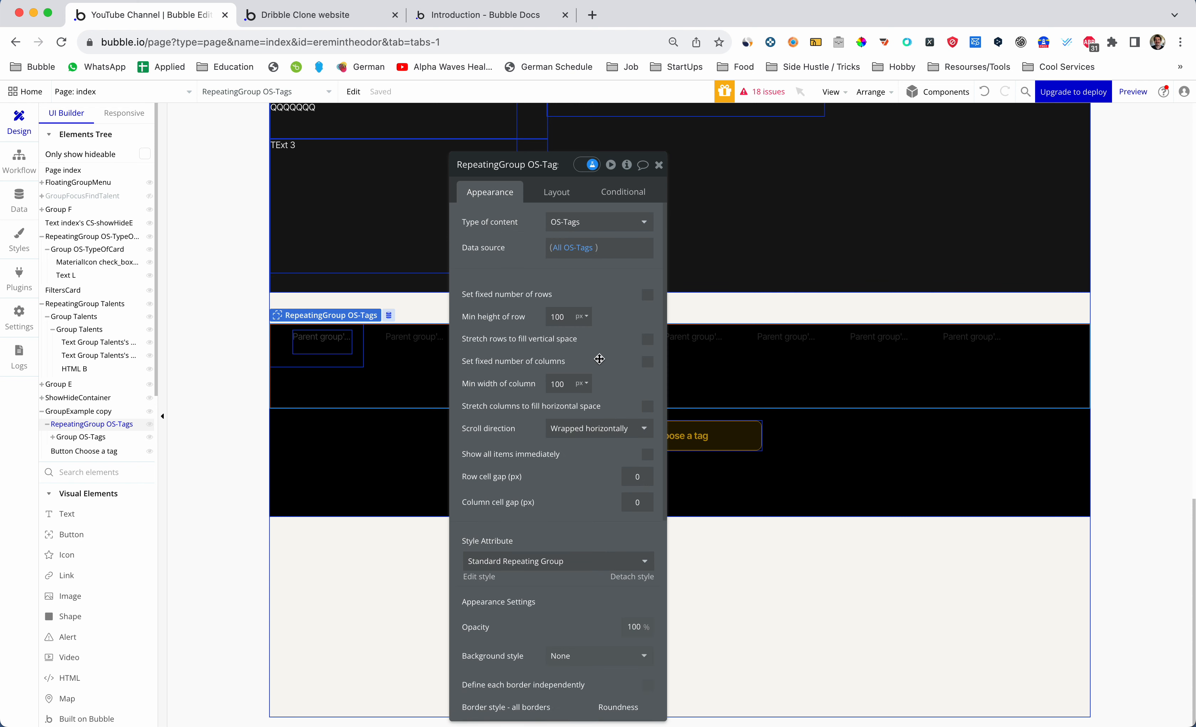
left_click(642, 481)
type("10")
key("Tab")
type("15")
key("Return")
left_click(659, 165)
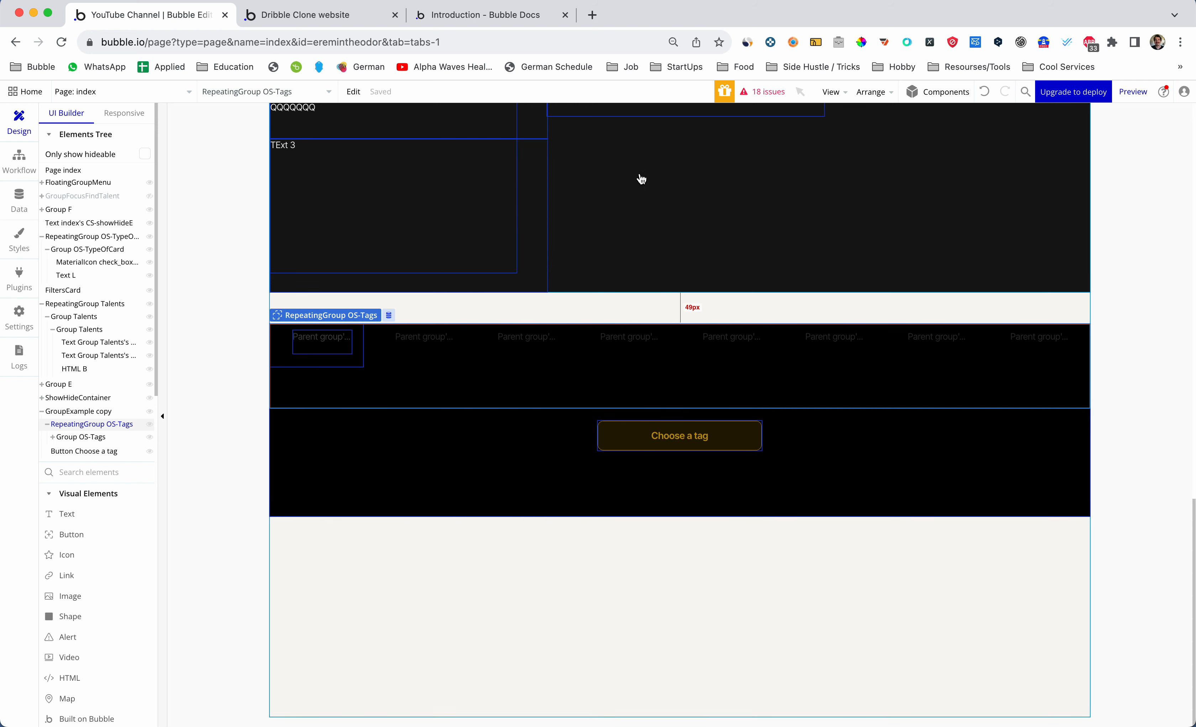
Give the tag text element in the repeating group's first cell a Flat color background style
double_click(339, 344)
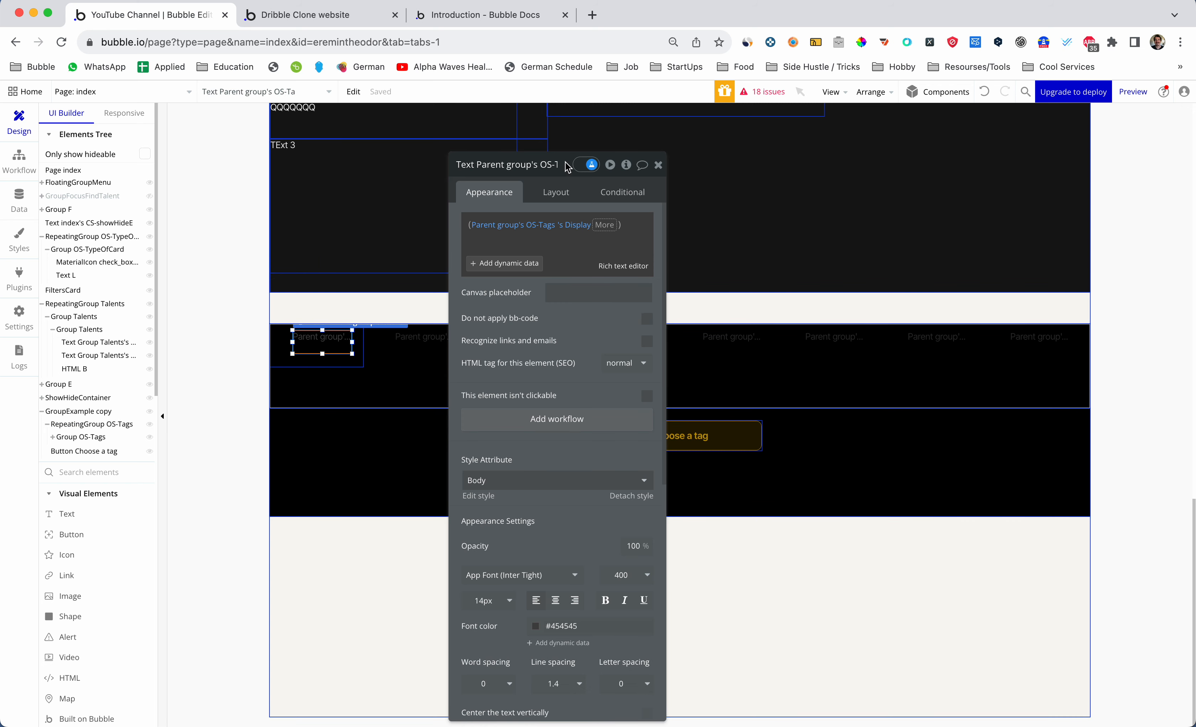
left_click_drag(567, 165, 475, 151)
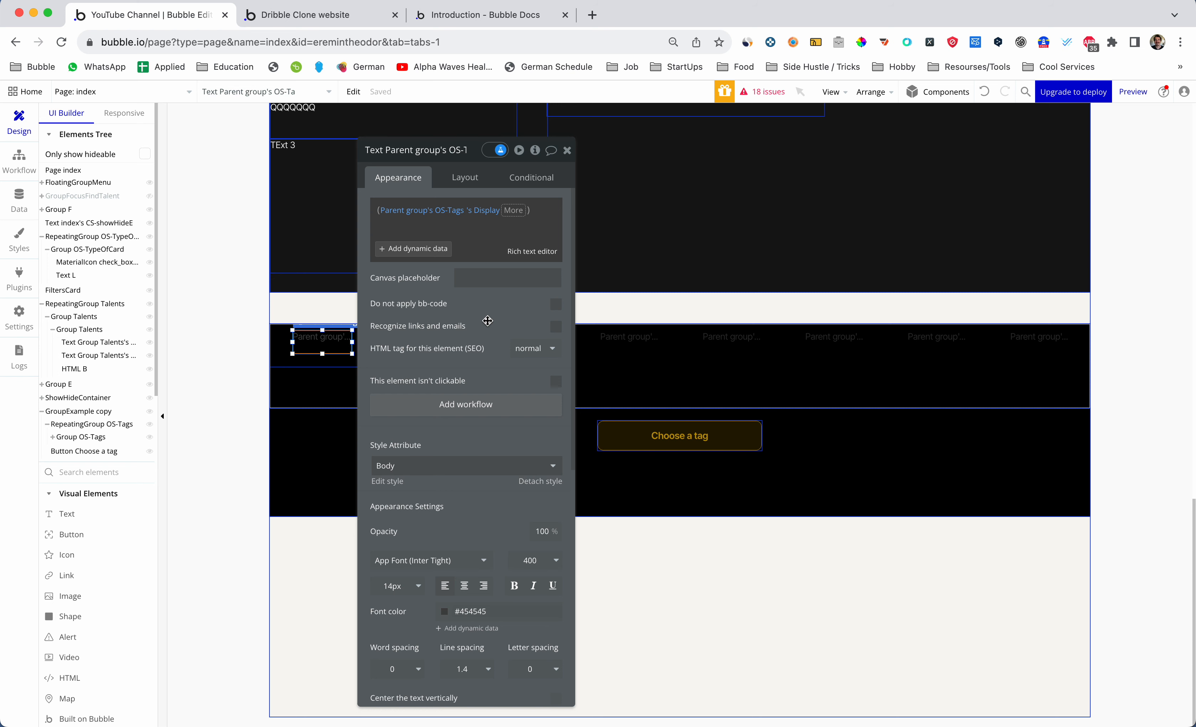
scroll(488, 321, "down", 5)
scroll(490, 316, "down", 10)
scroll(490, 312, "up", 15)
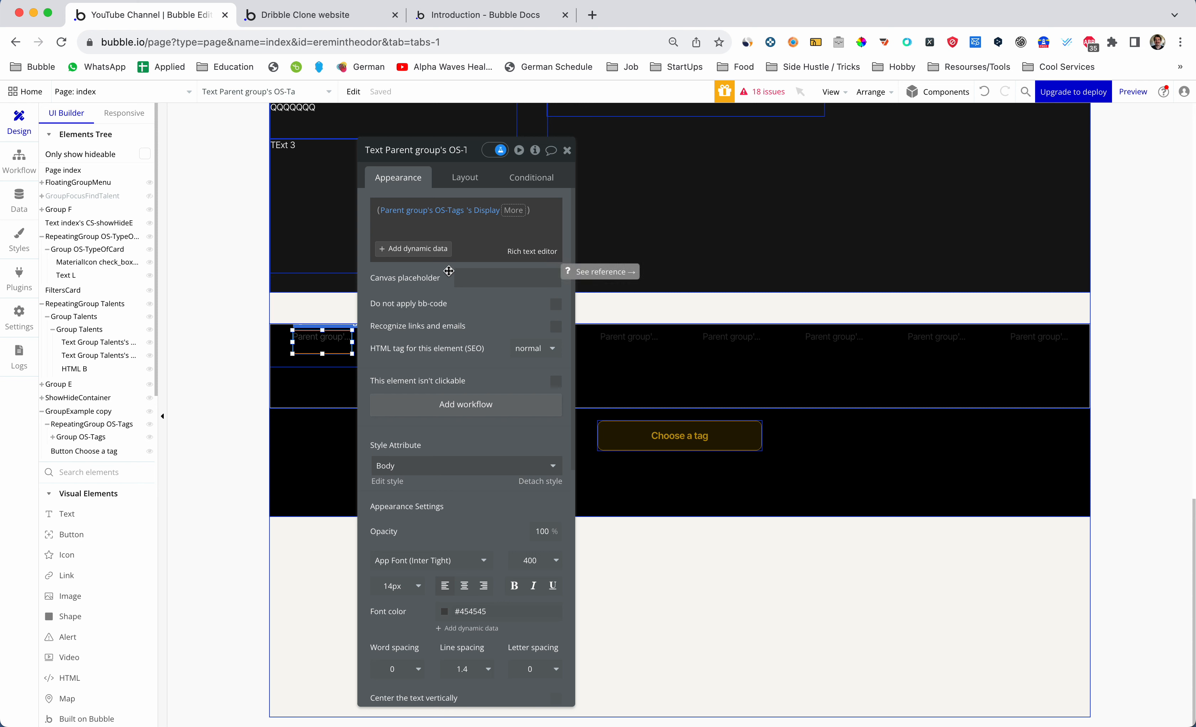
scroll(482, 465, "down", 3)
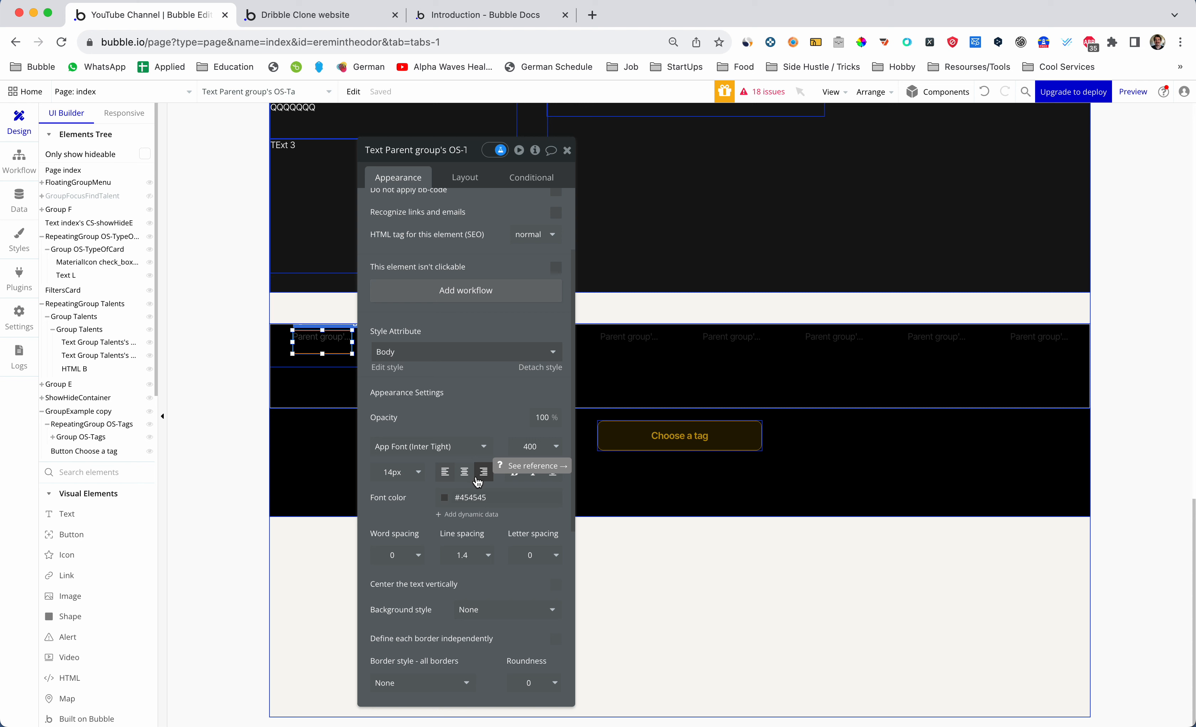
scroll(468, 490, "down", 2)
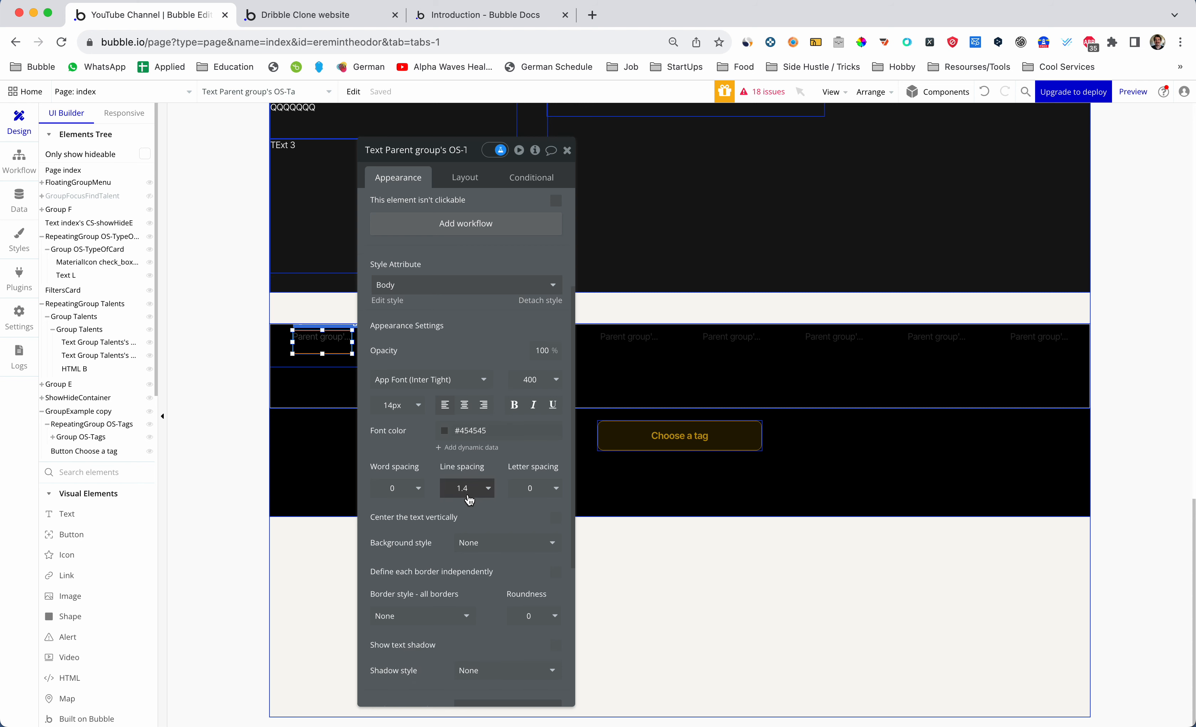
left_click(481, 547)
left_click(482, 558)
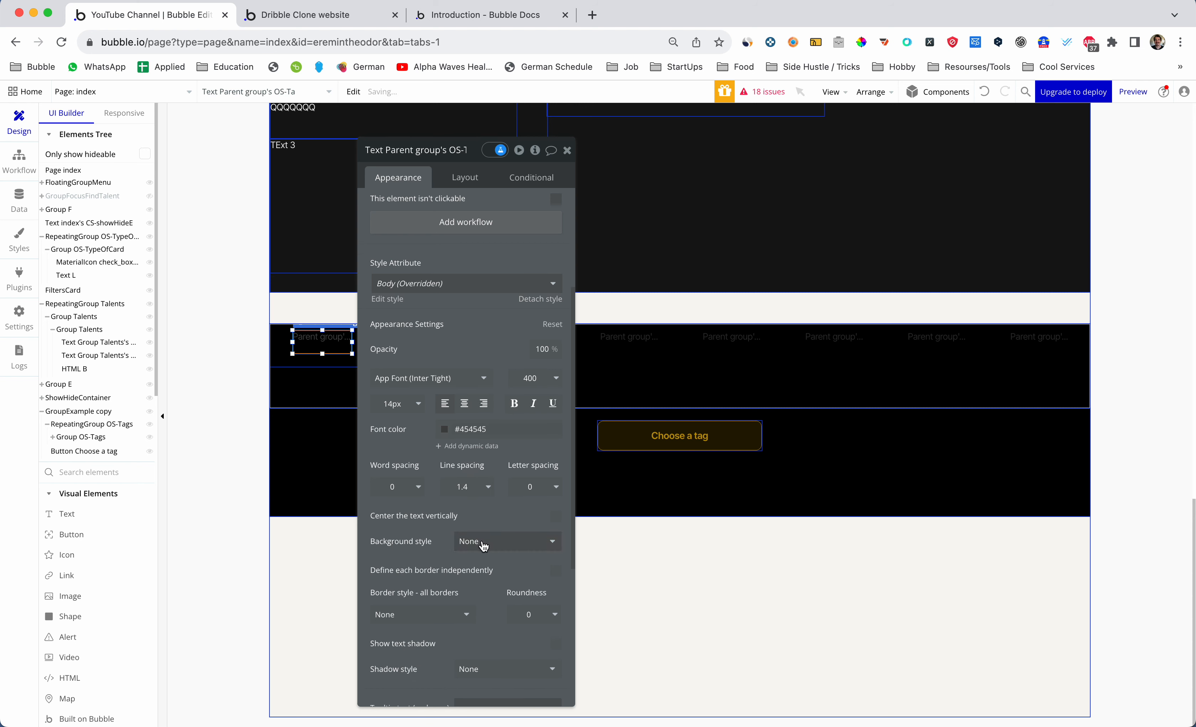
left_click(482, 545)
left_click(480, 594)
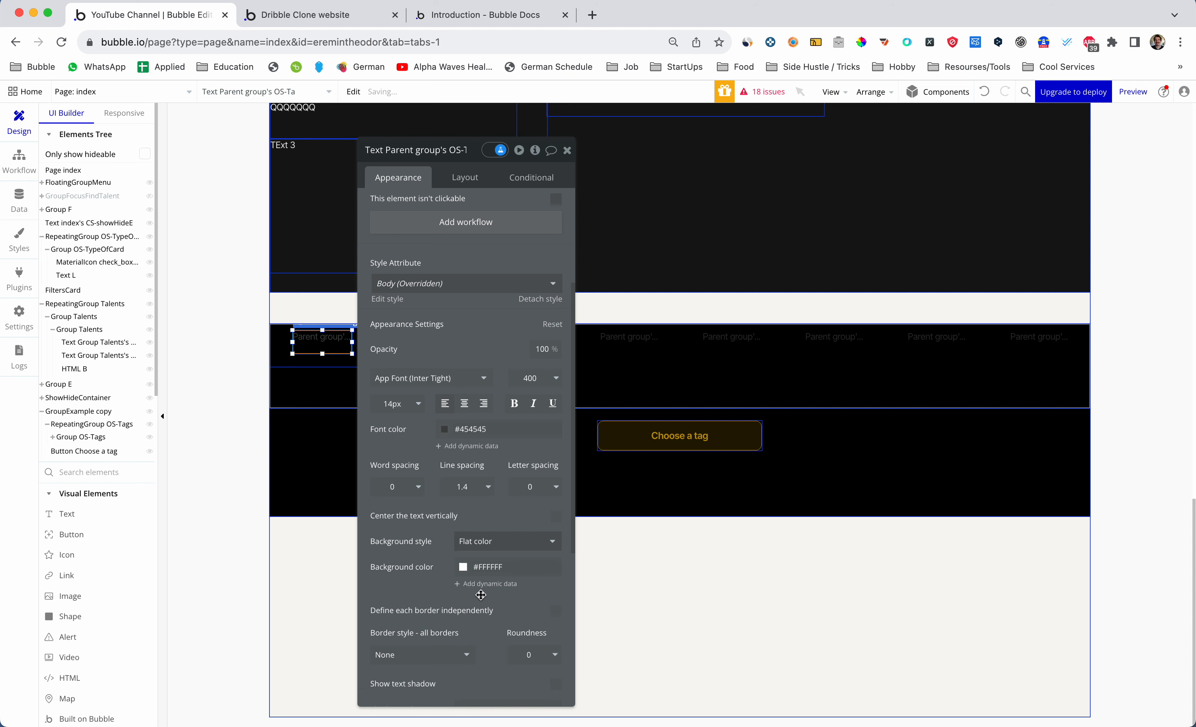
Set the tag text's background color to the gray #A8A8A8
left_click(465, 566)
left_click(454, 581)
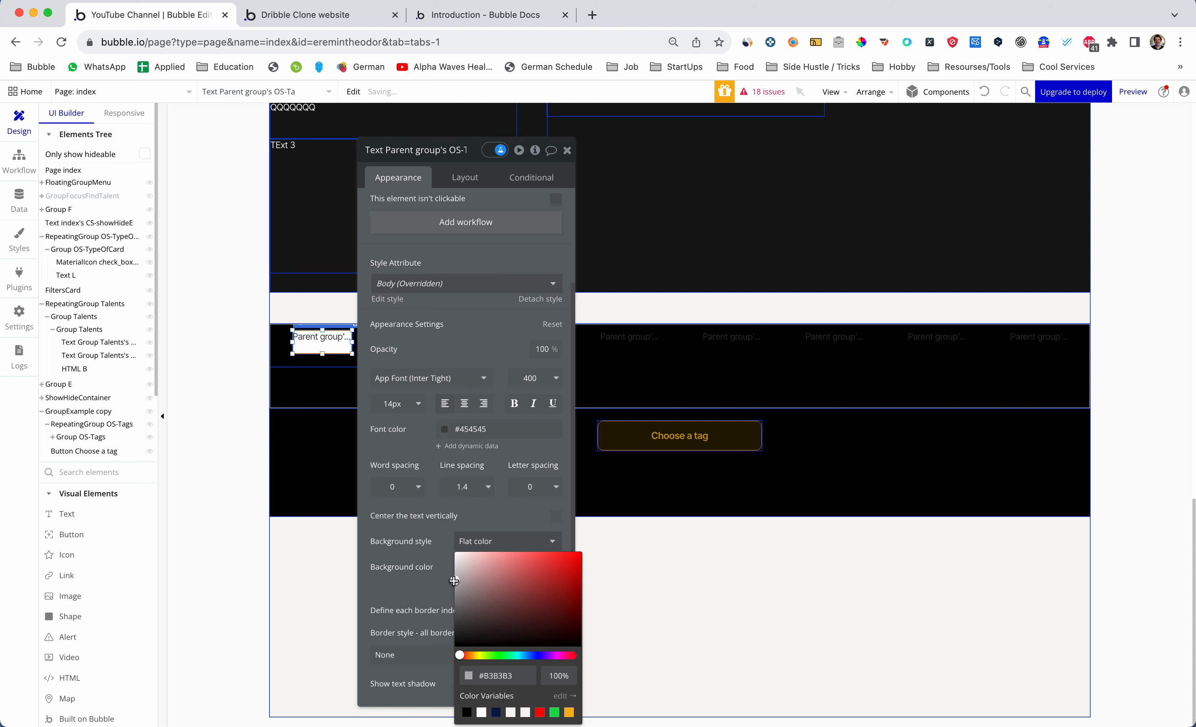
left_click_drag(454, 582, 454, 584)
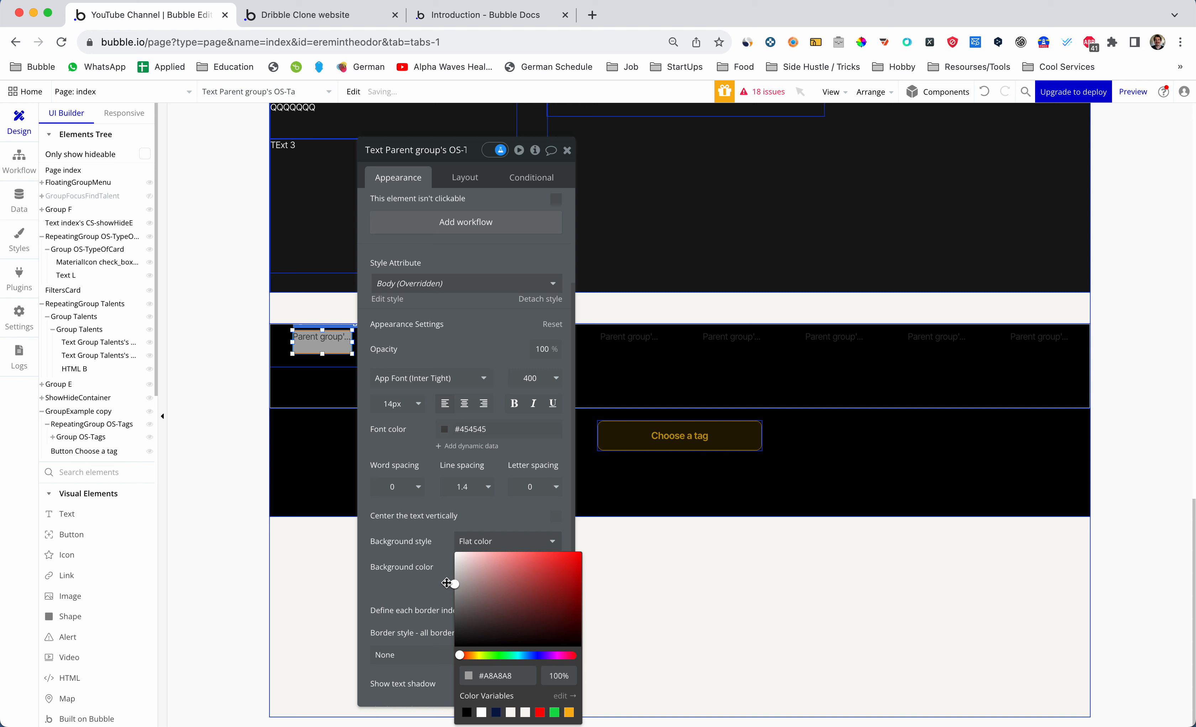
left_click(417, 506)
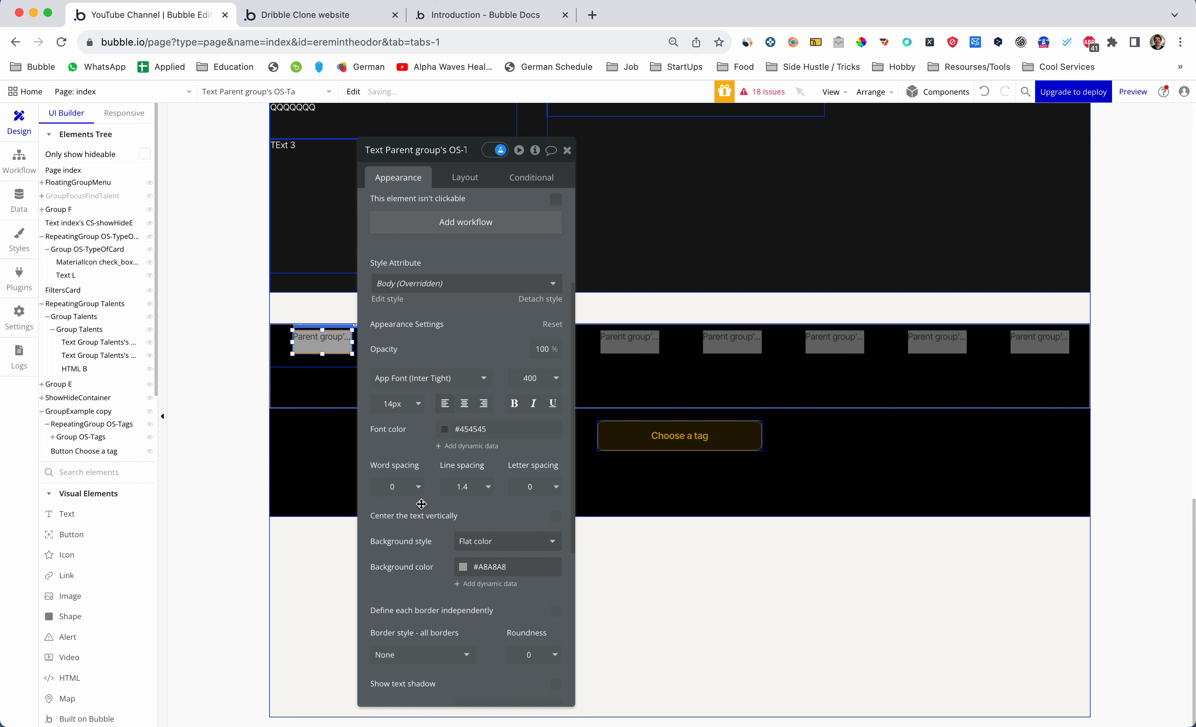
Set the tag text's font color to white, #FFFFFF
scroll(466, 510, "up", 3)
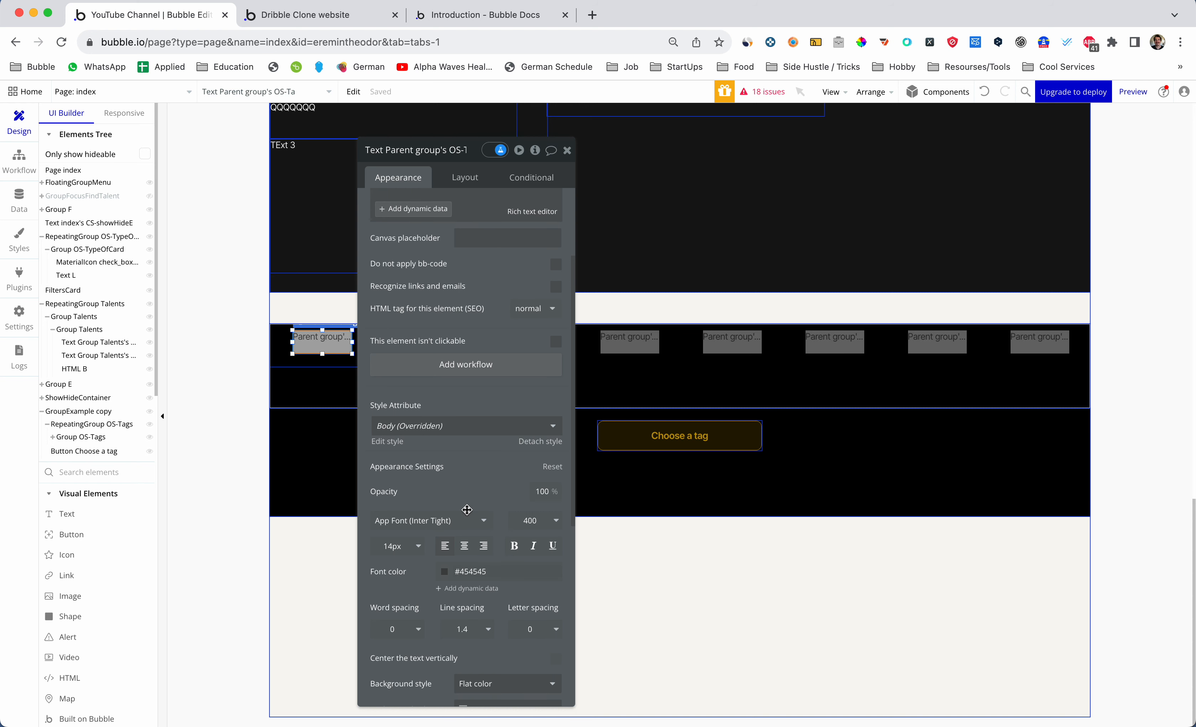
scroll(446, 478, "down", 3)
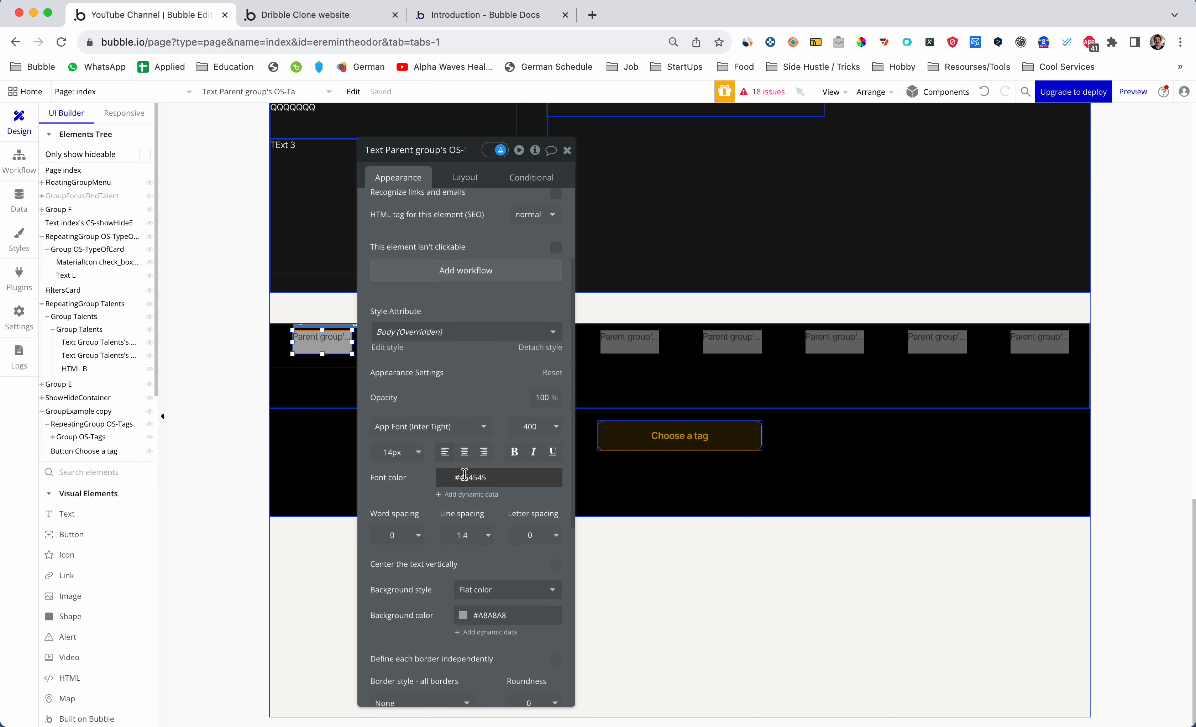
left_click(461, 477)
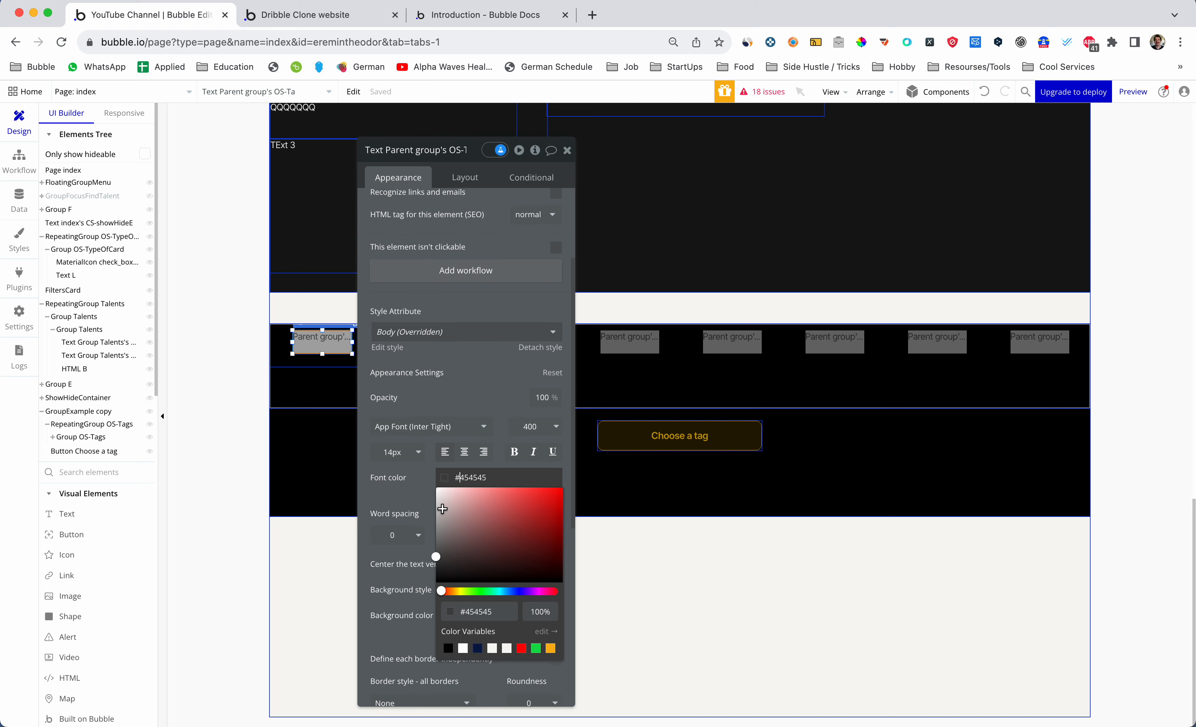
left_click(436, 489)
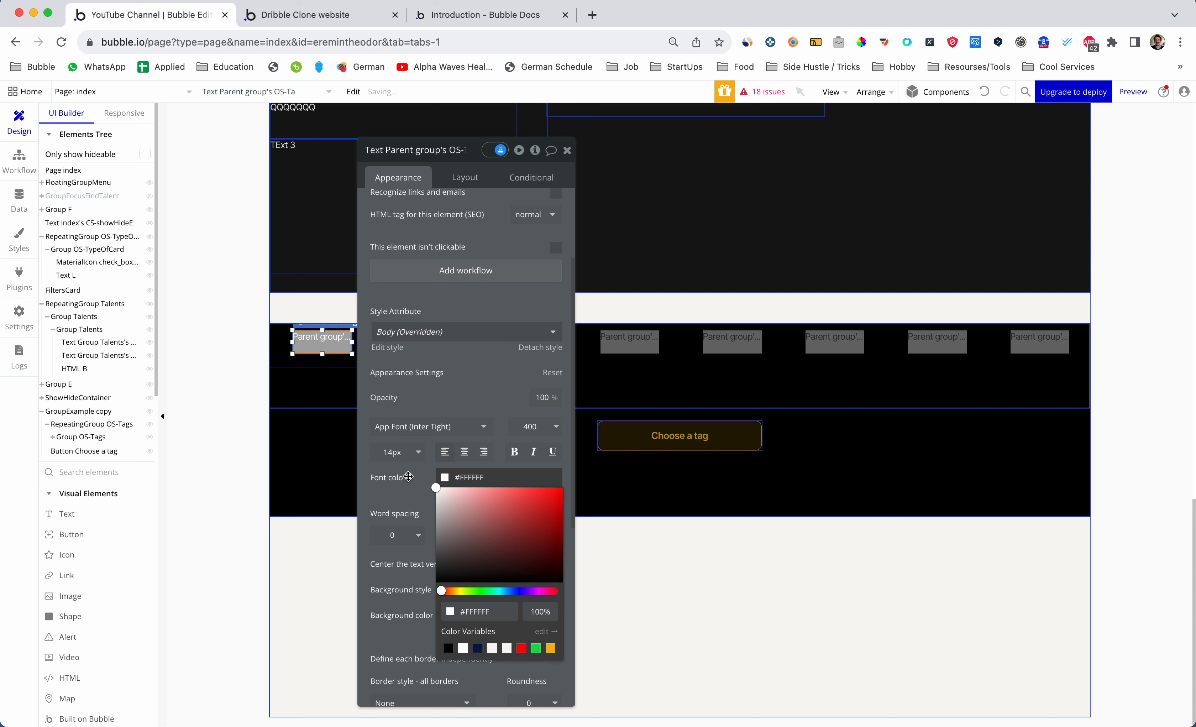
left_click(482, 404)
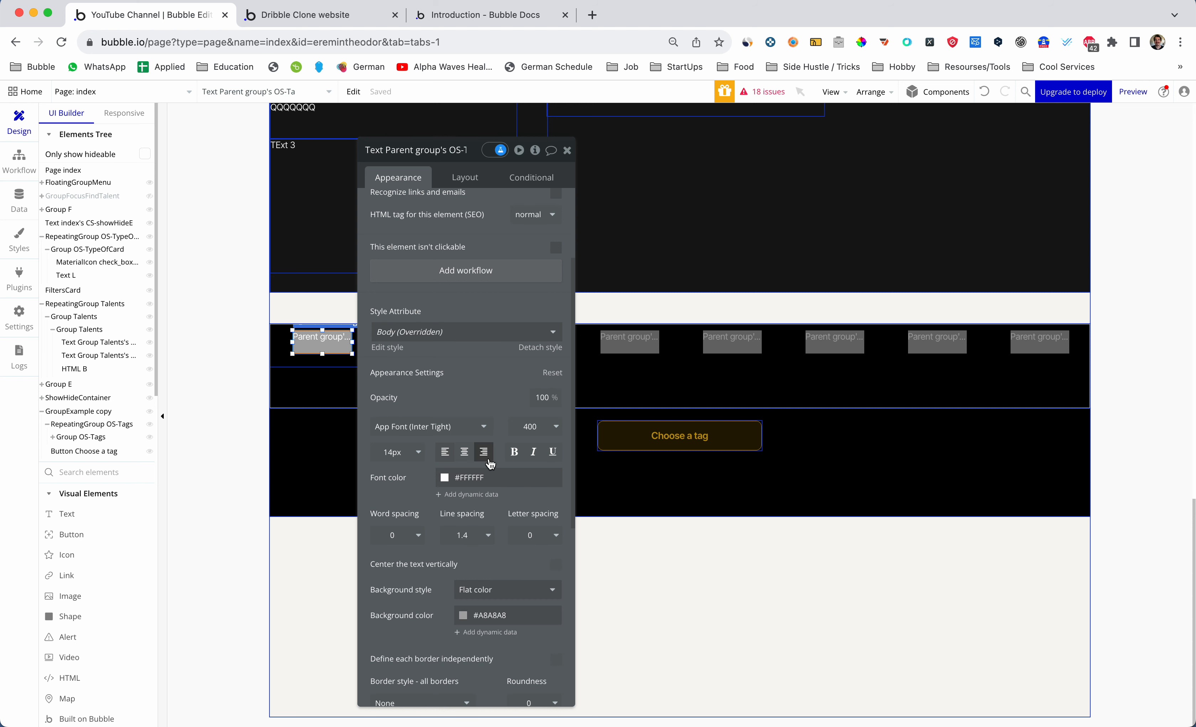
Set the tag text's border roundness to 11
scroll(501, 478, "down", 5)
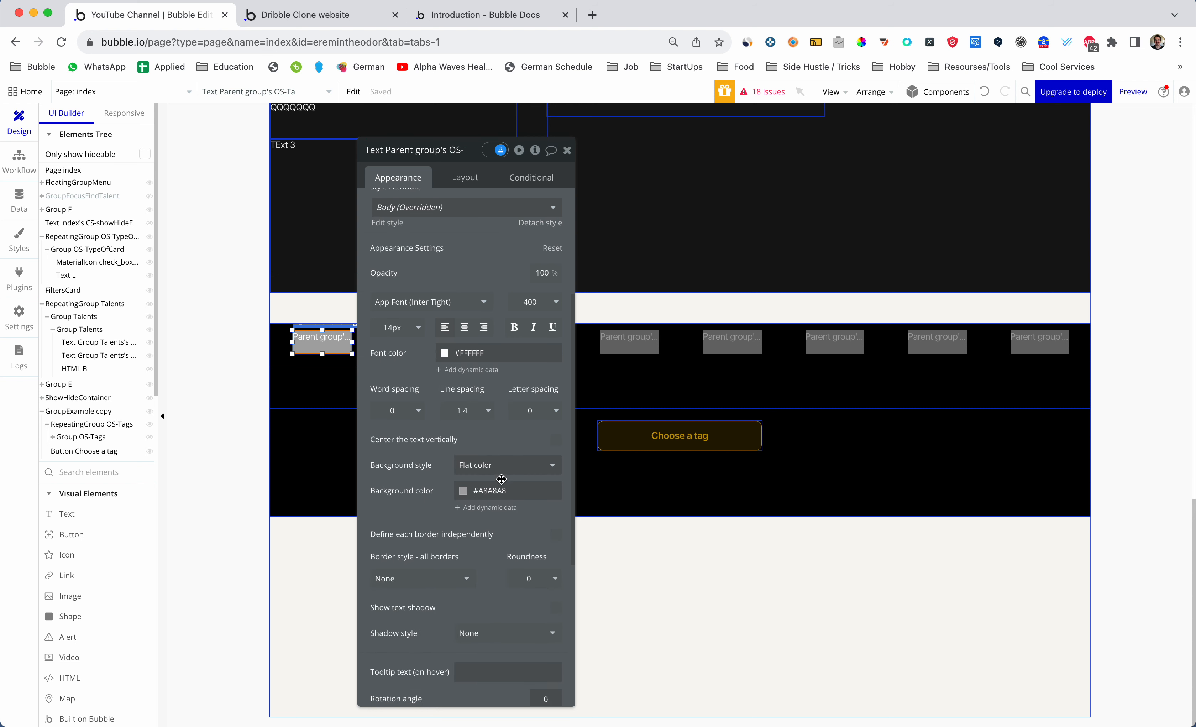
left_click(537, 578)
type("11")
key("Return")
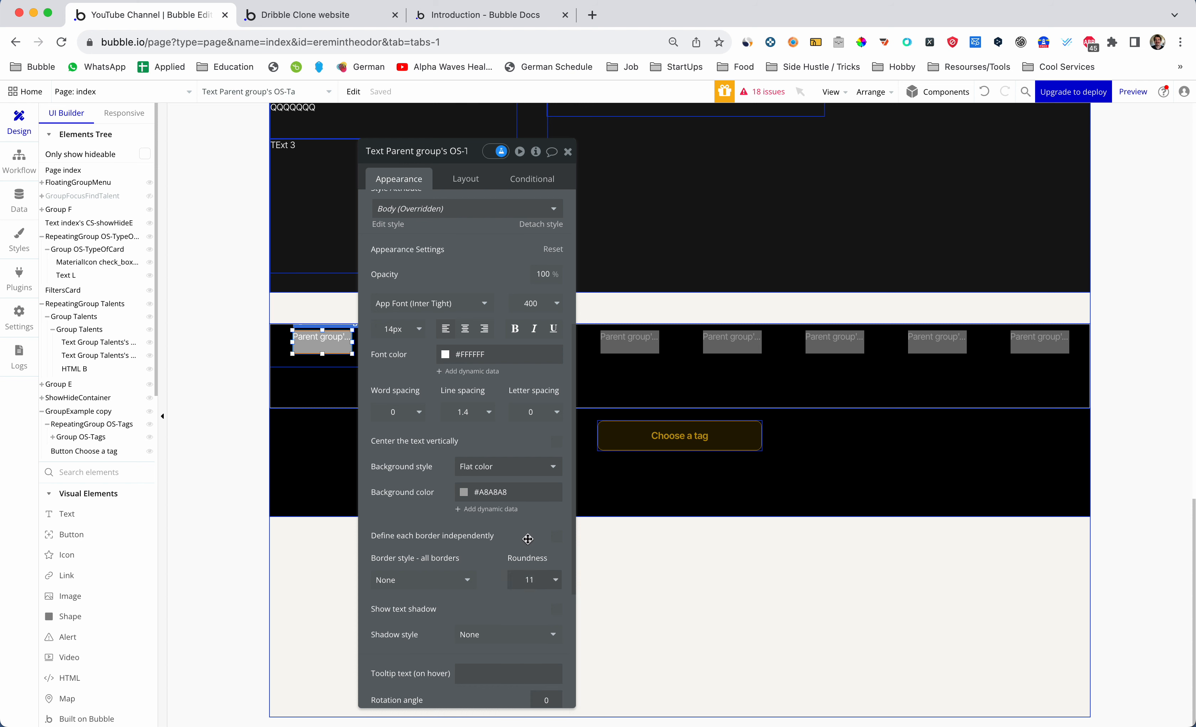
Set the border style for all borders of the tag text to Solid
scroll(498, 545, "down", 1)
left_click(455, 567)
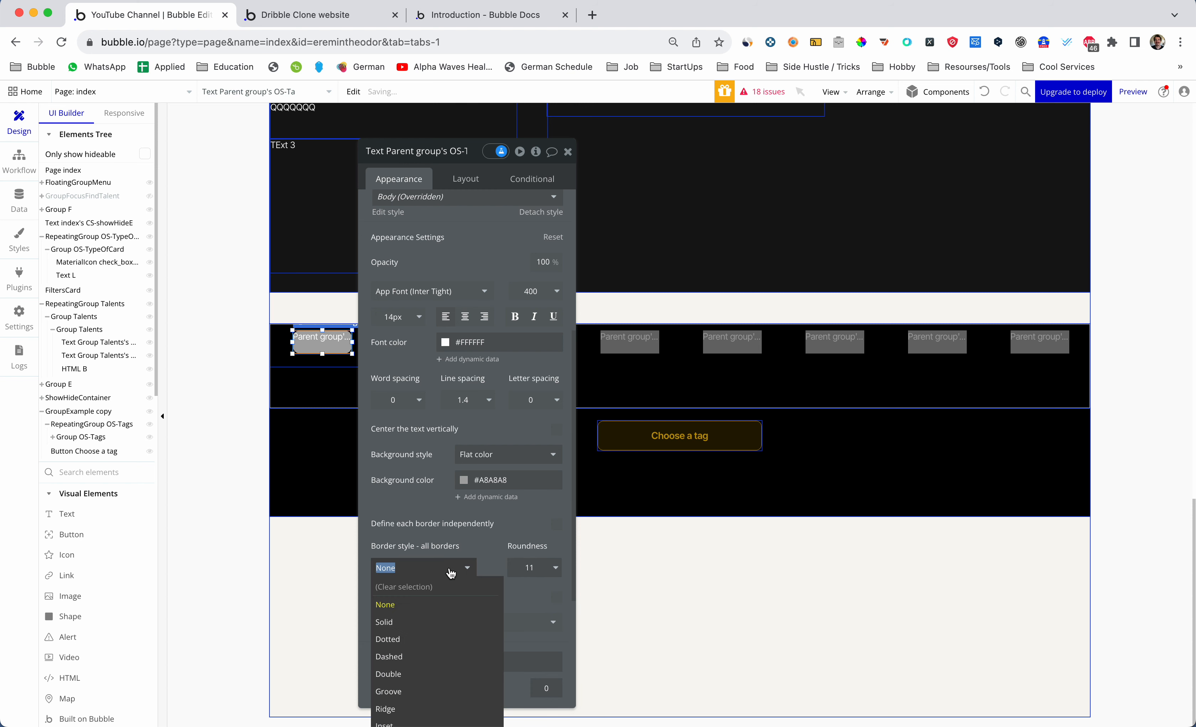
left_click(389, 623)
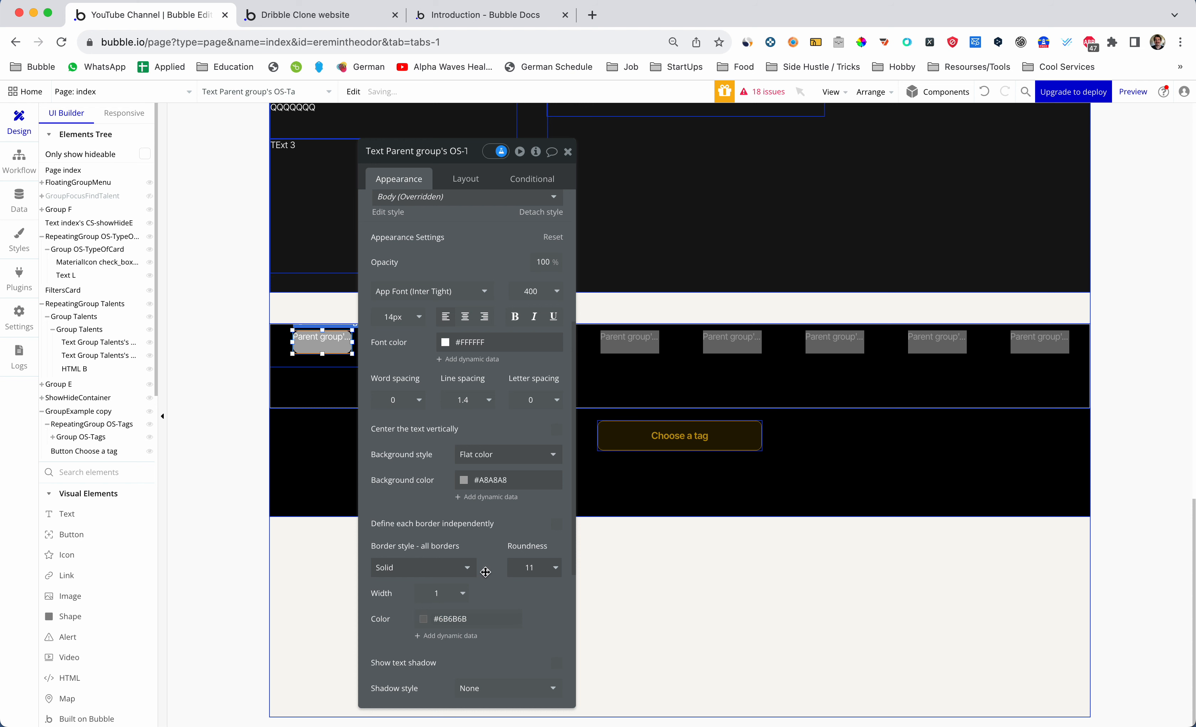
scroll(431, 585, "down", 3)
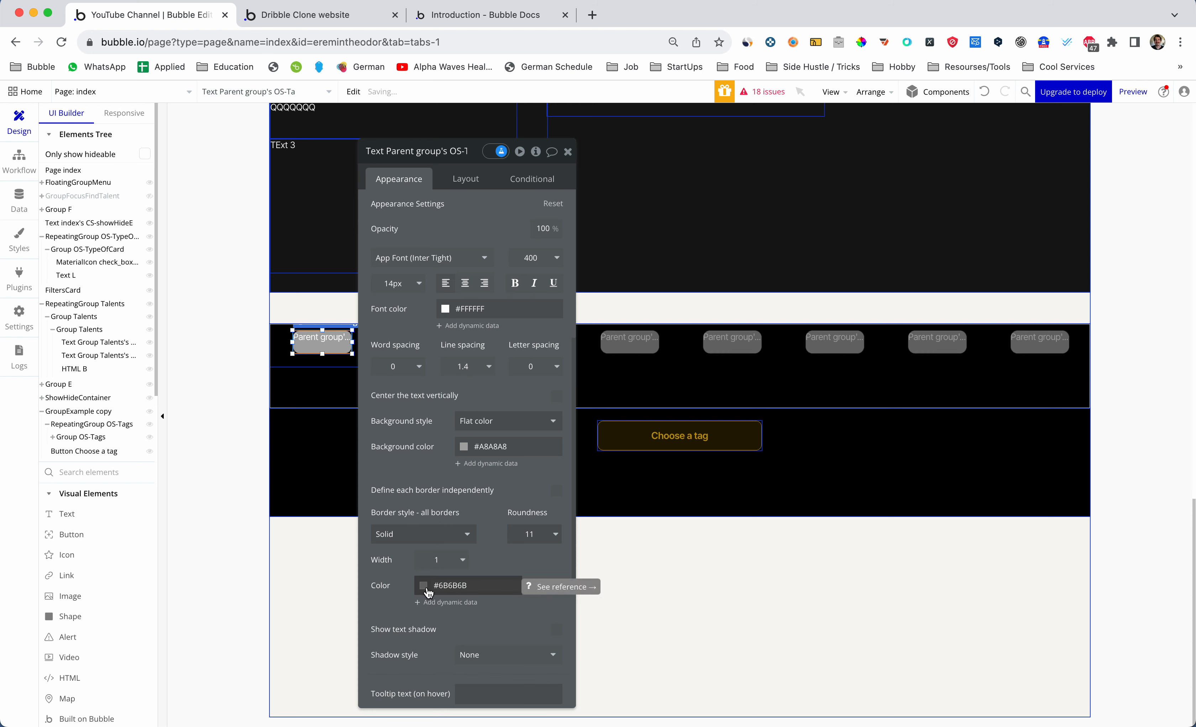
Set the tag text's border roundness to 9
left_click(534, 533)
type("9")
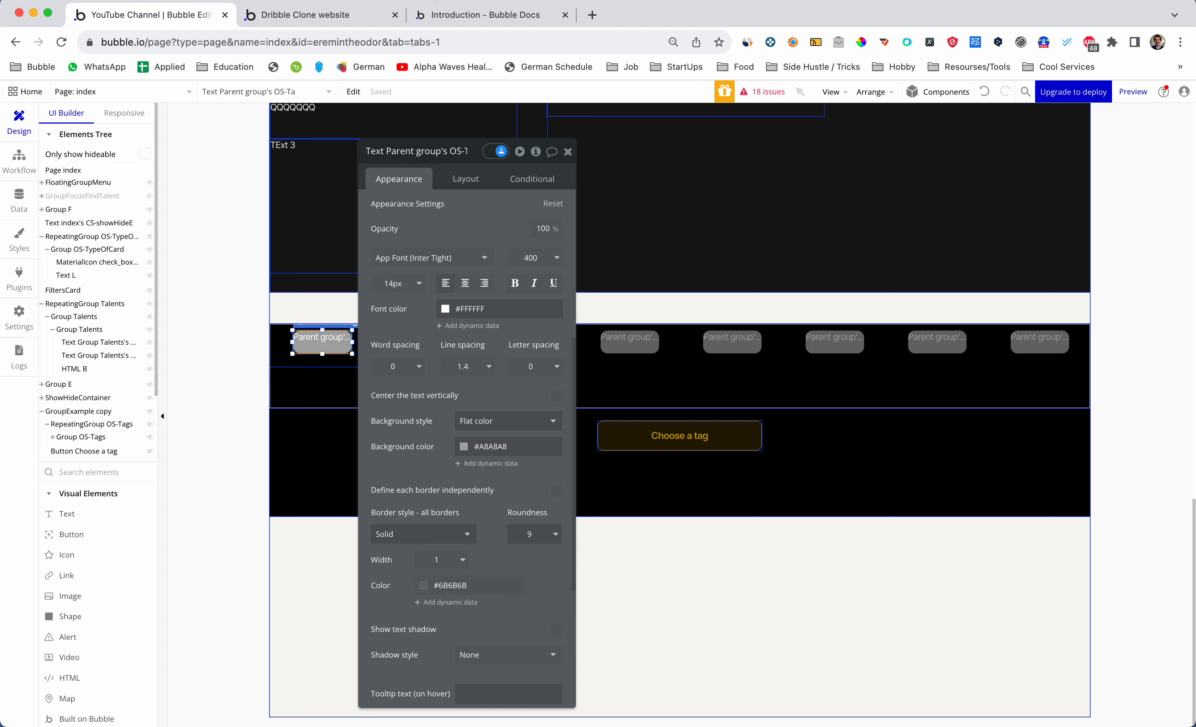
scroll(512, 428, "up", 10)
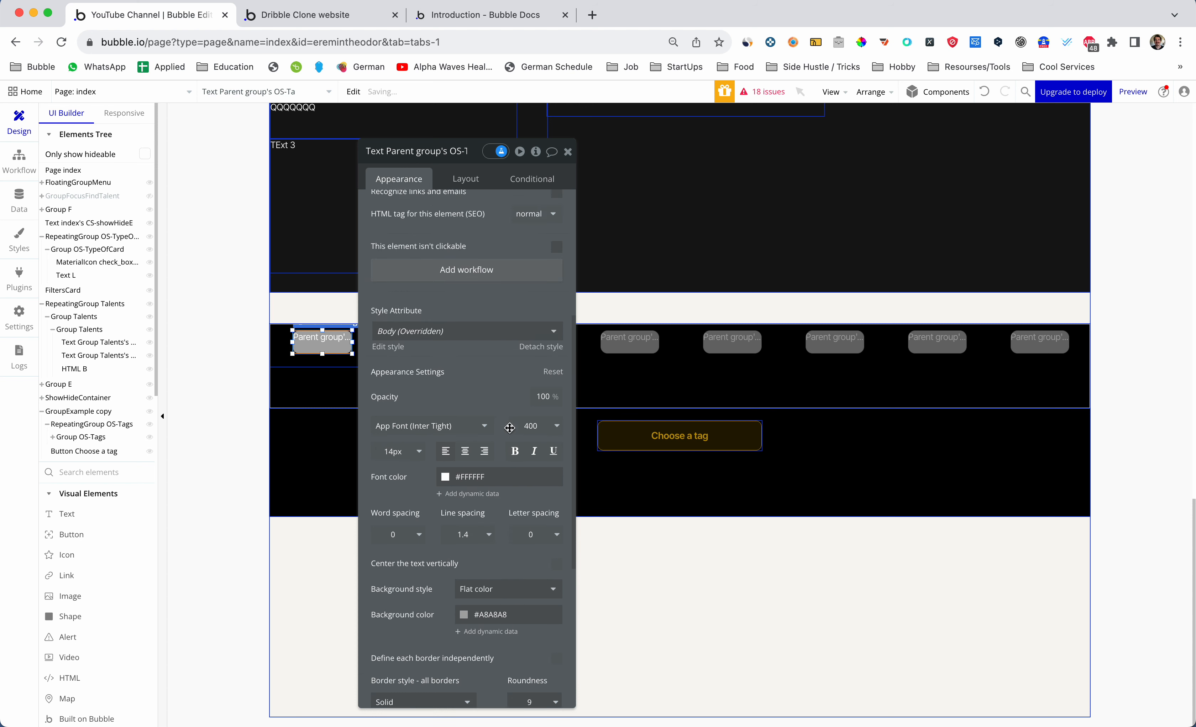
Change the container layout of the tag text's parent group, Group OS-Tags, to Row
left_click(470, 184)
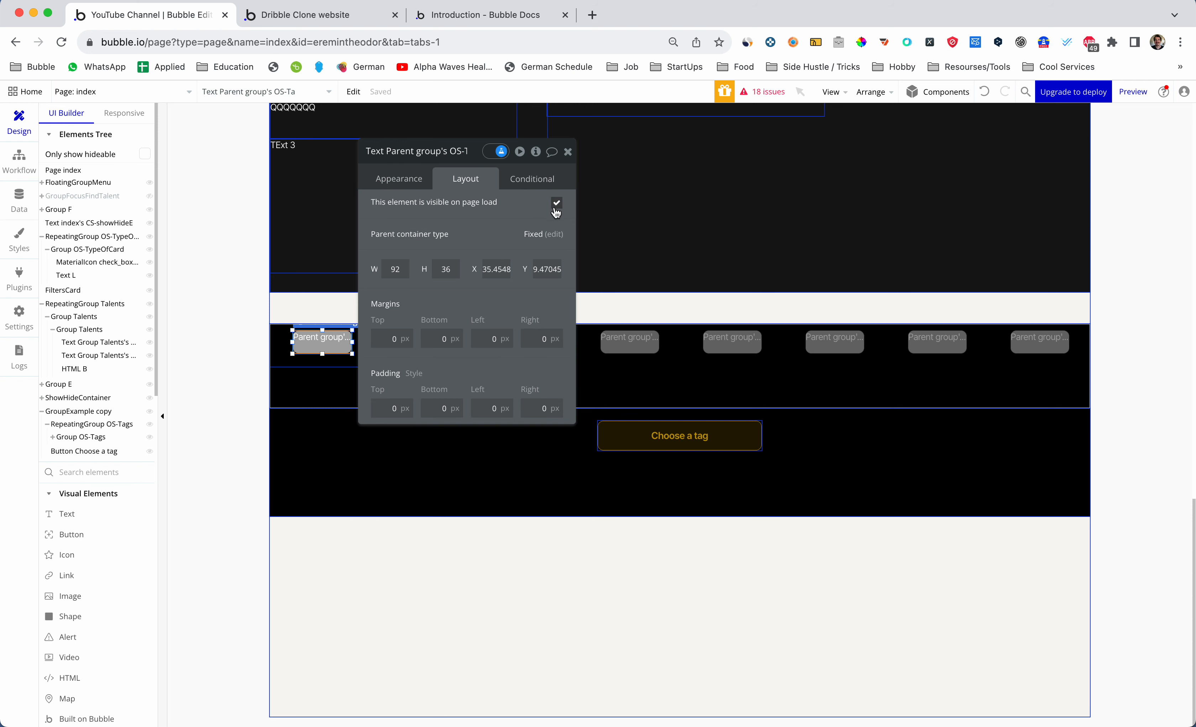
left_click(551, 237)
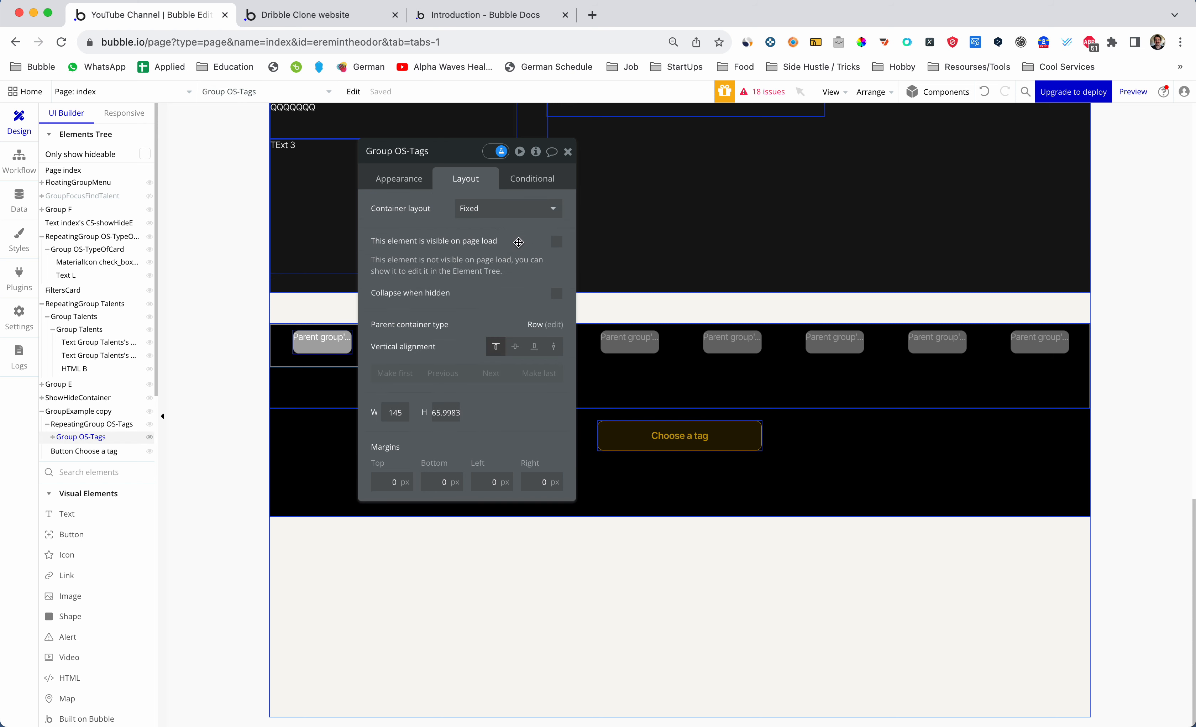
left_click(496, 213)
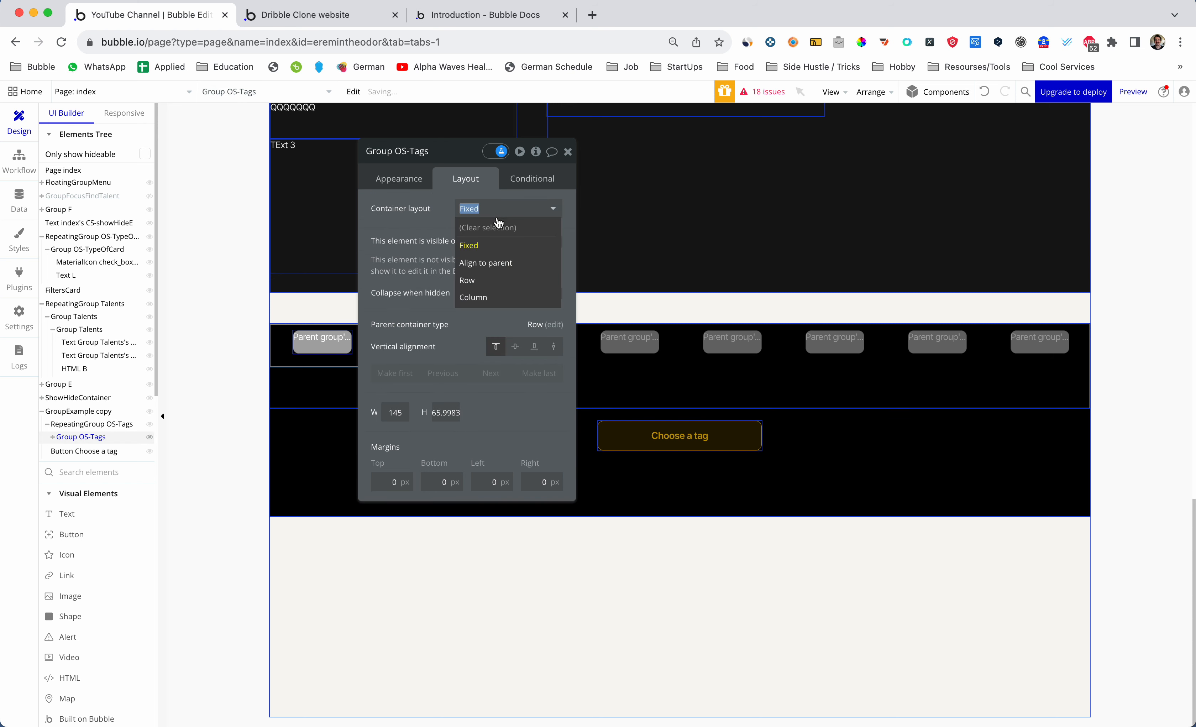
left_click(481, 282)
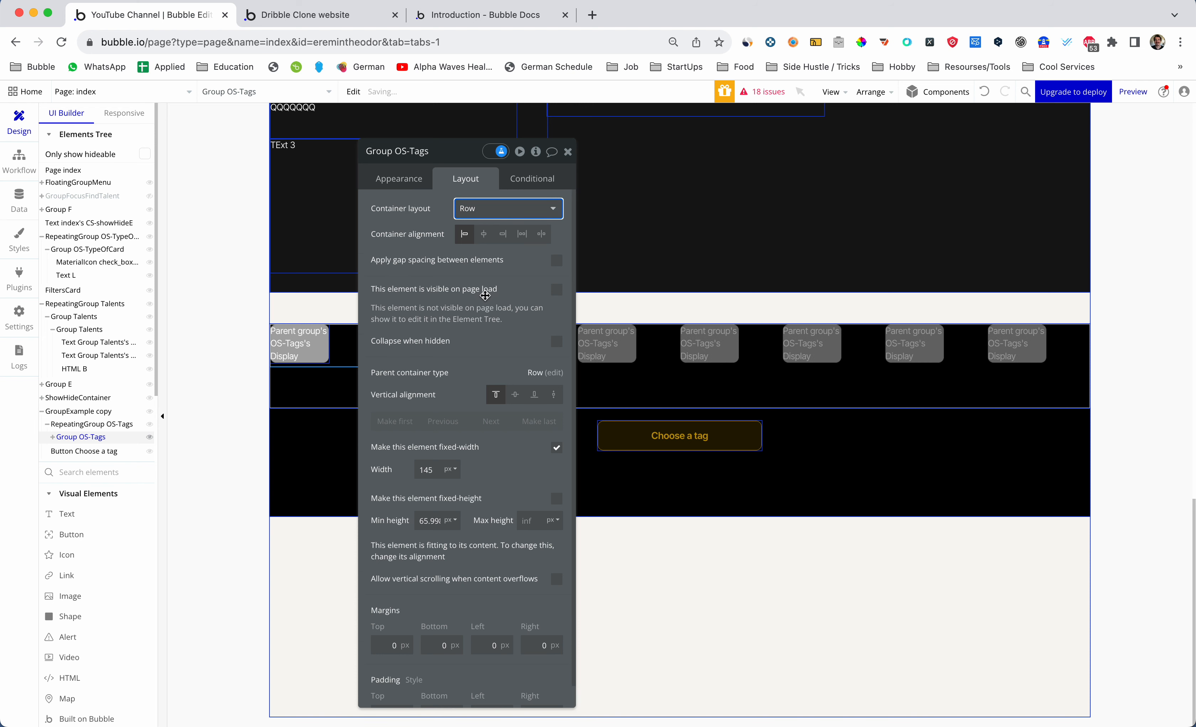
Review the appearance and layout settings of the tag group and its text, and check the tags in the reloaded page preview
left_click(409, 180)
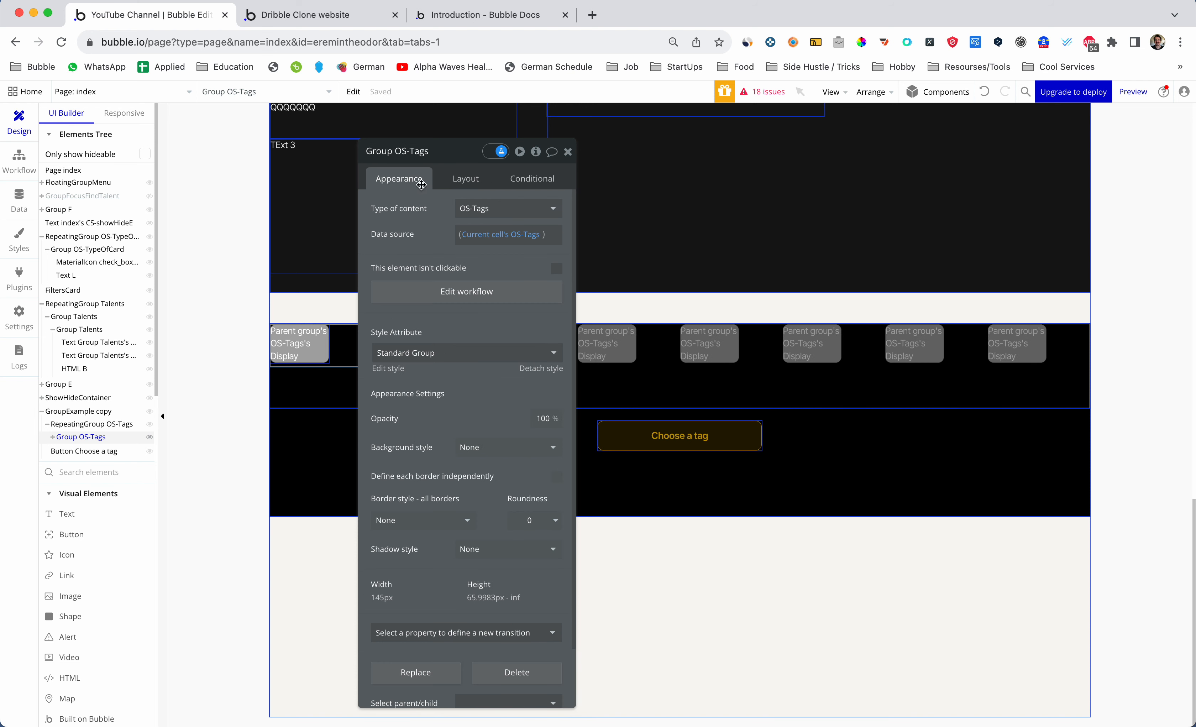
left_click(302, 337)
scroll(508, 341, "down", 3)
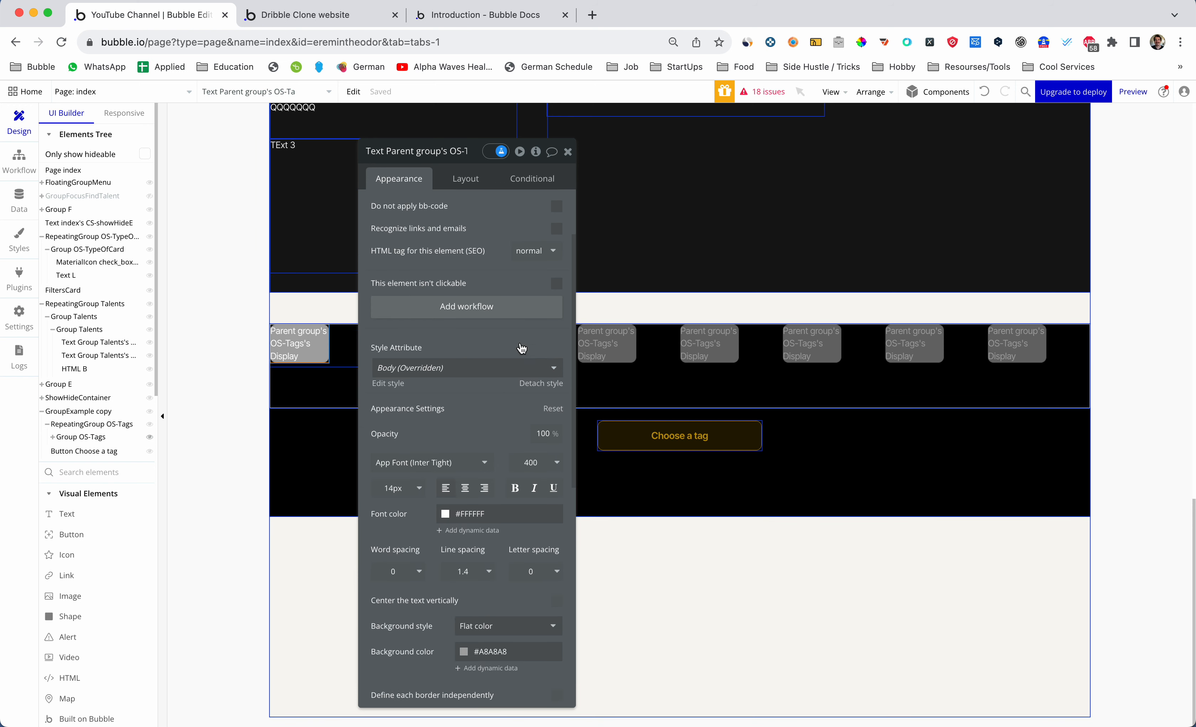
scroll(478, 337, "up", 3)
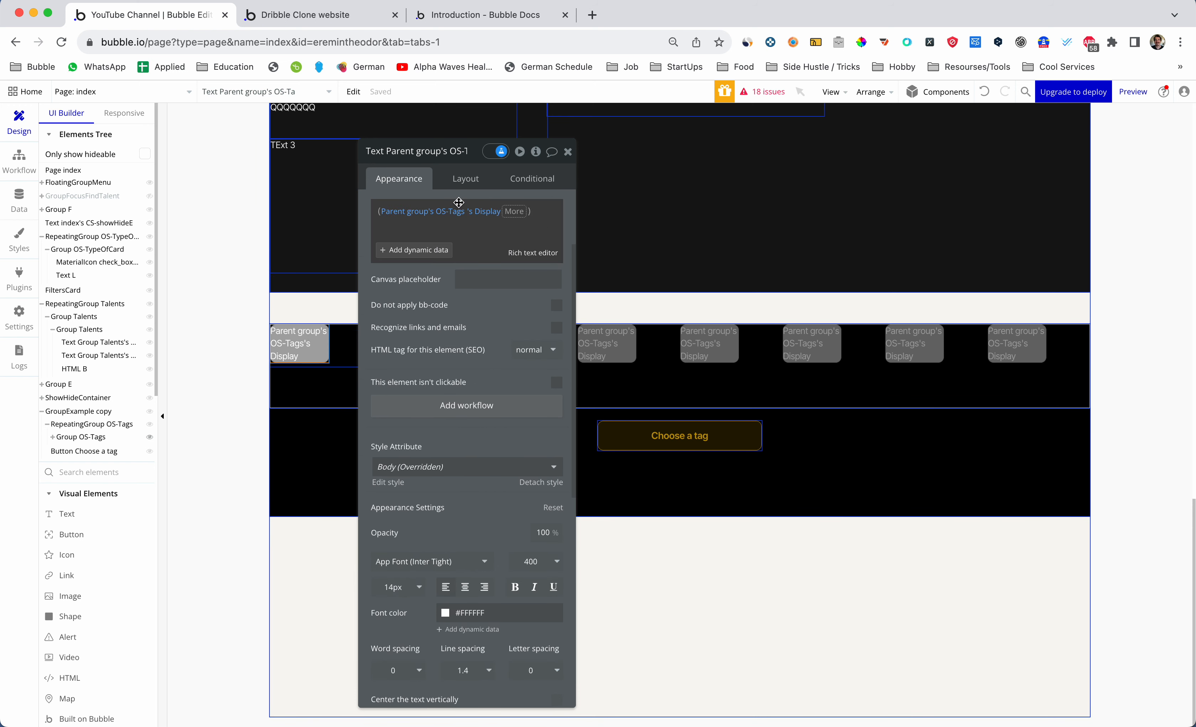
left_click(466, 178)
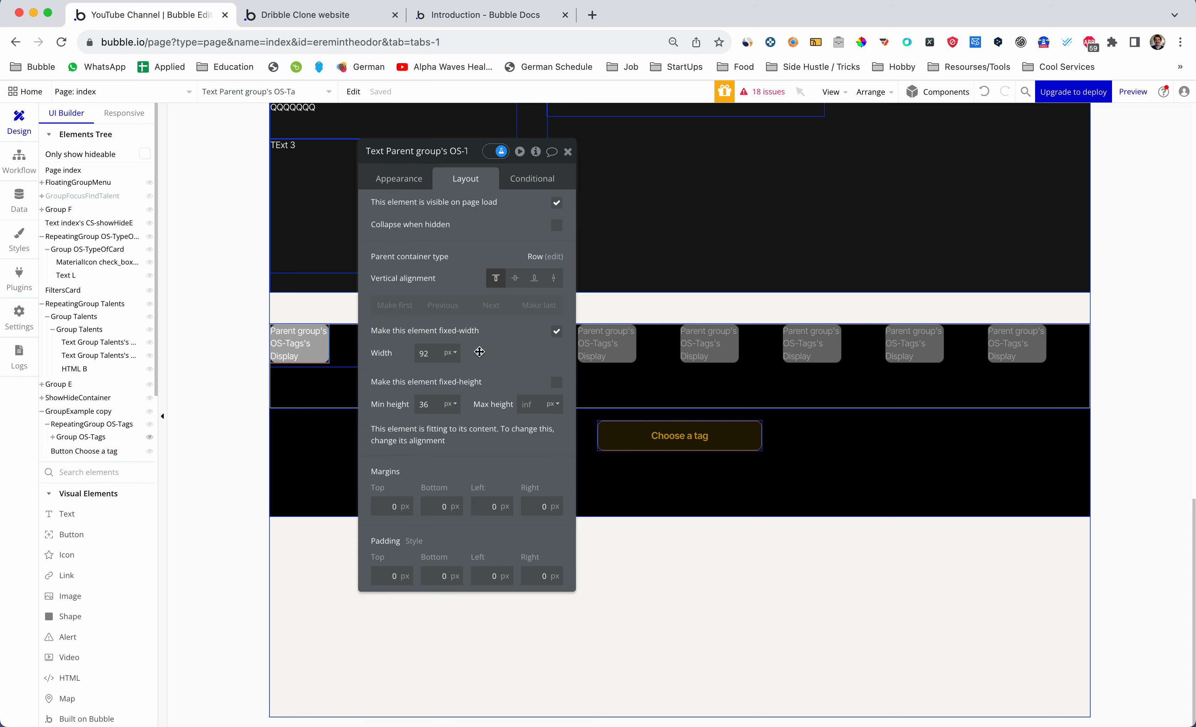
key("ctrl+Tab")
key("super+r")
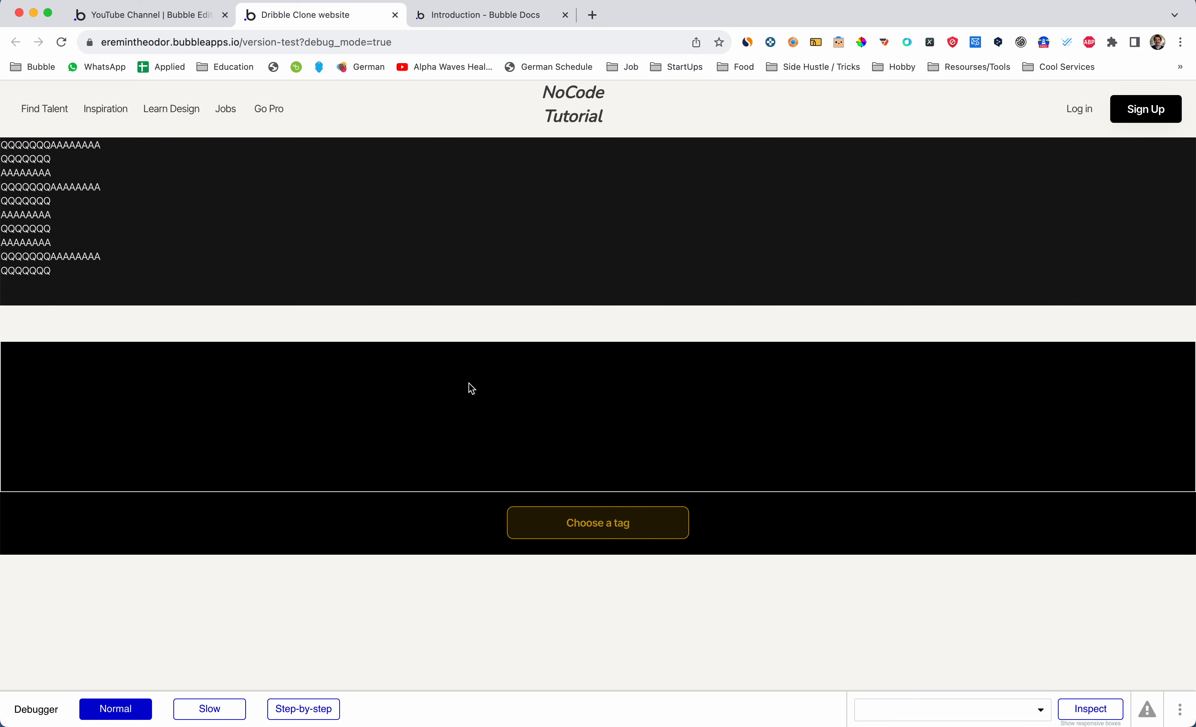
key("super+r")
key("super+1")
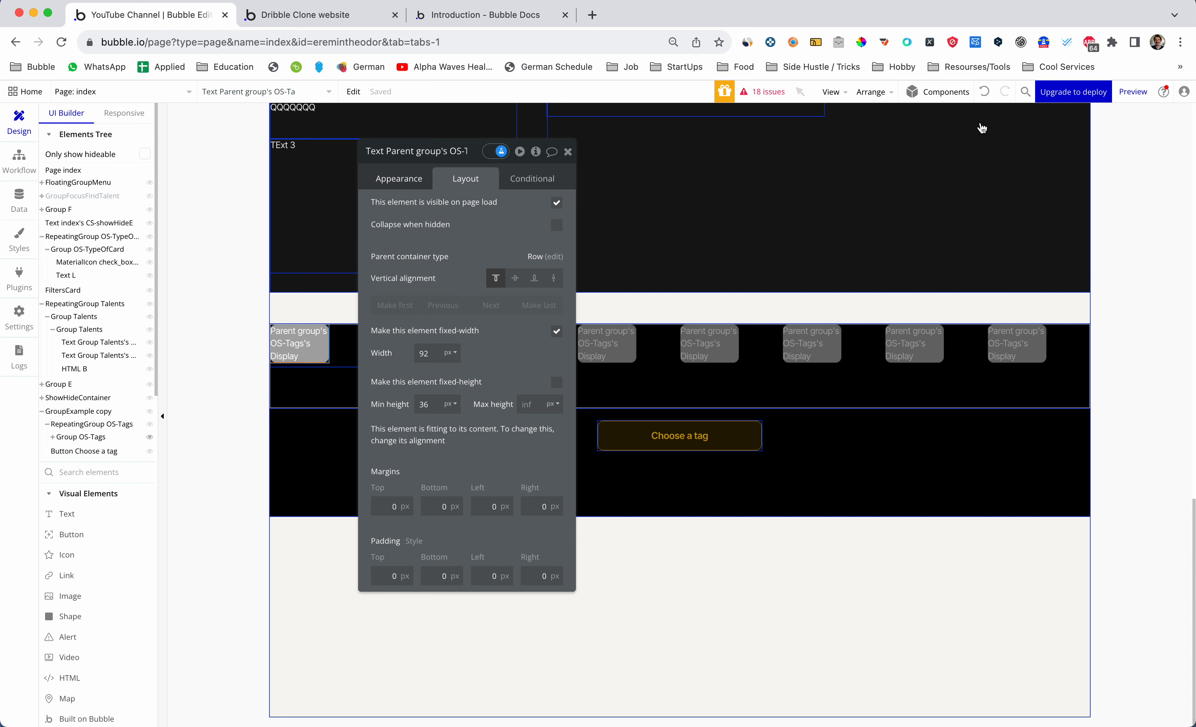
Undo the Row layout and the recent tag text styling changes, and check the tags in the reloaded page preview
left_click(985, 93)
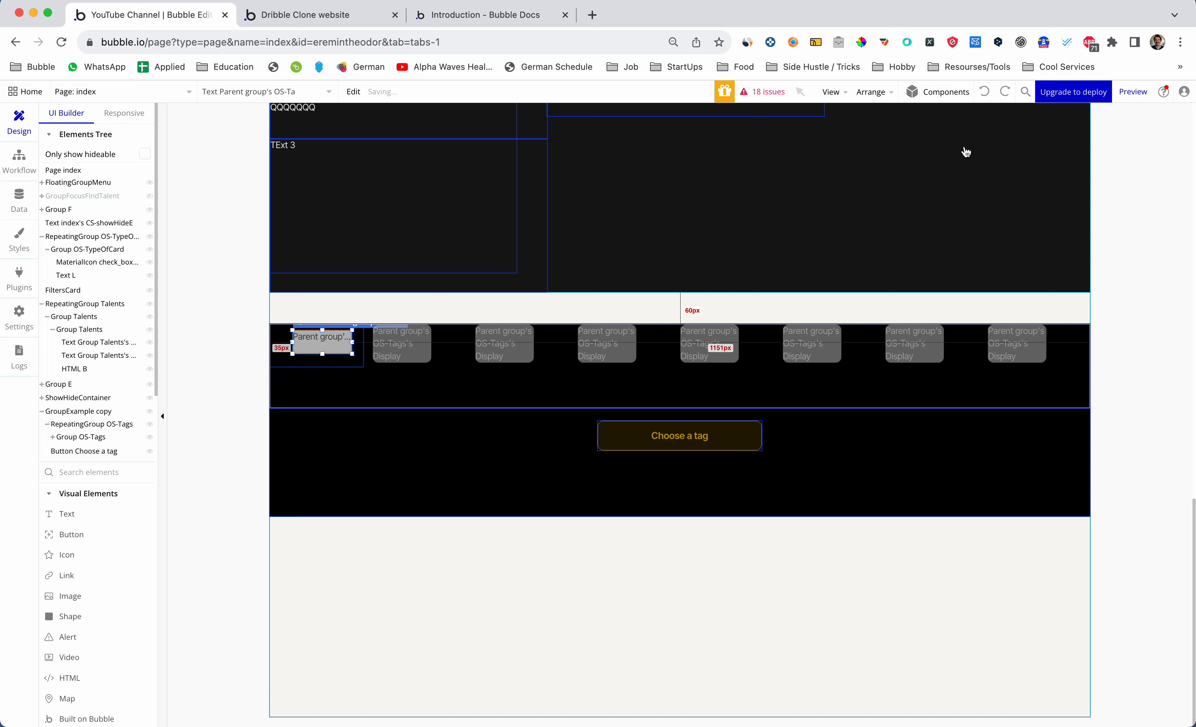
key("ctrl+Tab")
key("super+r")
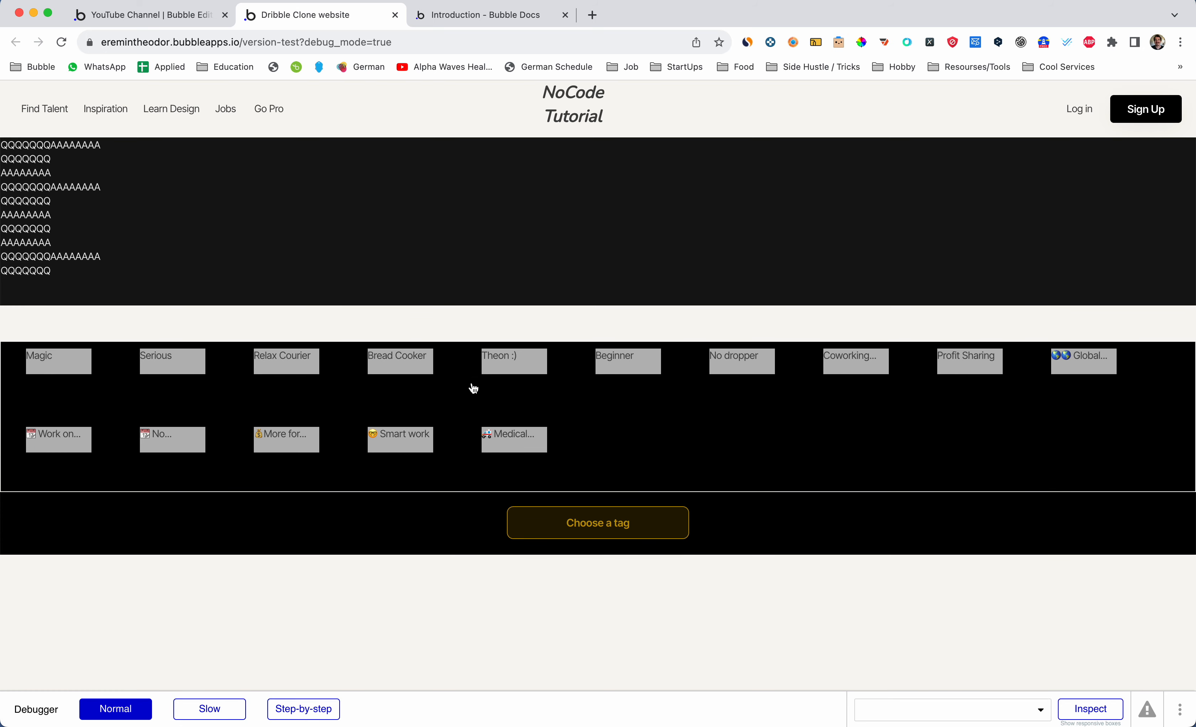
key("ctrl+shift+Tab")
Reveal the tag text in the elements tree and move its property editor away from the first tag
double_click(331, 339)
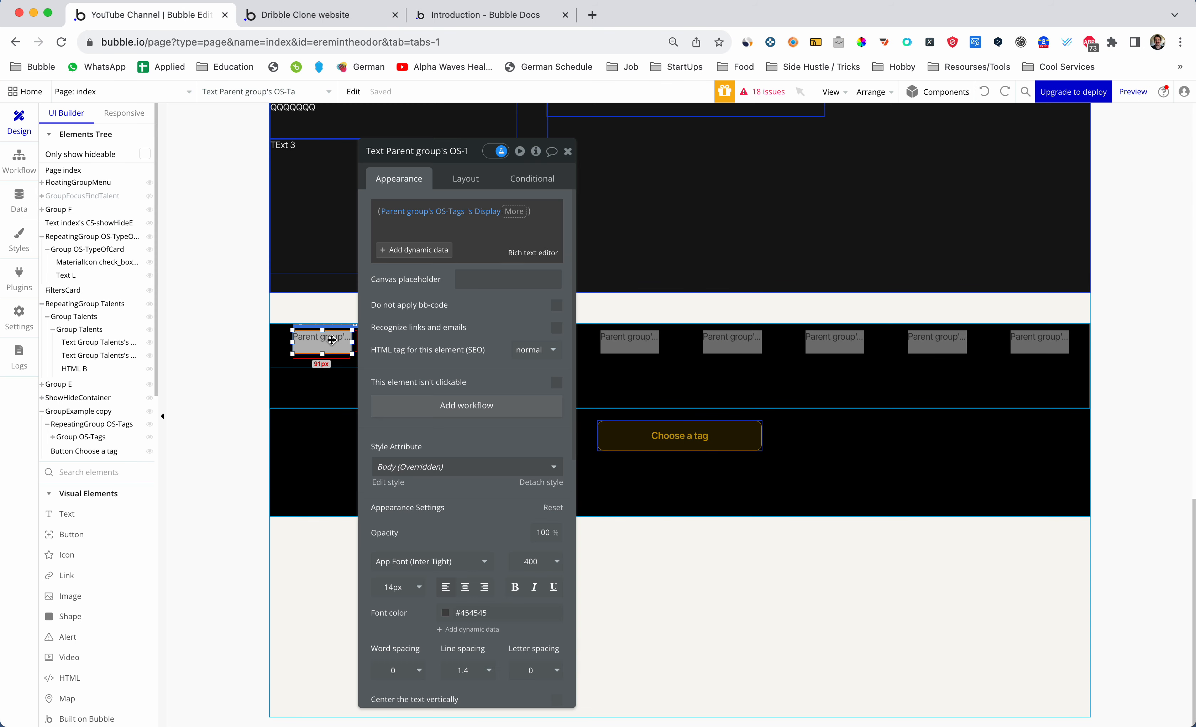
scroll(489, 427, "down", 10)
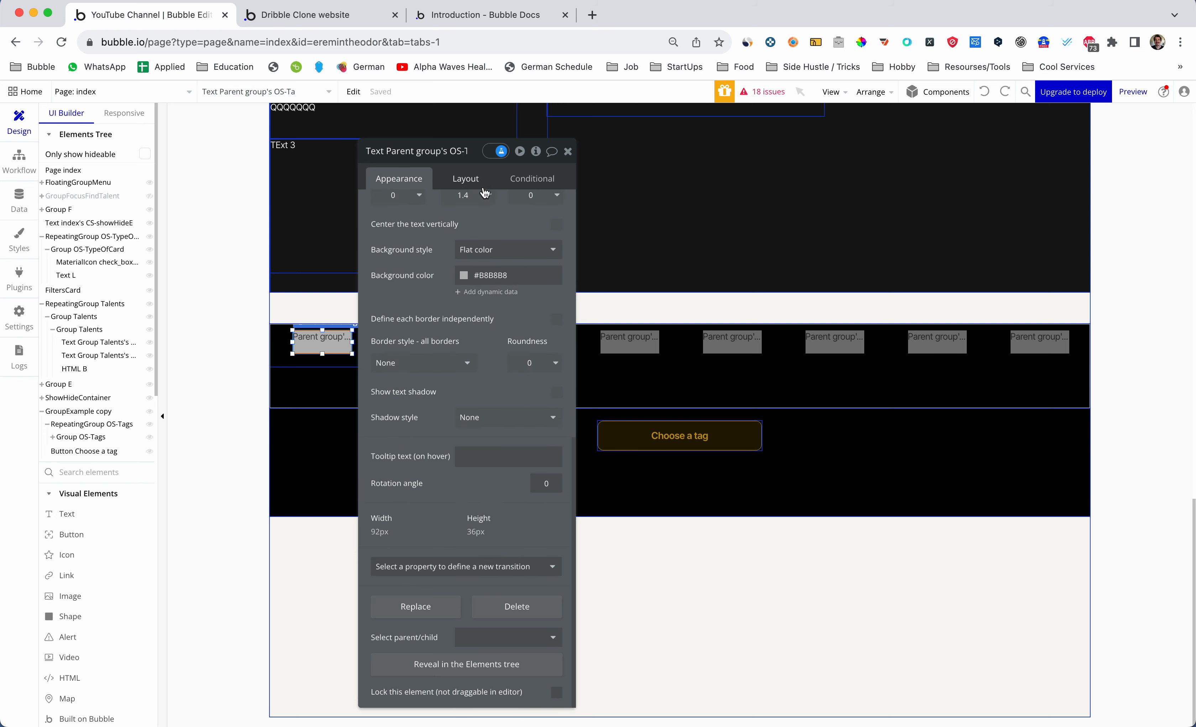
right_click(334, 340)
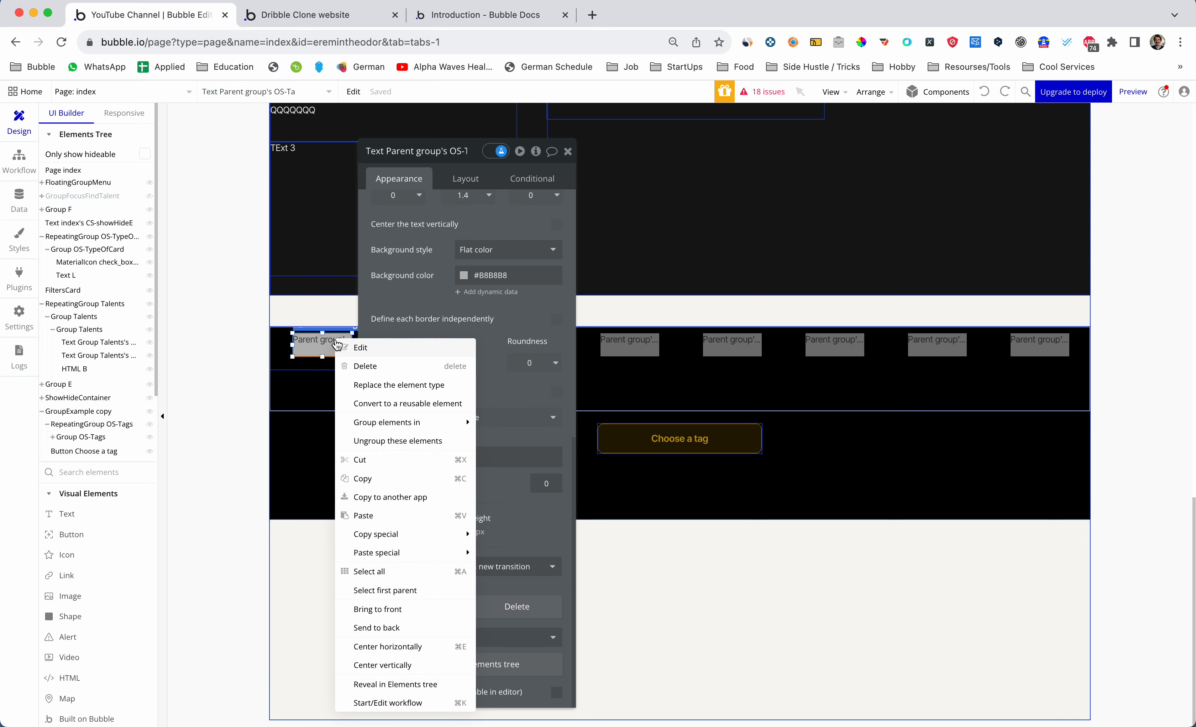
left_click(378, 684)
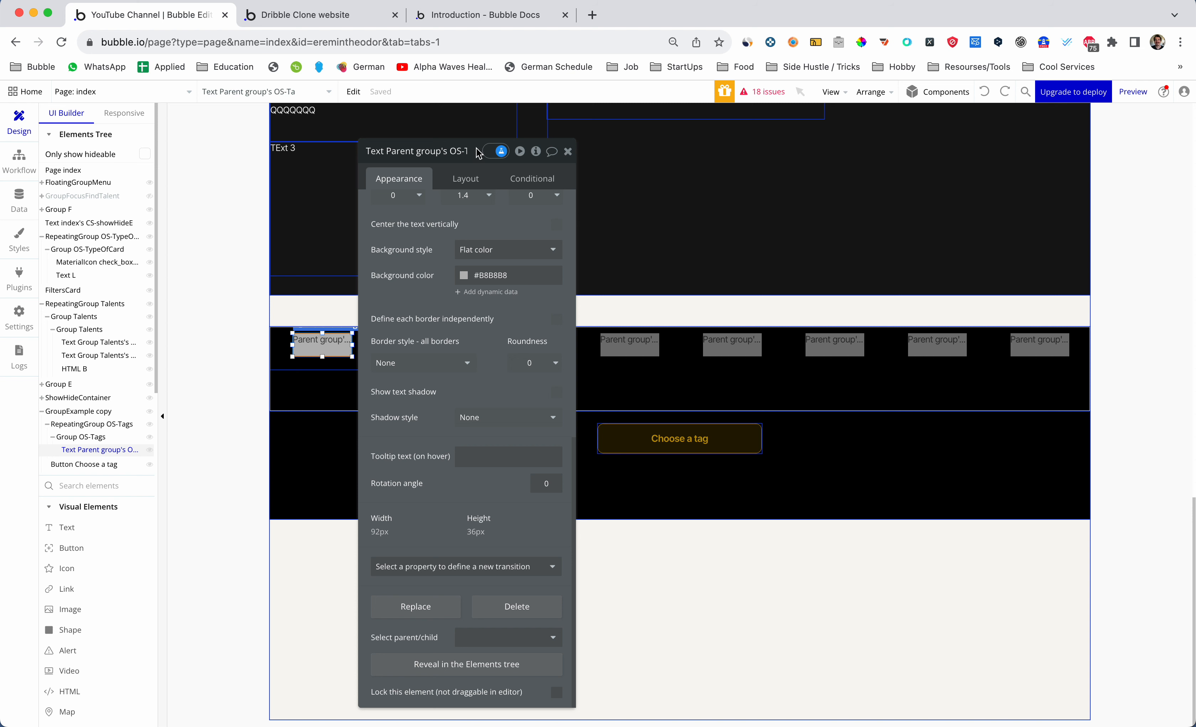
left_click_drag(478, 153, 564, 164)
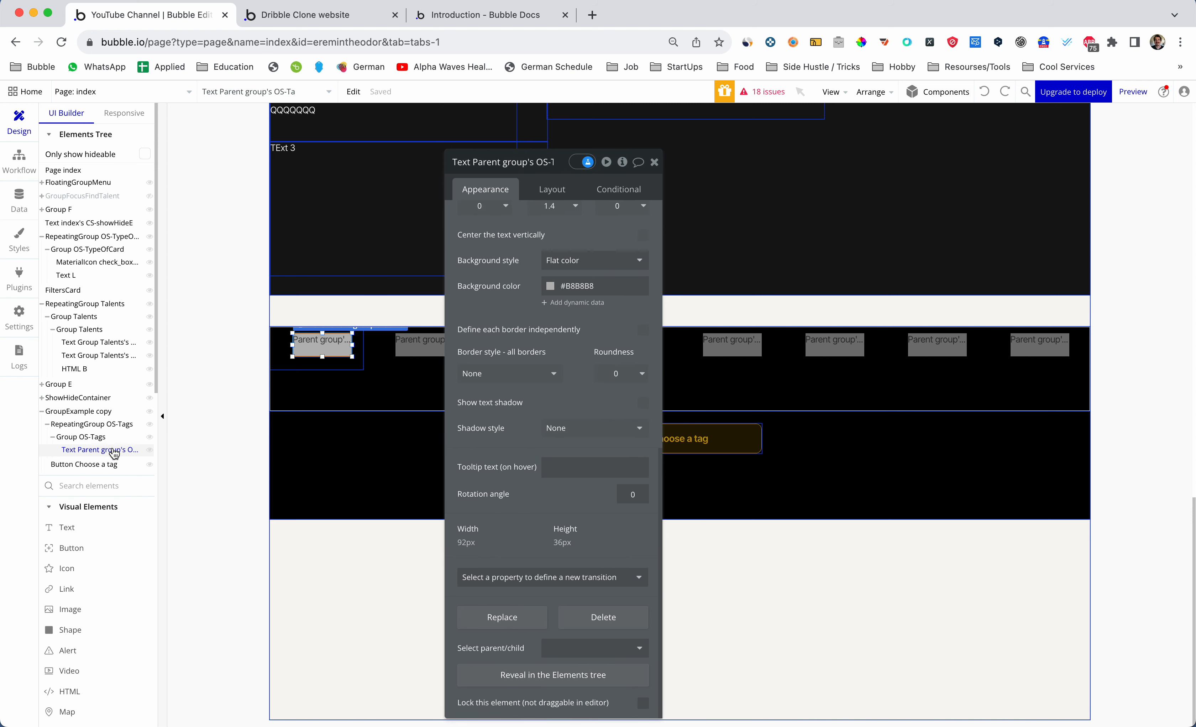
Review the appearance and layout settings of Group OS-Tags, including its container layout options
left_click(93, 441)
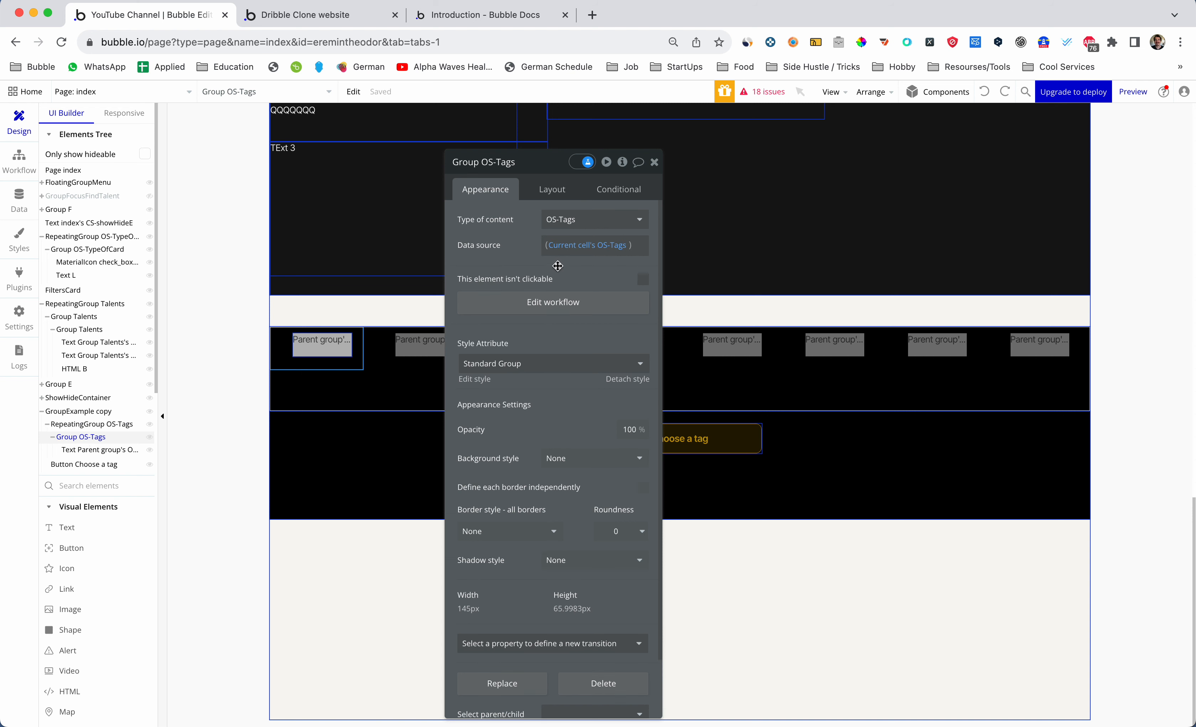
scroll(556, 265, "down", 2)
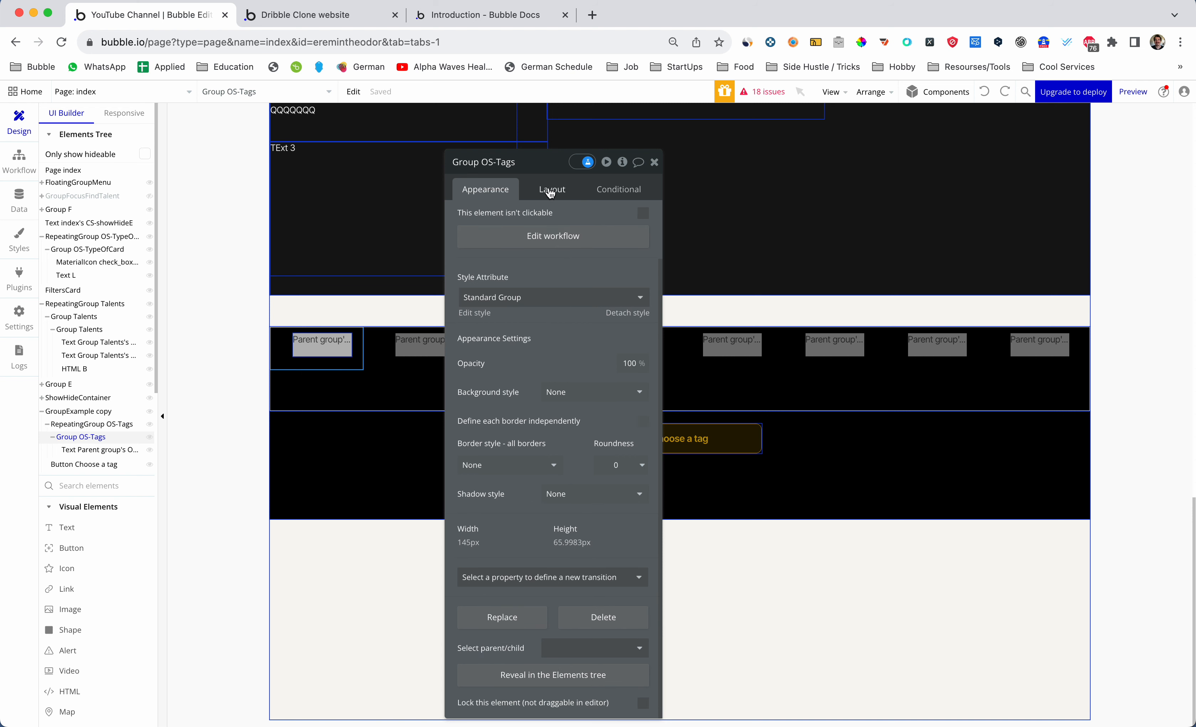
left_click(555, 195)
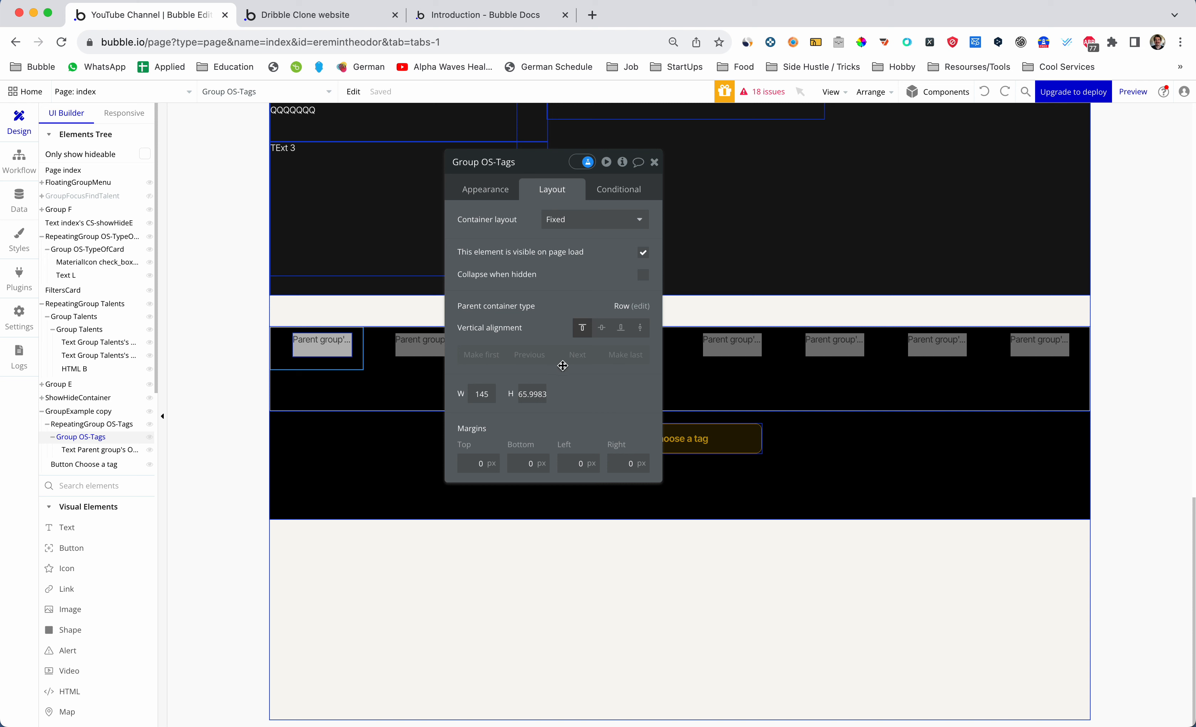
left_click(572, 224)
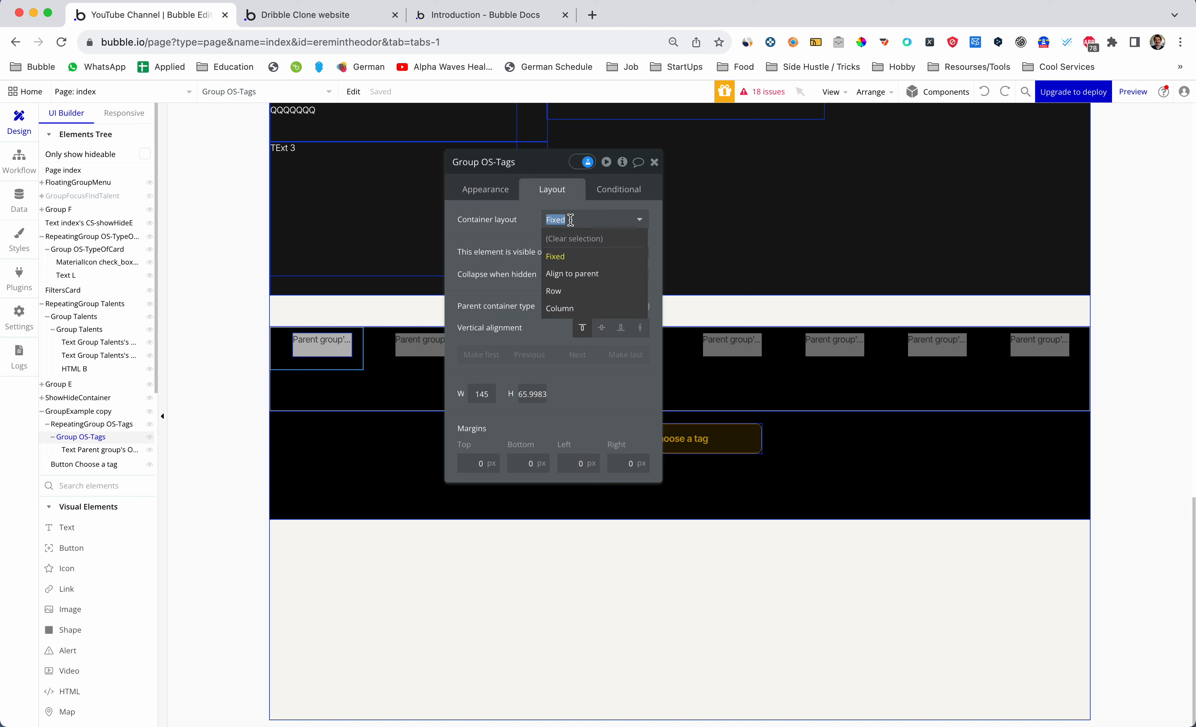
left_click(527, 210)
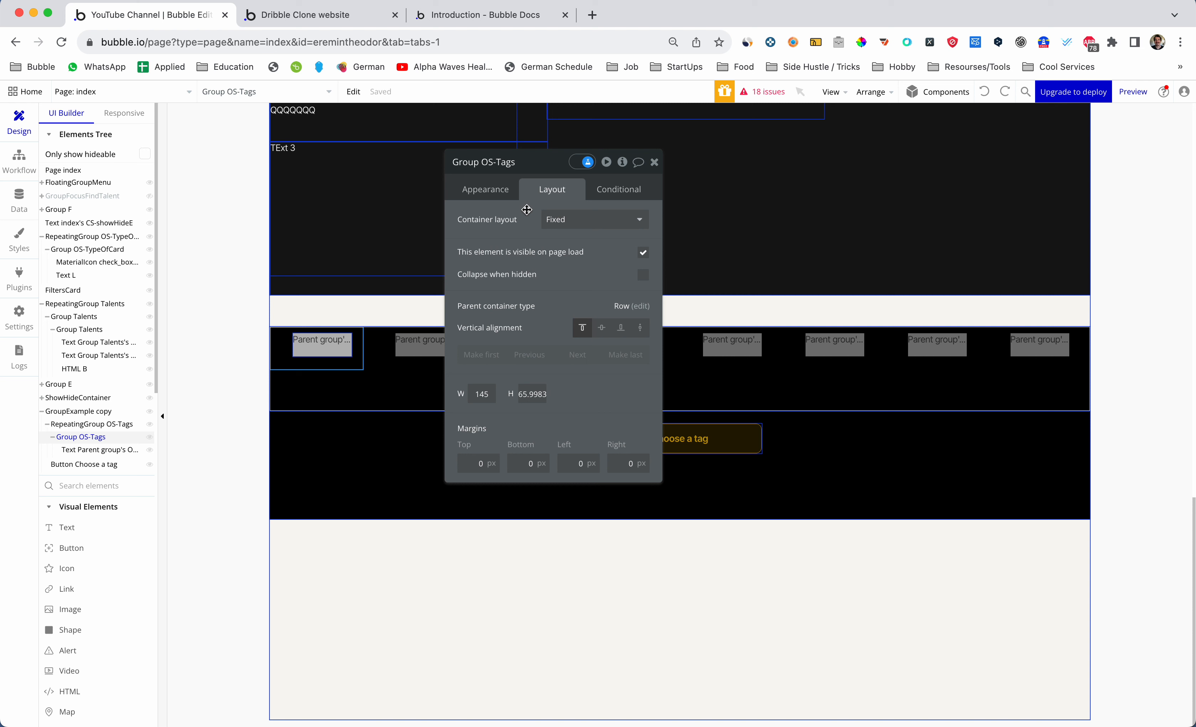
left_click(487, 192)
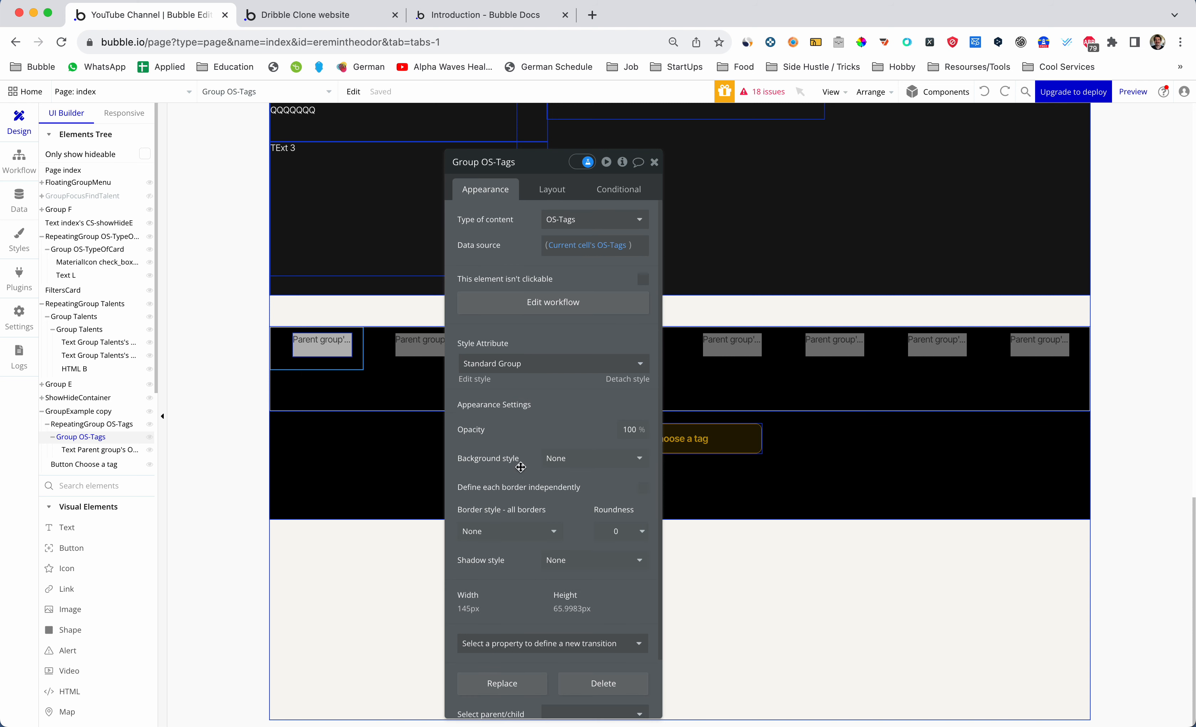
Set the tag text's padding to 7 px on all four sides
left_click(102, 451)
scroll(547, 495, "down", 5)
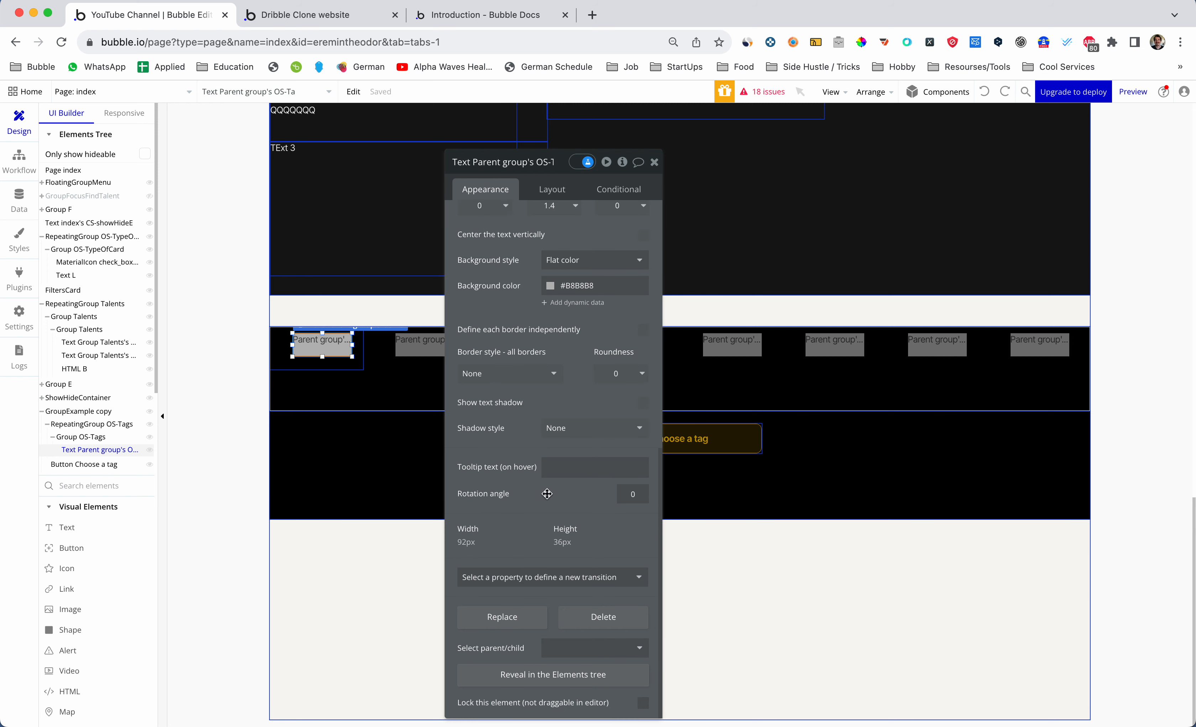
scroll(564, 498, "up", 2)
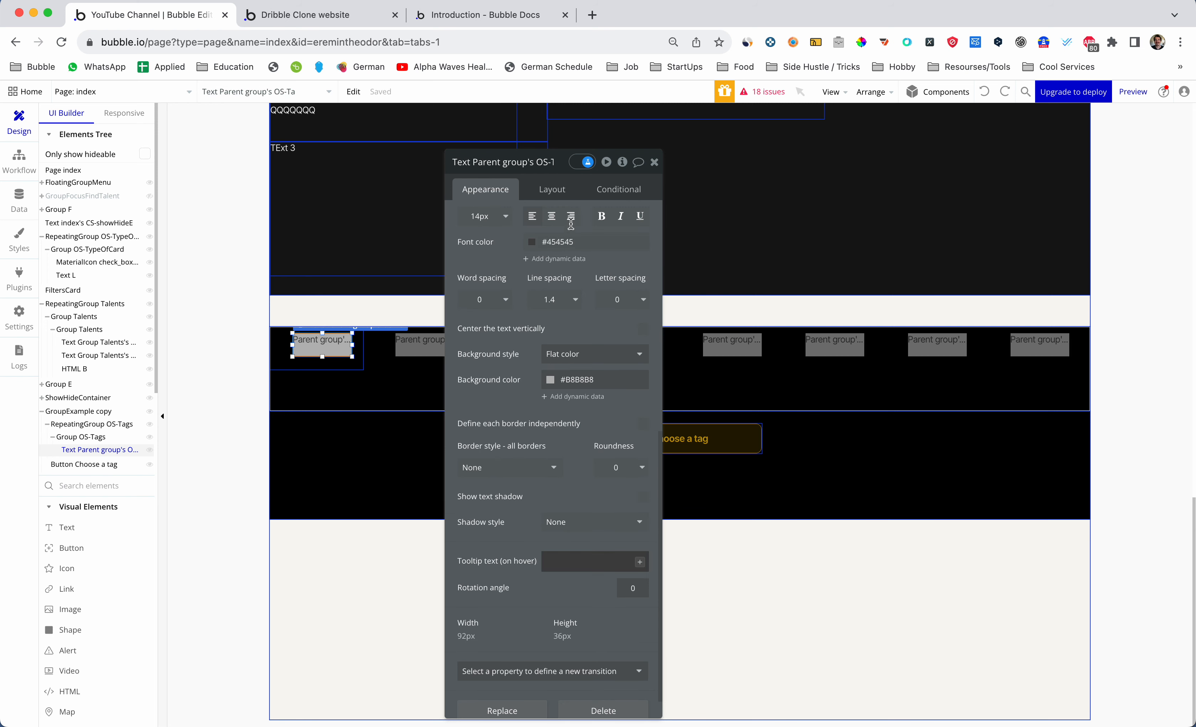
left_click(556, 197)
left_click(481, 418)
type("7")
key("Tab")
type("7")
key("Tab")
type("7")
key("Tab")
type("7")
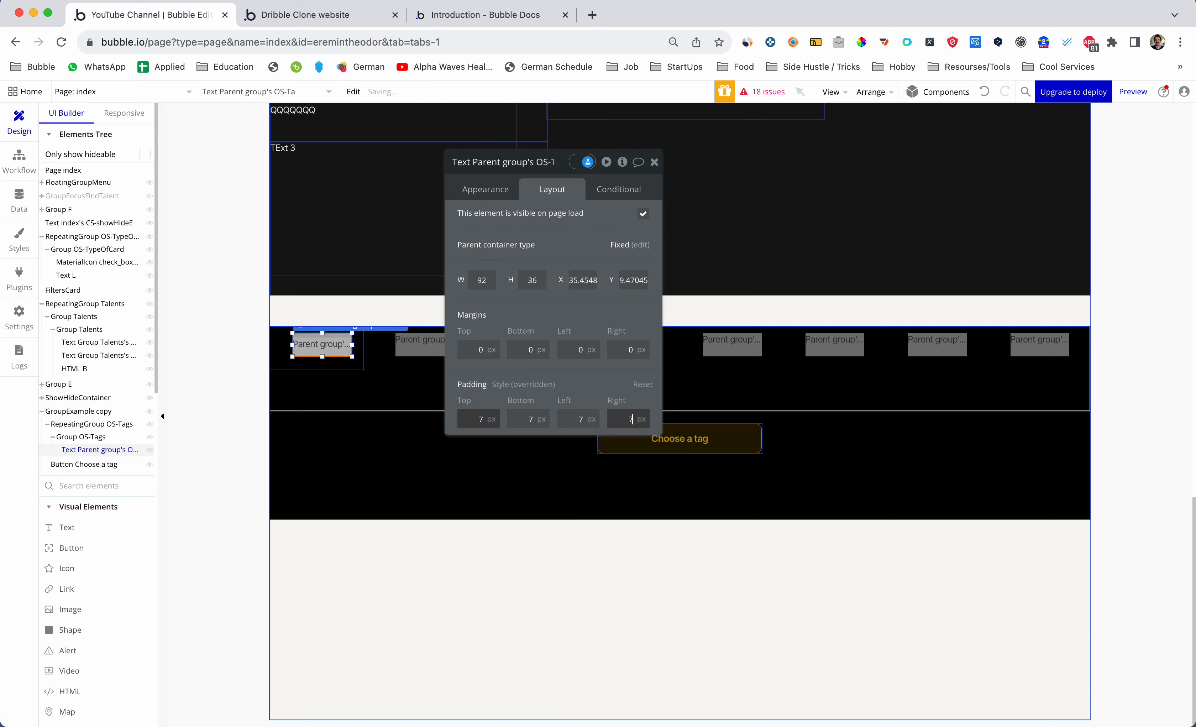
left_click(501, 199)
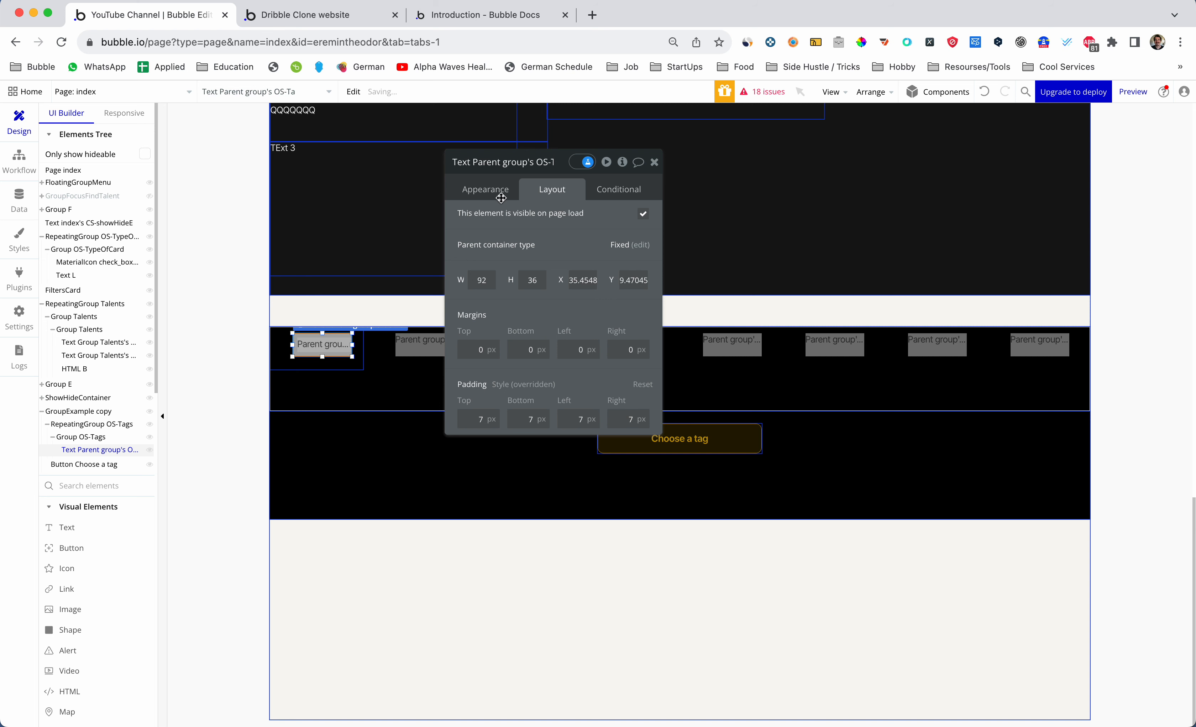
Set the tag text's border roundness to 10 and close its property editor
left_click(486, 191)
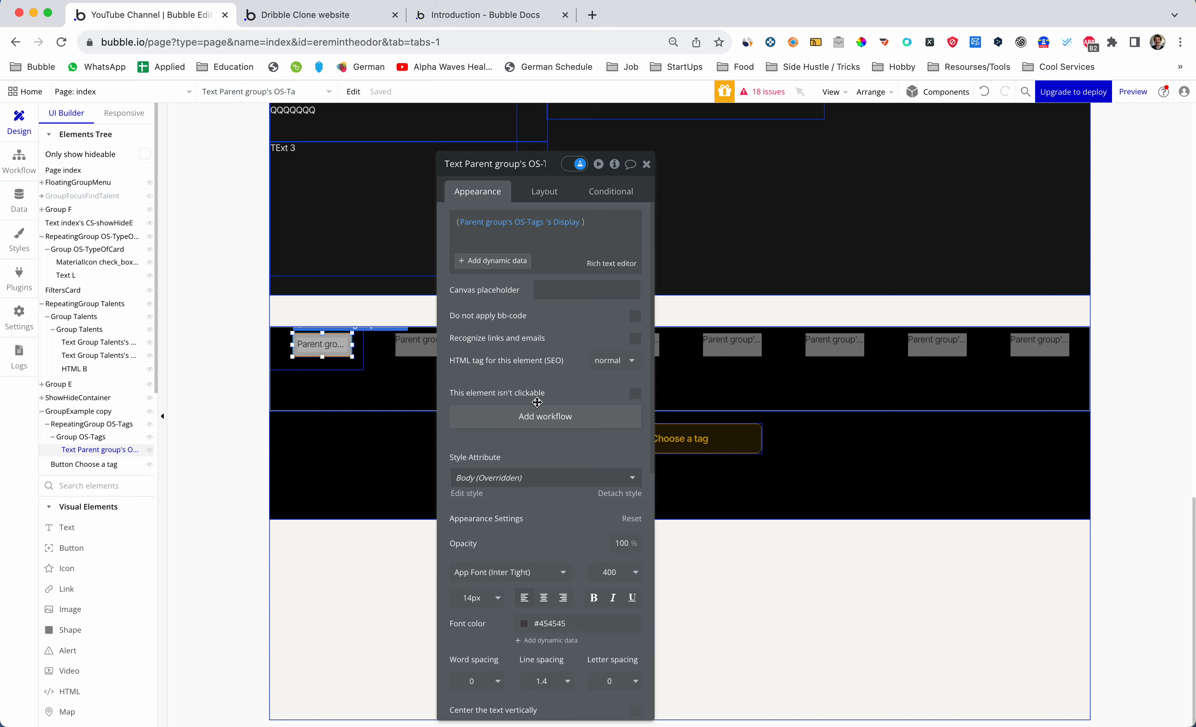
scroll(535, 397, "down", 10)
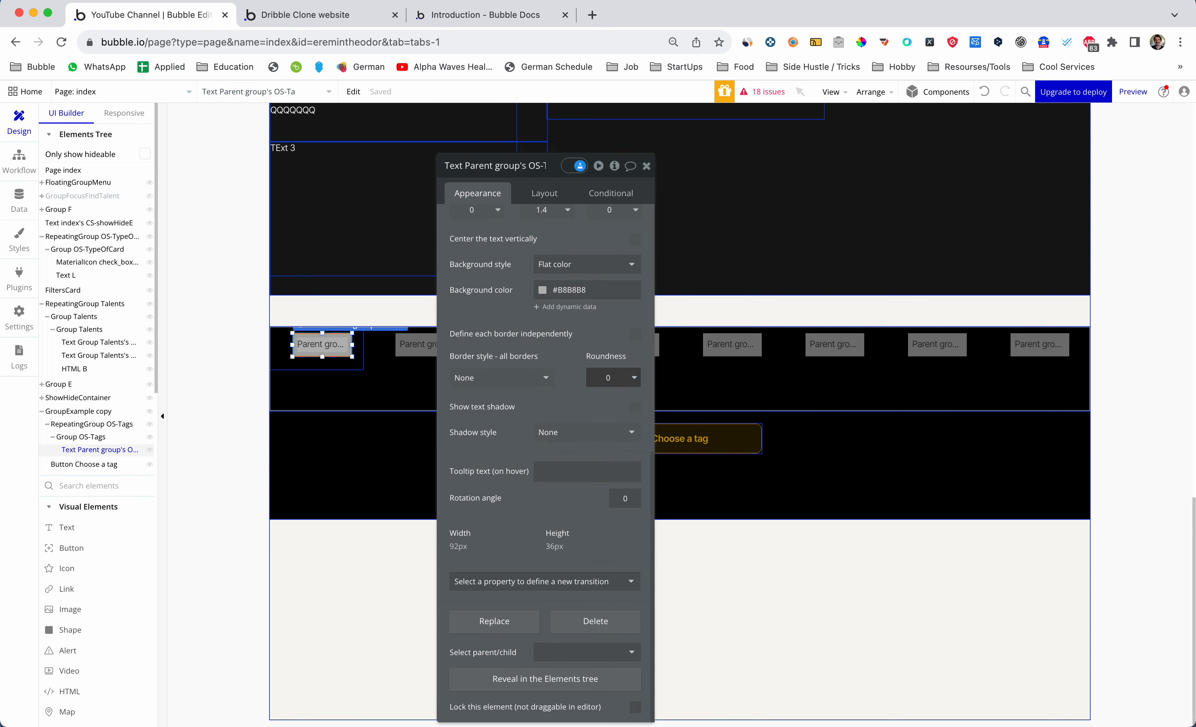
left_click(615, 377)
key("super+a")
type("10")
key("Return")
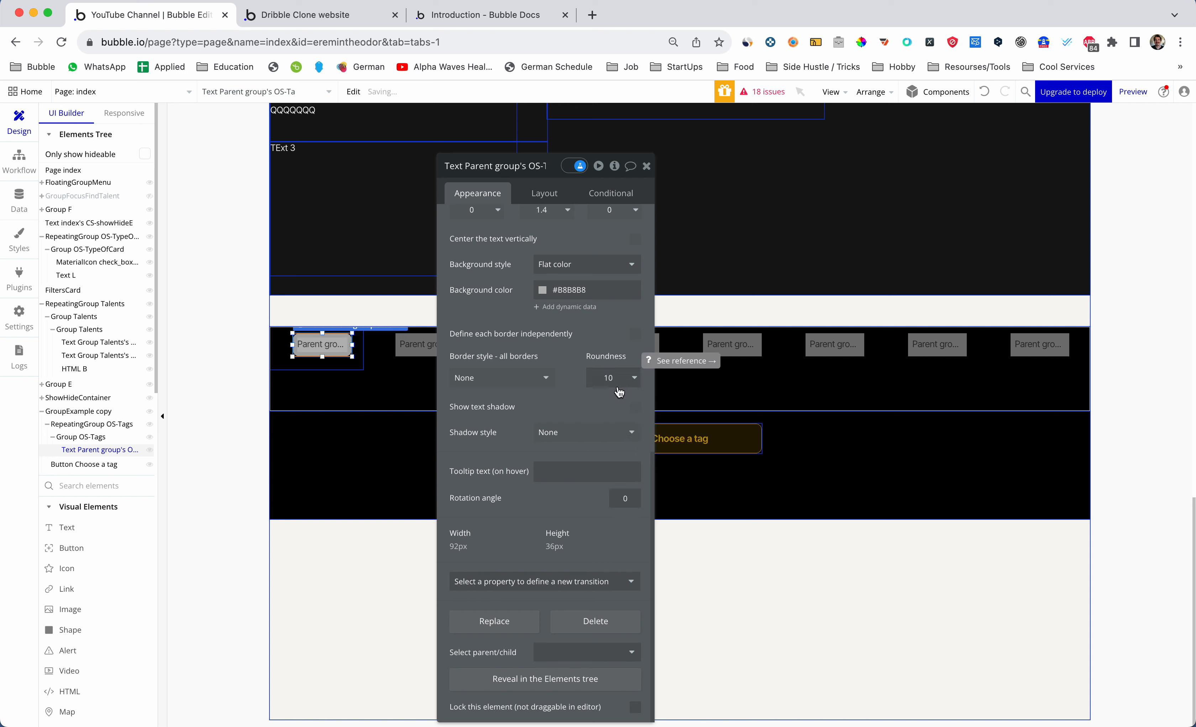
left_click(618, 376)
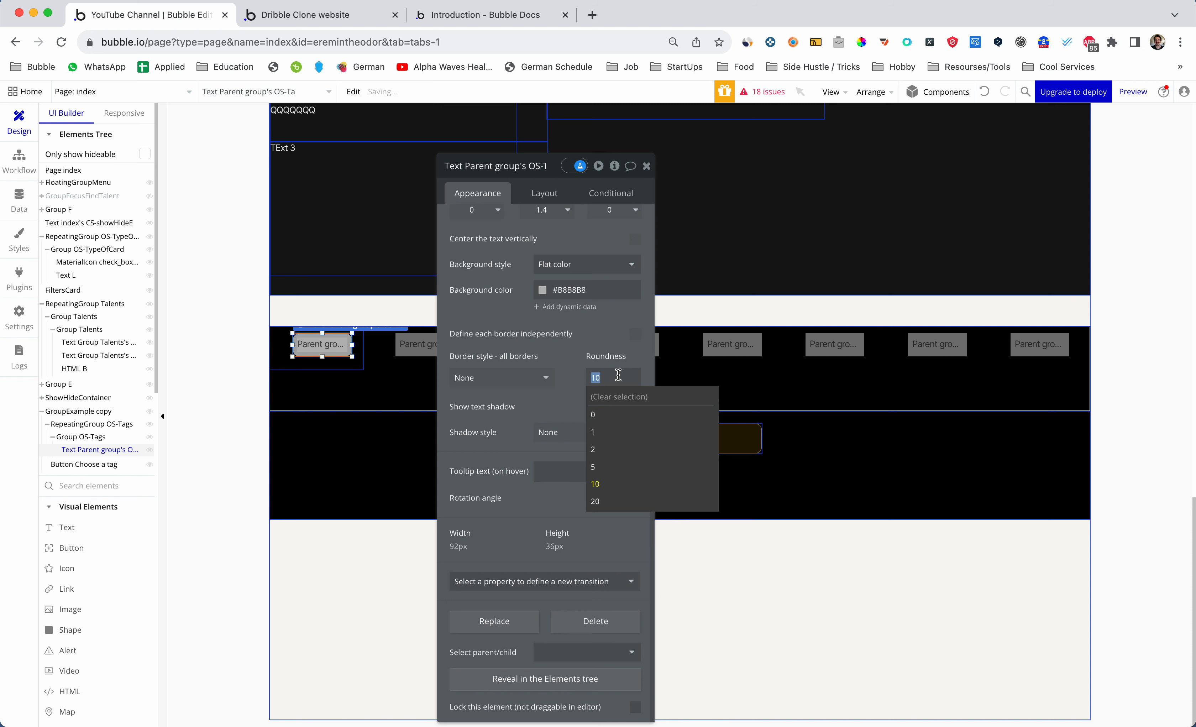
key("Escape")
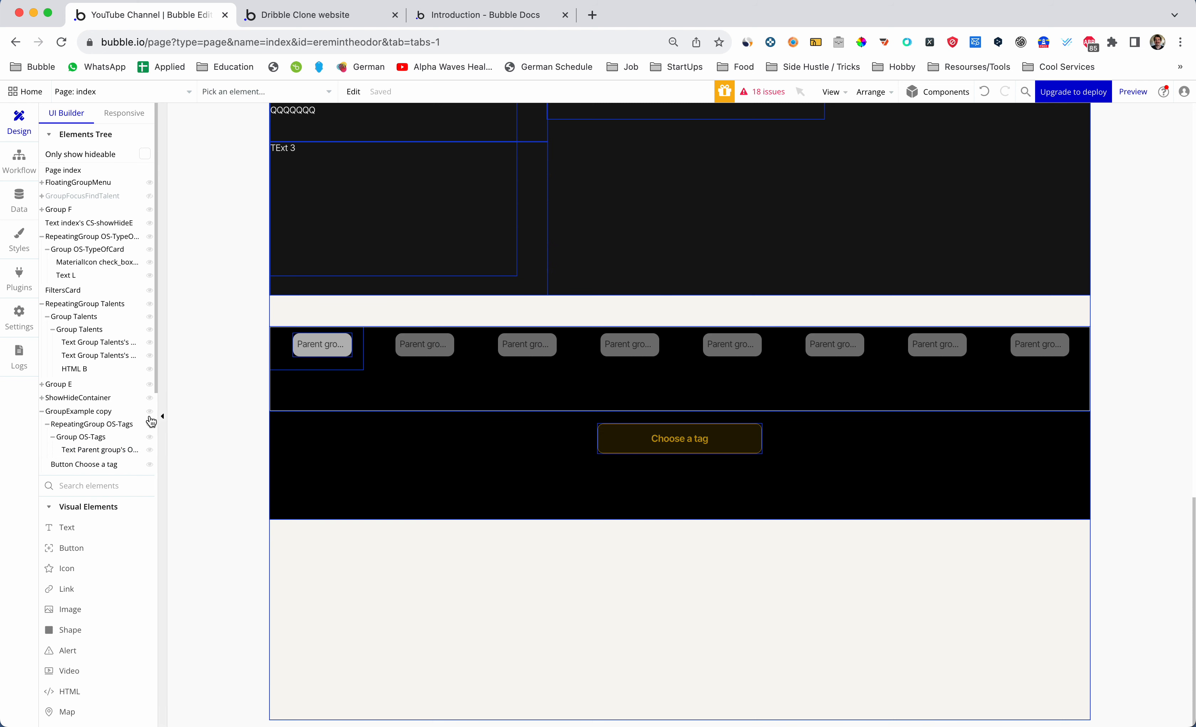
Review the tag text's appearance and layout settings, including its alignment, background, roundness and padding
left_click(99, 452)
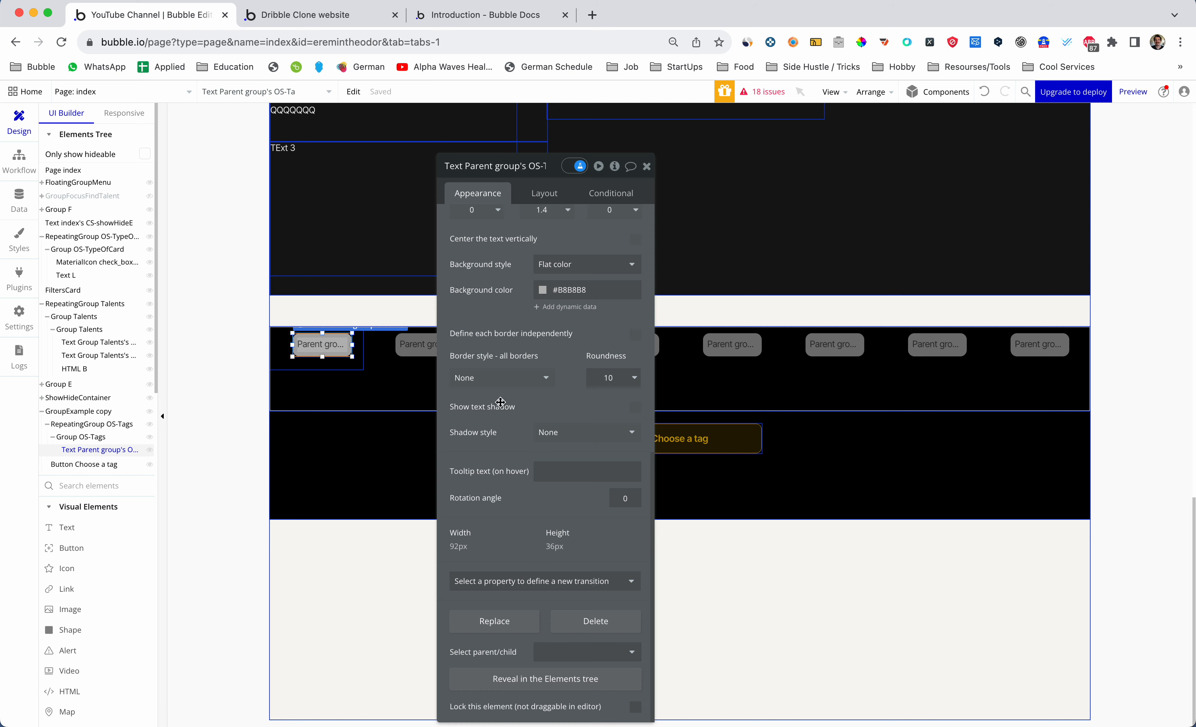
key("Escape")
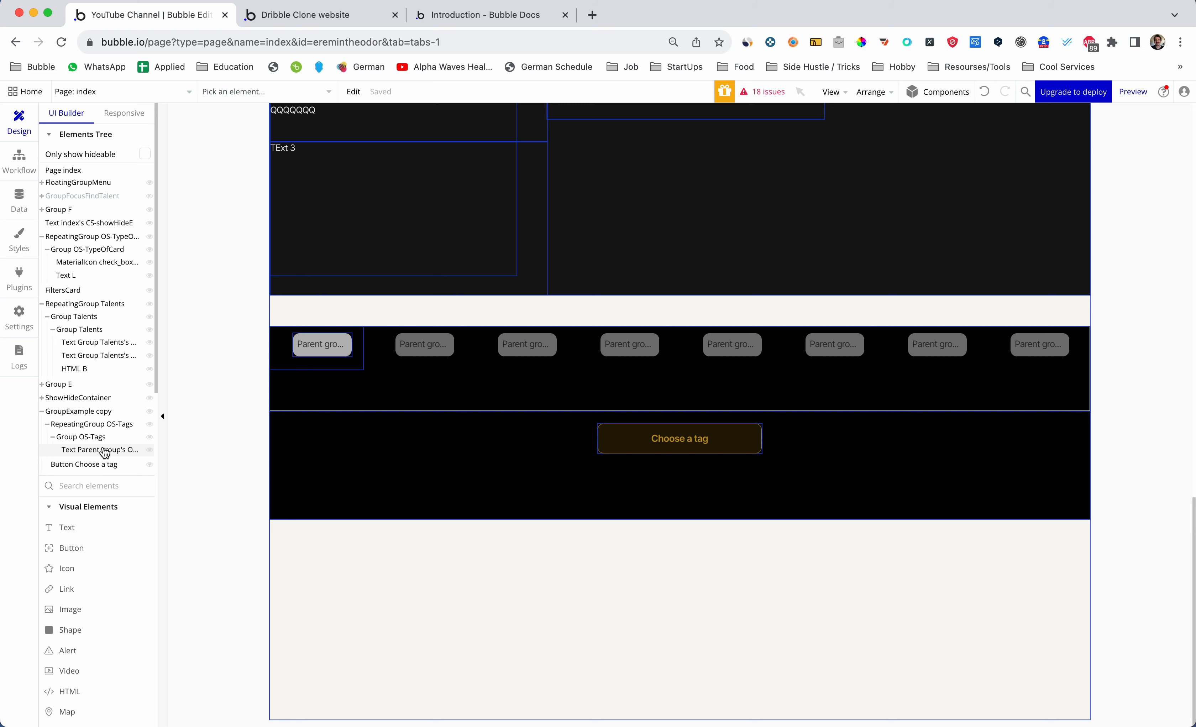
left_click(114, 454)
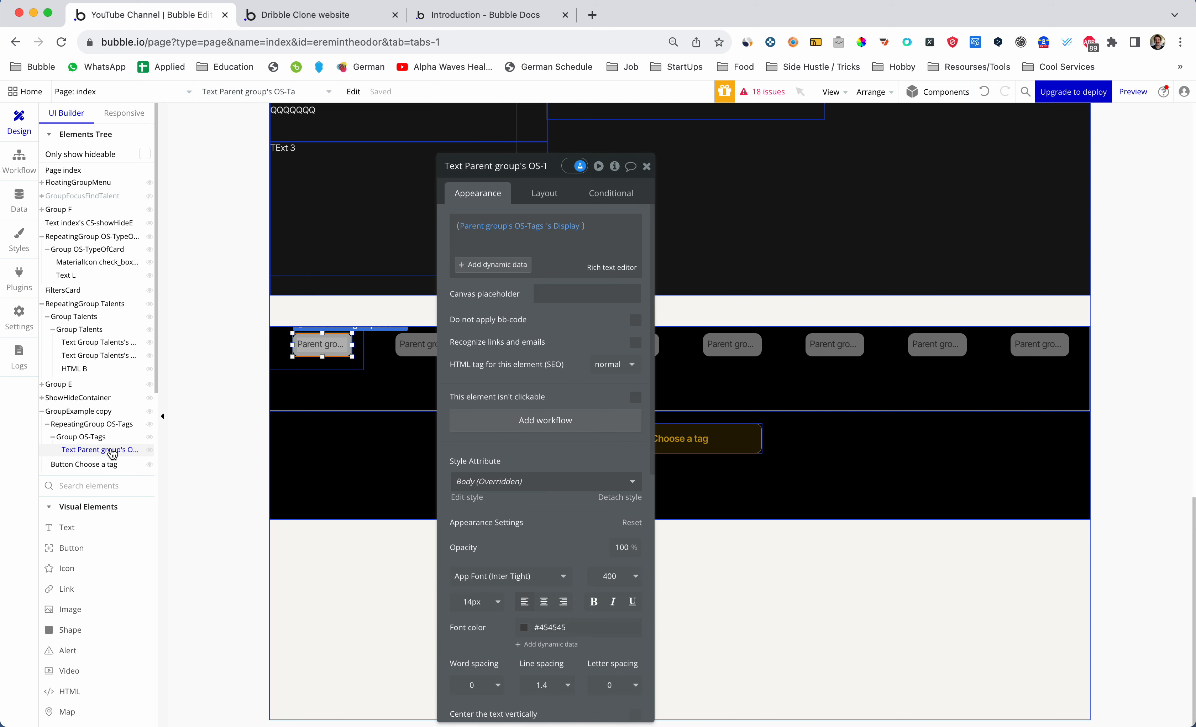
key("Escape")
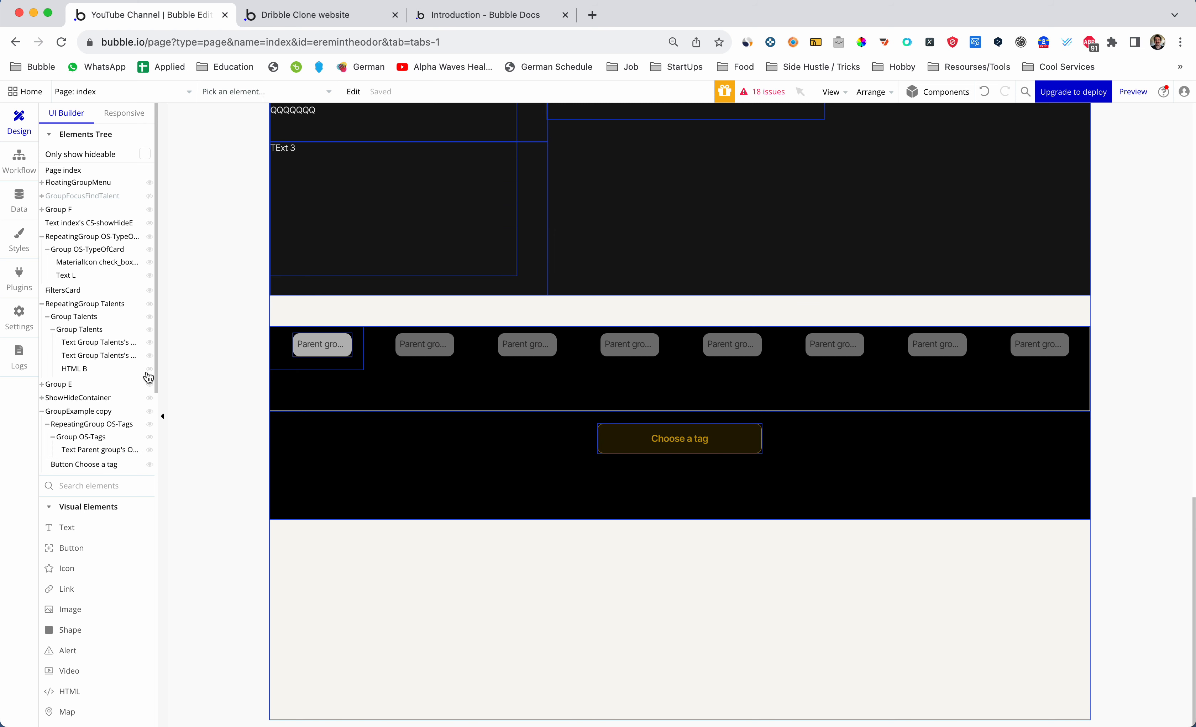
left_click(107, 455)
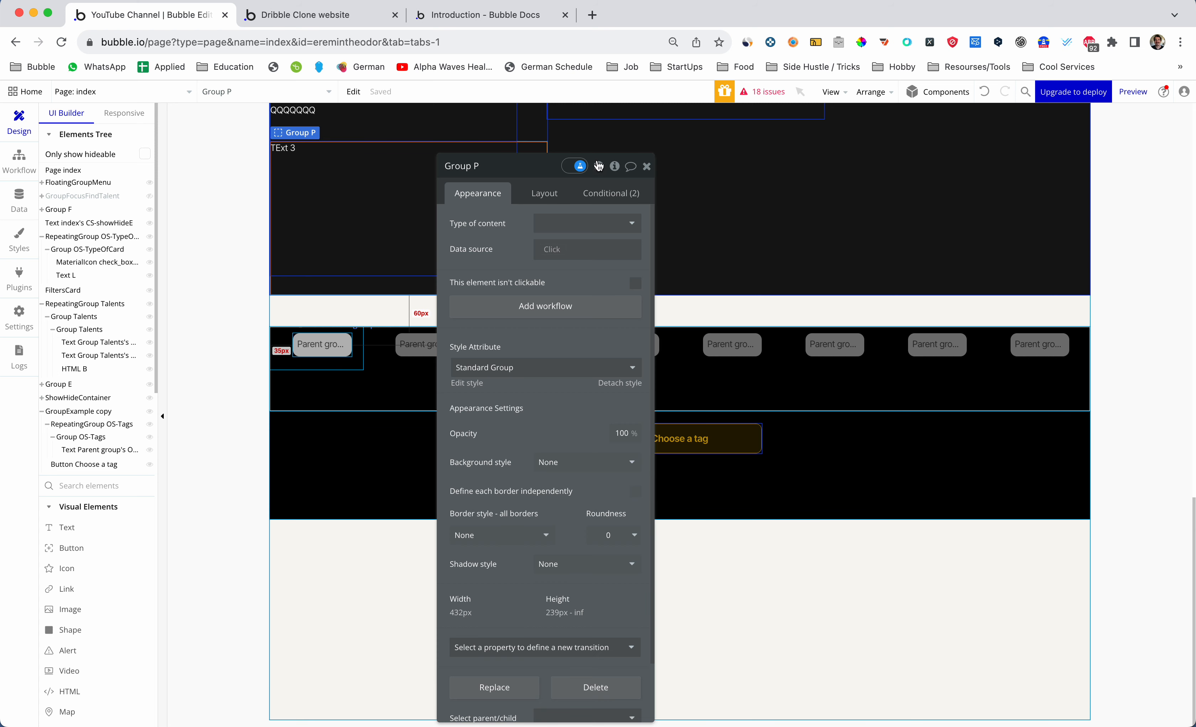
left_click(107, 455)
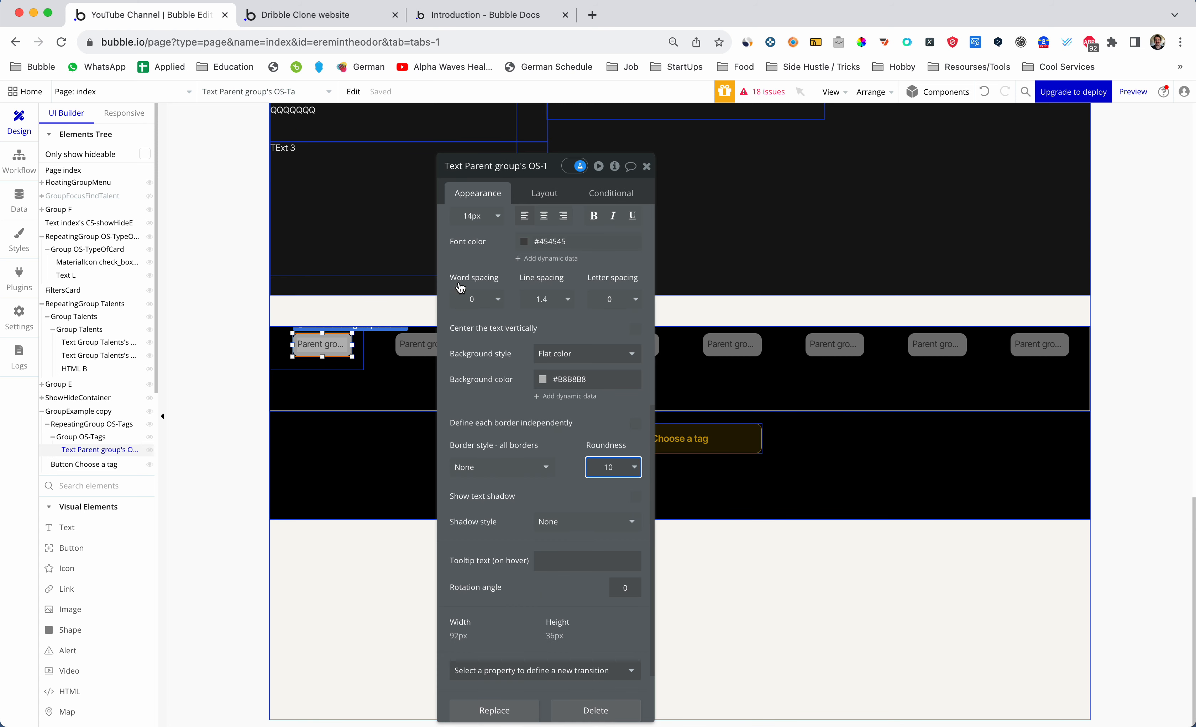
left_click(544, 192)
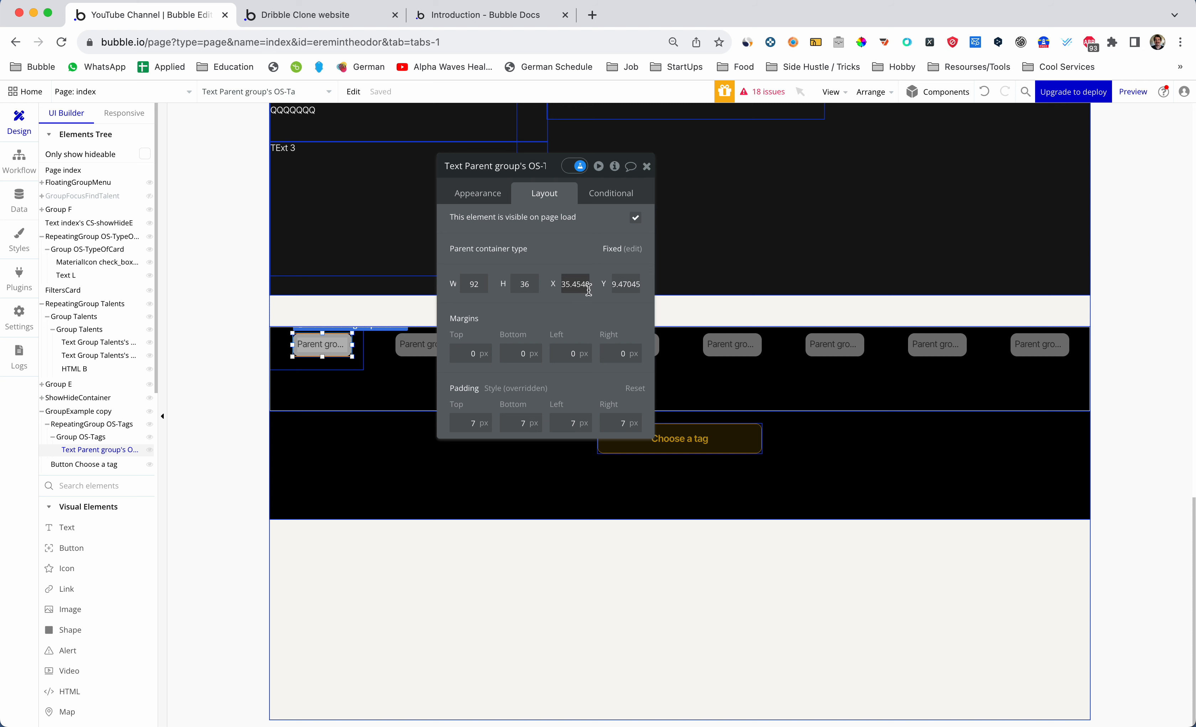
left_click(482, 199)
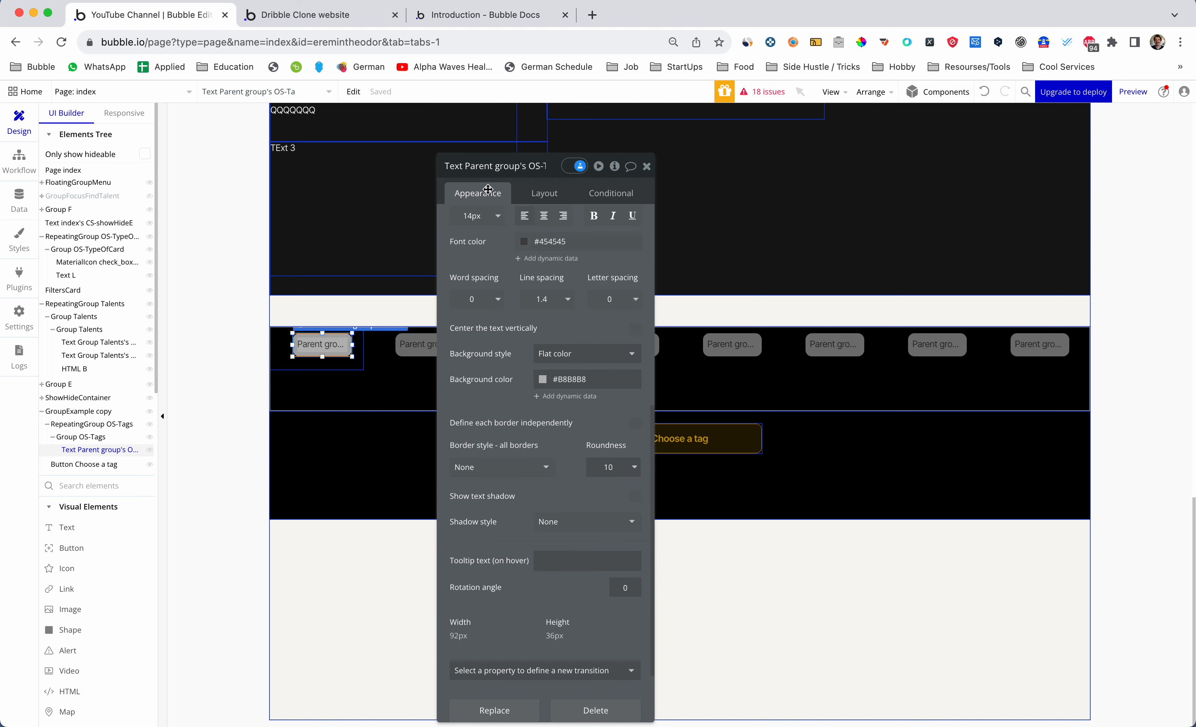
scroll(588, 385, "up", 6)
scroll(587, 386, "up", 3)
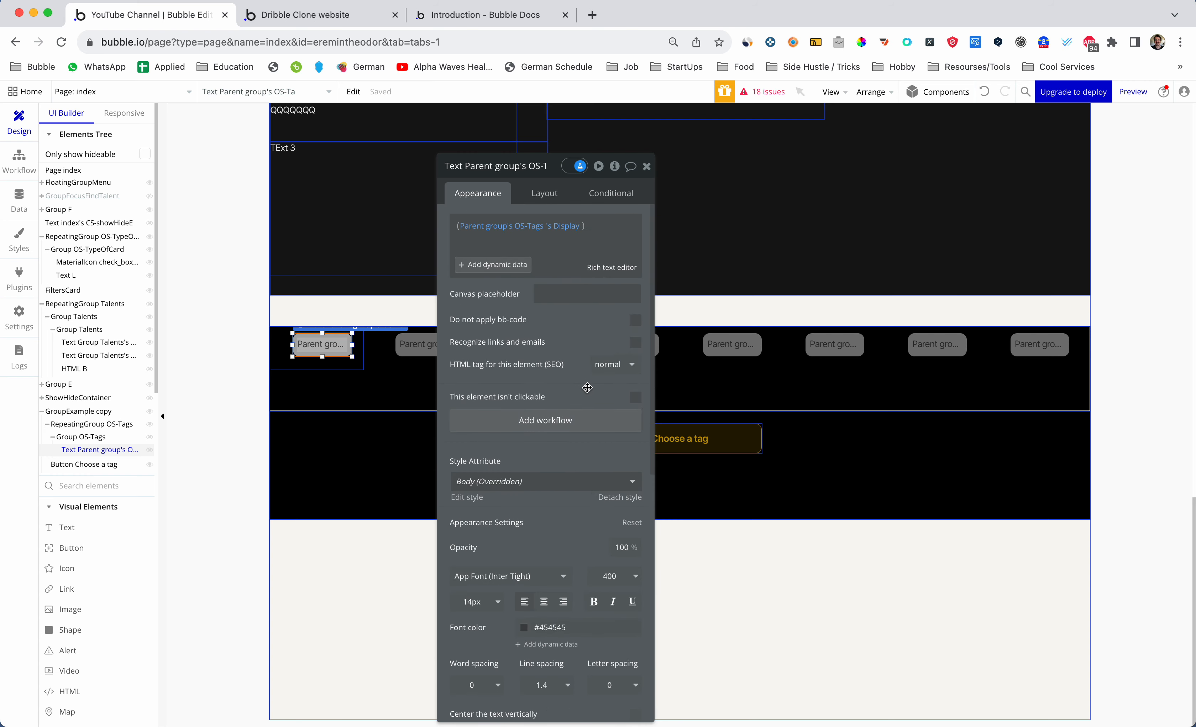
scroll(568, 383, "down", 5)
scroll(568, 383, "down", 3)
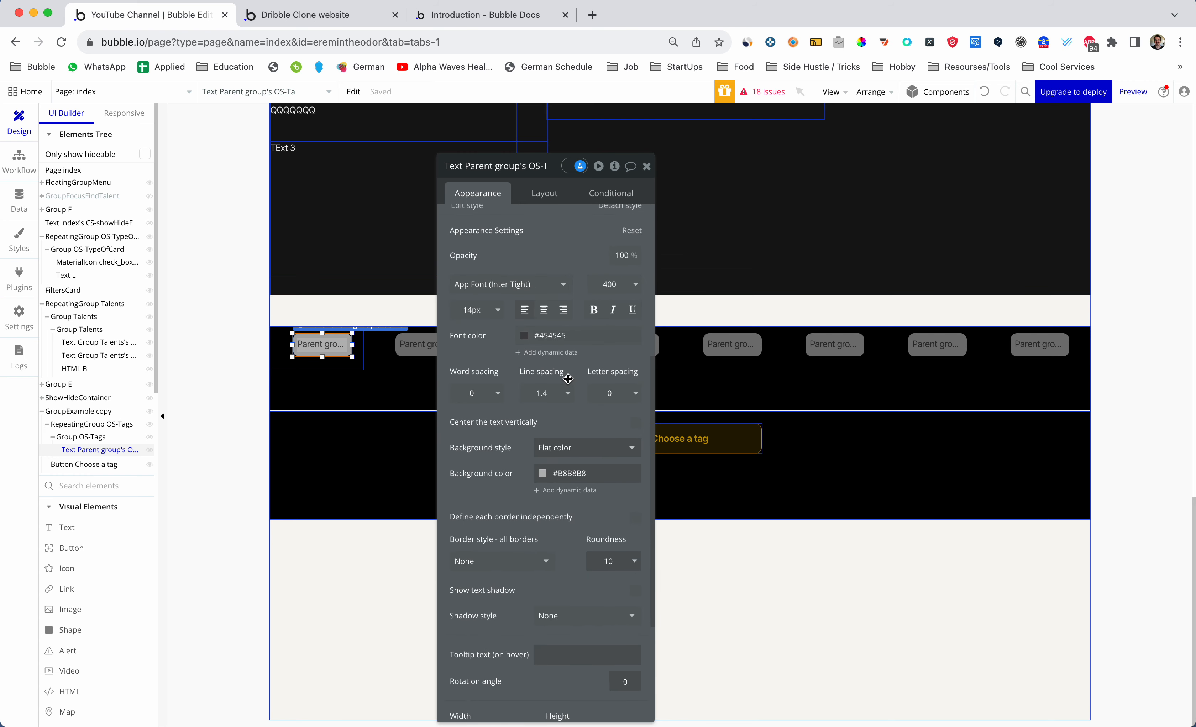
Compare the rendered tags in the Dribble Clone website preview with the editor, closing the tag text's property editor
key("ctrl+Tab")
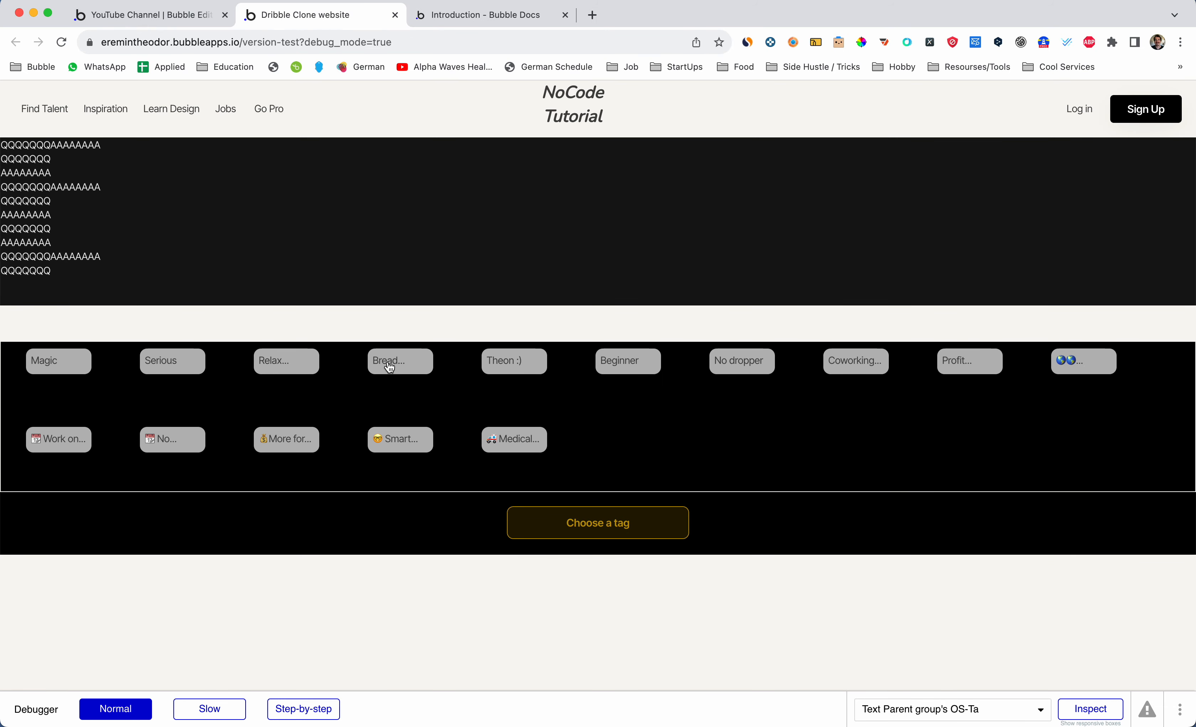
key("ctrl+shift+Tab")
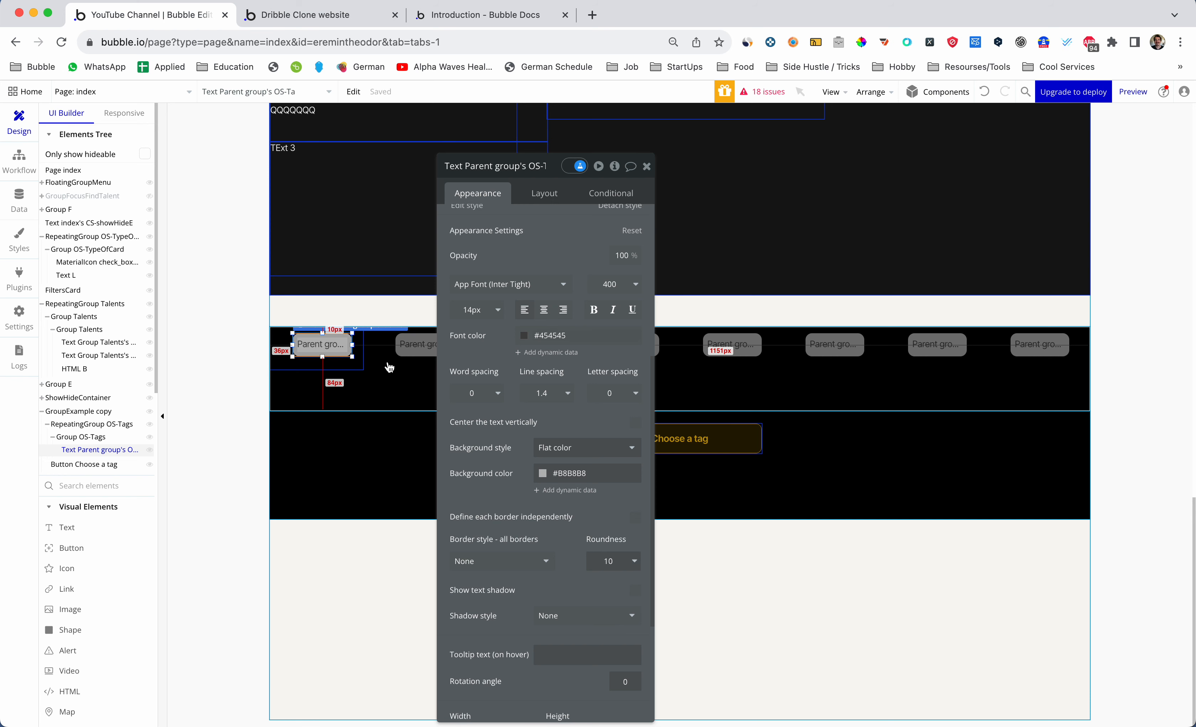
left_click(646, 166)
key("ctrl+Tab")
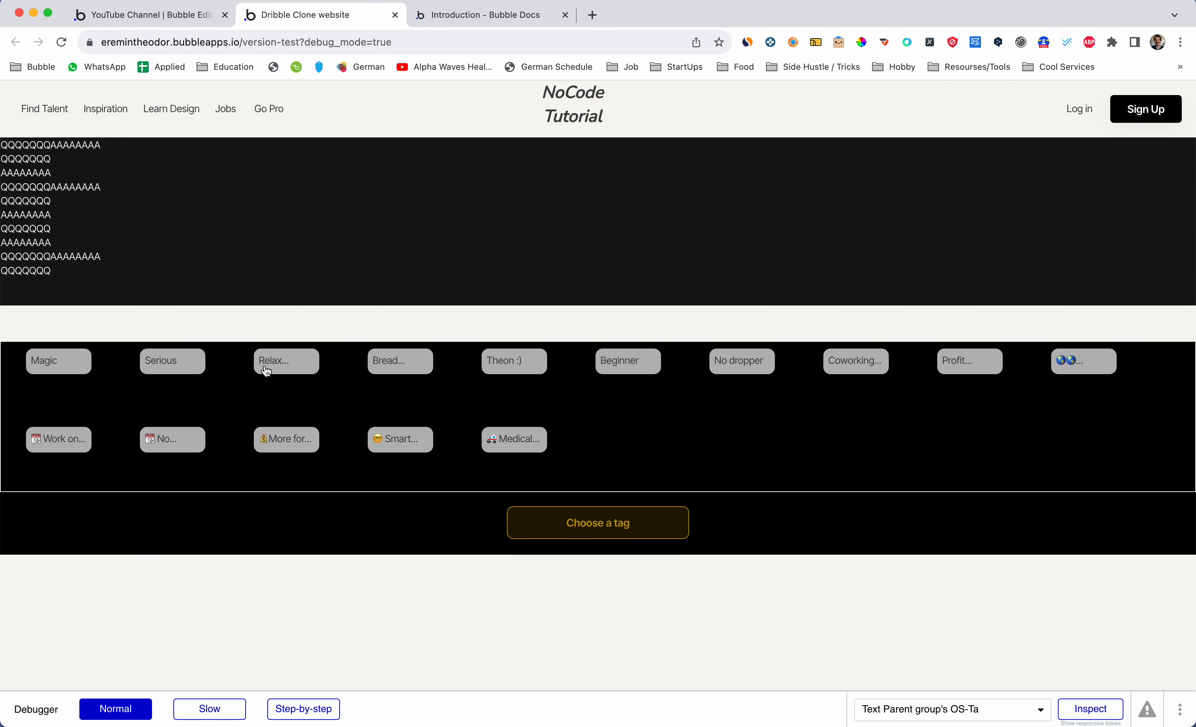
key("ctrl+shift+Tab")
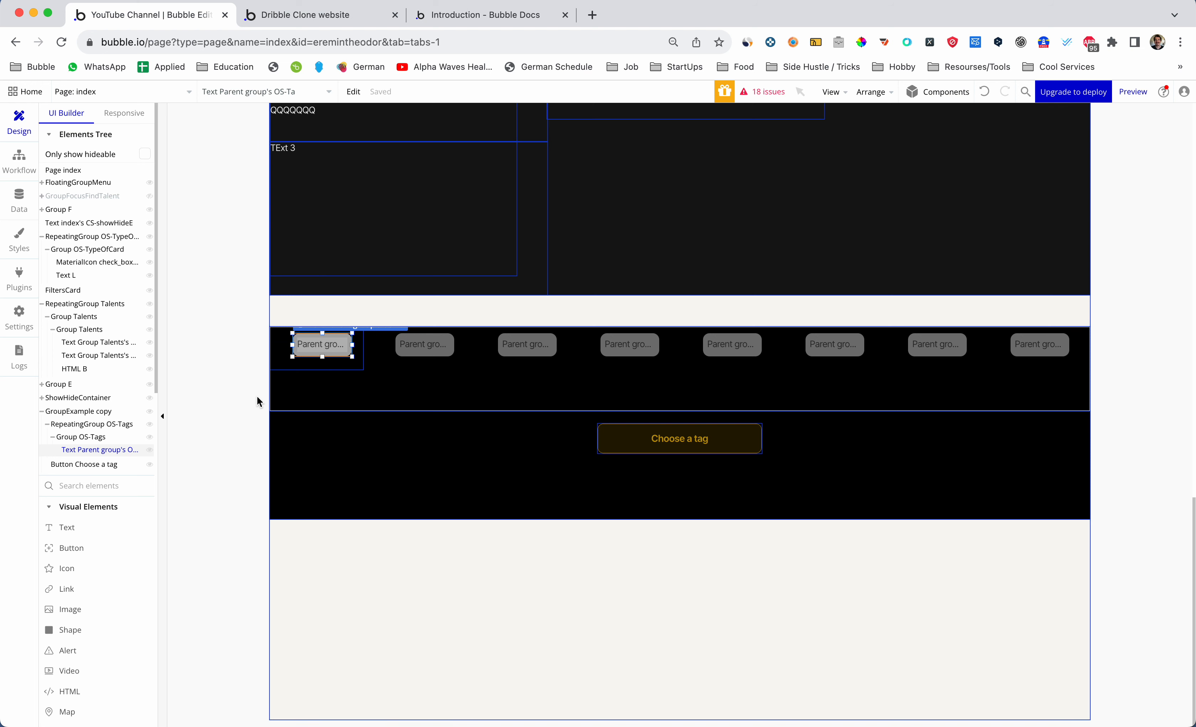
Center-align the tag text horizontally inside its tag and switch briefly to the website preview
left_click(119, 451)
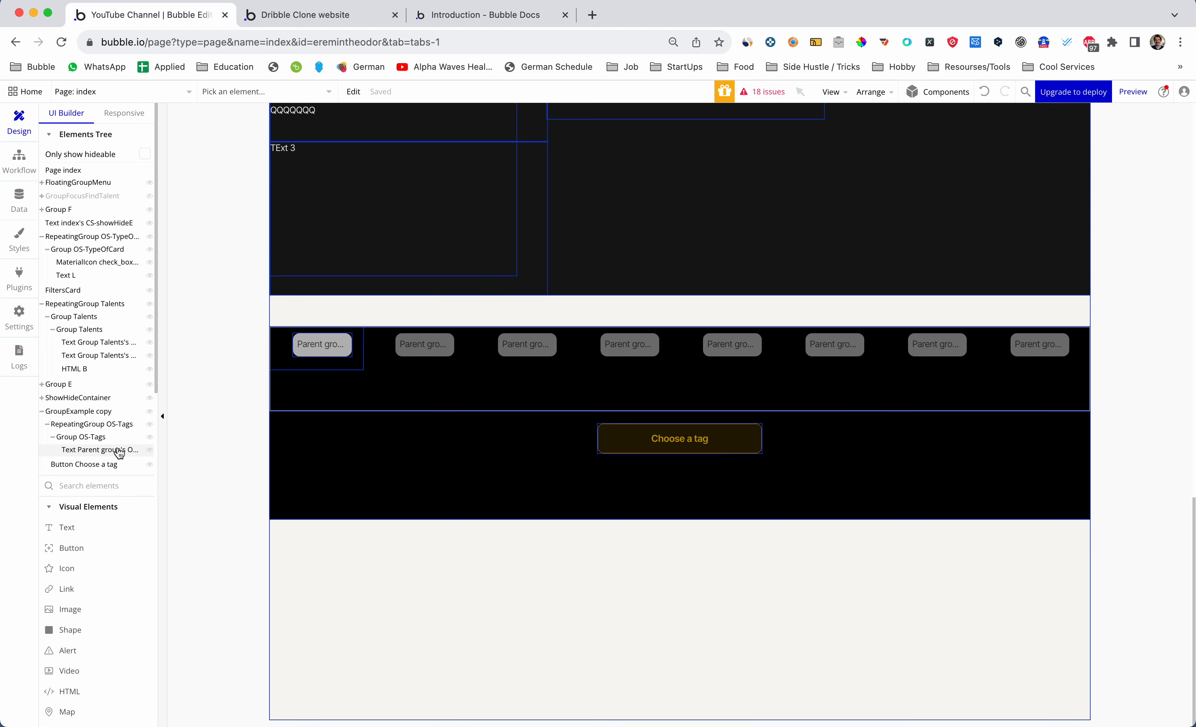
left_click(131, 449)
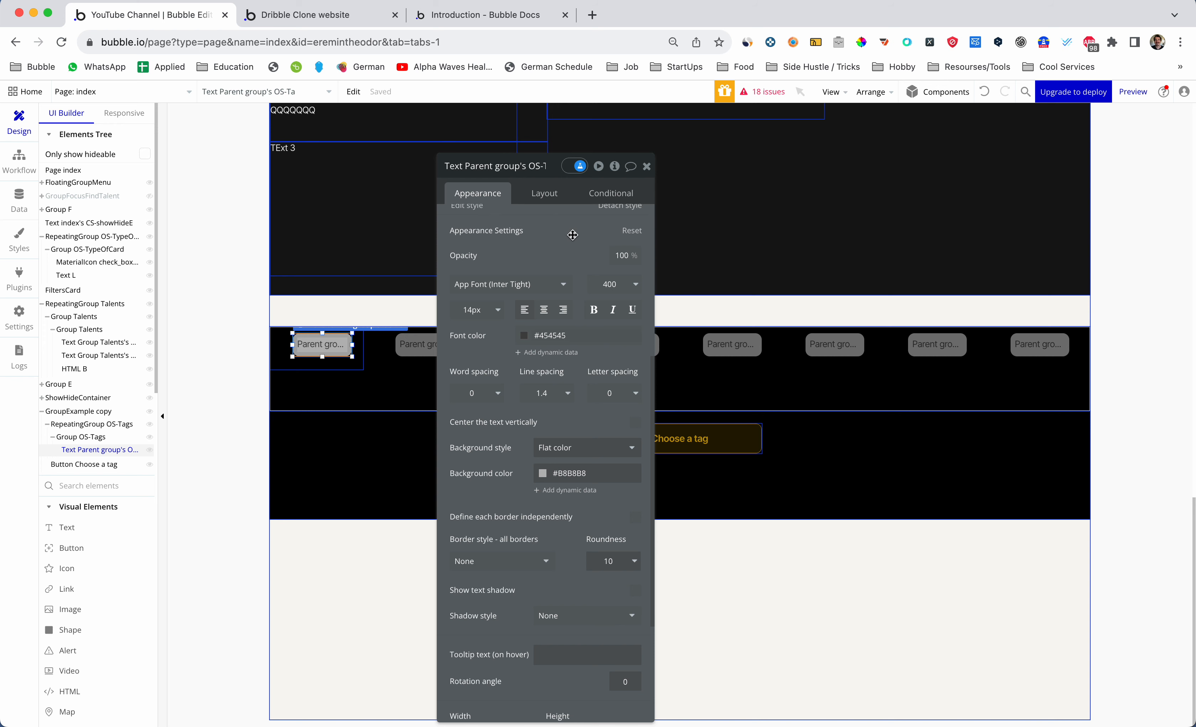
left_click(544, 312)
key("super+2")
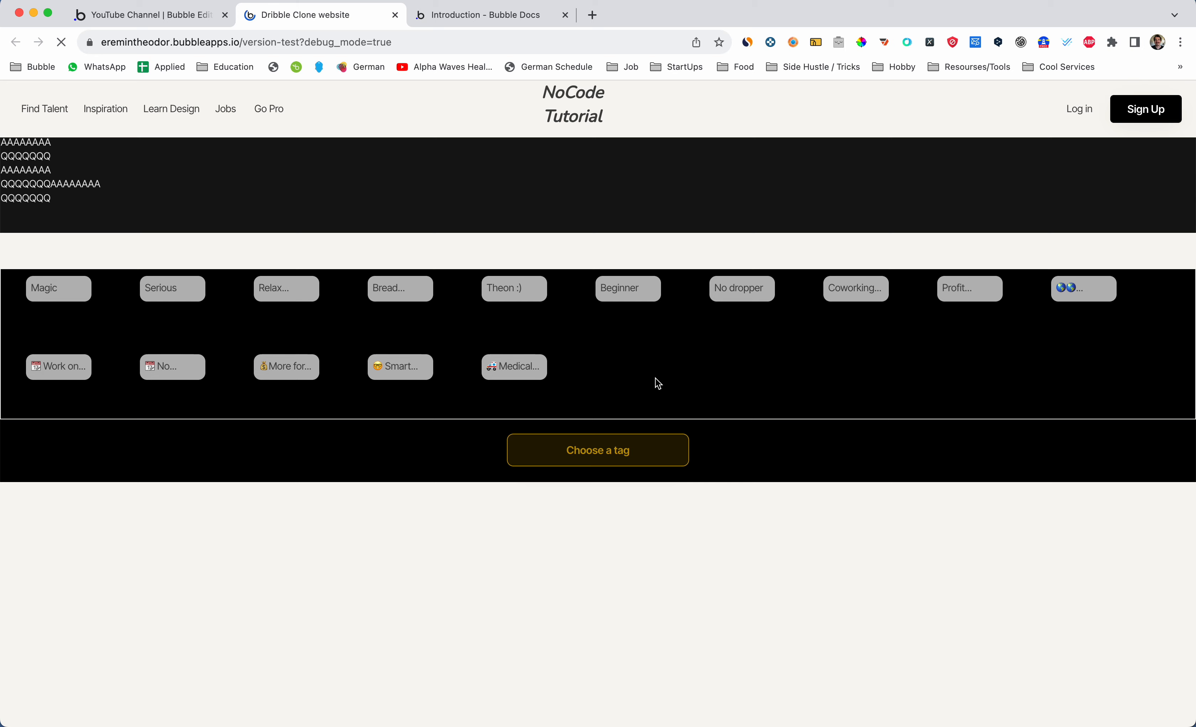
key("super+1")
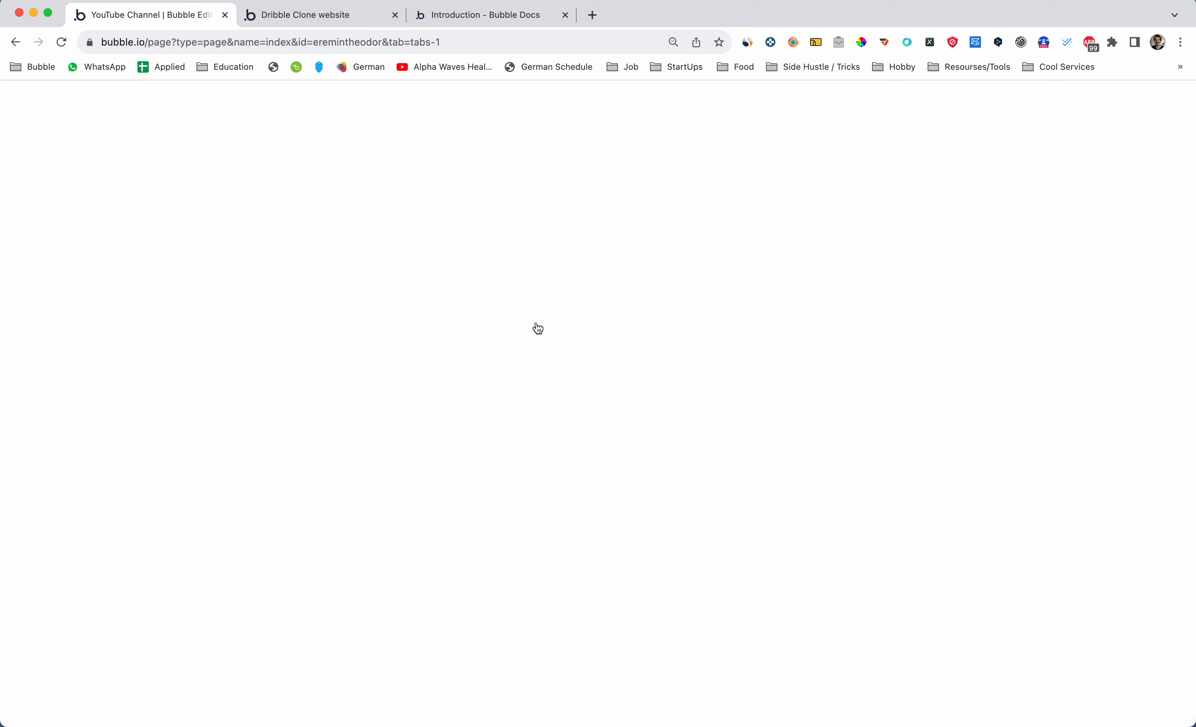
Look through the tag text's appearance settings and reload the website preview to check the tags' text alignment
scroll(565, 352, "up", 2)
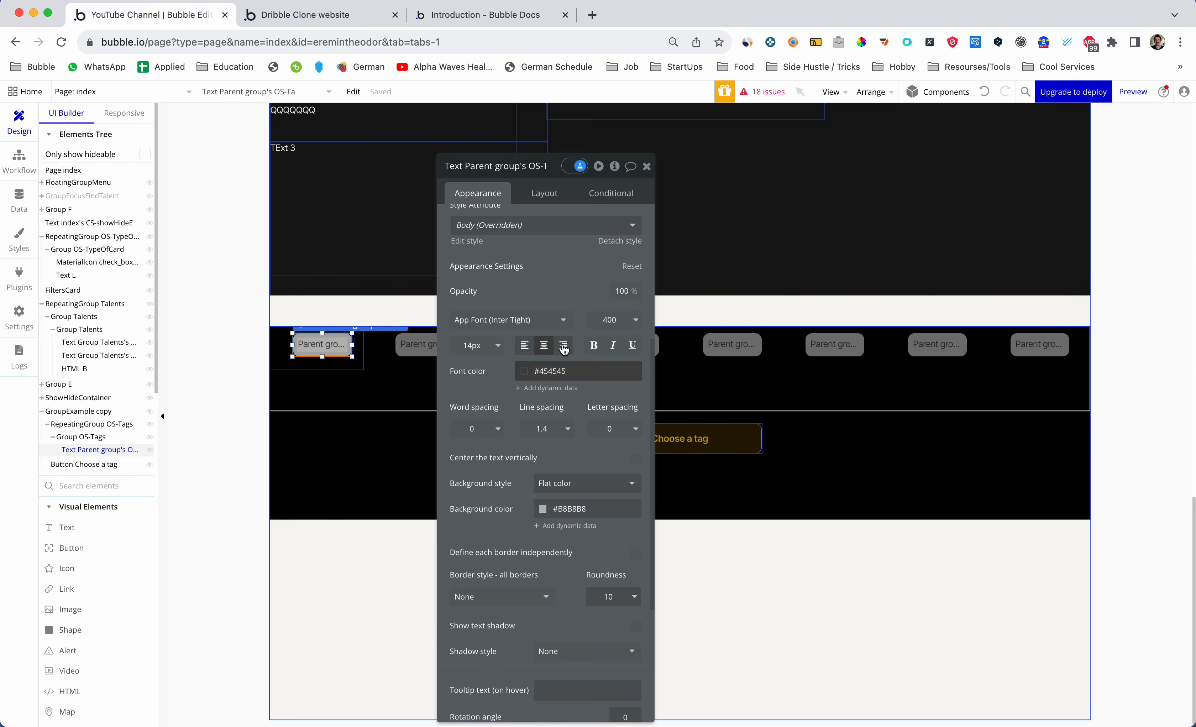
scroll(555, 346, "up", 4)
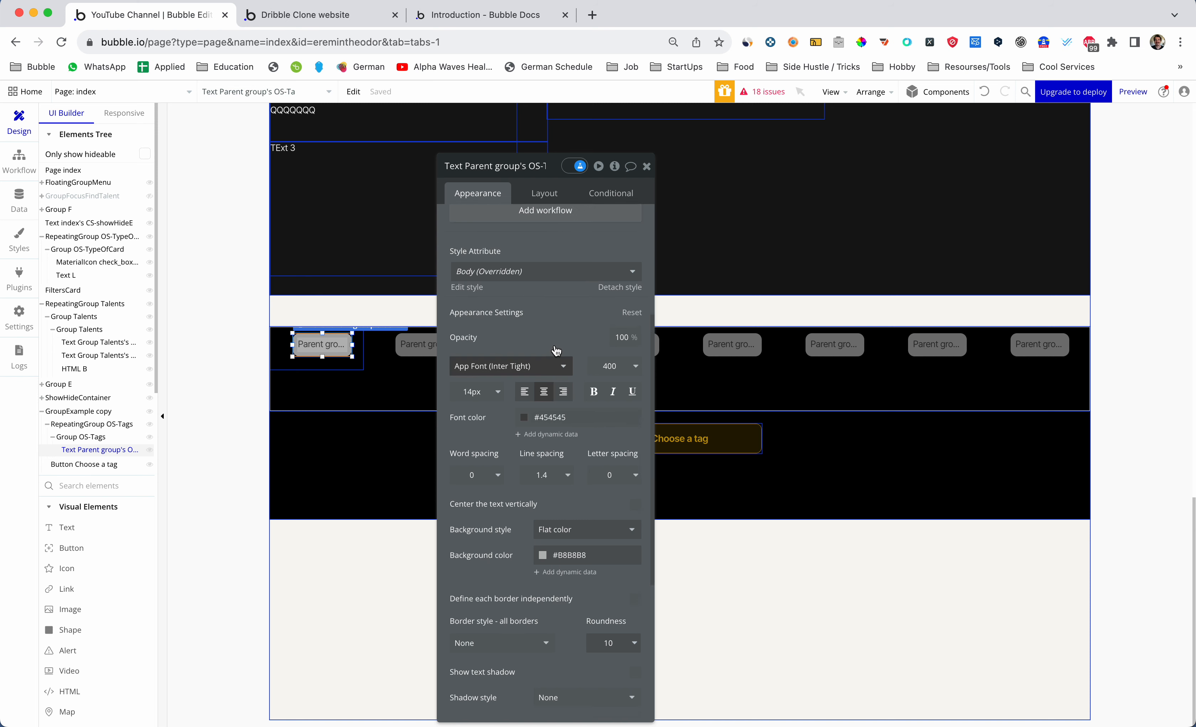
scroll(547, 362, "up", 1)
scroll(547, 362, "up", 1)
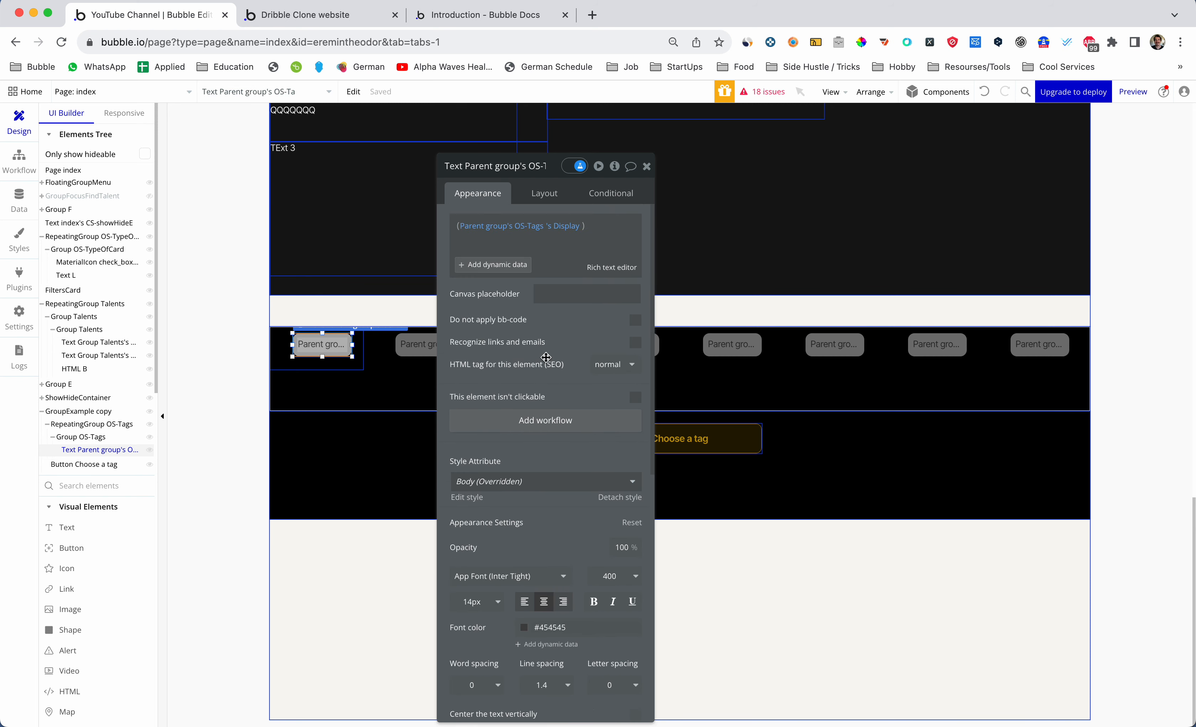
scroll(541, 342, "down", 5)
scroll(540, 332, "down", 8)
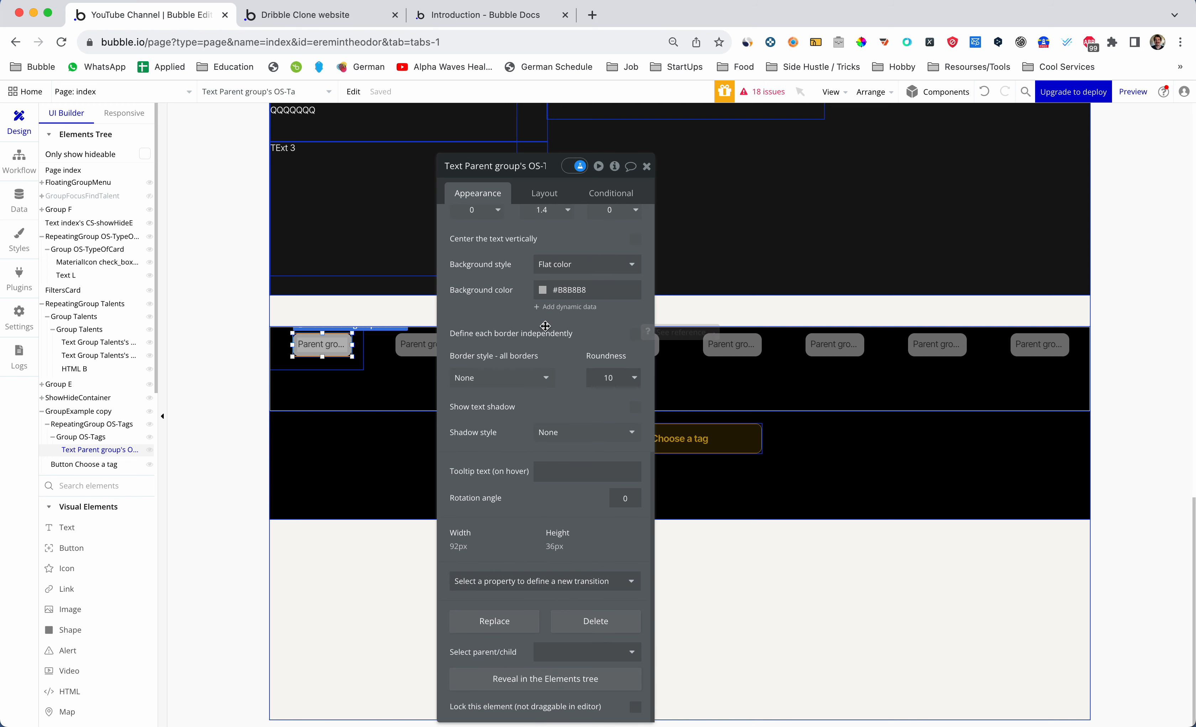
key("super+2")
key("super+r")
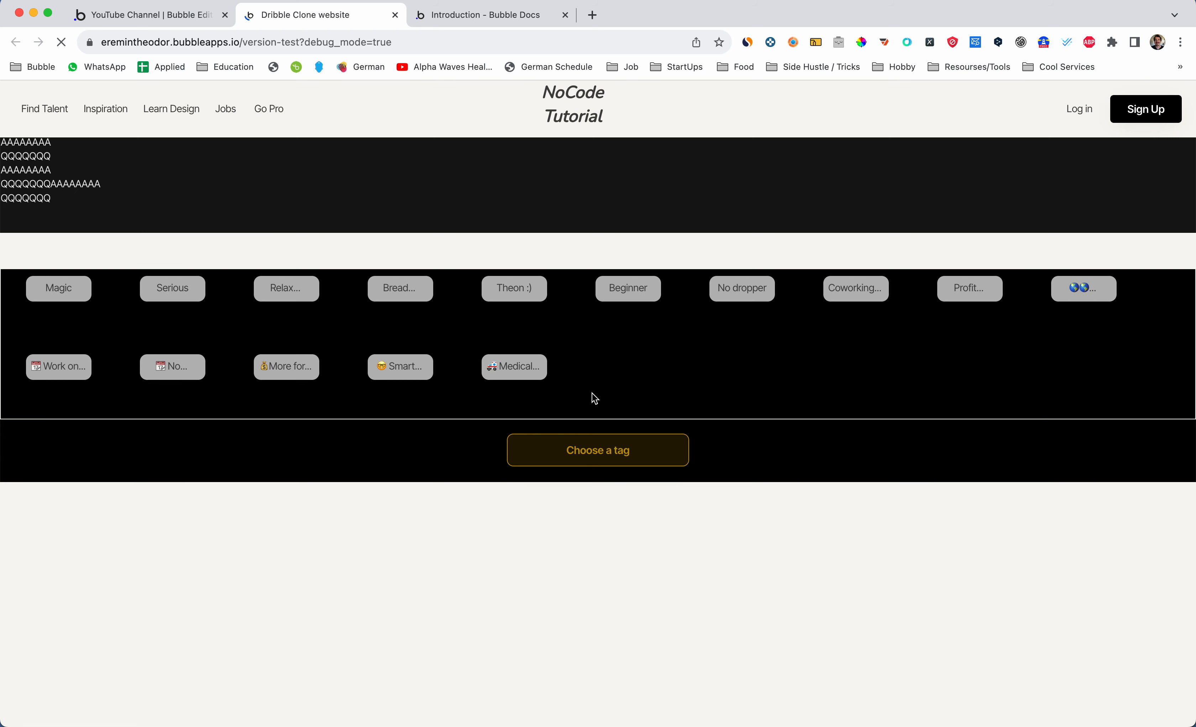
scroll(603, 387, "down", 4)
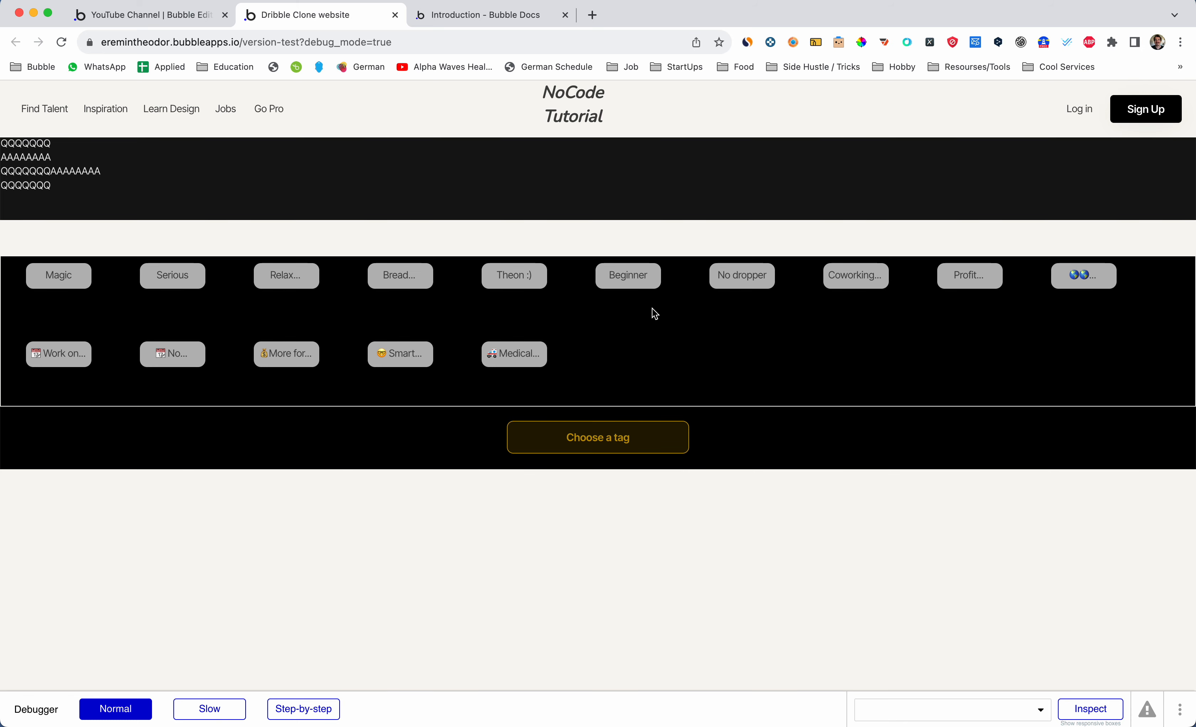
Examine the individual tags in the website preview, then return to the editor and close the tag text's property editor
key("ctrl+shift+Tab")
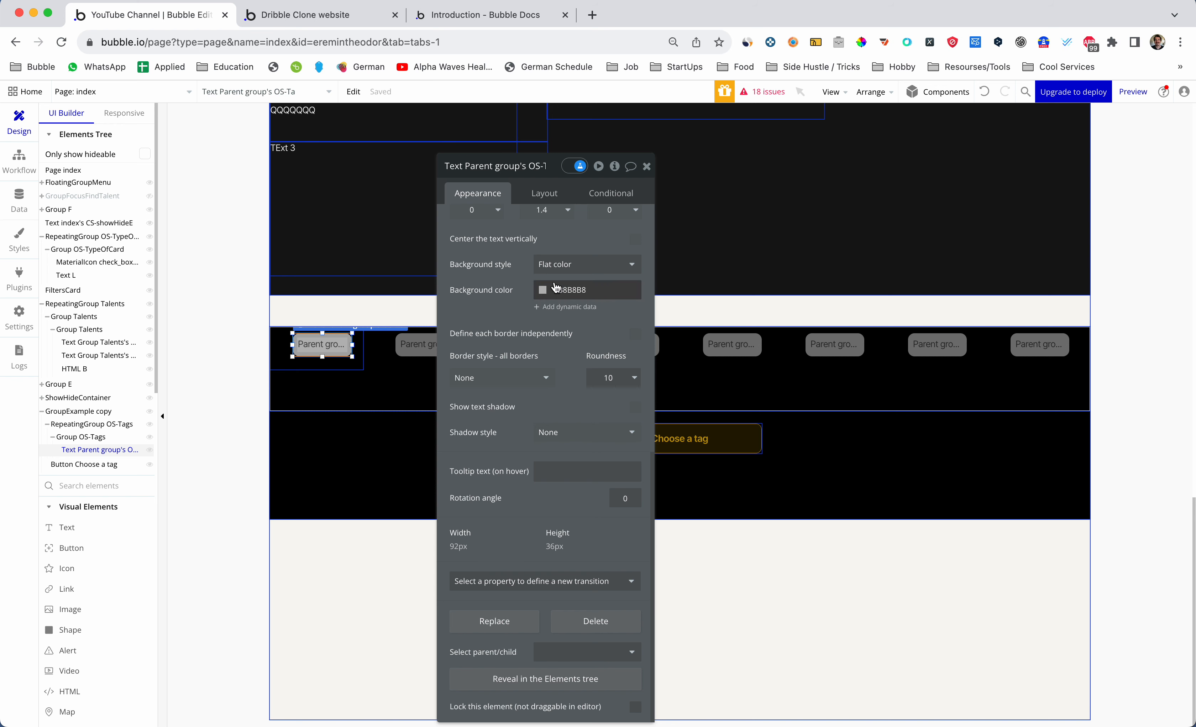
key("ctrl+Tab")
left_click(408, 280)
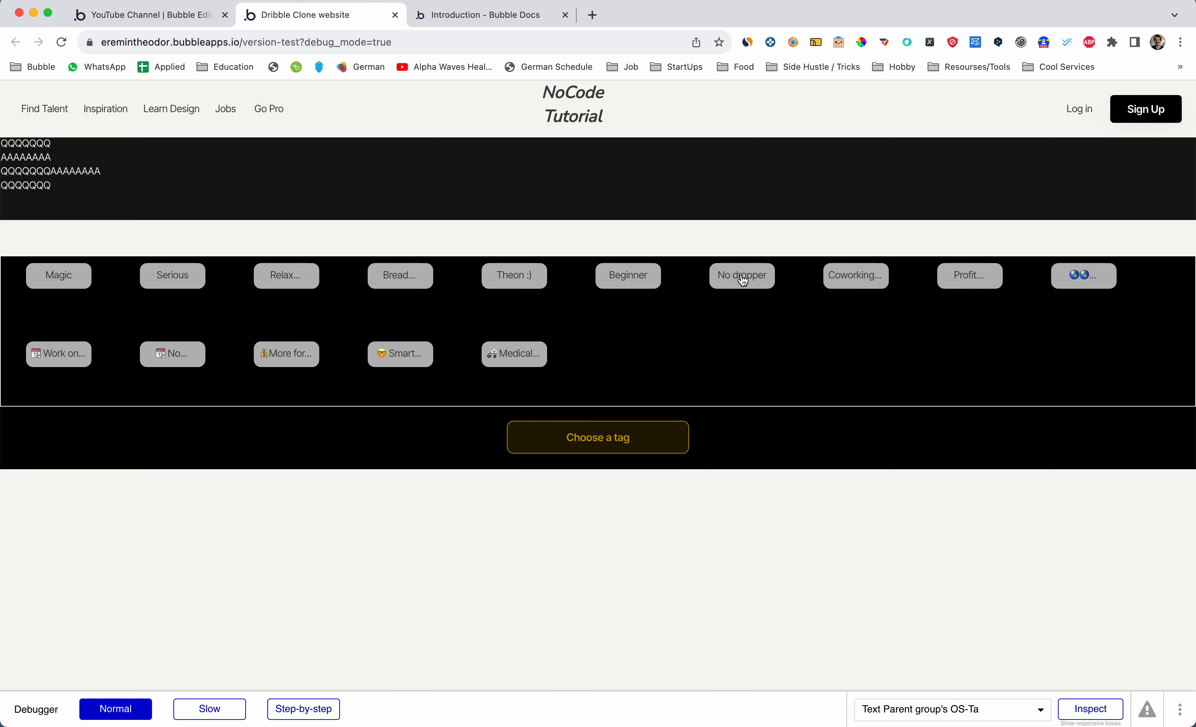
key("ctrl+shift+Tab")
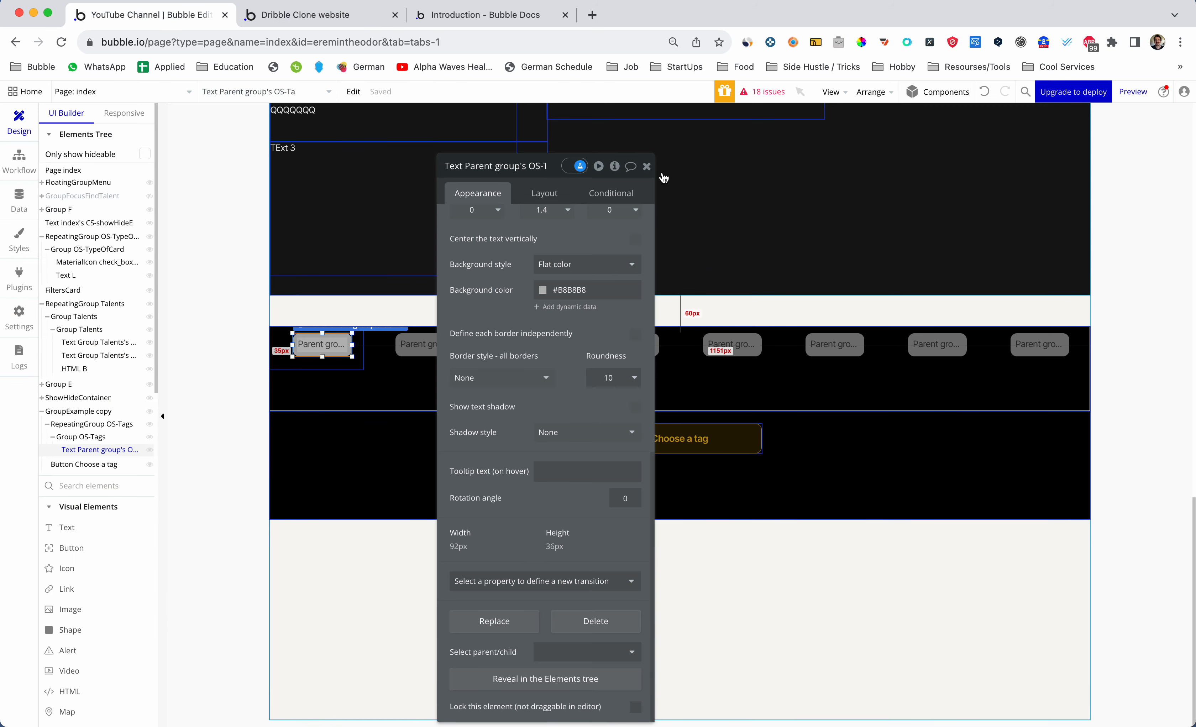
left_click(648, 170)
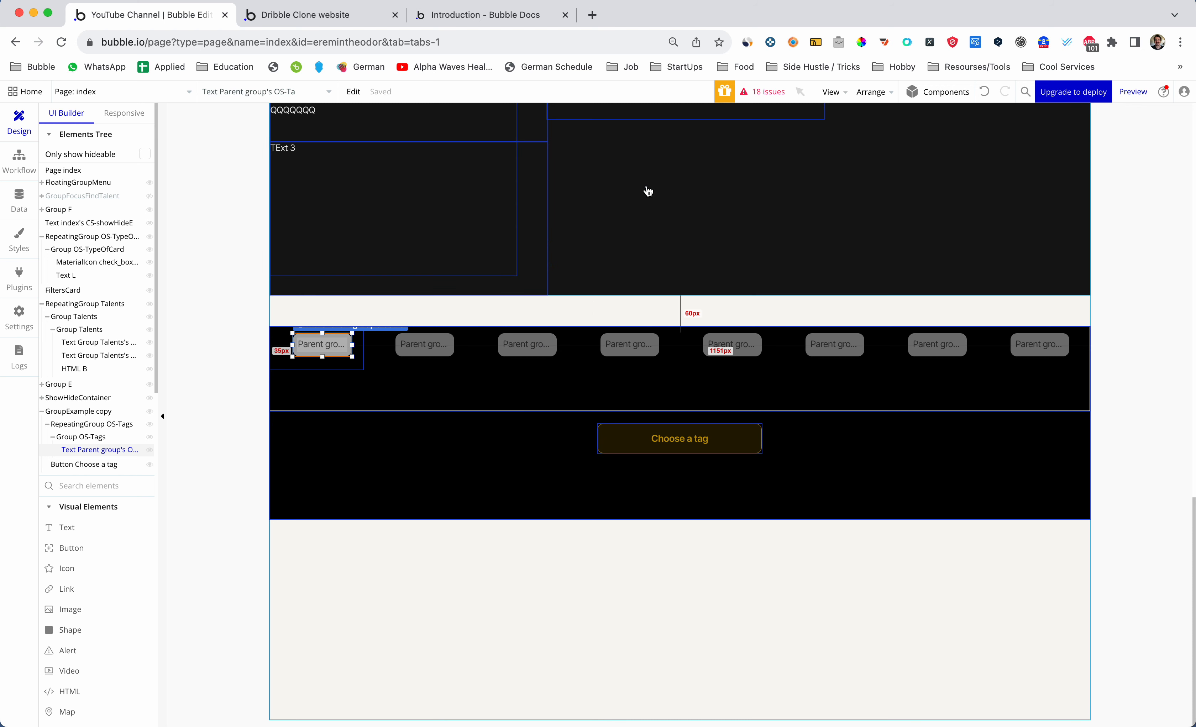
Create a custom state named CS-listOfTags of type OS-Tags on the index page
scroll(419, 364, "up", 10)
scroll(420, 364, "down", 10)
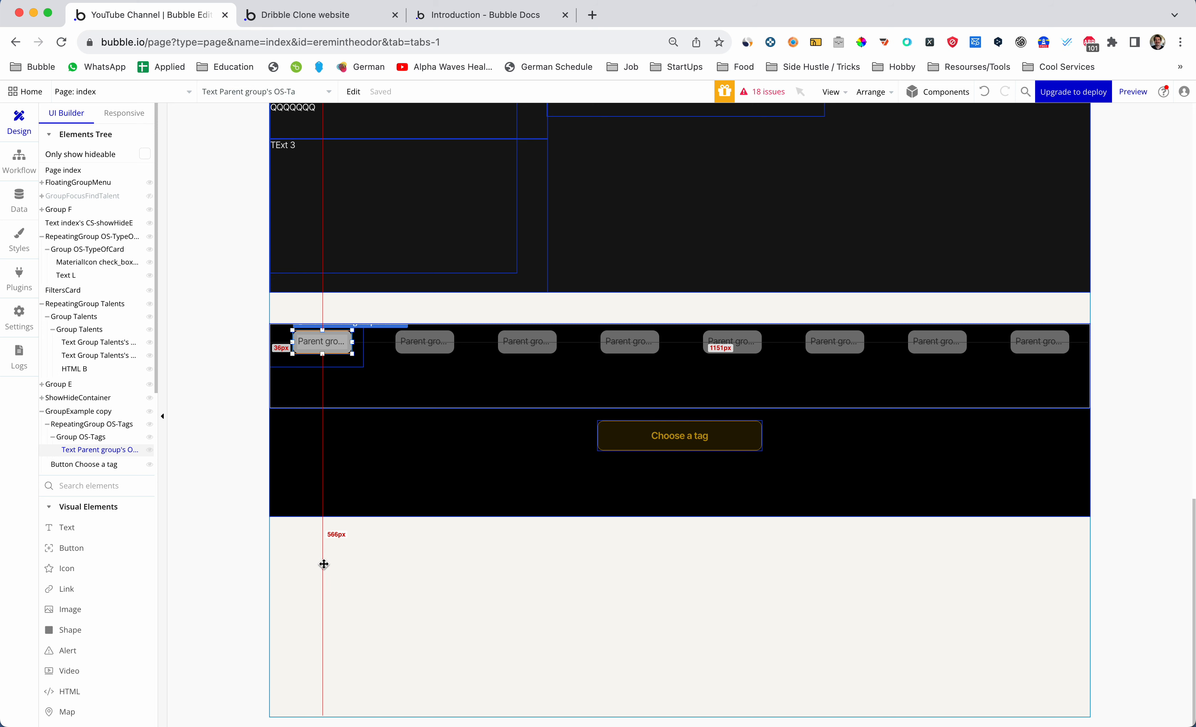
double_click(324, 564)
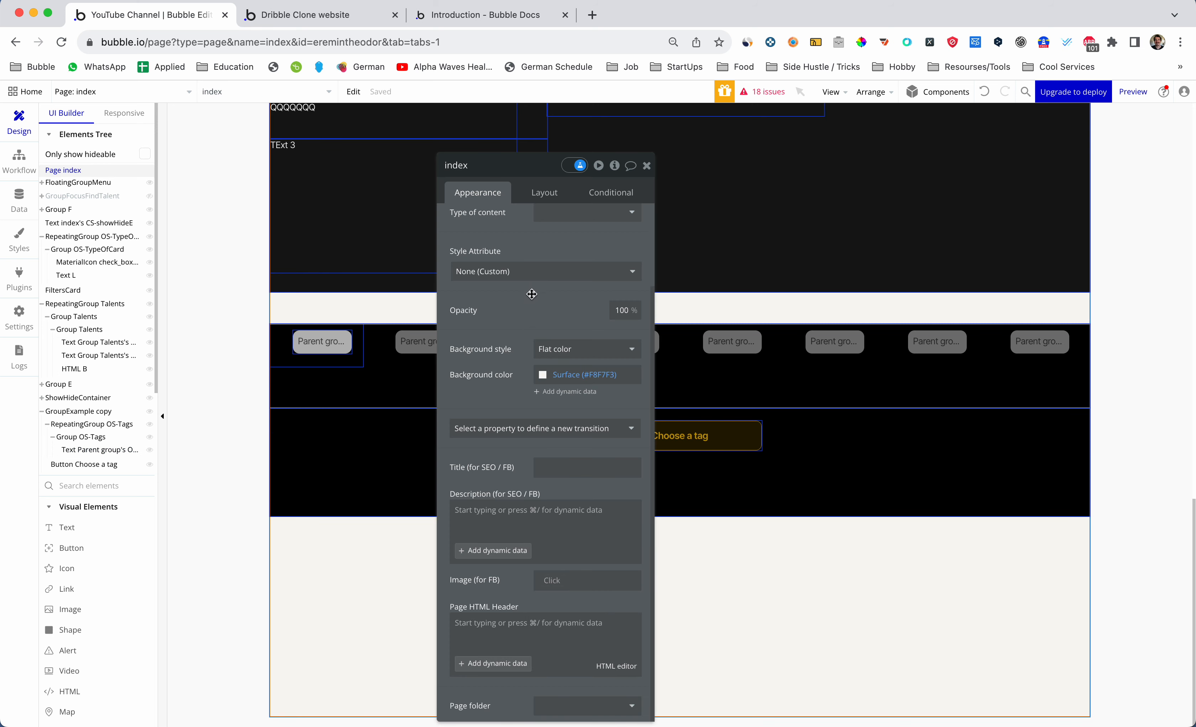
left_click(615, 168)
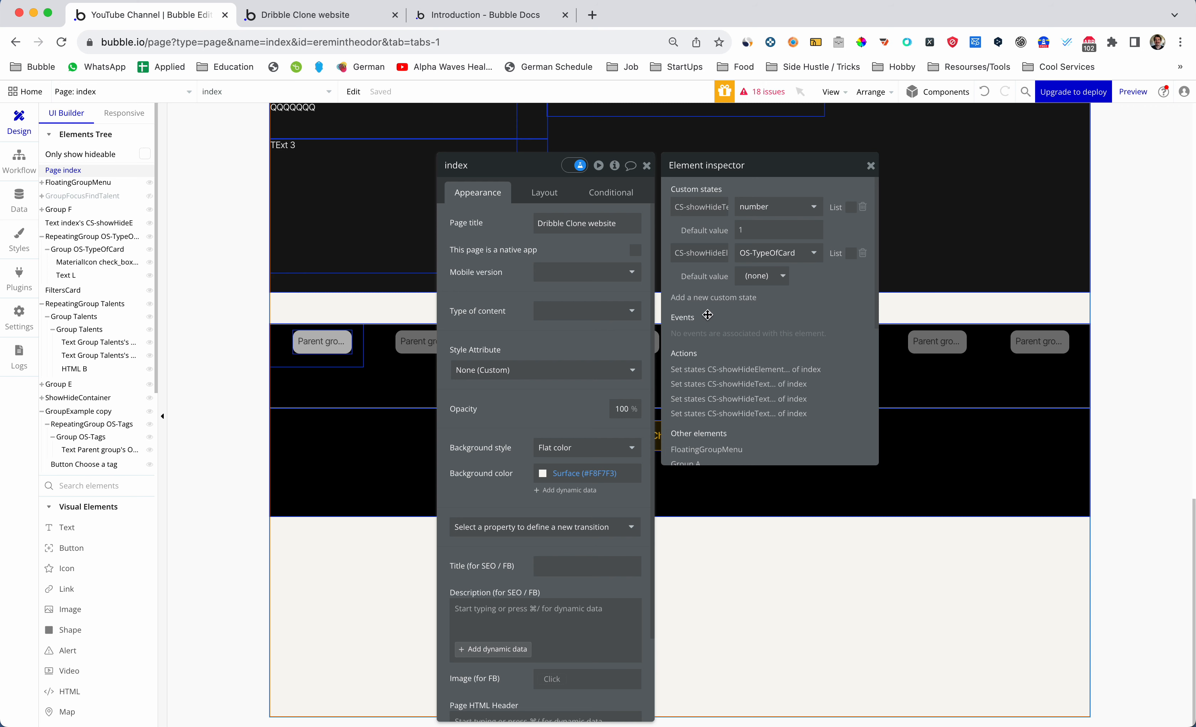
left_click(710, 297)
type("CS-listOfTags")
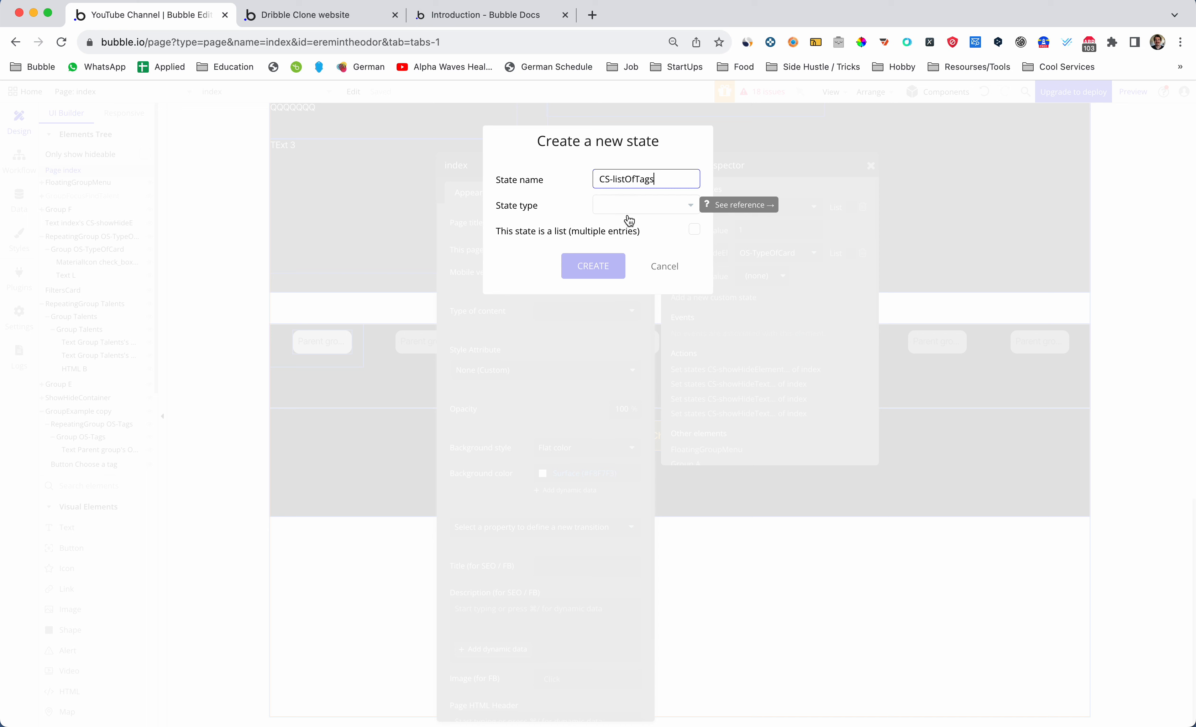
left_click(630, 208)
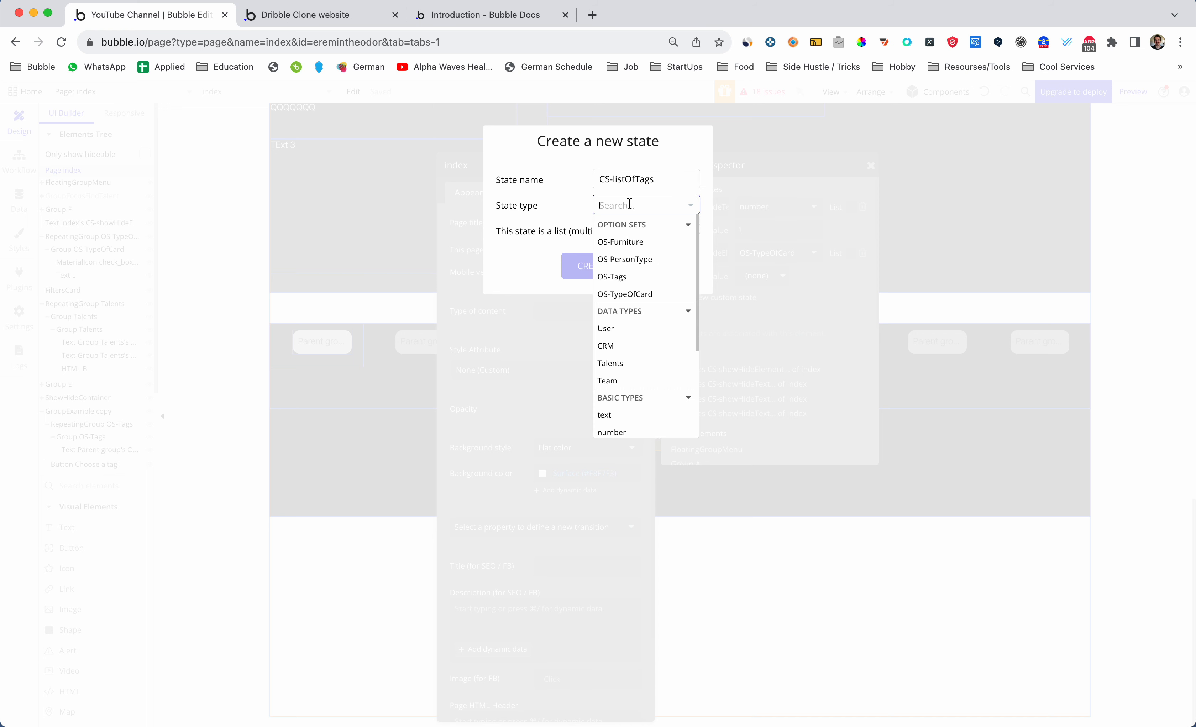
left_click(629, 279)
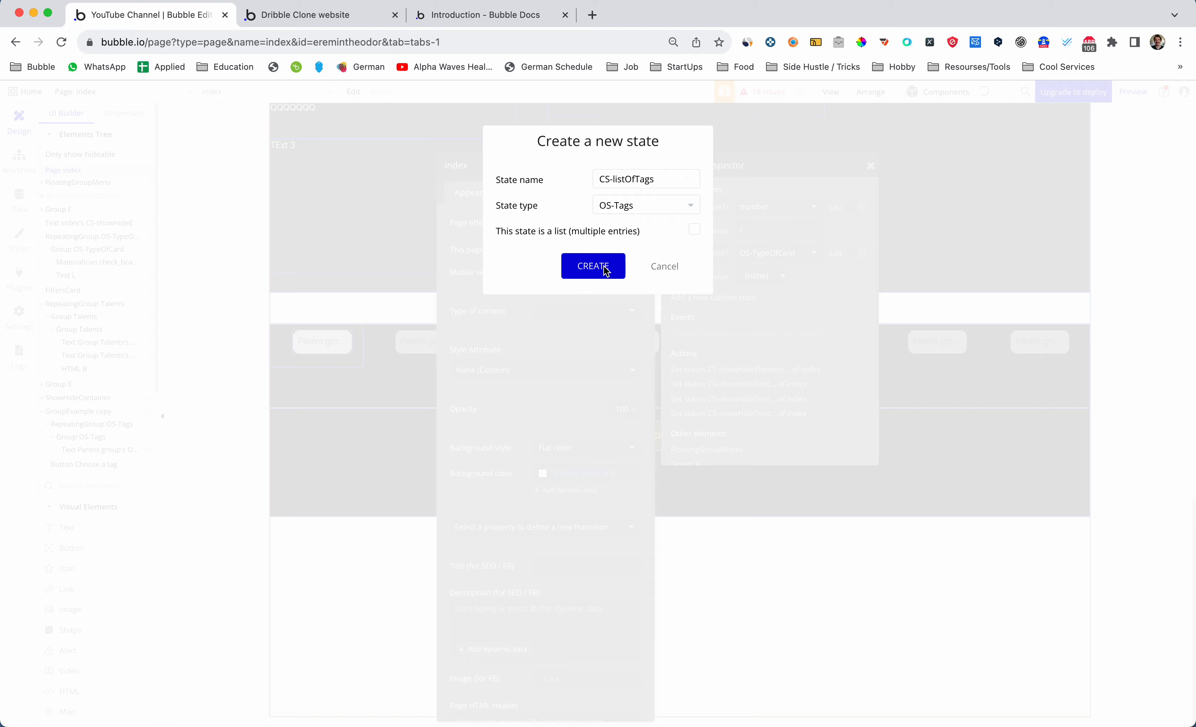
left_click(593, 266)
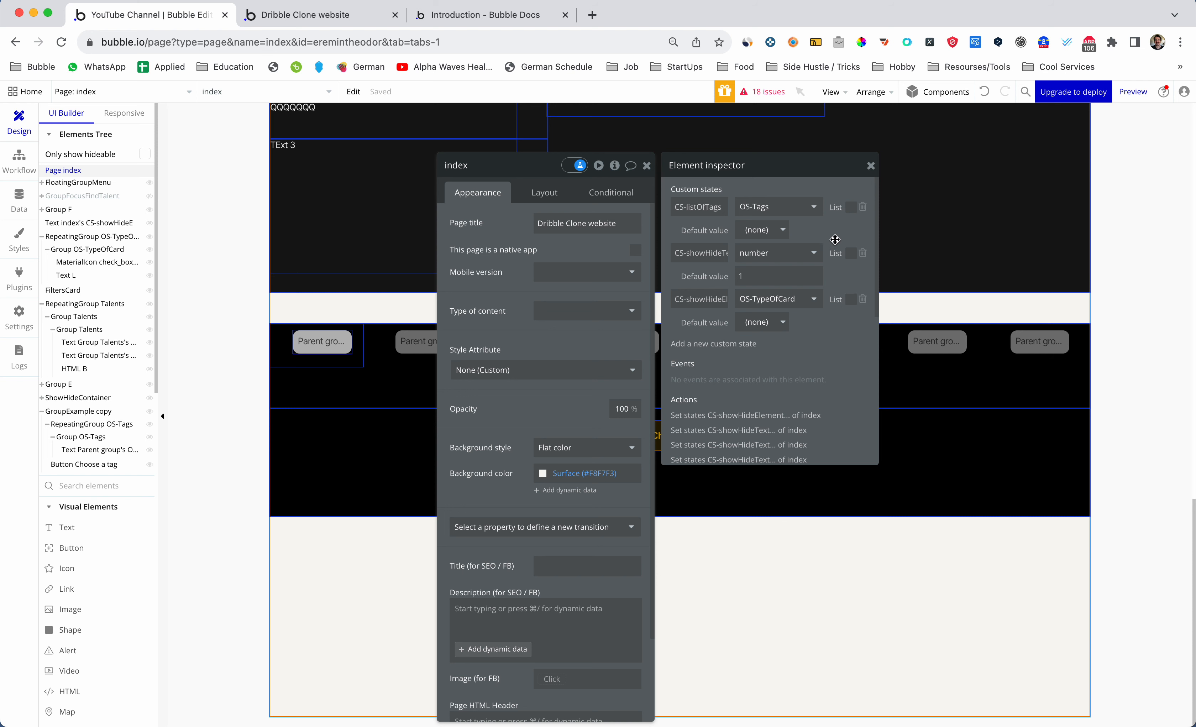
Close the index page's inspector and property editor, and open the click workflow of Group OS-Tags to examine it
left_click(871, 165)
left_click(647, 167)
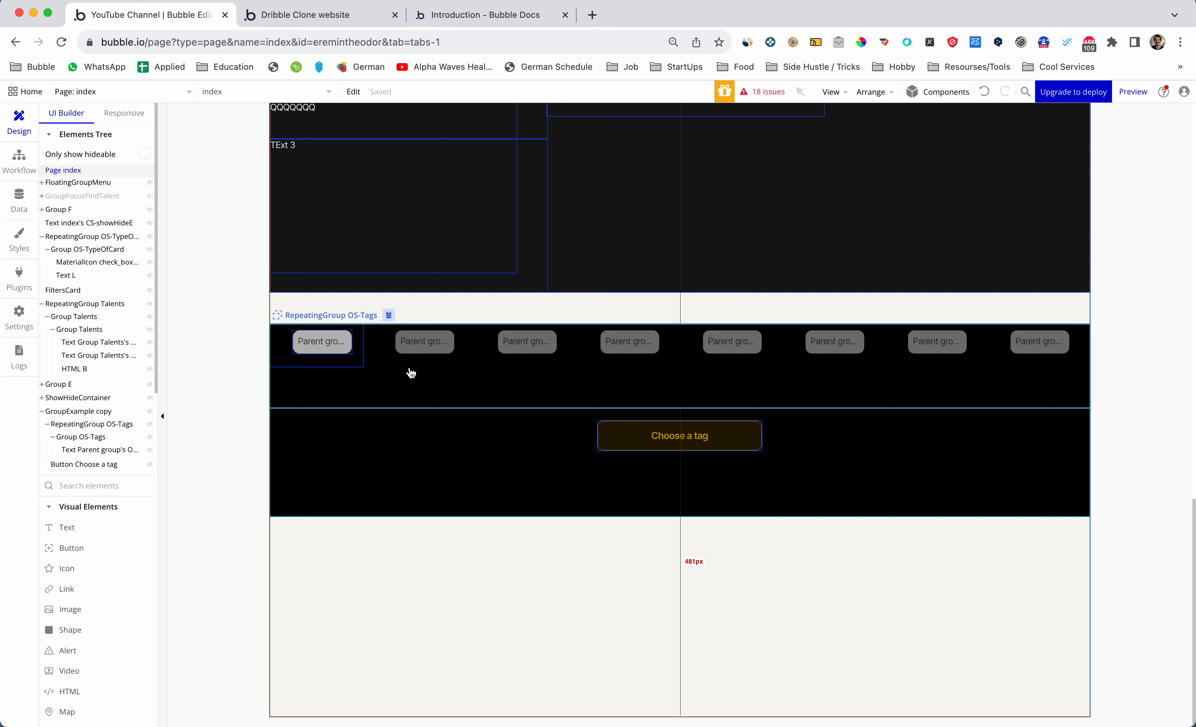
double_click(324, 345)
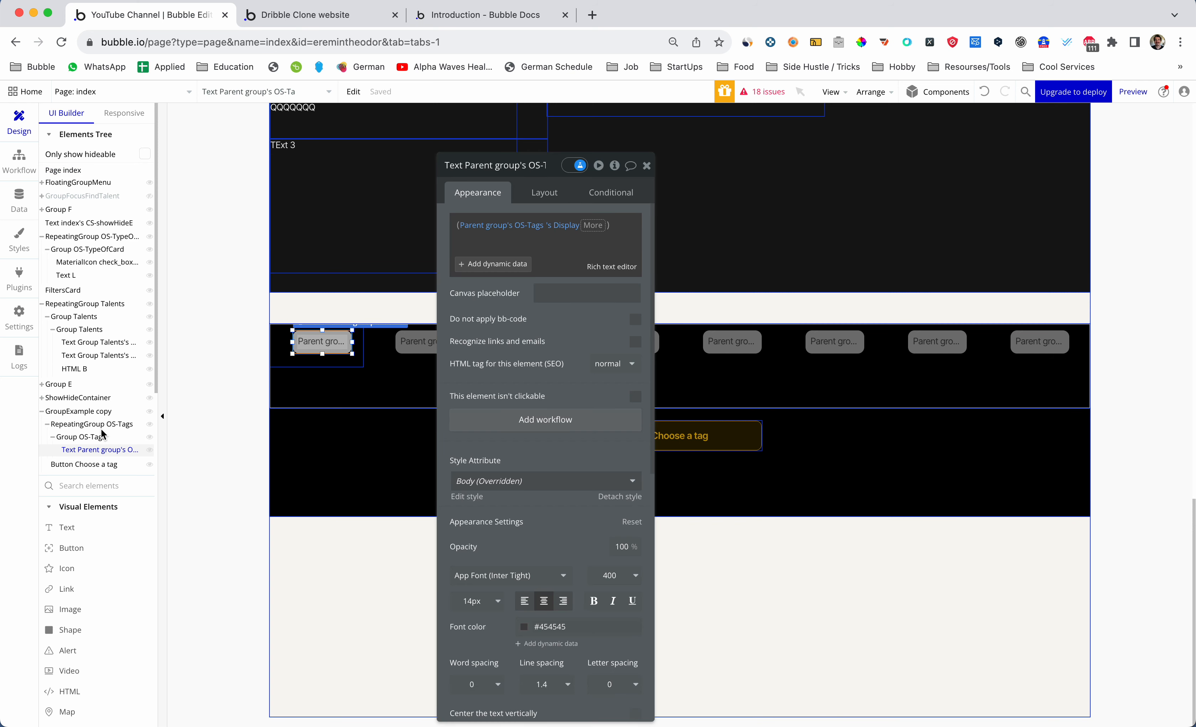
left_click(95, 440)
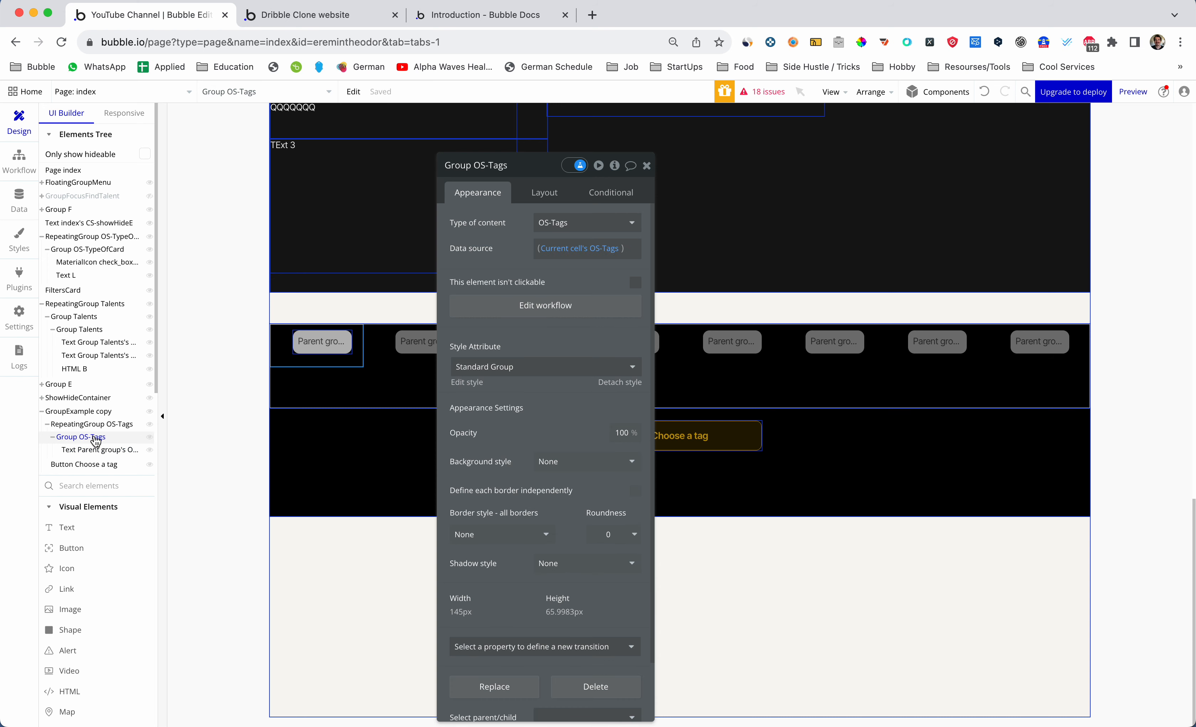
left_click(534, 309)
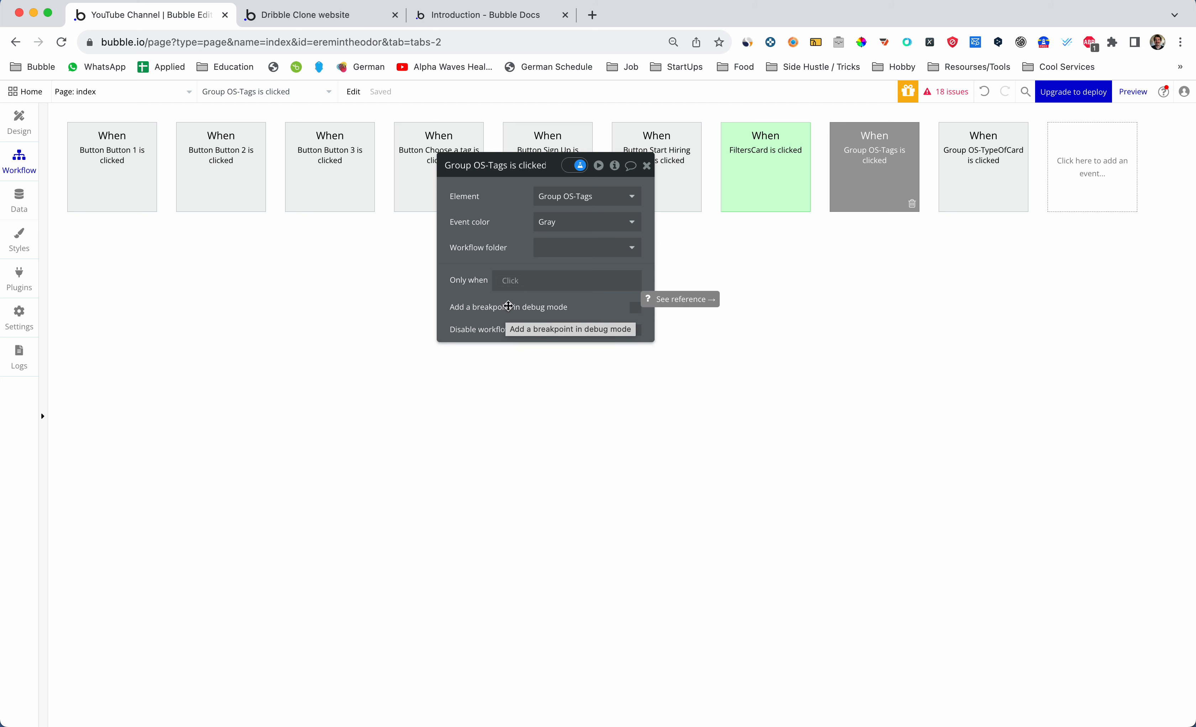
left_click_drag(549, 168, 657, 333)
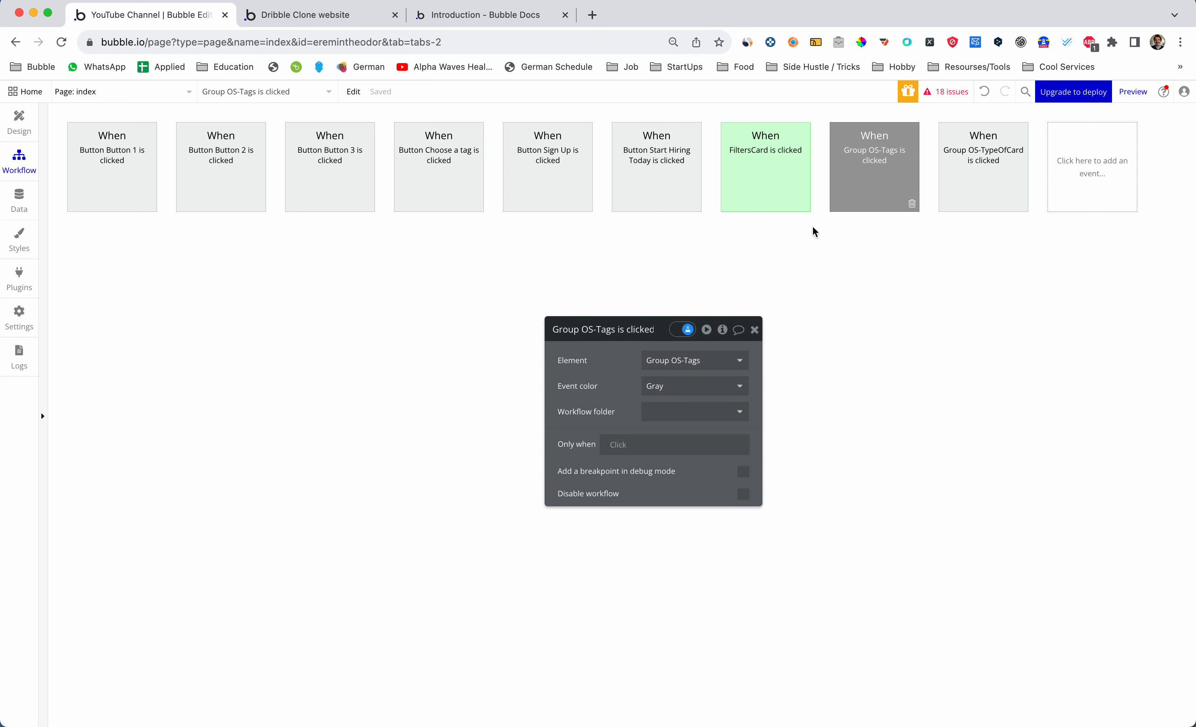
mouse_move(874, 176)
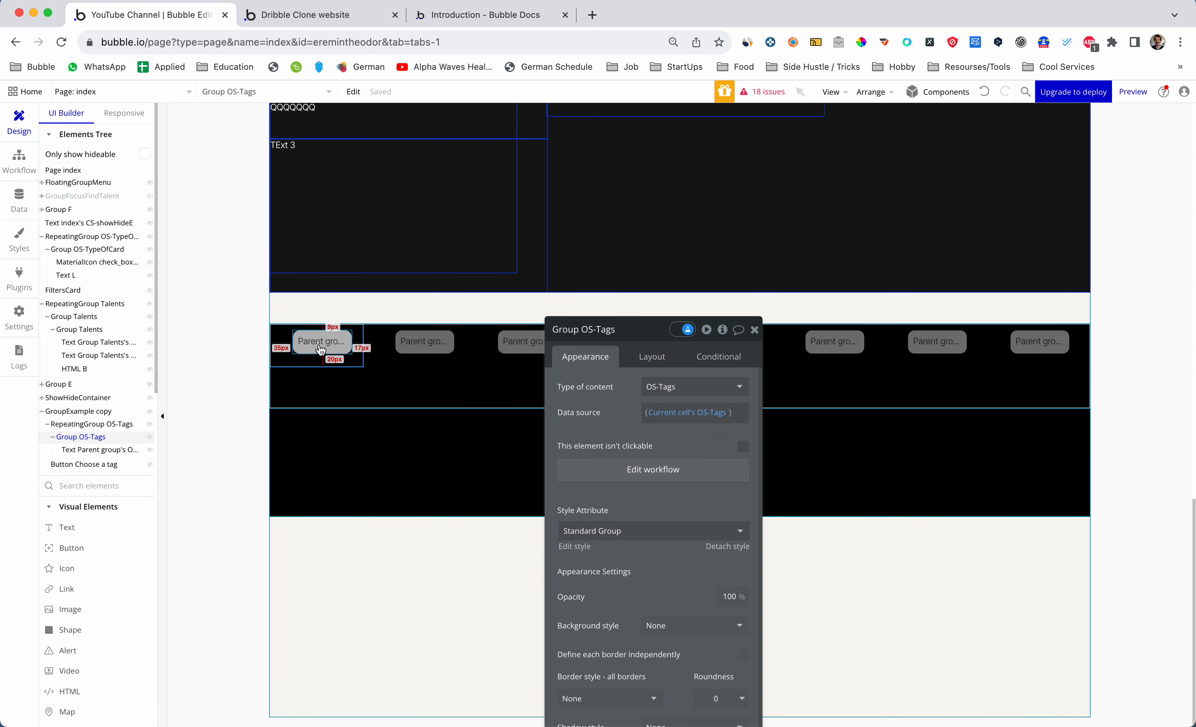
right_click(319, 344)
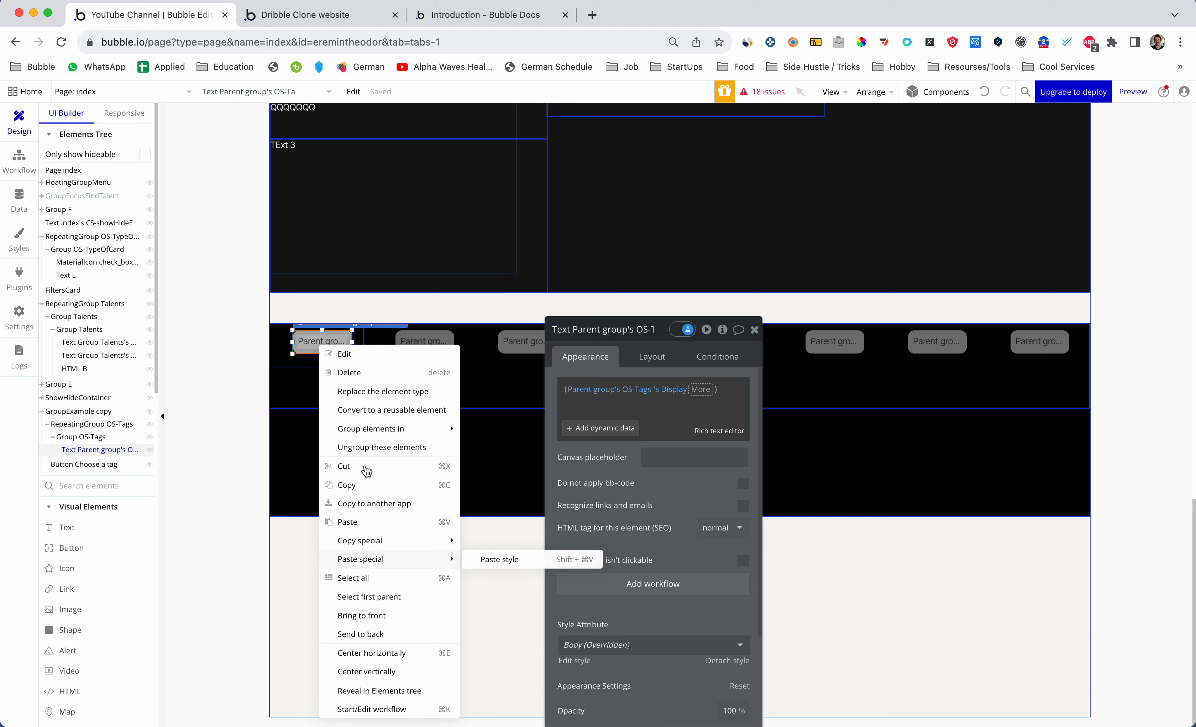
left_click(304, 344)
left_click_drag(656, 324, 664, 258)
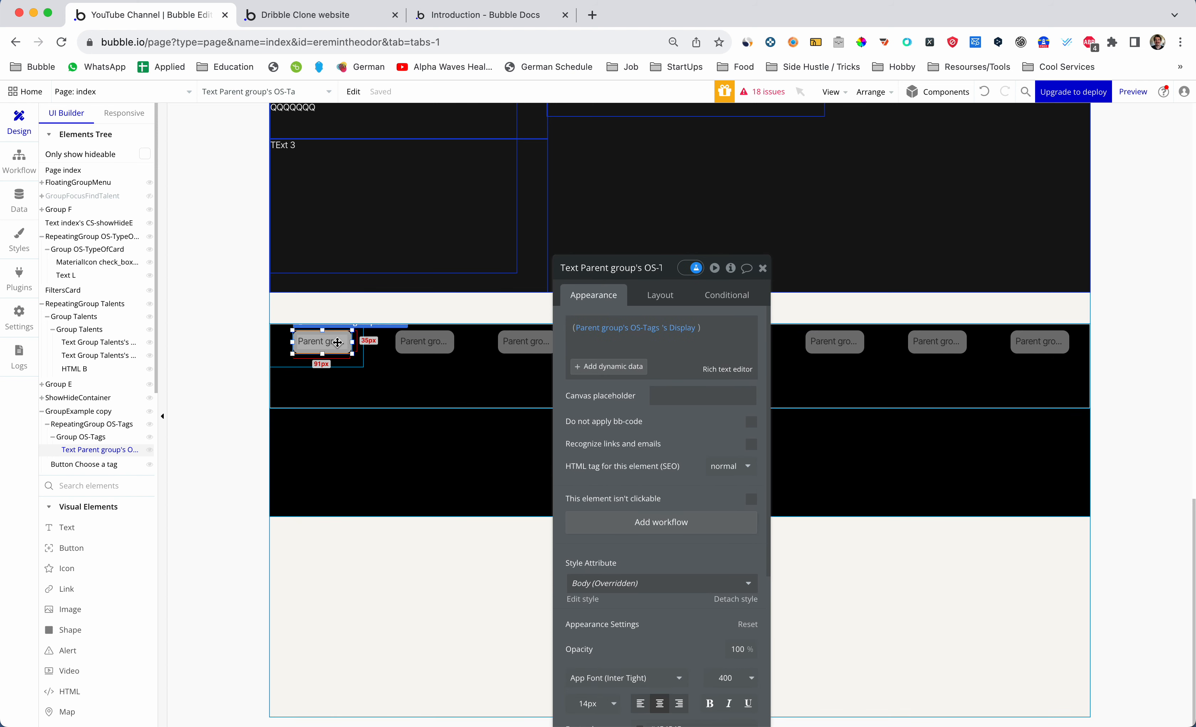
left_click(678, 522)
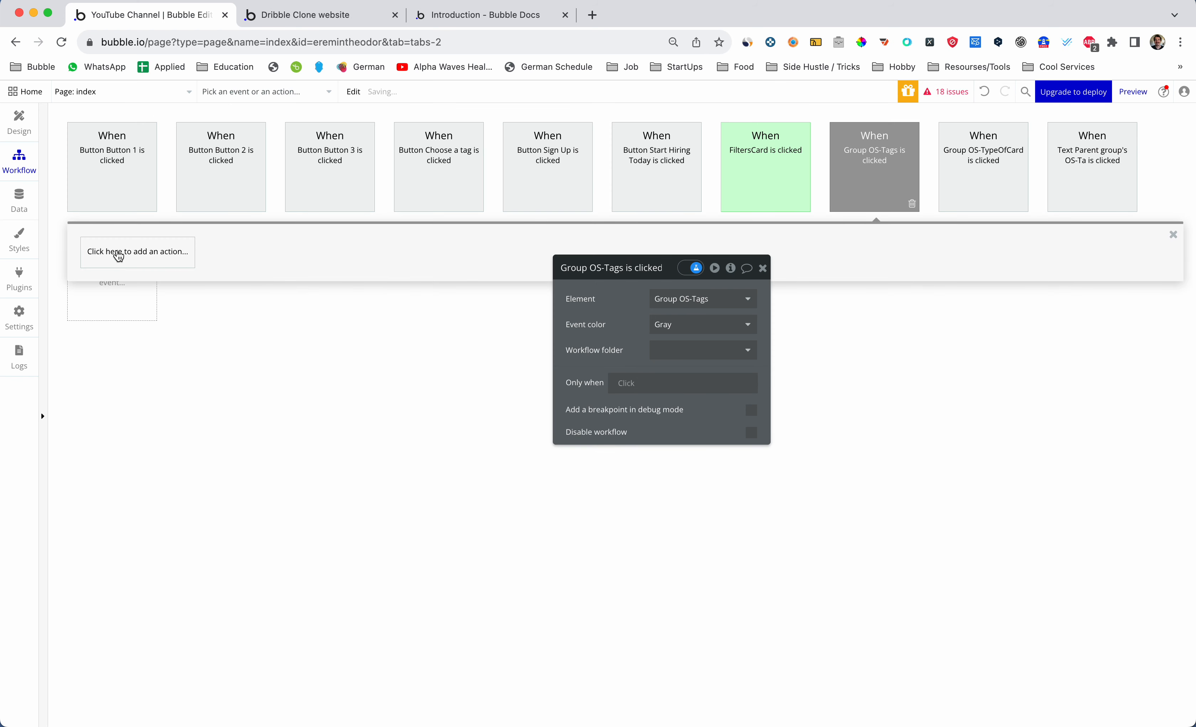
left_click(118, 253)
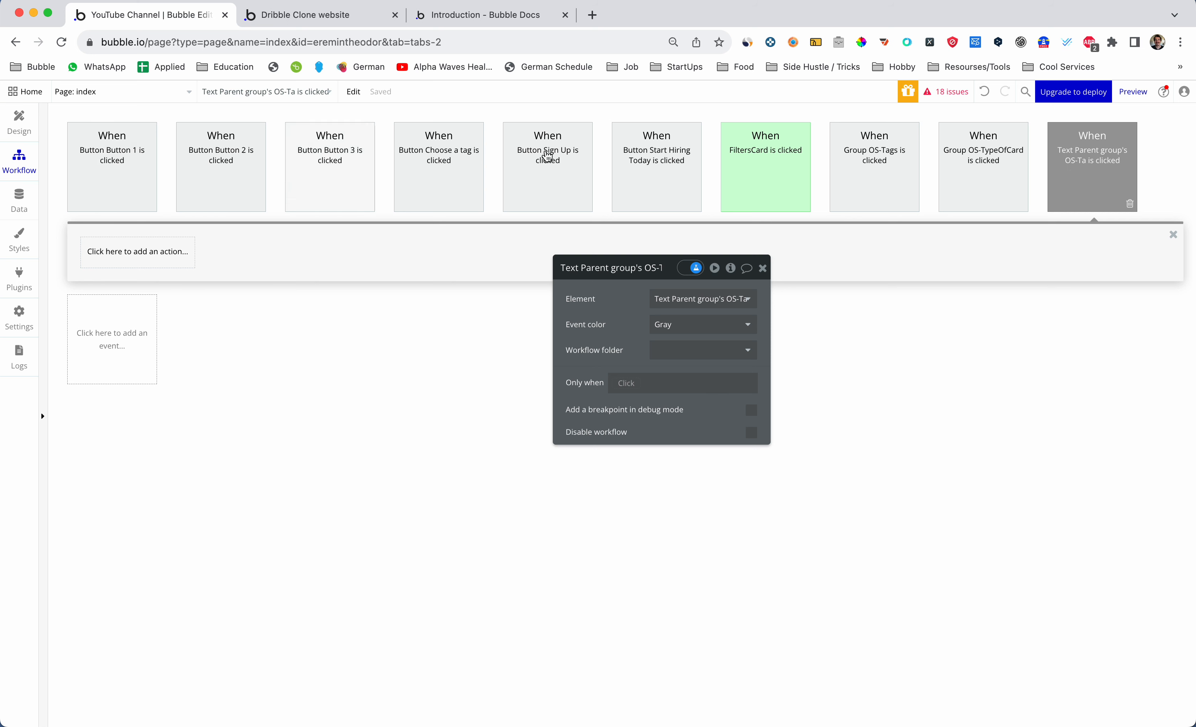
left_click(1129, 204)
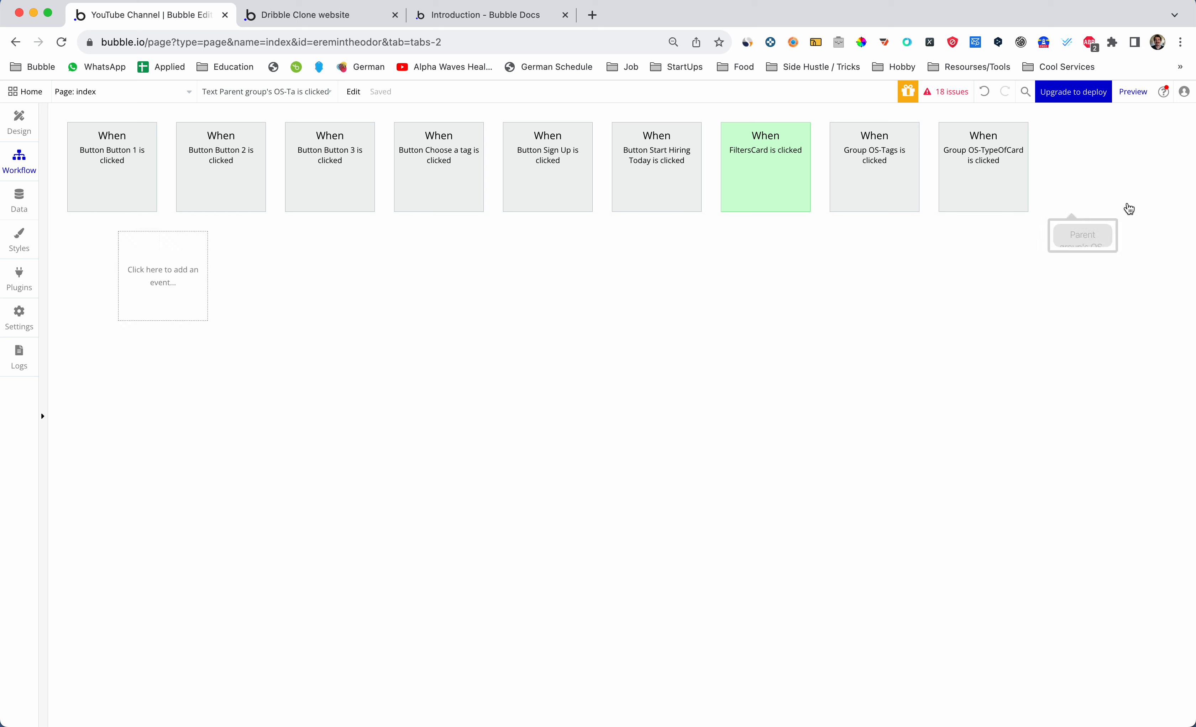
left_click(14, 128)
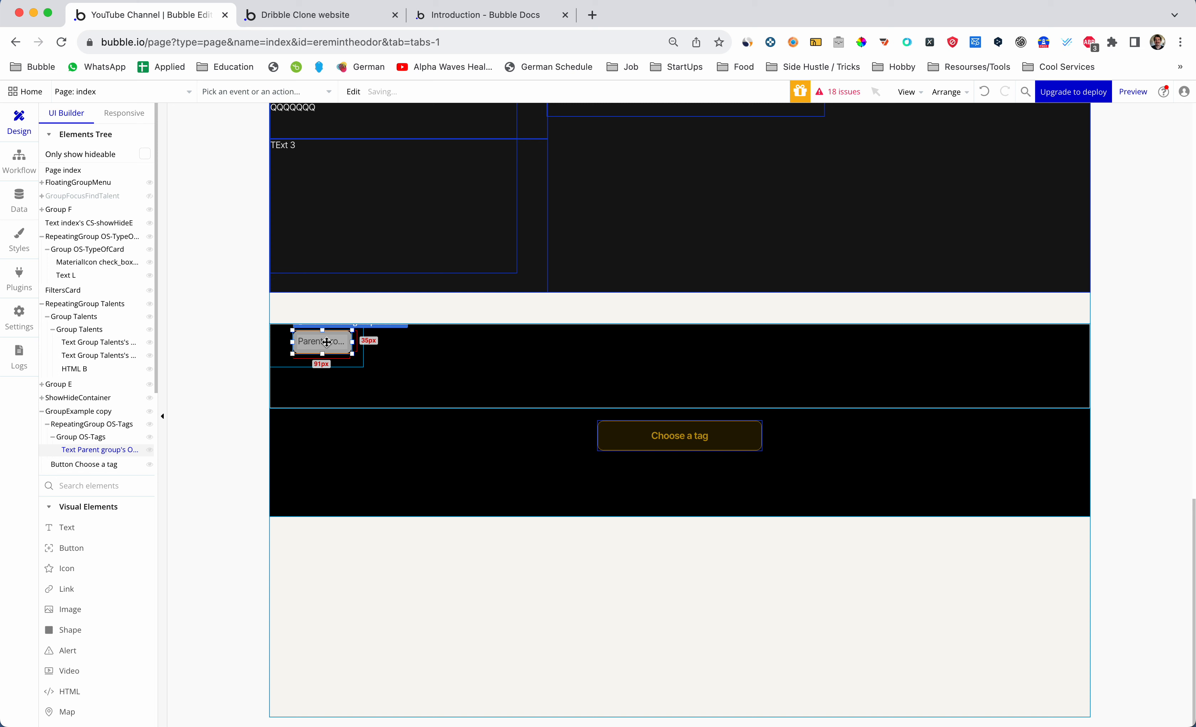
Create a click workflow for the tag text inside Group OS-Tags and reopen it after a brief look at the option sets
double_click(327, 345)
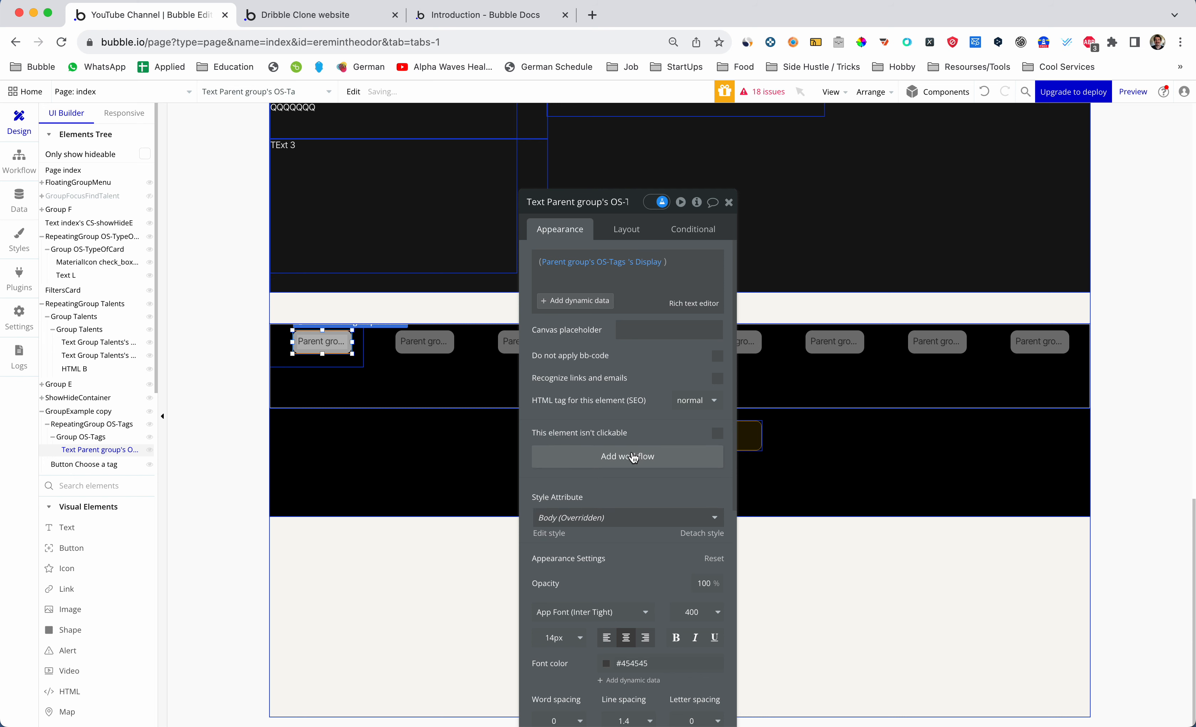
left_click(633, 458)
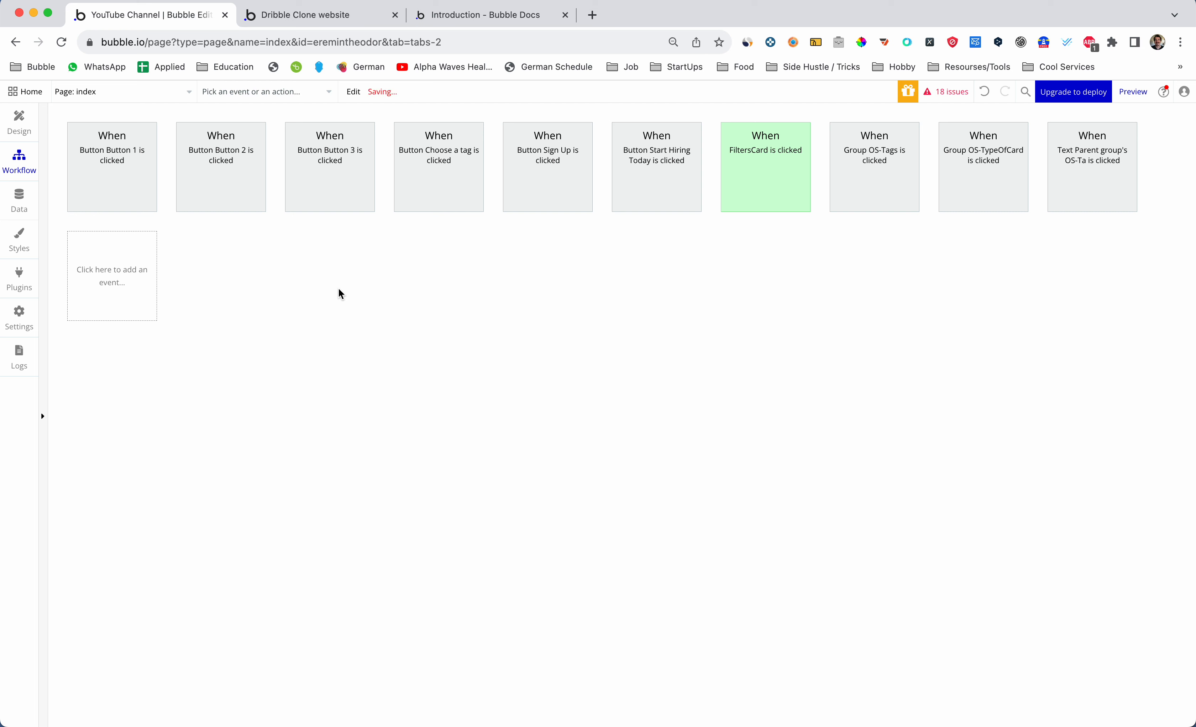
left_click(33, 129)
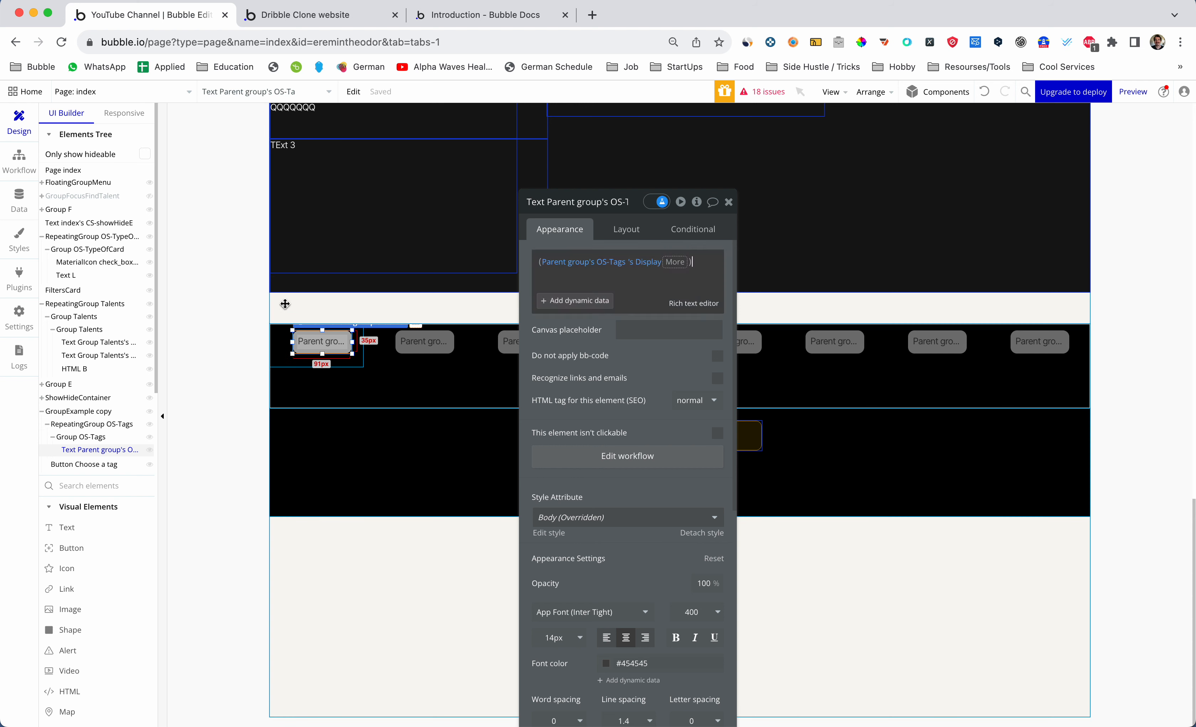
left_click(20, 196)
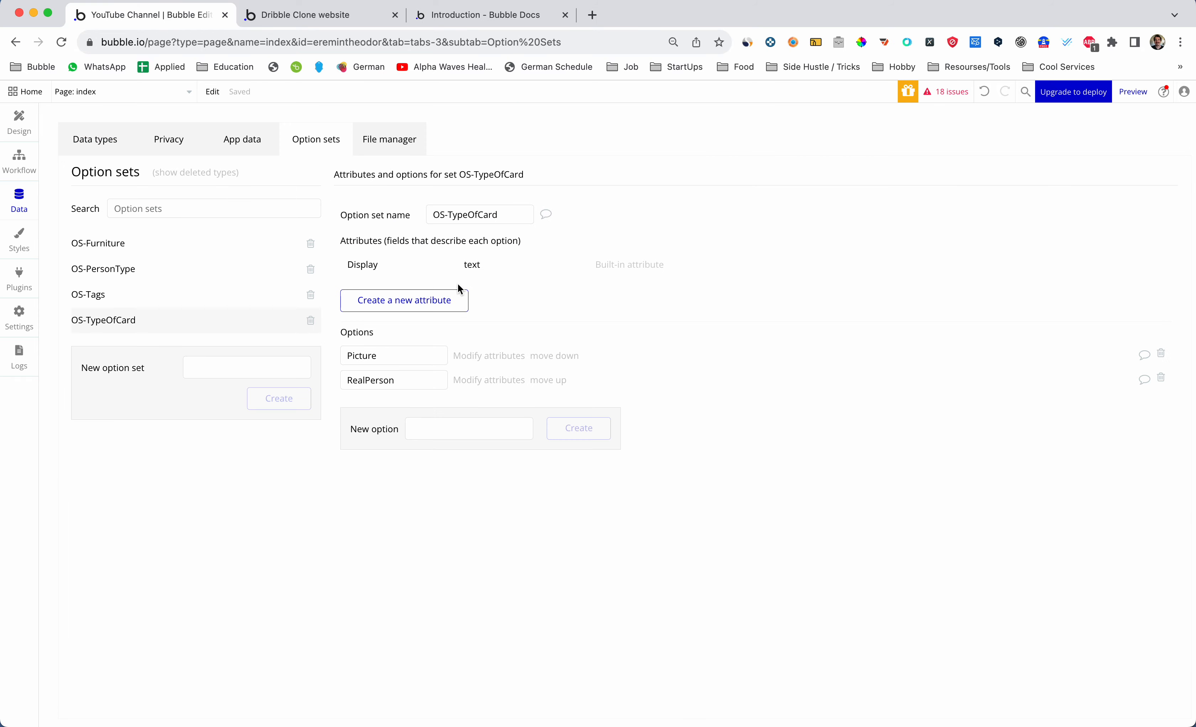
left_click(19, 161)
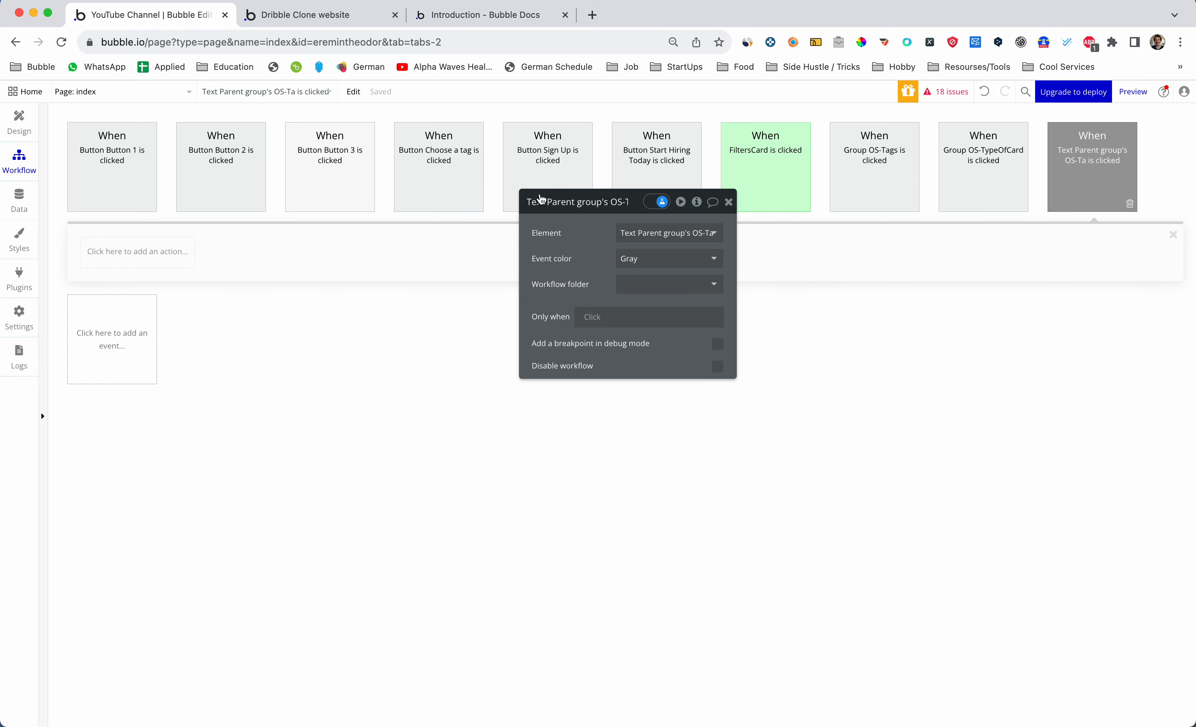
left_click(728, 202)
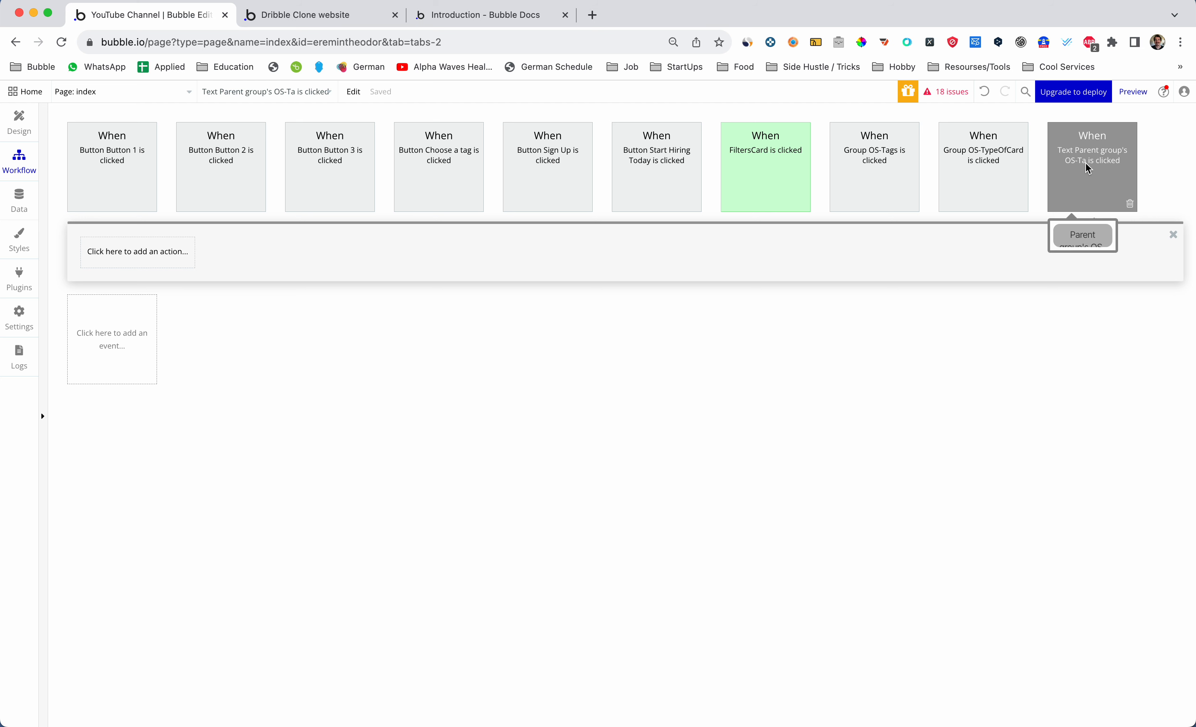
Add a Set state action to the tag text's click workflow, targeting the index element's custom state CS-listOfTags
left_click(171, 263)
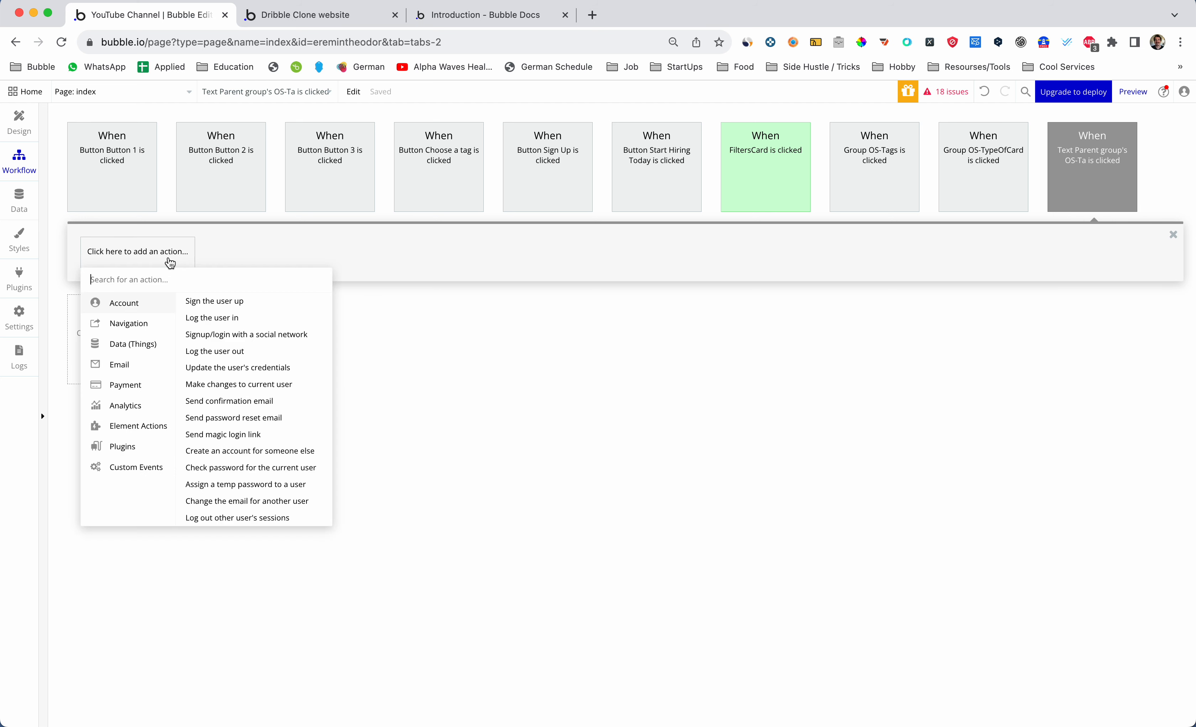
mouse_move(139, 425)
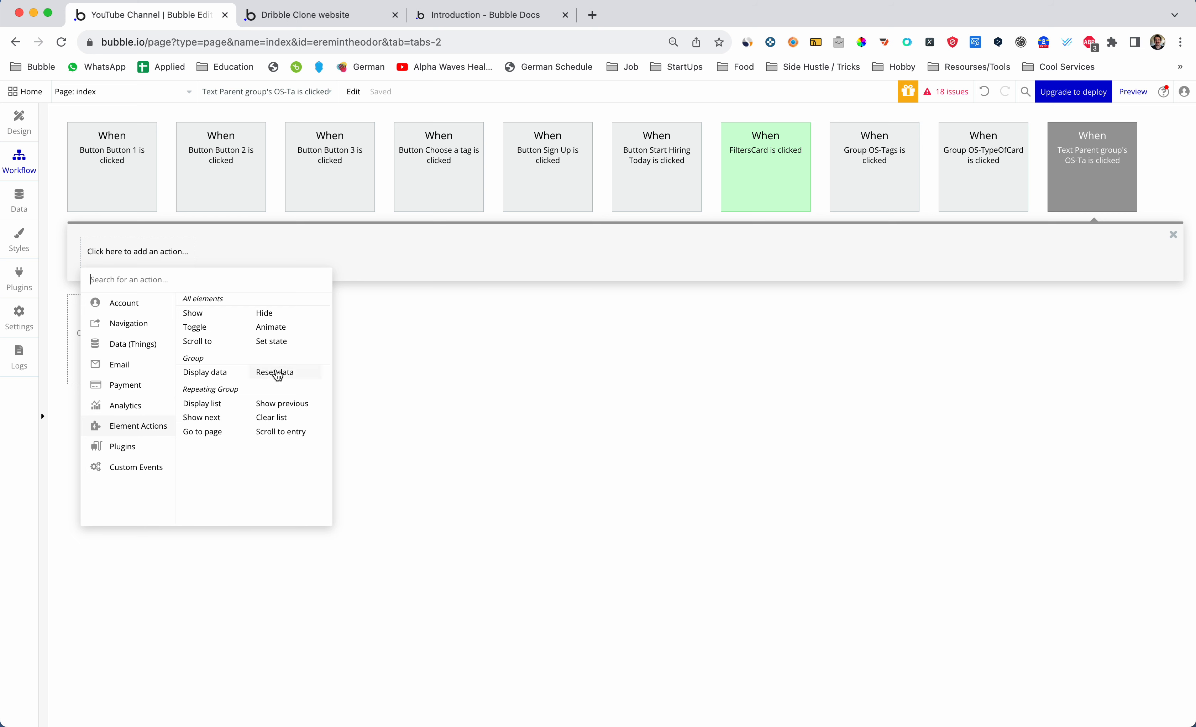
left_click(275, 345)
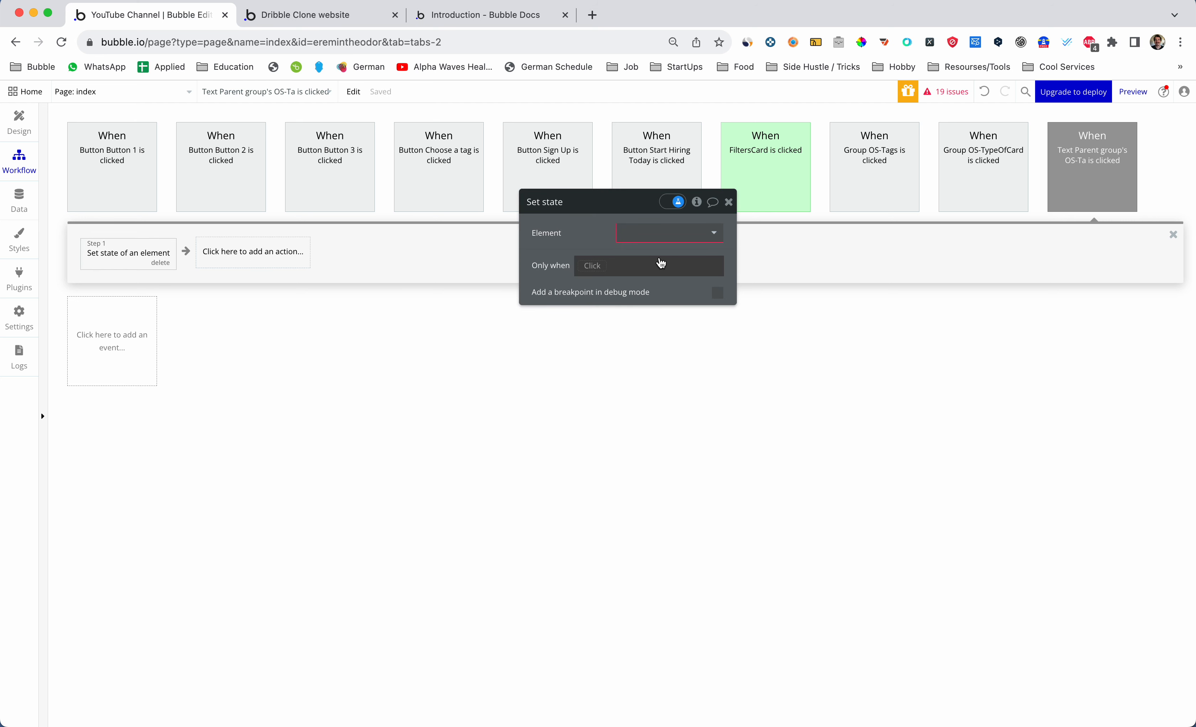
left_click(668, 233)
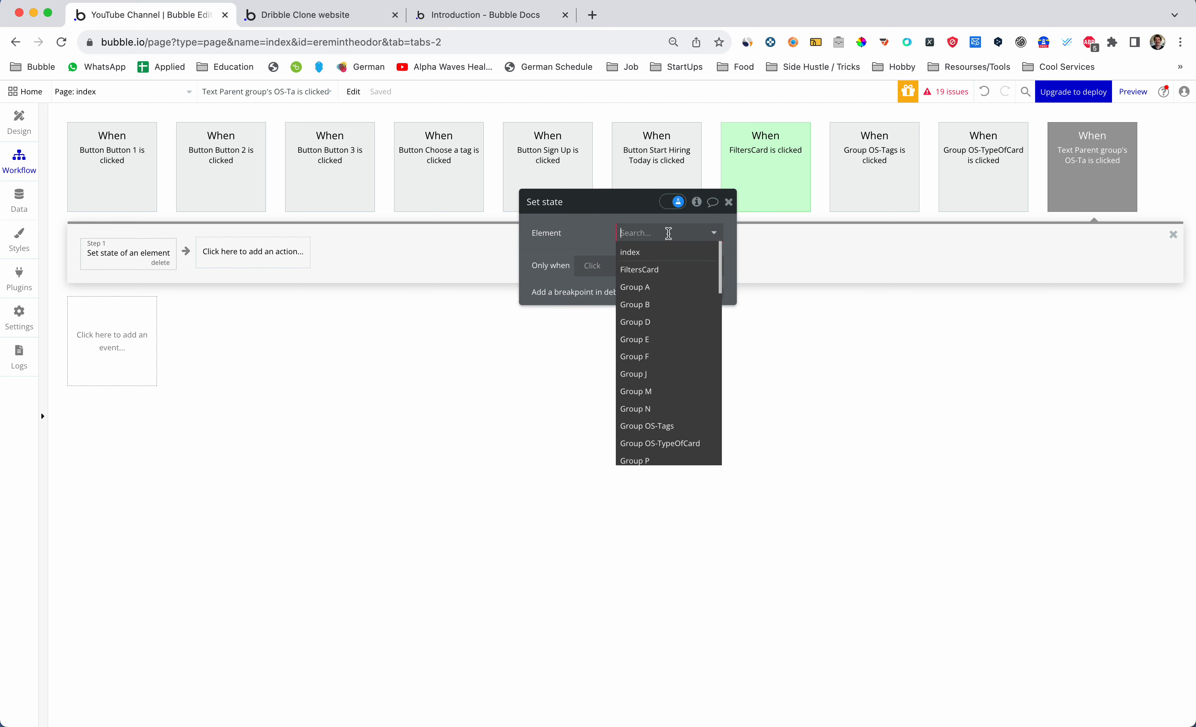
left_click(650, 253)
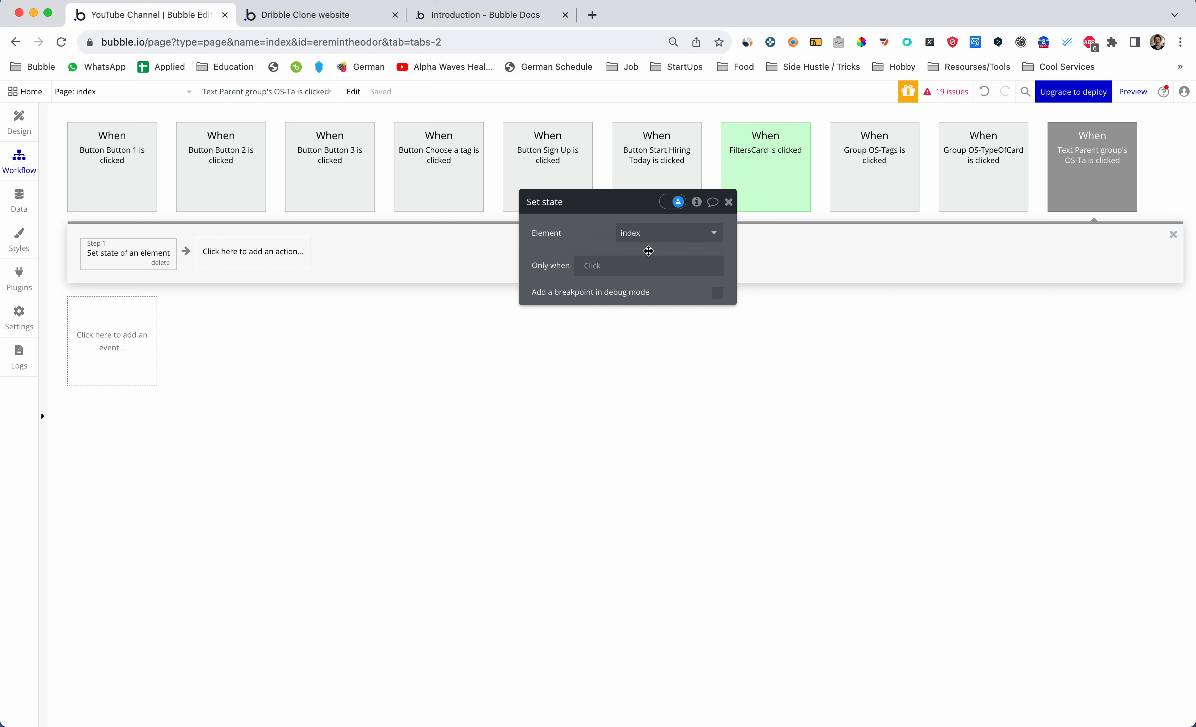
left_click(646, 255)
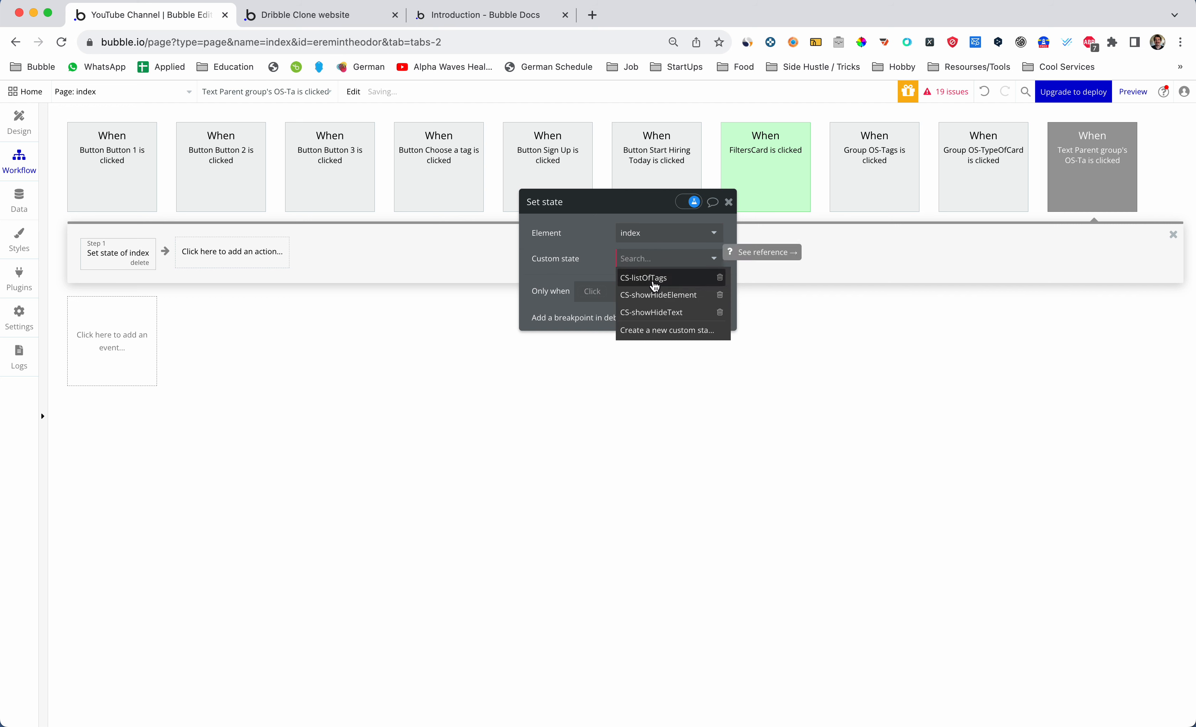
left_click(654, 284)
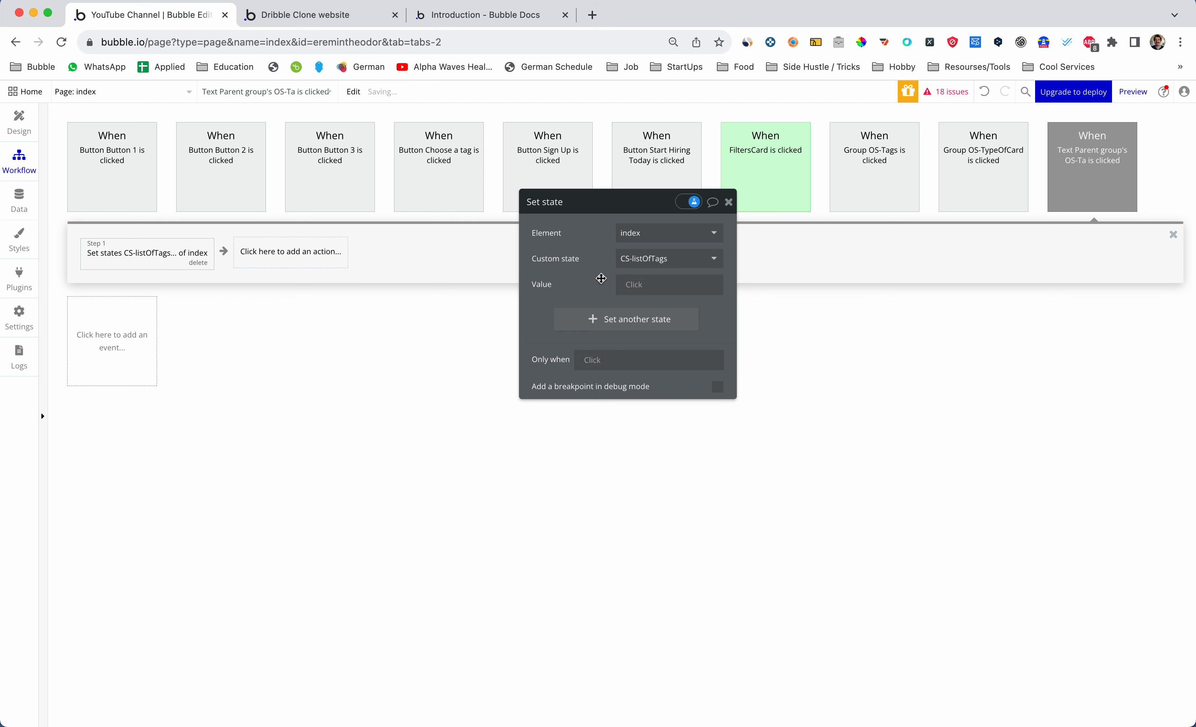
Set the state's value to index's CS-listOfTags:plus item Parent group's OS-Tags, and return to the page design with nothing selected
left_click(636, 287)
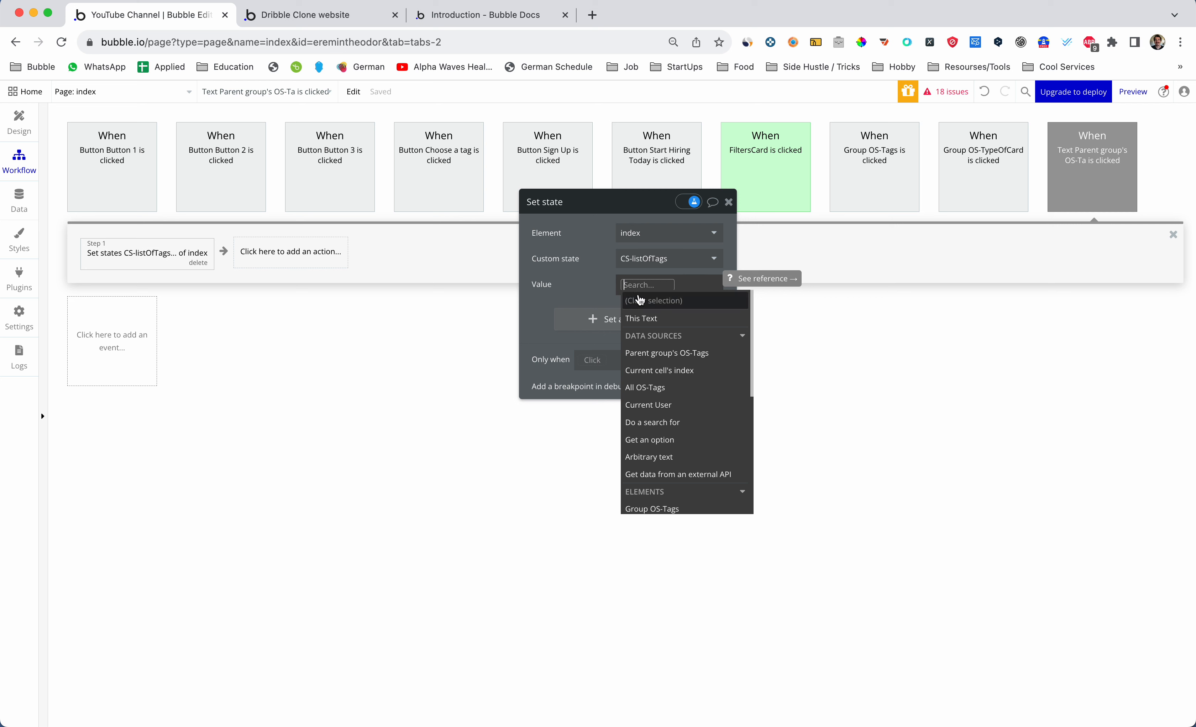
type("index")
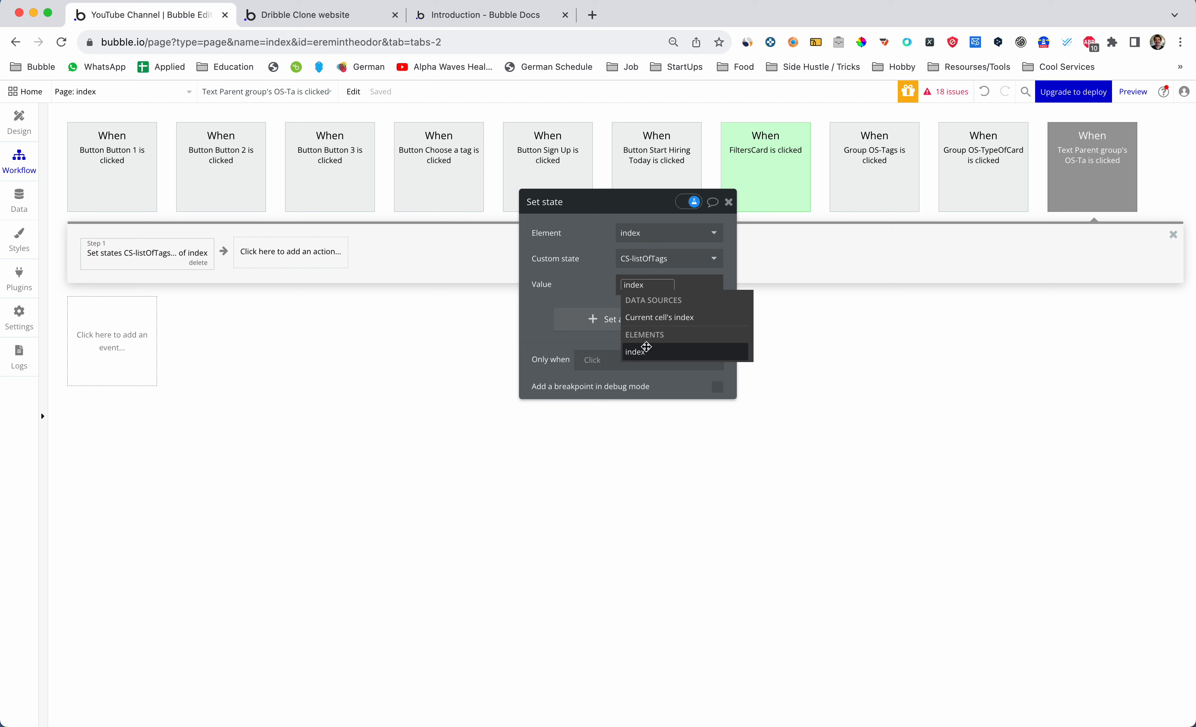
left_click(646, 349)
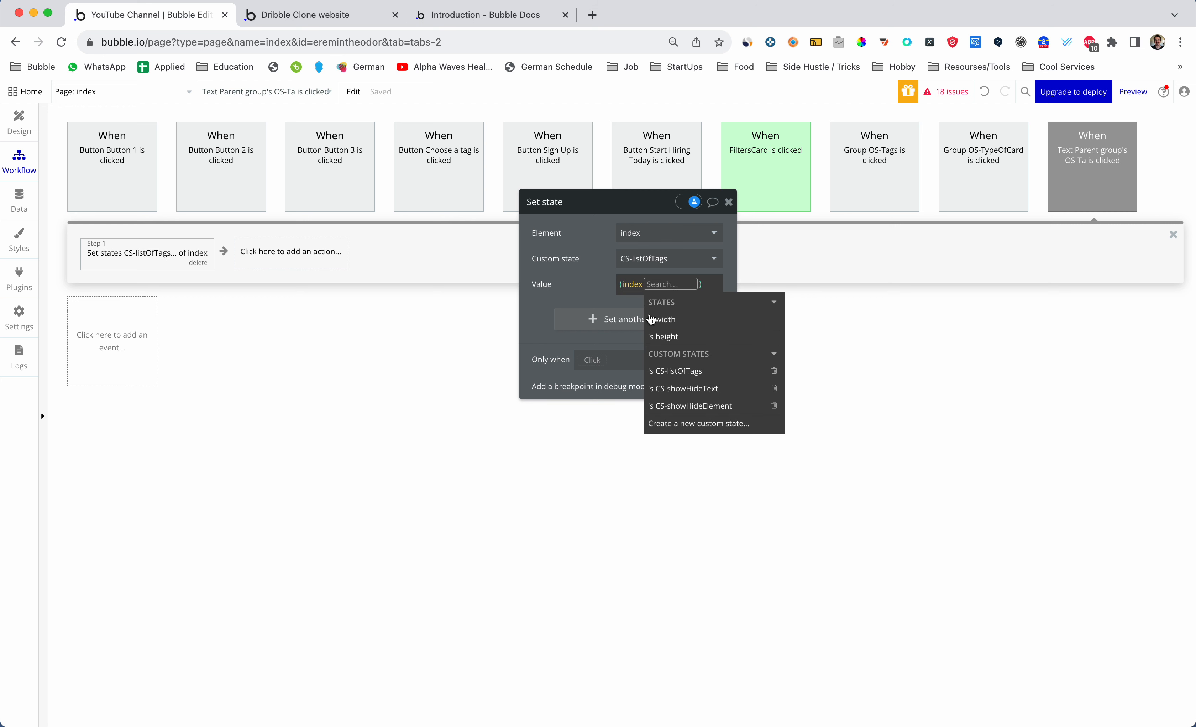
left_click(683, 372)
type("plus")
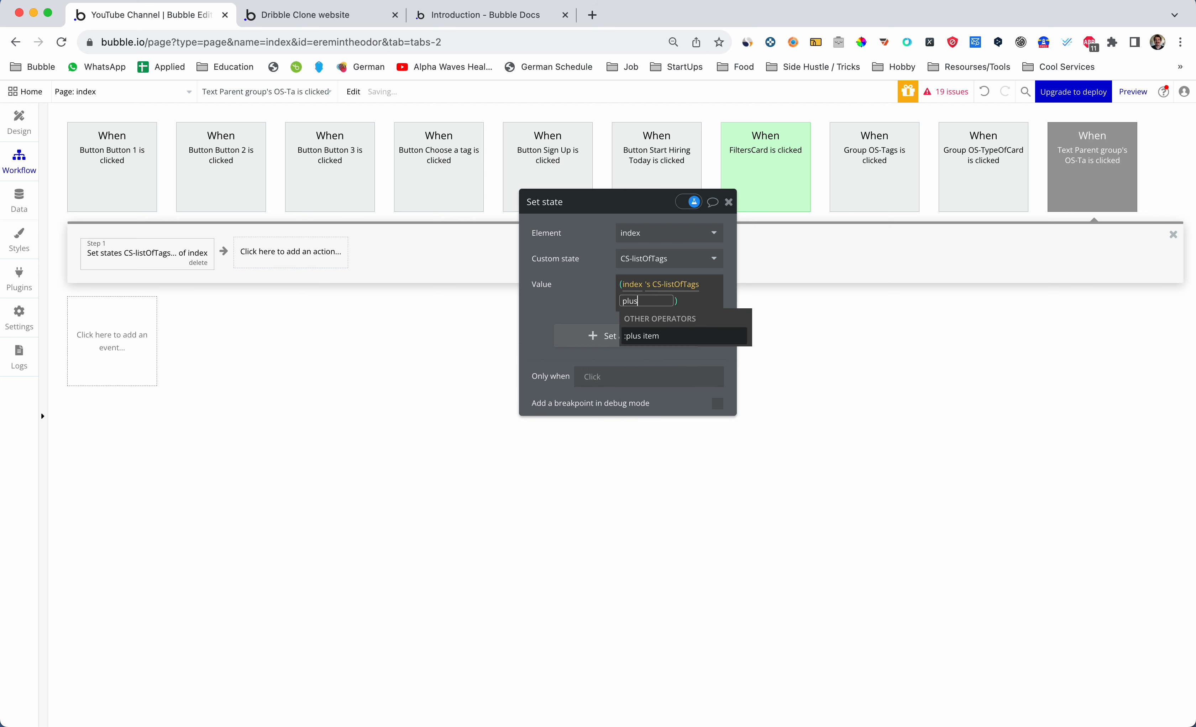
left_click(664, 336)
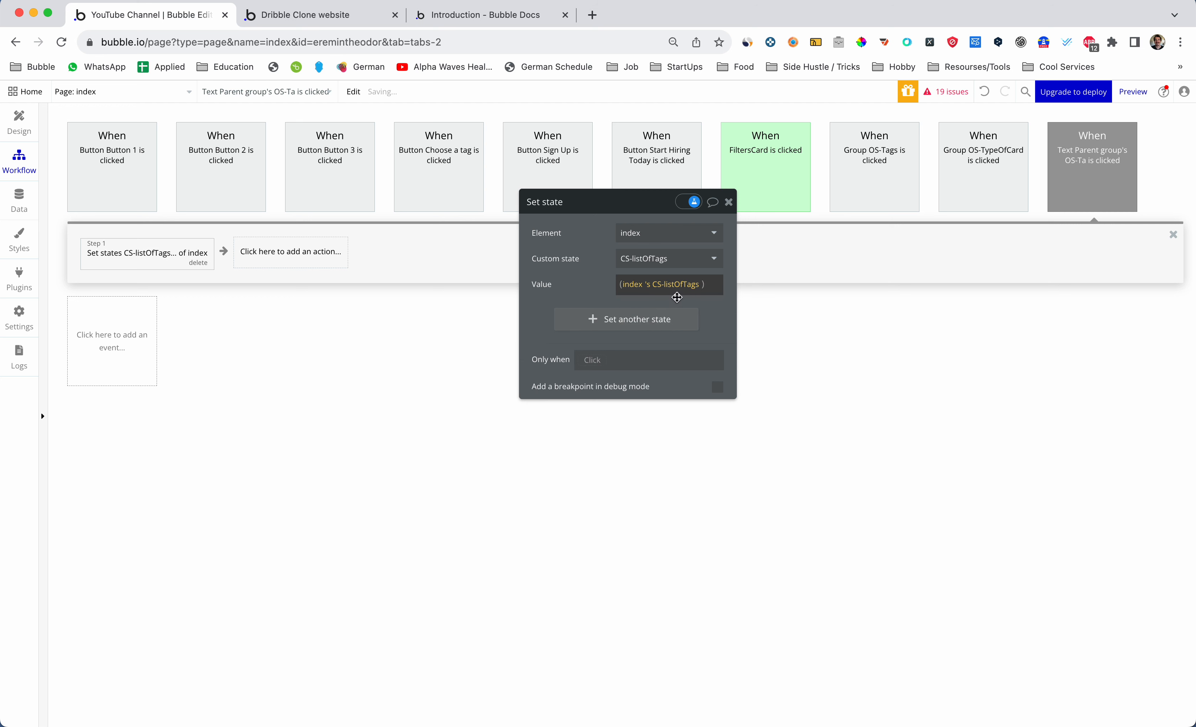
scroll(673, 392, "down", 10)
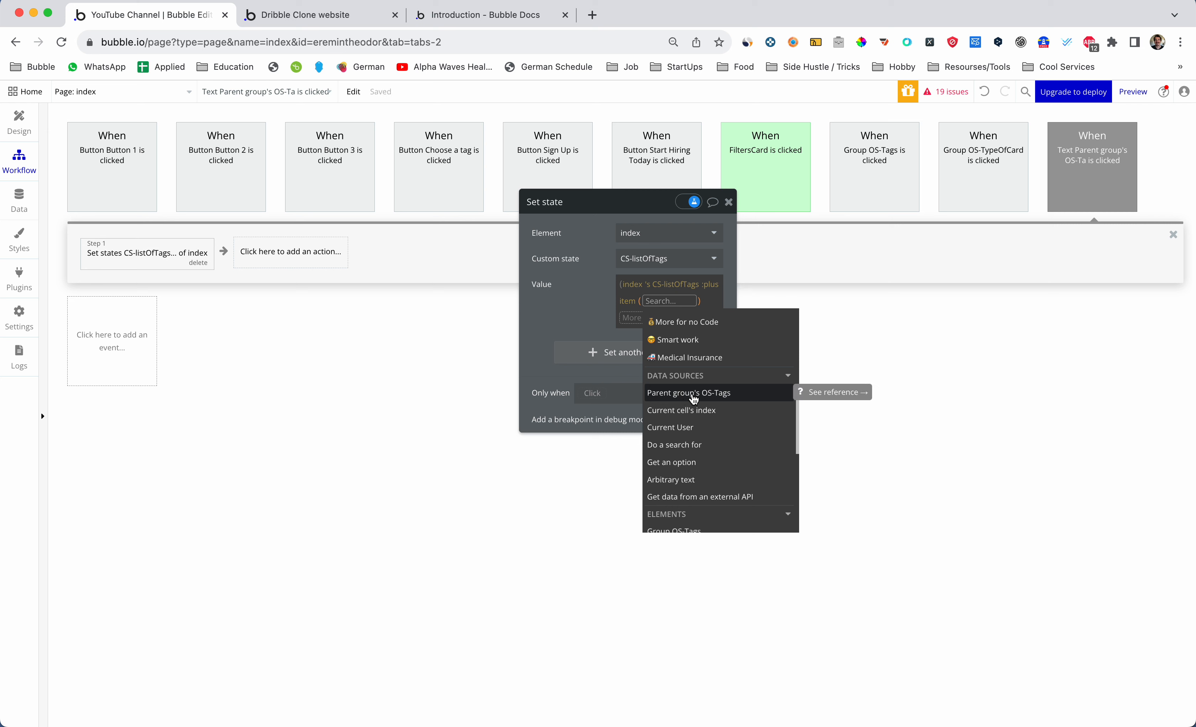
left_click(693, 394)
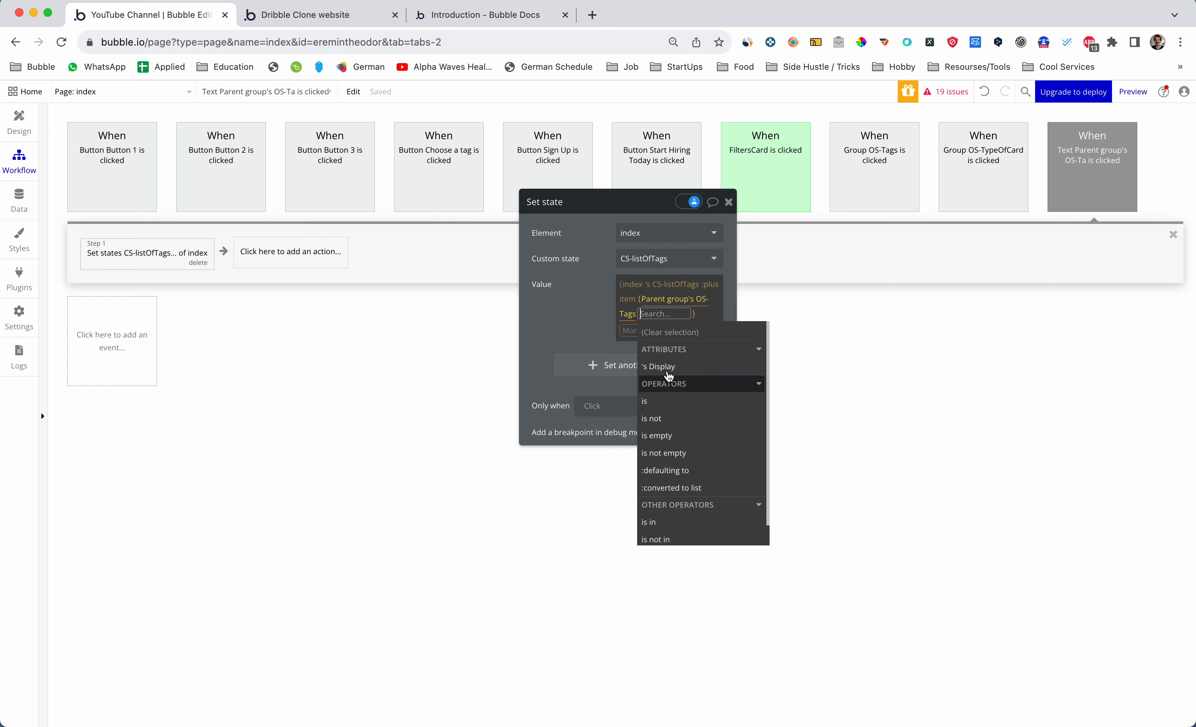
left_click(578, 312)
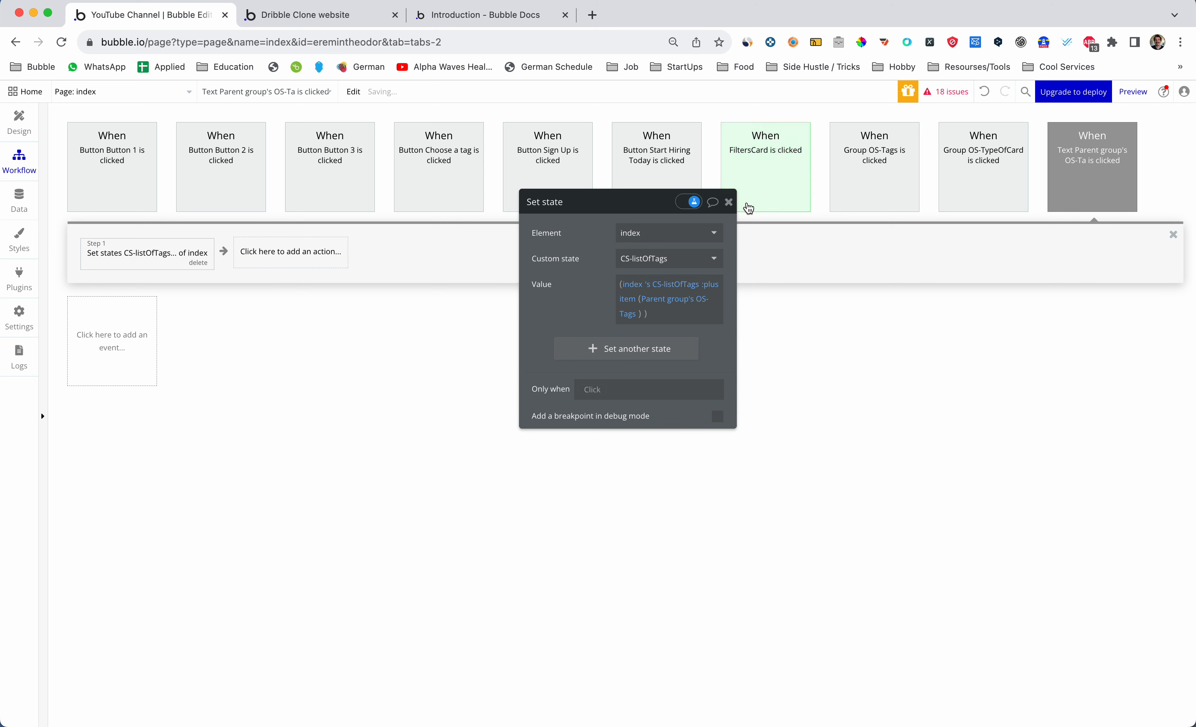
left_click(729, 202)
left_click(17, 127)
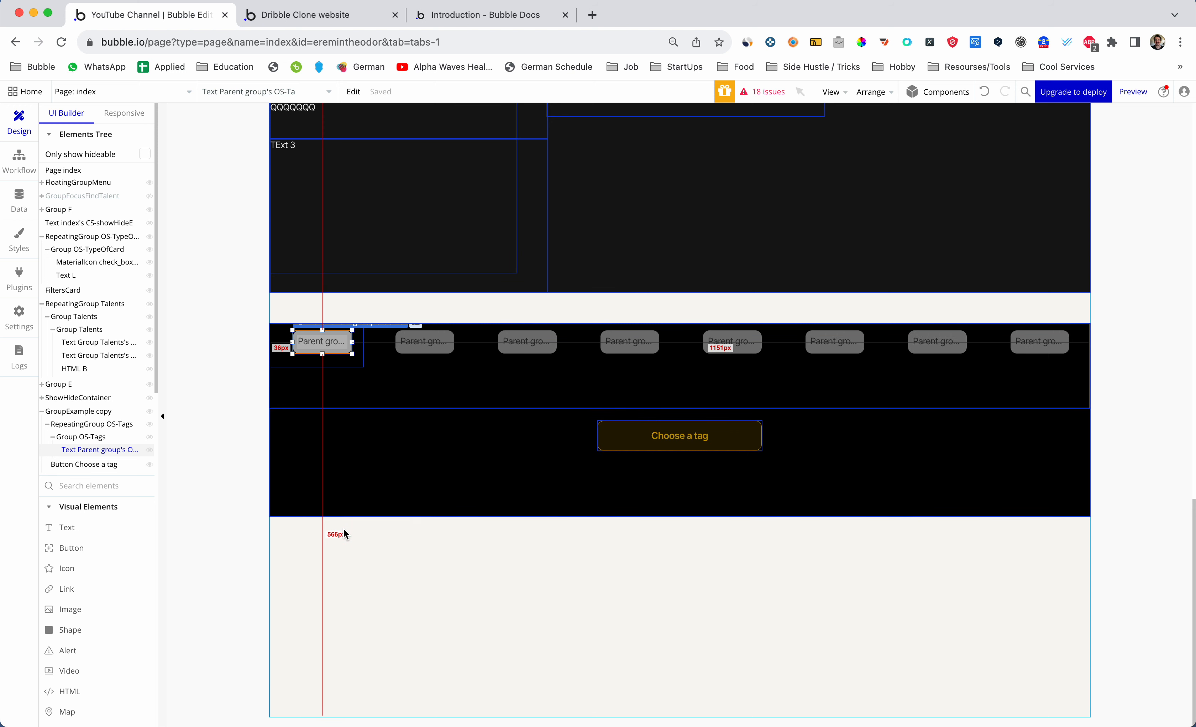
left_click(220, 424)
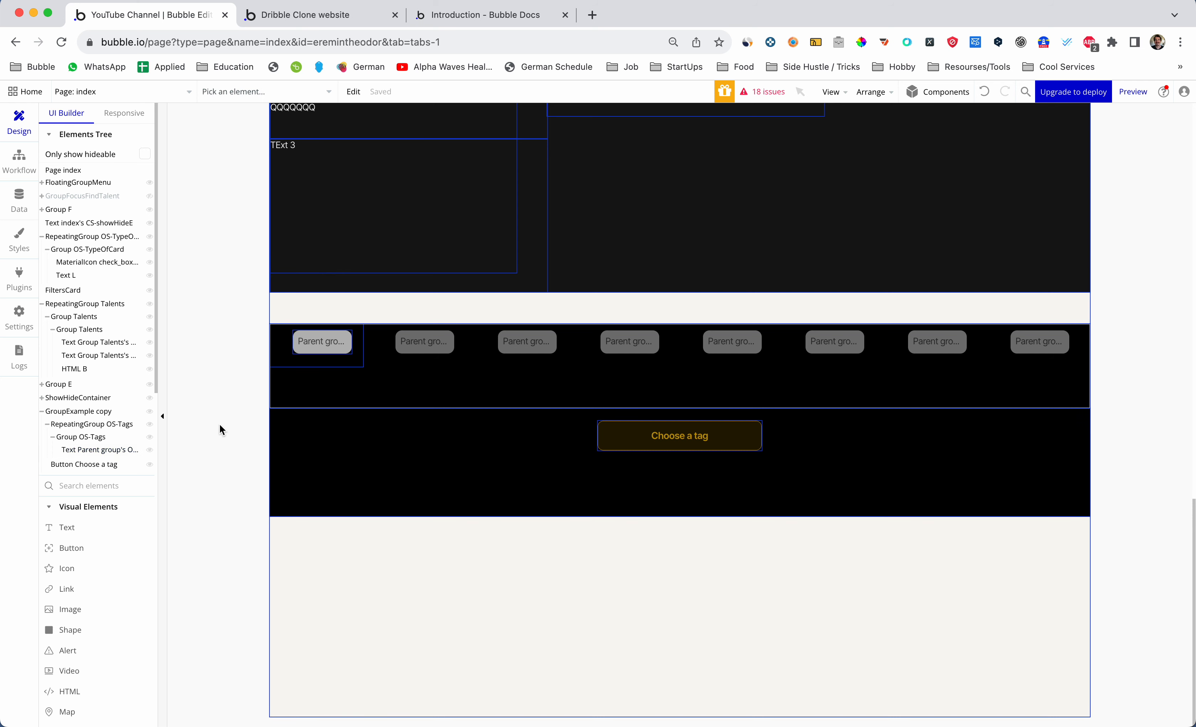
Draw a text element about 180 px wide and 95 px high on the index page
left_click(101, 524)
left_click_drag(322, 539, 434, 596)
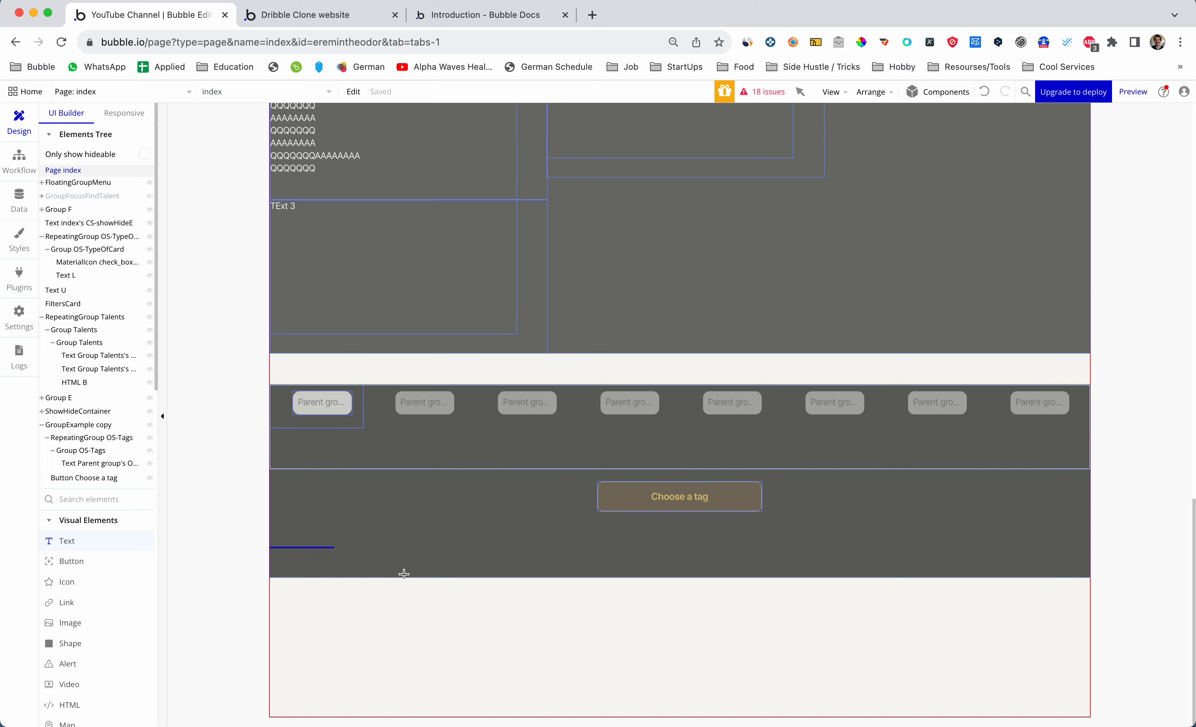
scroll(399, 555, "up", 7)
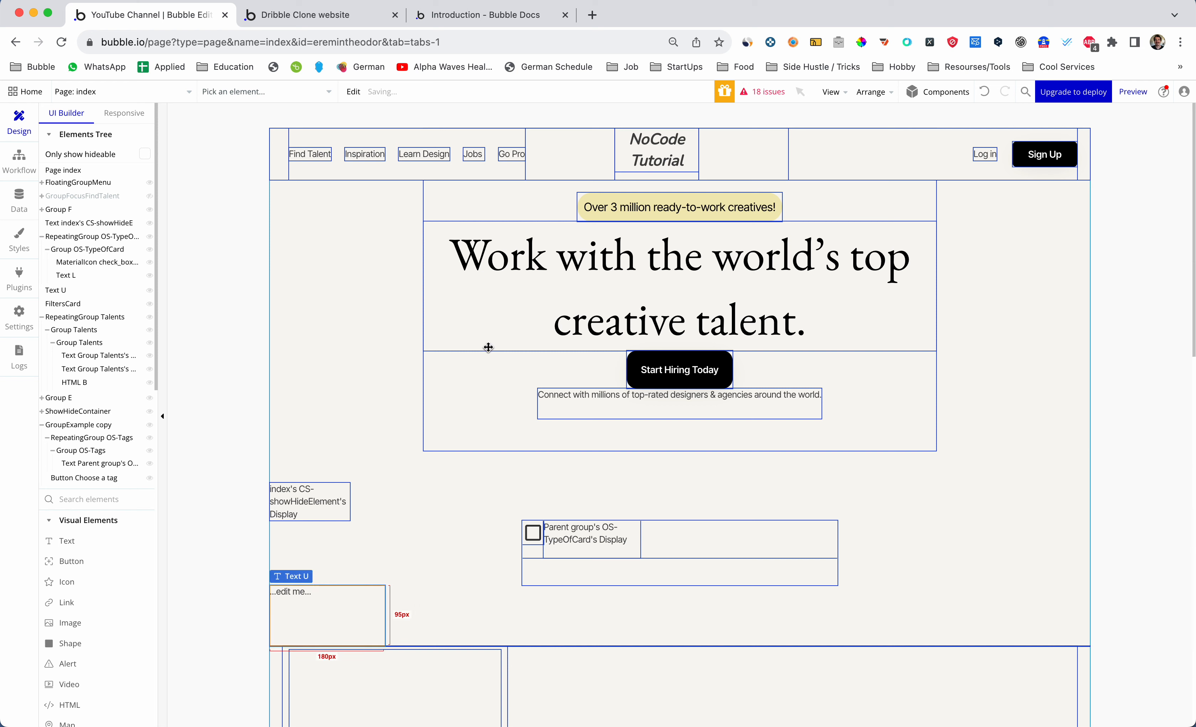
Make the new text element the last item in the page's column layout, below GroupExample copy
double_click(330, 600)
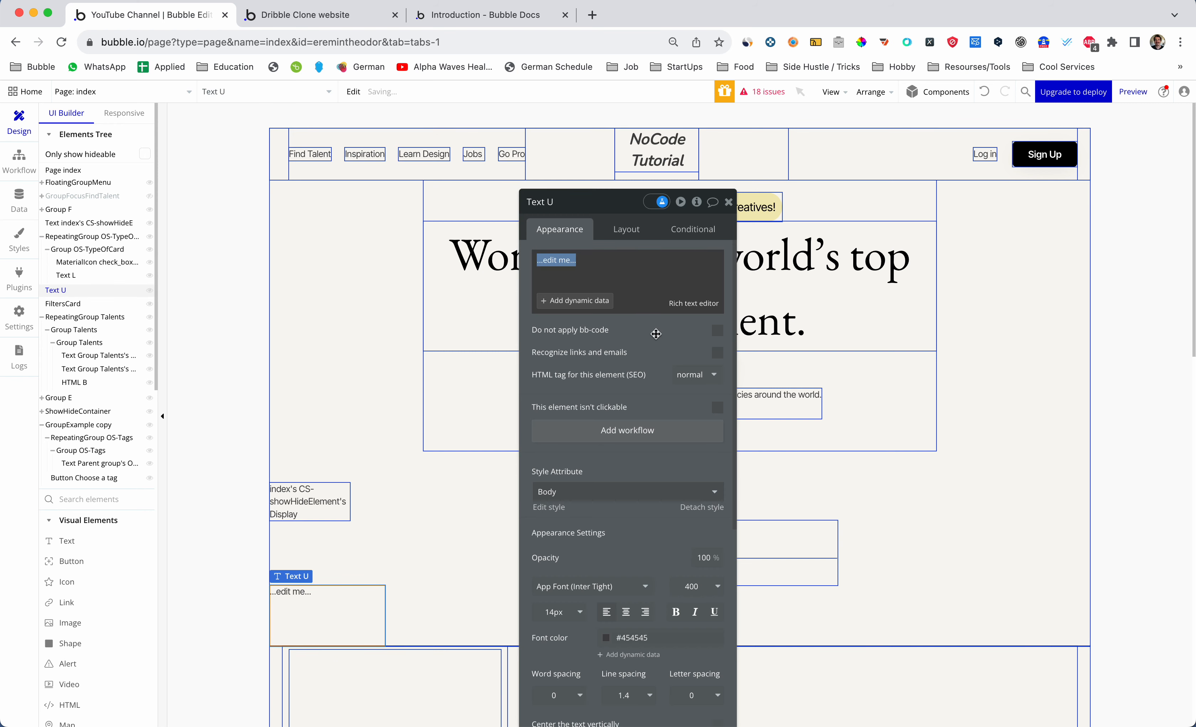
left_click(627, 233)
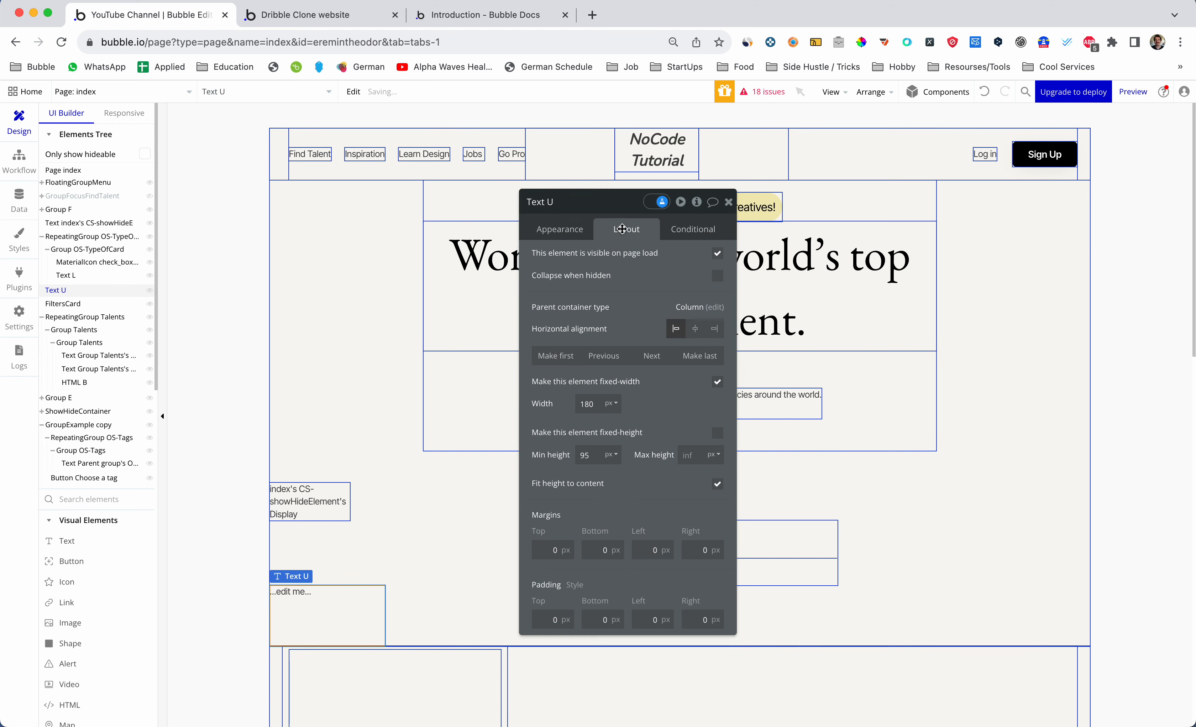
left_click(693, 357)
scroll(374, 424, "down", 15)
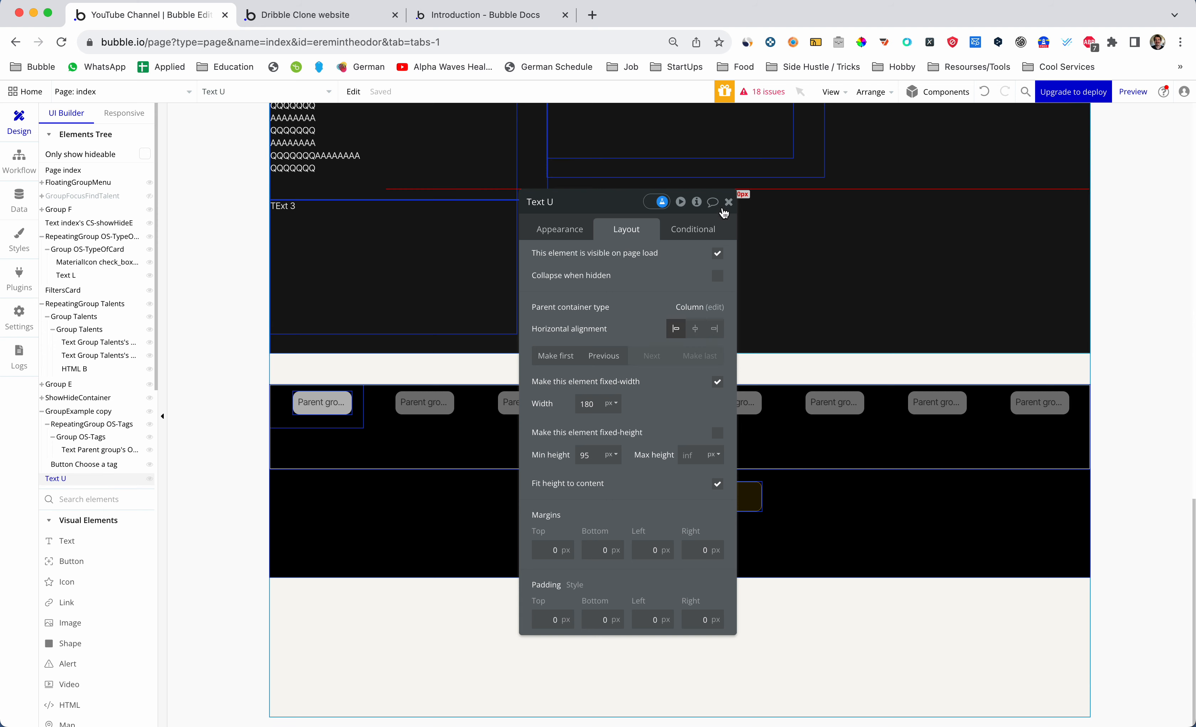
scroll(345, 435, "up", 15)
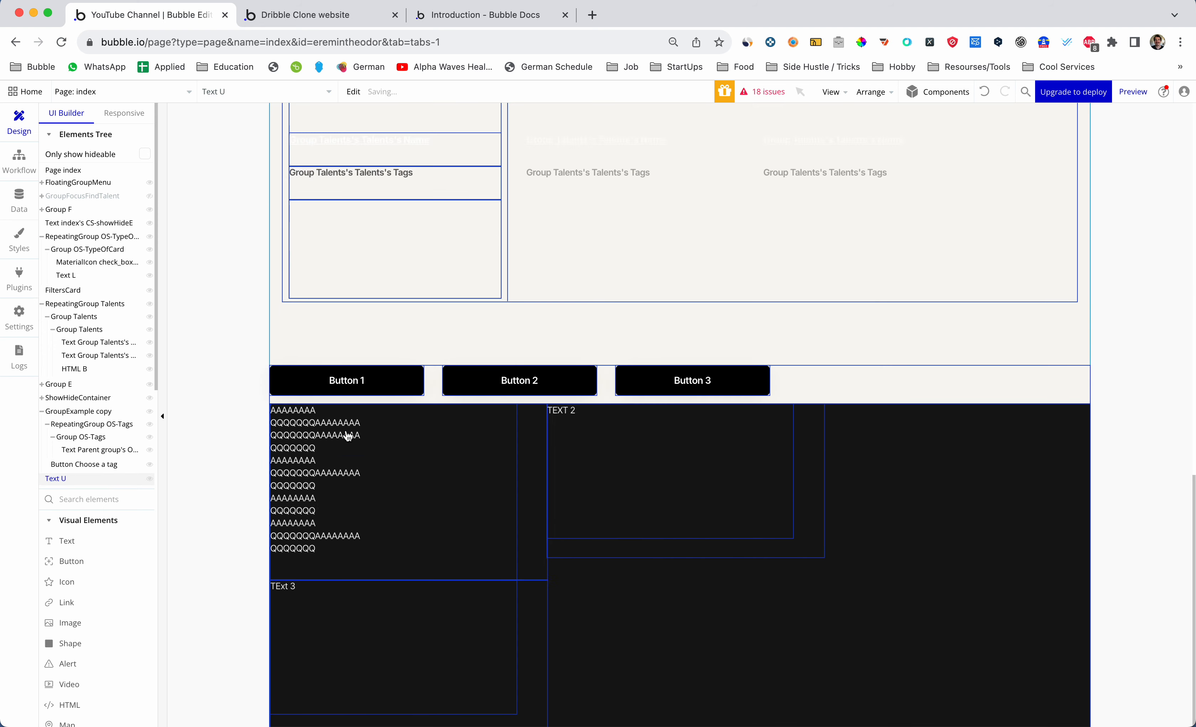
scroll(346, 436, "down", 15)
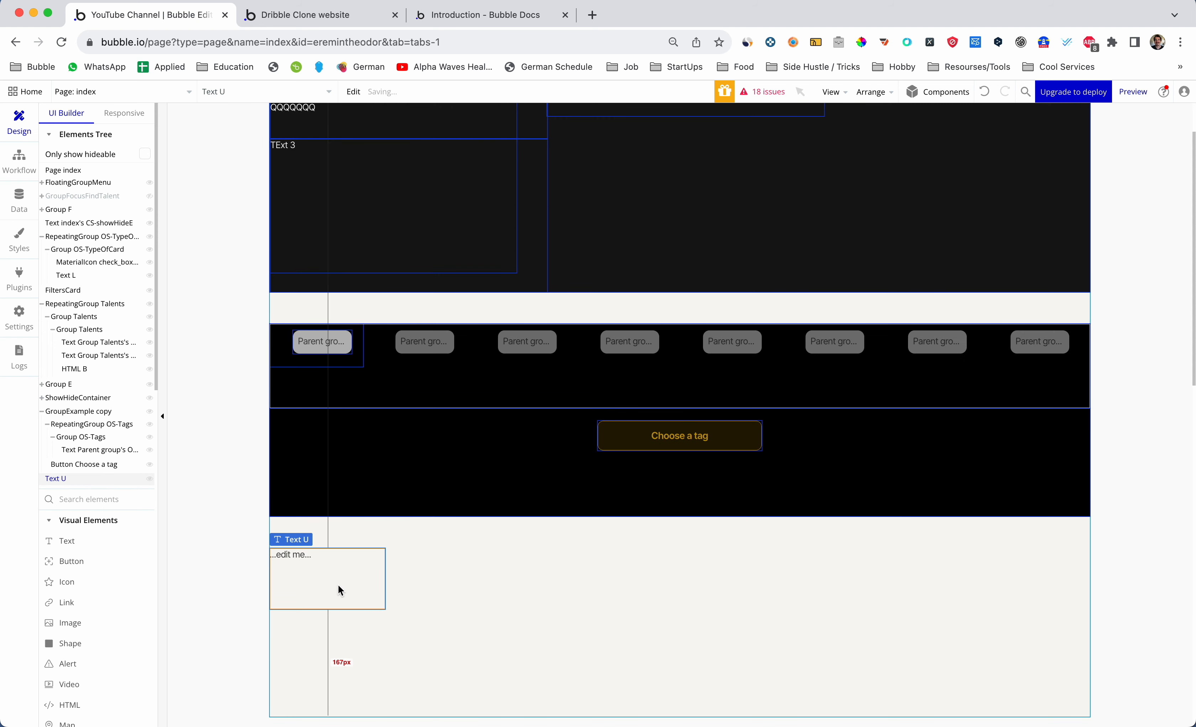
Replace the new text element's placeholder content with the word "index"
double_click(348, 581)
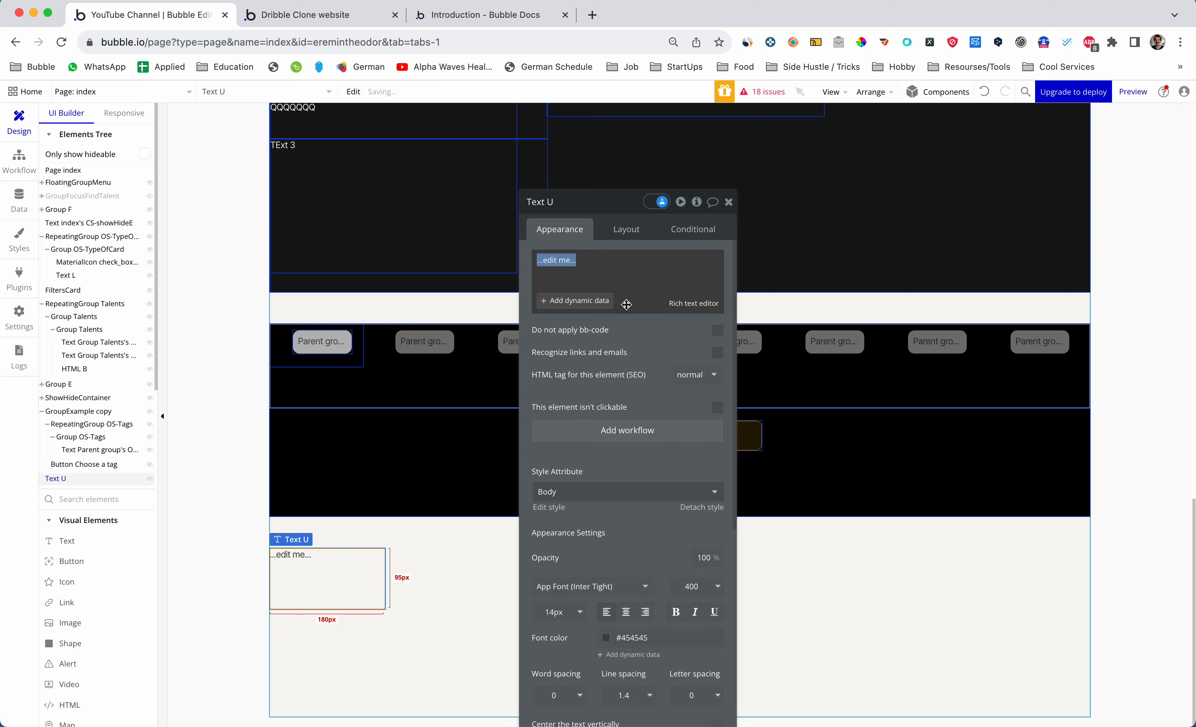
triple_click(566, 260)
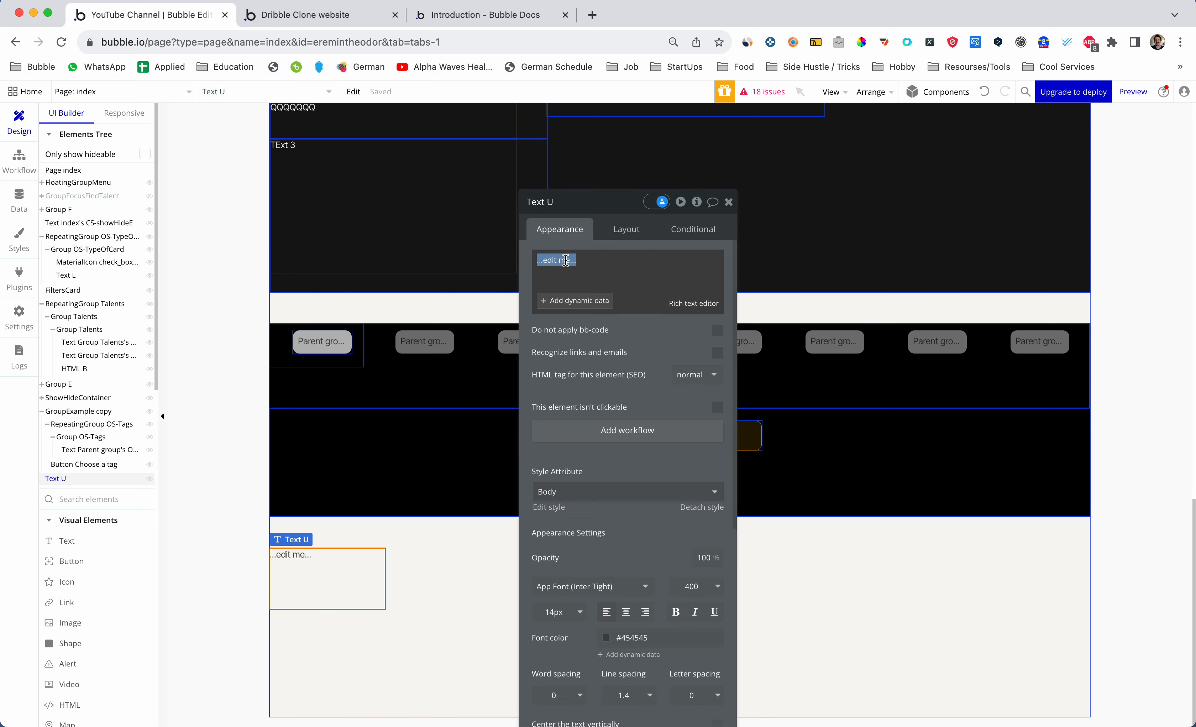
key("BackSpace")
type("index")
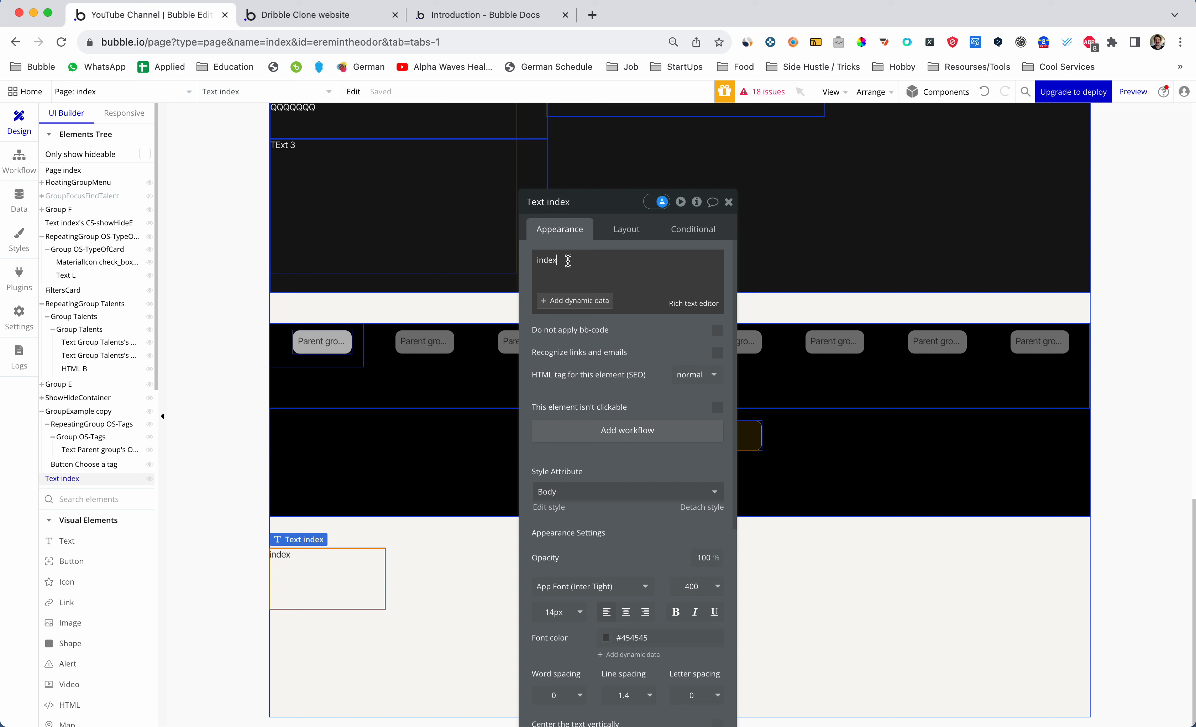
double_click(567, 261)
type("index")
Insert the dynamic expression index's CS-listOfTags:each item's Display into the new text element
left_click(571, 301)
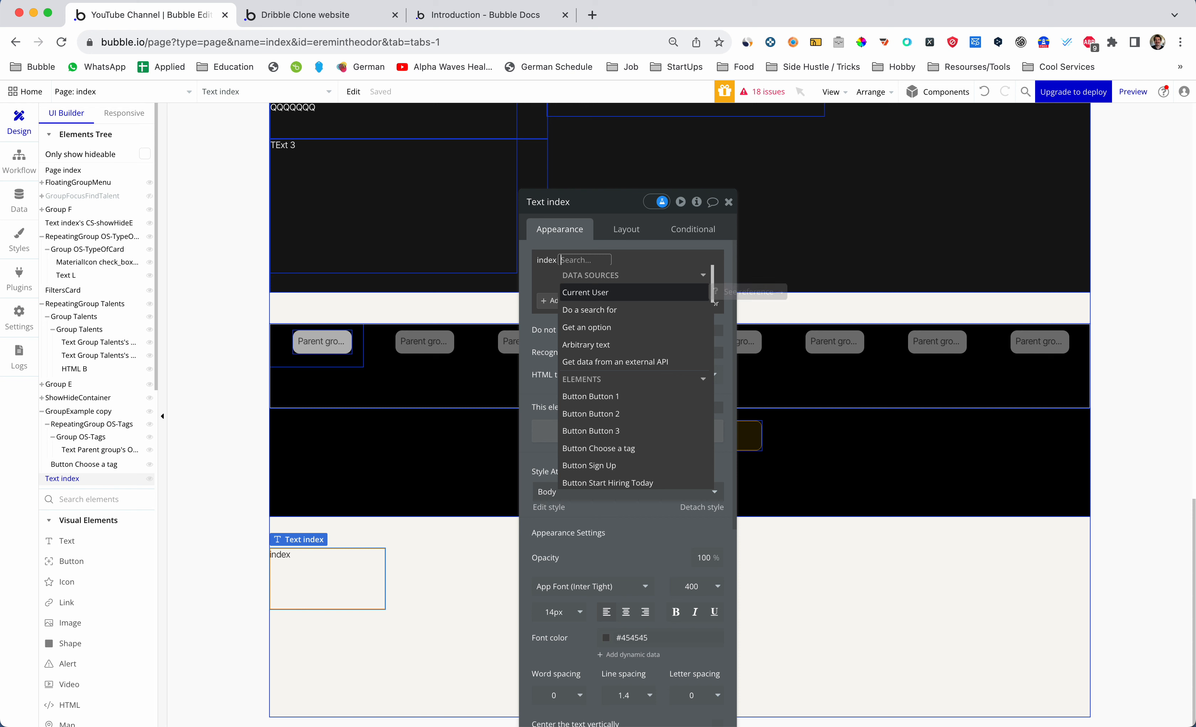
type("index")
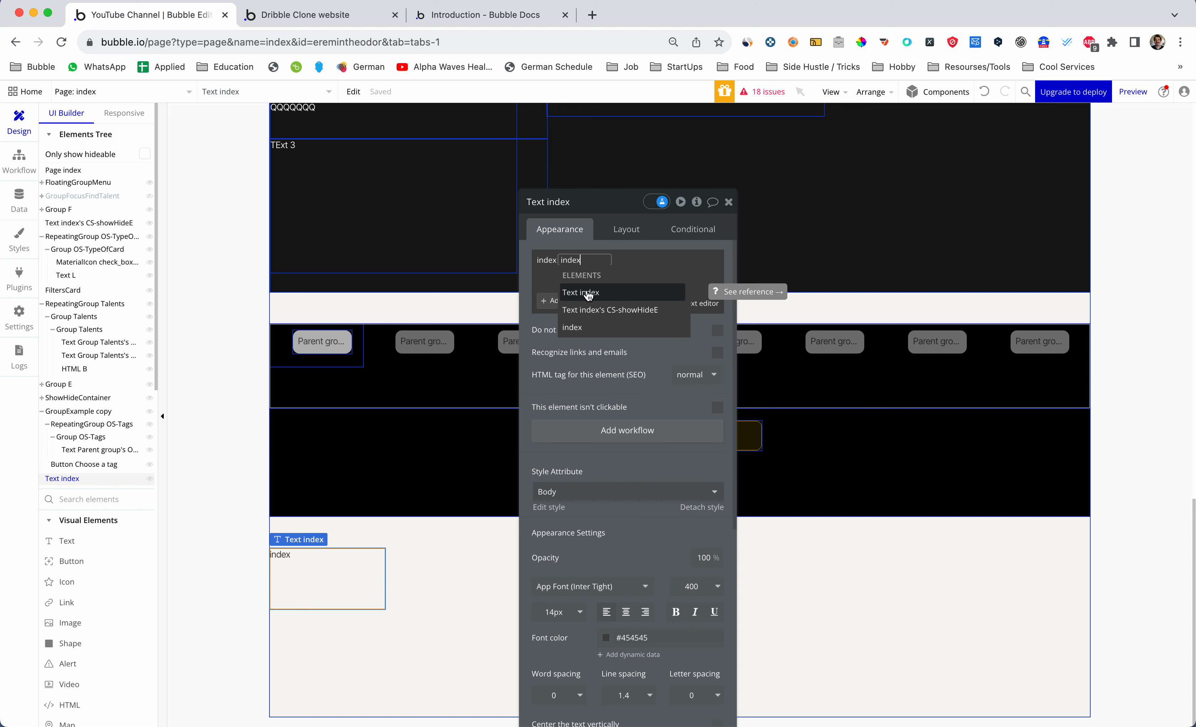
left_click(582, 327)
type("cs")
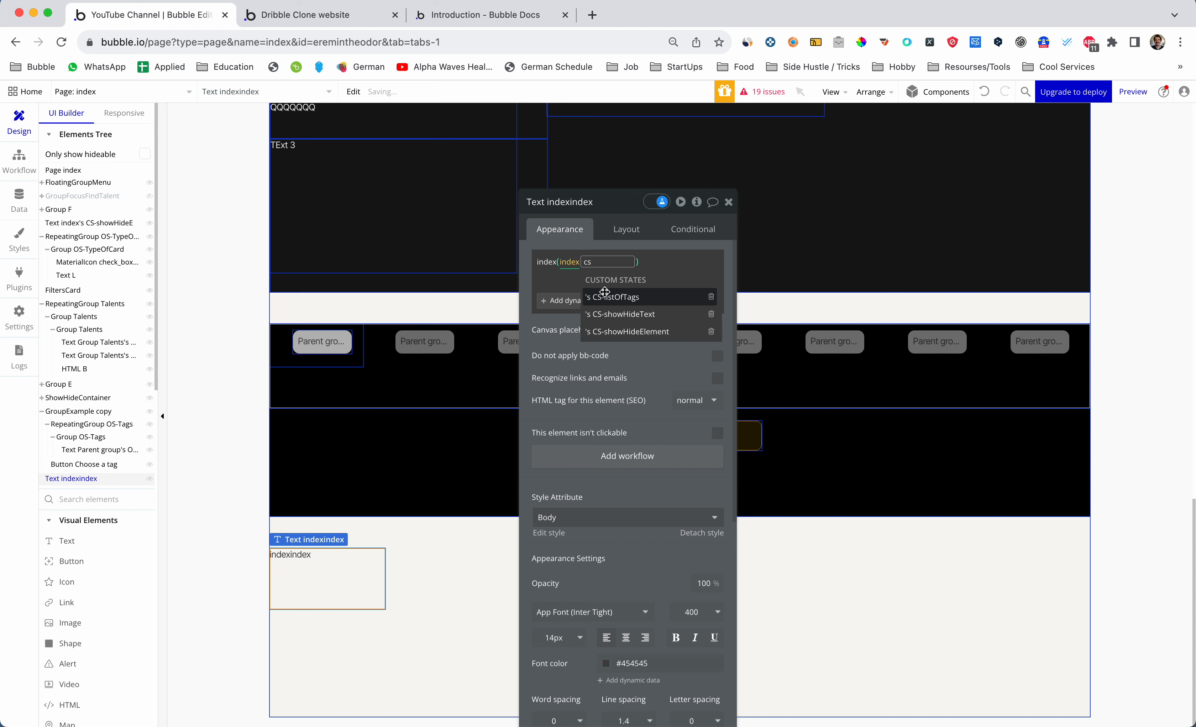
left_click(604, 294)
scroll(669, 392, "down", 5)
scroll(670, 417, "up", 3)
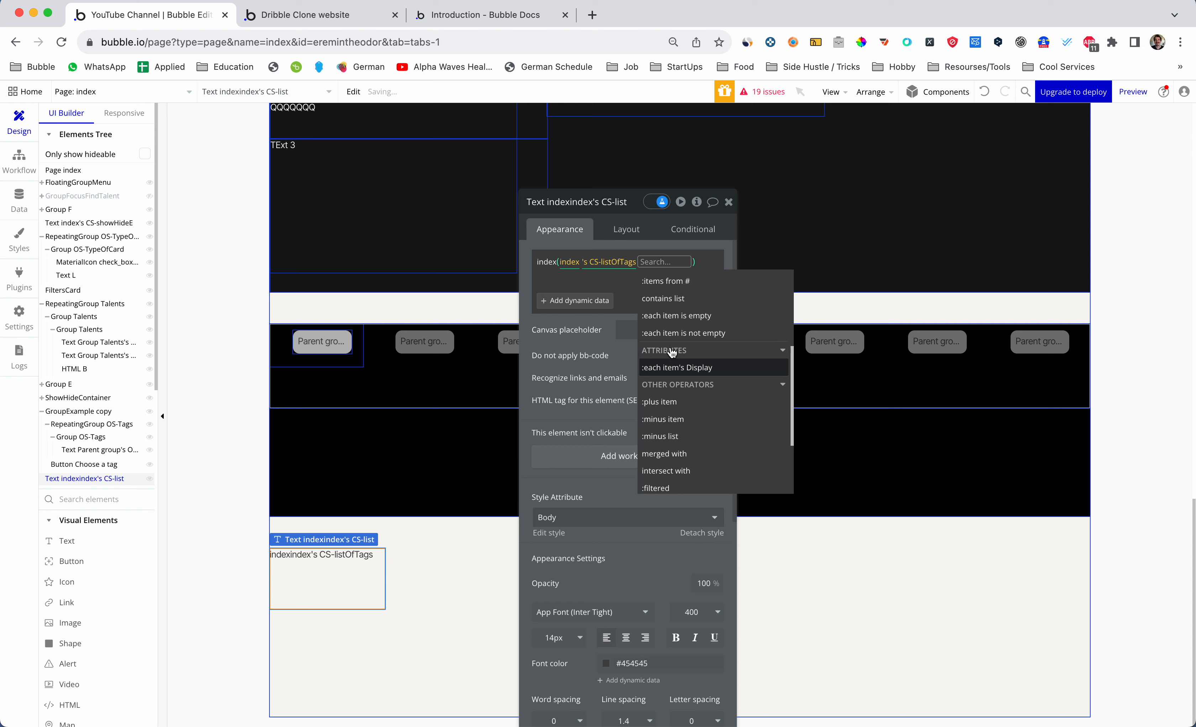
scroll(673, 362, "up", 1)
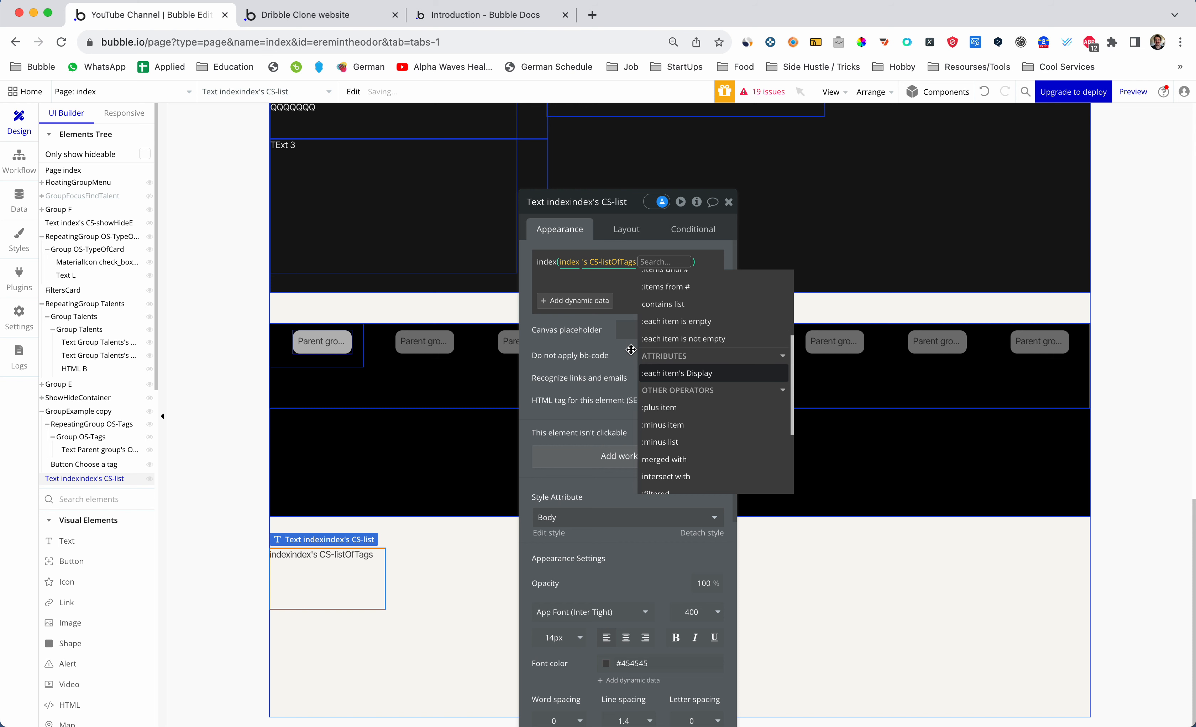
left_click(675, 374)
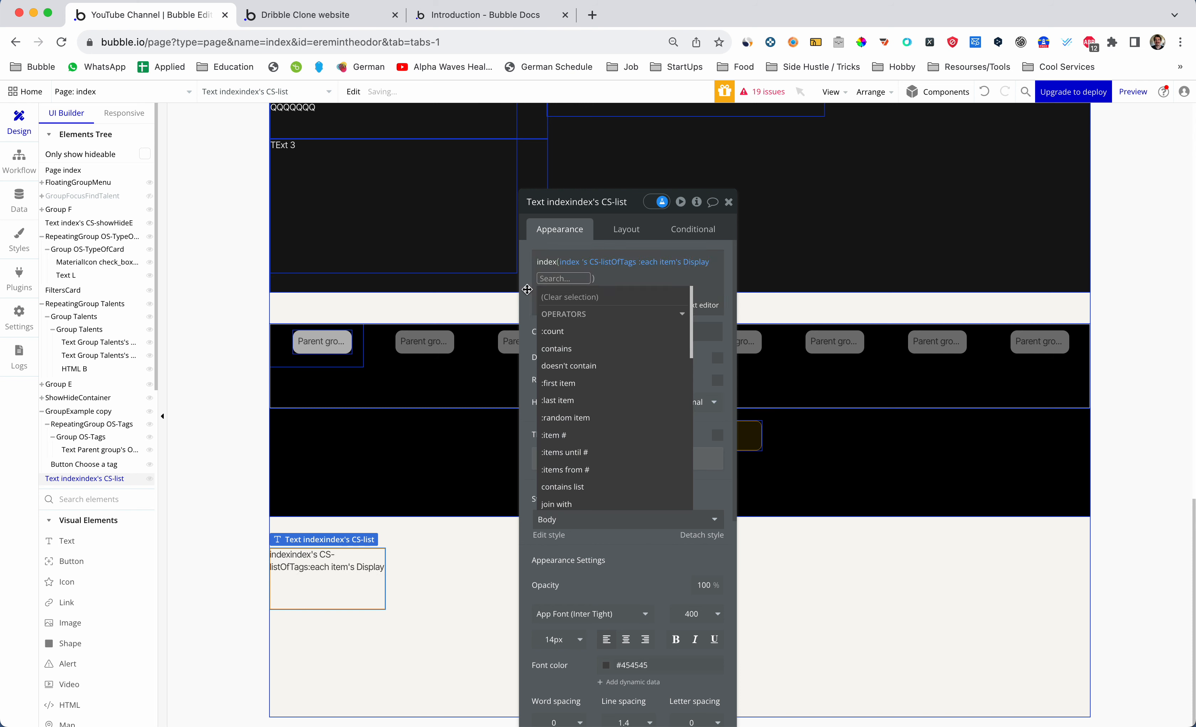
Delete the plain word "index" in front of the text element's dynamic expression
left_click(552, 263)
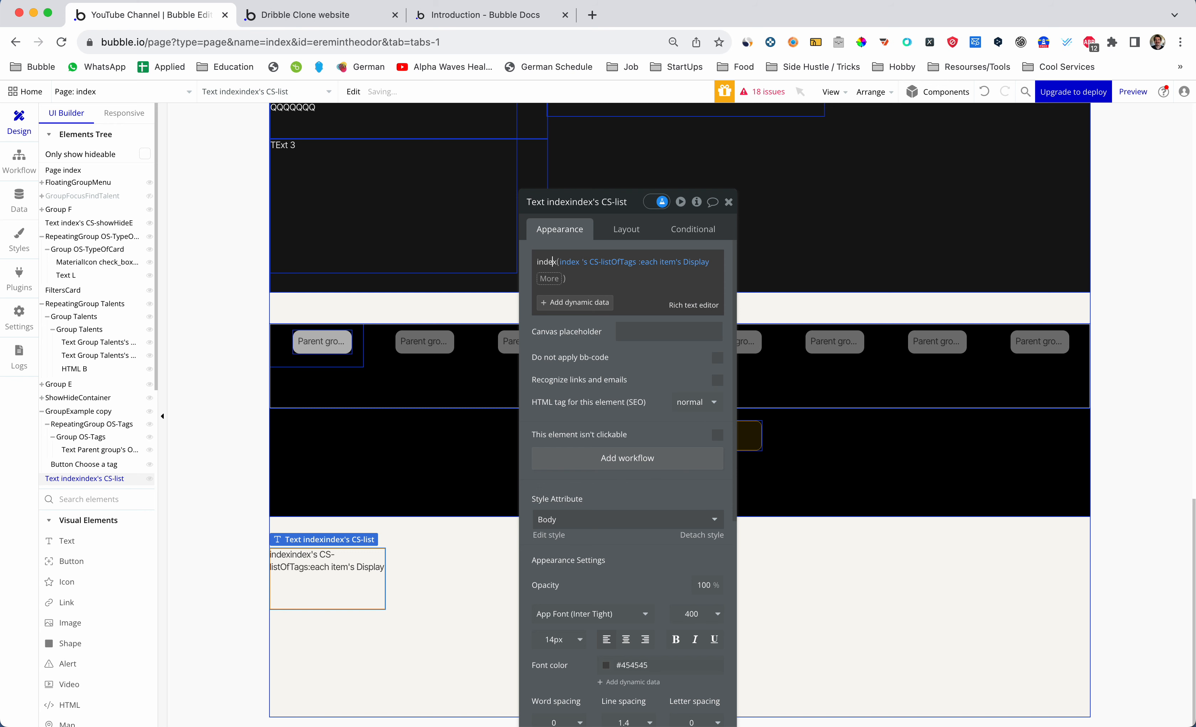
key("BackSpace")
key("BackSpace")
key("BackSpace")
key("BackSpace")
key("BackSpace")
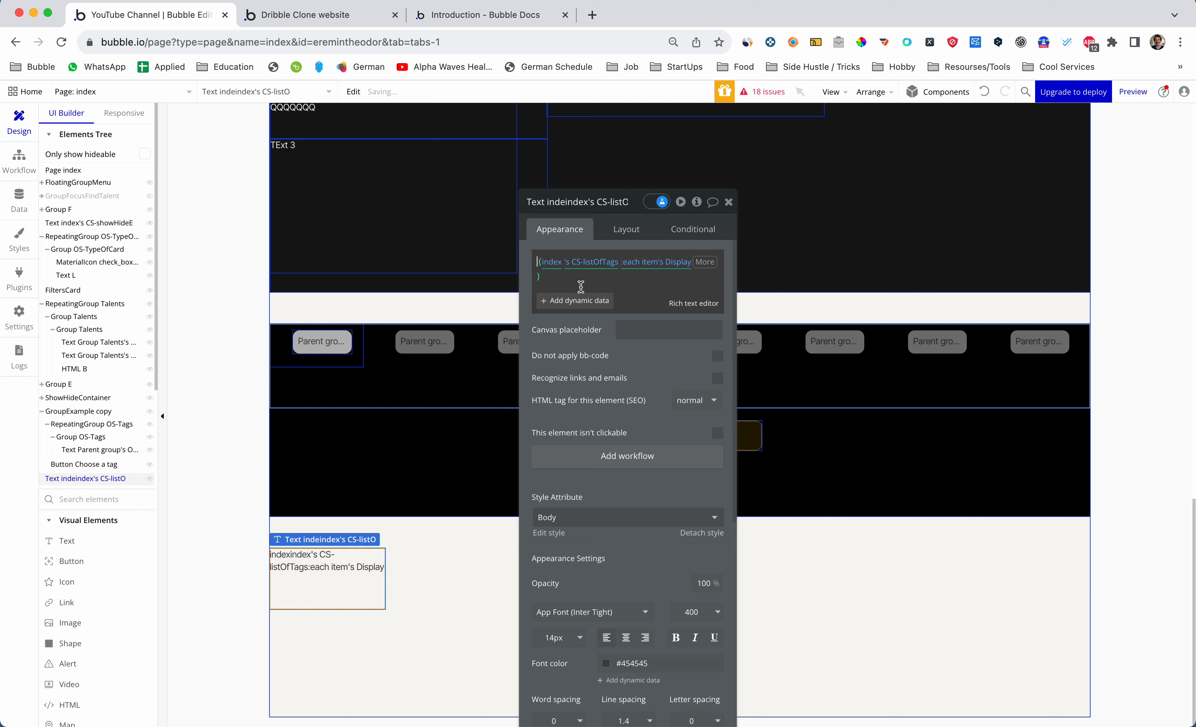
Switch to the site preview and test choosing tags, from Magic to Coworking Budget plus Medical Insurance, Smart work and More for no Code
key("ctrl+Tab")
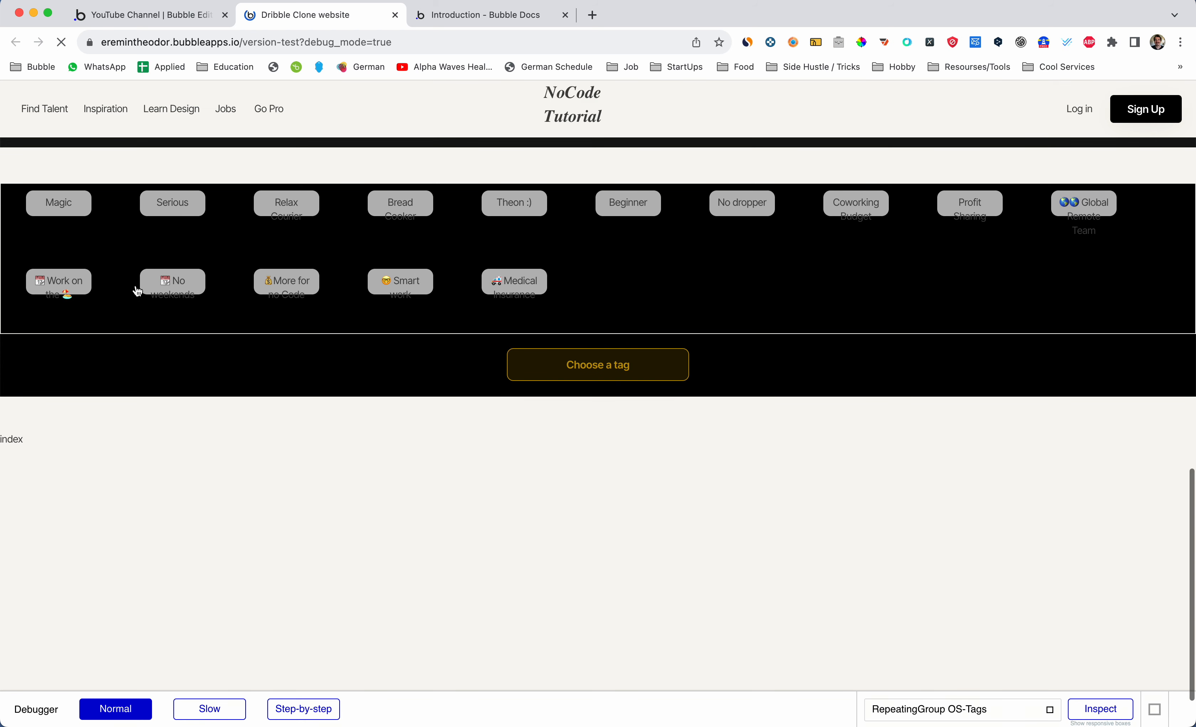
left_click(75, 279)
left_click(173, 276)
left_click(286, 277)
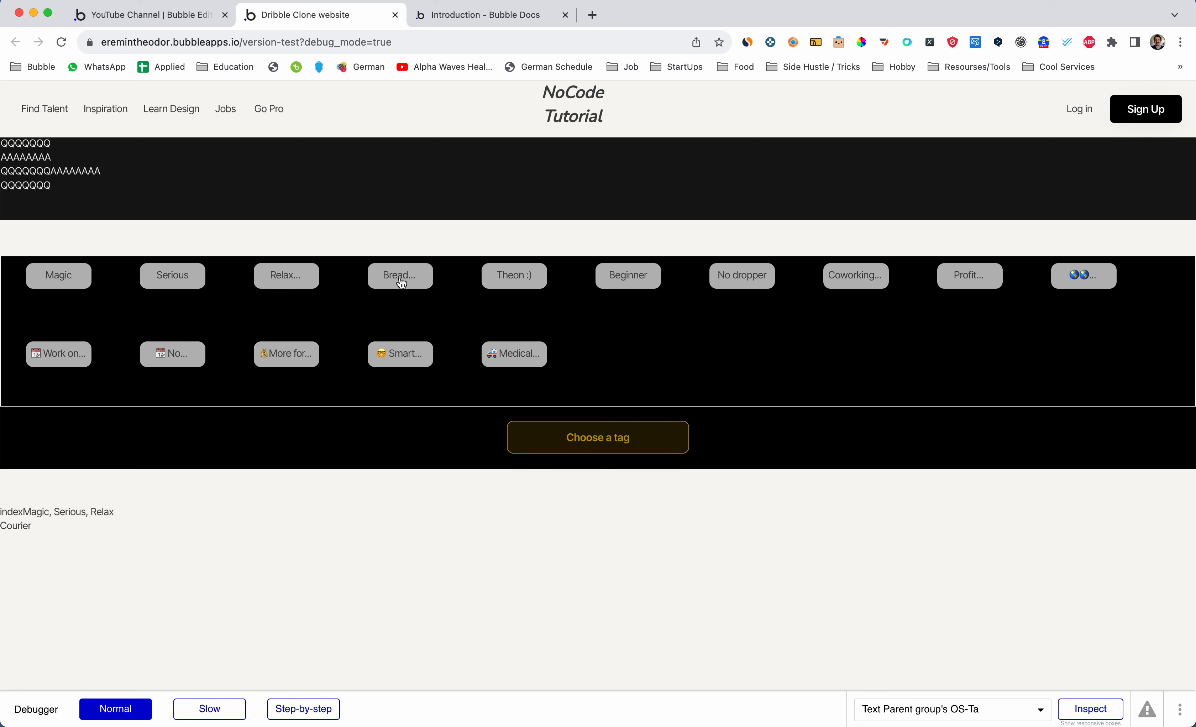
left_click(399, 281)
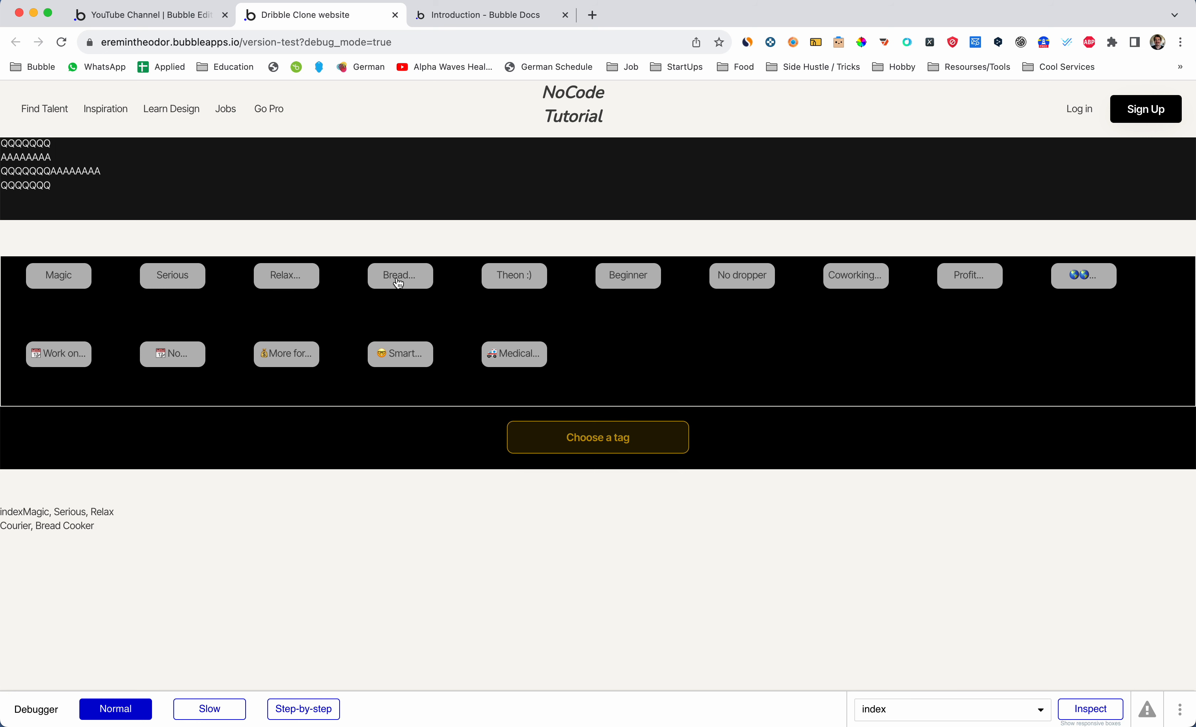
left_click(513, 277)
left_click(616, 281)
left_click(757, 277)
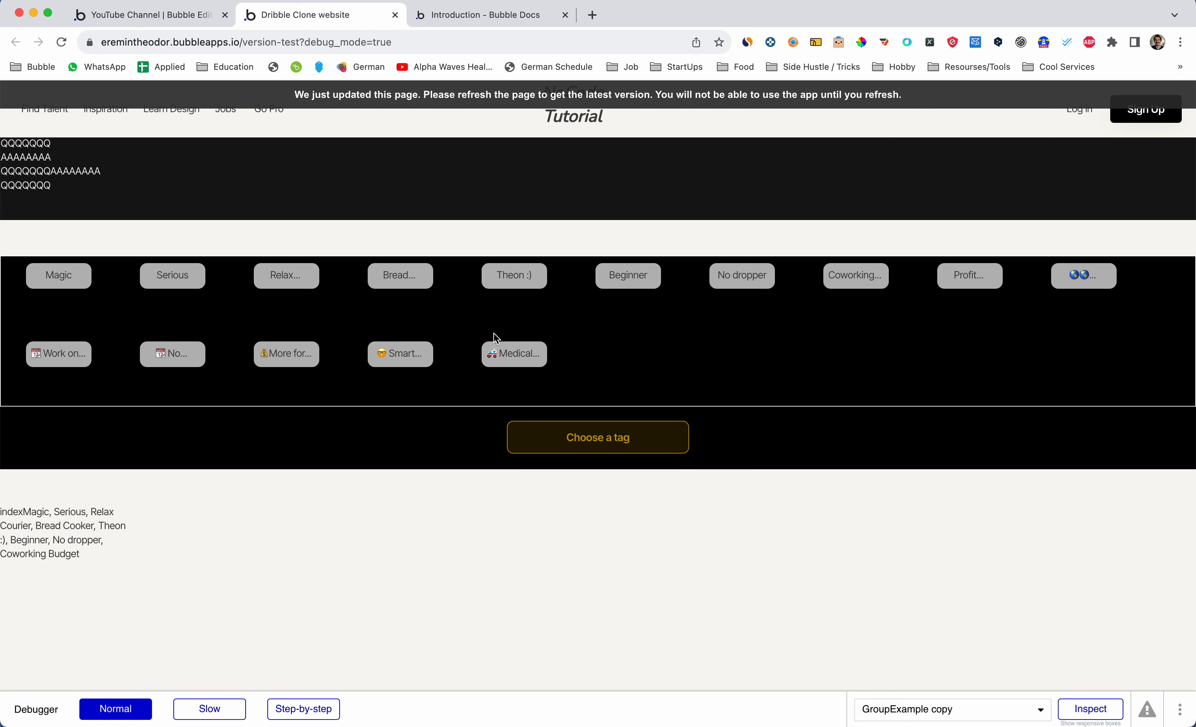
left_click(498, 355)
left_click(417, 355)
left_click(301, 355)
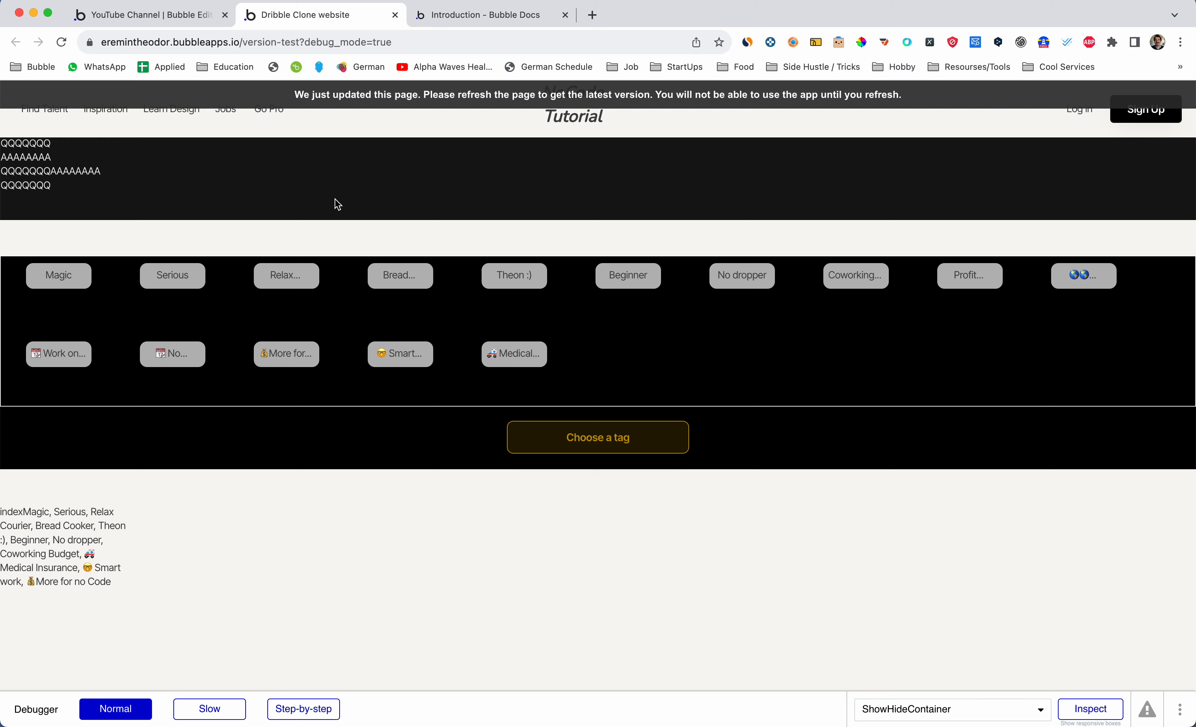
Return to the editor, close the new text element's property editor, and briefly recheck the chosen tags in the preview
key("ctrl+shift+Tab")
left_click_drag(644, 217, 607, 156)
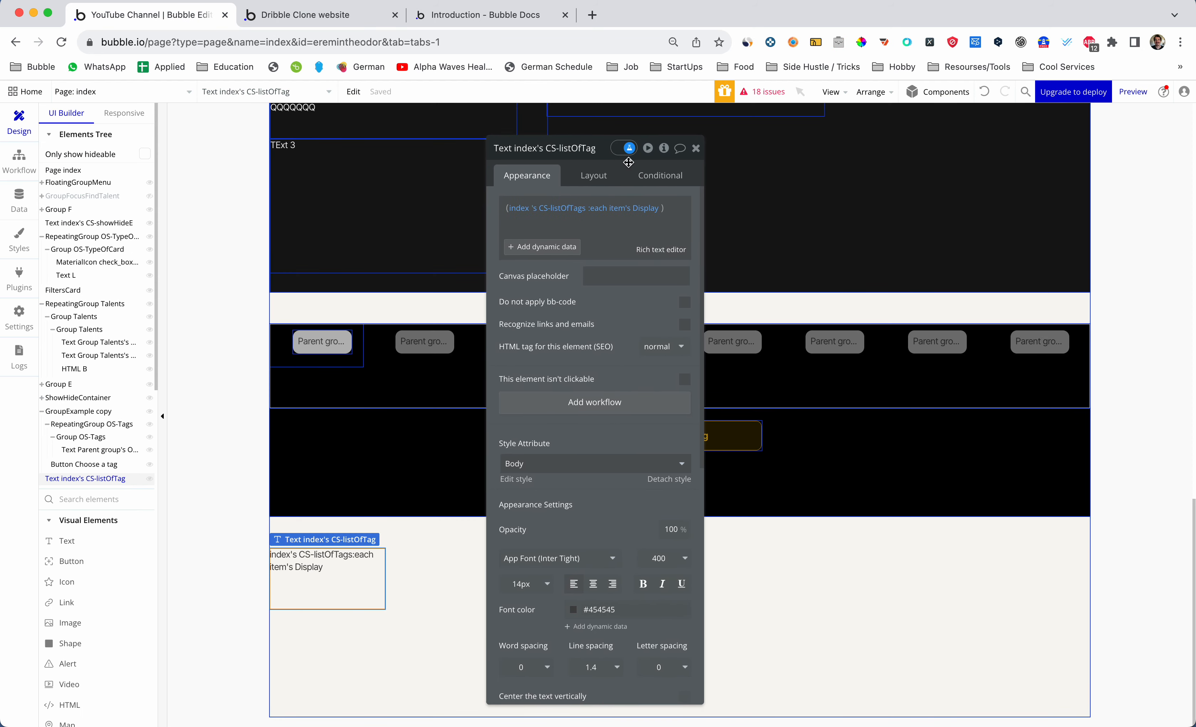
left_click(696, 148)
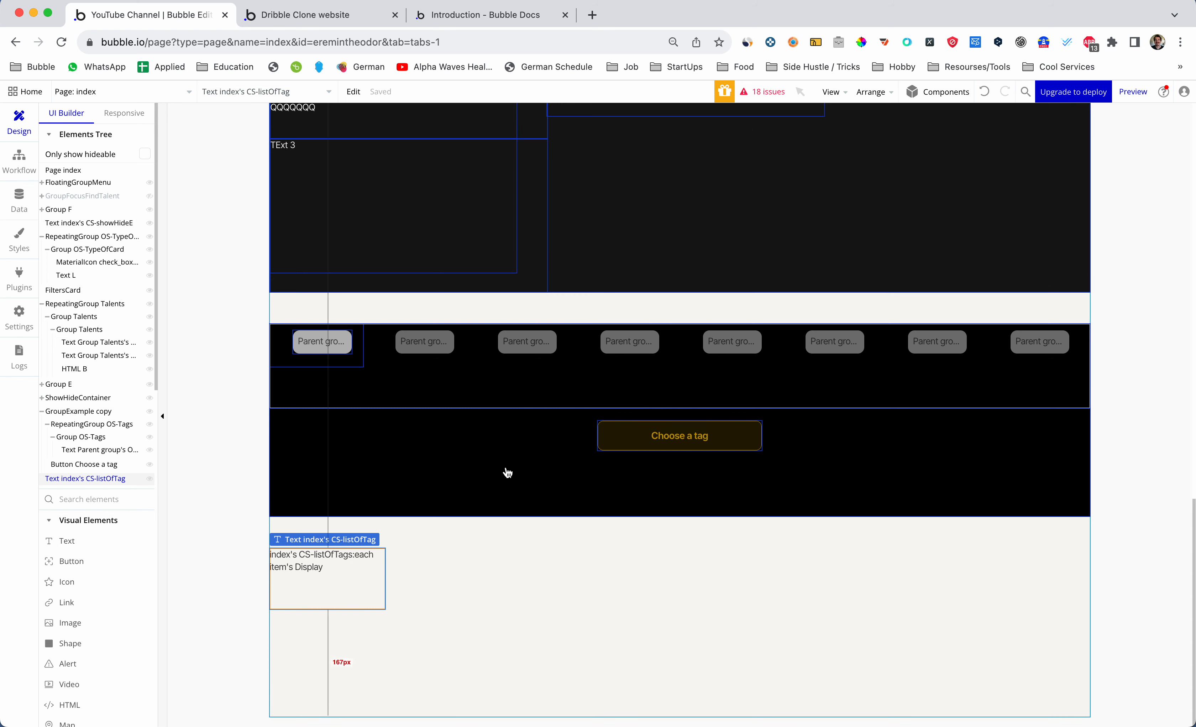
scroll(506, 470, "up", 5)
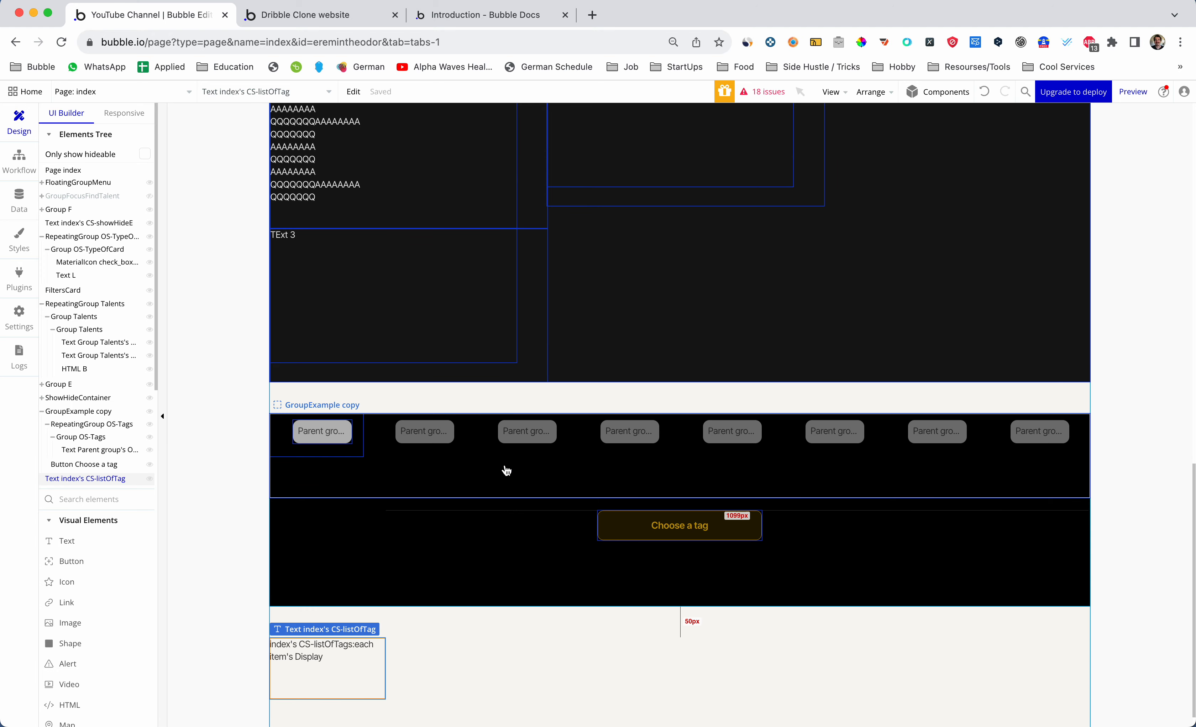
scroll(506, 468, "down", 2)
key("ctrl+Tab")
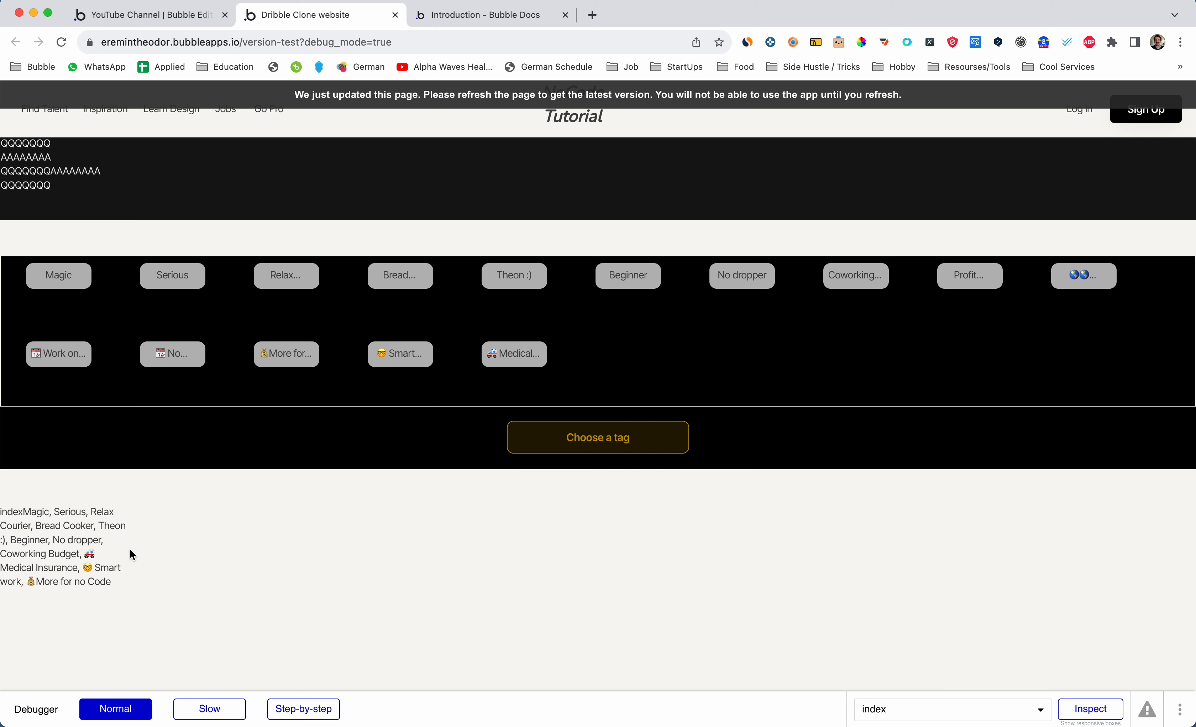
key("ctrl+shift+Tab")
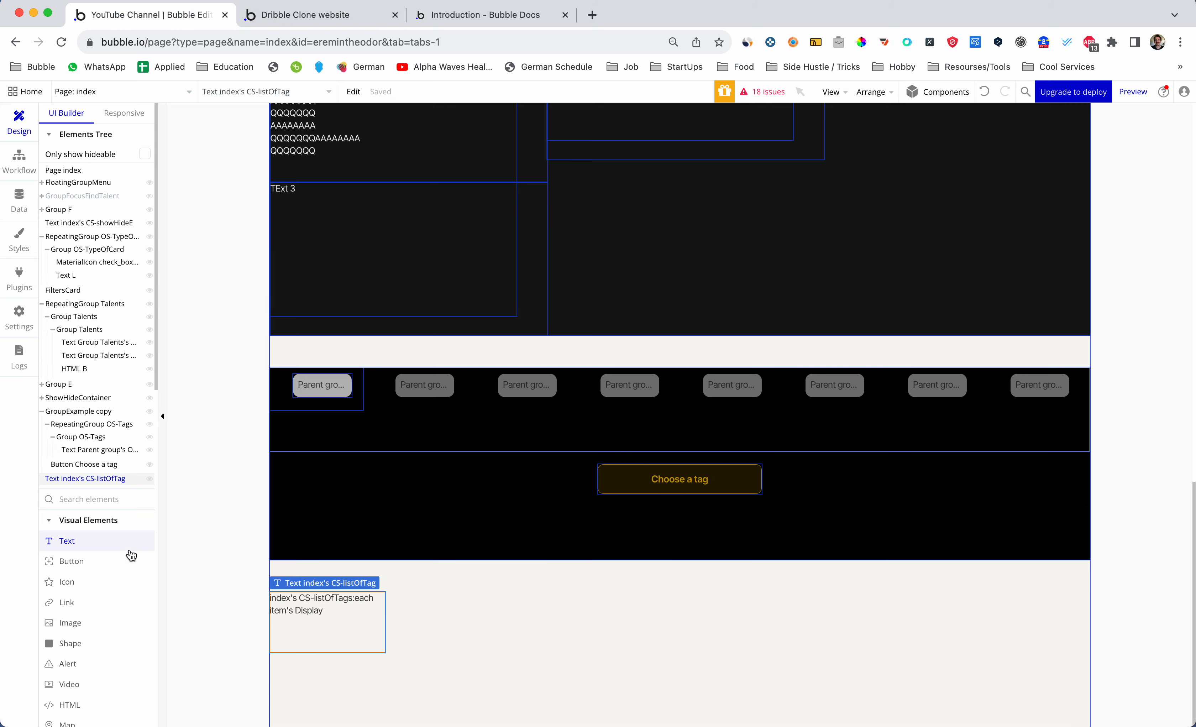
Add a new condition to the tag text inside Group OS-Tags
double_click(320, 386)
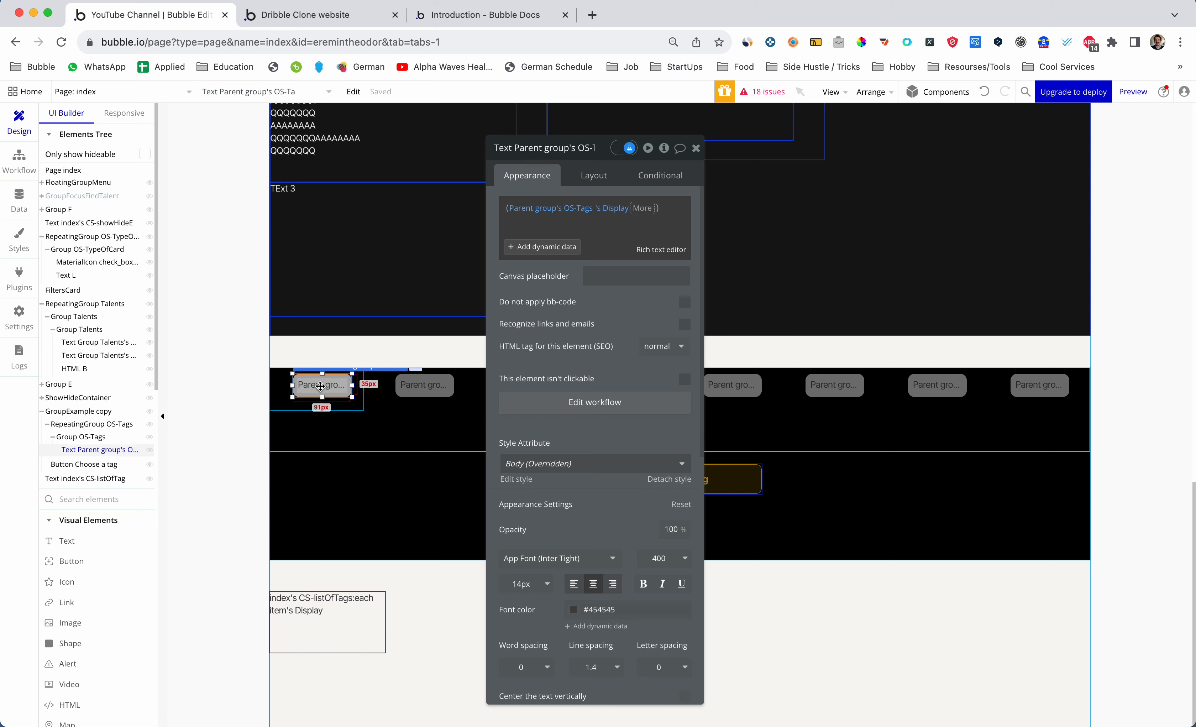
left_click_drag(604, 149, 671, 156)
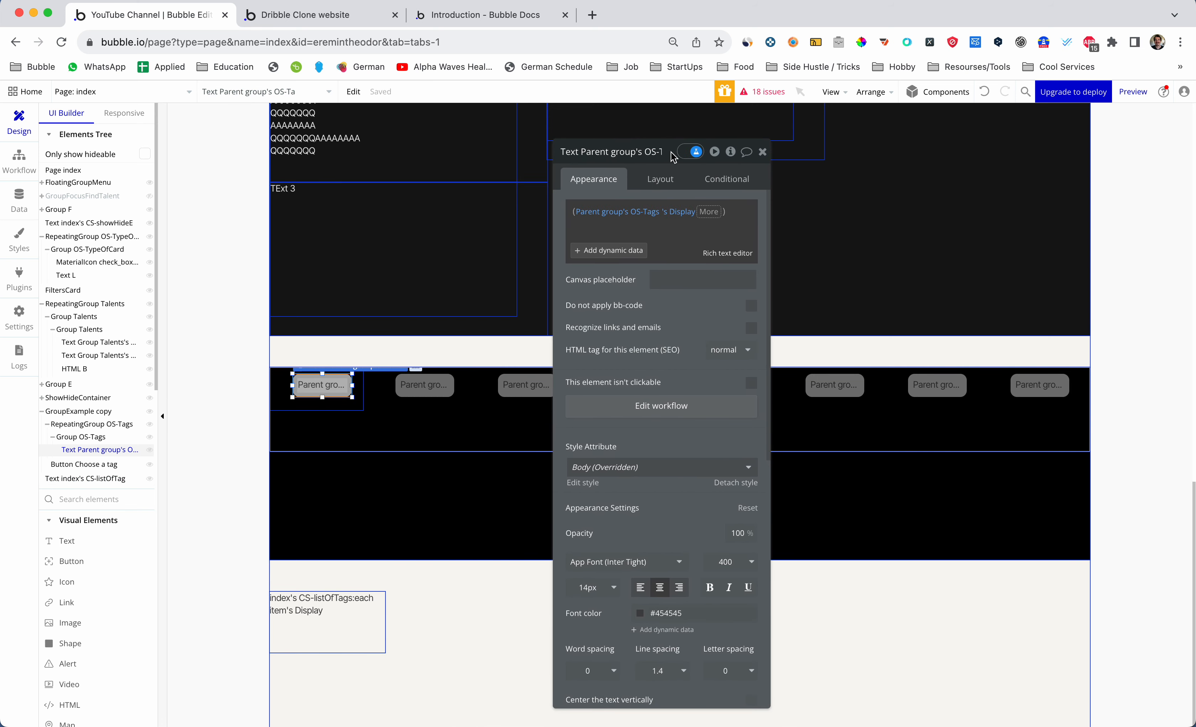
left_click(720, 181)
left_click(670, 215)
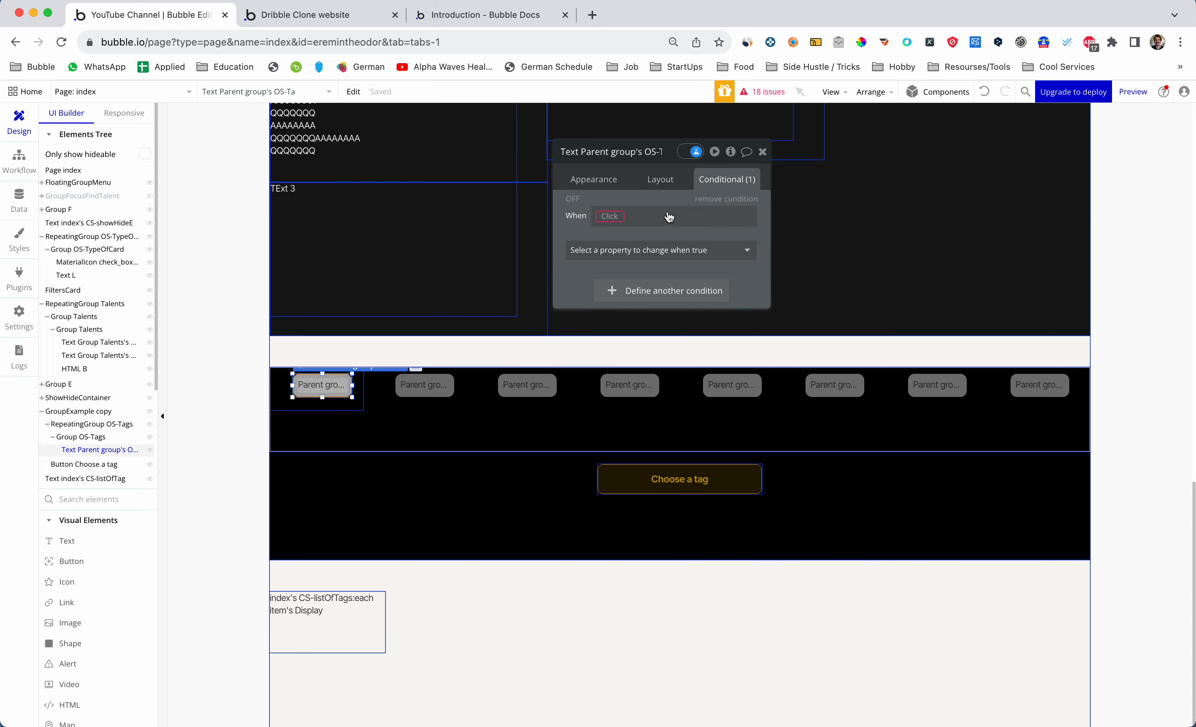
Set the tag text's condition to apply when index's CS-listOfTags contains Parent group's OS-Tags
left_click(609, 216)
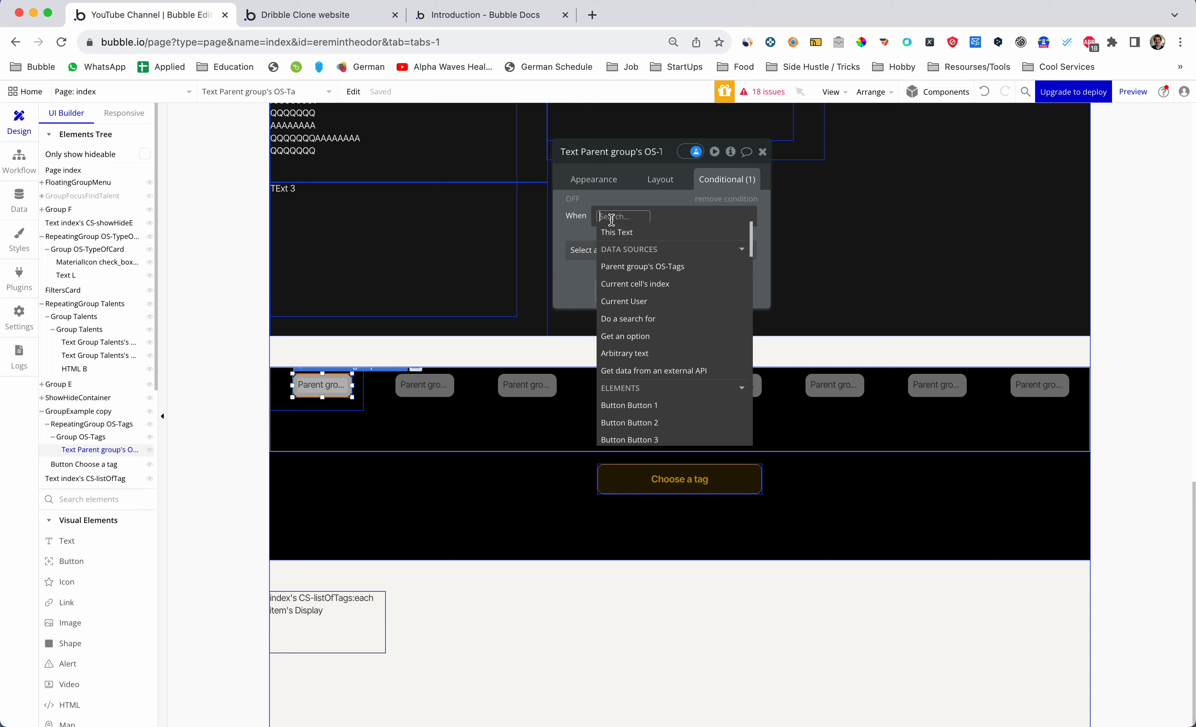
type("inde")
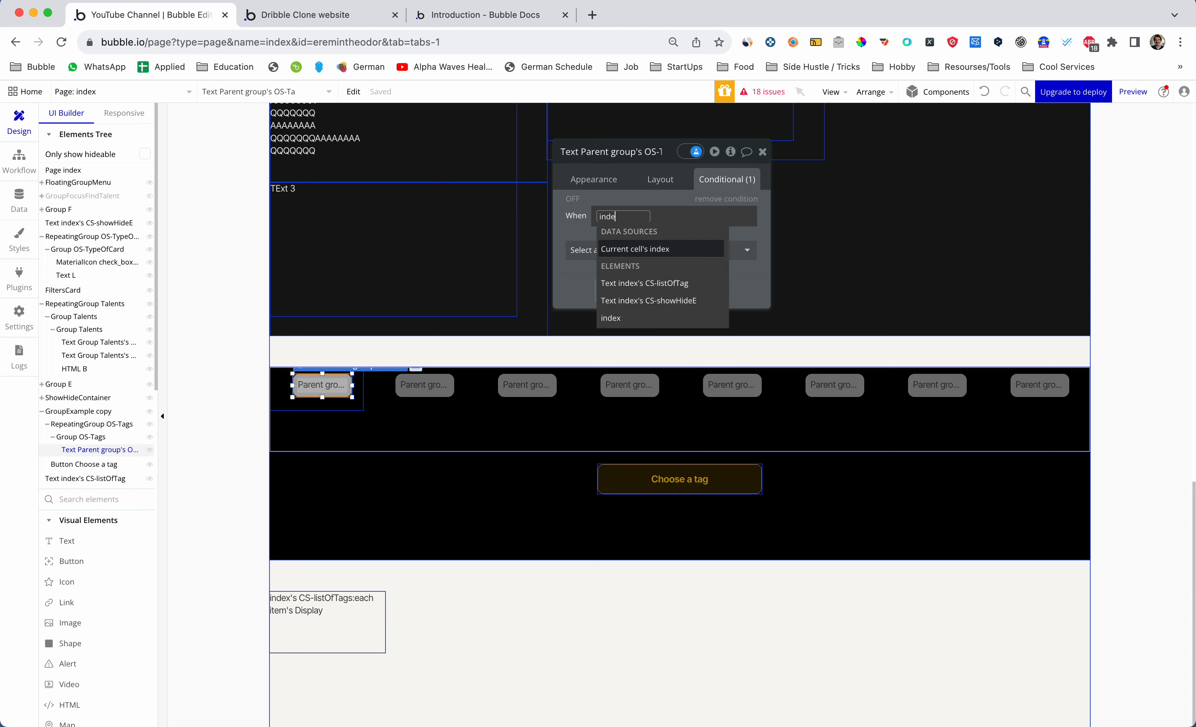
type("x")
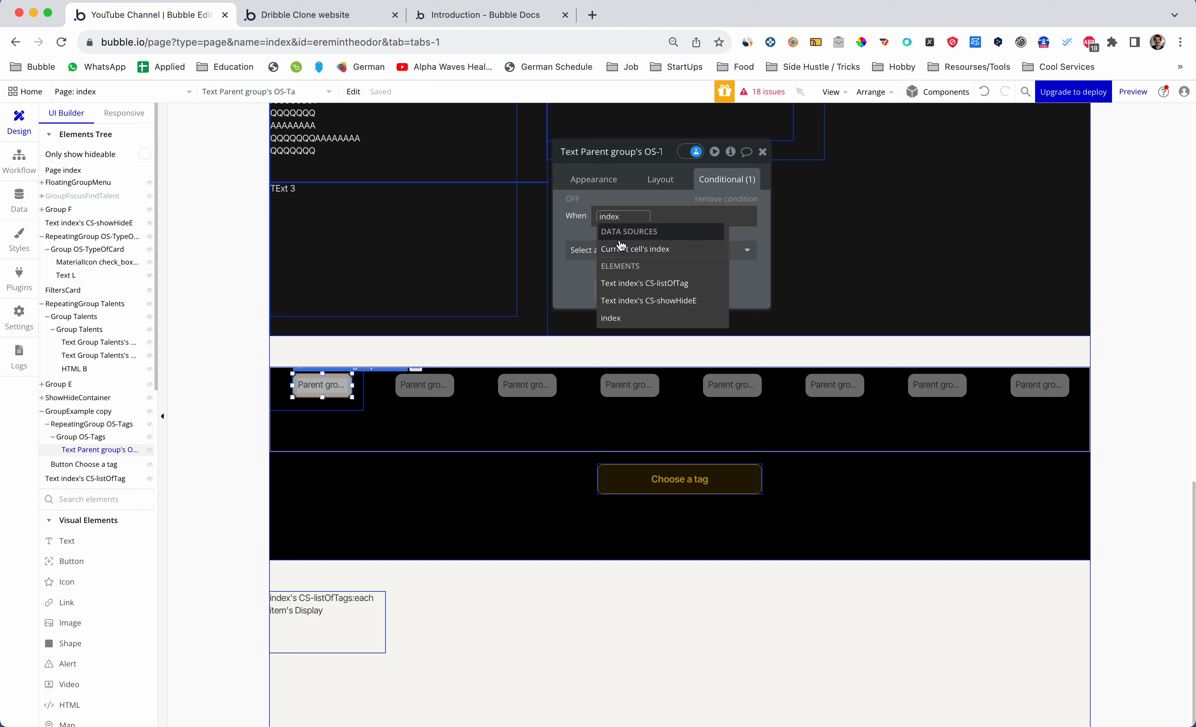
left_click(622, 317)
type("cs")
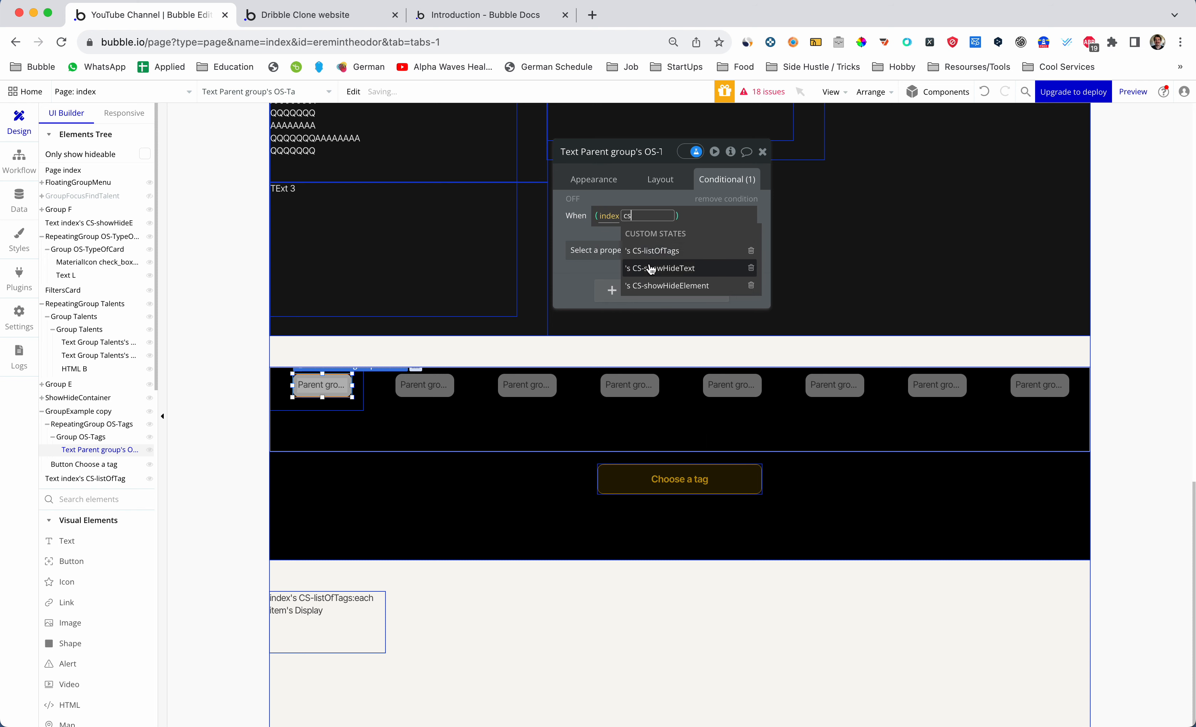
left_click(657, 250)
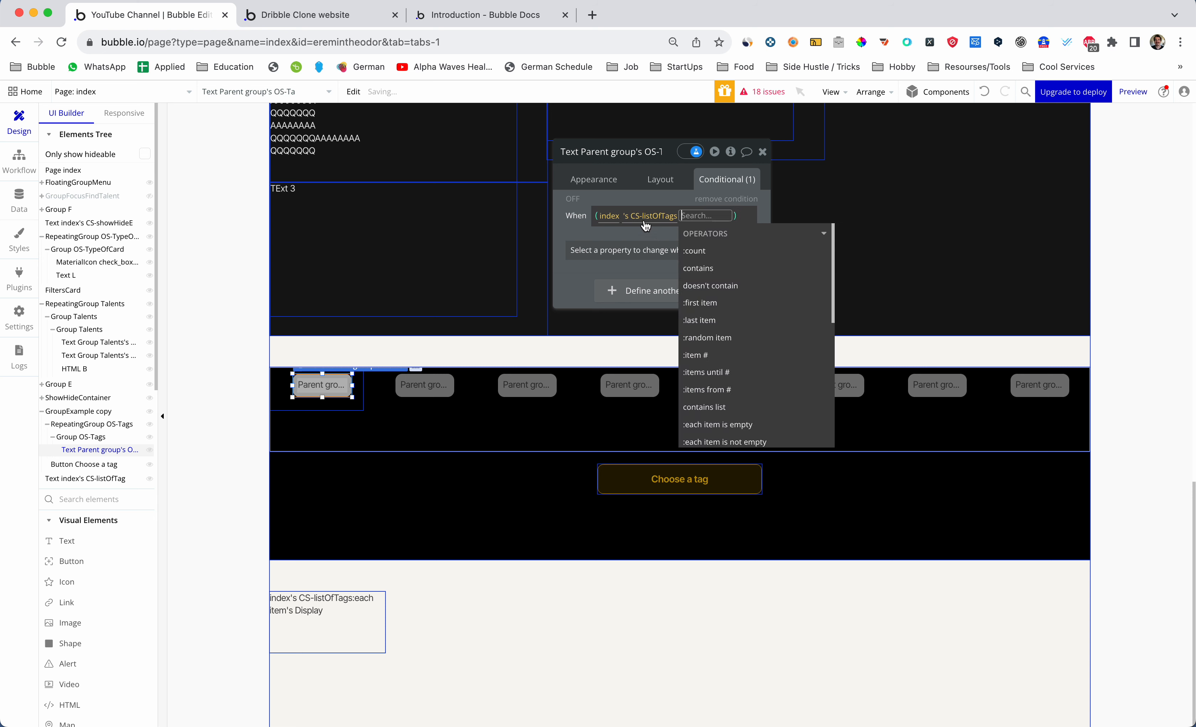
left_click(706, 270)
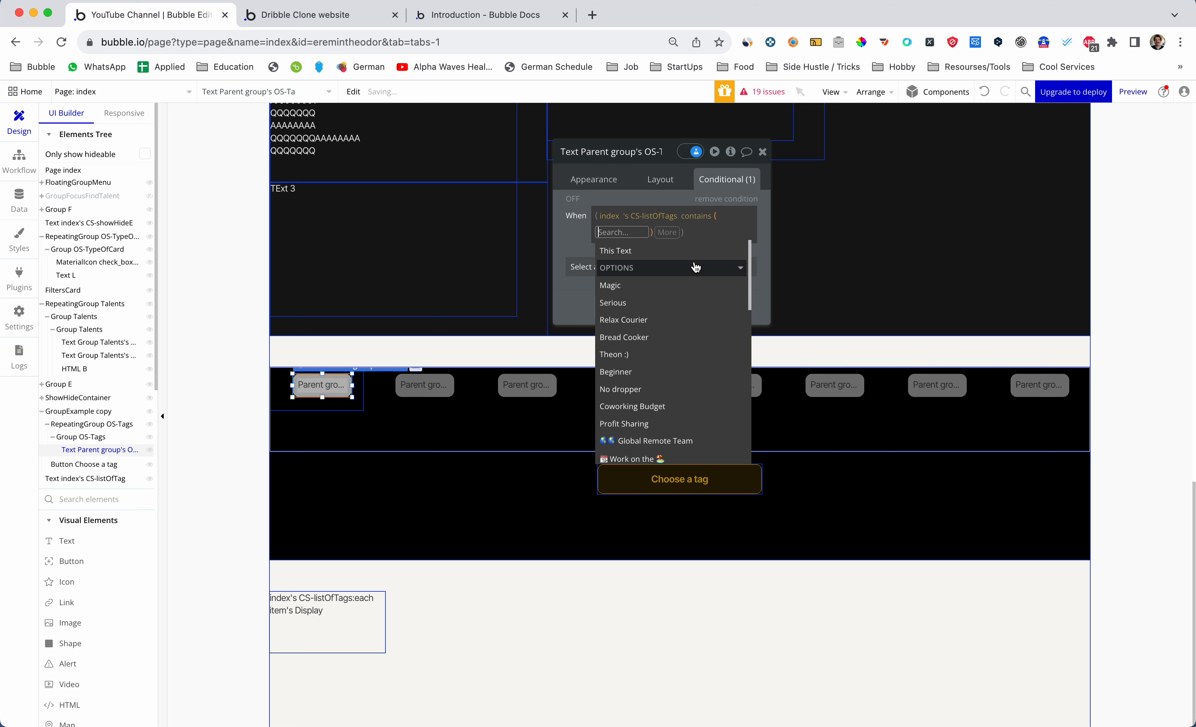
scroll(643, 304, "down", 6)
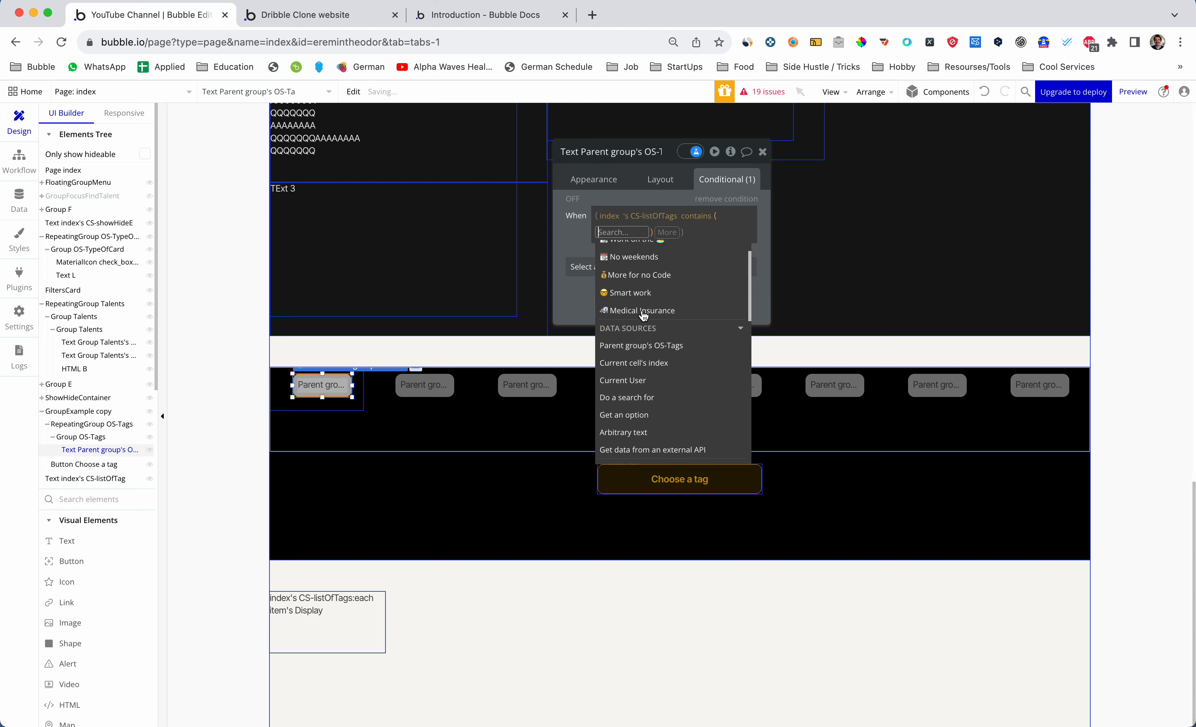
left_click(643, 337)
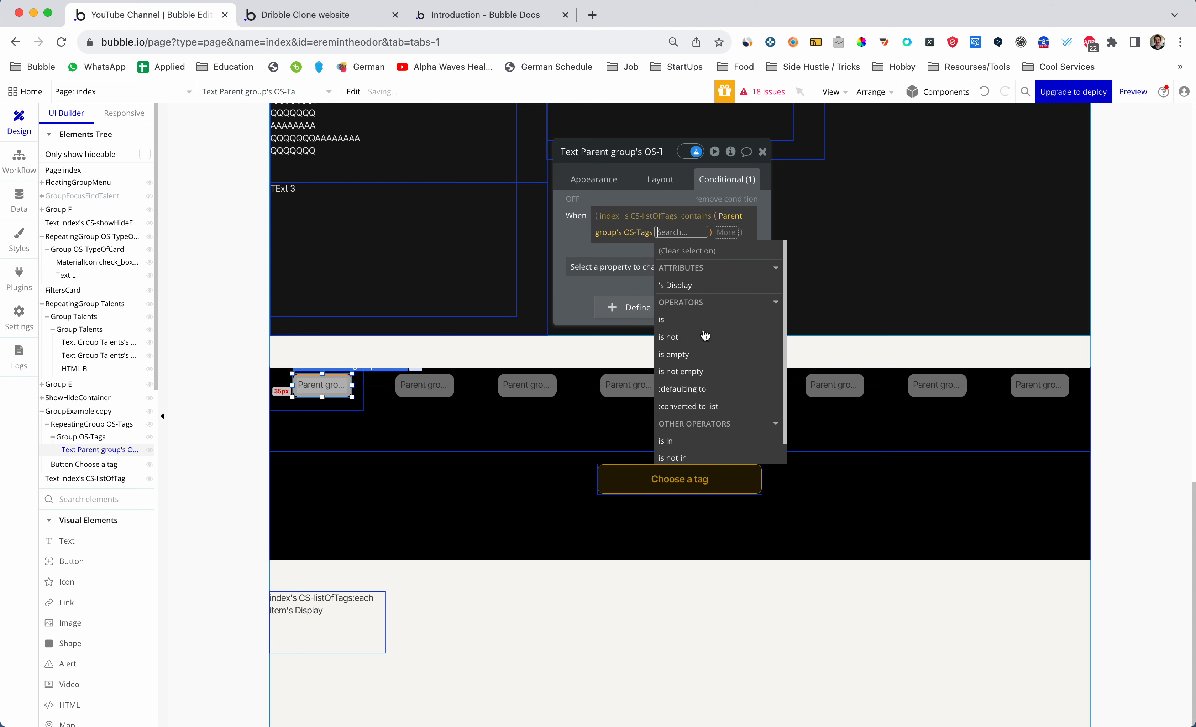
left_click(580, 240)
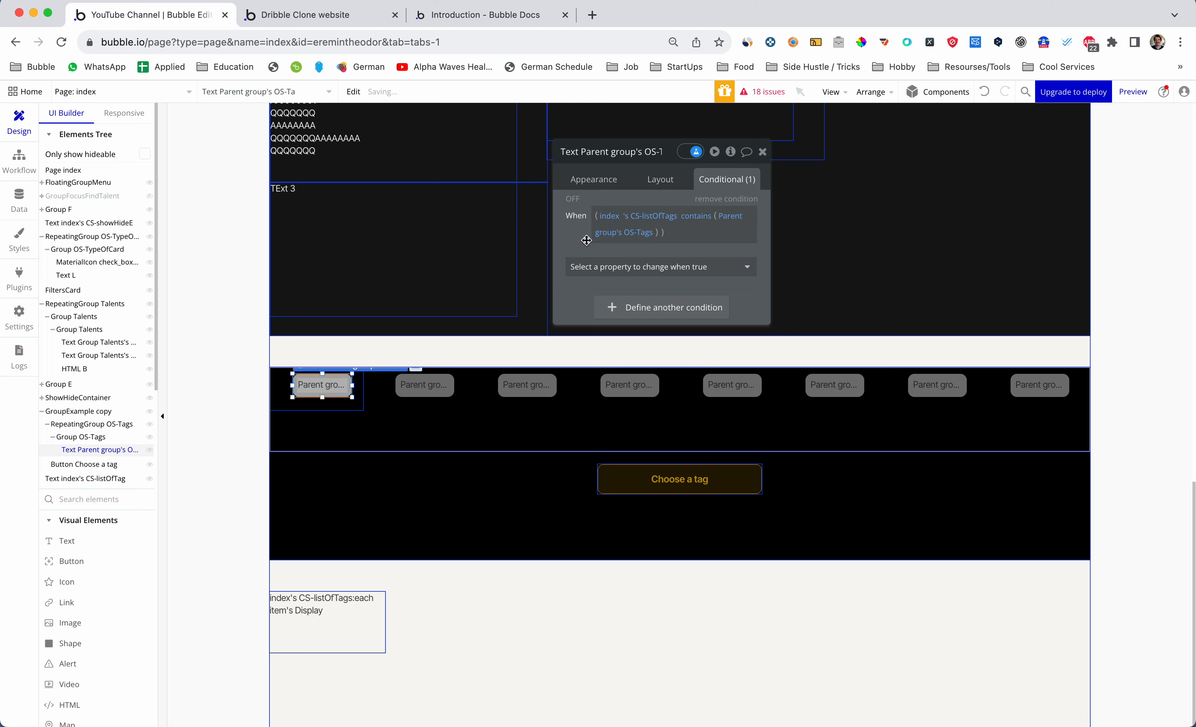
Add the Background style property to the condition with the Flat color option
left_click(650, 272)
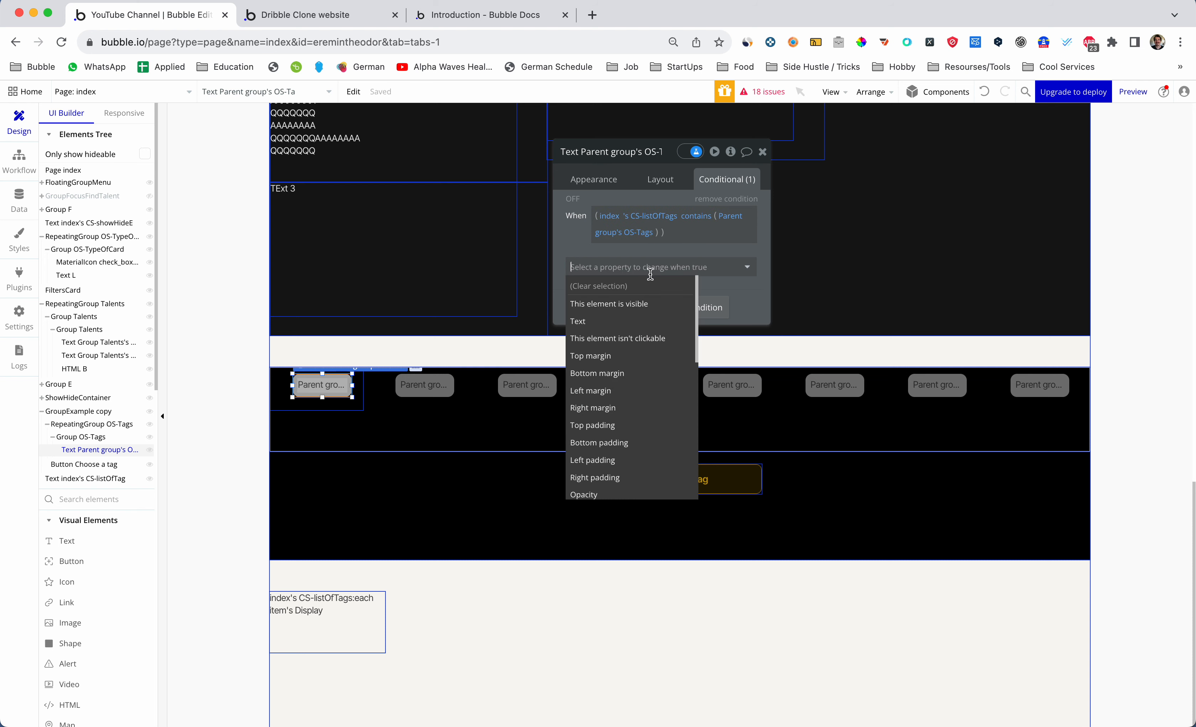
type("back")
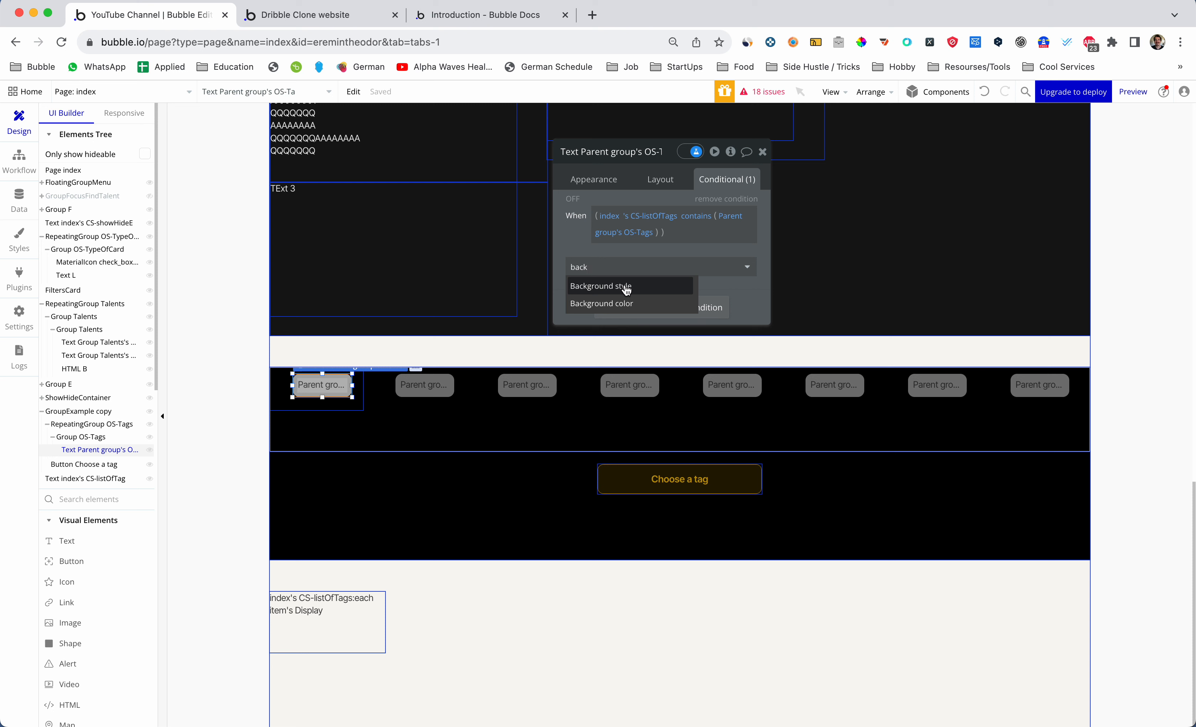
left_click(646, 284)
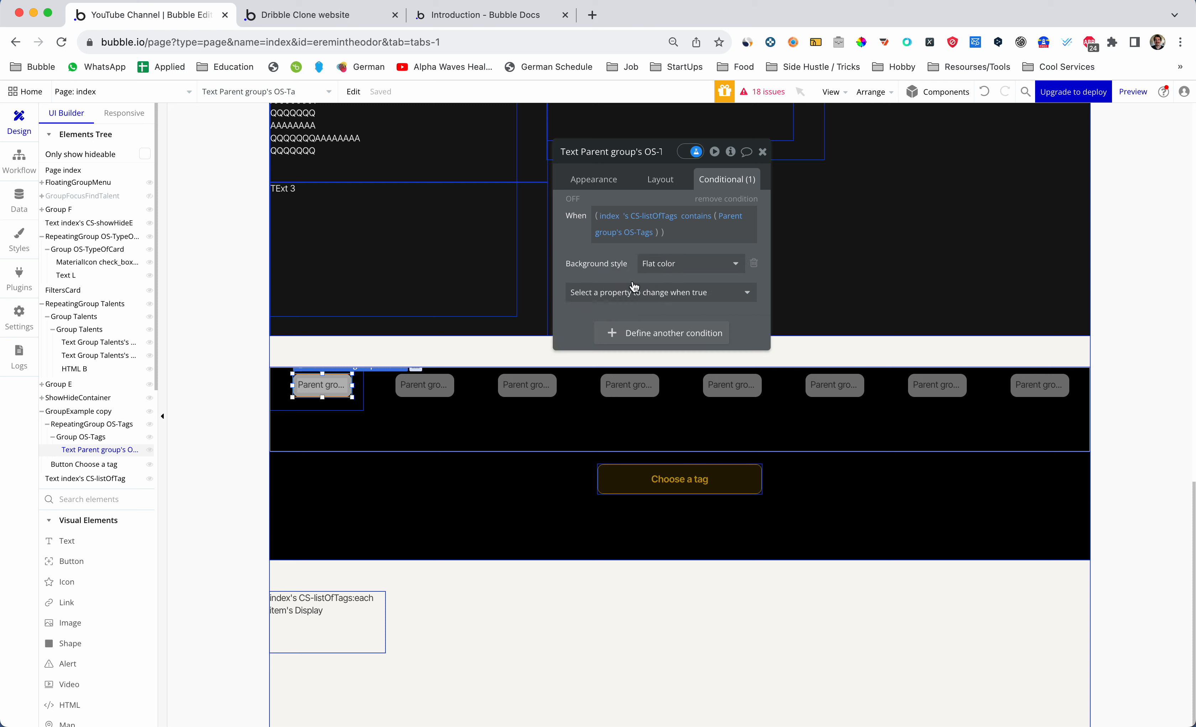
left_click(643, 269)
left_click(661, 316)
Add the Background color property to the condition and set it to the dark yellow #B6A700
left_click(647, 293)
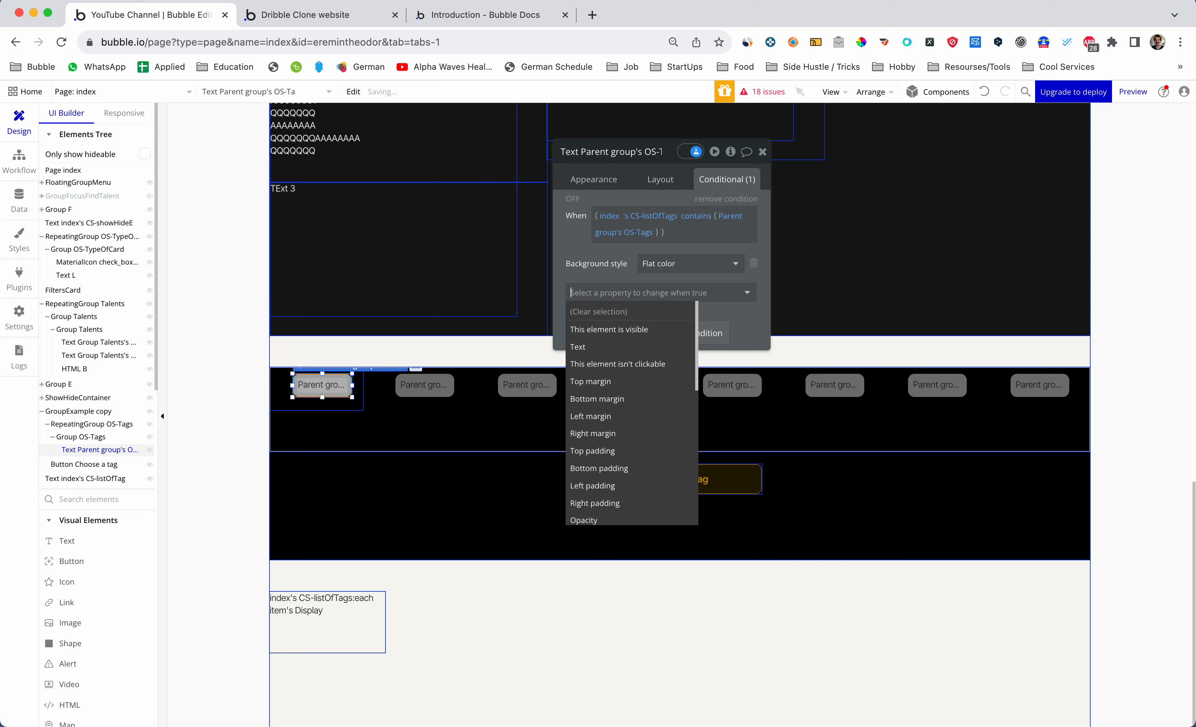
type("back")
key("BackSpace")
key("BackSpace")
key("BackSpace")
key("BackSpace")
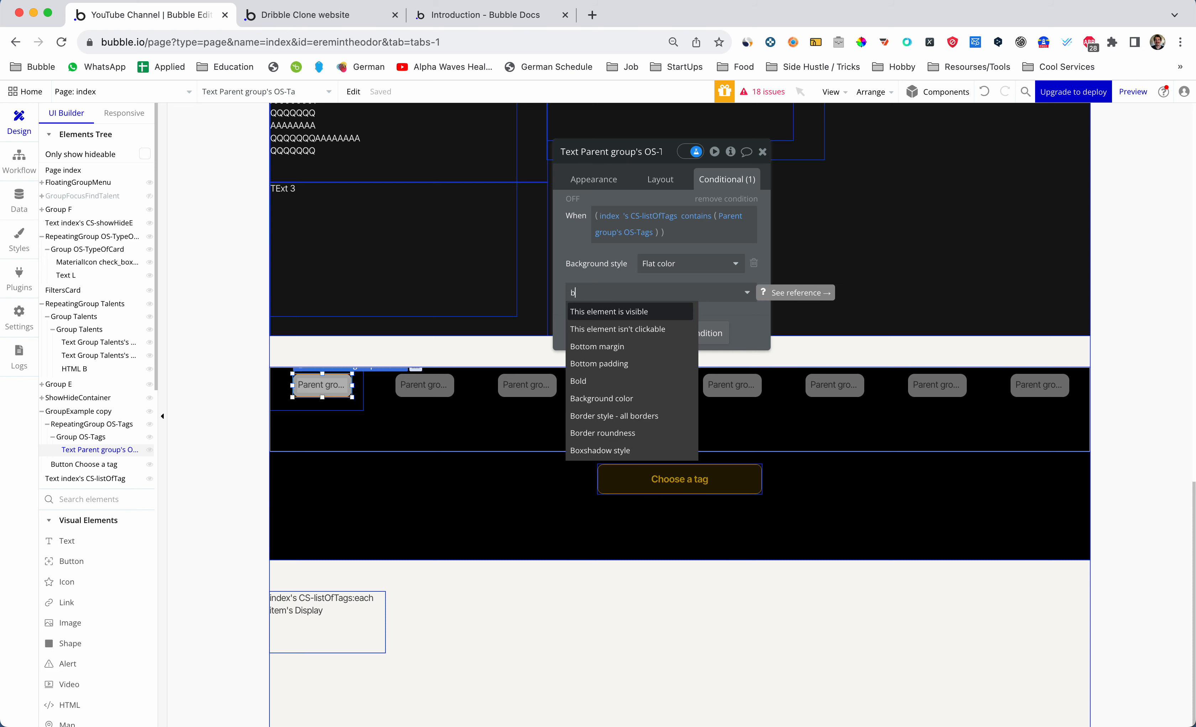
left_click(648, 290)
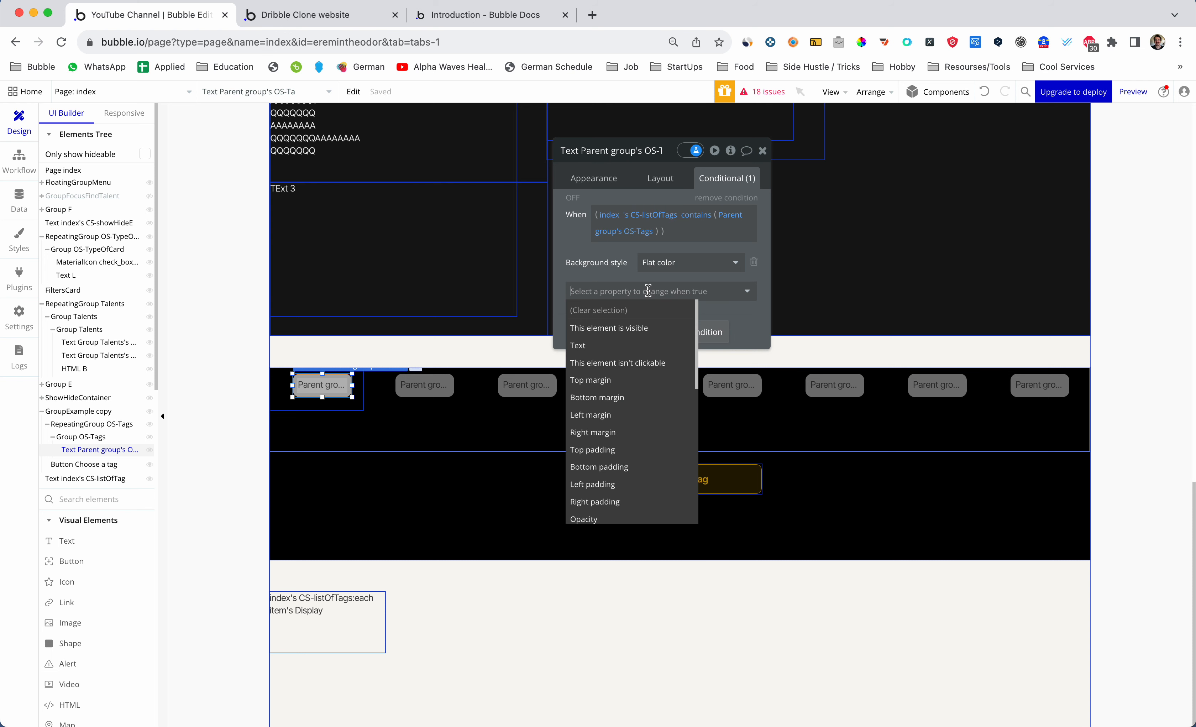
type("backgr")
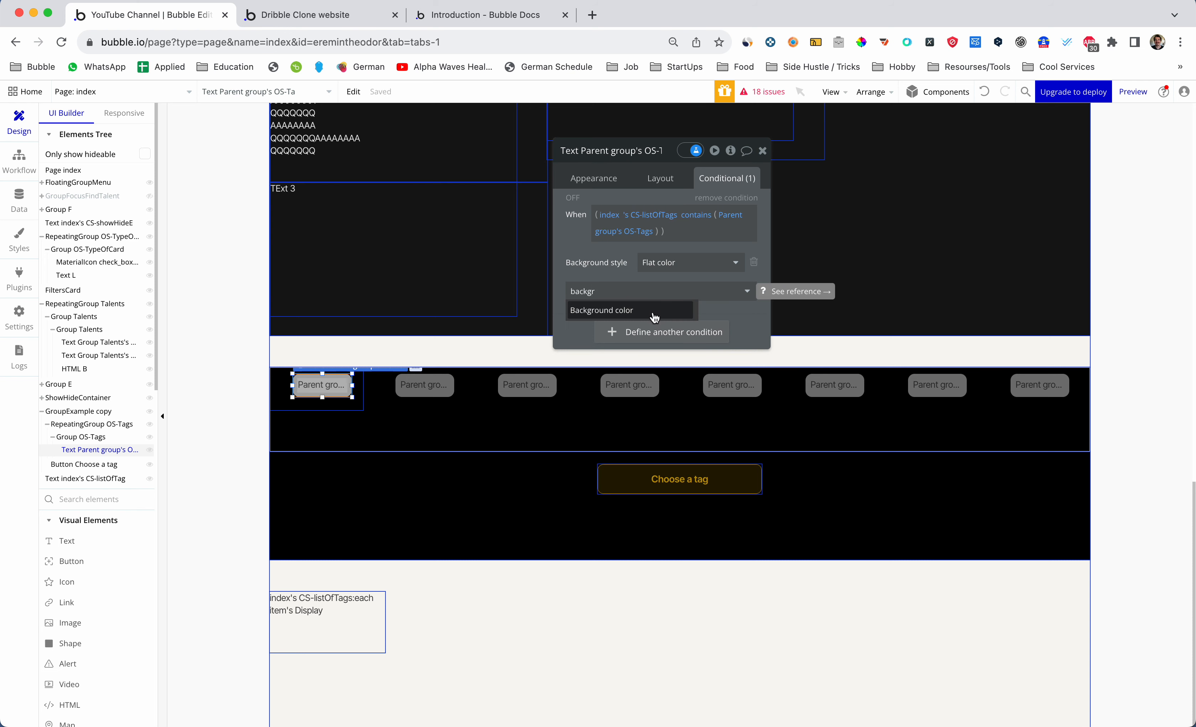
left_click(653, 312)
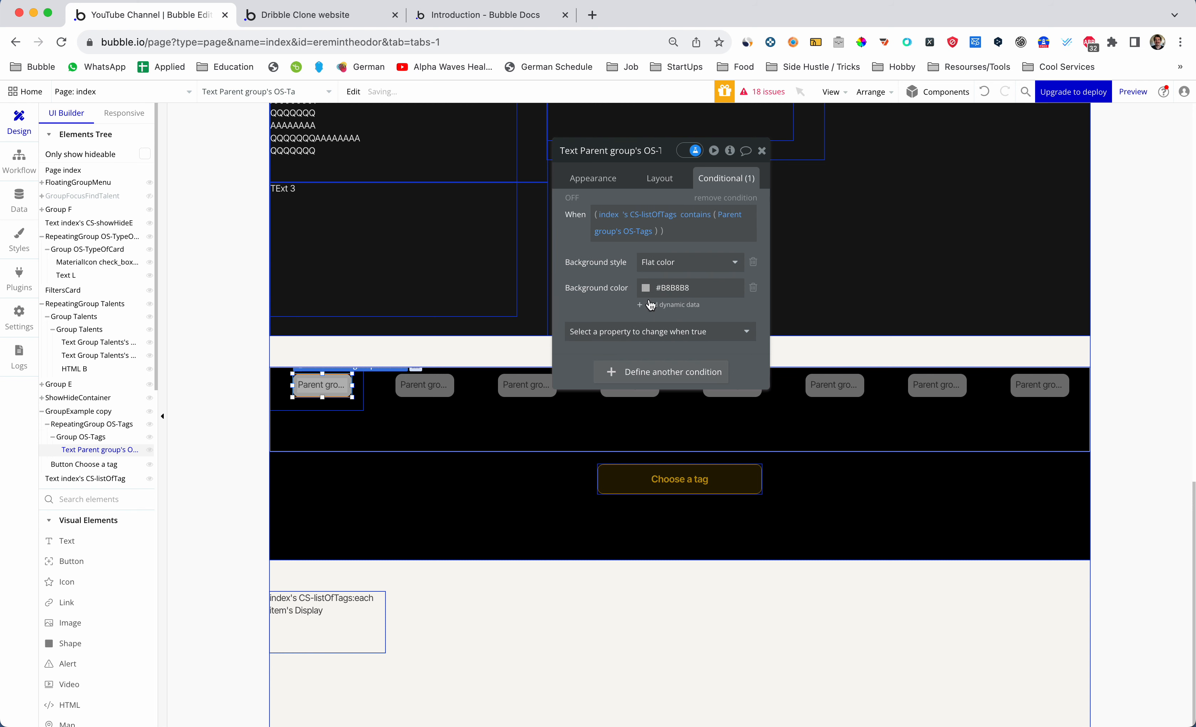
left_click(646, 290)
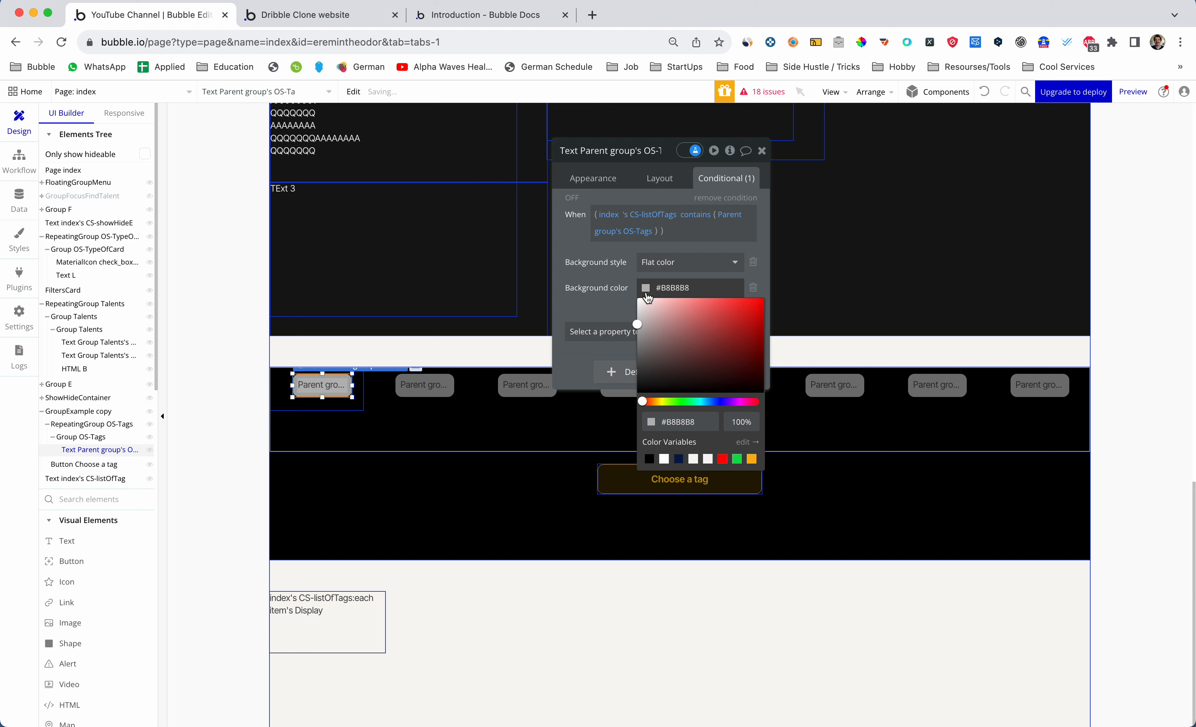
left_click(659, 402)
left_click(695, 354)
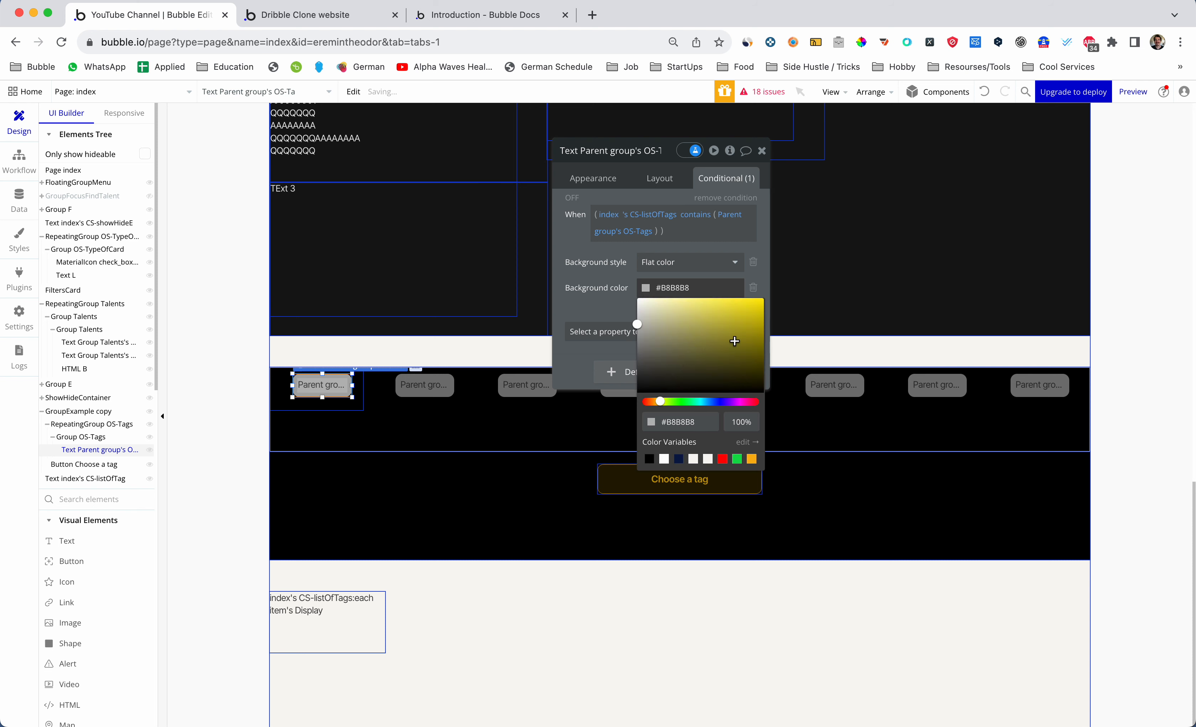
left_click(762, 331)
left_click(737, 186)
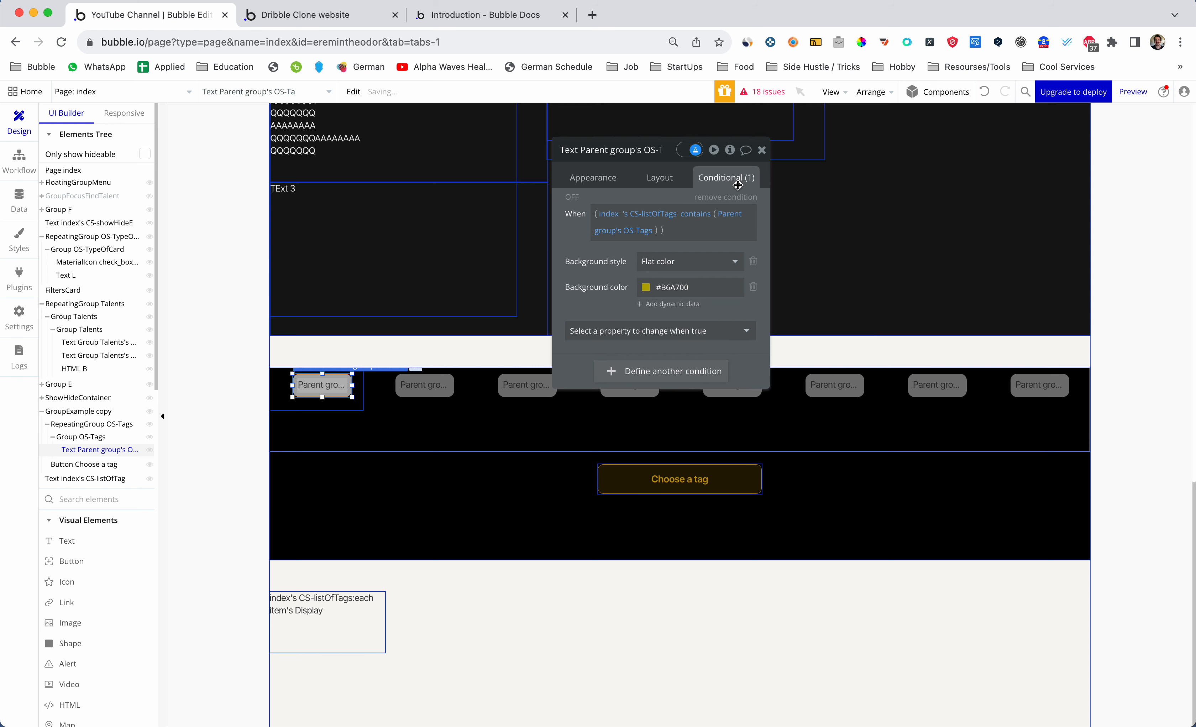
Switch to the site preview, reload it, and test the conditional highlighting by choosing the Magic and Serious tags
key("ctrl+Tab")
key("super+r")
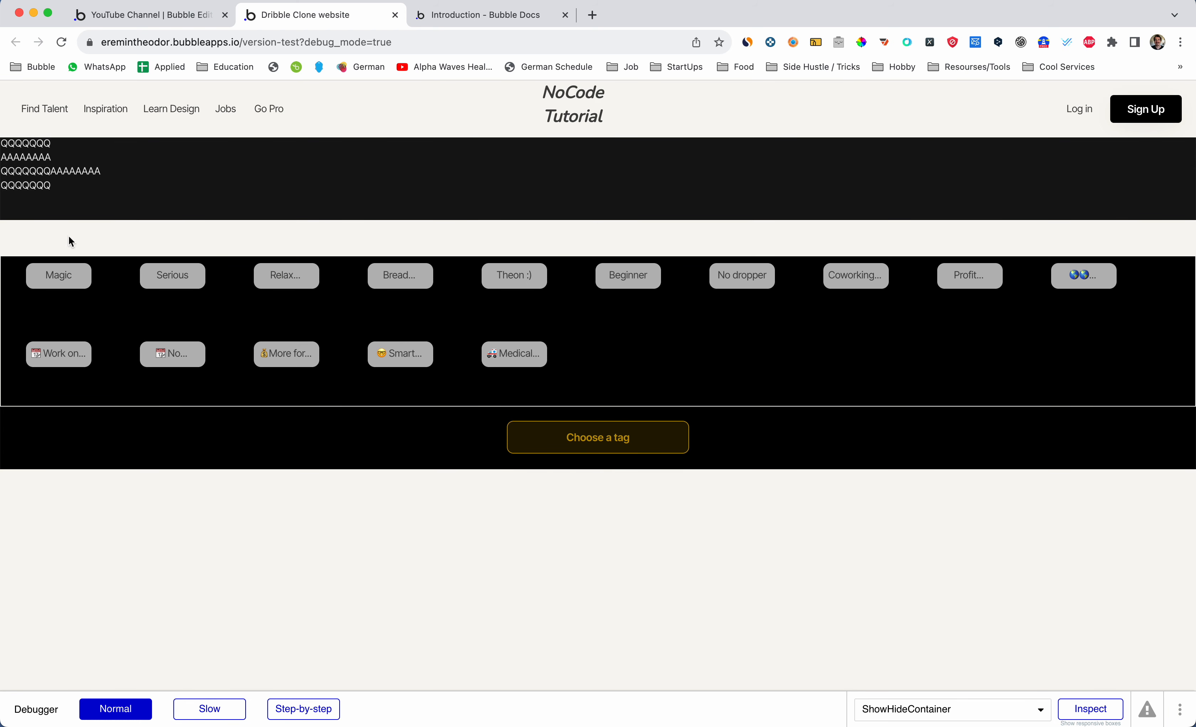
left_click(68, 281)
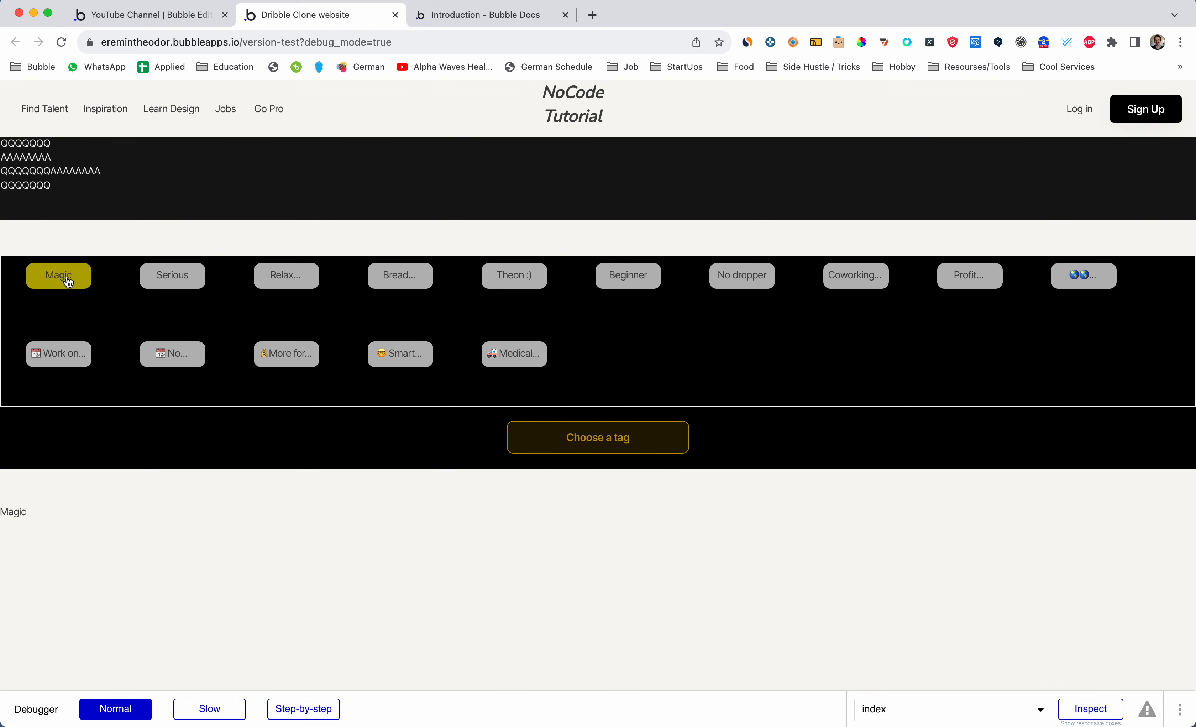
left_click(159, 280)
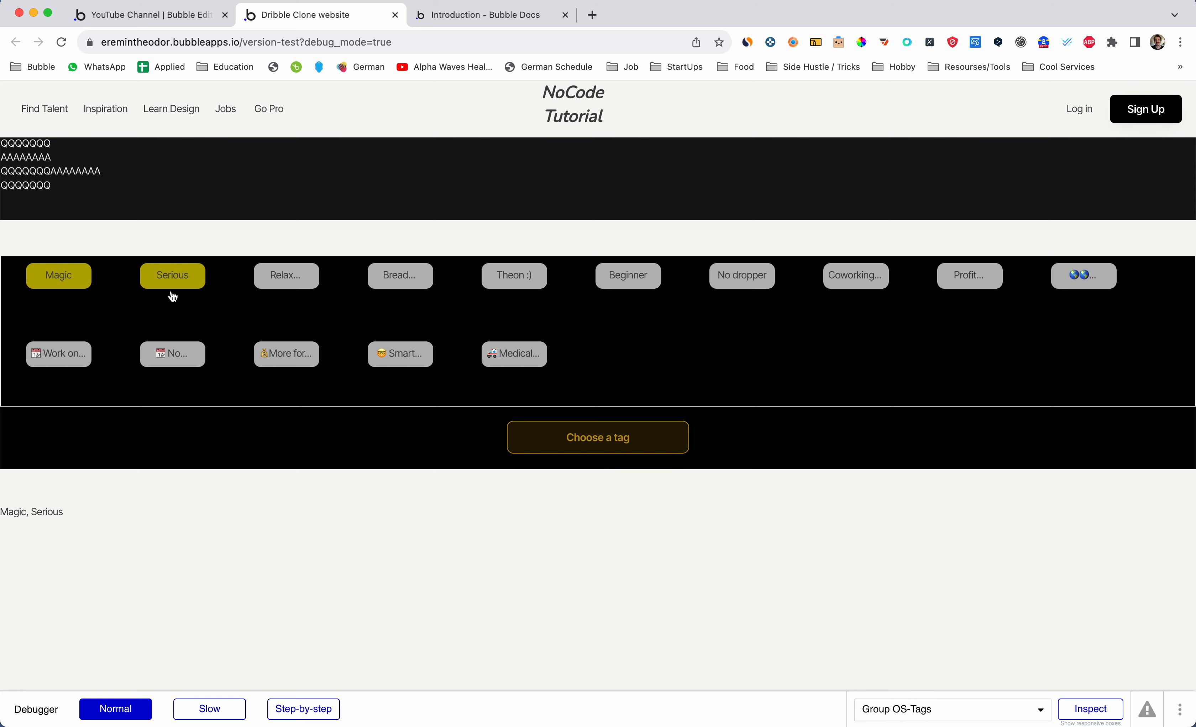
key("ctrl+shift+Tab")
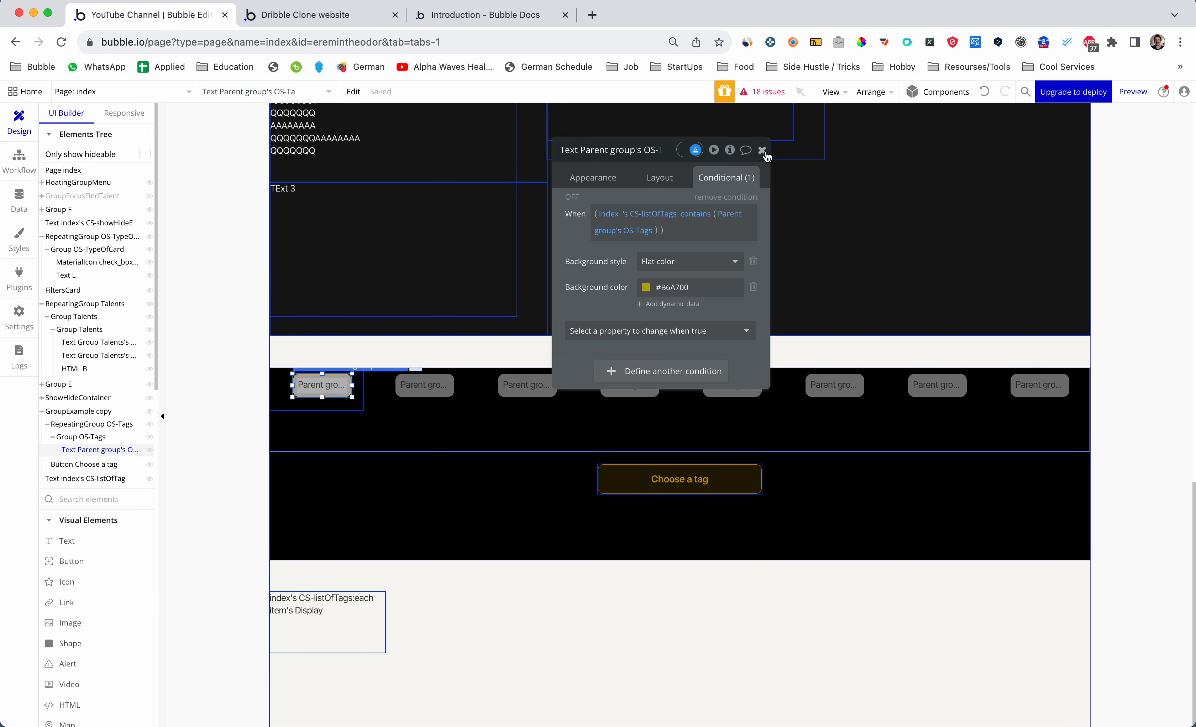
left_click(312, 16)
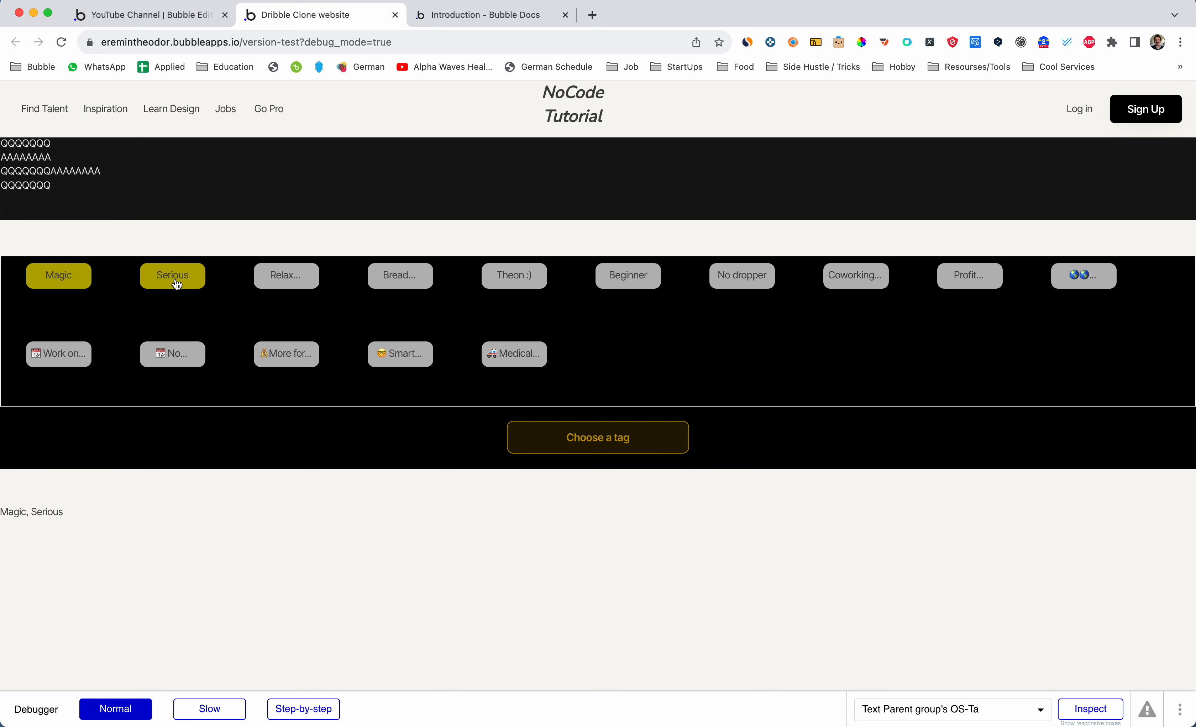
Return to the editor and open the click workflow of the tag text inside Group OS-Tags
key("ctrl+shift+Tab")
scroll(216, 267, "up", 6)
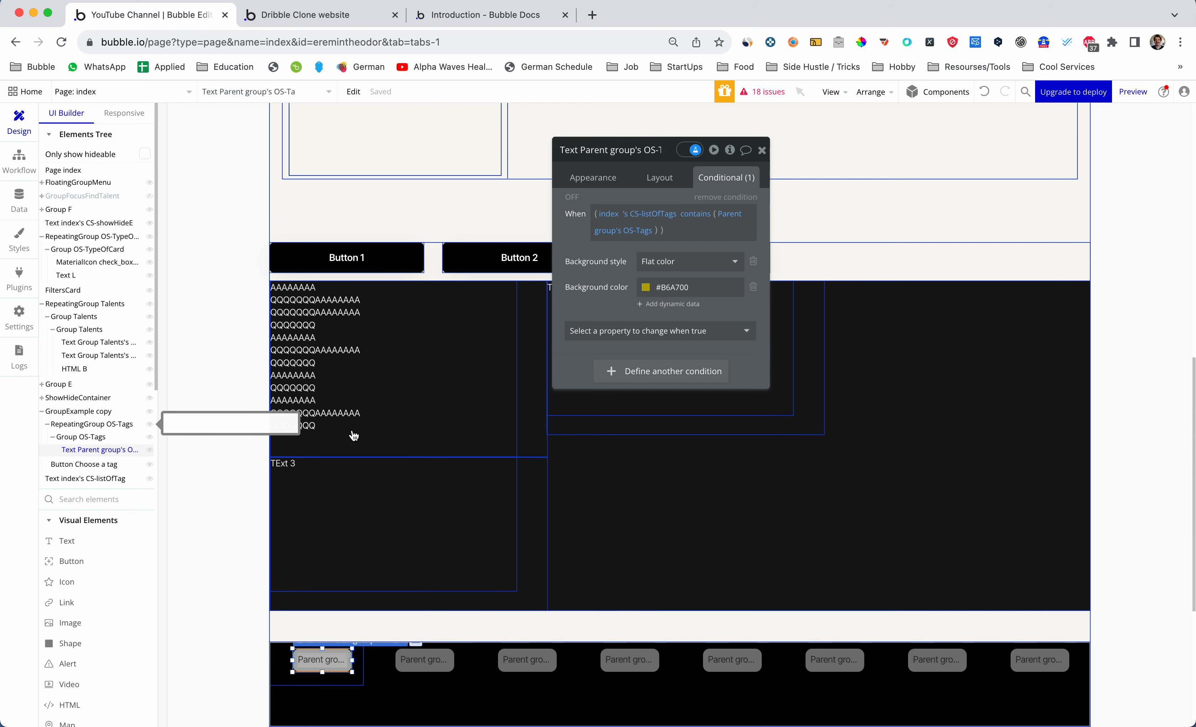
scroll(352, 433, "down", 4)
key("Escape")
key("Escape")
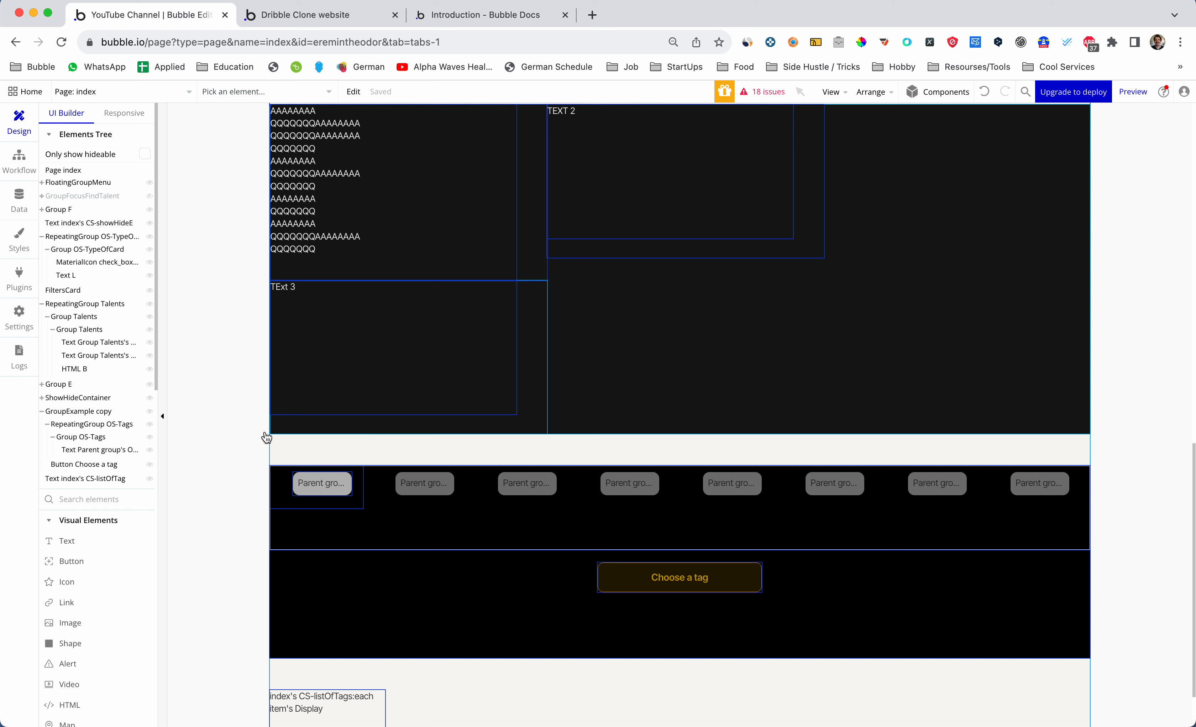
left_click(94, 443)
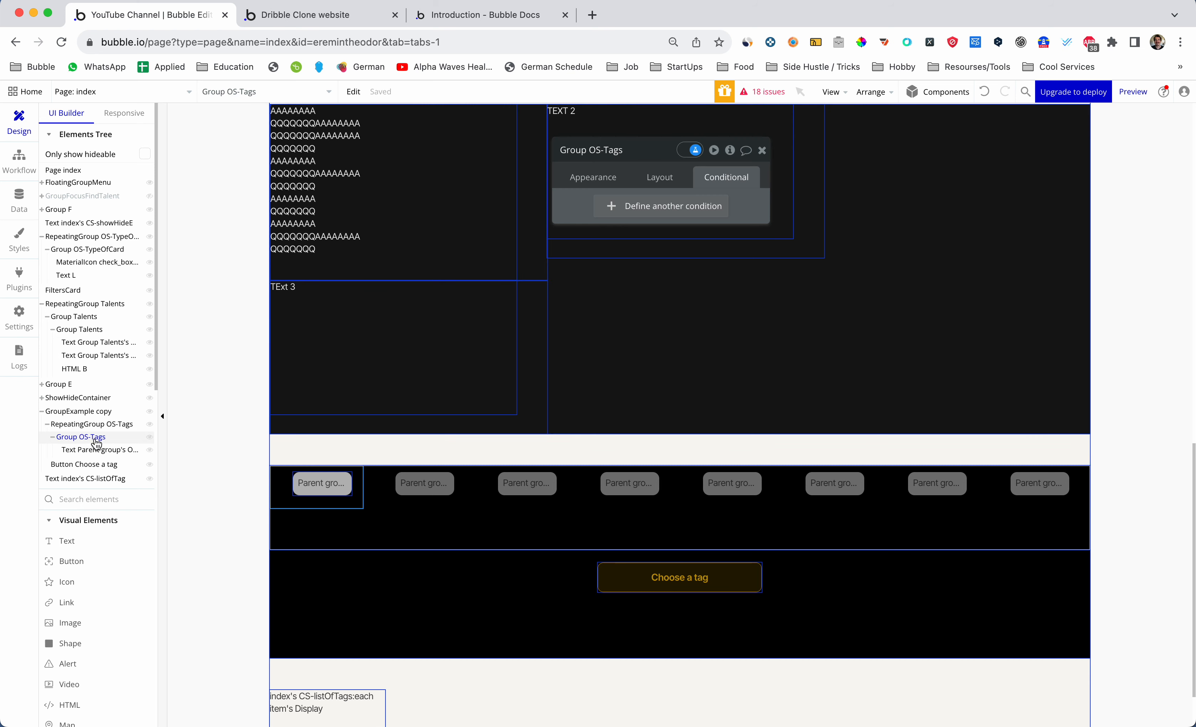
left_click(323, 485)
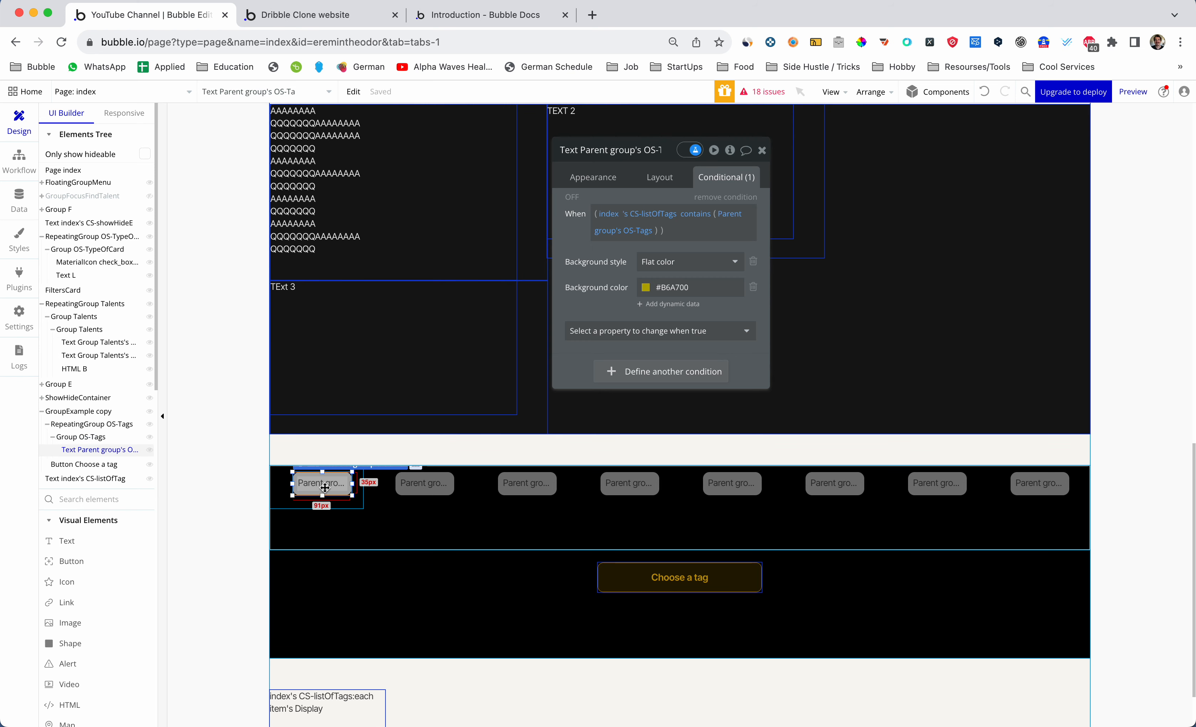
left_click(595, 179)
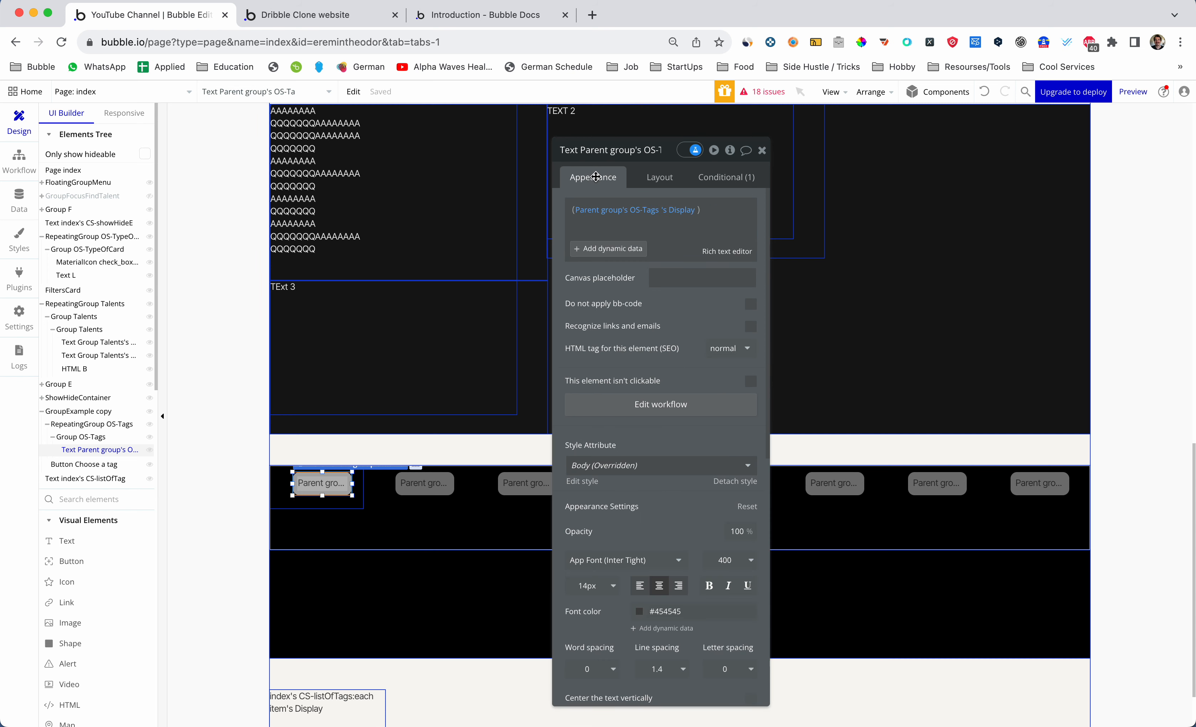
left_click(647, 241)
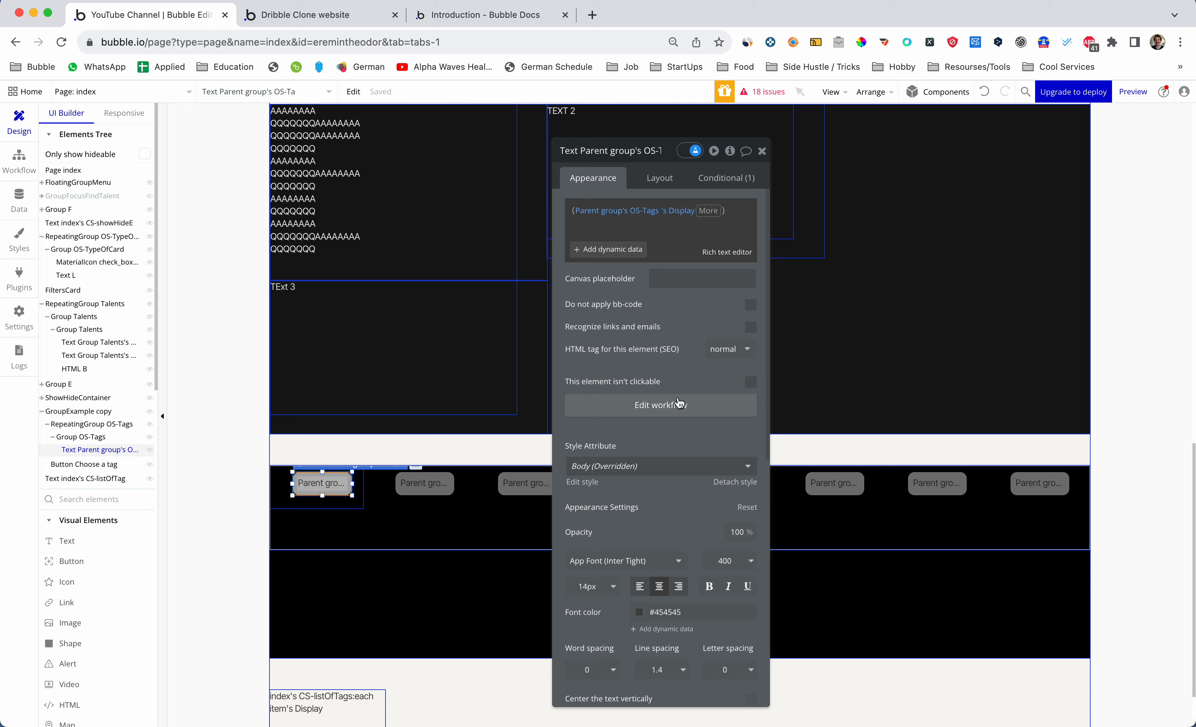
left_click(668, 404)
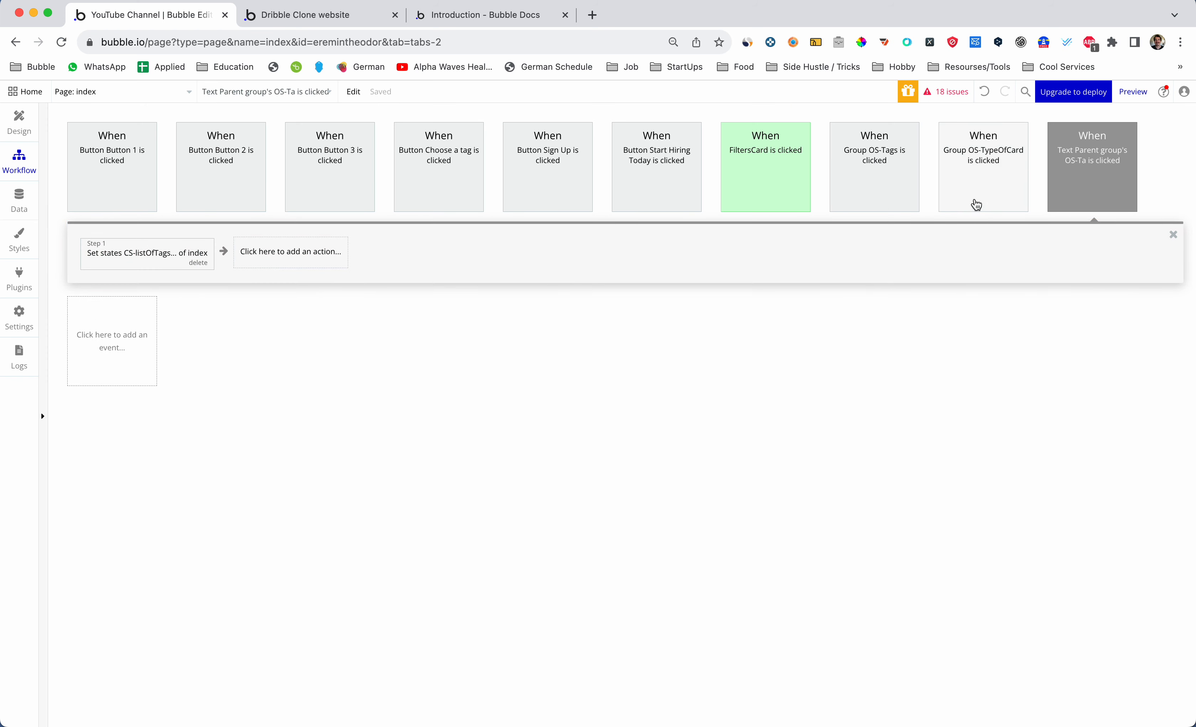
Copy the tag text's click event in the workflow editor and close its property editor
right_click(1085, 163)
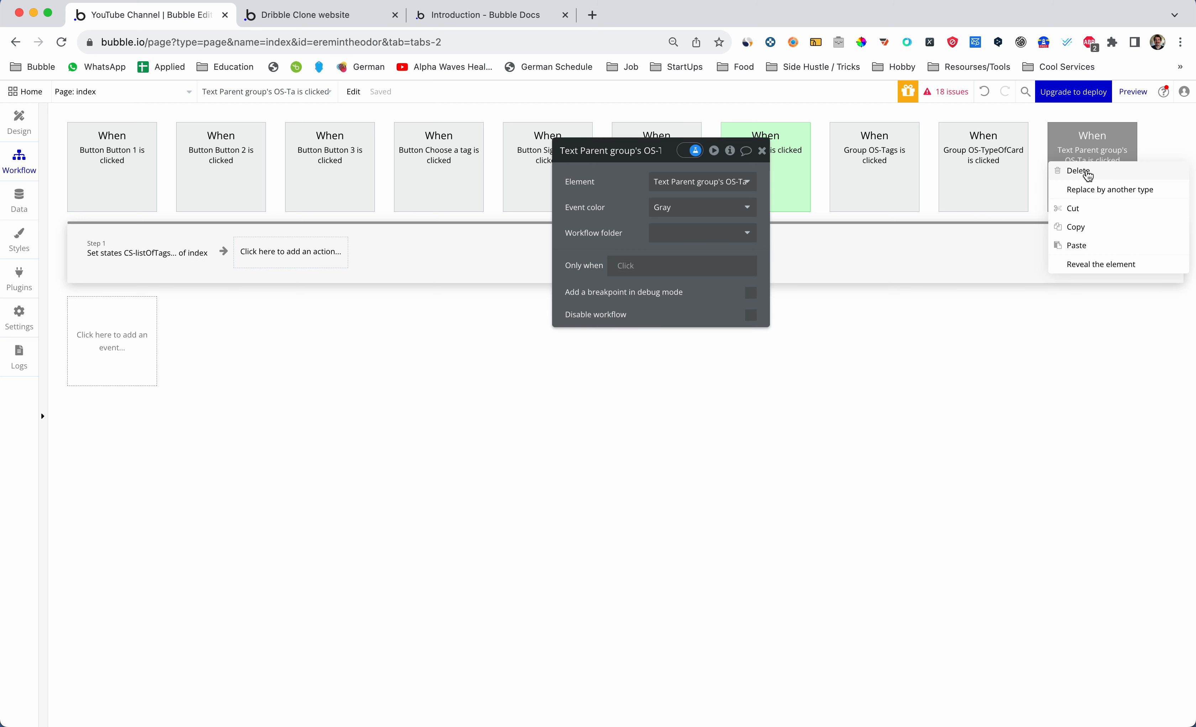
left_click(1082, 227)
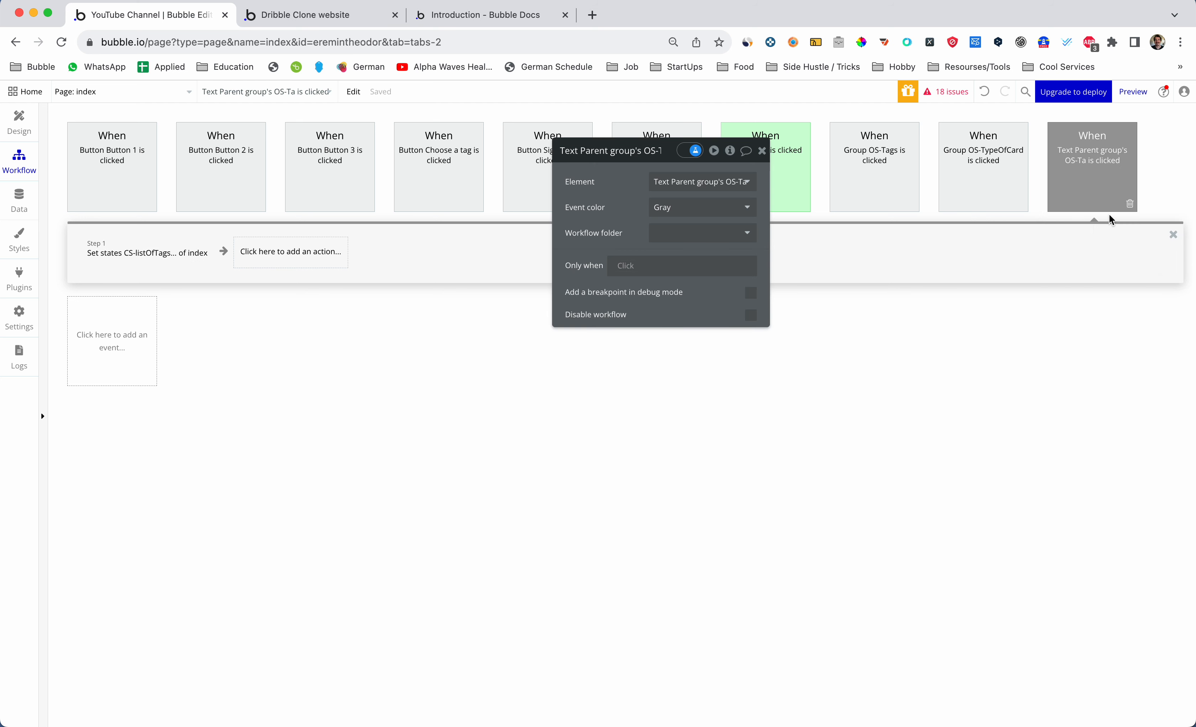
left_click(762, 150)
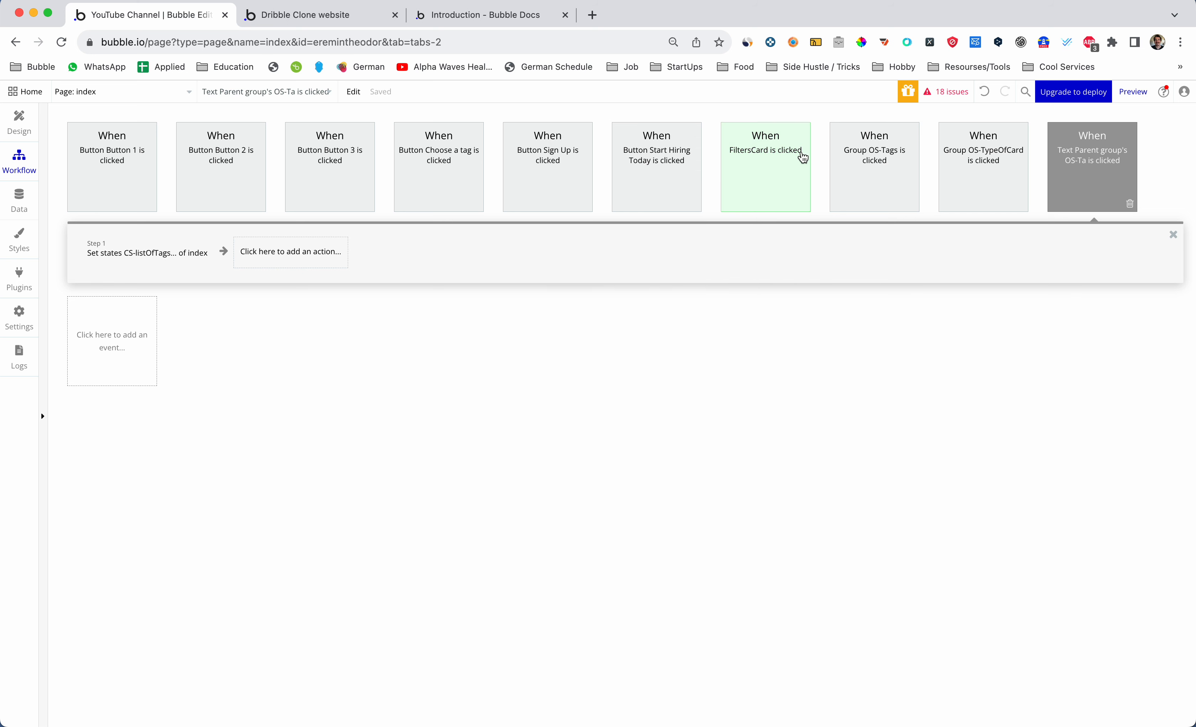
Paste the copied tag text click event as a new workflow event and close its property editor
right_click(1162, 153)
left_click(315, 380)
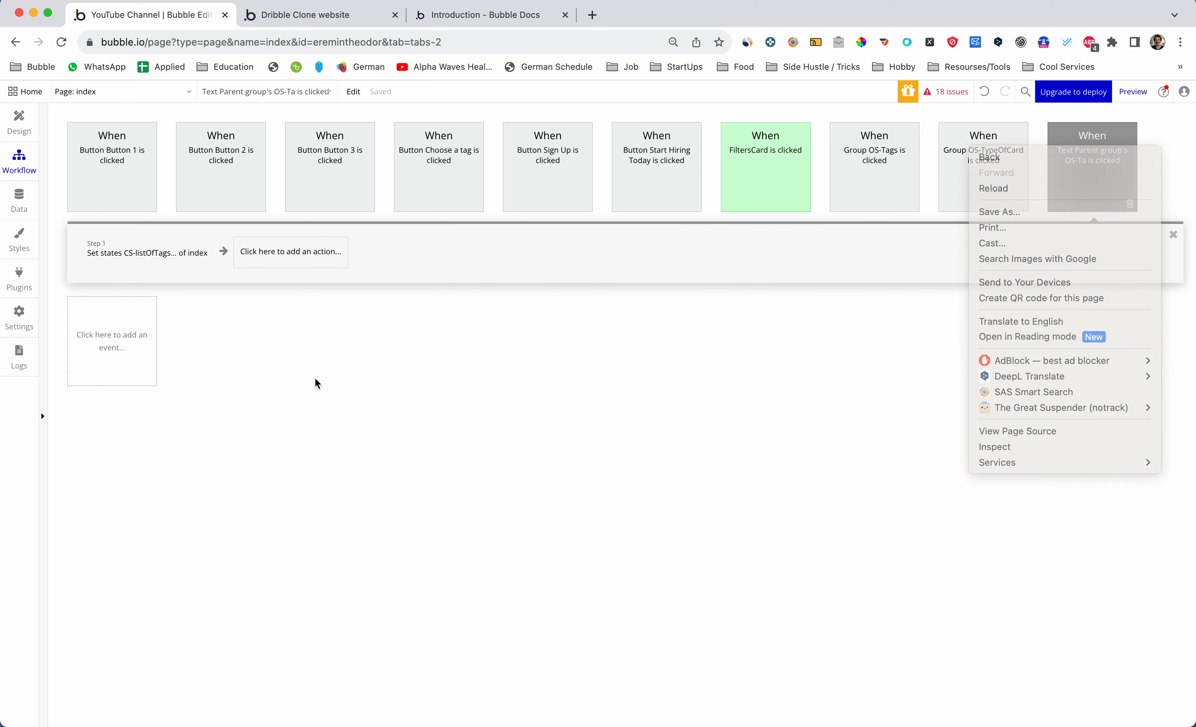
right_click(138, 338)
left_click(164, 346)
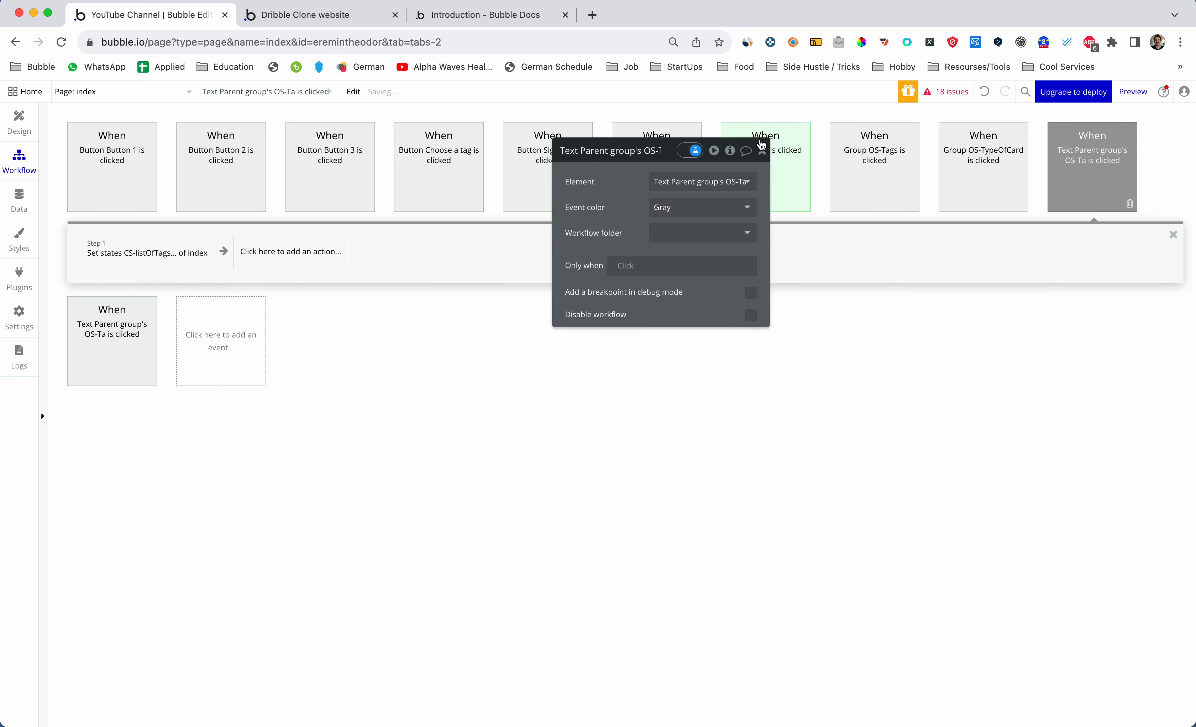
left_click(763, 152)
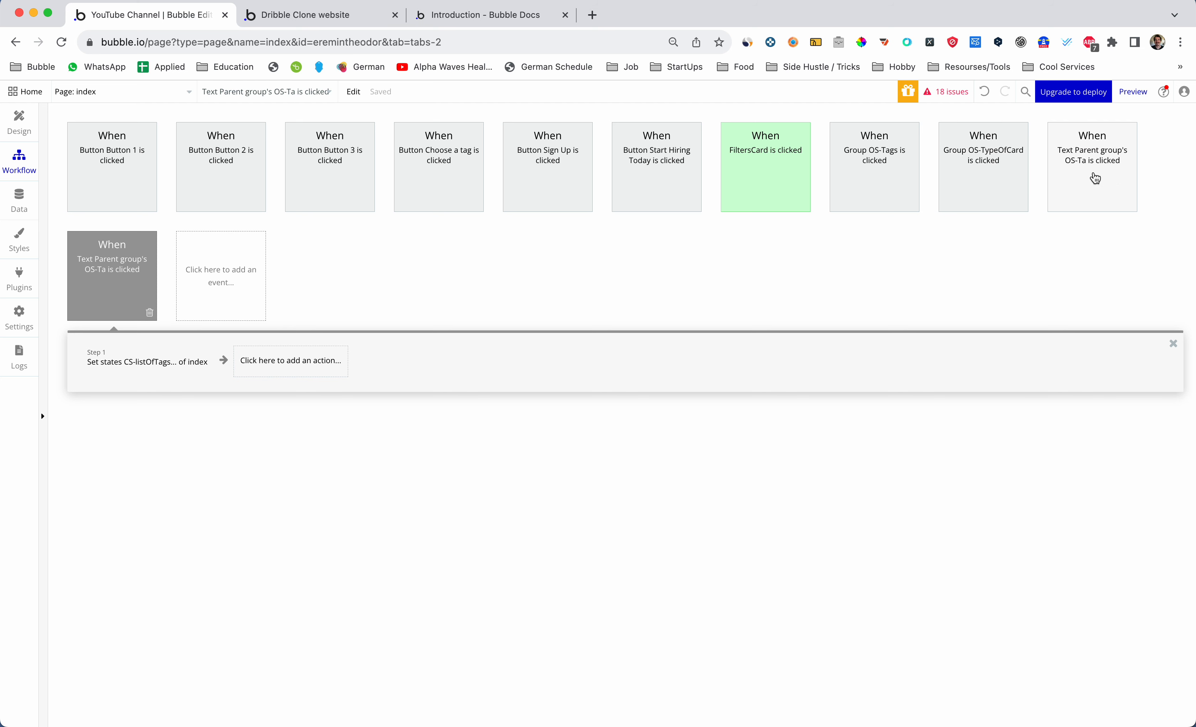
left_click(111, 271)
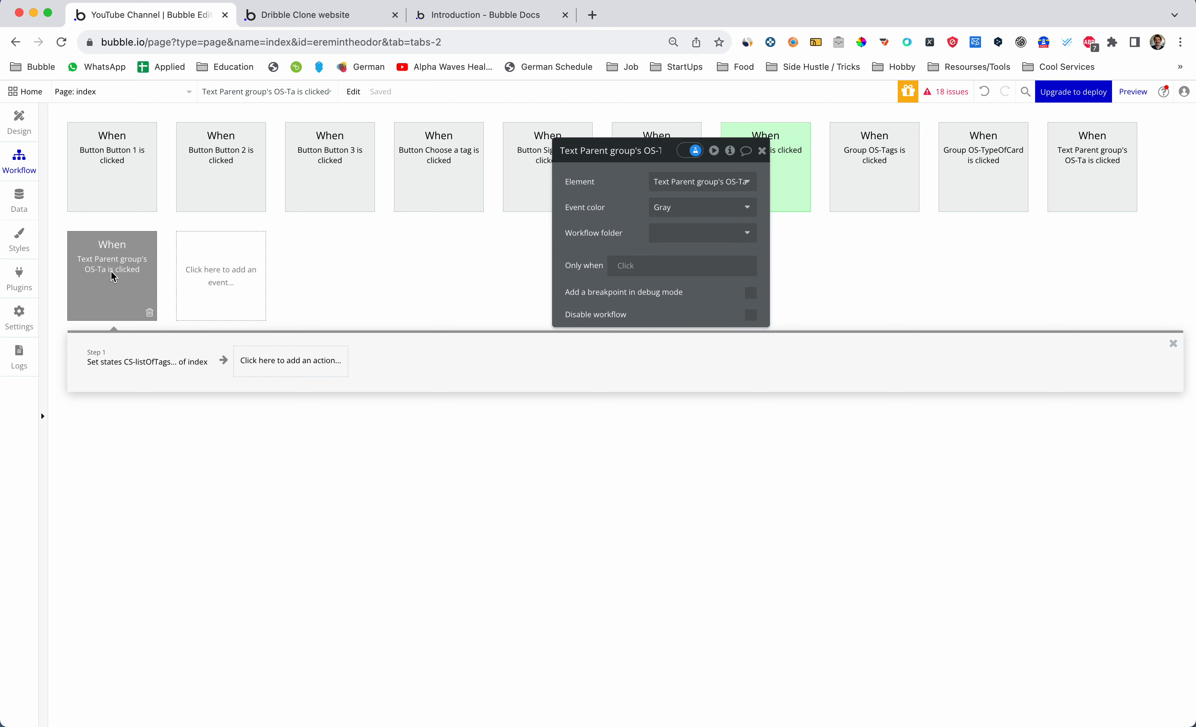
left_click(762, 151)
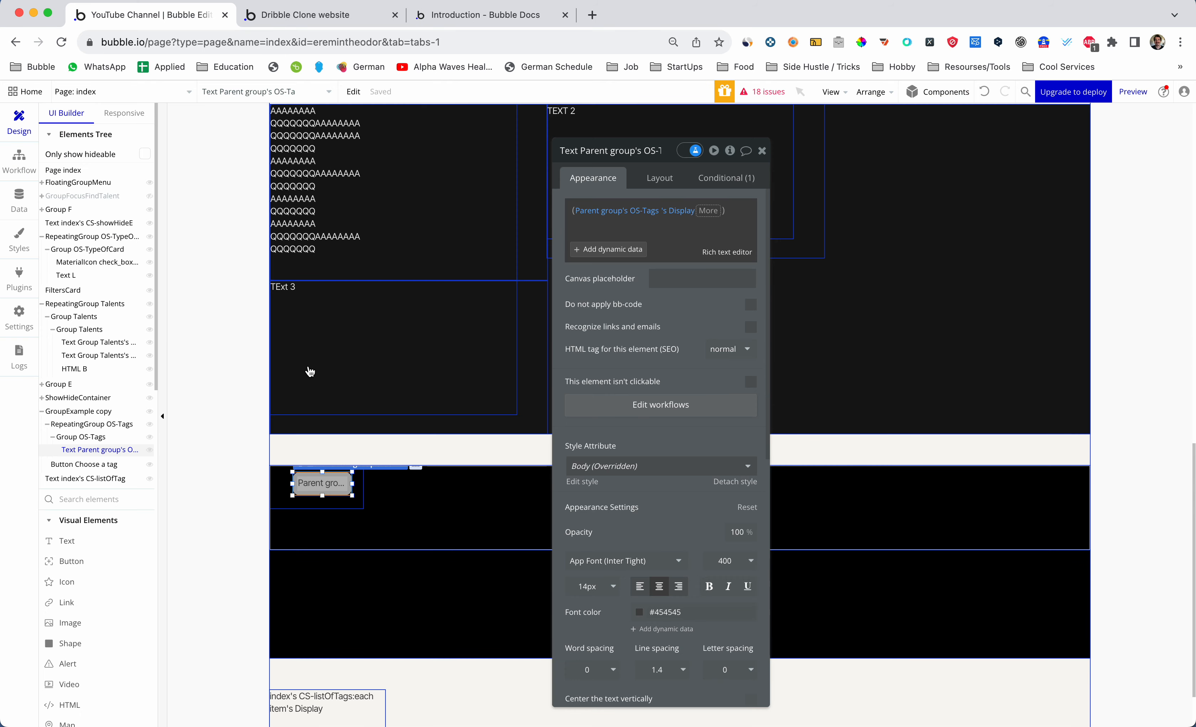
left_click(762, 150)
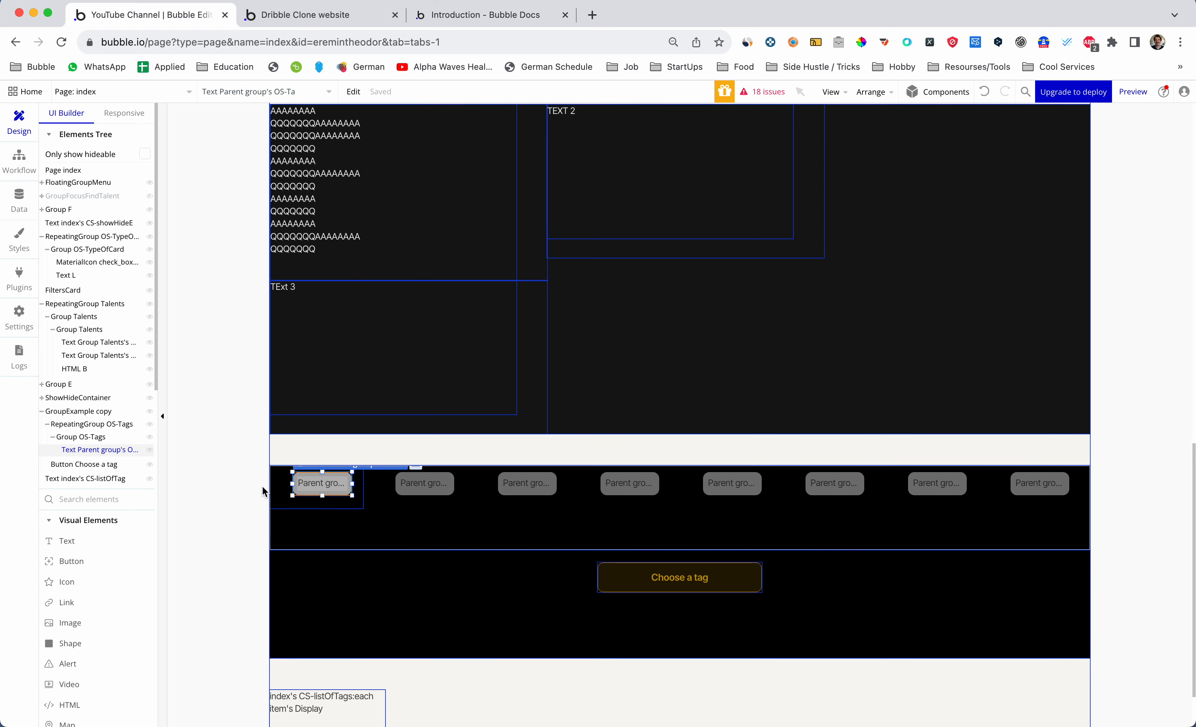
left_click(235, 492)
scroll(229, 490, "down", 1)
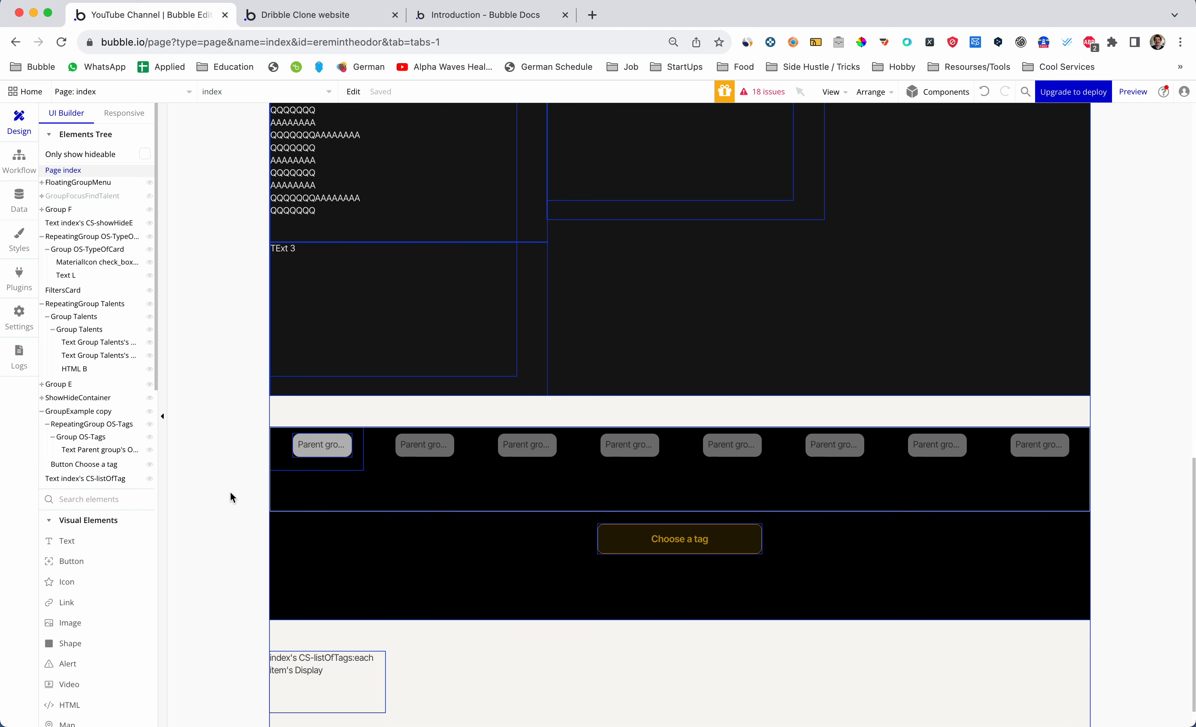
scroll(230, 492, "down", 1)
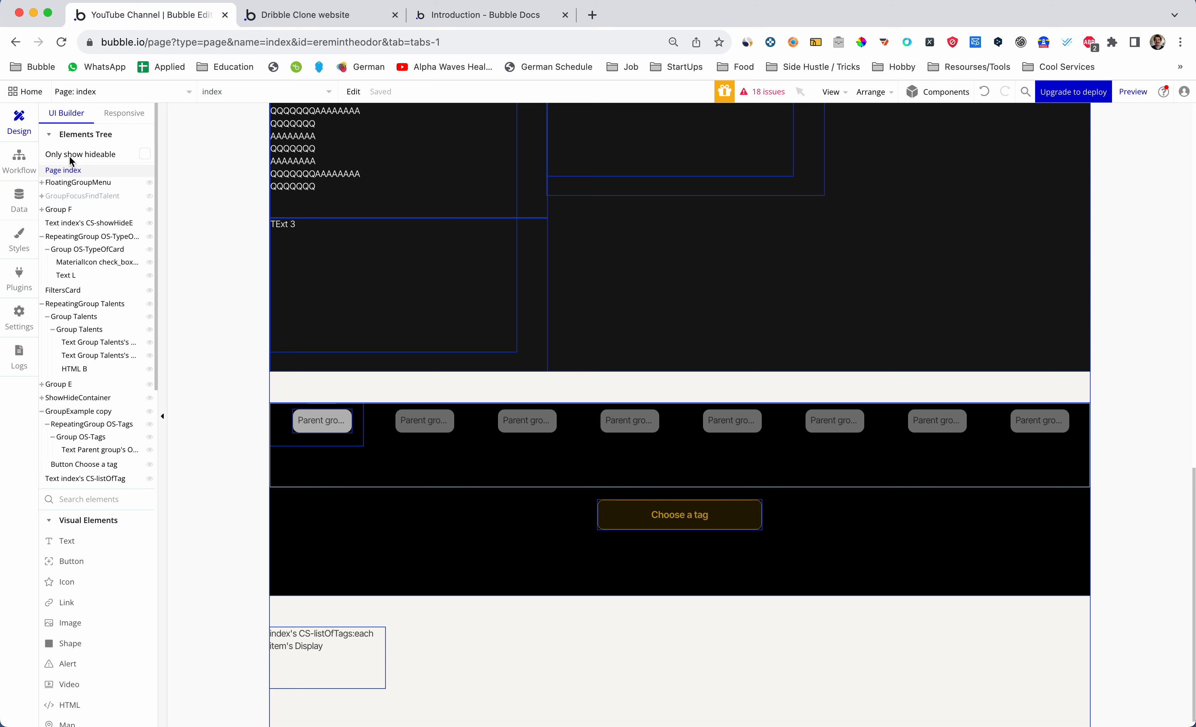
Return to the workflow editor and open the properties of the duplicated tag text click event
left_click(19, 162)
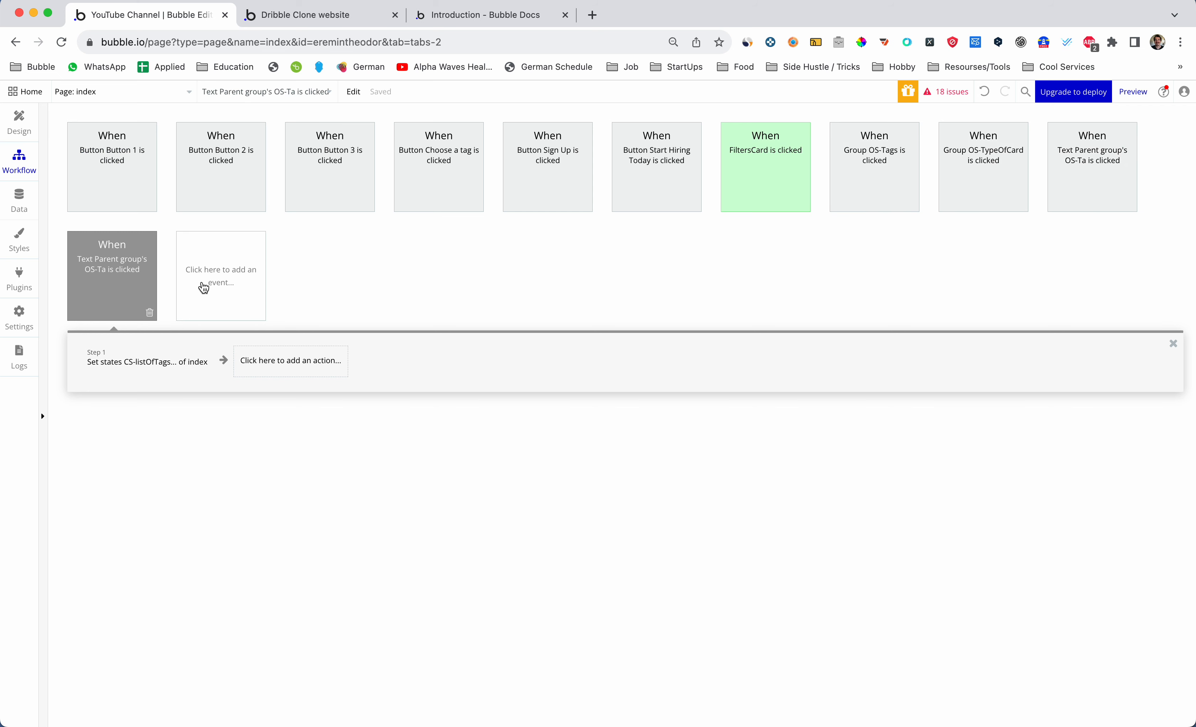
double_click(136, 273)
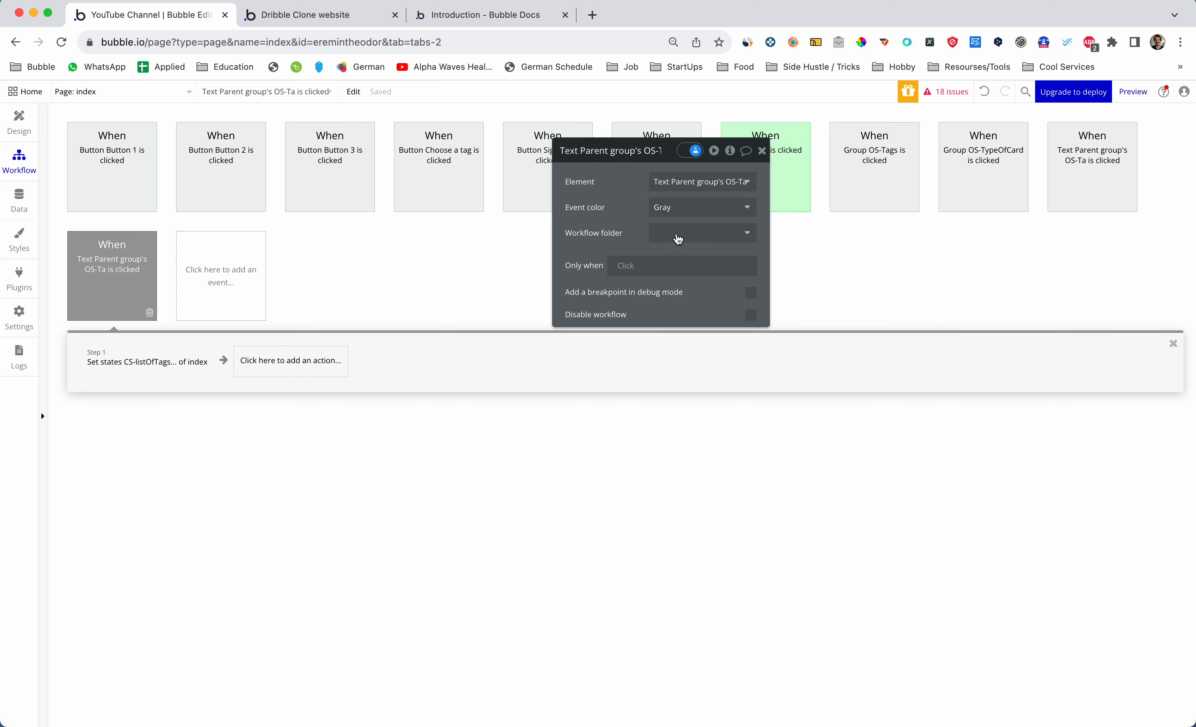
left_click(628, 265)
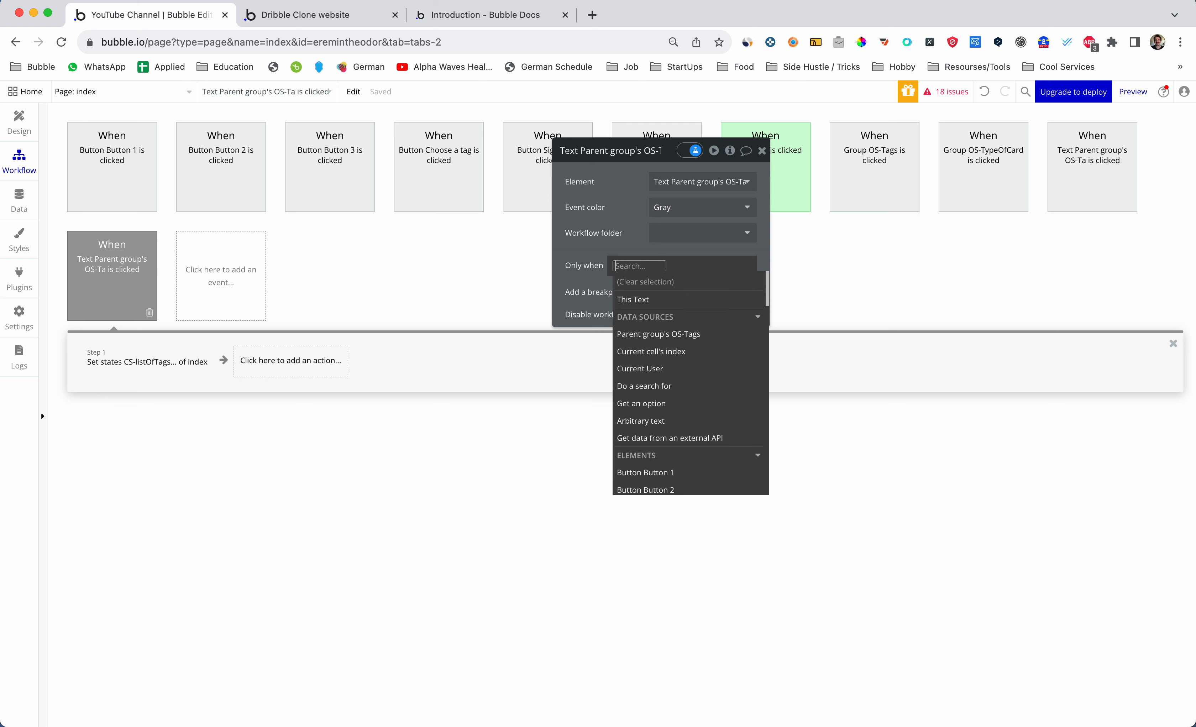
type("cs")
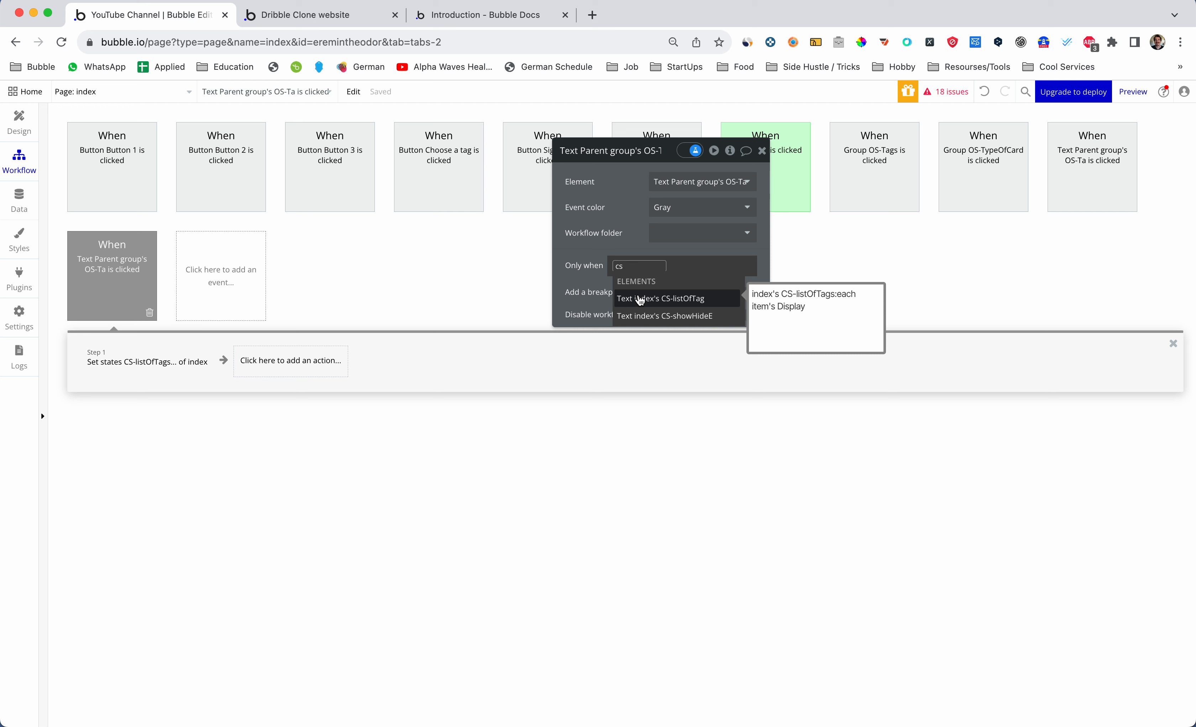
key("BackSpace")
key("BackSpace")
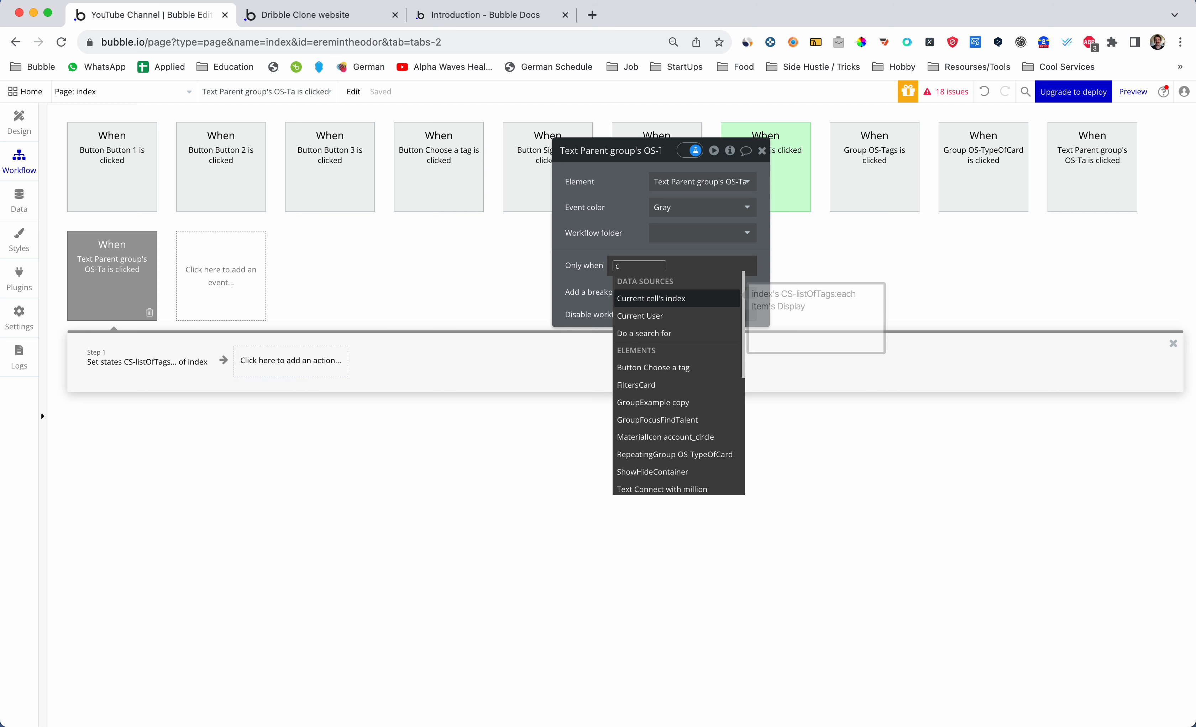
key("Escape")
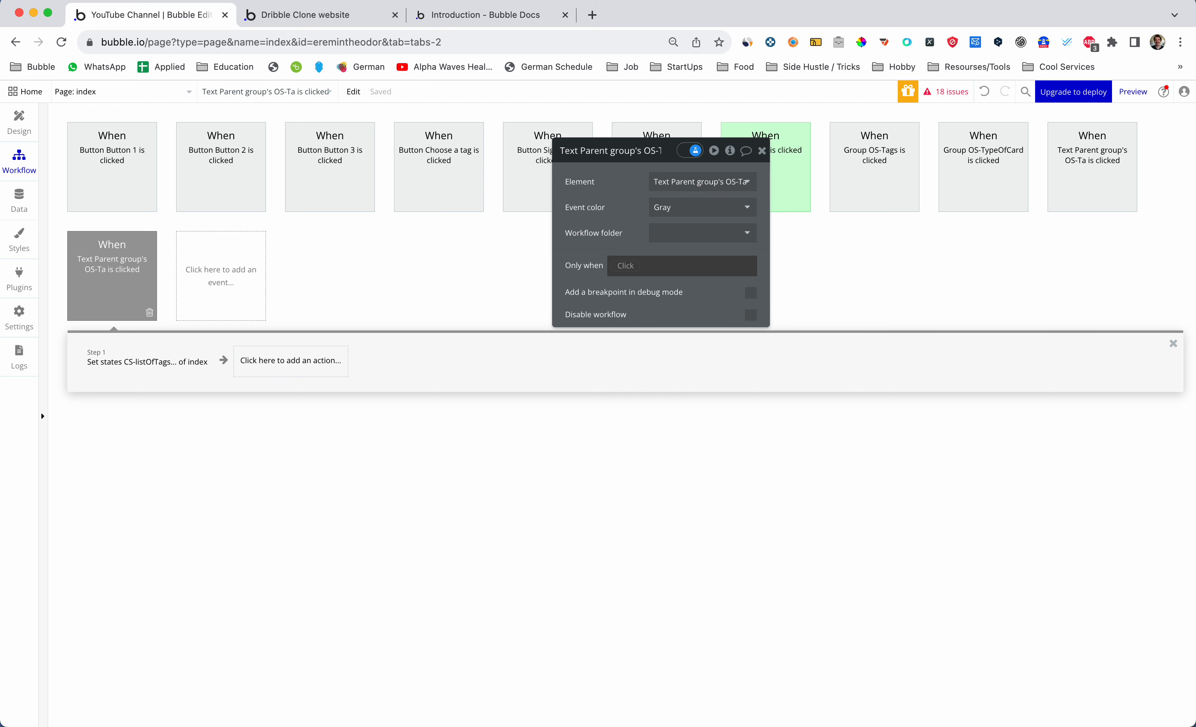
Set the duplicated event to run only when index's CS-listOfTags contains Parent group's OS-Tags
left_click(628, 266)
type("index")
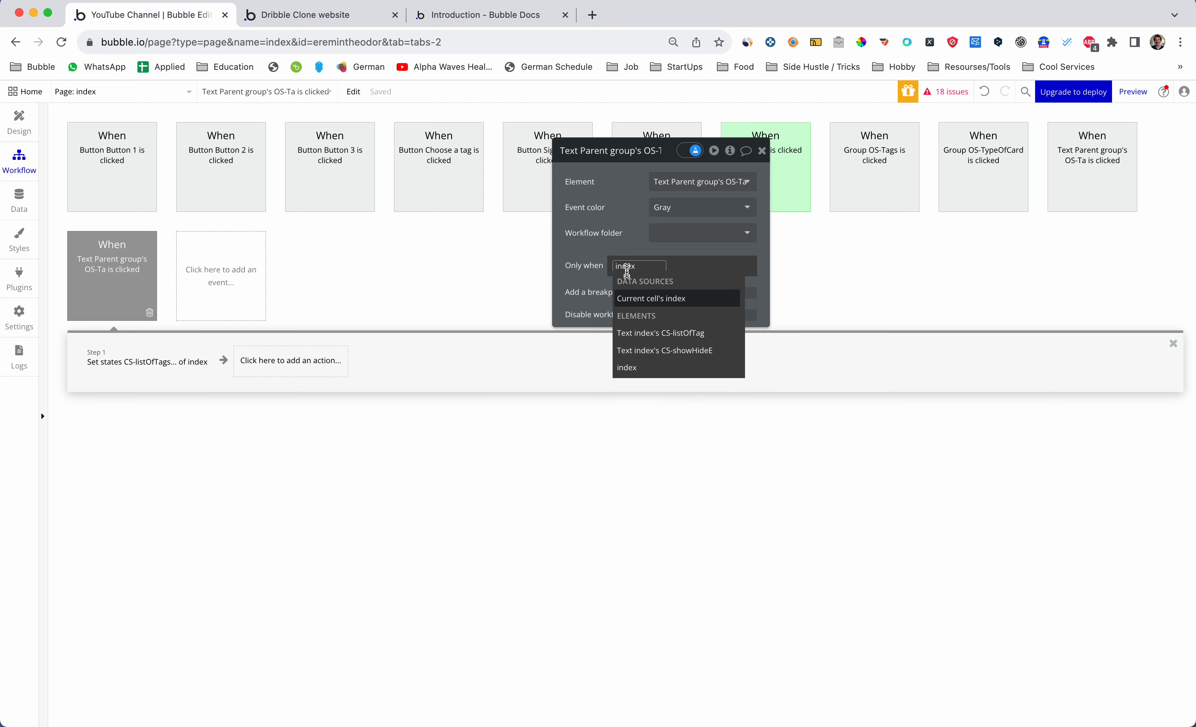
left_click(644, 368)
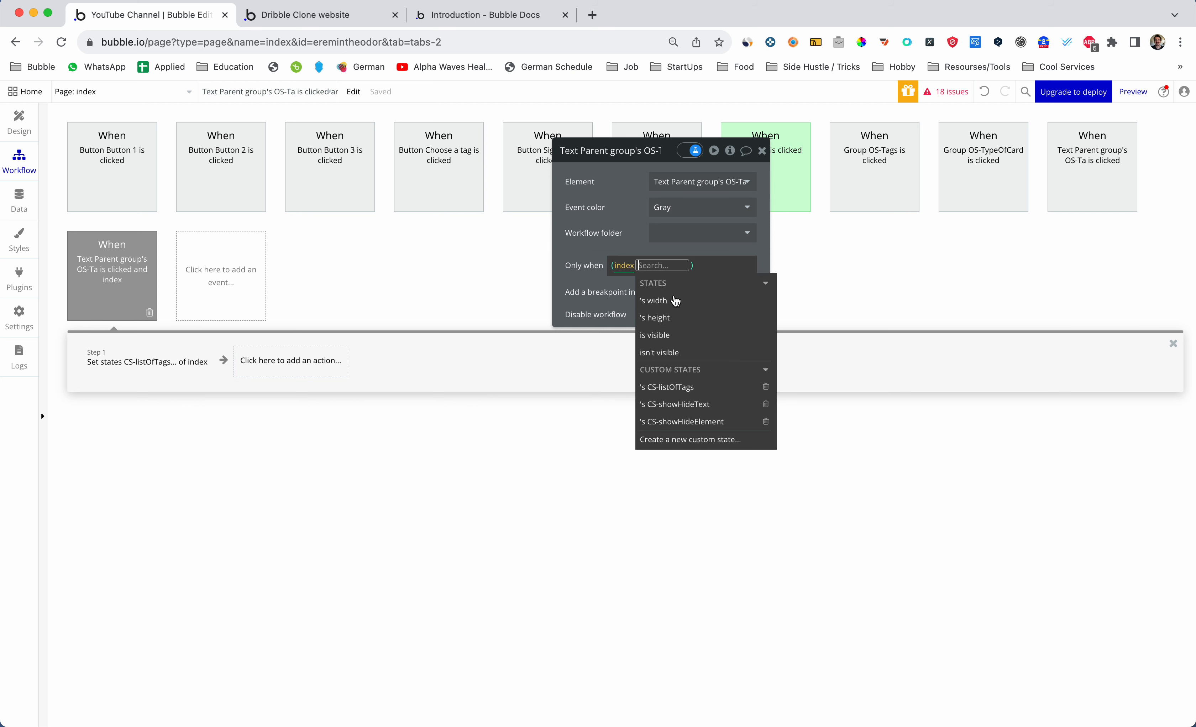
type("CS")
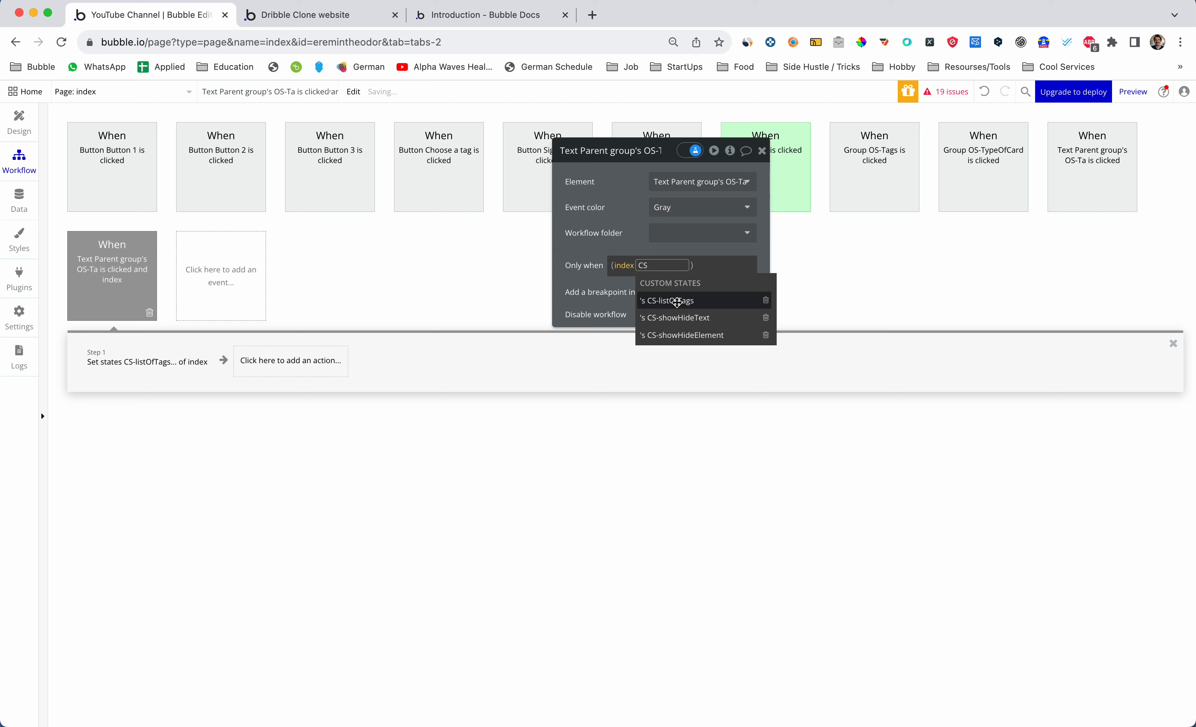
left_click(677, 301)
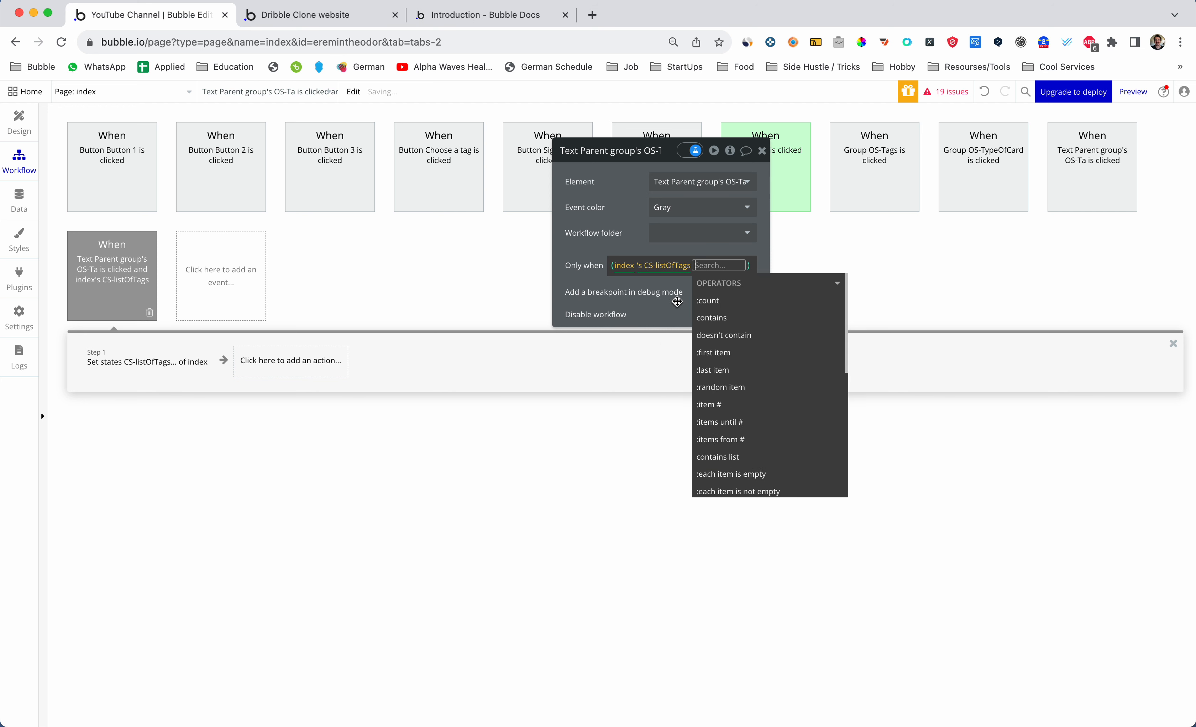
left_click(710, 318)
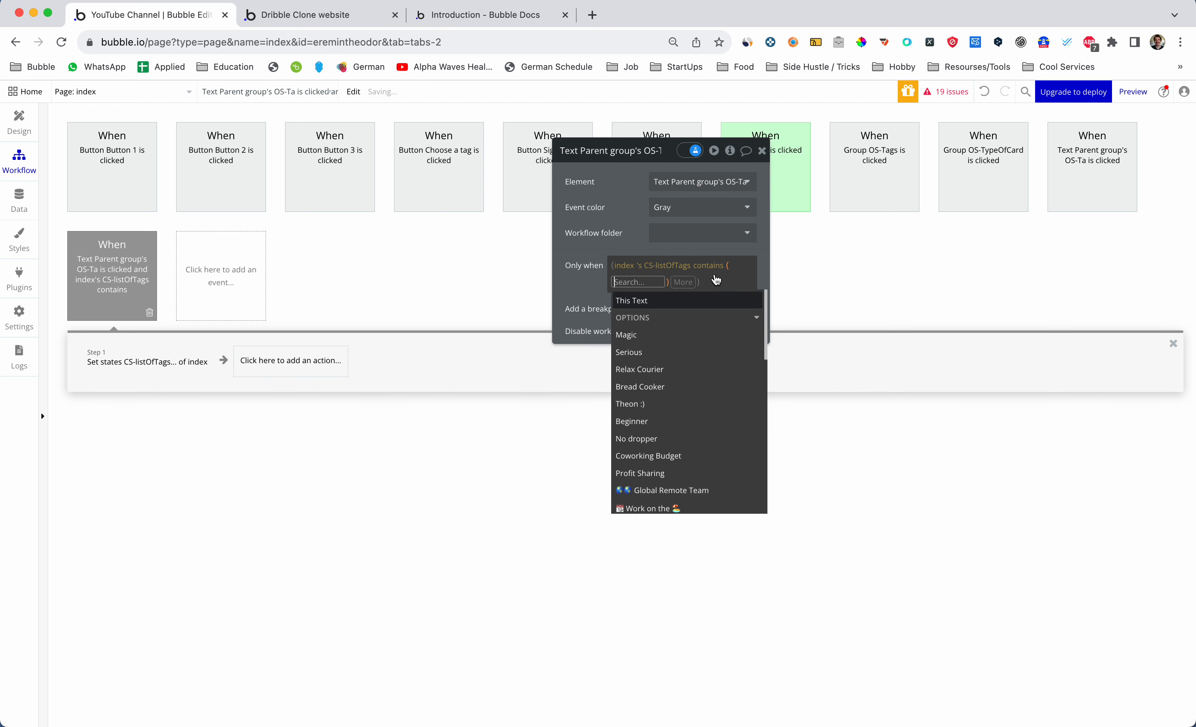
scroll(715, 390, "down", 5)
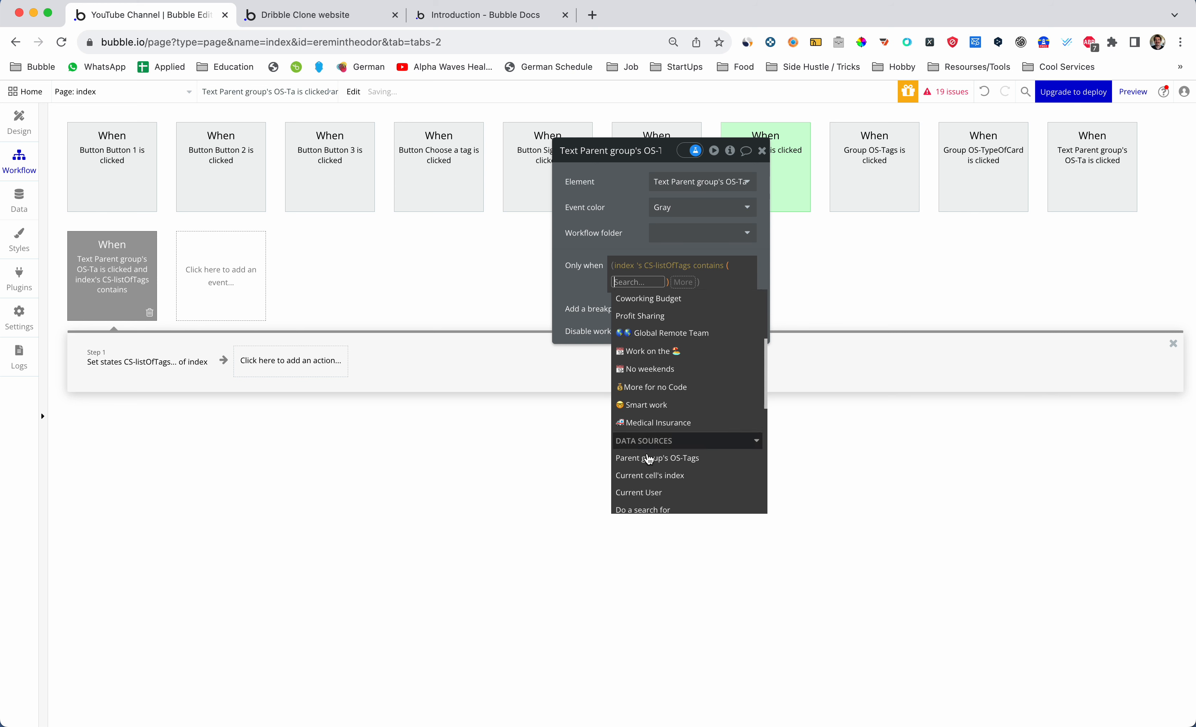
key("Return")
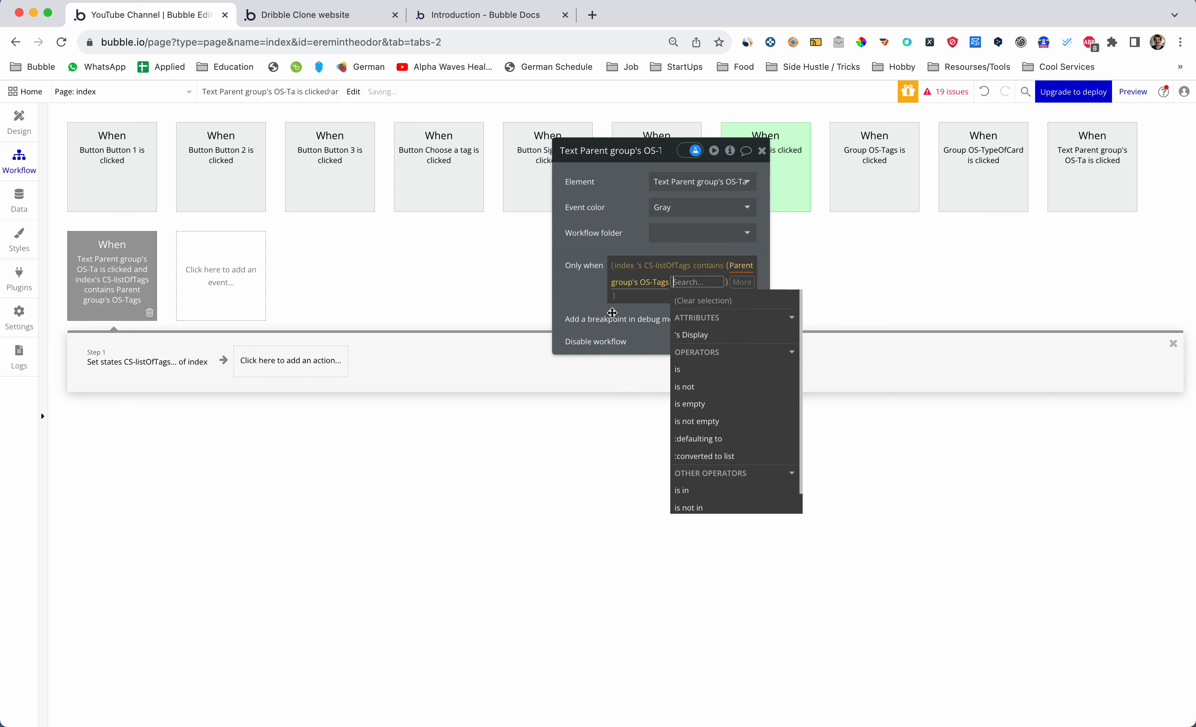
left_click(582, 290)
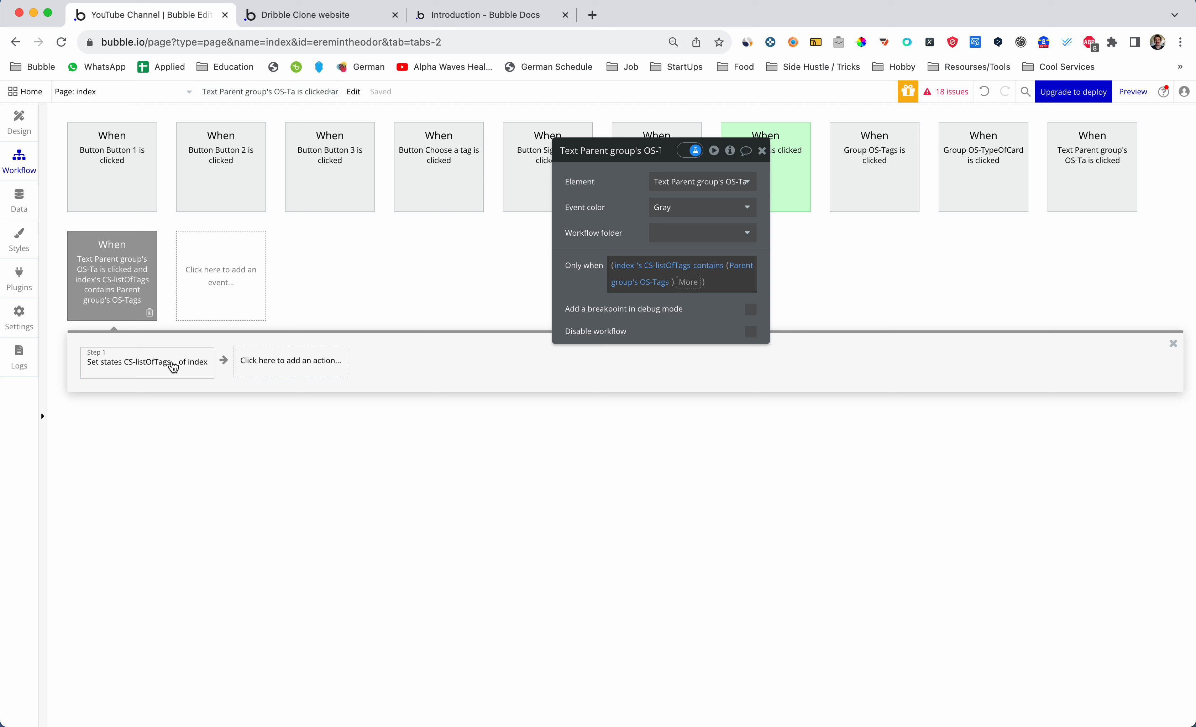
Change the duplicated event's Set state value to index's CS-listOfTags minus item Parent group's OS-Tags
left_click(128, 364)
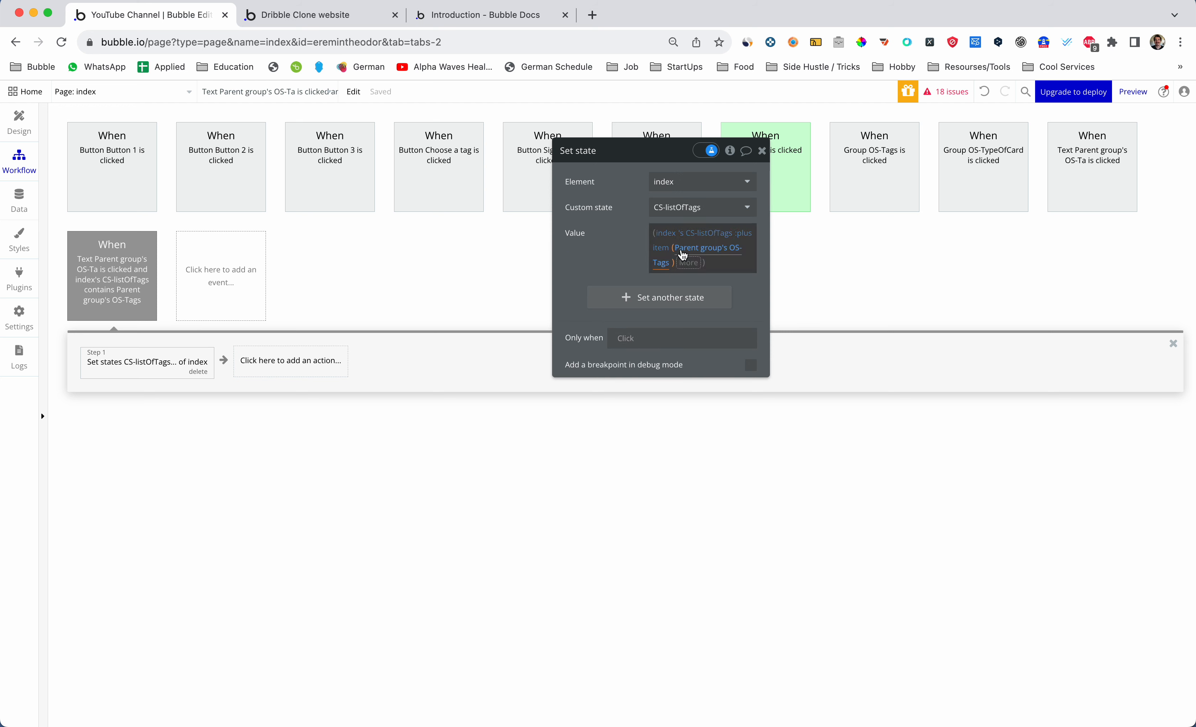
left_click(743, 238)
key("BackSpace")
key("BackSpace")
key("BackSpace")
key("BackSpace")
key("BackSpace")
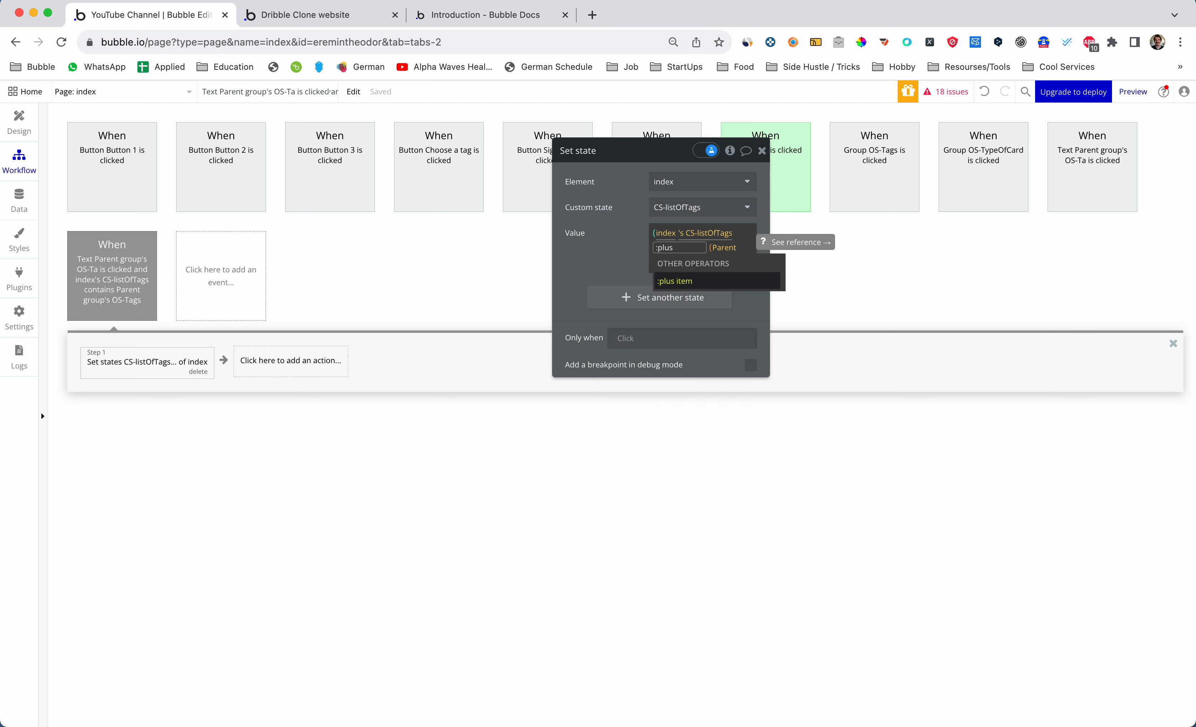
key("BackSpace")
type("min")
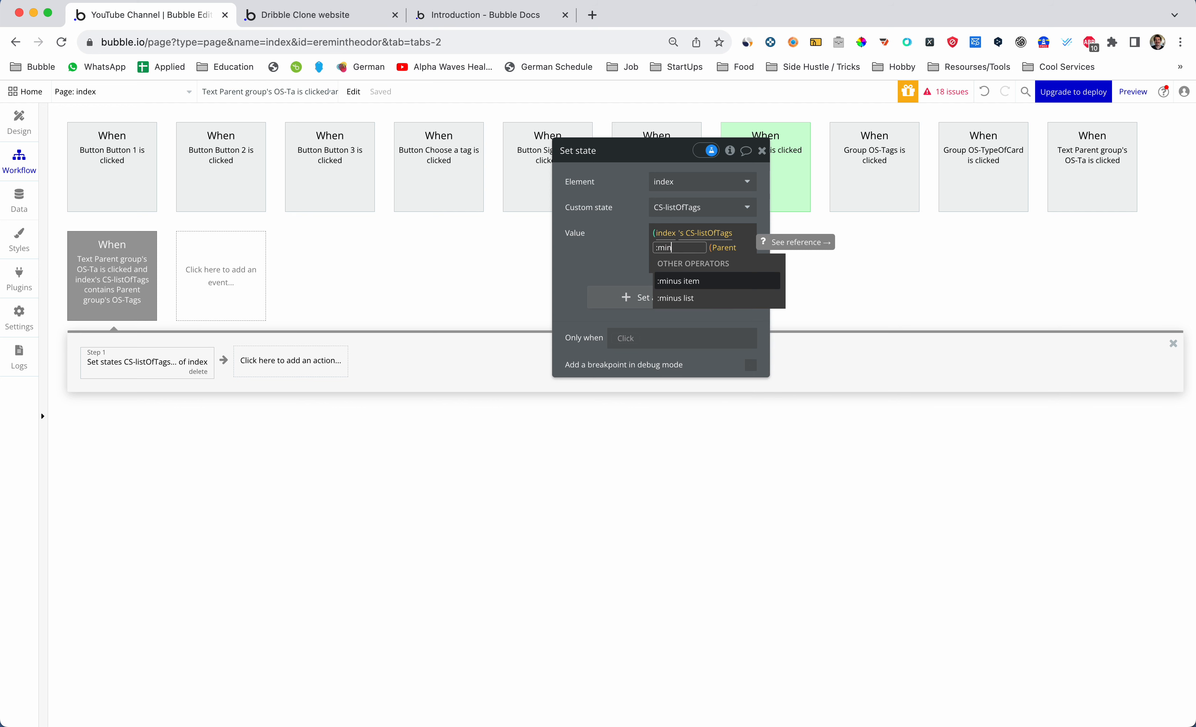
left_click(707, 282)
left_click(616, 255)
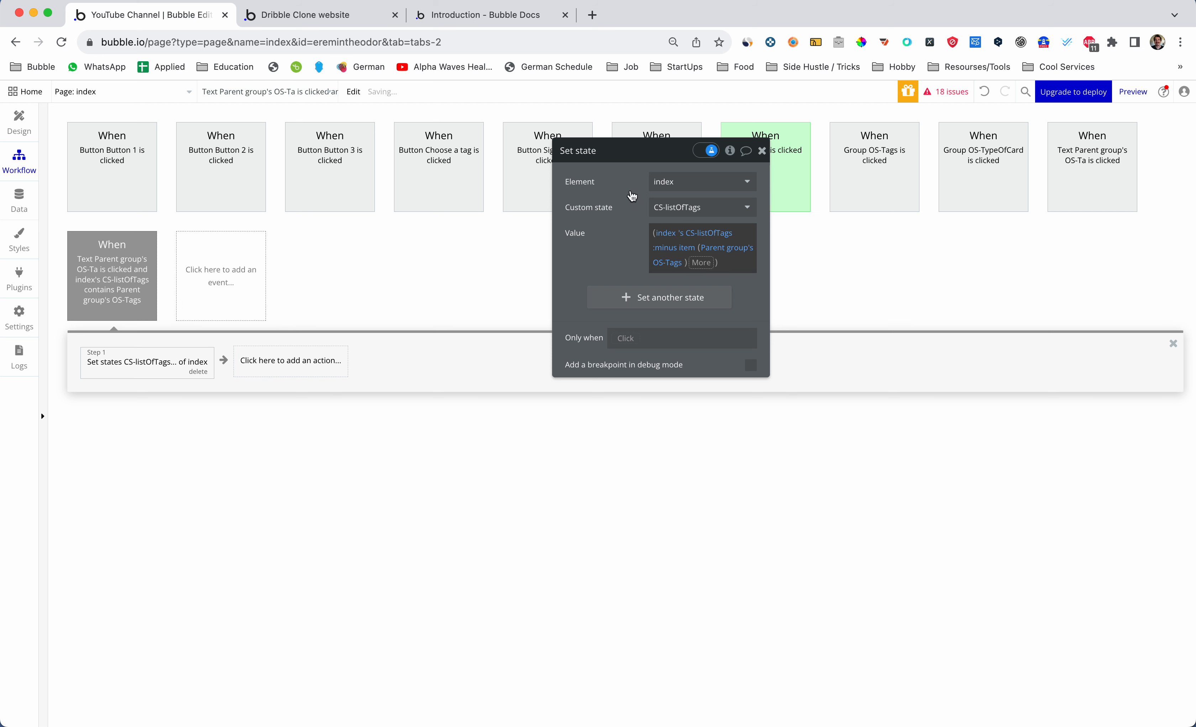
Set the event color of the duplicated, tag-removing click event to Red
right_click(115, 264)
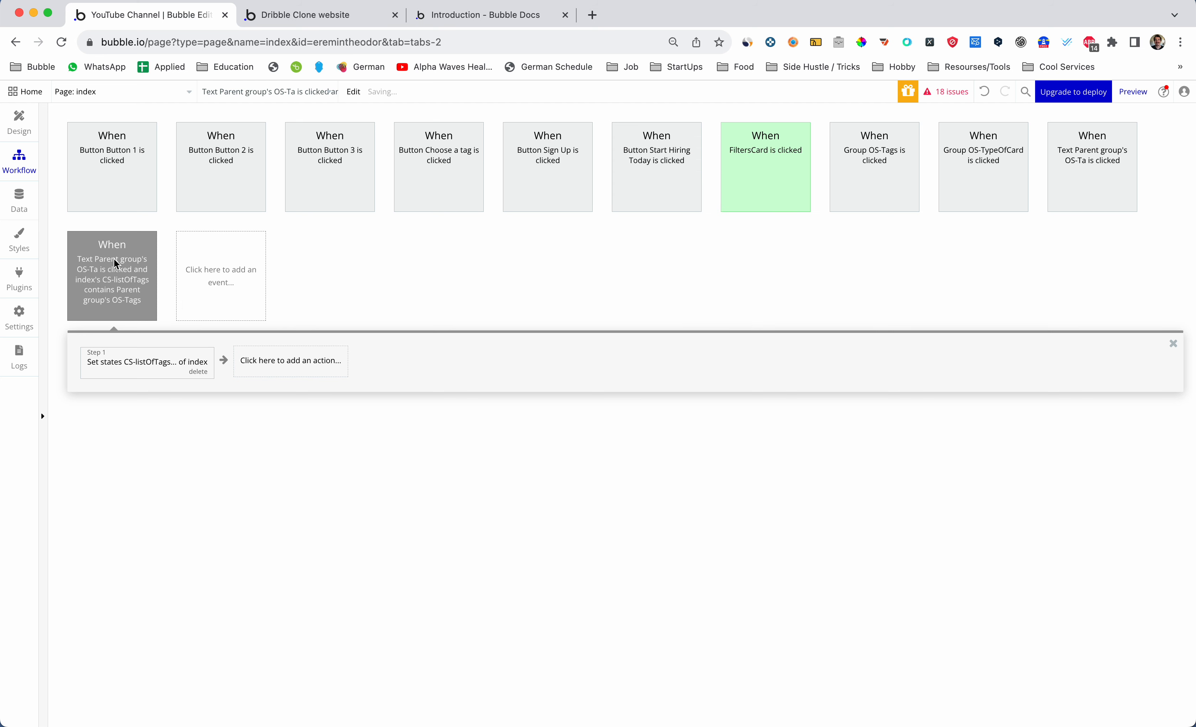
left_click(703, 209)
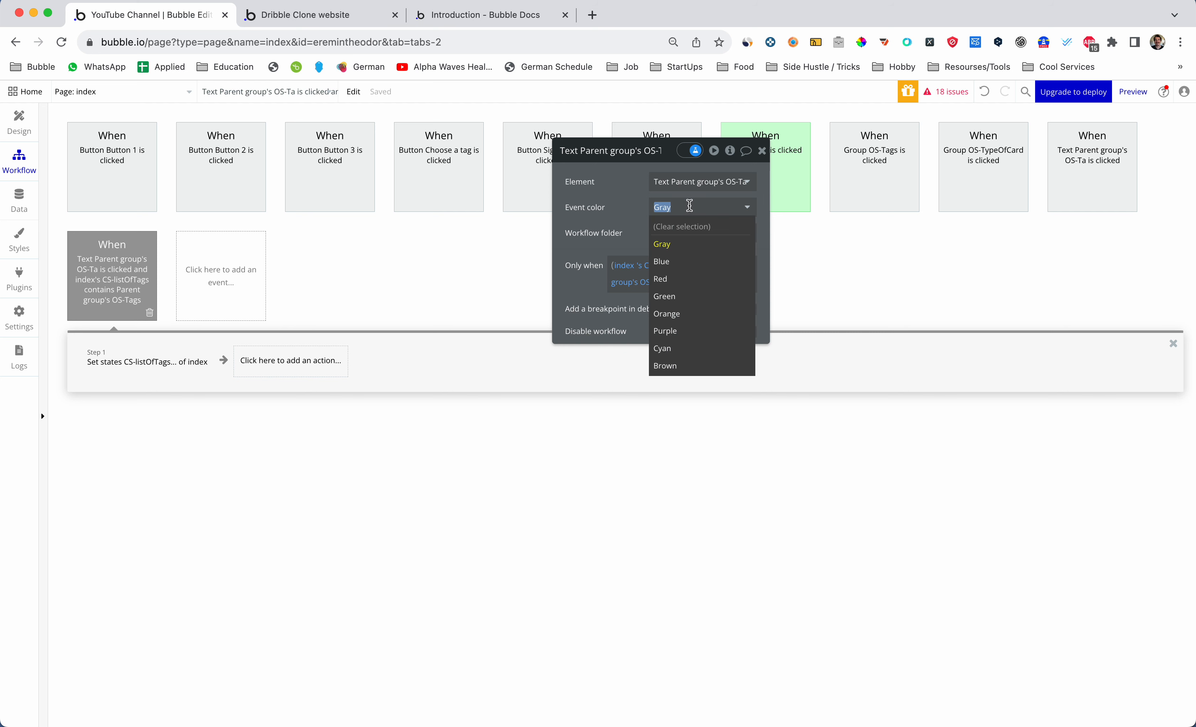
left_click(664, 280)
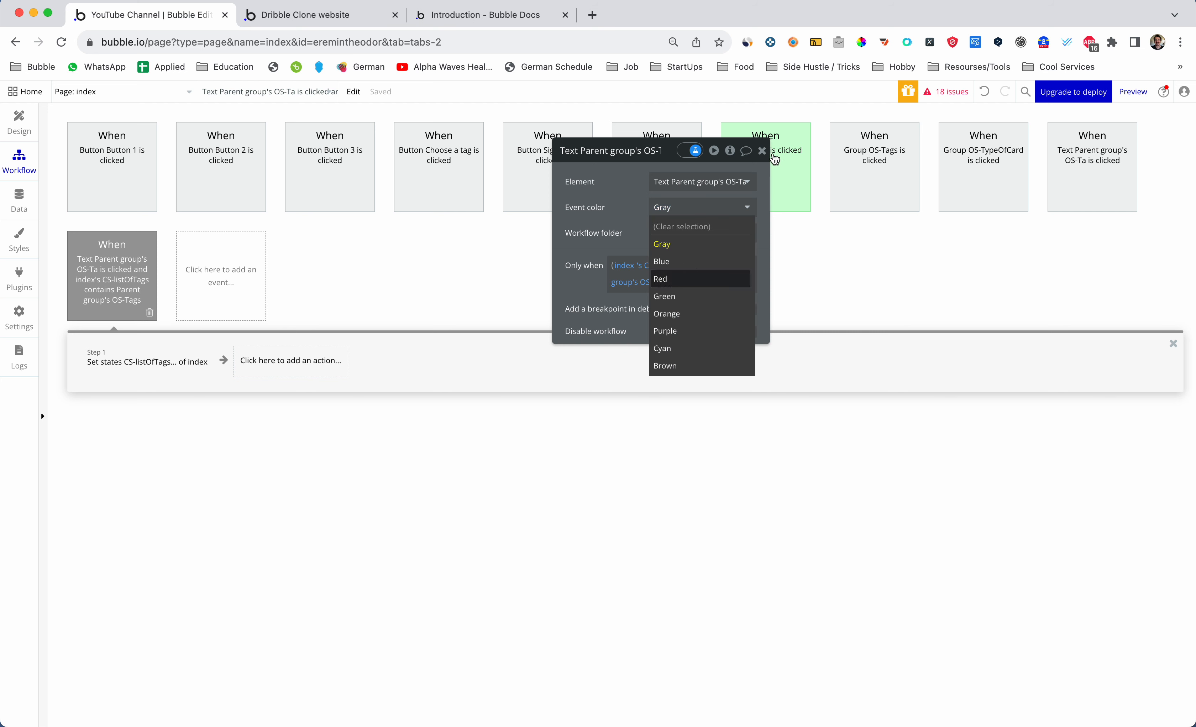
Open the original tag text click event and set its event color to Green
left_click(1093, 160)
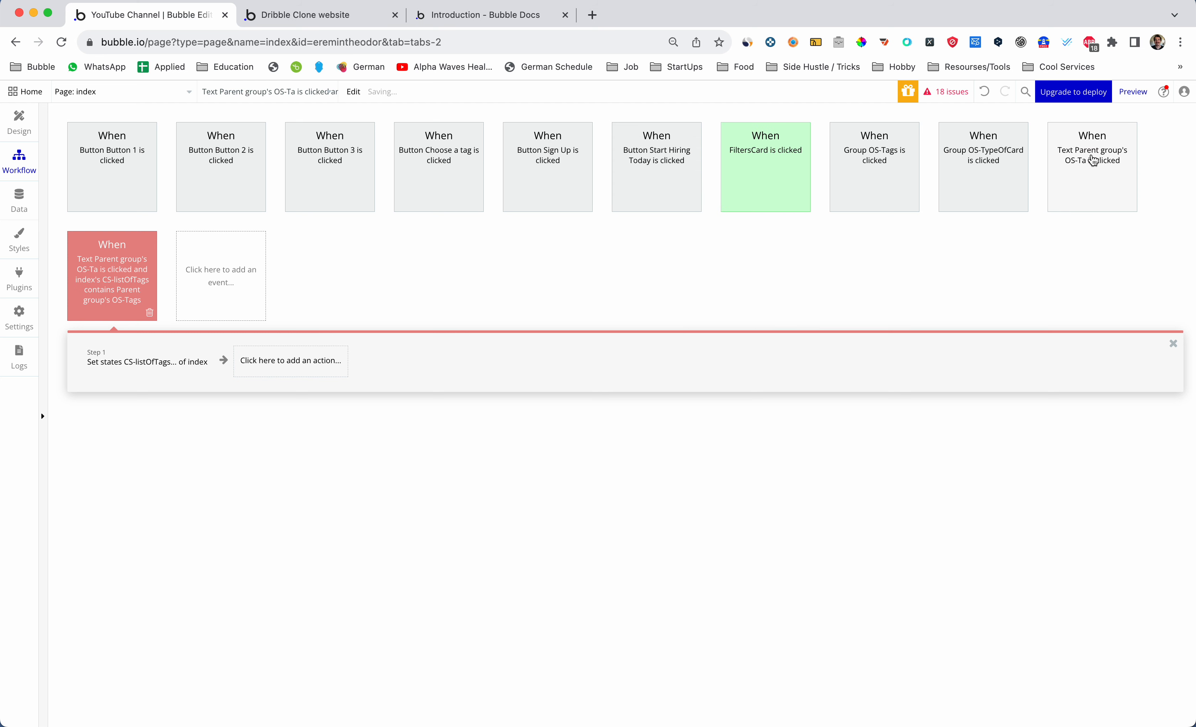
left_click(1096, 164)
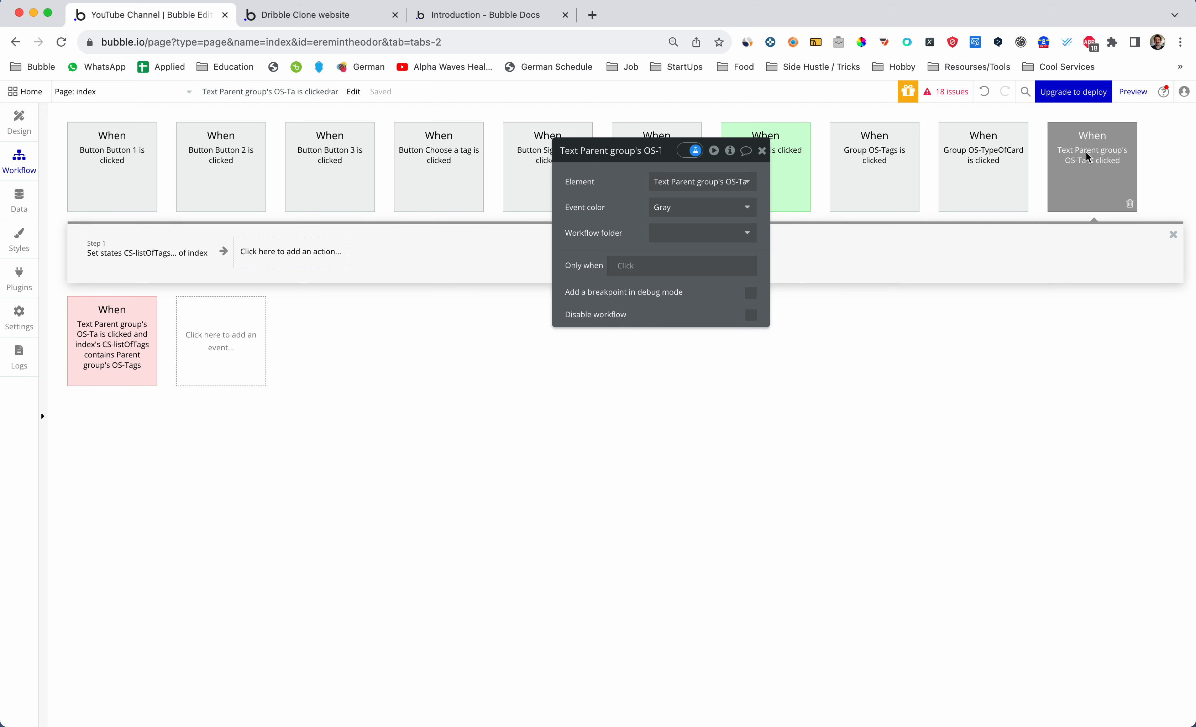
left_click(689, 211)
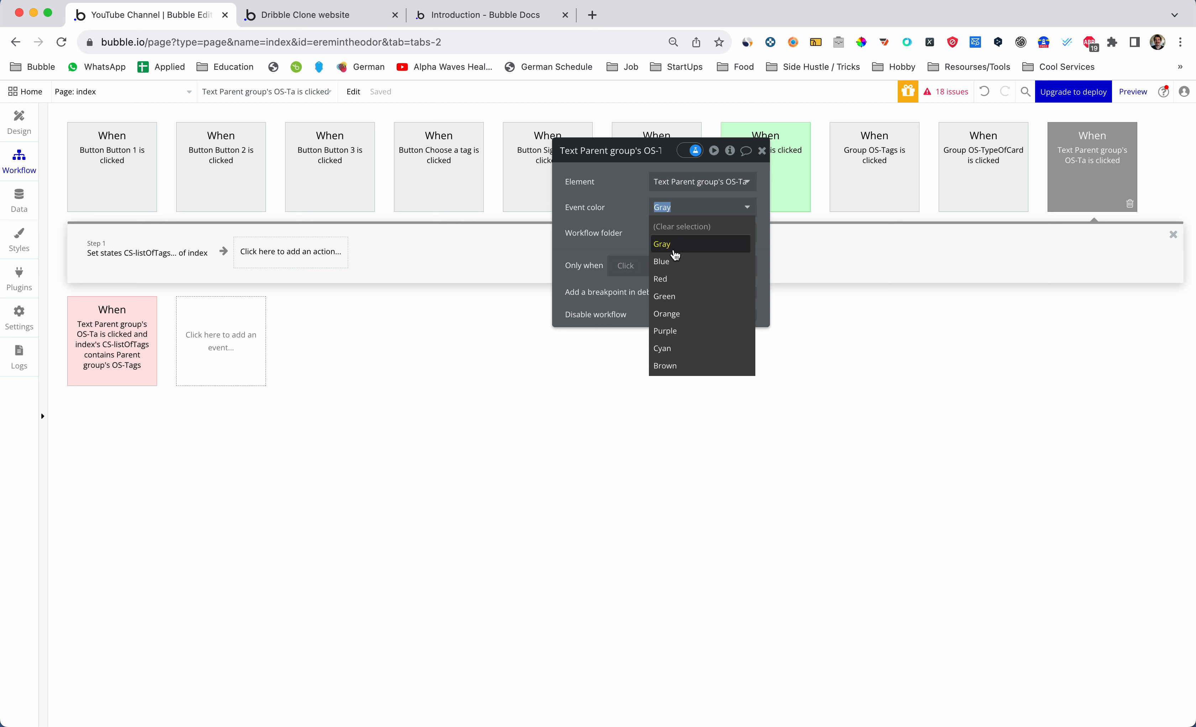
left_click(669, 299)
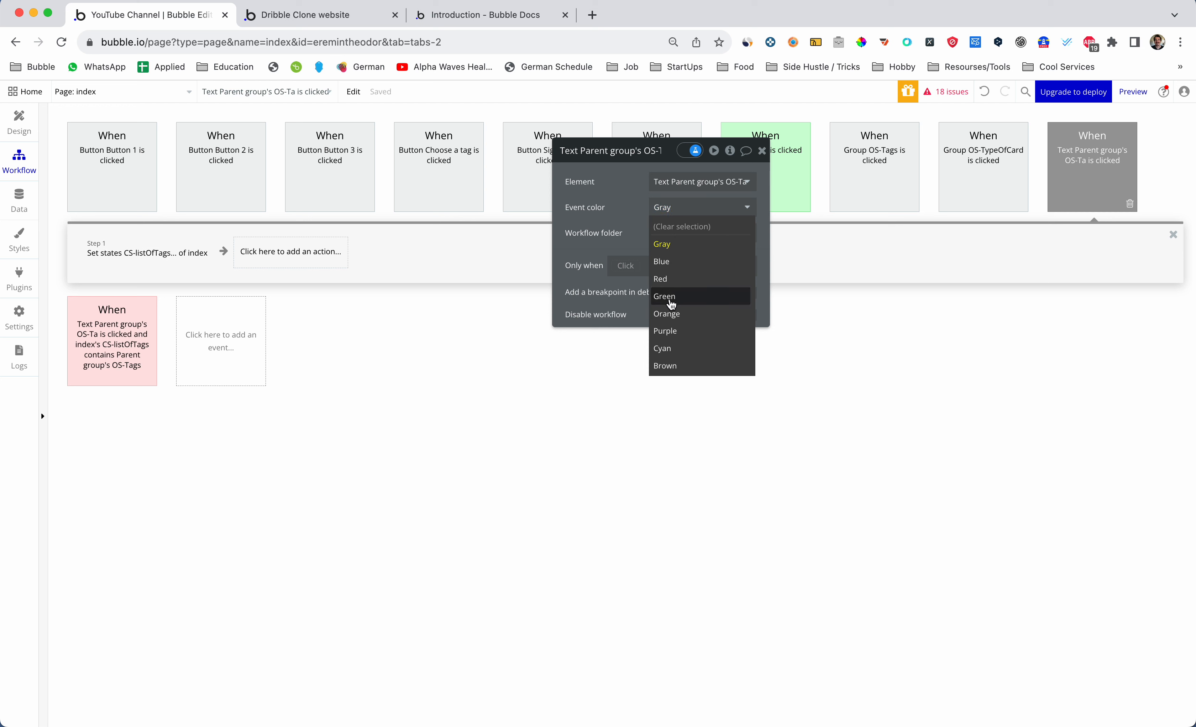
Set the green click event to run only when index's CS-listOfTags doesn't contain Parent group's OS-Tags
left_click(627, 266)
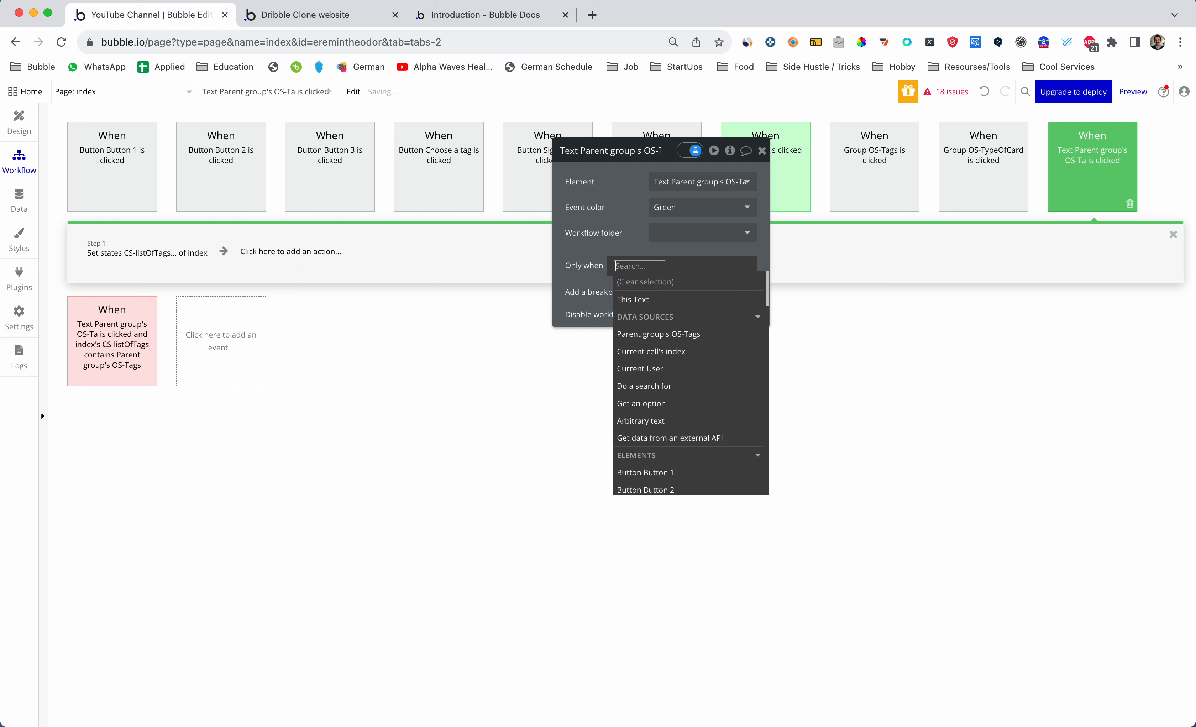
type("index")
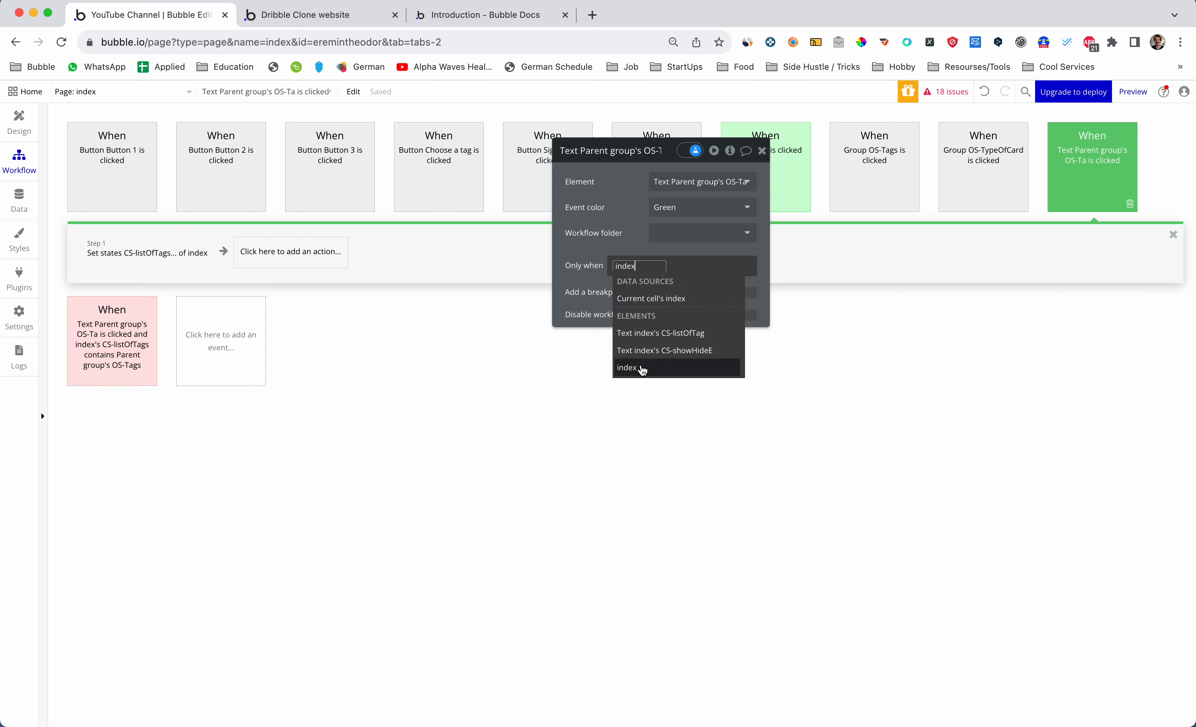
left_click(643, 368)
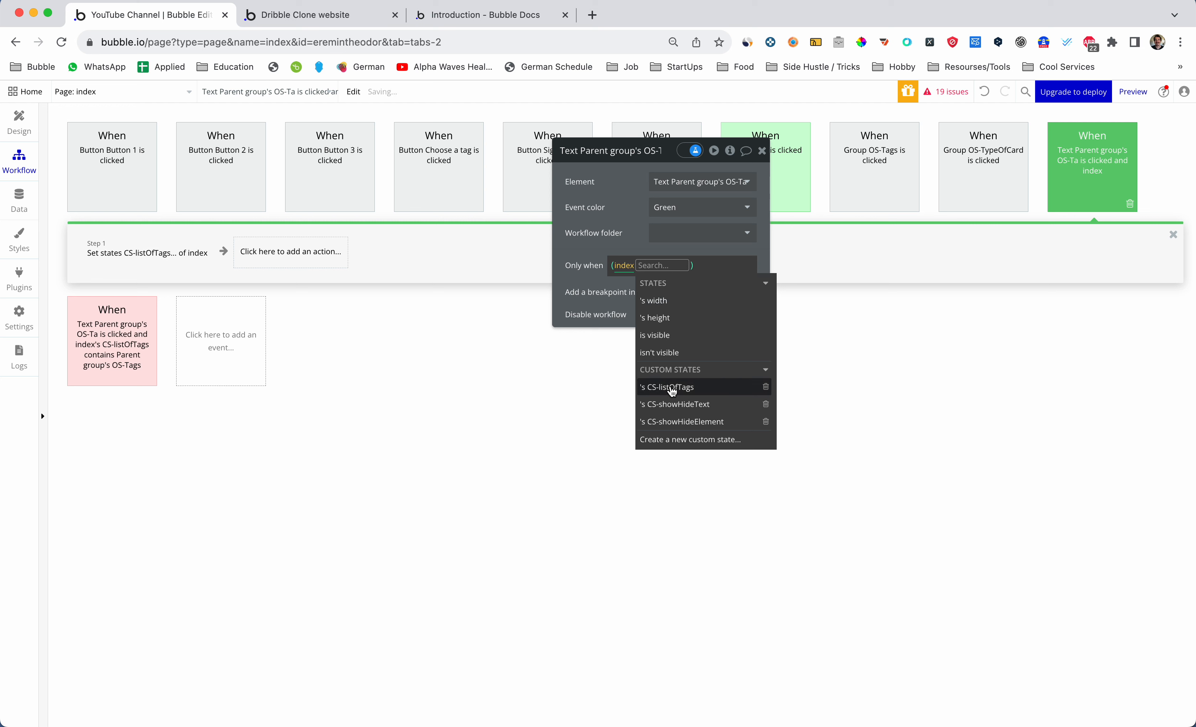
key("Return")
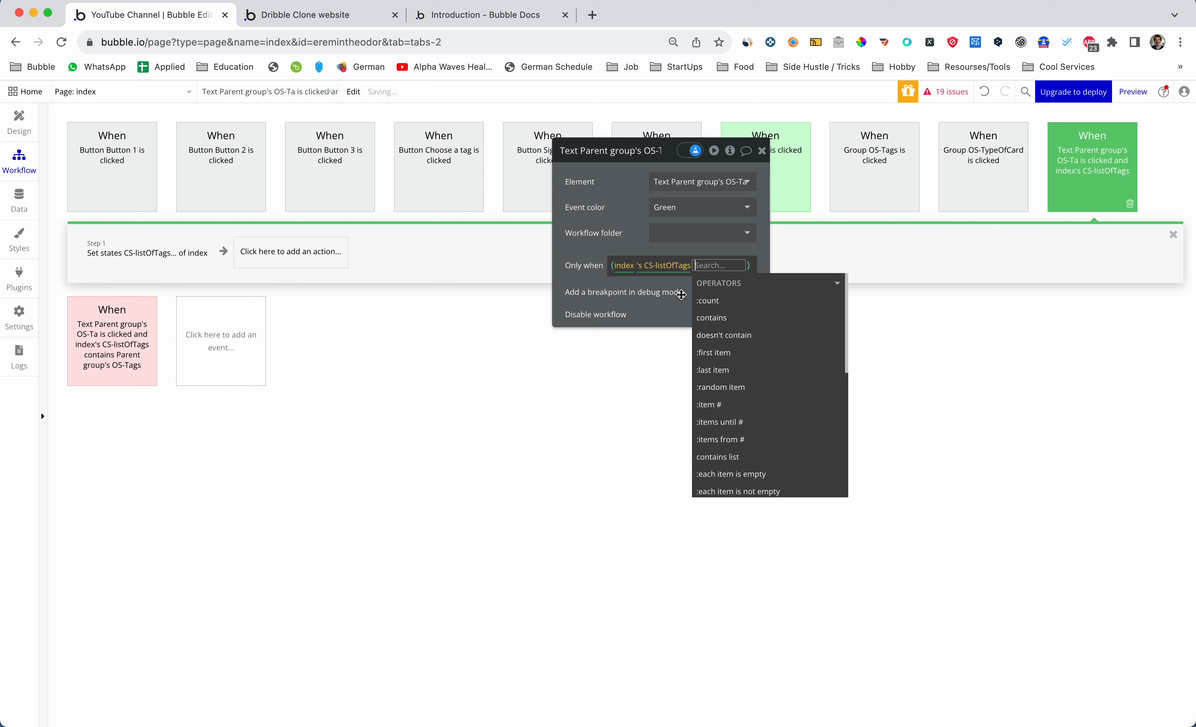
left_click(729, 336)
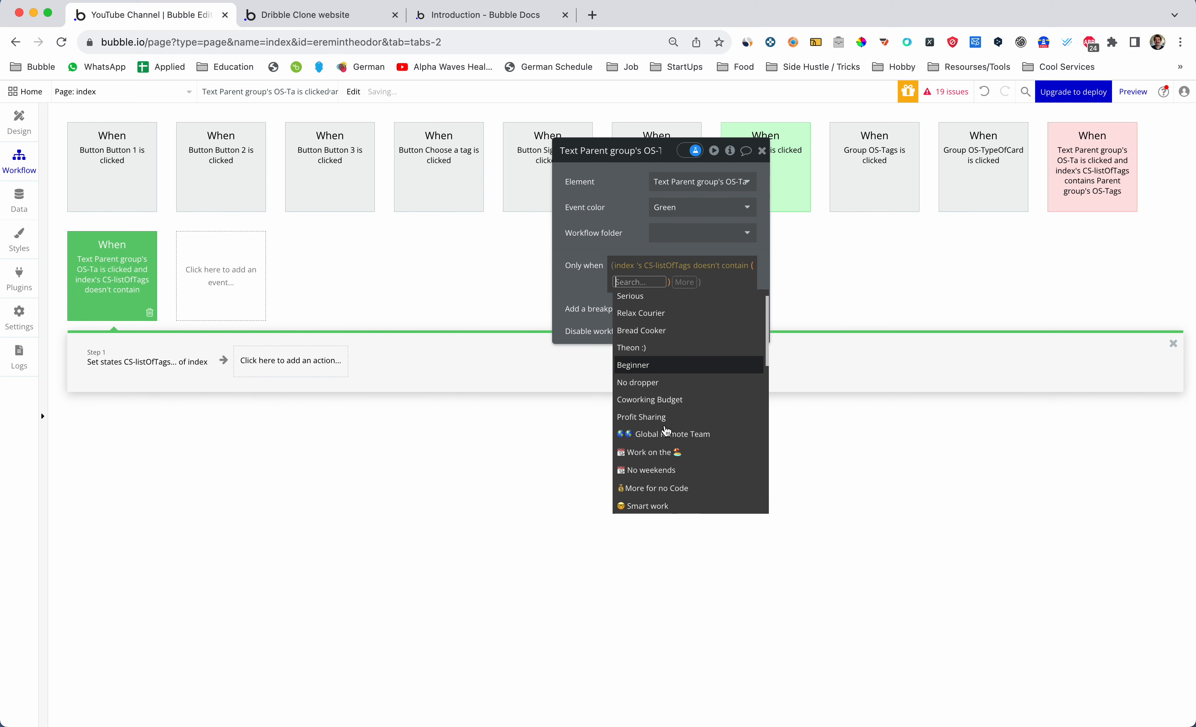
scroll(666, 430, "down", 3)
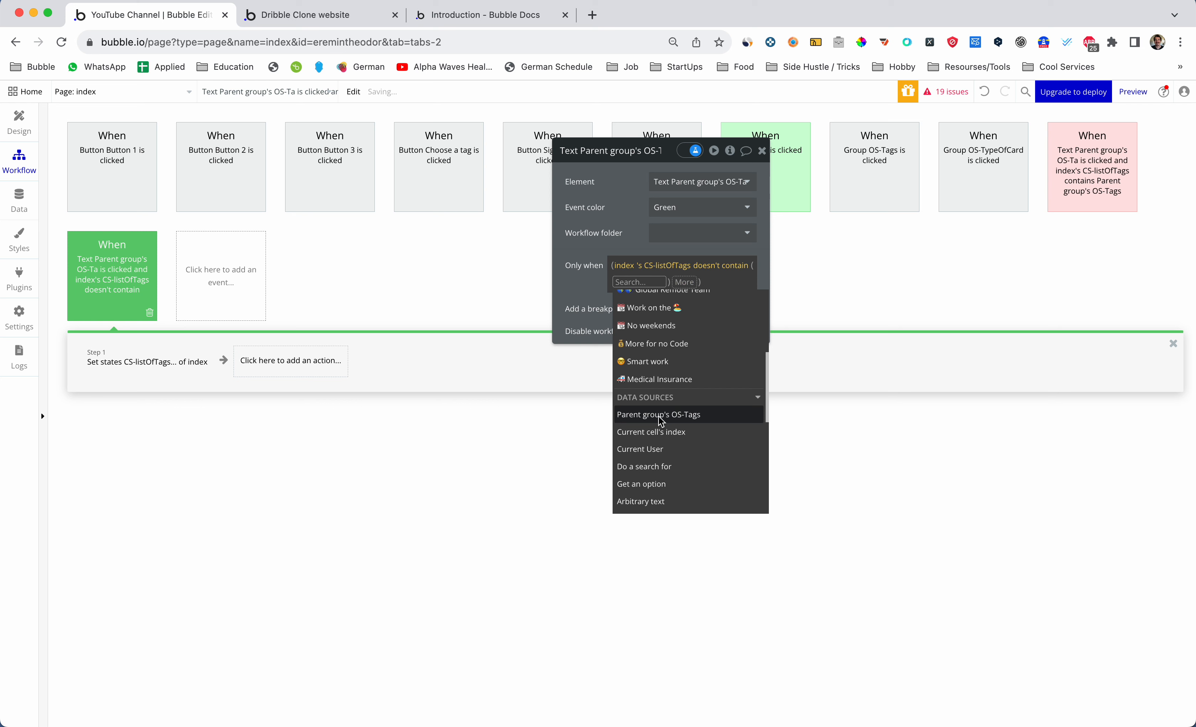
left_click(661, 420)
left_click(585, 293)
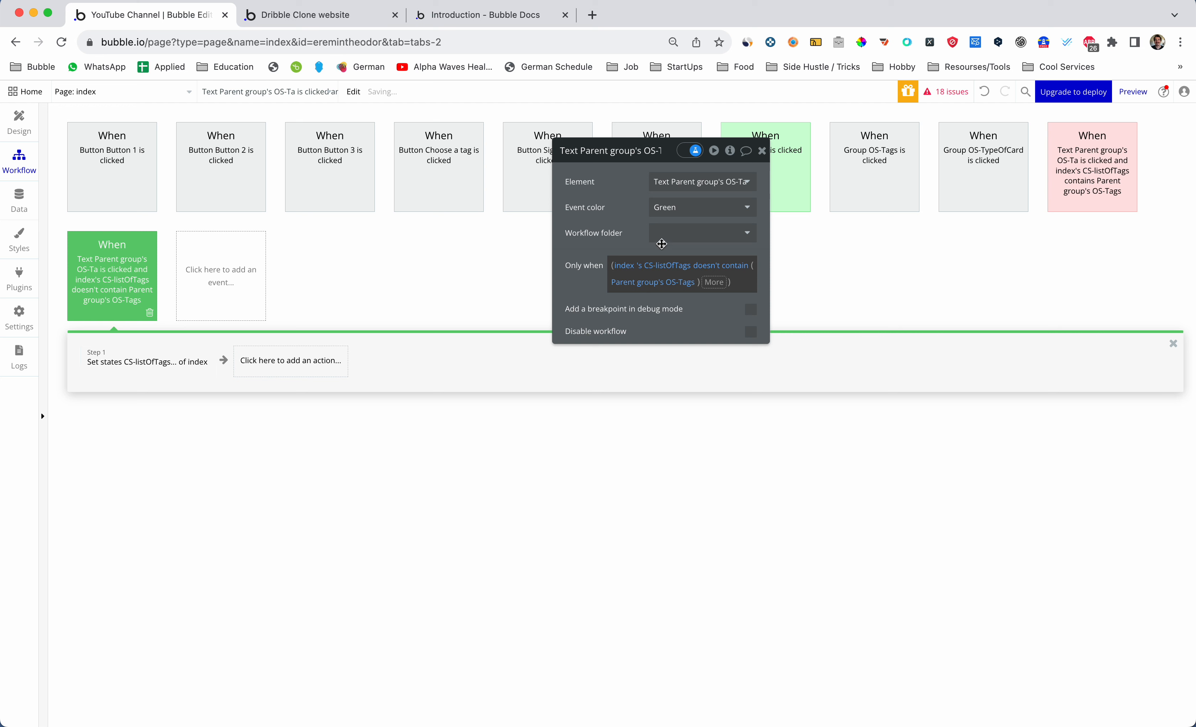
Open the green event's Set state action to check the value assigned to CS-listOfTags
left_click_drag(672, 149, 609, 116)
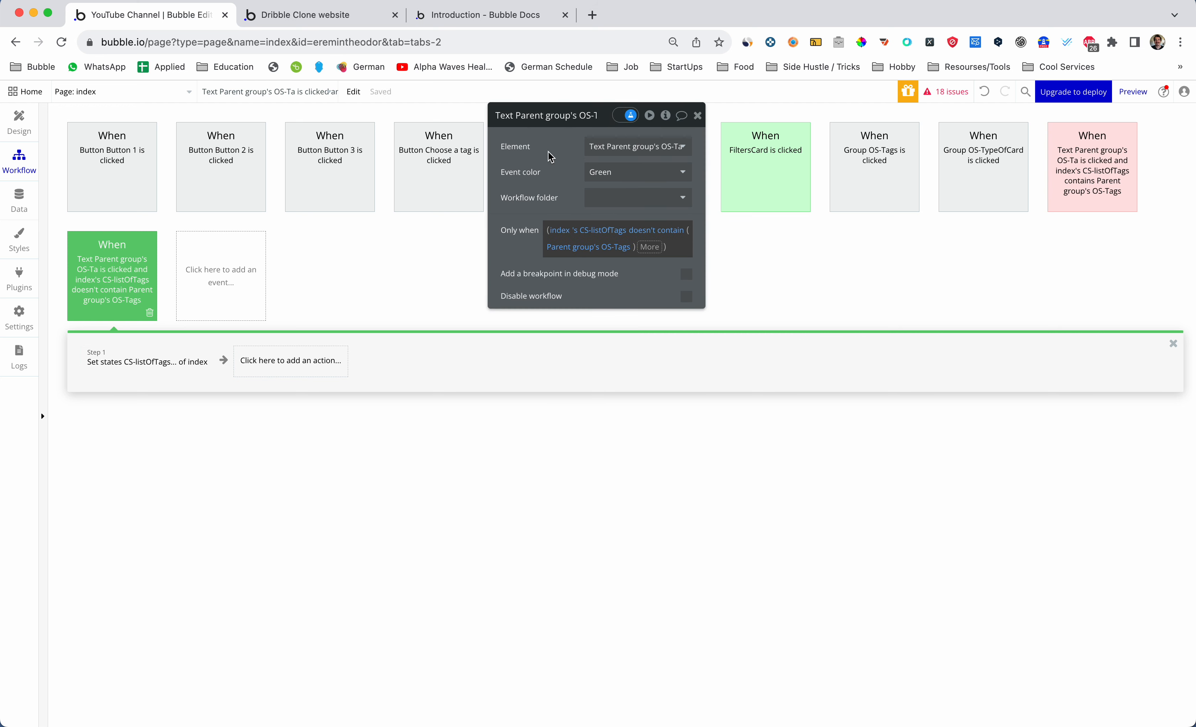
left_click(161, 366)
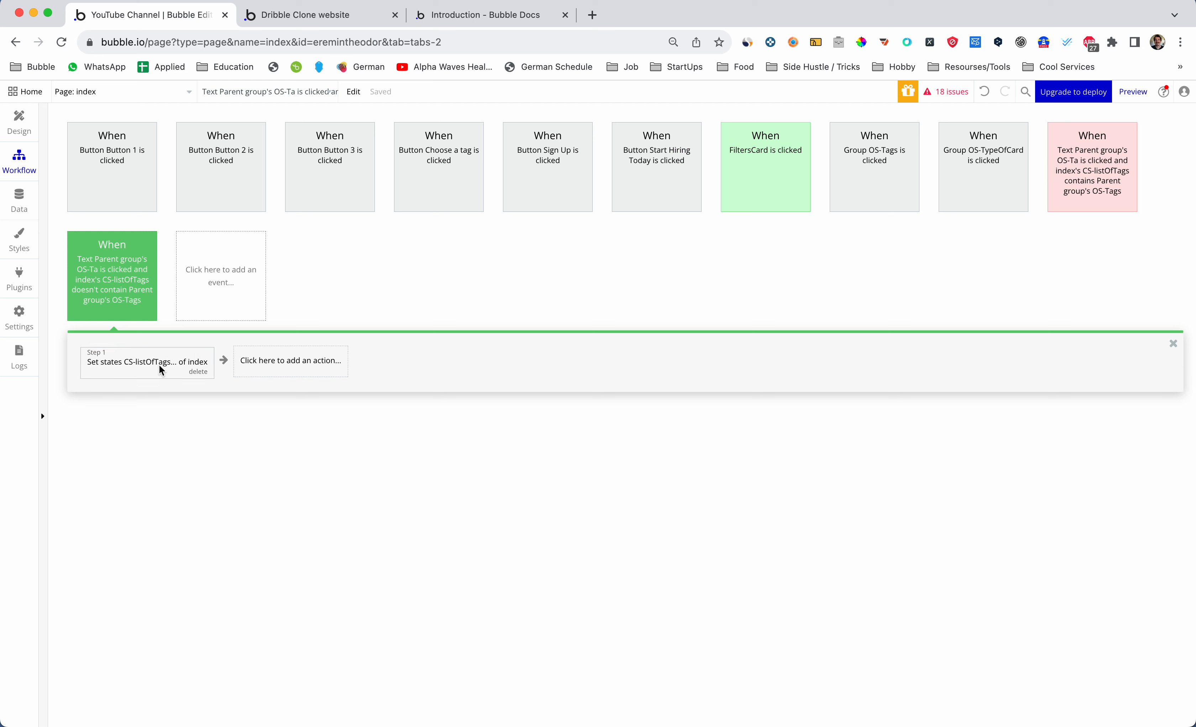
left_click(157, 365)
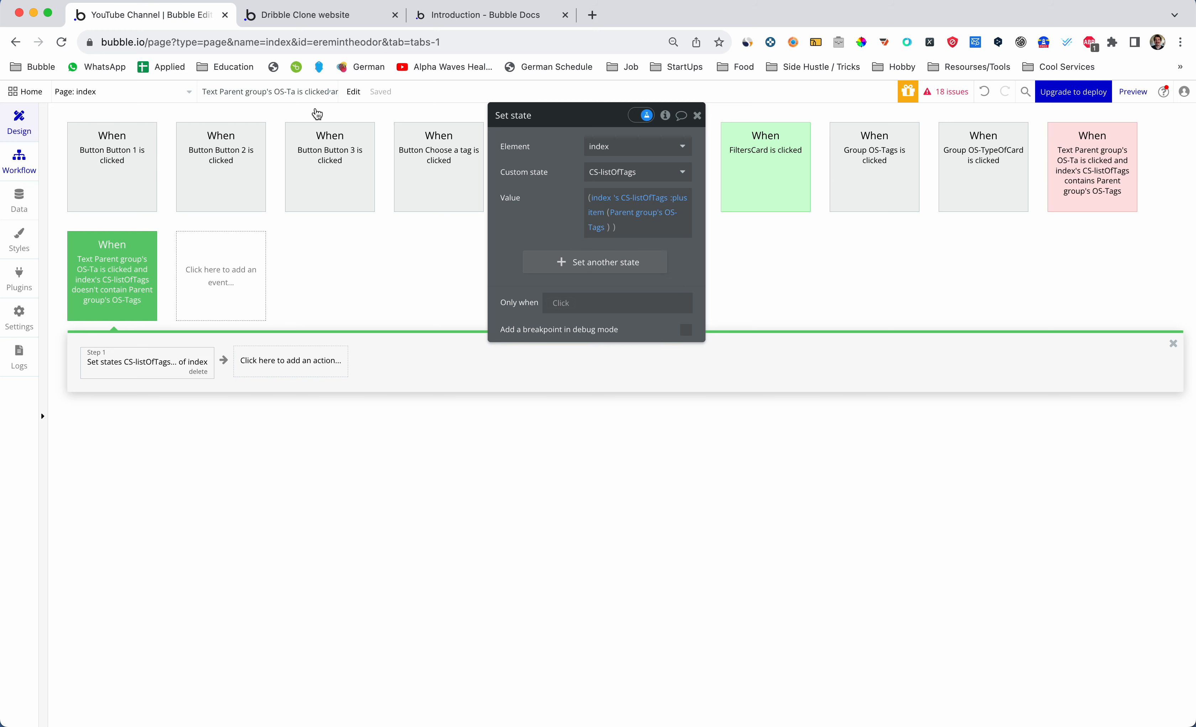
Switch to the Dribble Clone website preview, refresh it to the latest version, and test toggling the Serious tag on and off
left_click(19, 118)
left_click(294, 16)
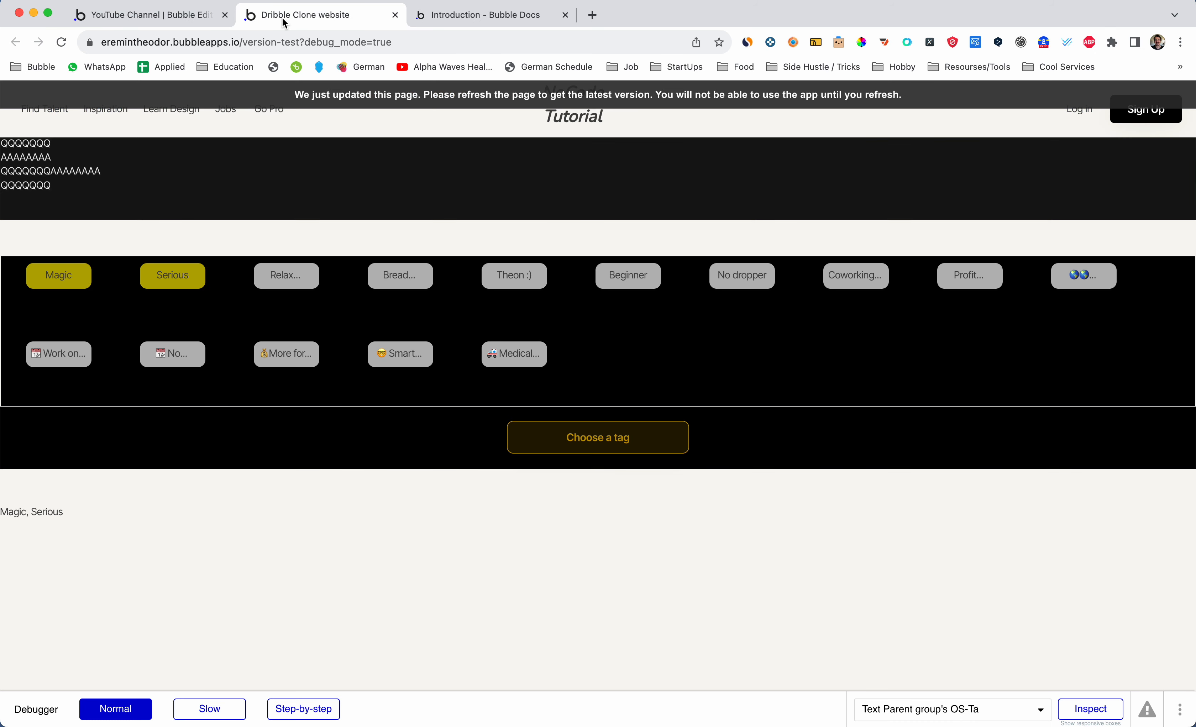
left_click(347, 104)
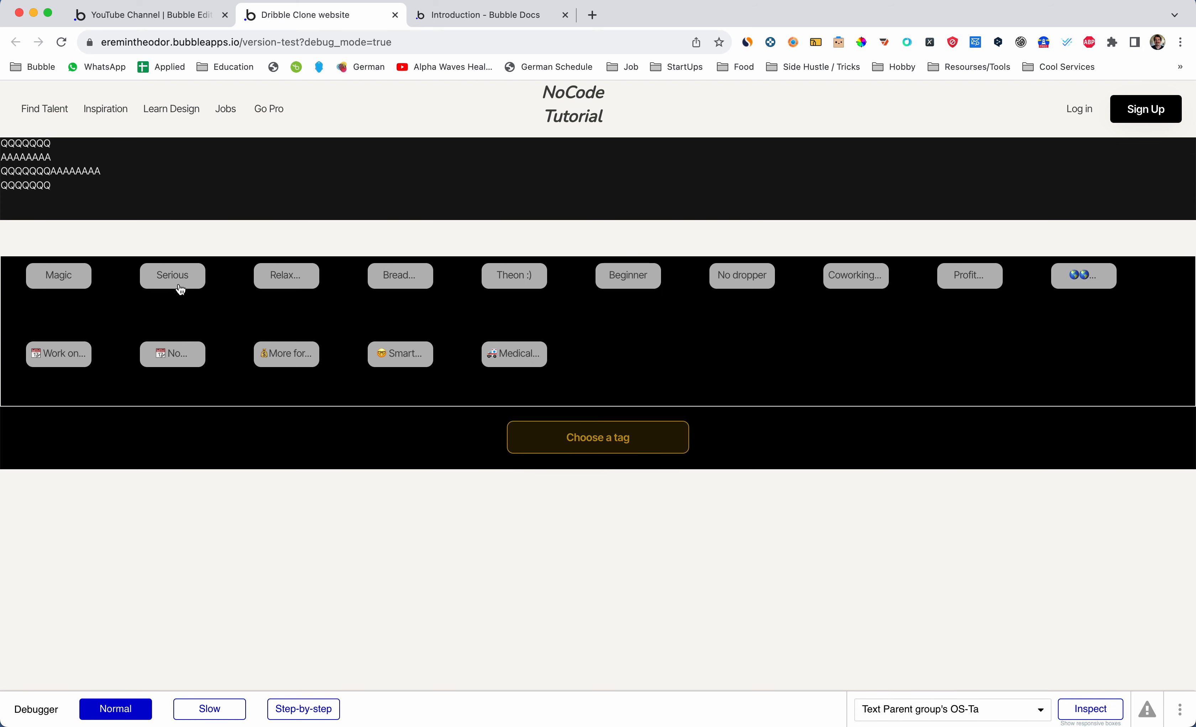
left_click(180, 285)
left_click(185, 283)
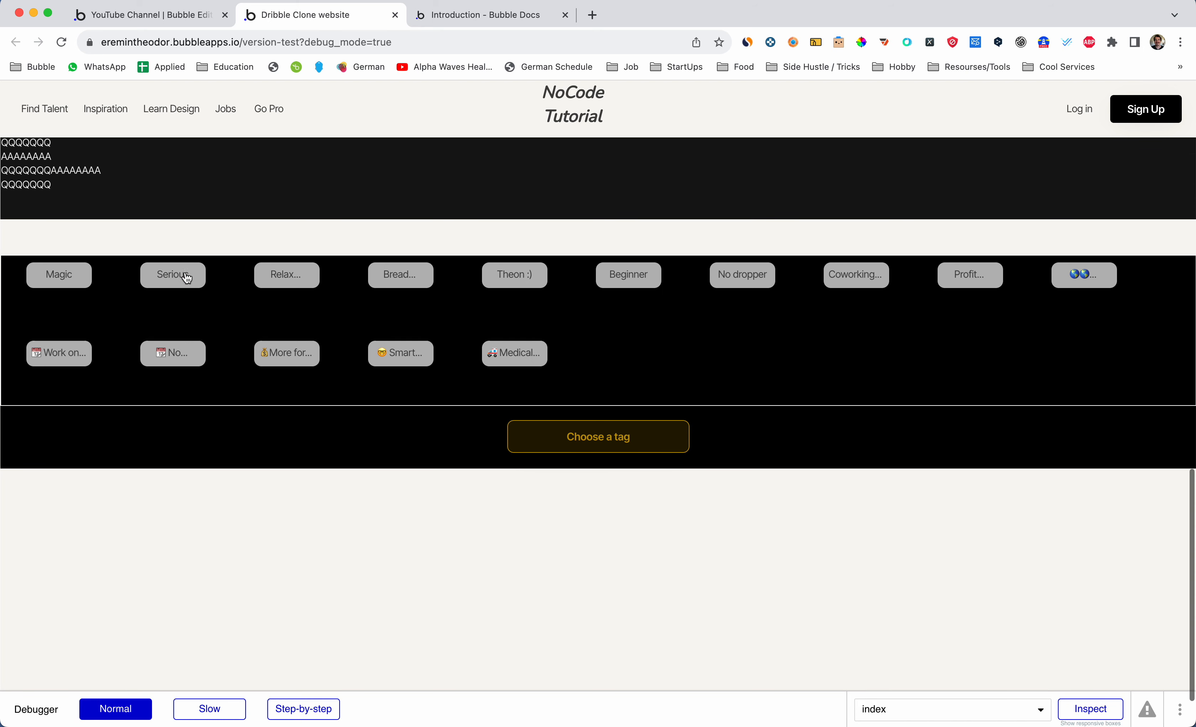
scroll(188, 281, "down", 1)
left_click(188, 281)
left_click(185, 279)
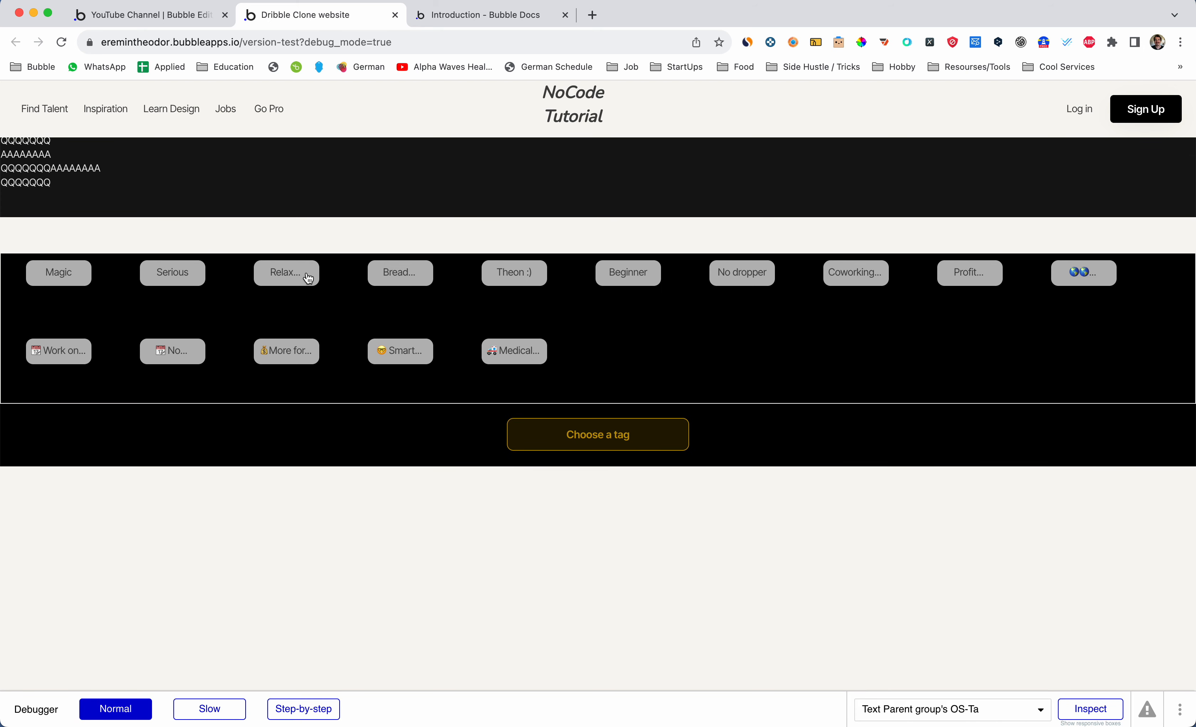
Test choosing the Relax Courier, Bread Cooker, Theon :) and Beginner tags, and removing them again in reverse order
left_click(296, 274)
left_click(385, 275)
left_click(512, 274)
left_click(628, 275)
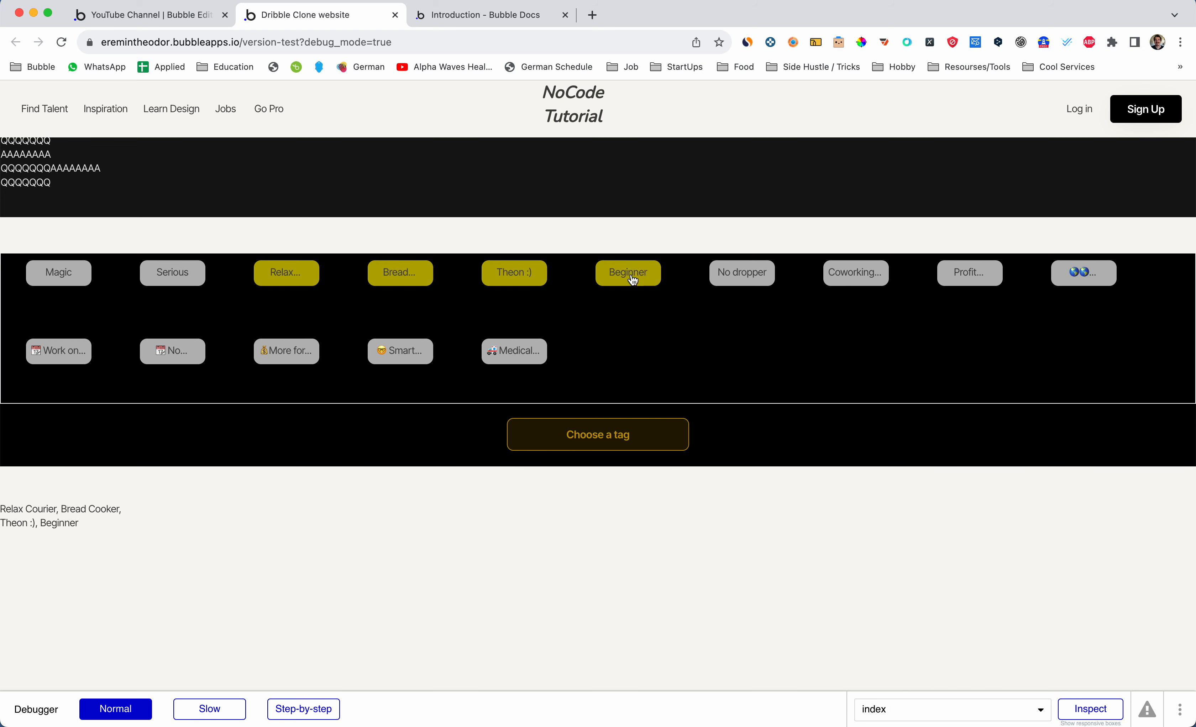
left_click(628, 274)
left_click(521, 273)
left_click(398, 275)
left_click(280, 277)
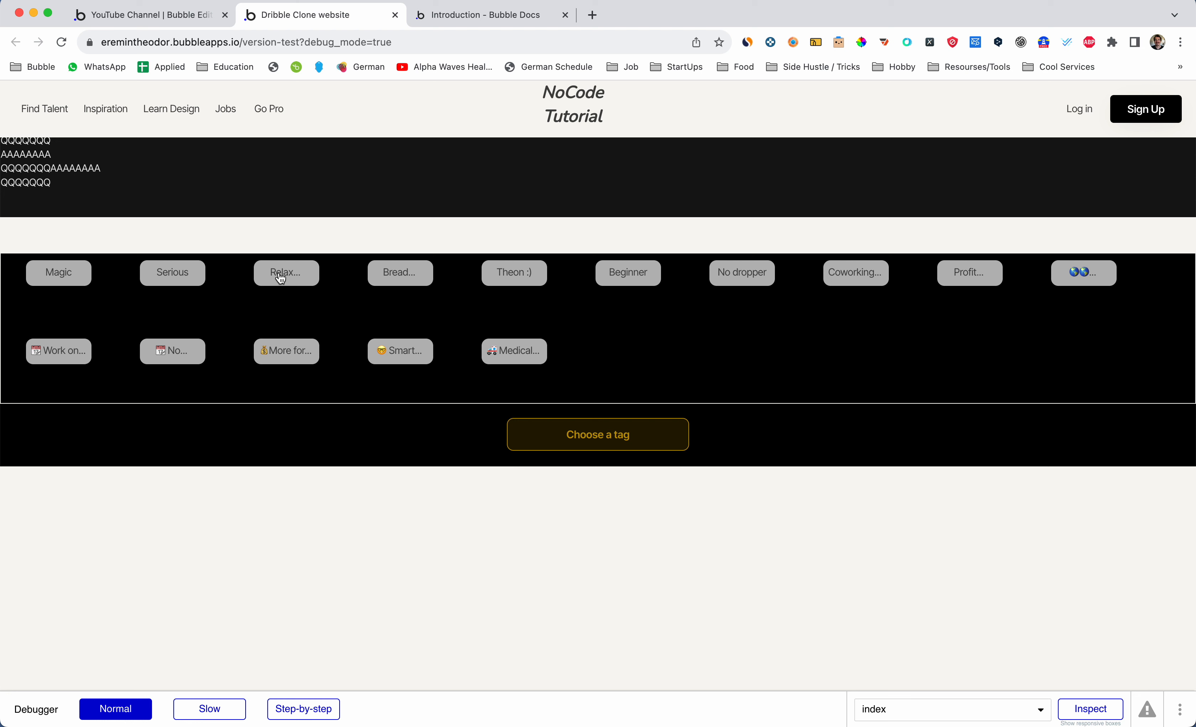
Choose the Relax Courier, Bread Cooker, Theon :), Beginner, Medical Insurance, Smart work, More for no Code, No weekends and Serious tags in the preview
left_click(281, 278)
left_click(399, 274)
left_click(514, 273)
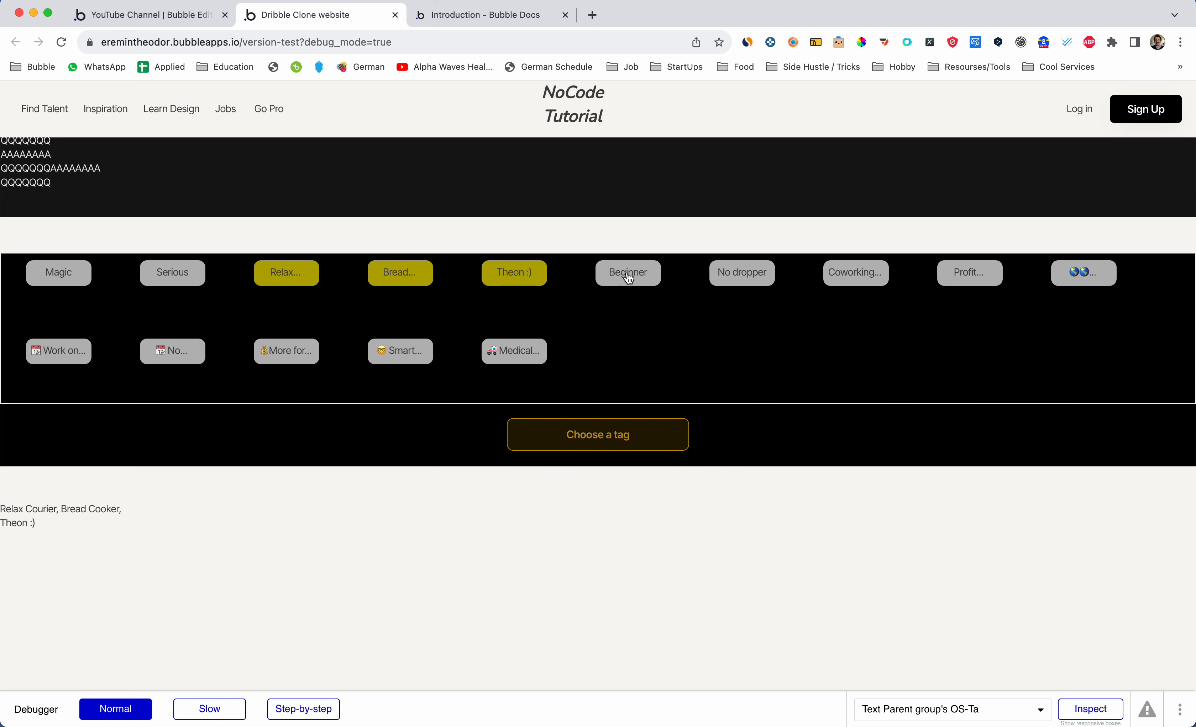
left_click(629, 274)
left_click(520, 349)
left_click(412, 352)
left_click(294, 351)
left_click(174, 351)
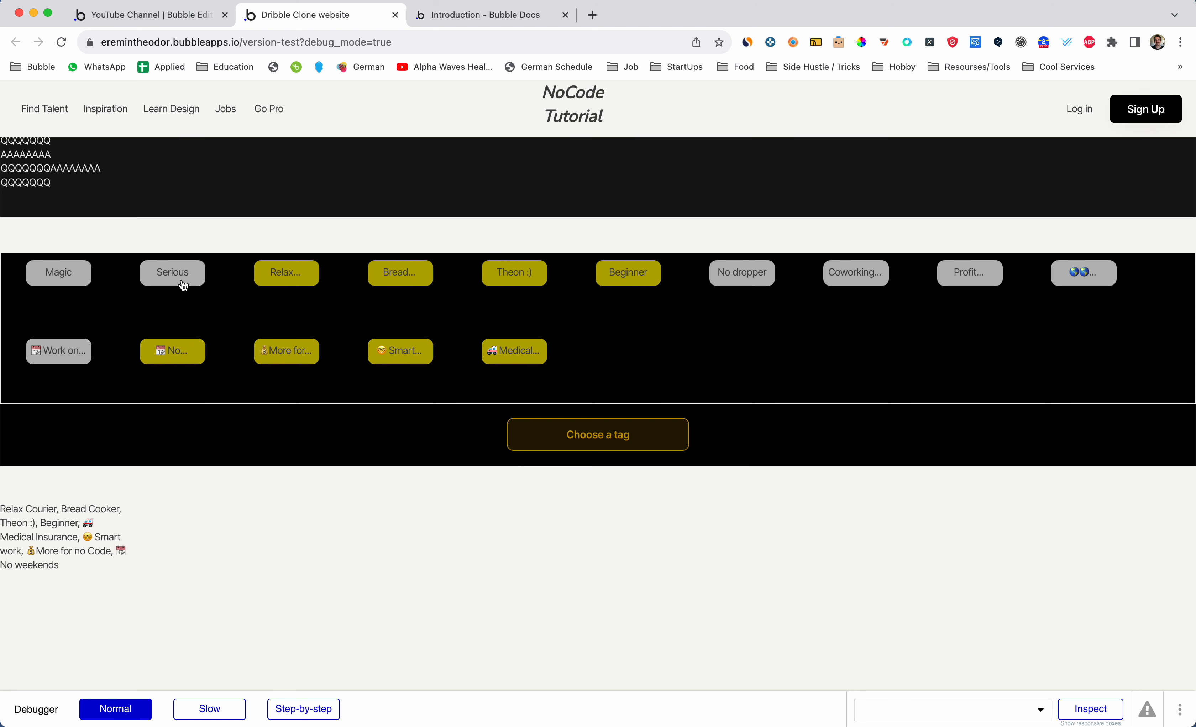
left_click(182, 281)
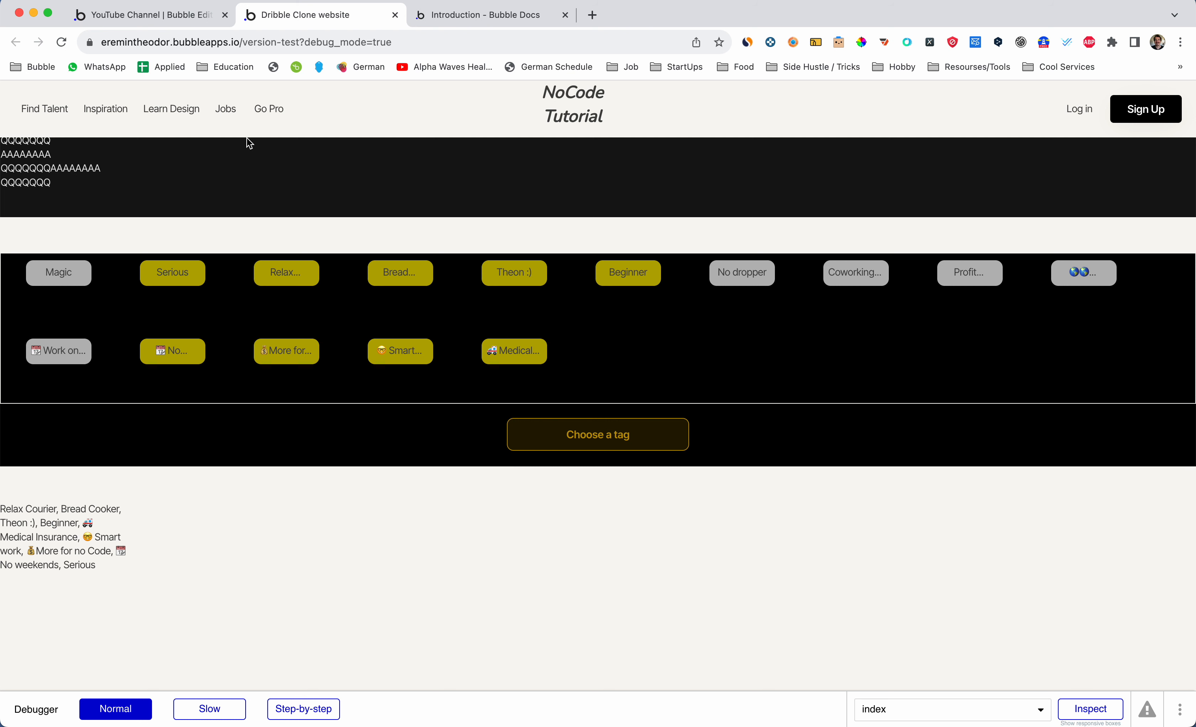
Narrow the preview window and restore its full width to check how the tag grid adapts
left_click_drag(2, 116, 381, 117)
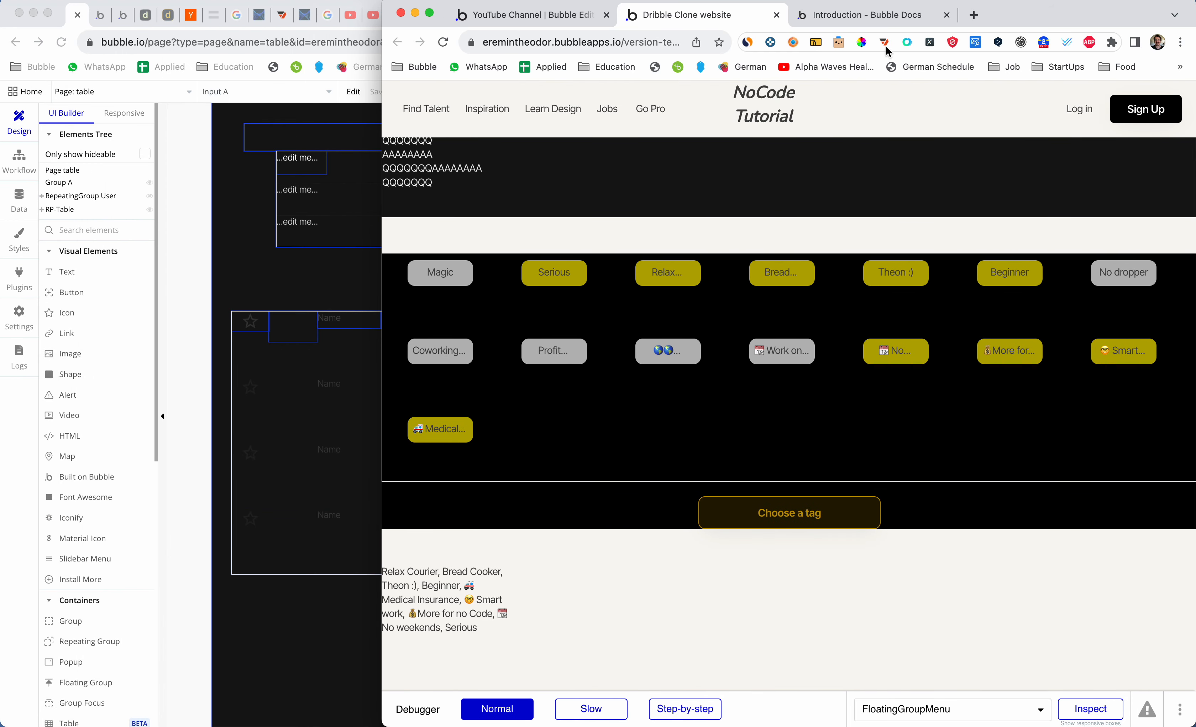
double_click(1002, 20)
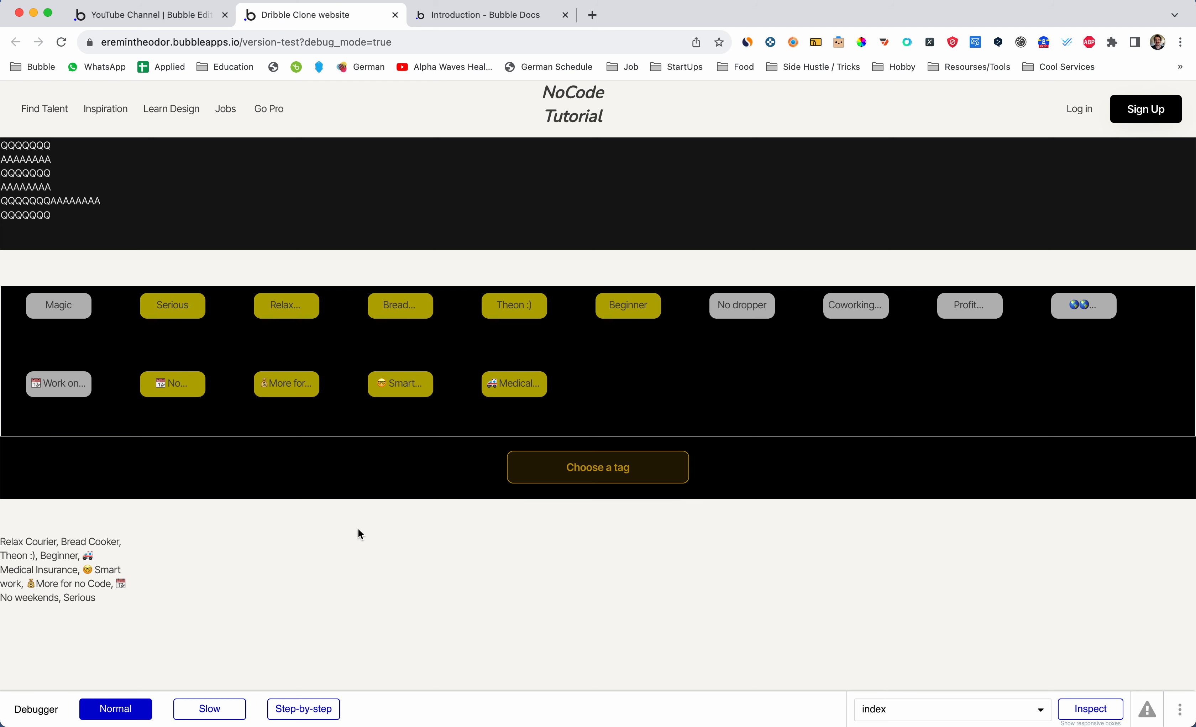
Look over the preview page from the chosen tags and their text list up to the profile cards and checkboxes
scroll(358, 528, "down", 2)
scroll(358, 529, "up", 10)
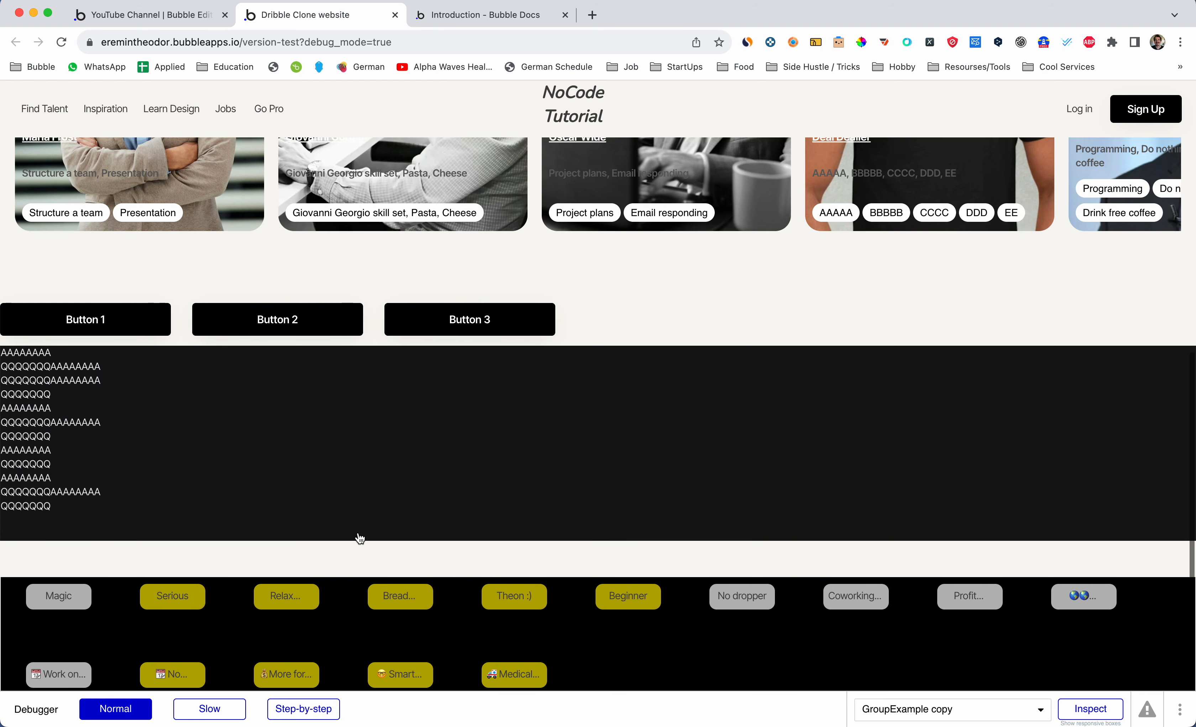
scroll(358, 532, "up", 6)
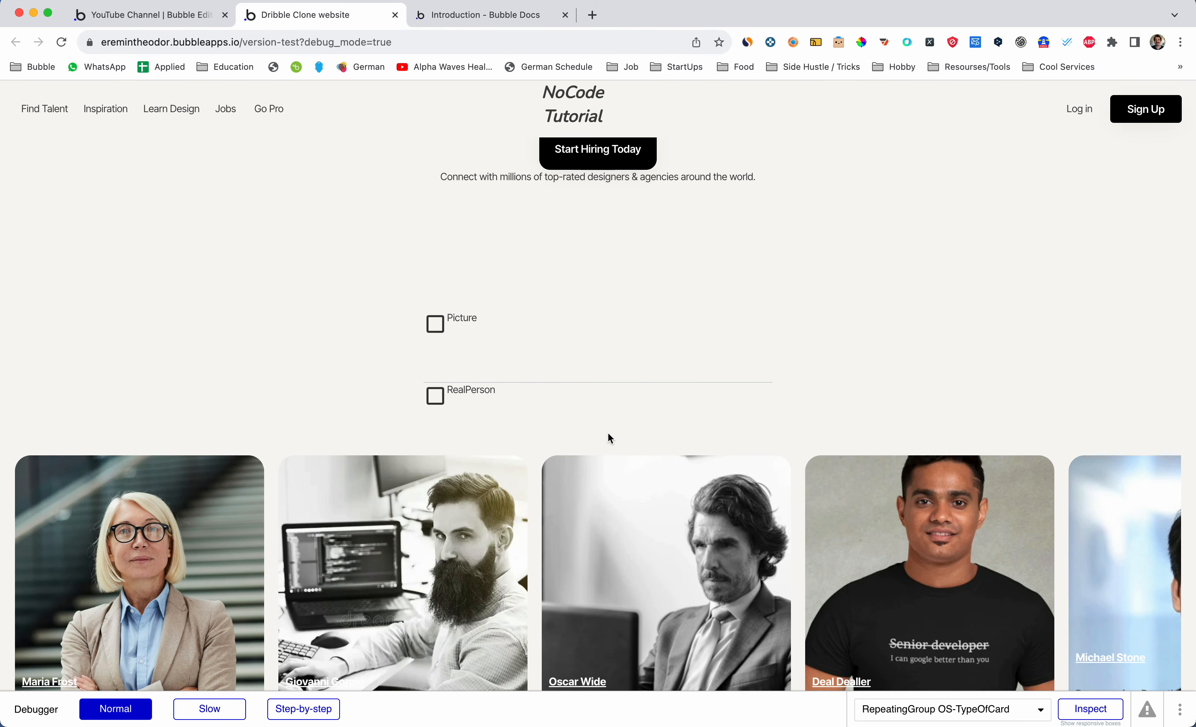
scroll(610, 437, "down", 10)
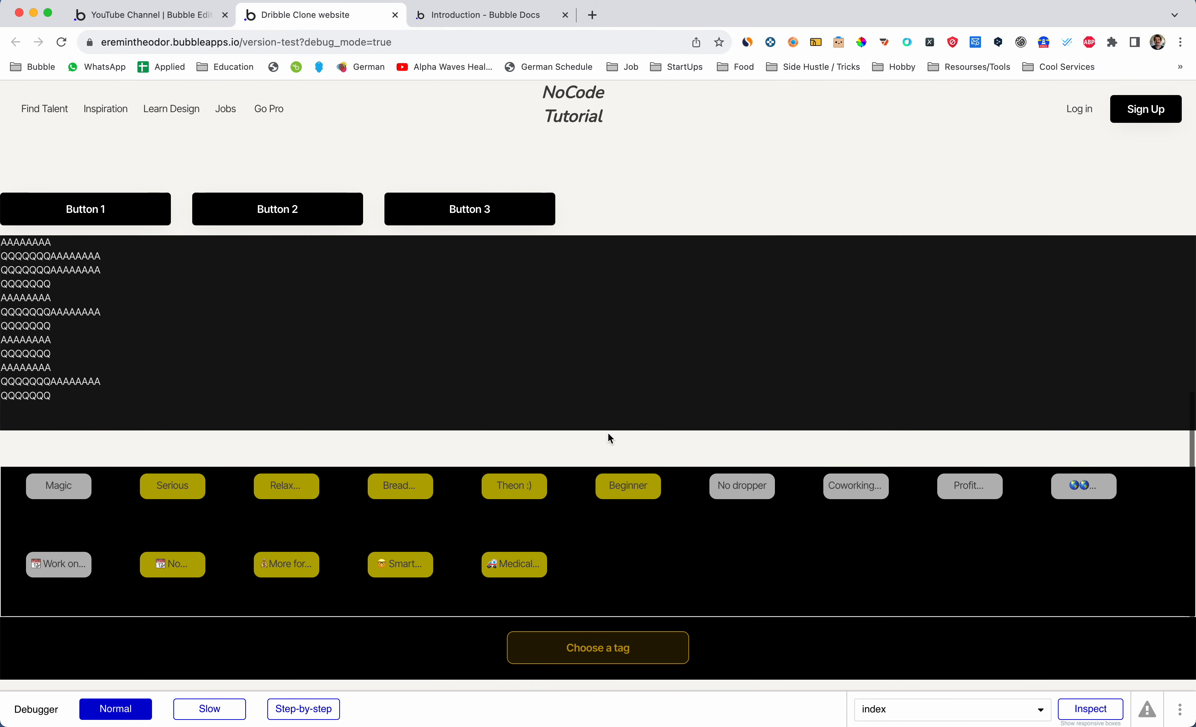
scroll(609, 438, "down", 5)
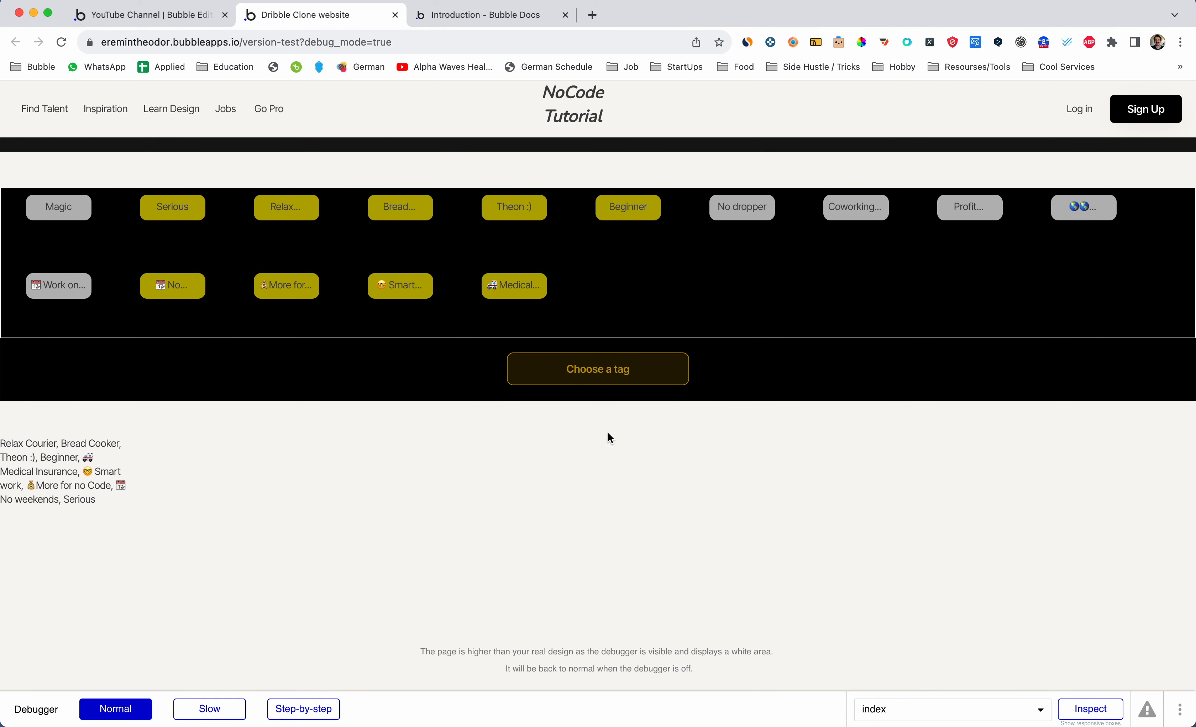
scroll(608, 436, "up", 1)
scroll(608, 439, "up", 5)
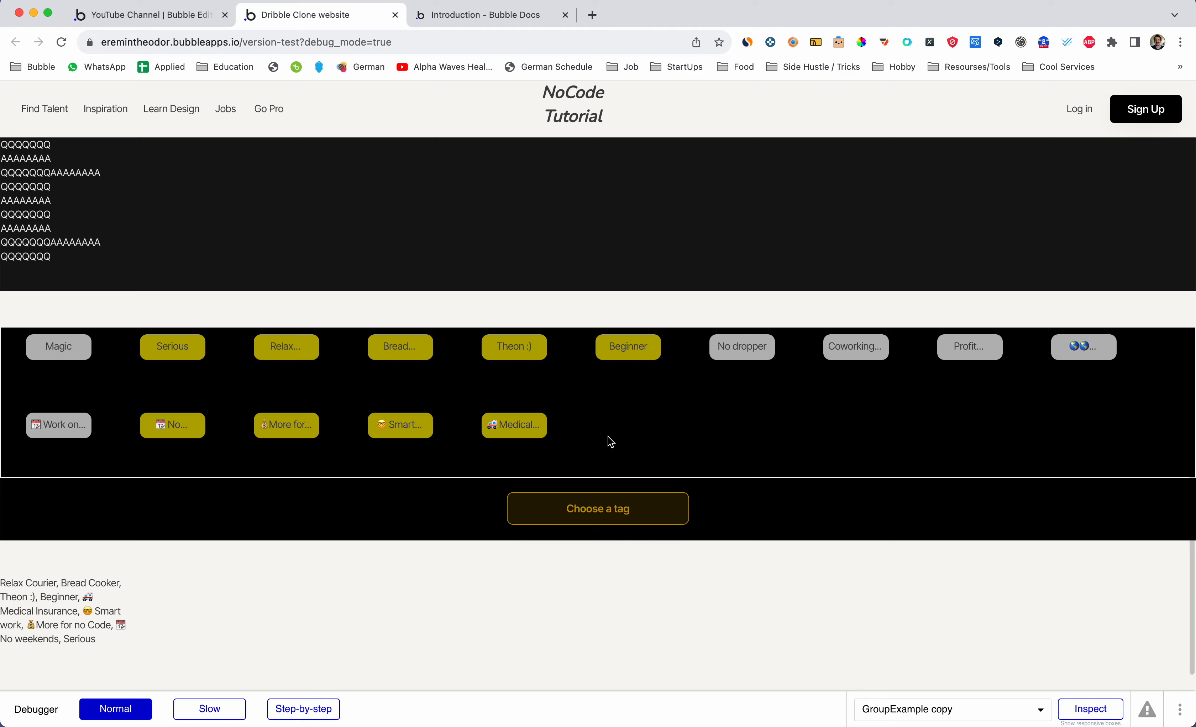
scroll(609, 445, "up", 3)
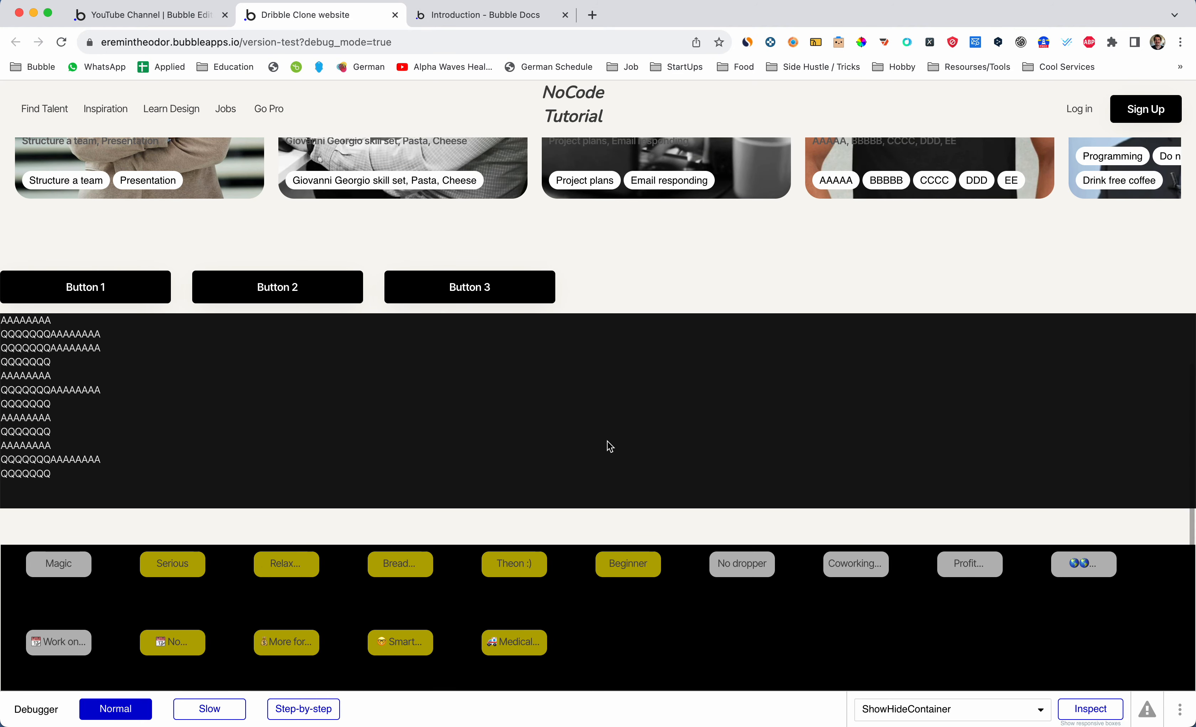
scroll(609, 445, "up", 2)
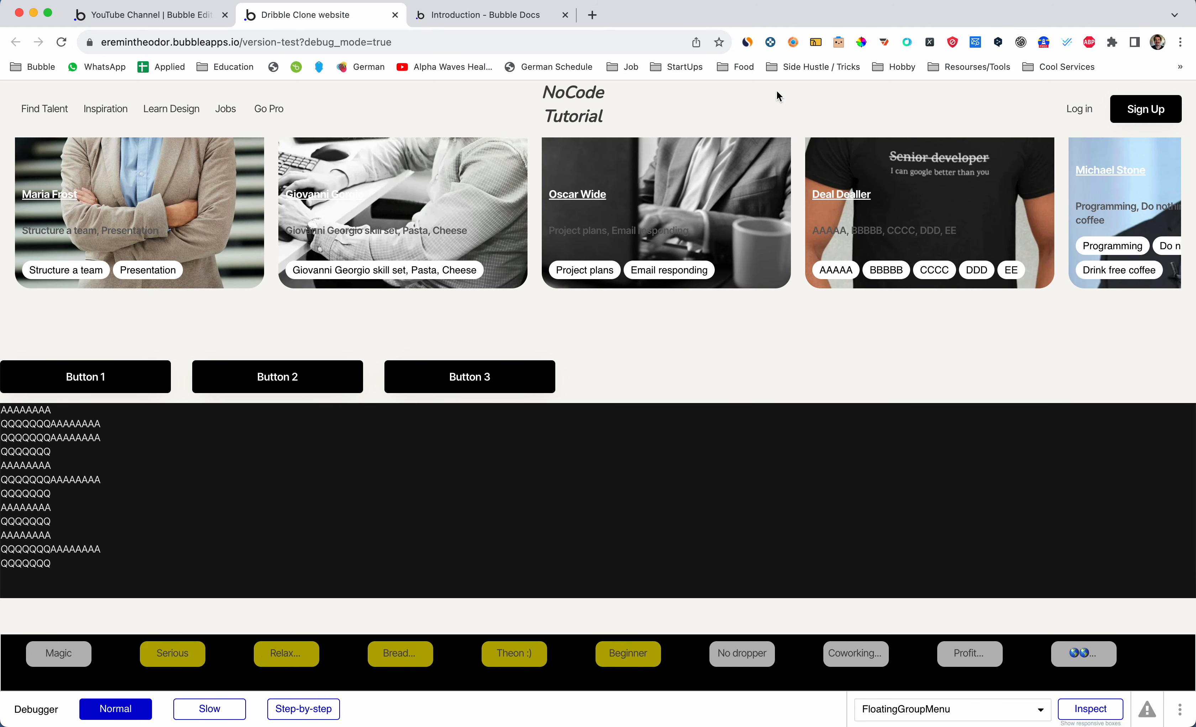